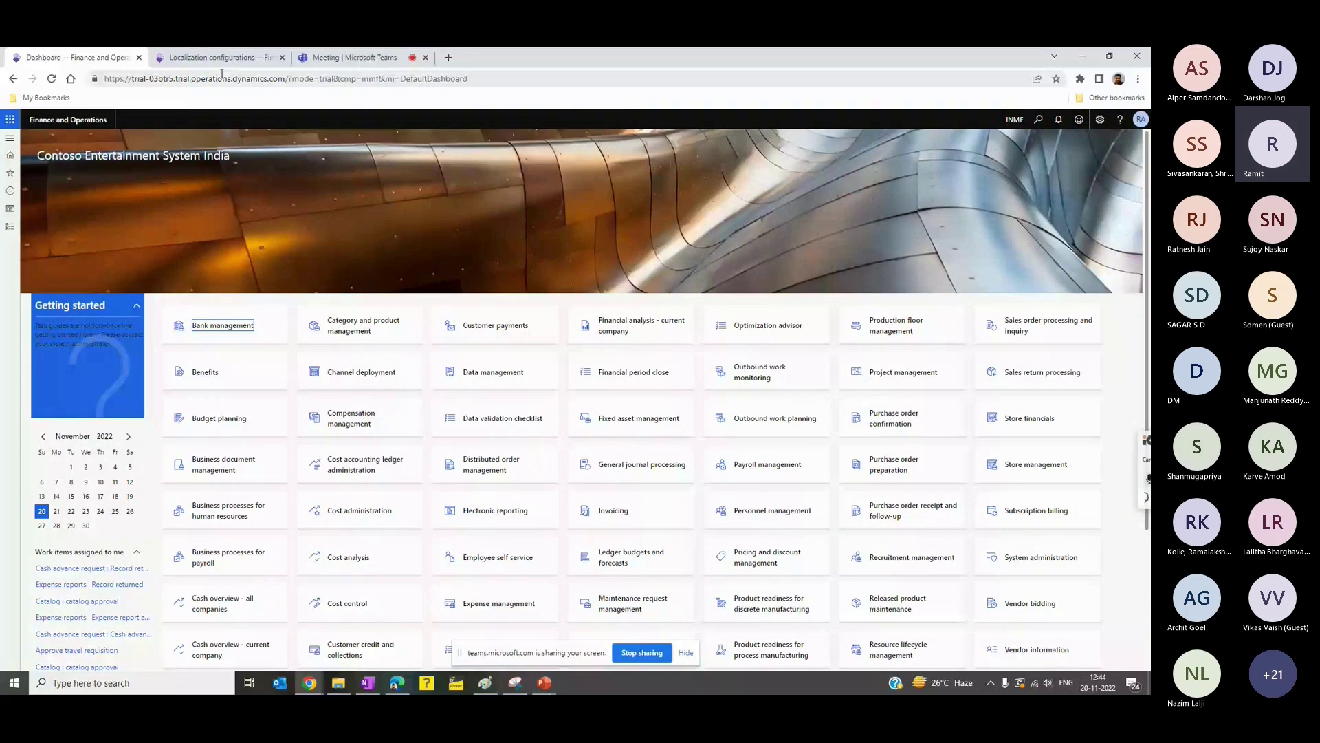
Step: Open the Electronic reporting workspace of the Organization administration module
click(10, 226)
click(45, 550)
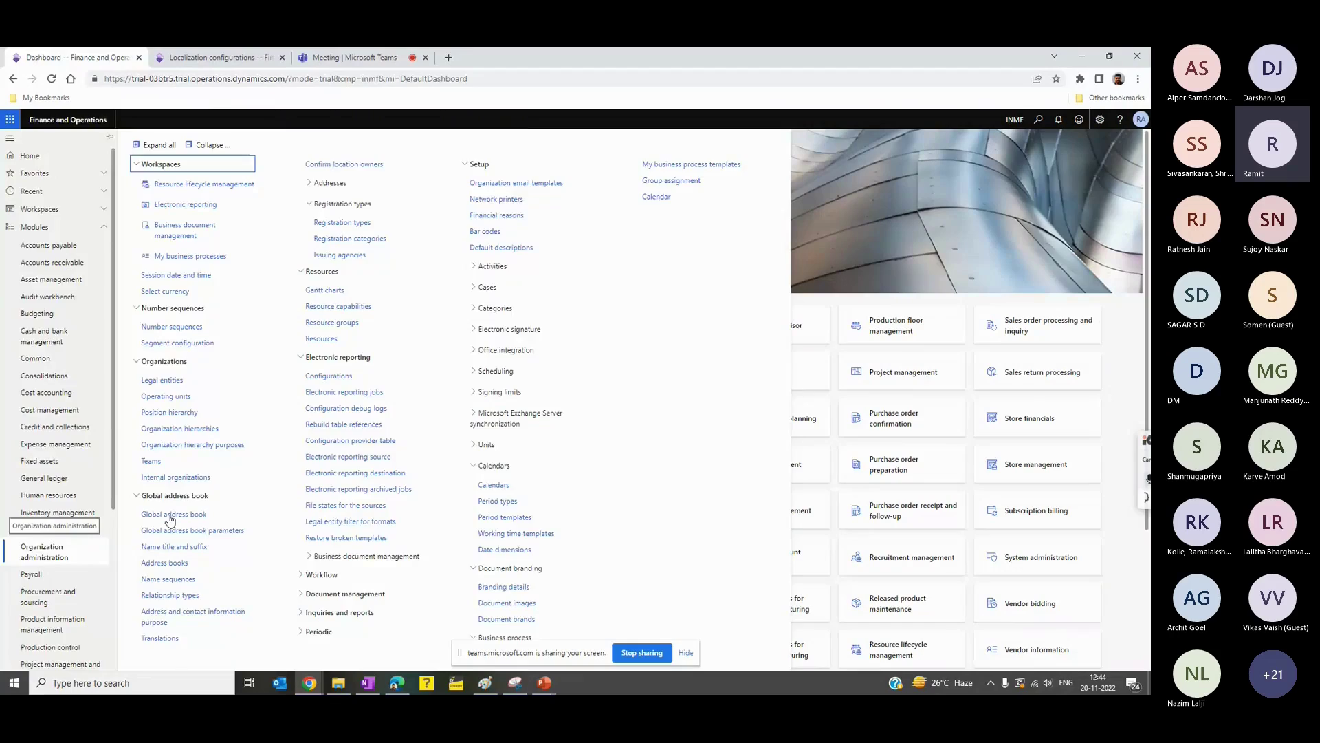
key(Escape)
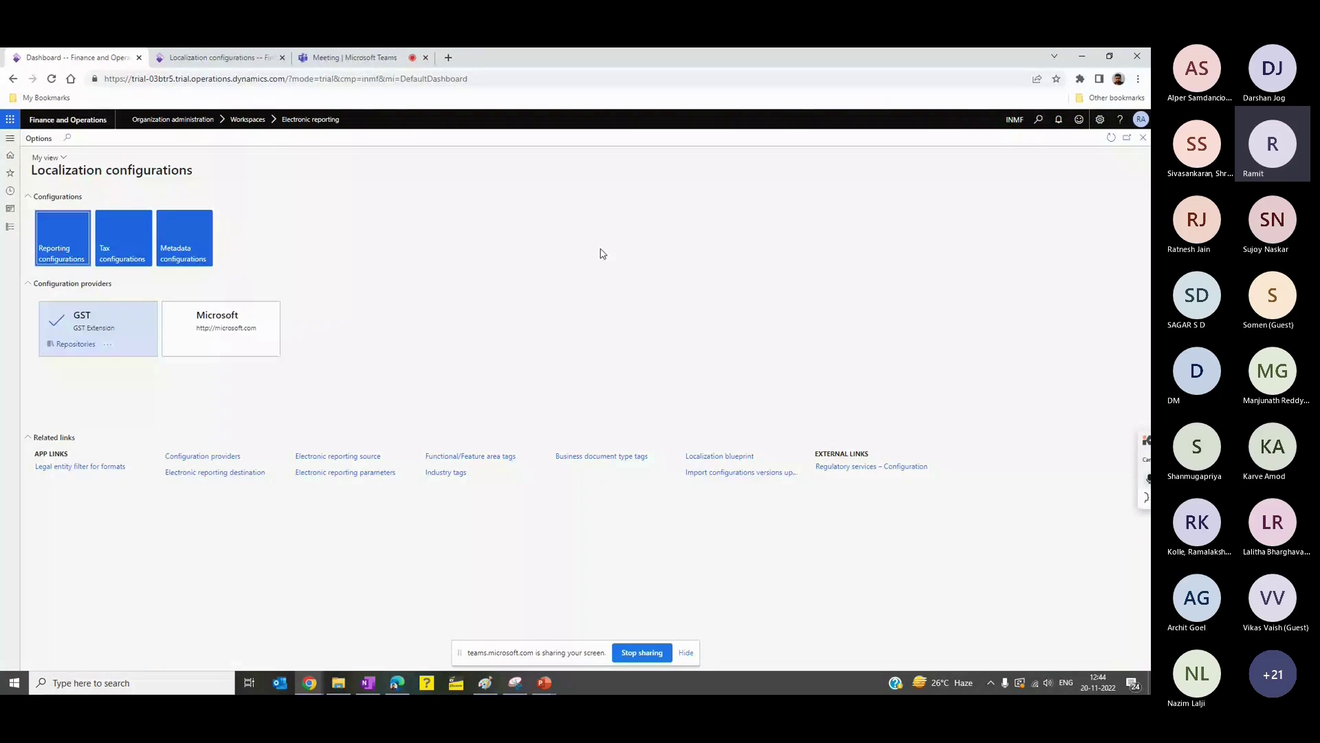
Step: Open the Global configuration repository of the Microsoft configuration provider
click(278, 326)
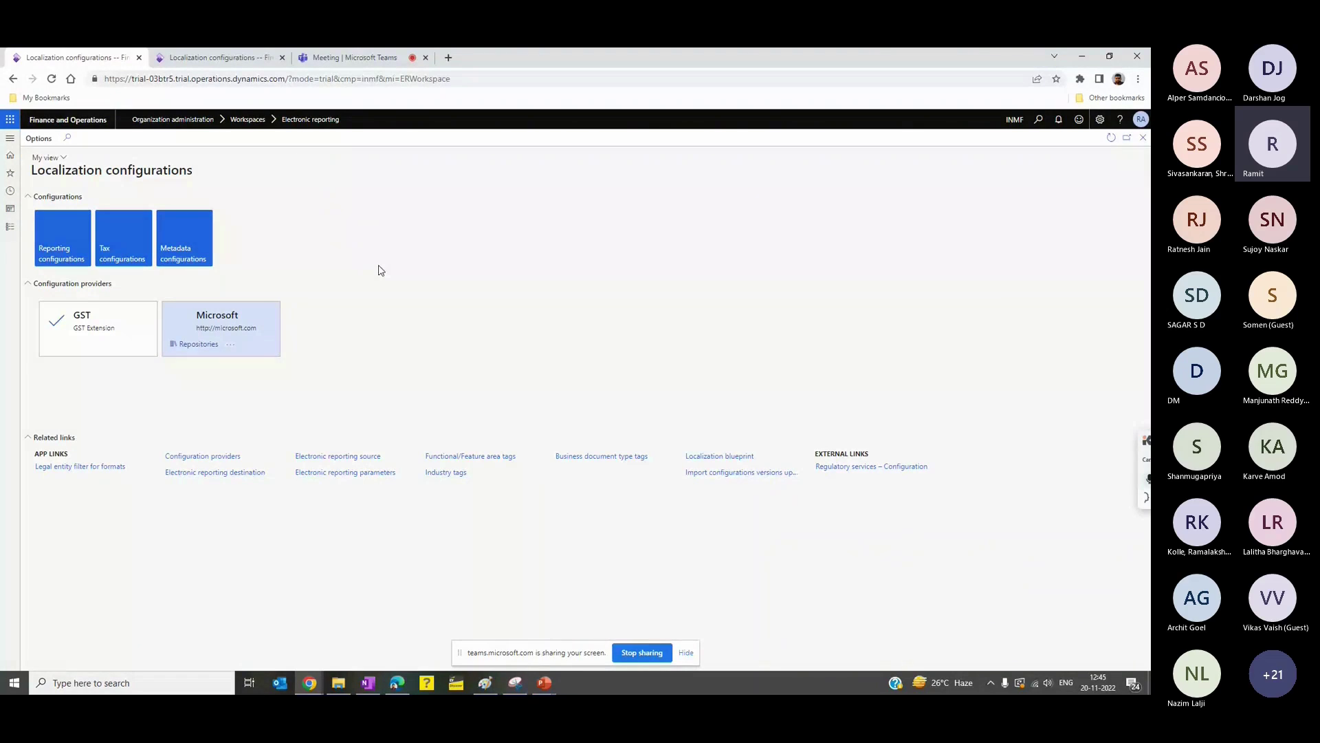
click(228, 356)
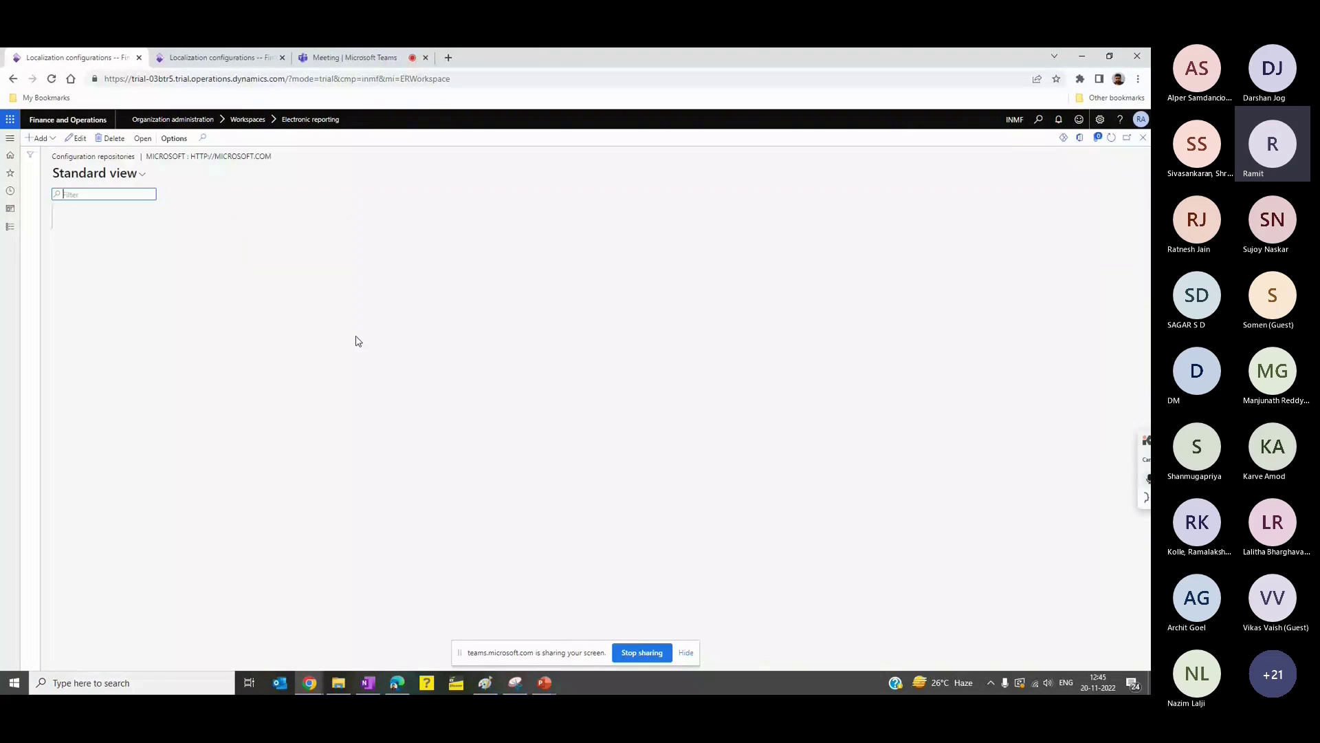
click(258, 239)
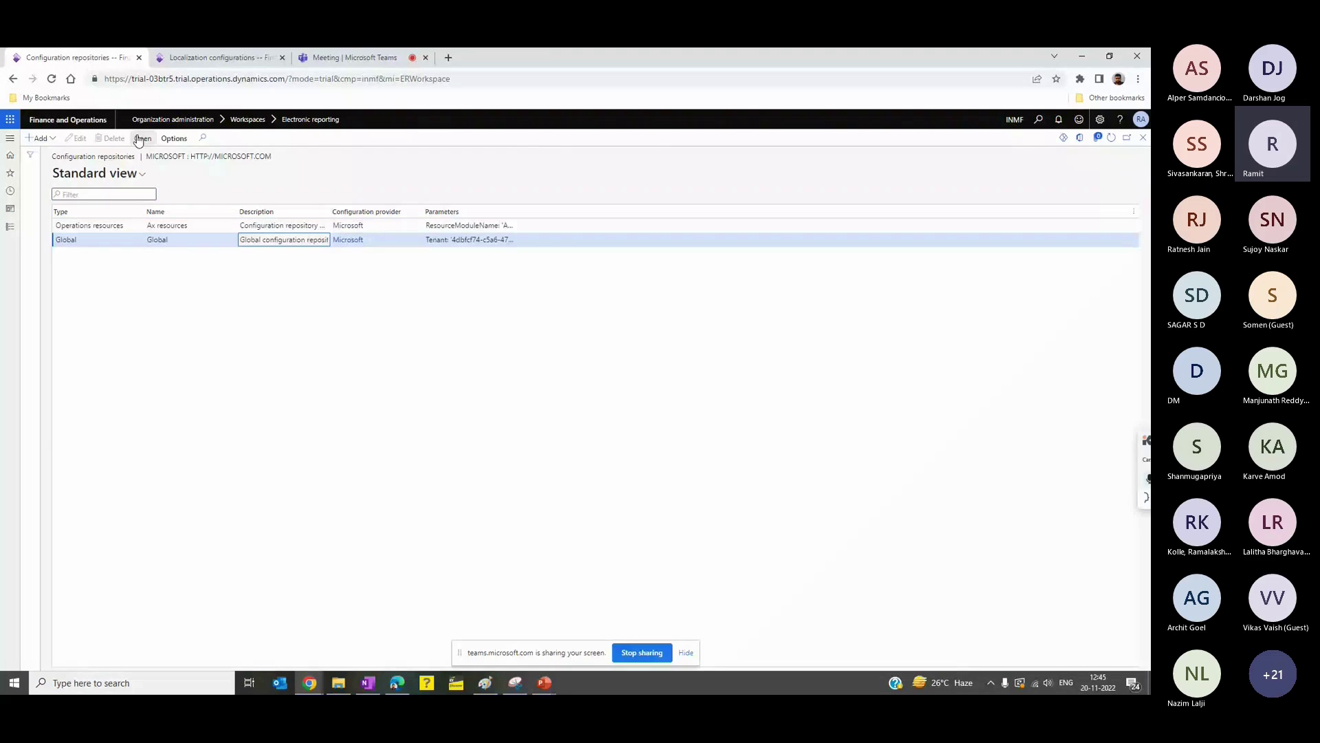
click(141, 138)
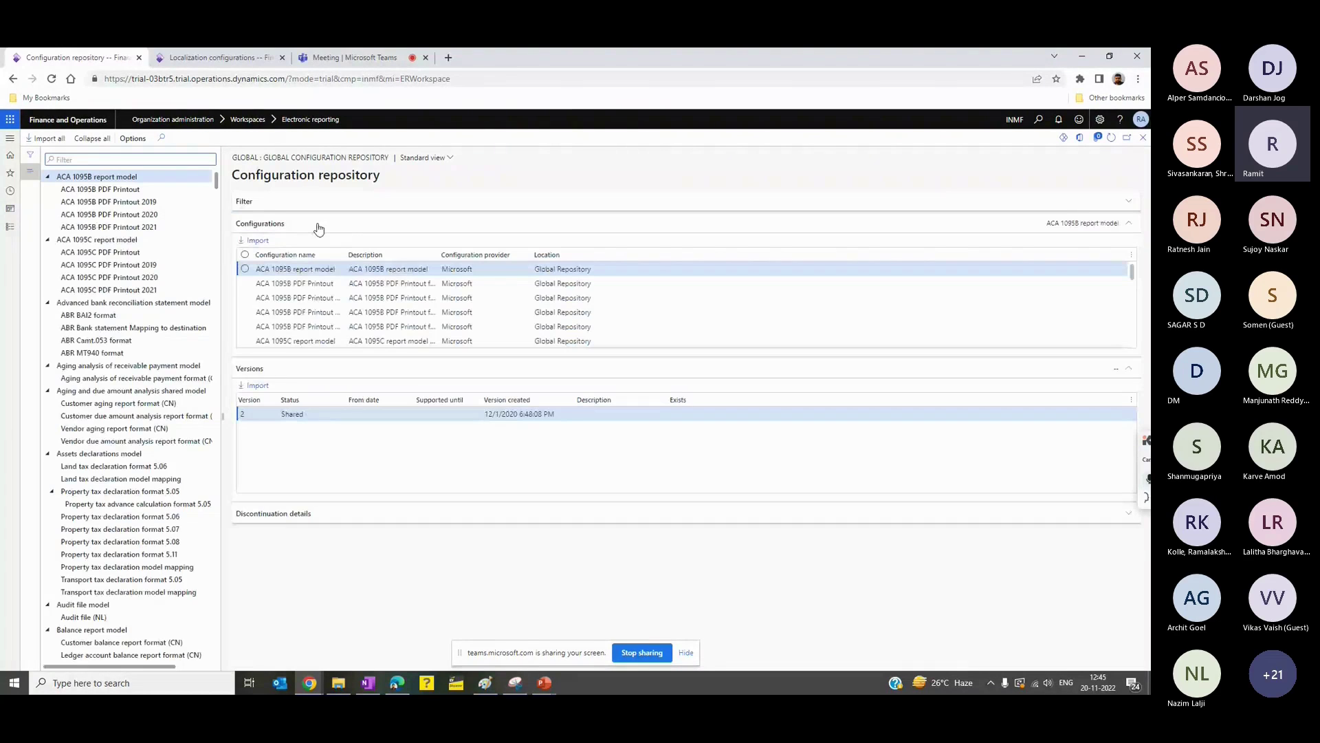
Step: Filter the repository's configuration names to those containing MT940
click(316, 254)
text(m)
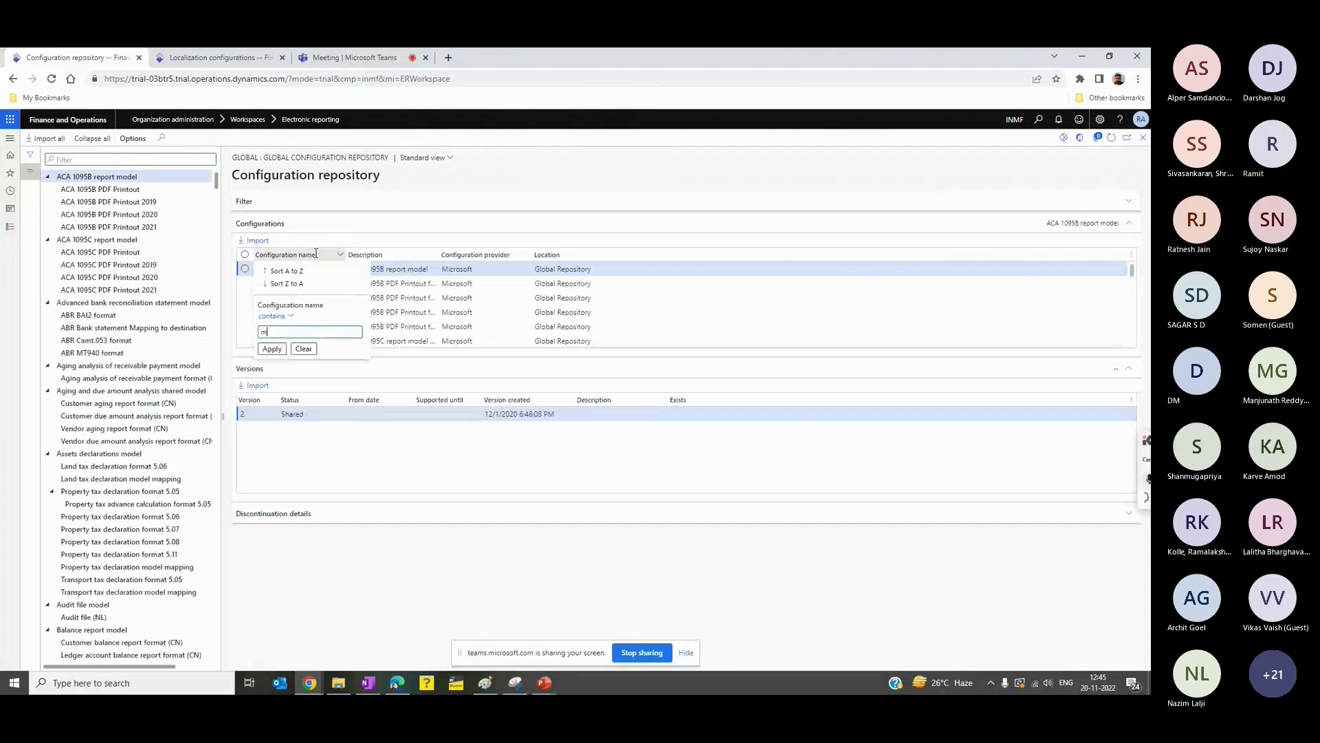
click(316, 256)
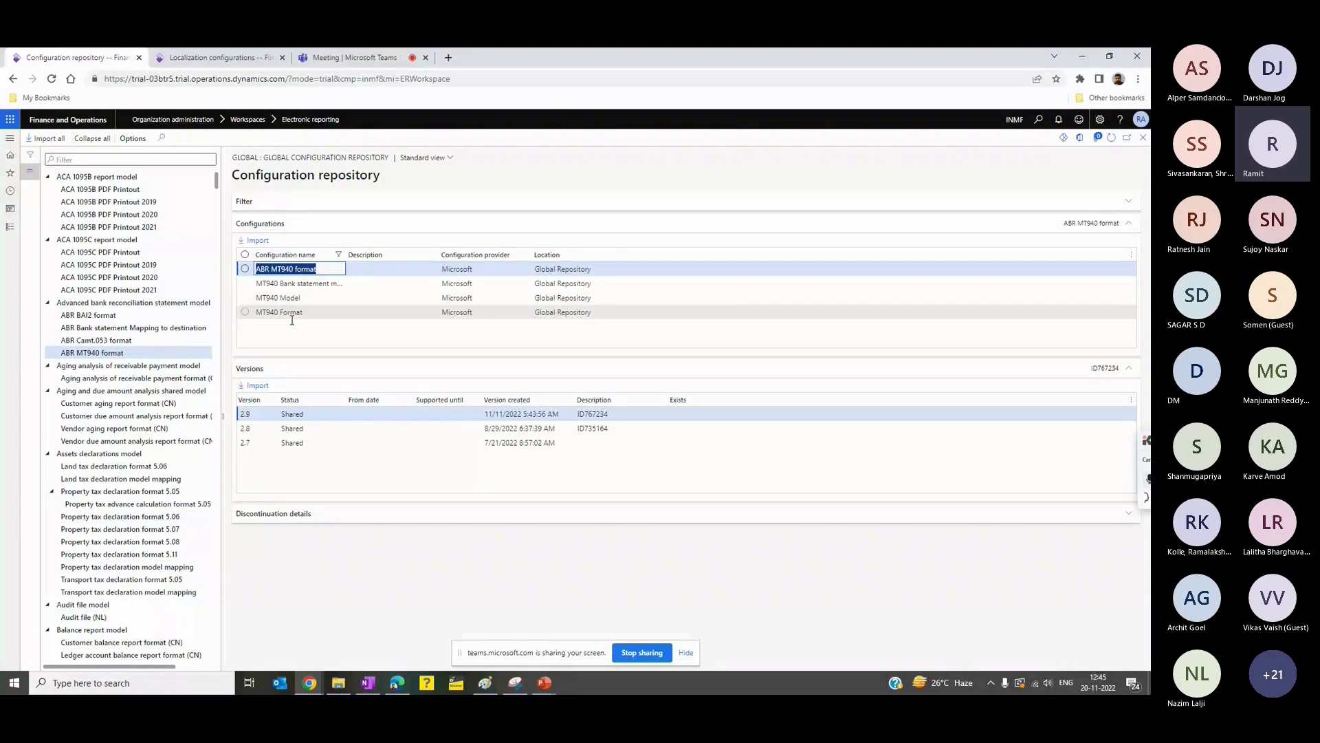
Step: Select the MT940 Bank statement mapping to destination and MT940 Model configurations in the filtered list
key(Down)
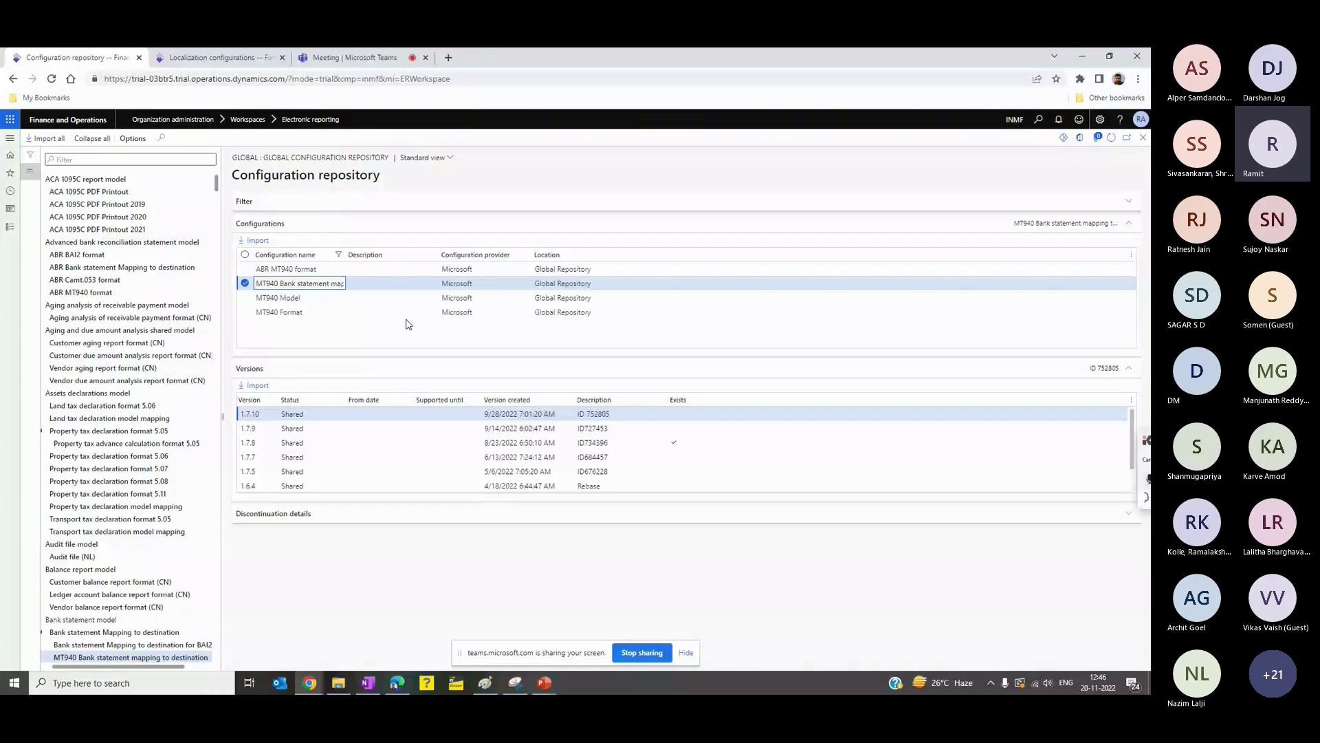
click(245, 285)
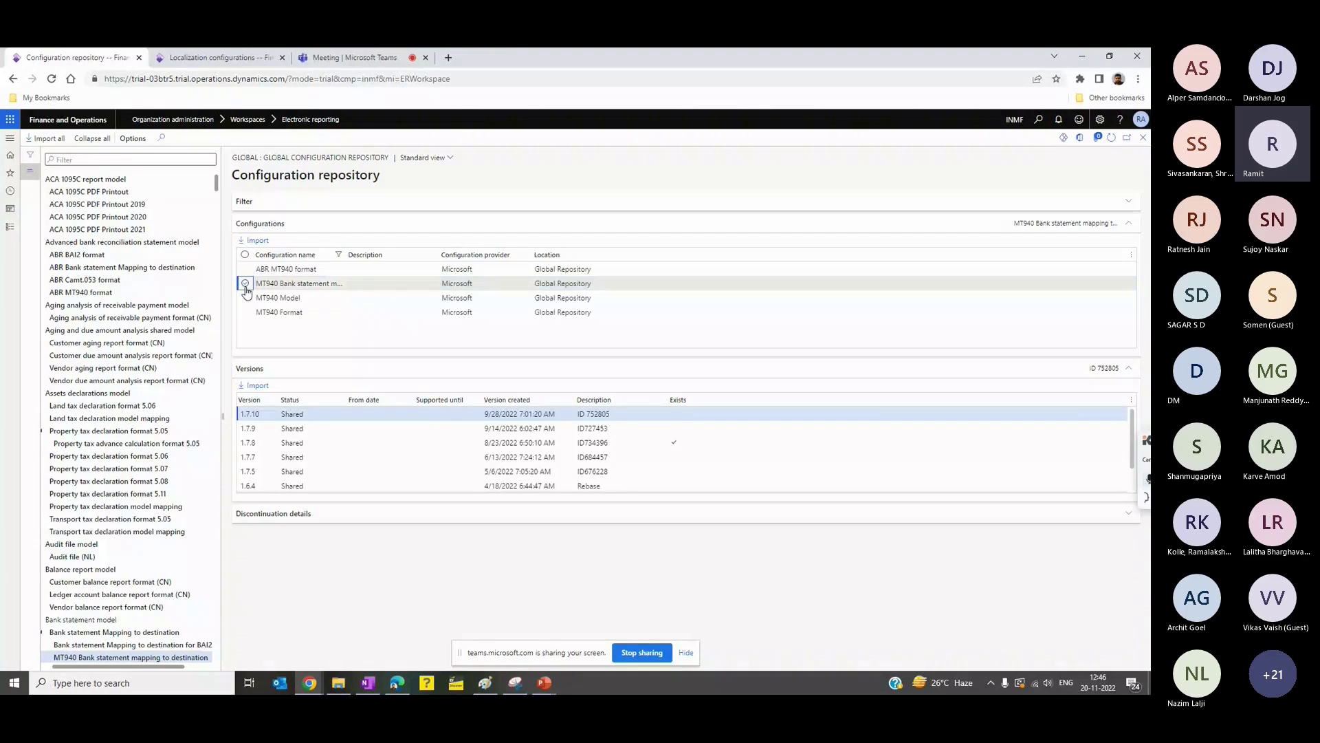
click(245, 285)
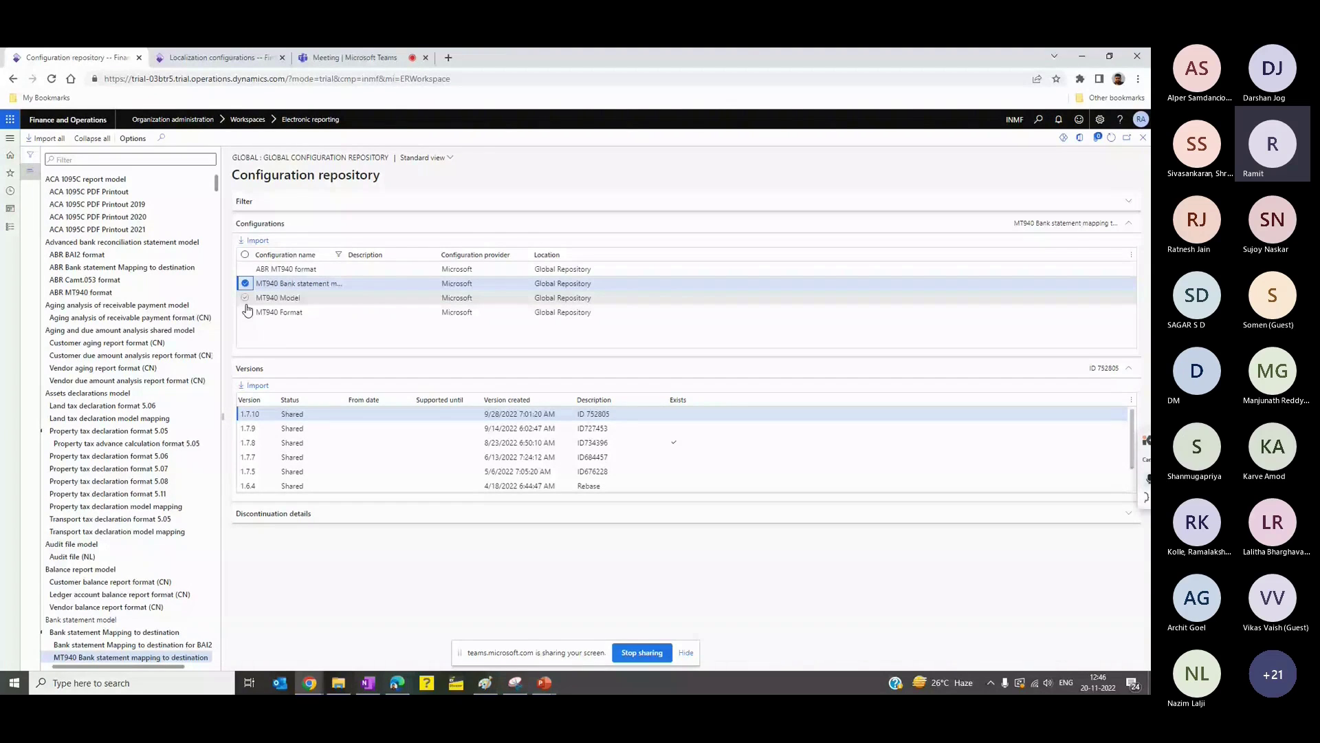
click(245, 298)
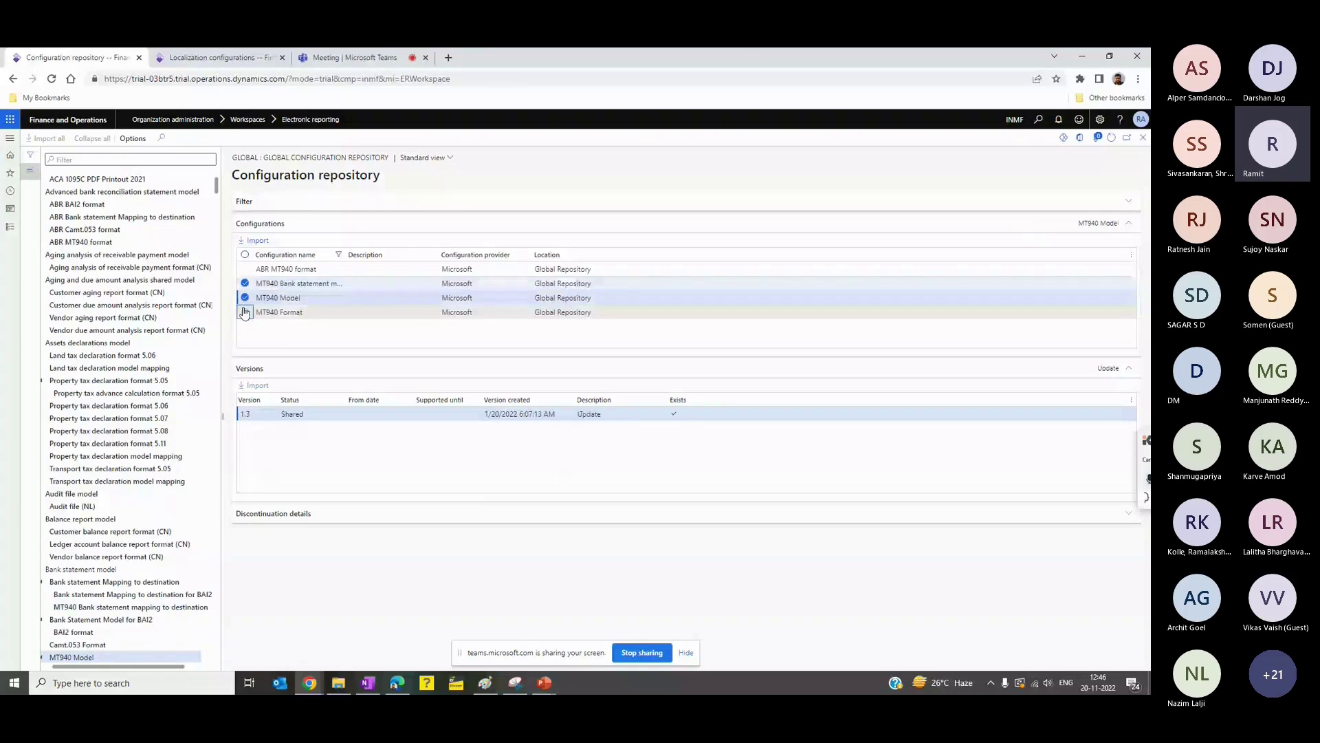
Step: In the other Finance and Operations session, open the Bank statement format setup of Cash and bank management
key(ctrl+Tab)
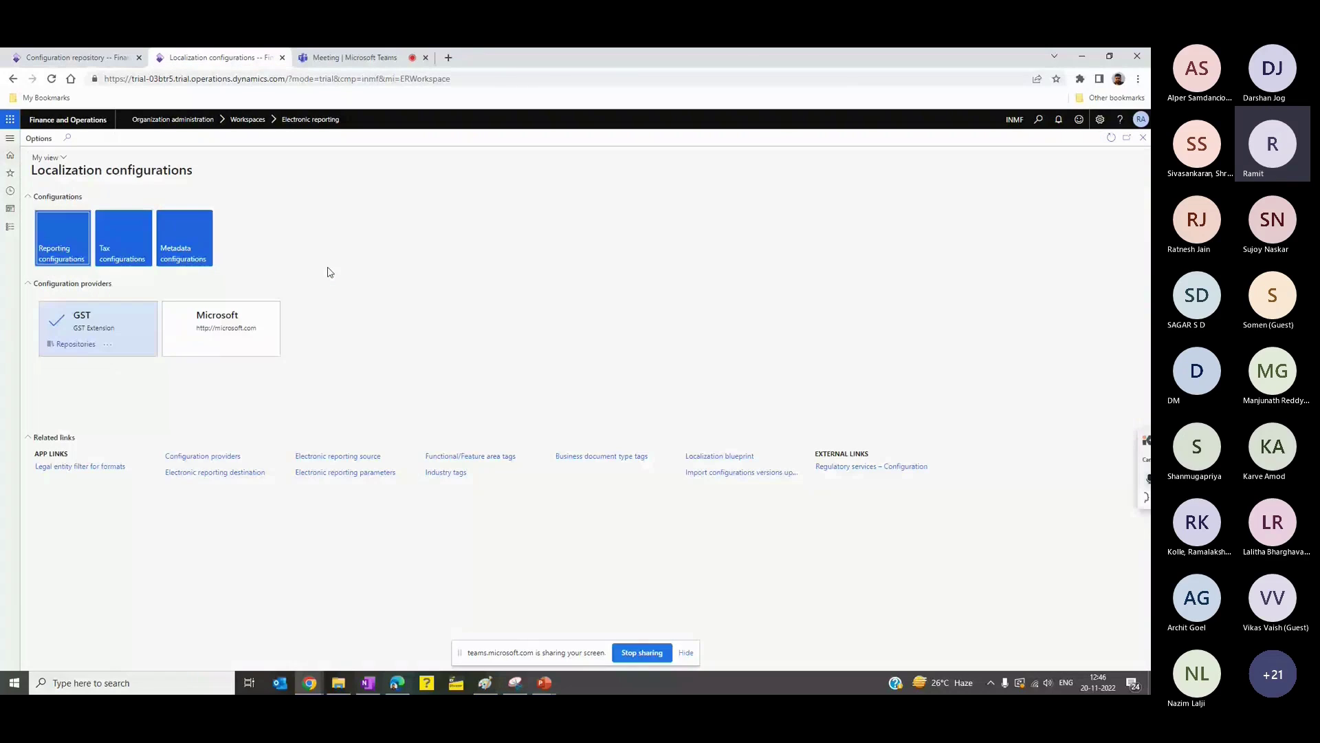
click(16, 234)
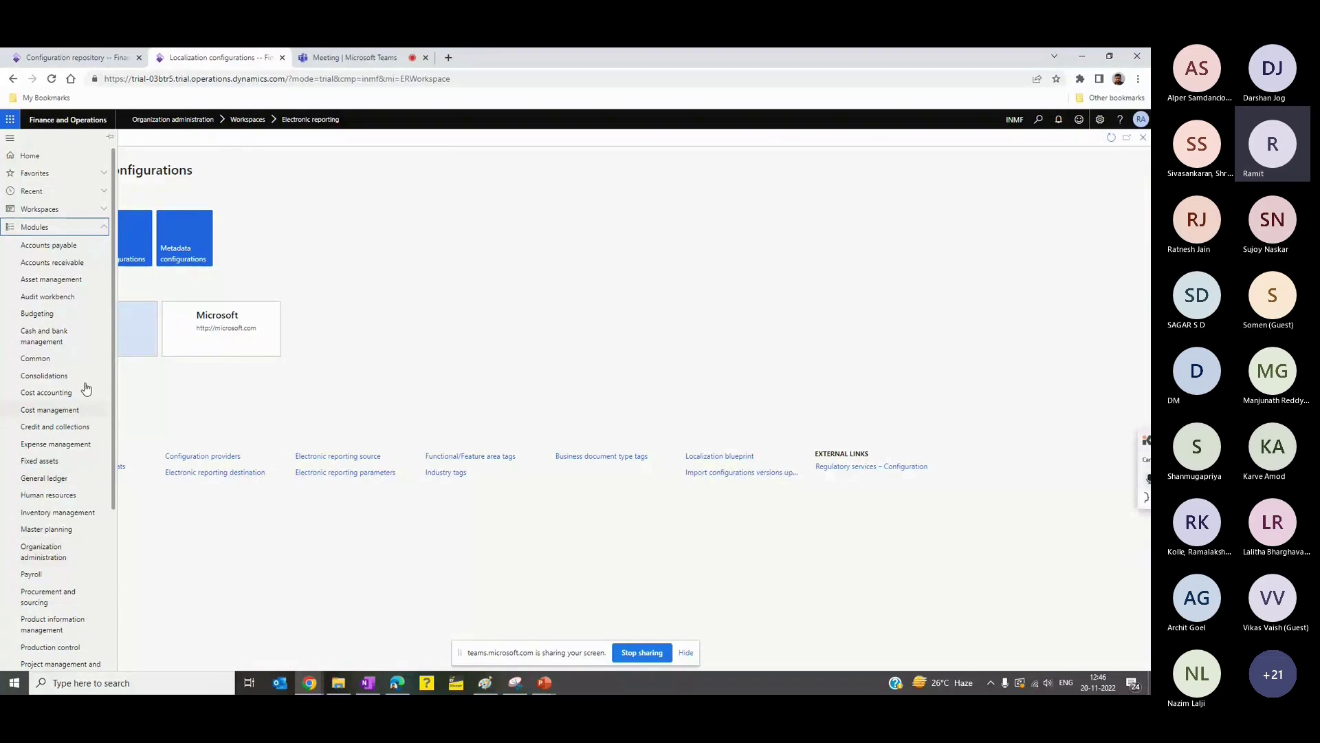
click(86, 344)
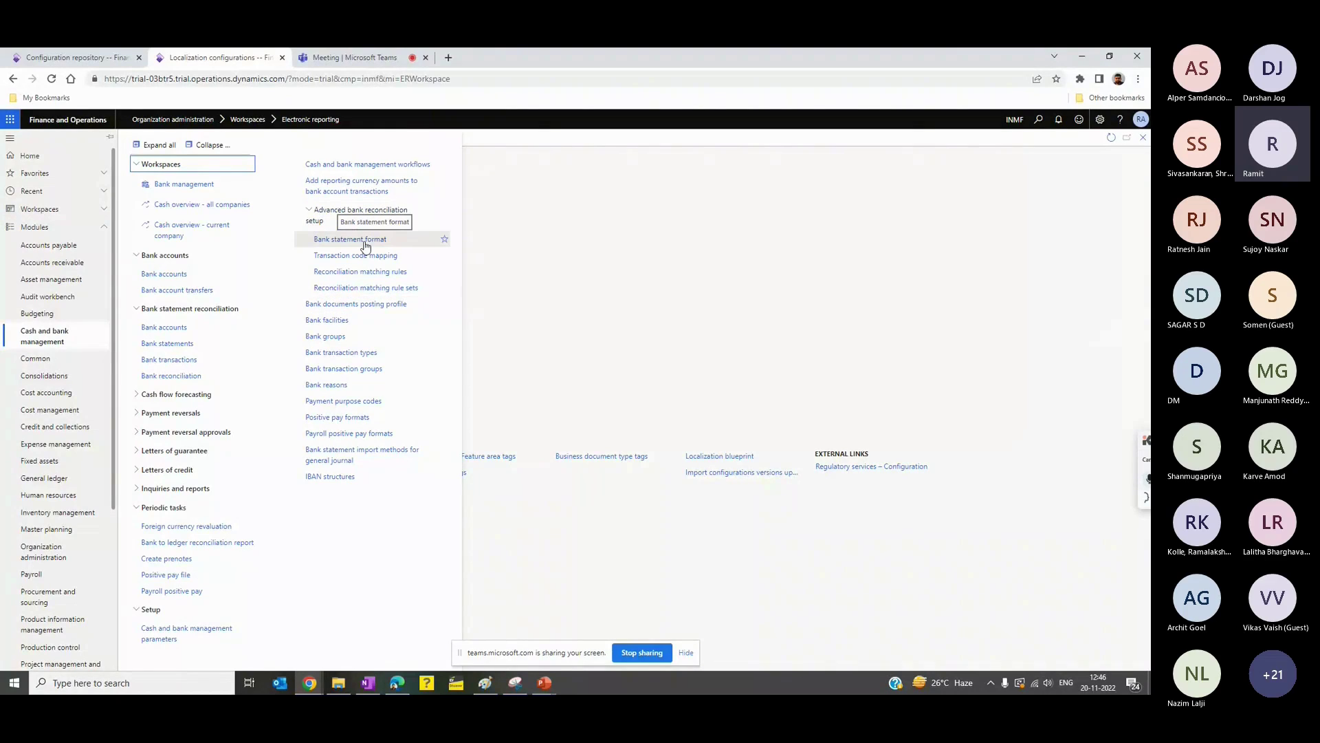
click(596, 245)
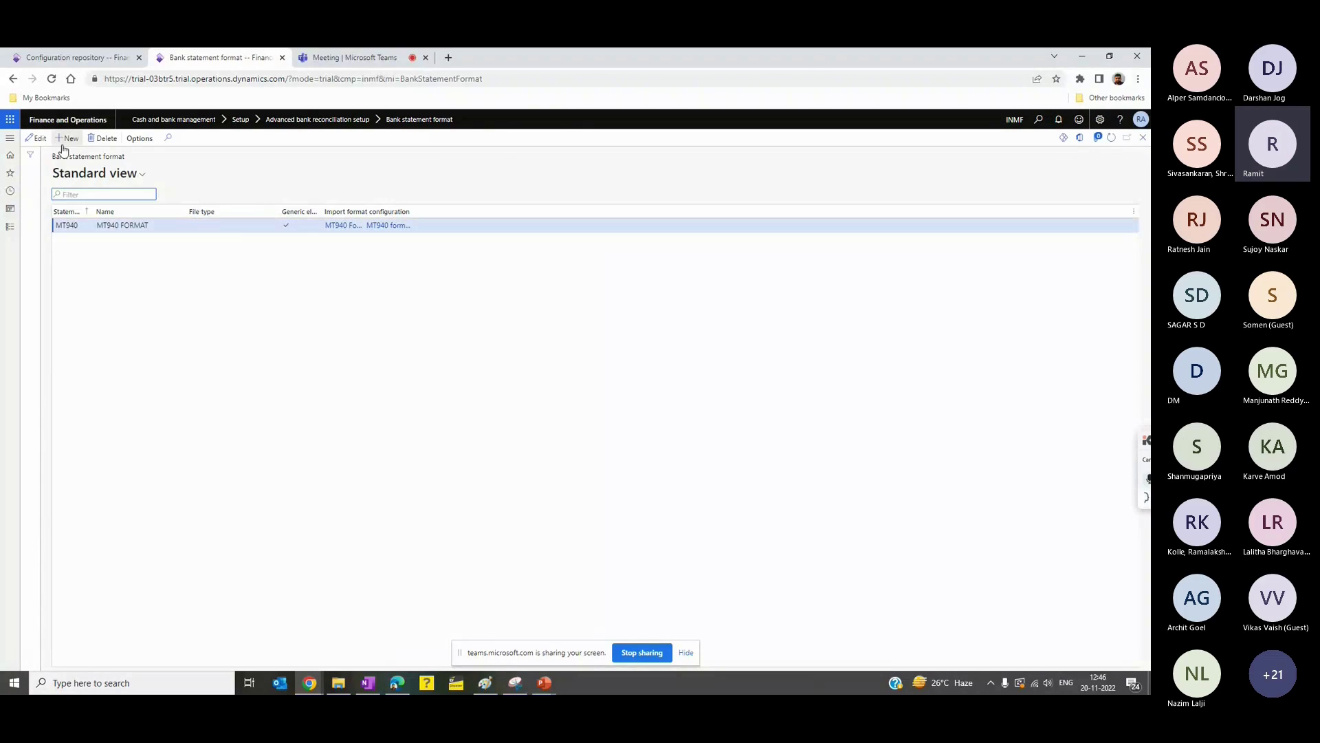
Step: Try adding a bank statement format, check which import format configurations it offers, and discard the blank record
key(alt+n)
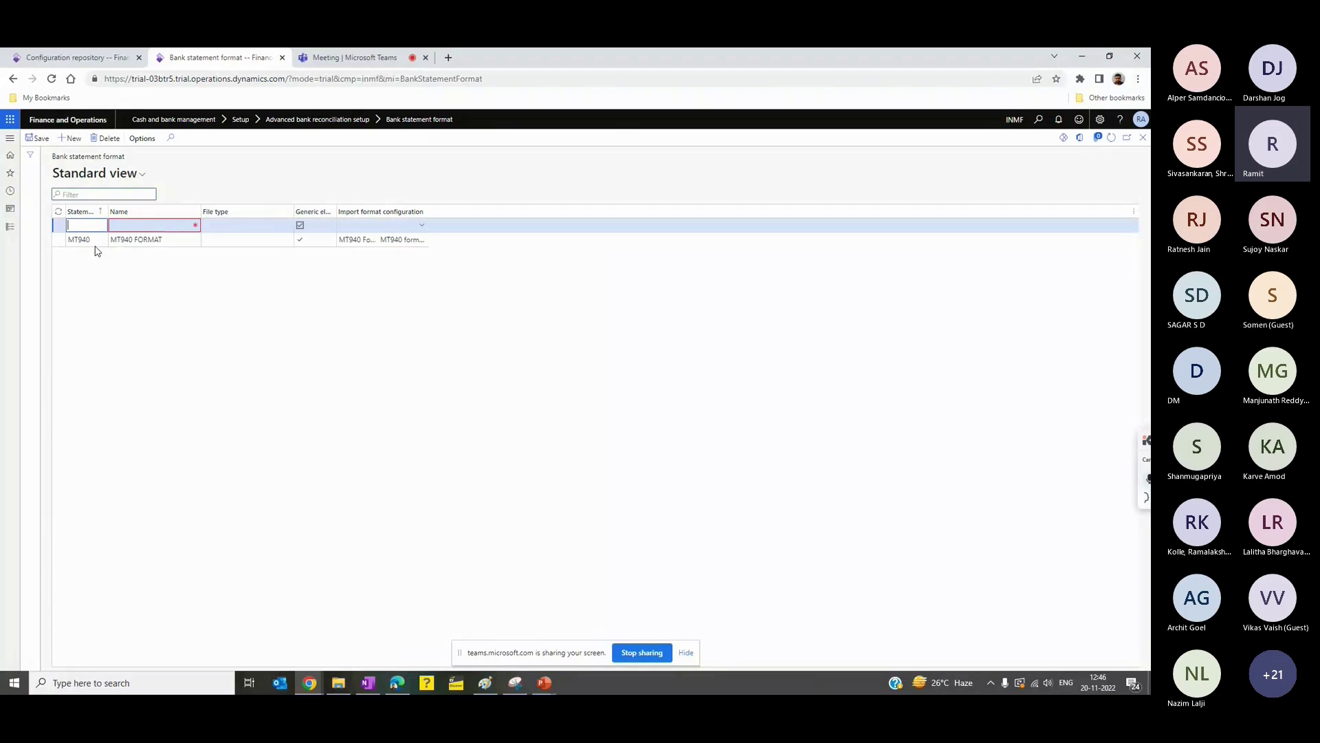
click(148, 226)
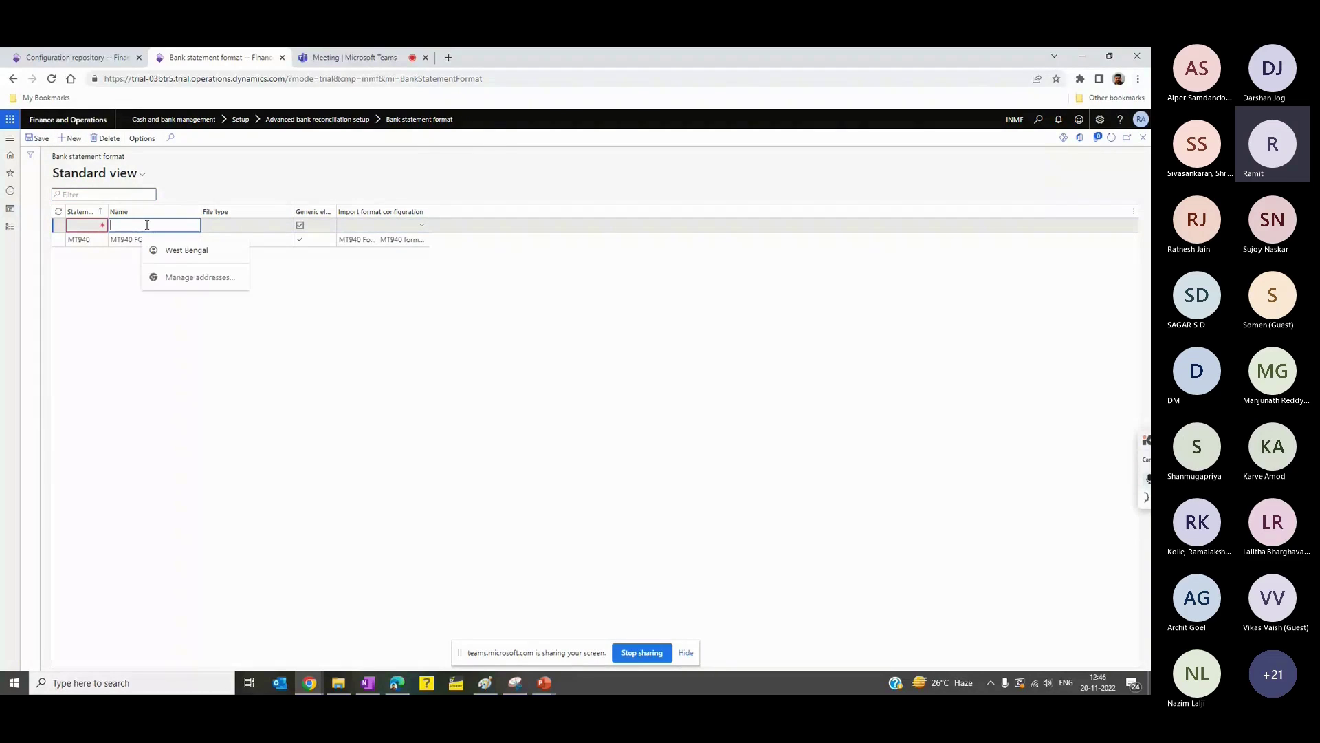
click(418, 226)
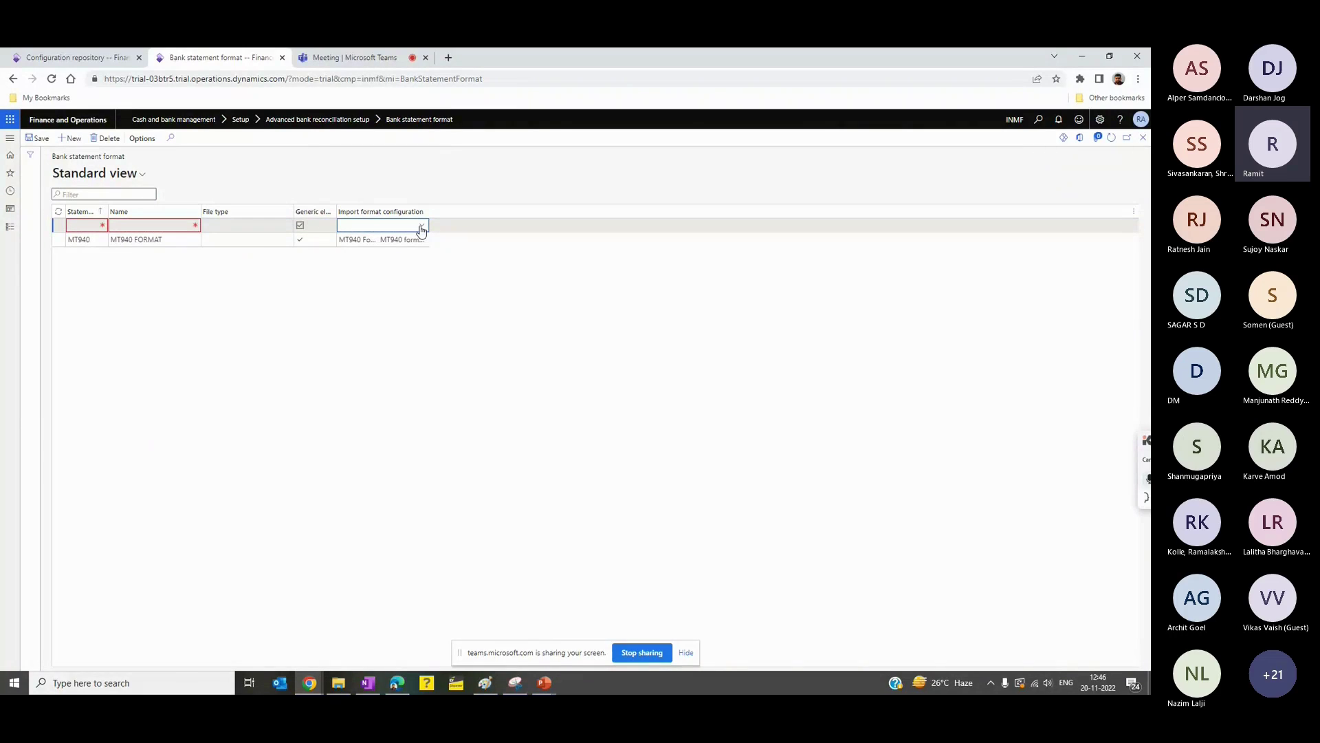
click(421, 227)
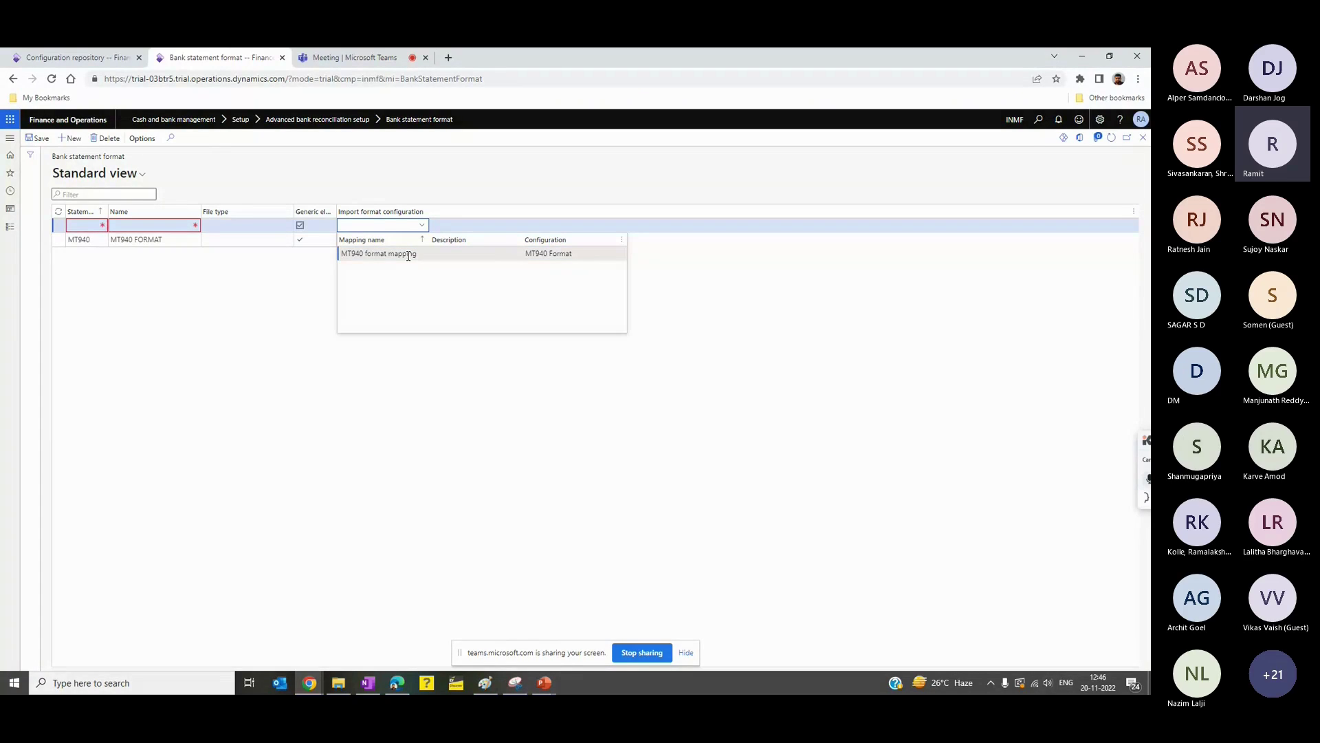
click(154, 225)
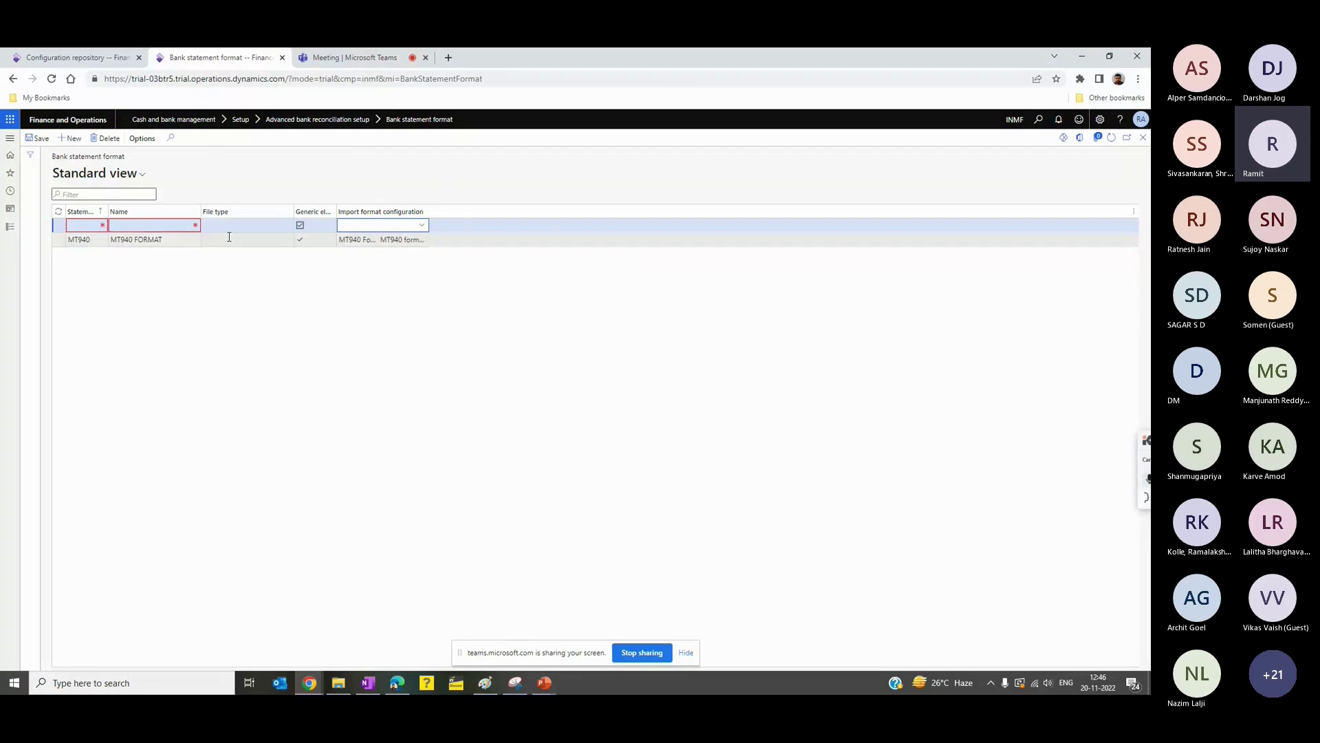
click(105, 141)
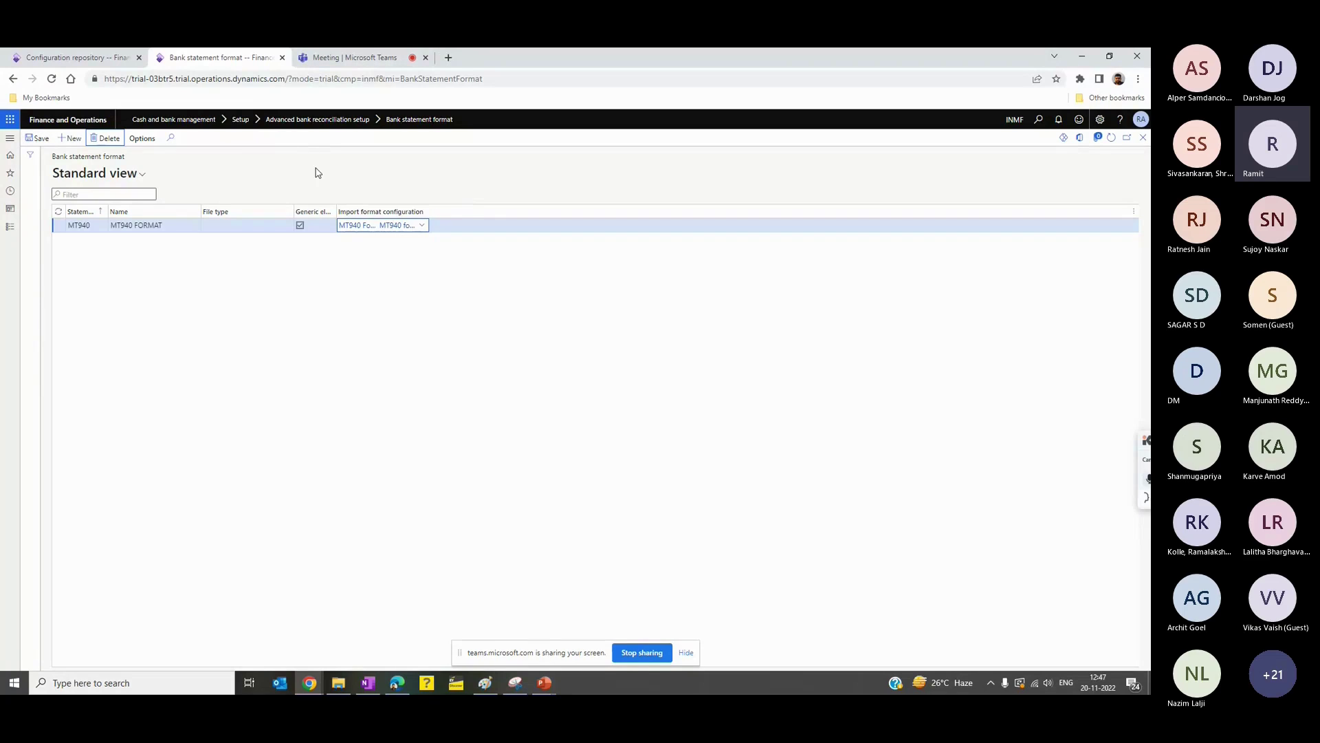
click(72, 138)
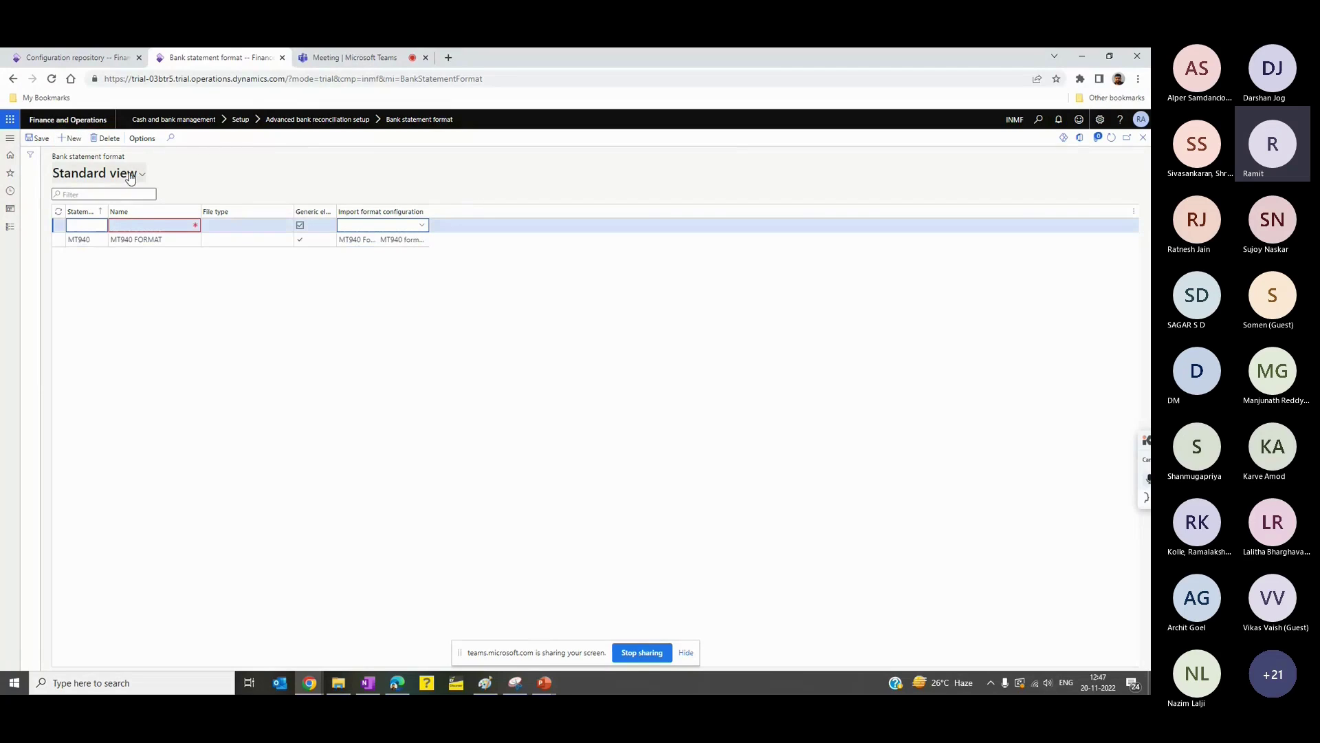
key(alt+Delete)
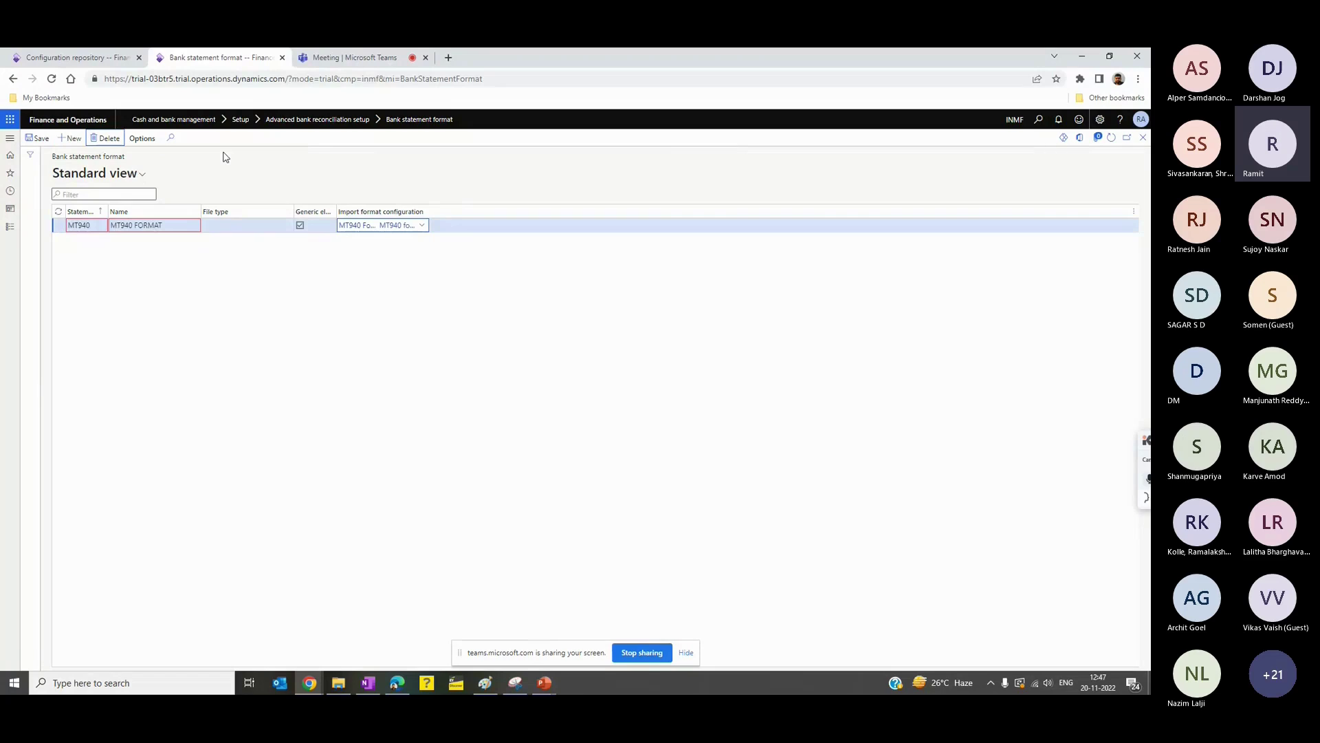
click(236, 226)
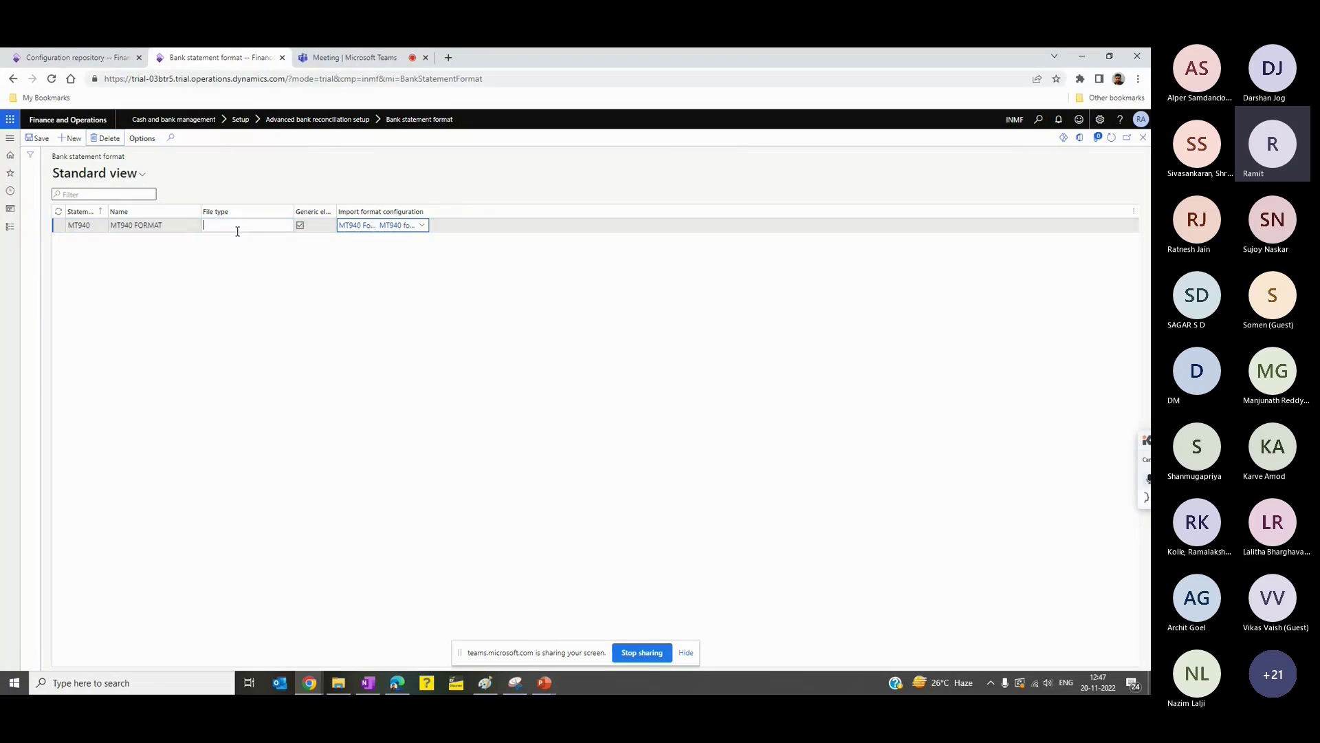
Step: Open the HDFC Bank INDIA account and examine its advanced bank reconciliation and statement format settings
click(6, 233)
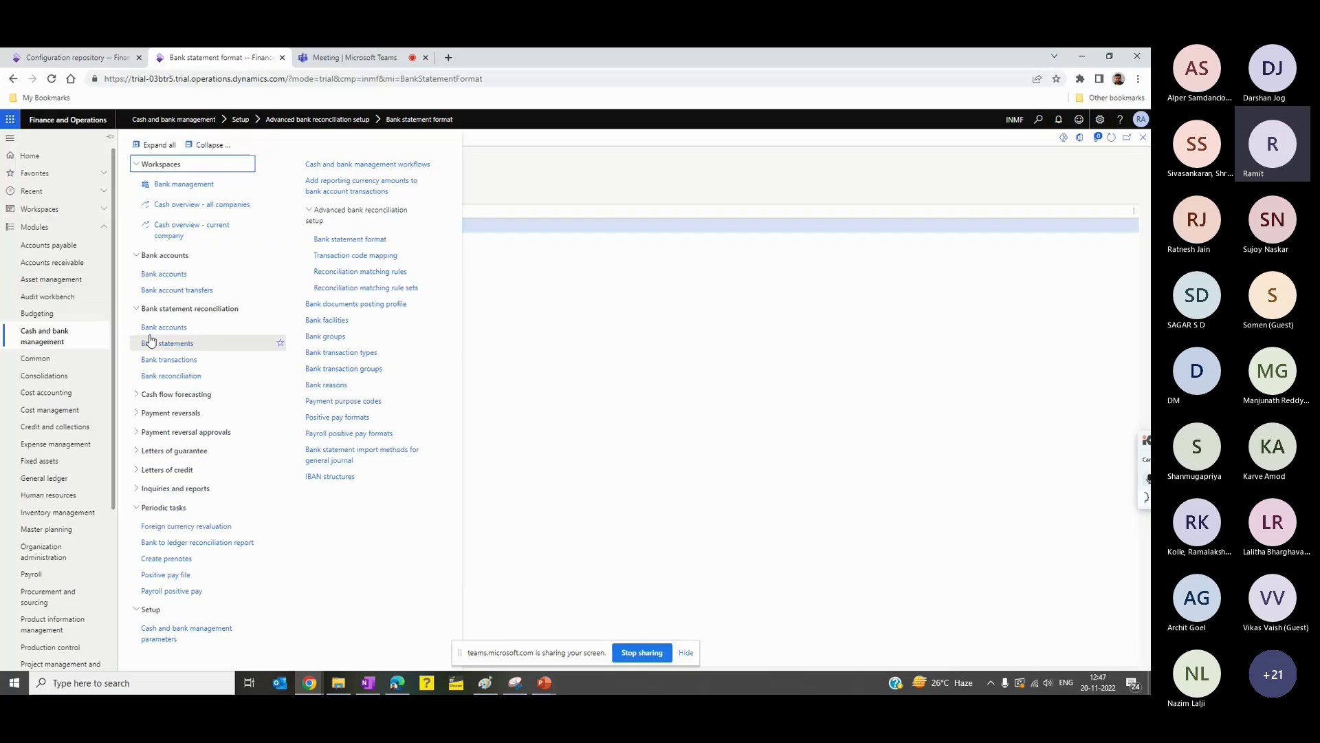
click(165, 276)
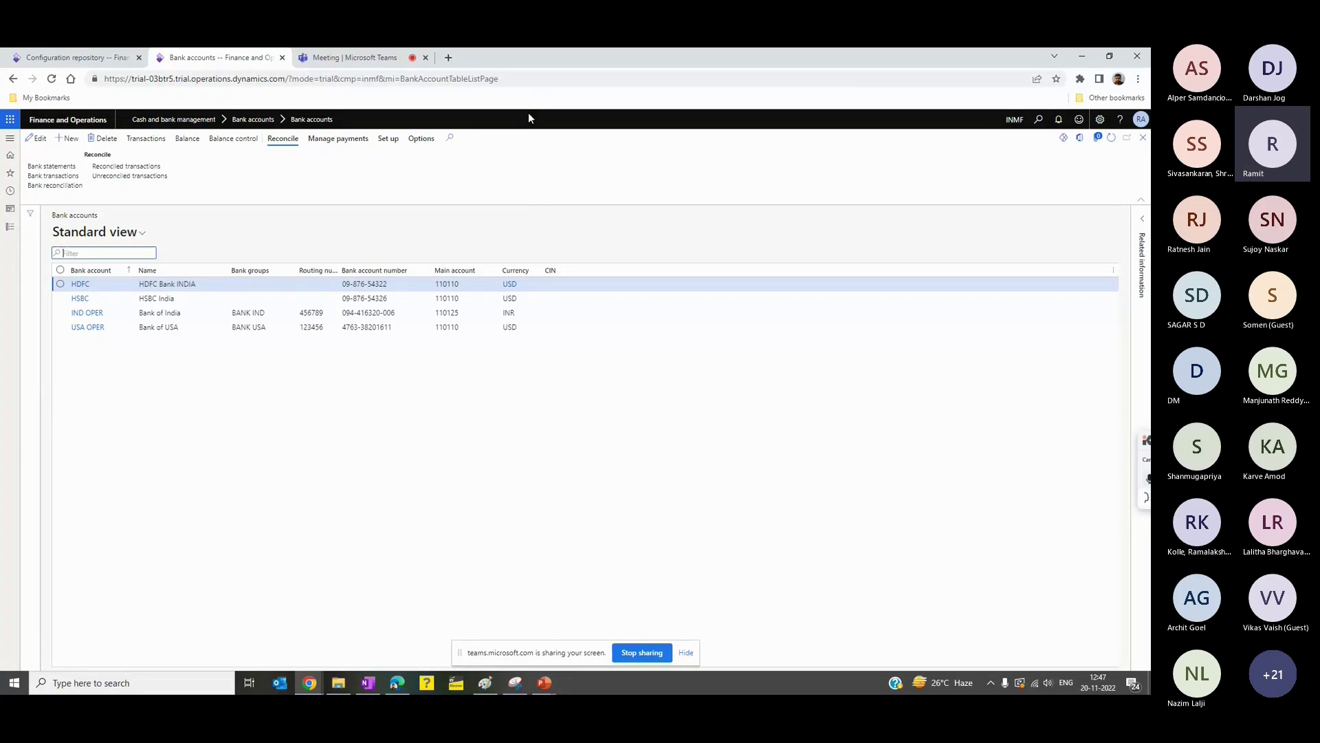
click(175, 284)
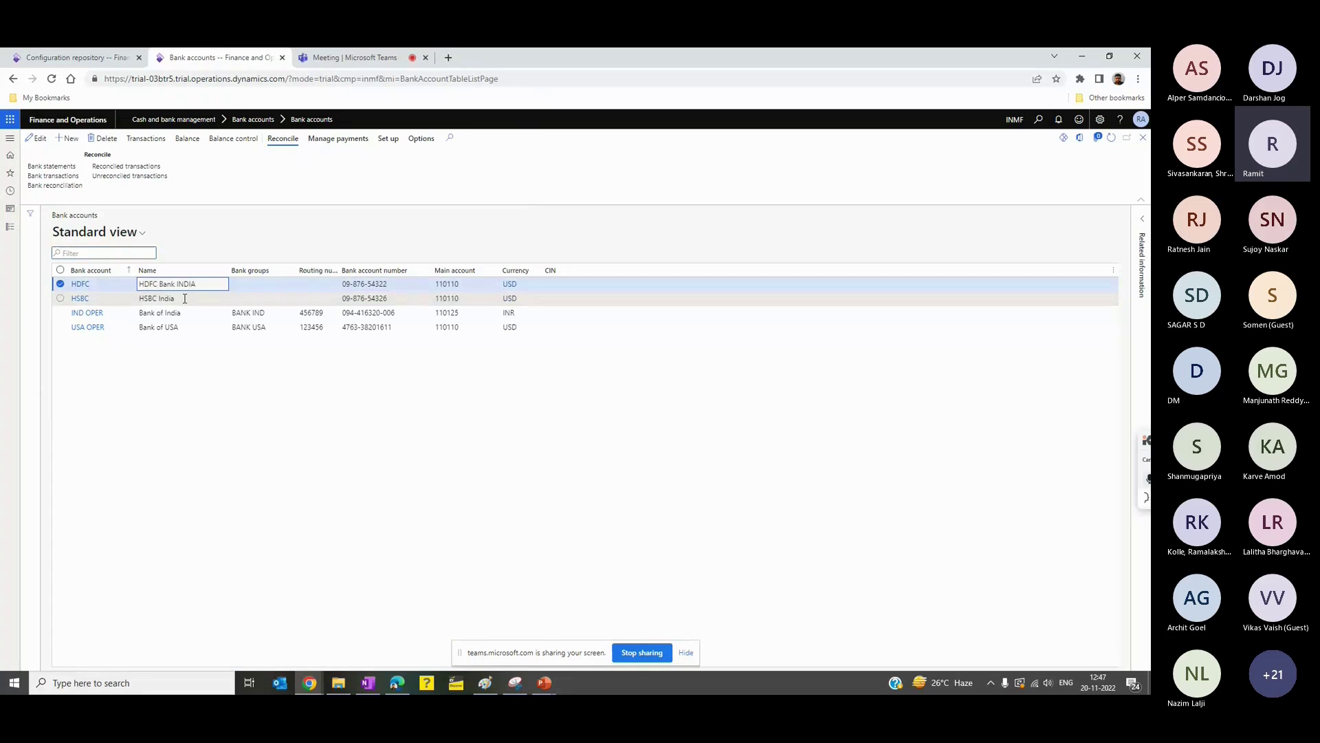
click(81, 292)
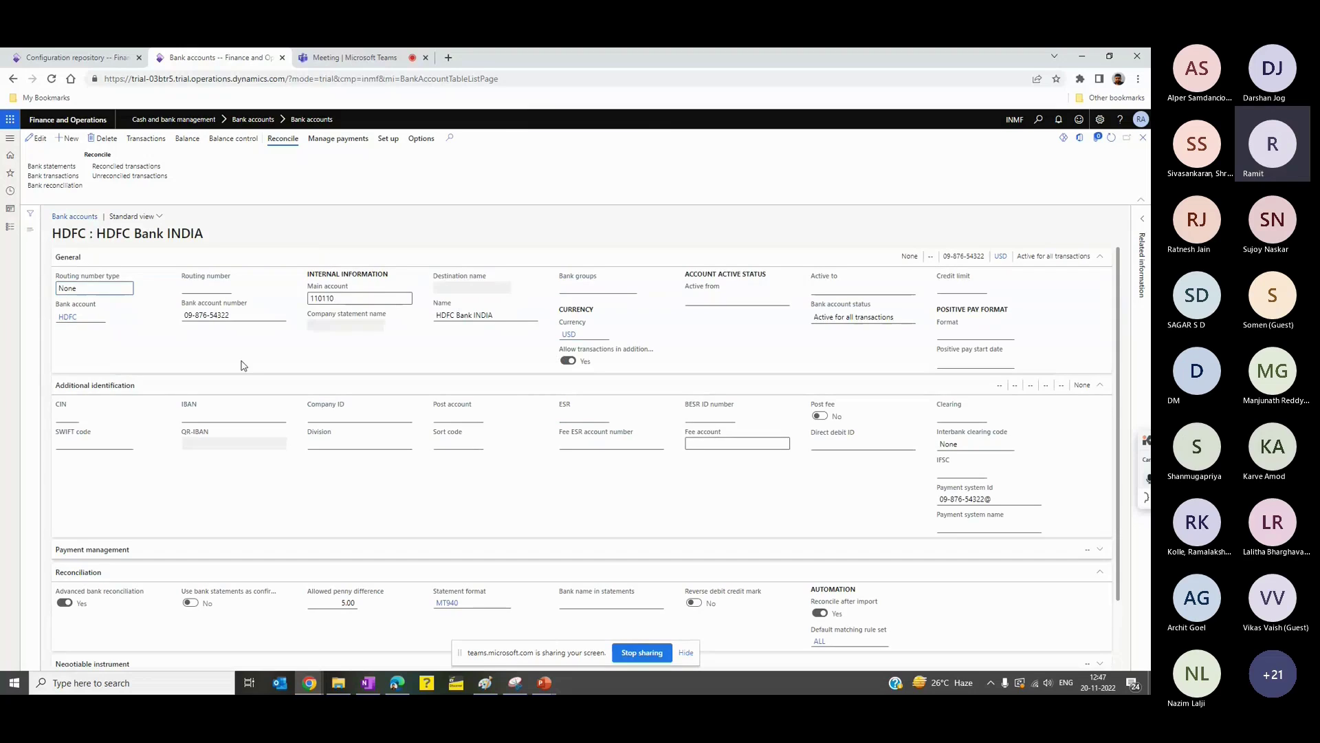
scroll(481, 451, down, 1)
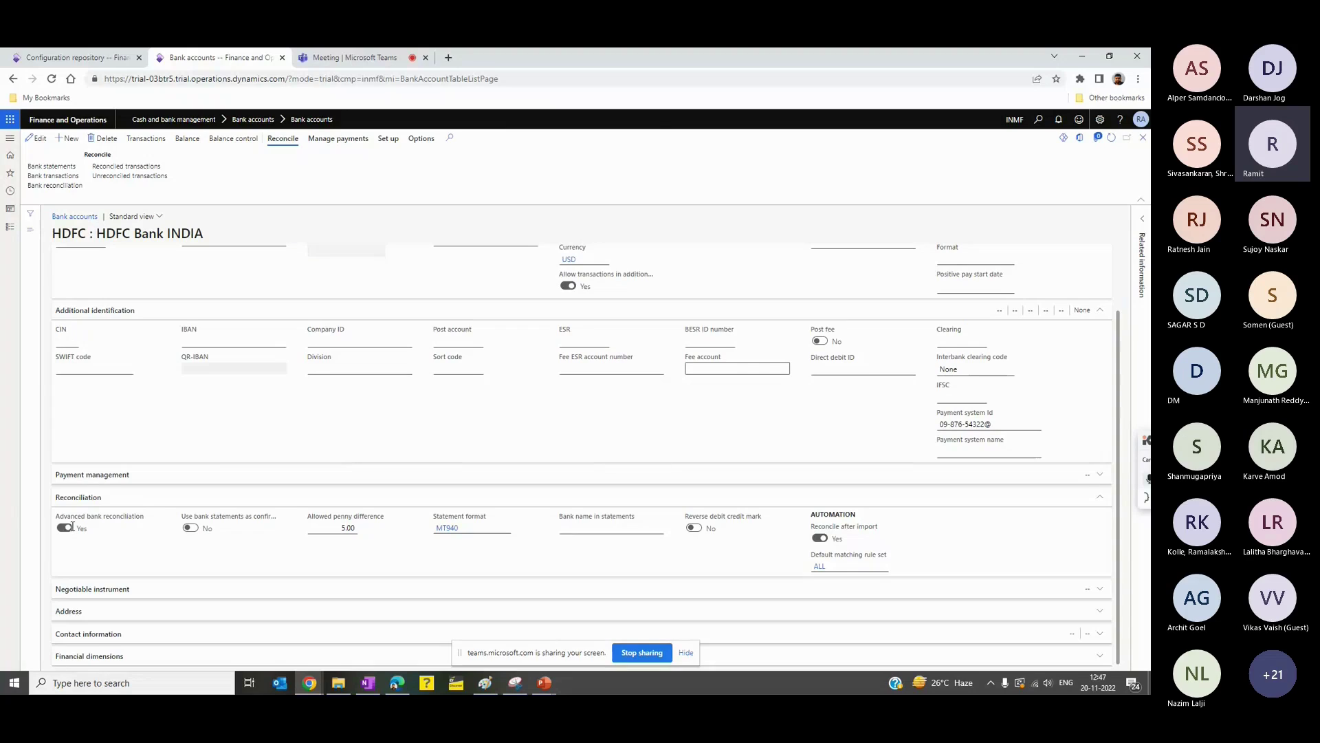
drag(57, 517, 143, 526)
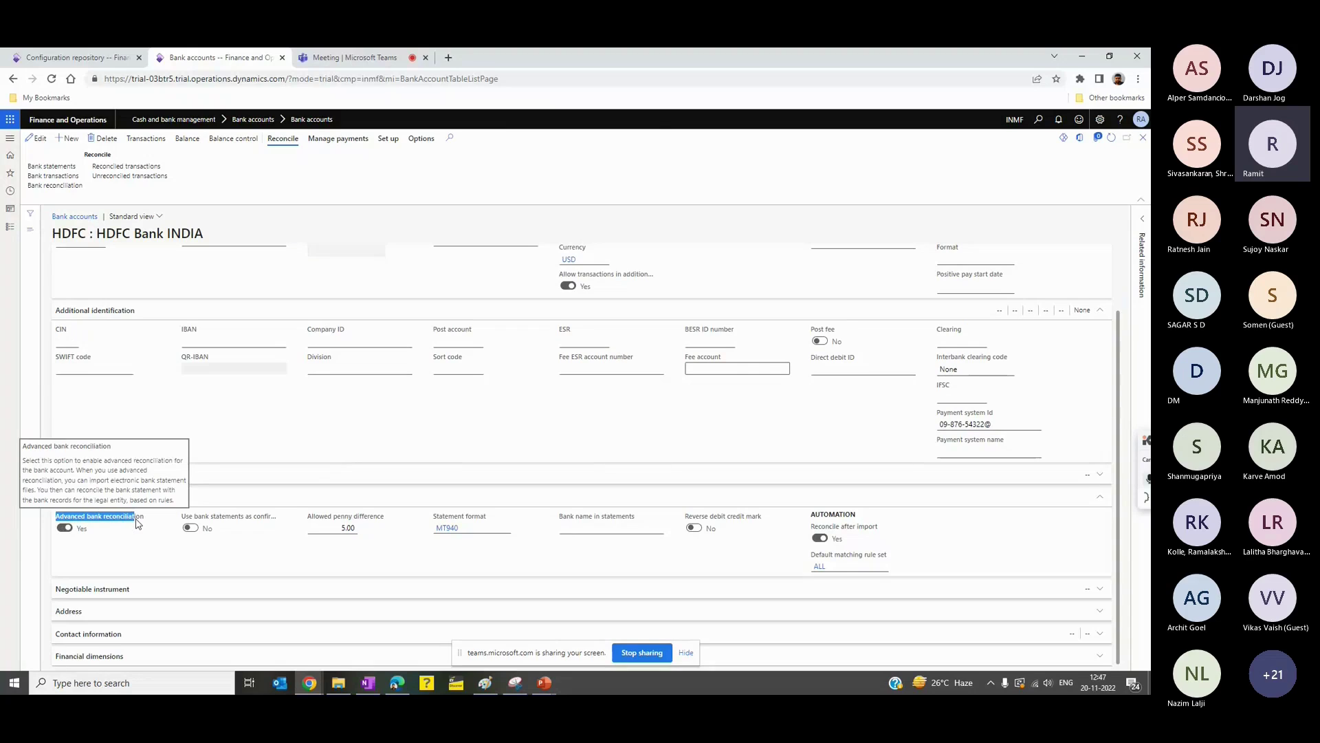
click(143, 527)
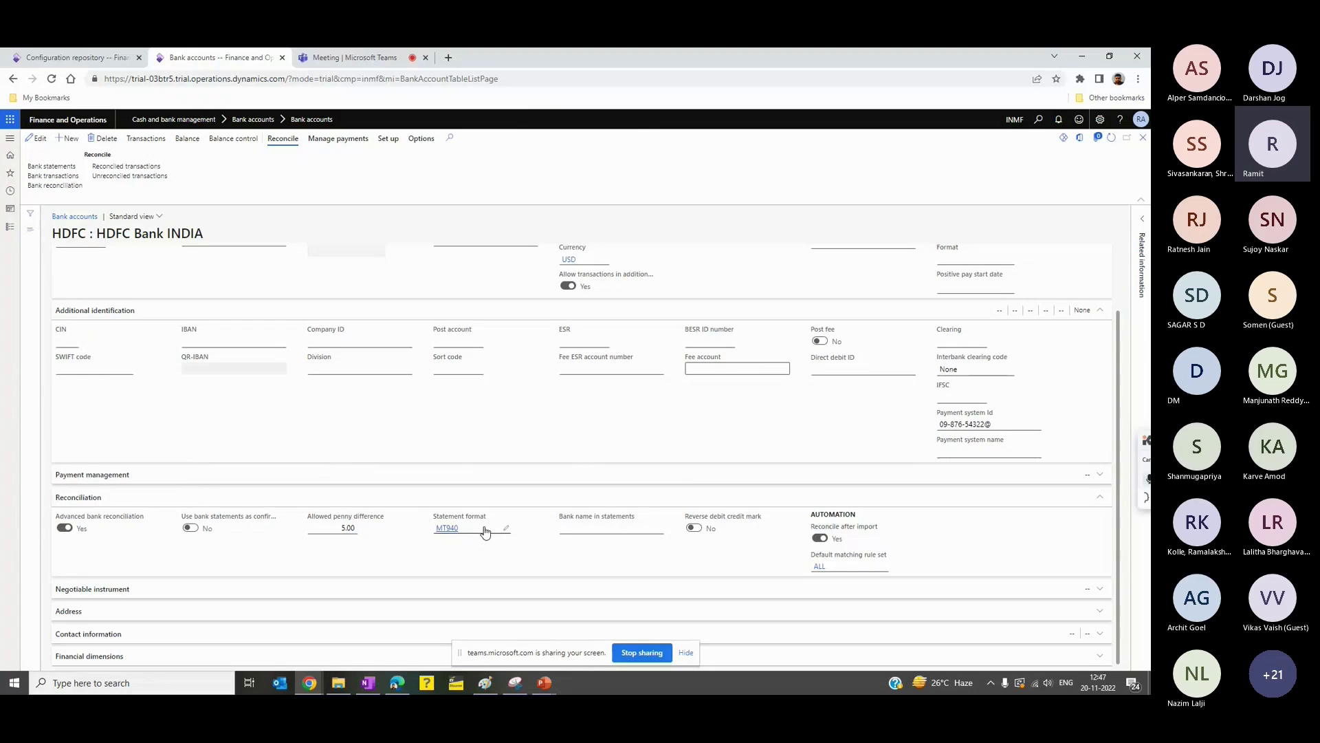
Step: Look at the Bank statement format setup again and return to the bank accounts list
click(174, 119)
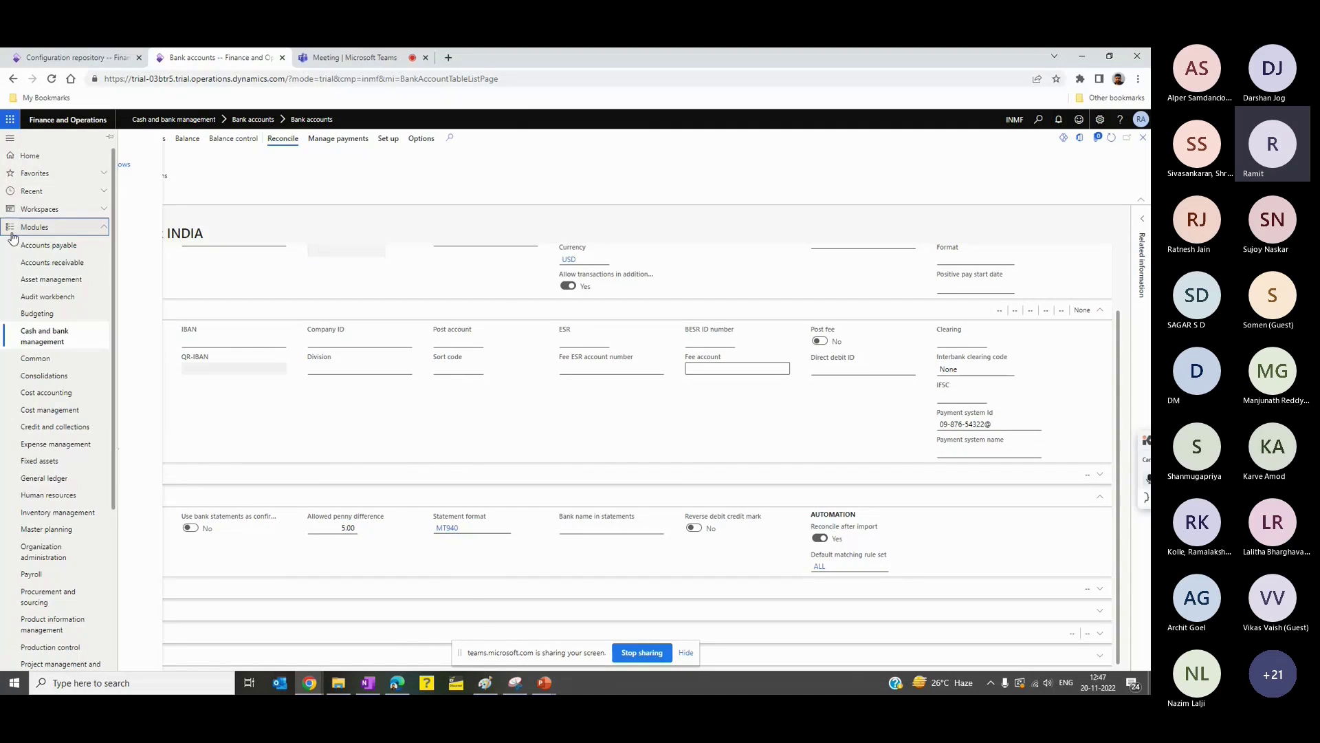
click(549, 240)
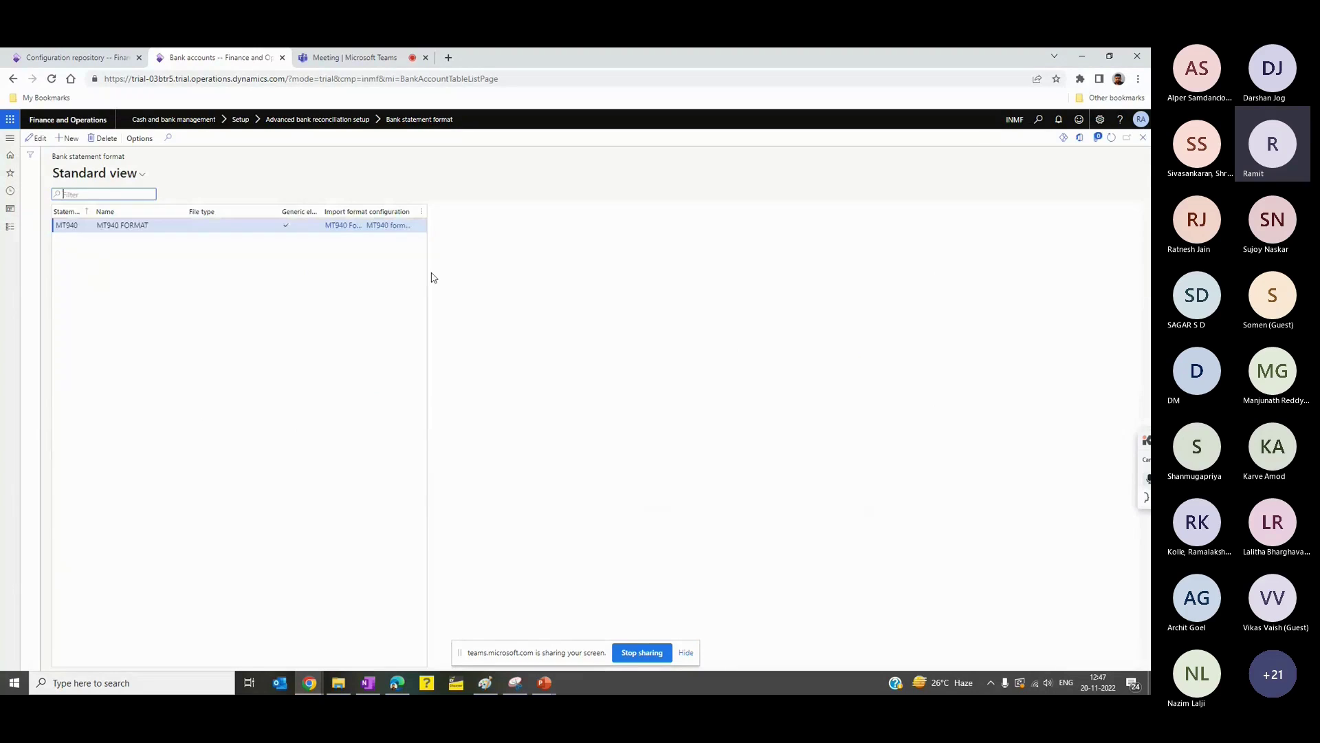
click(7, 229)
click(336, 301)
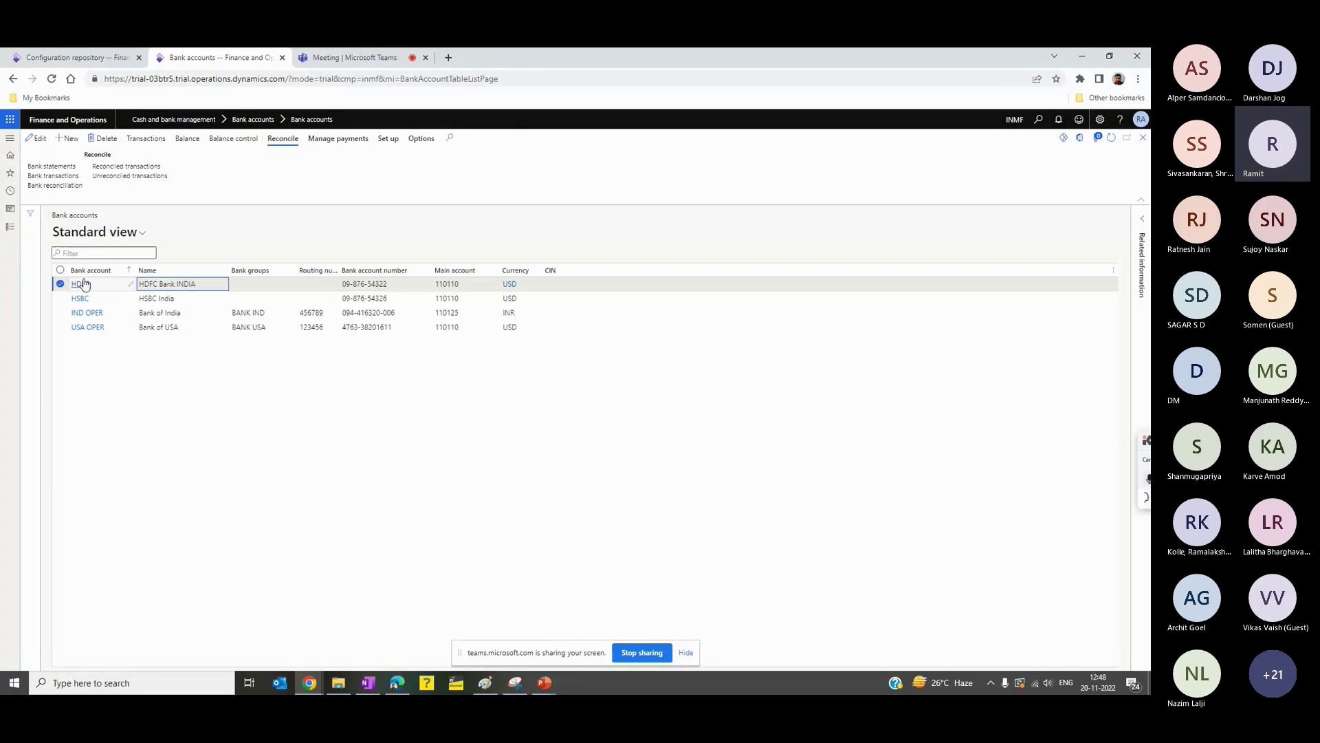
Step: Reopen the HDFC Bank INDIA account and review the statement format assigned in its reconciliation settings
click(80, 283)
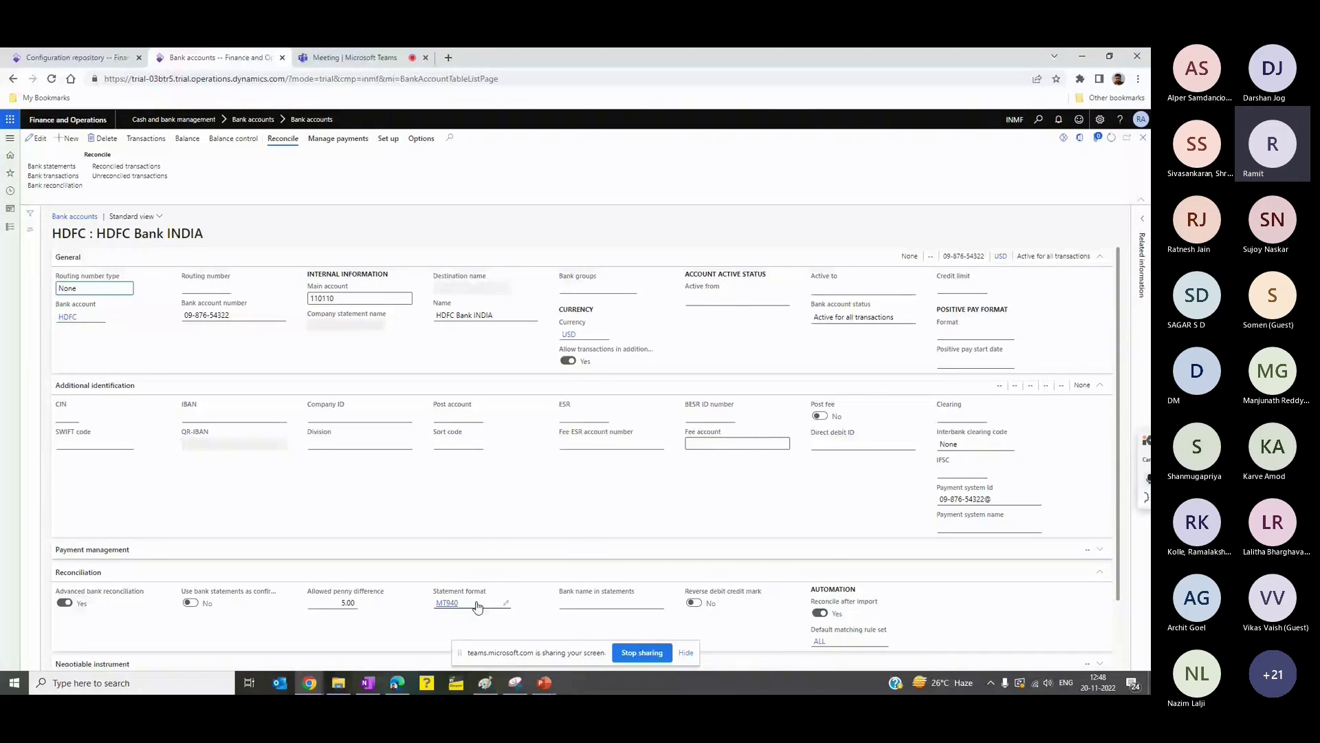
mouse_move(478, 607)
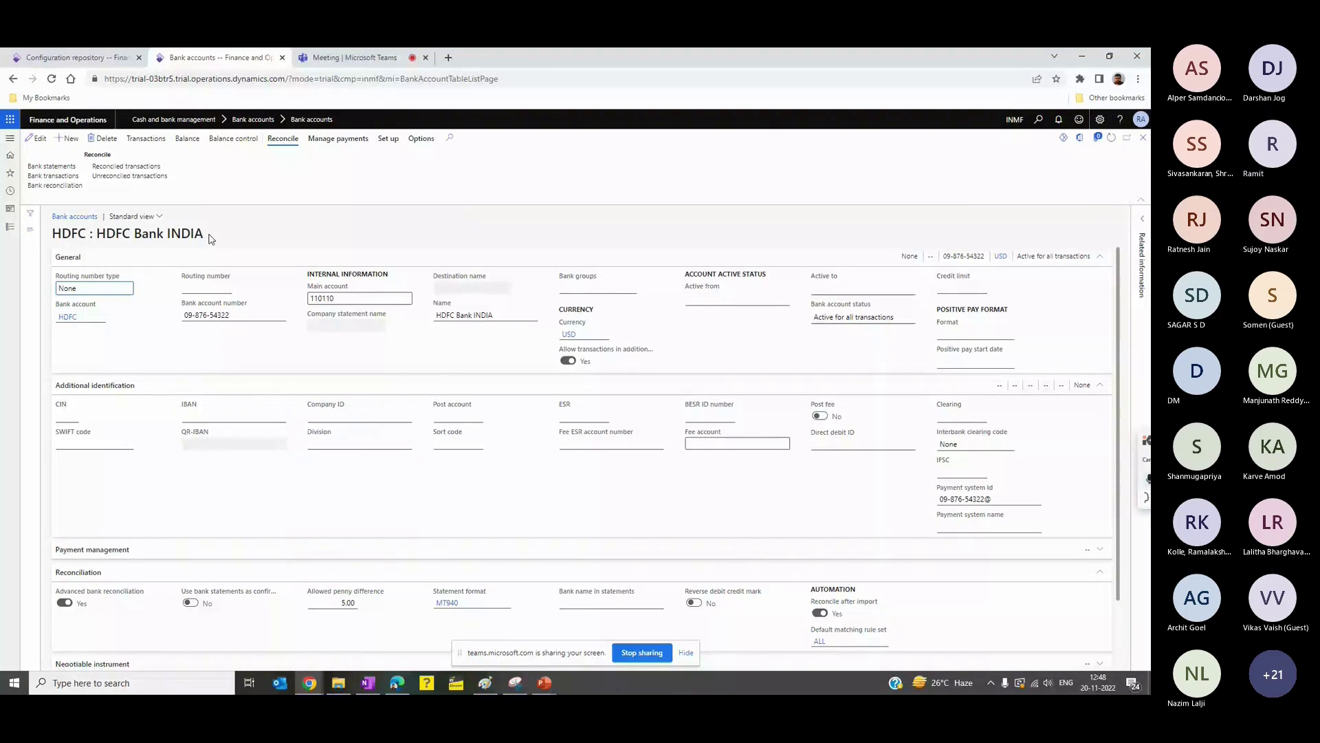
click(472, 232)
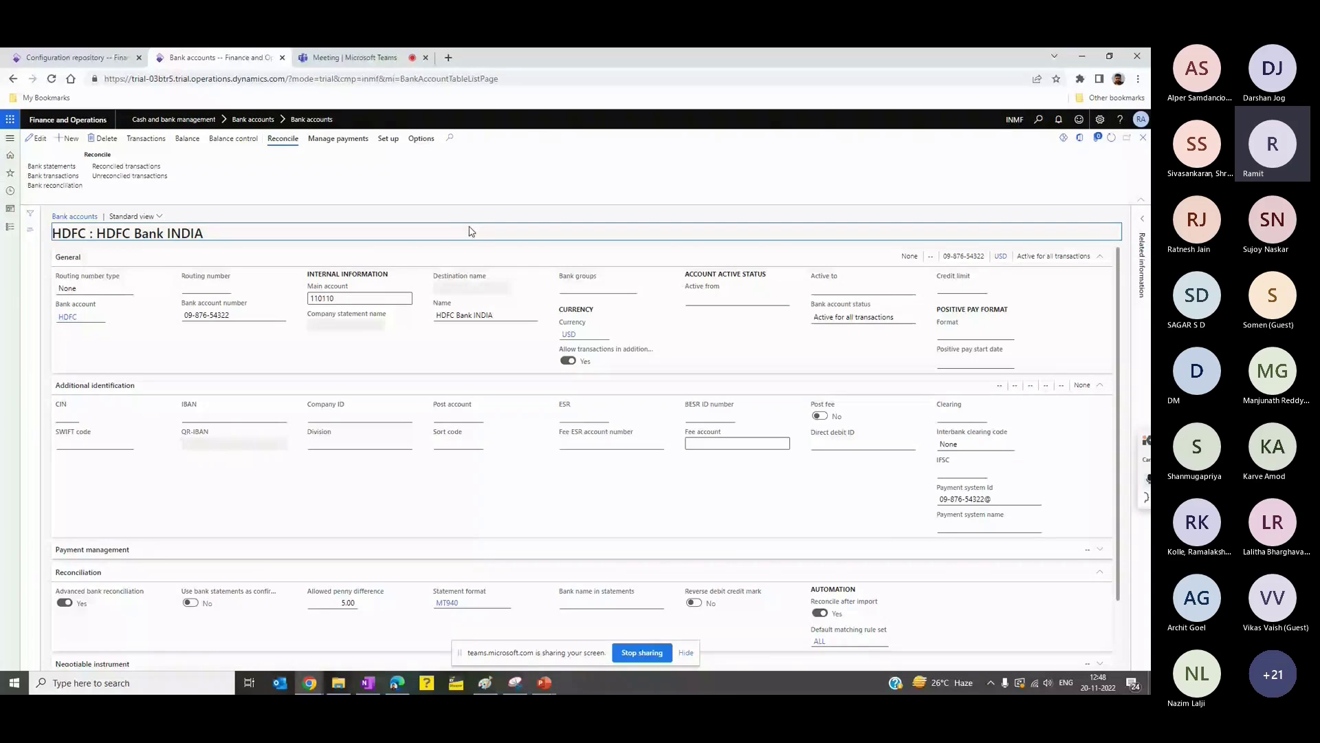
Step: Switch to File Explorer and open MT940_TEST.txt from the Bank reconciliation folder in Notepad to examine the sample statement
key(alt+Tab)
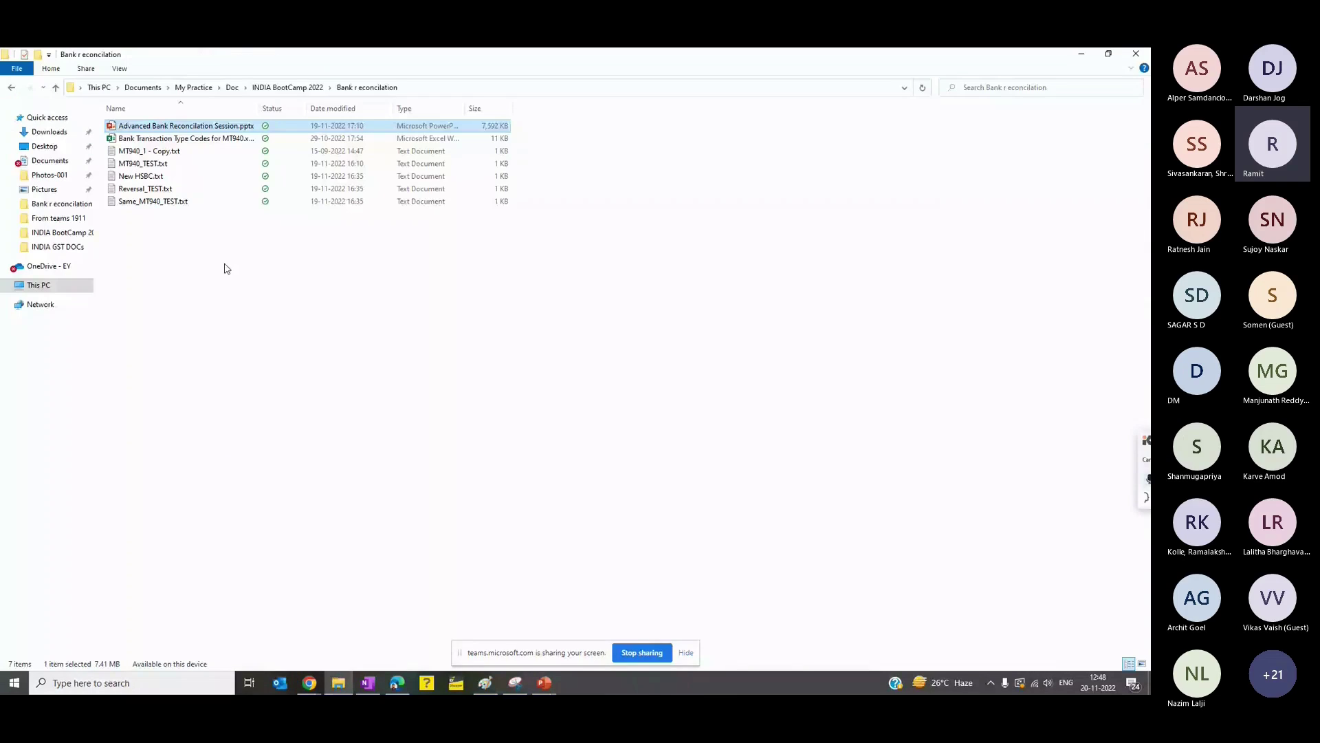
key(Down)
key(Down)
key(Down)
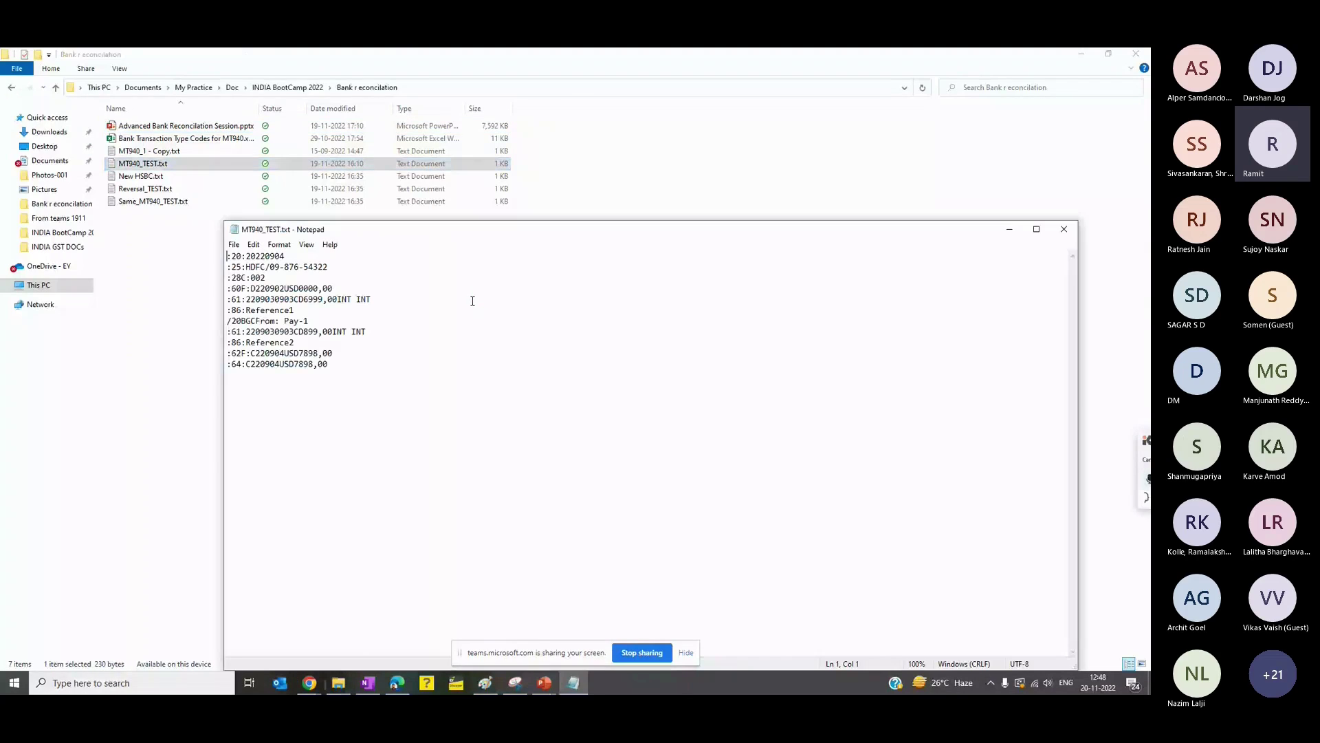
click(1036, 230)
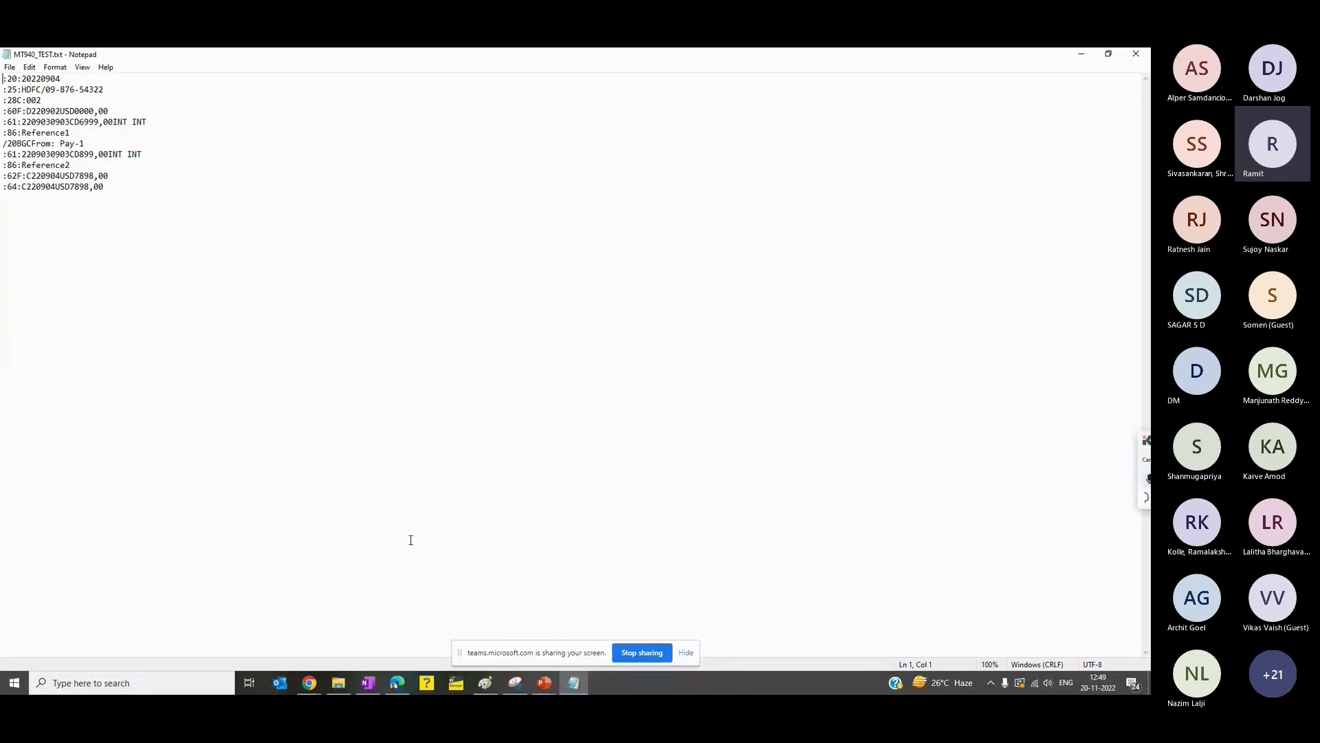
Step: Return to the Bank reconciliation folder and open the annotated file MT940_1 - Copy.txt in a maximized Notepad window
click(339, 683)
right_click(336, 342)
click(493, 355)
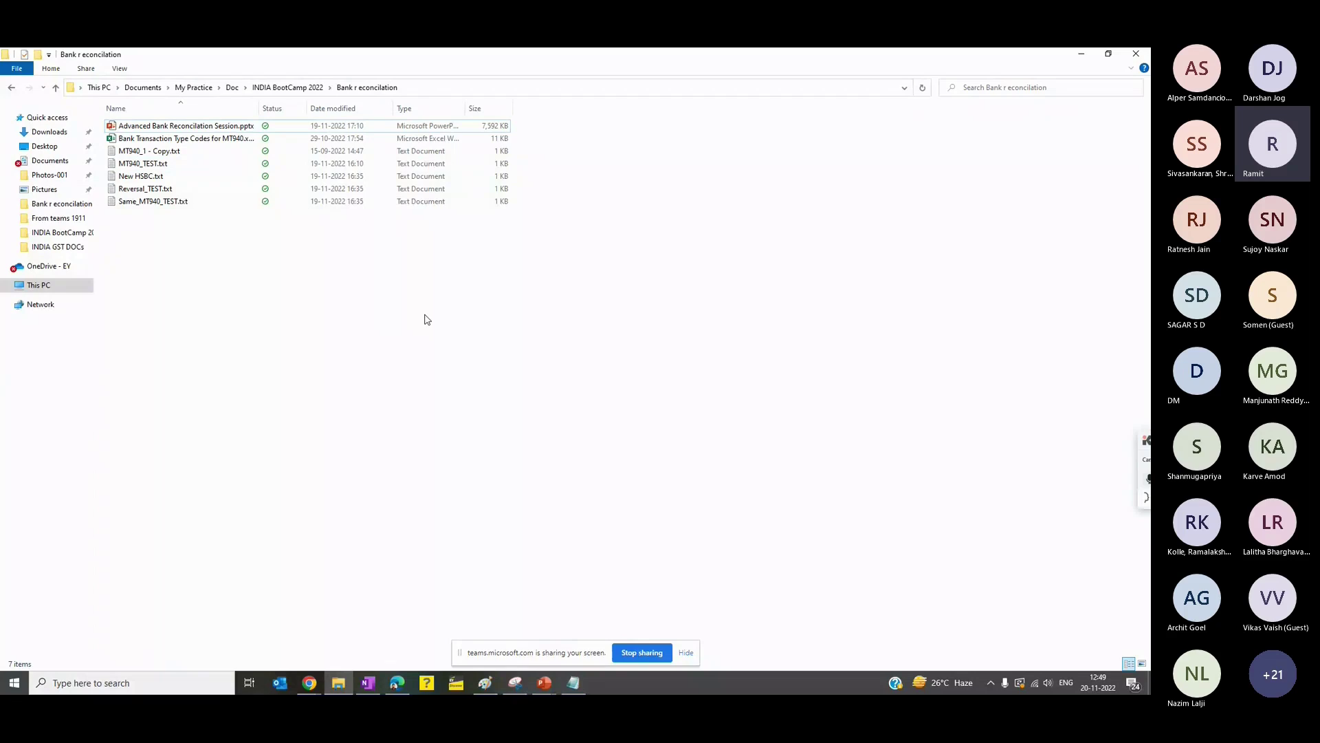
click(220, 151)
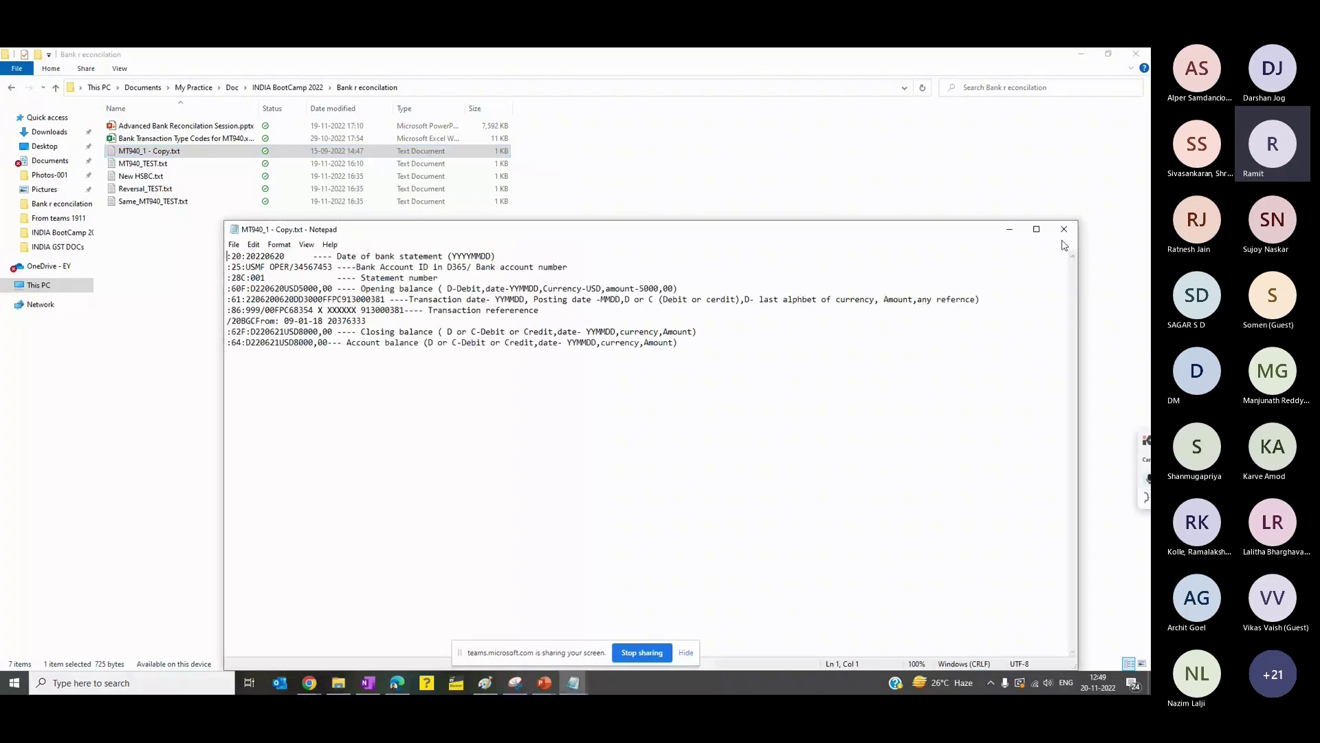
click(1036, 229)
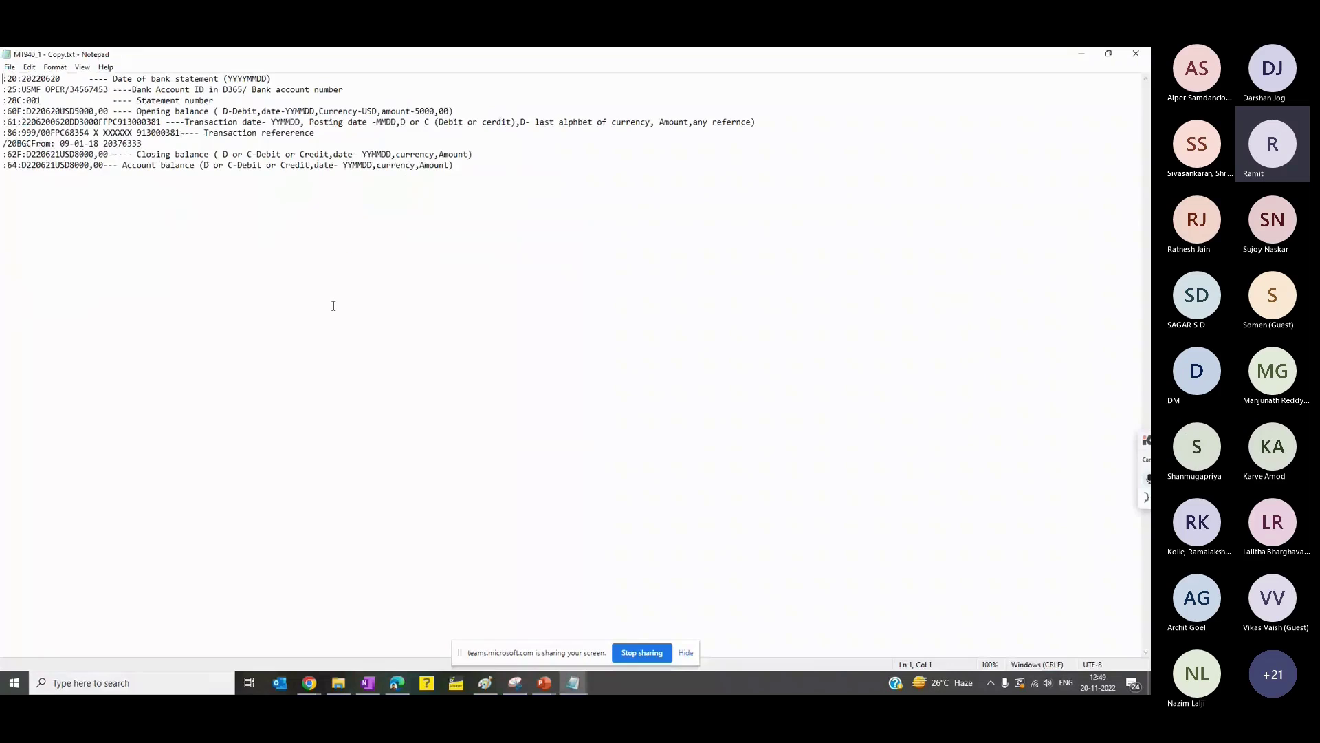
Step: Examine the annotated MT940 lines, from the bank statement date and account ID to the closing and account balances
drag(333, 305, 2, 69)
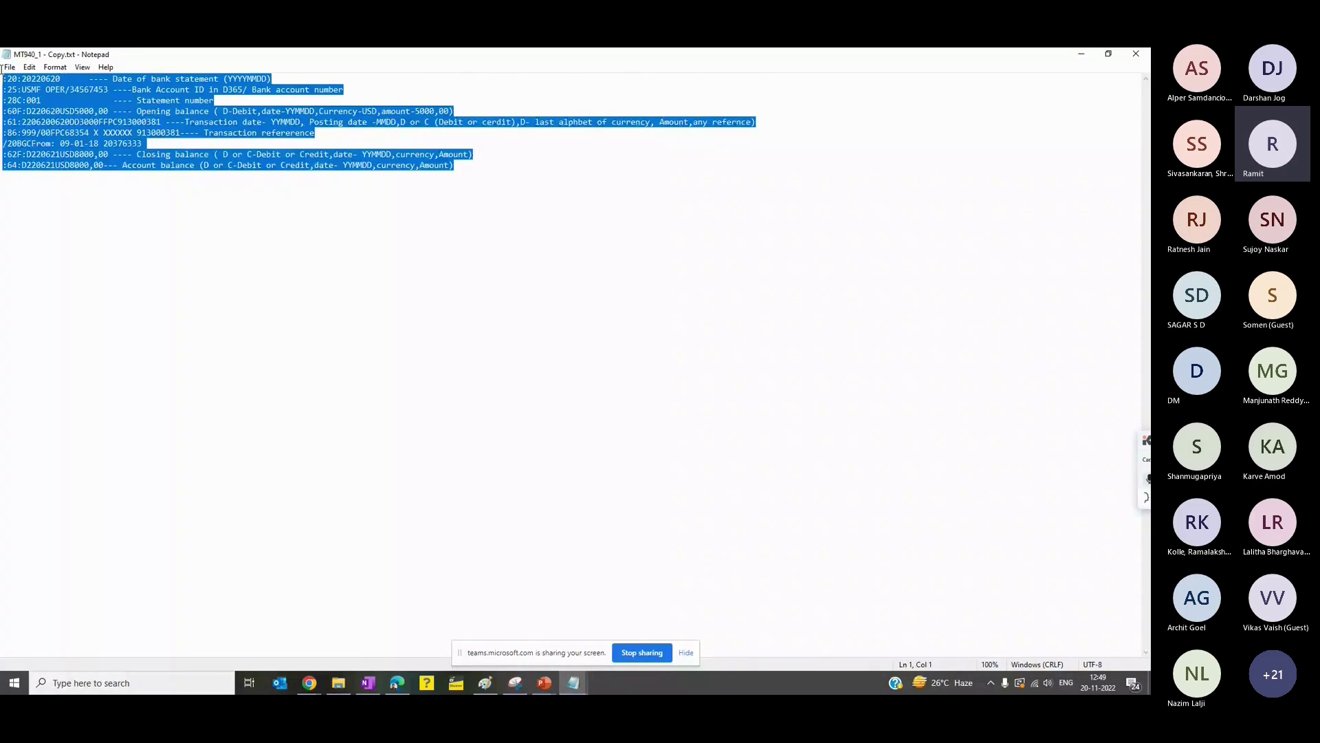
click(260, 234)
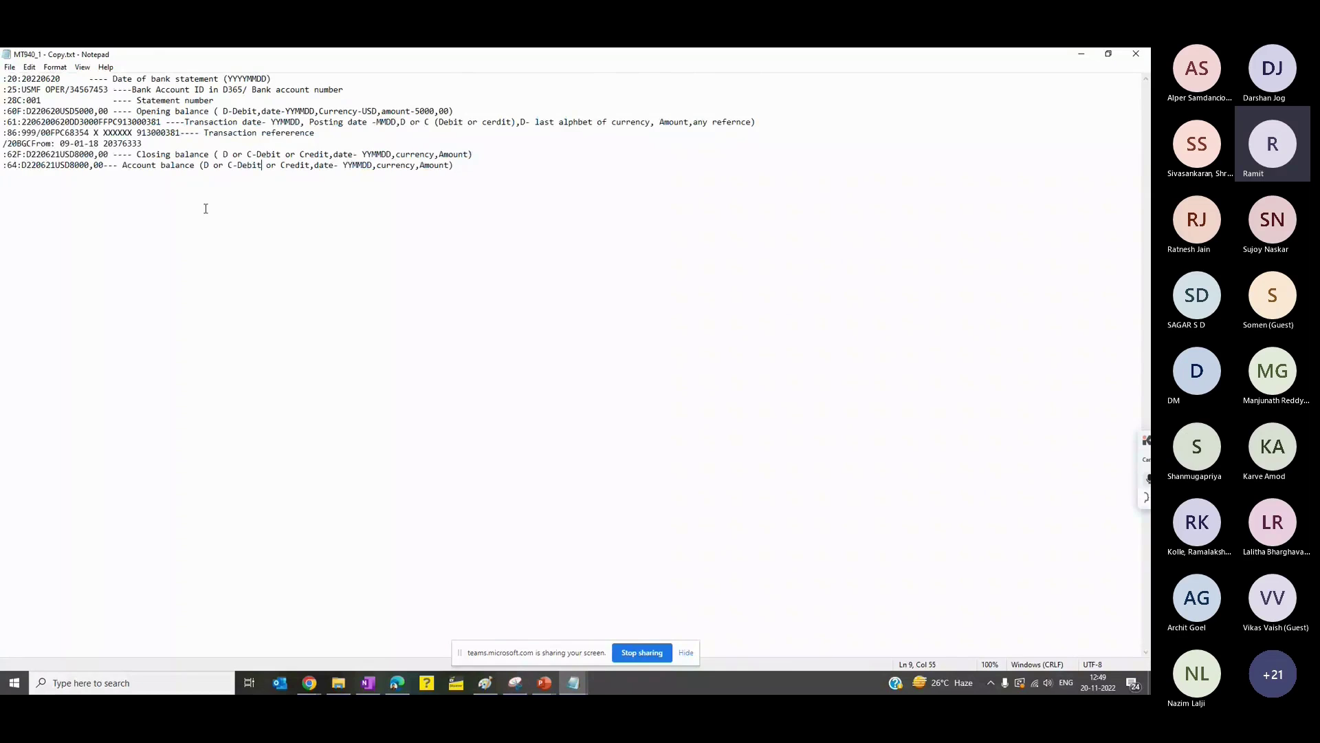
drag(114, 82, 209, 80)
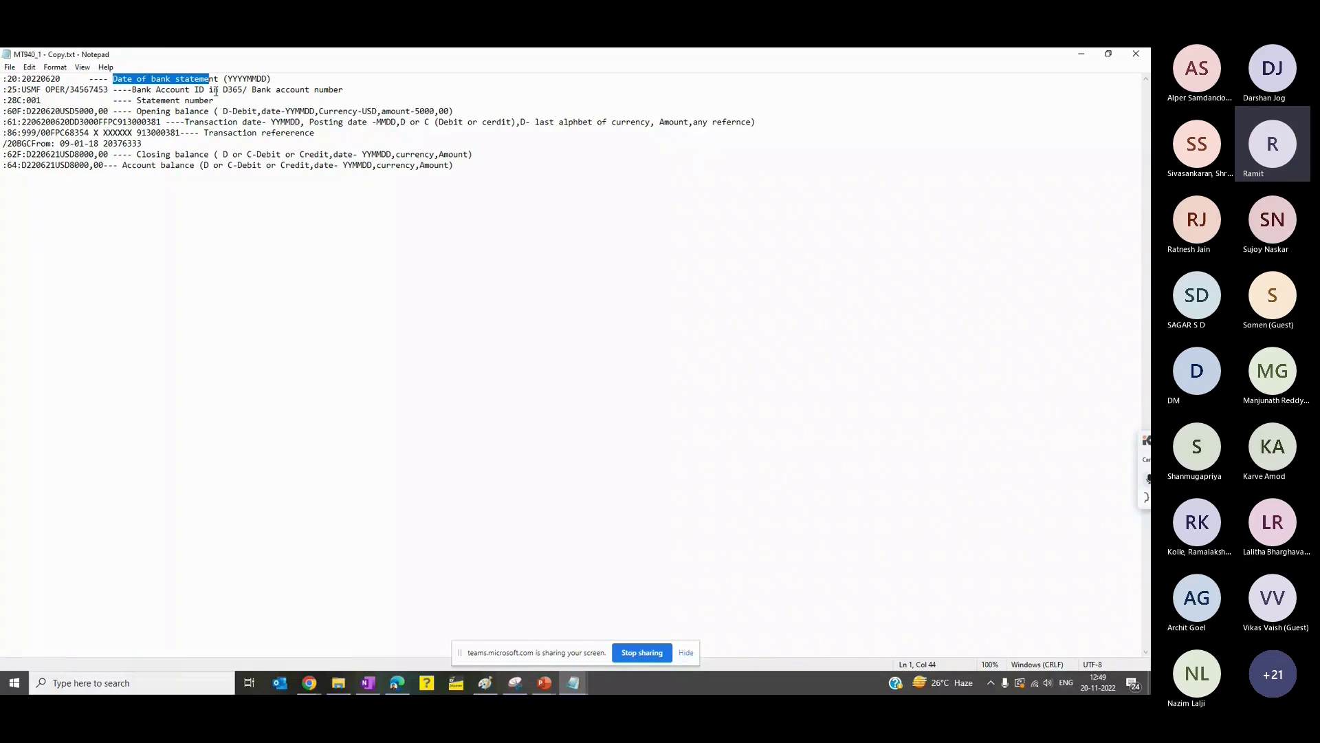
click(487, 185)
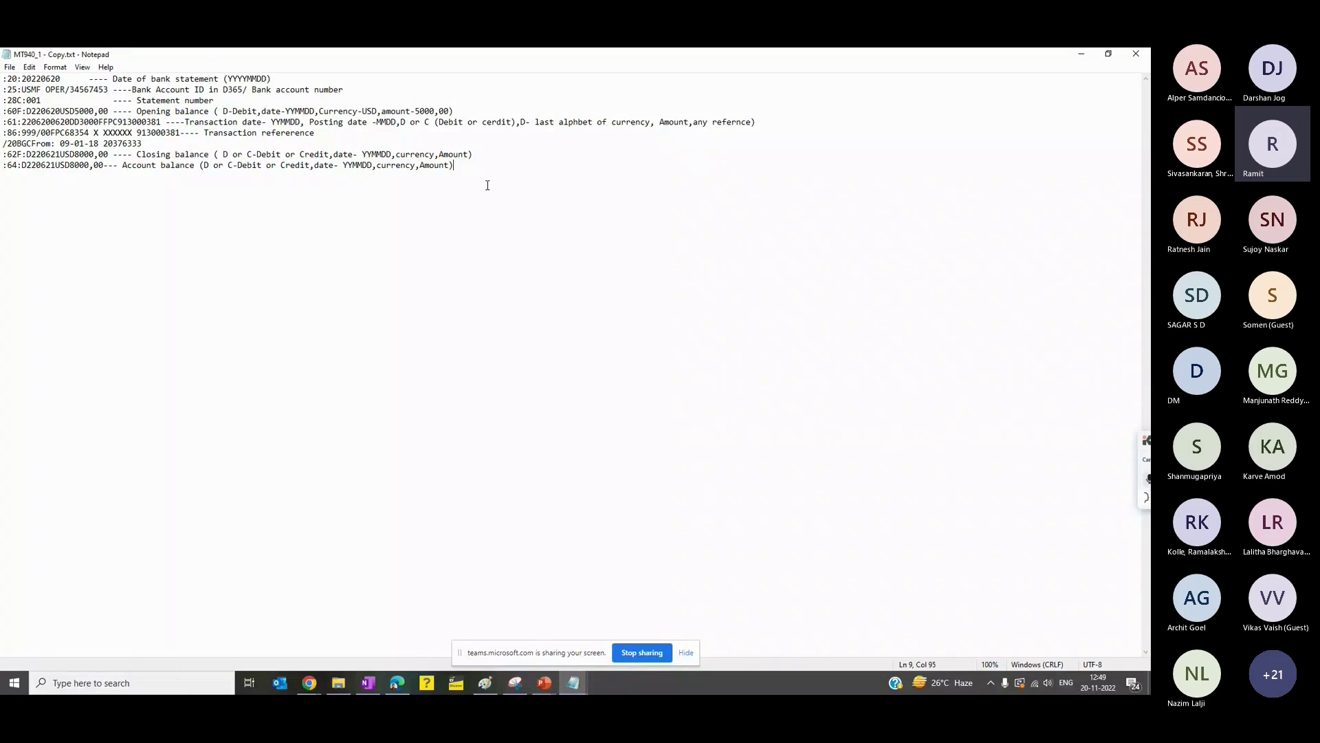
key(ctrl+a)
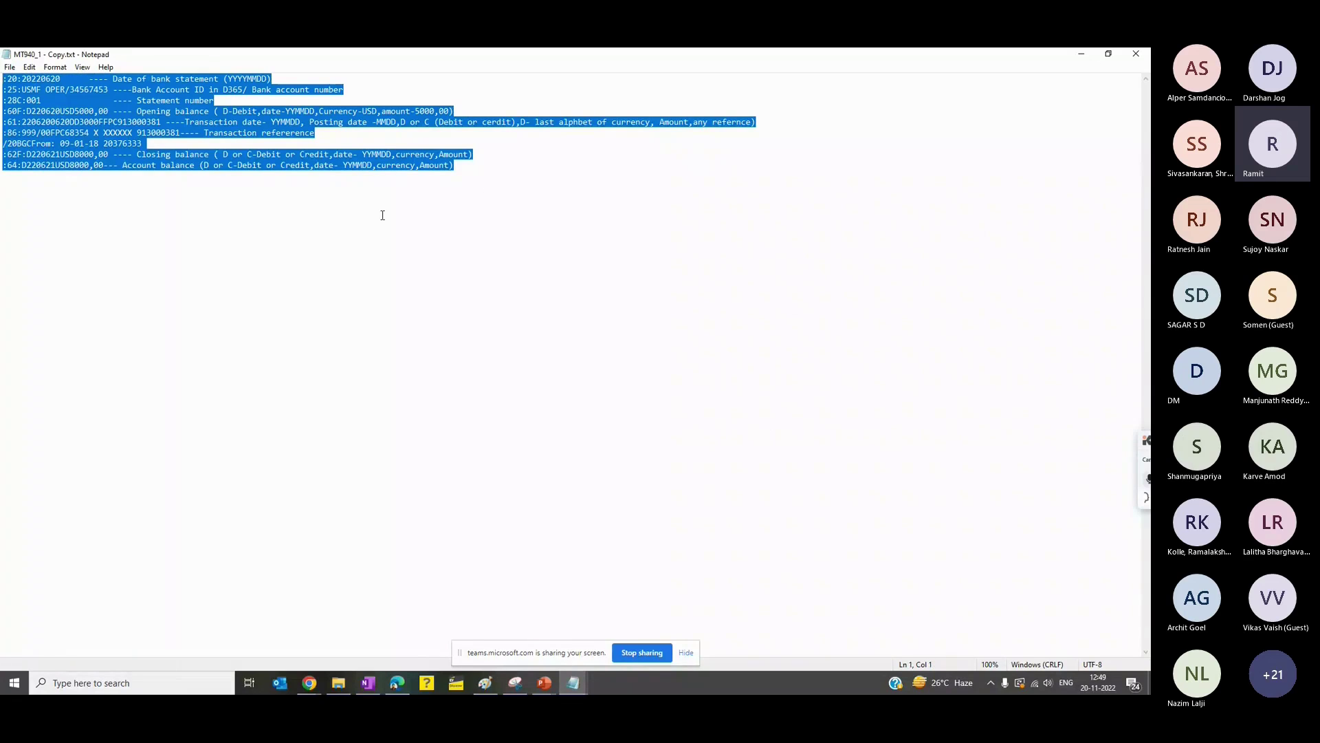
click(376, 222)
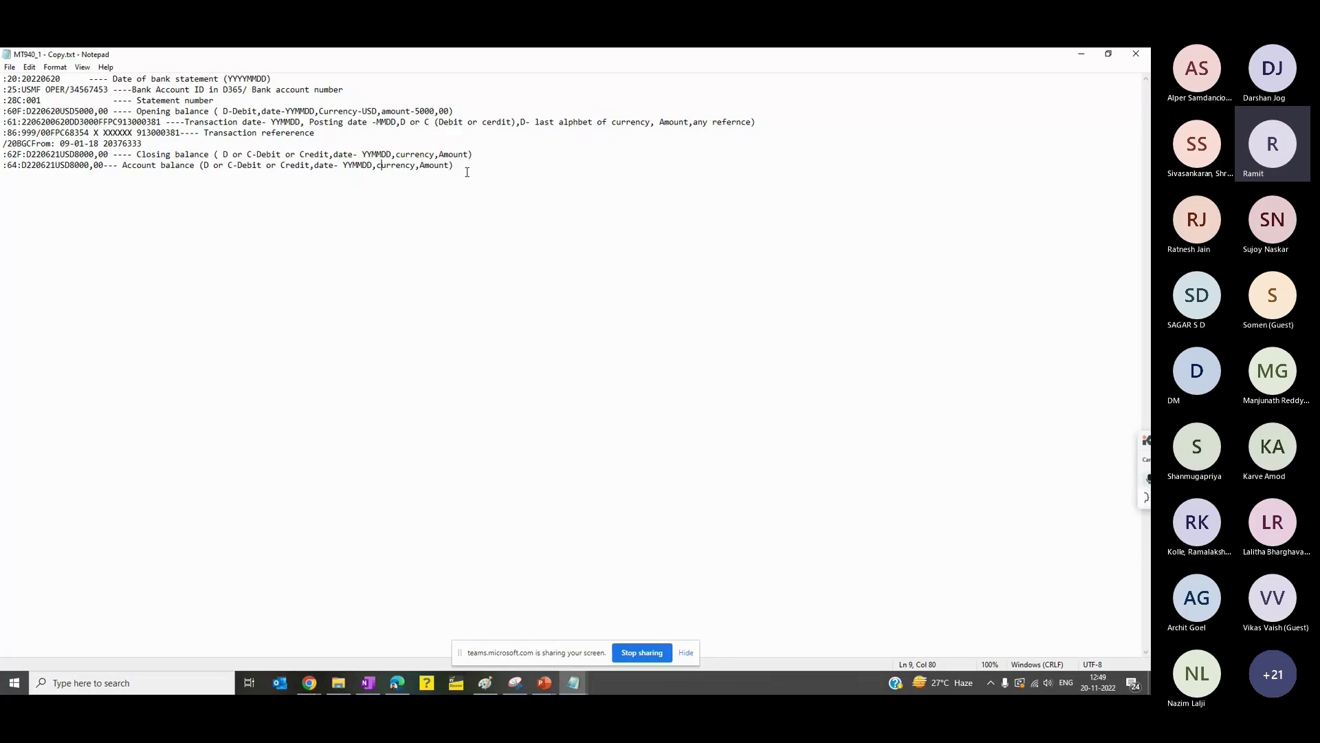
Step: Compare the annotated sample with MT940_TEST.txt and close both text files
click(573, 682)
click(536, 647)
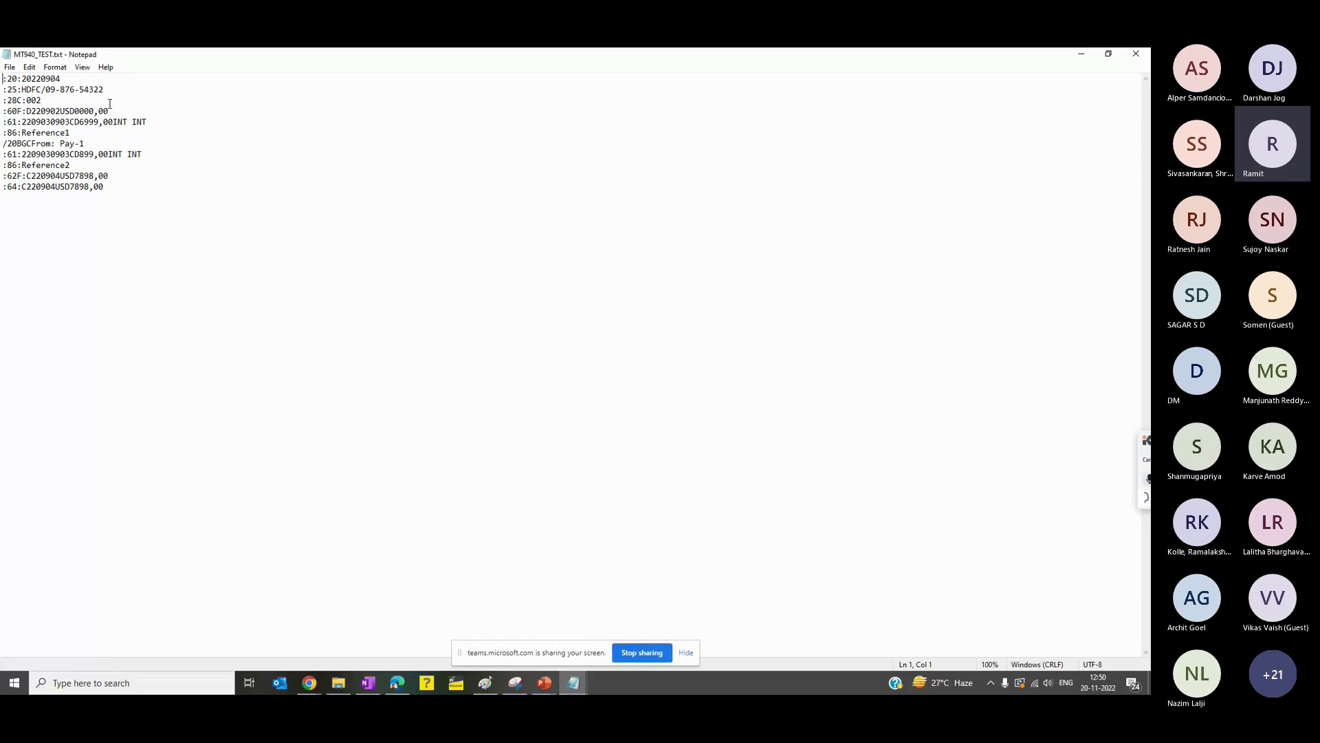
click(118, 189)
click(1136, 54)
click(273, 198)
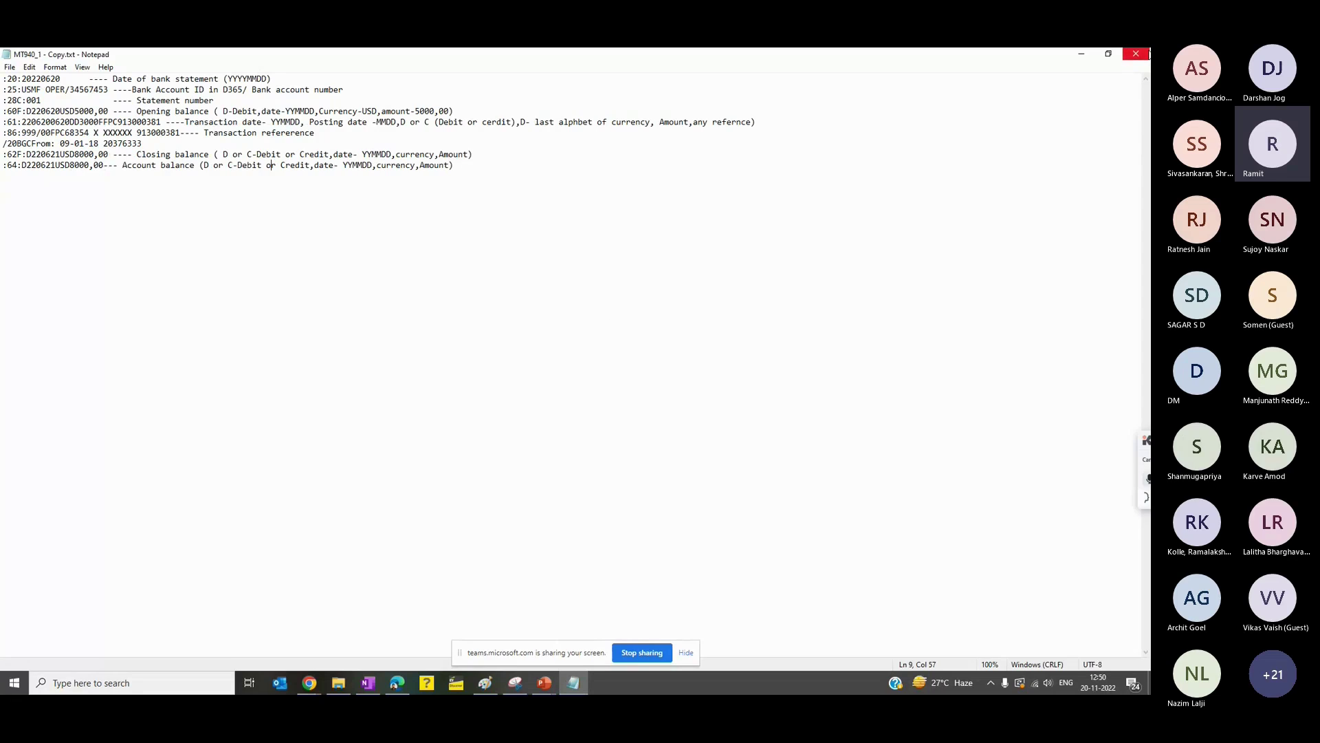
click(1136, 55)
Step: Switch back to the HDFC account in Finance and Operations, check its bank statement list and return to the account
mouse_move(311, 684)
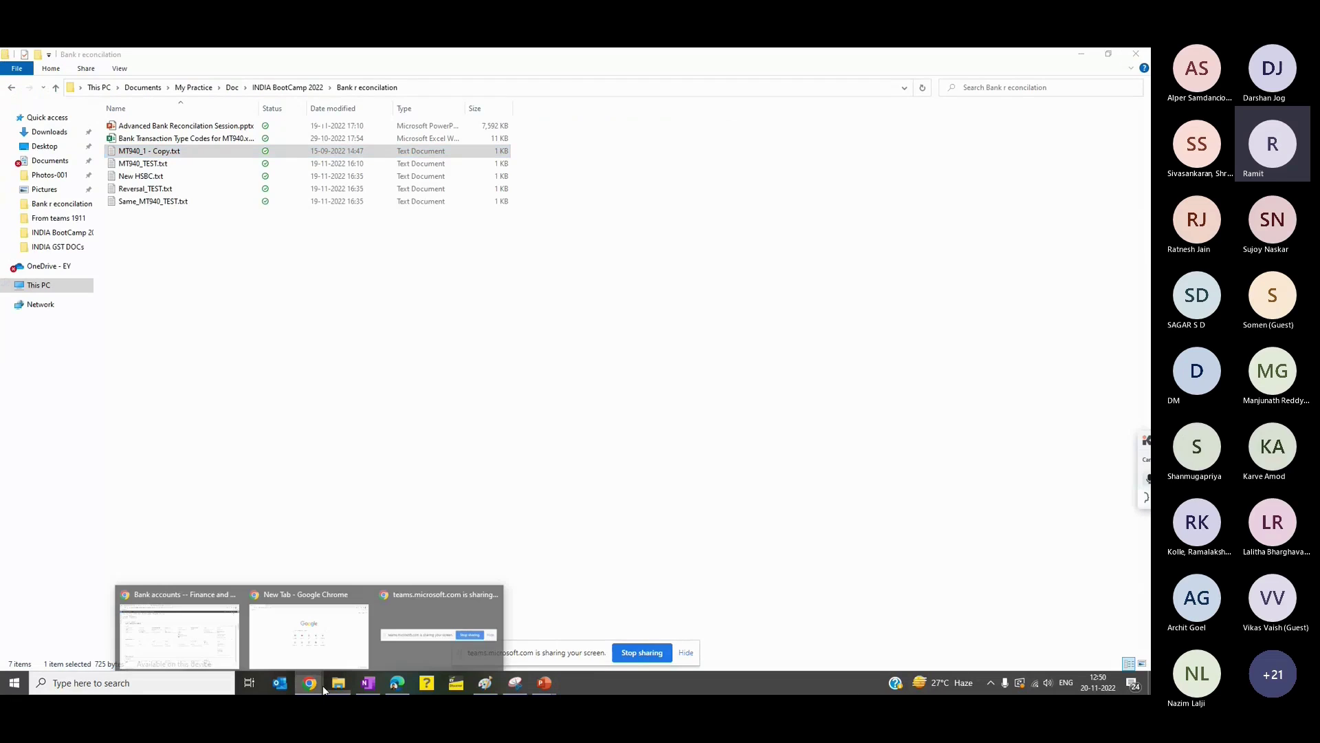
click(199, 647)
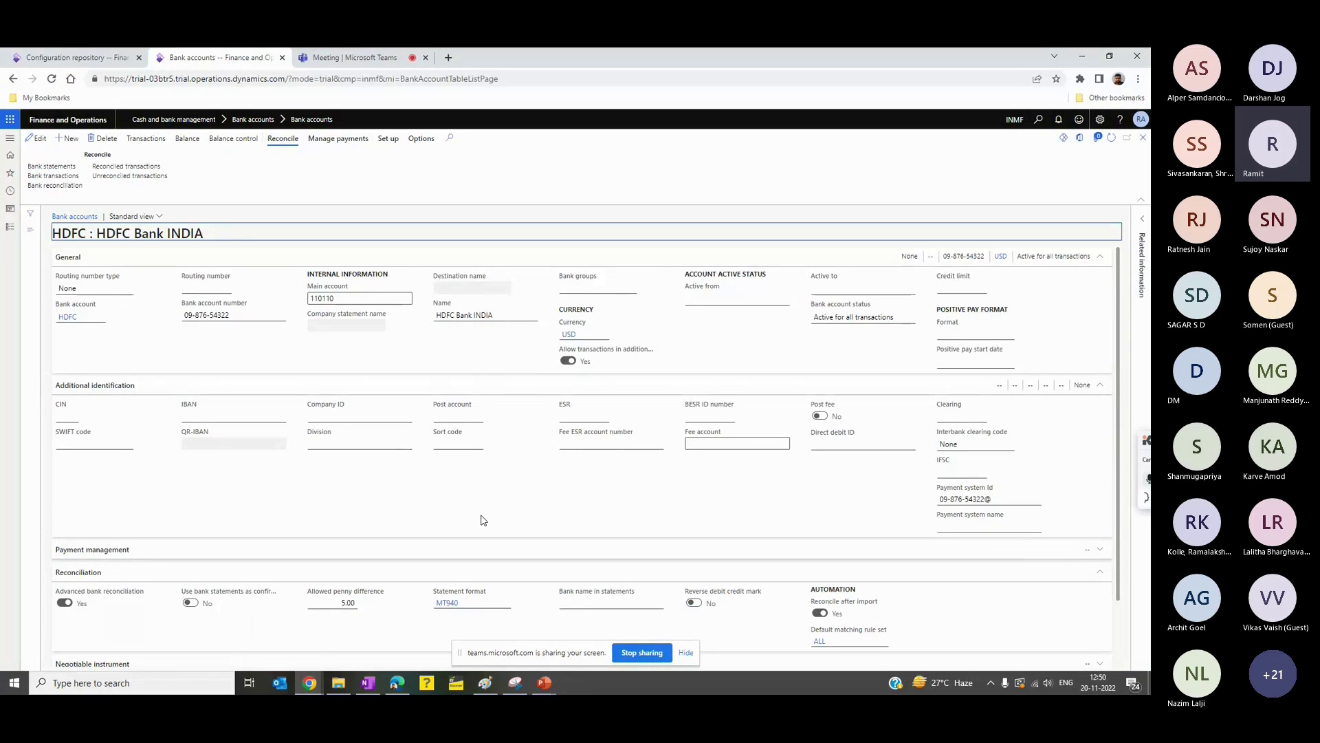
click(77, 176)
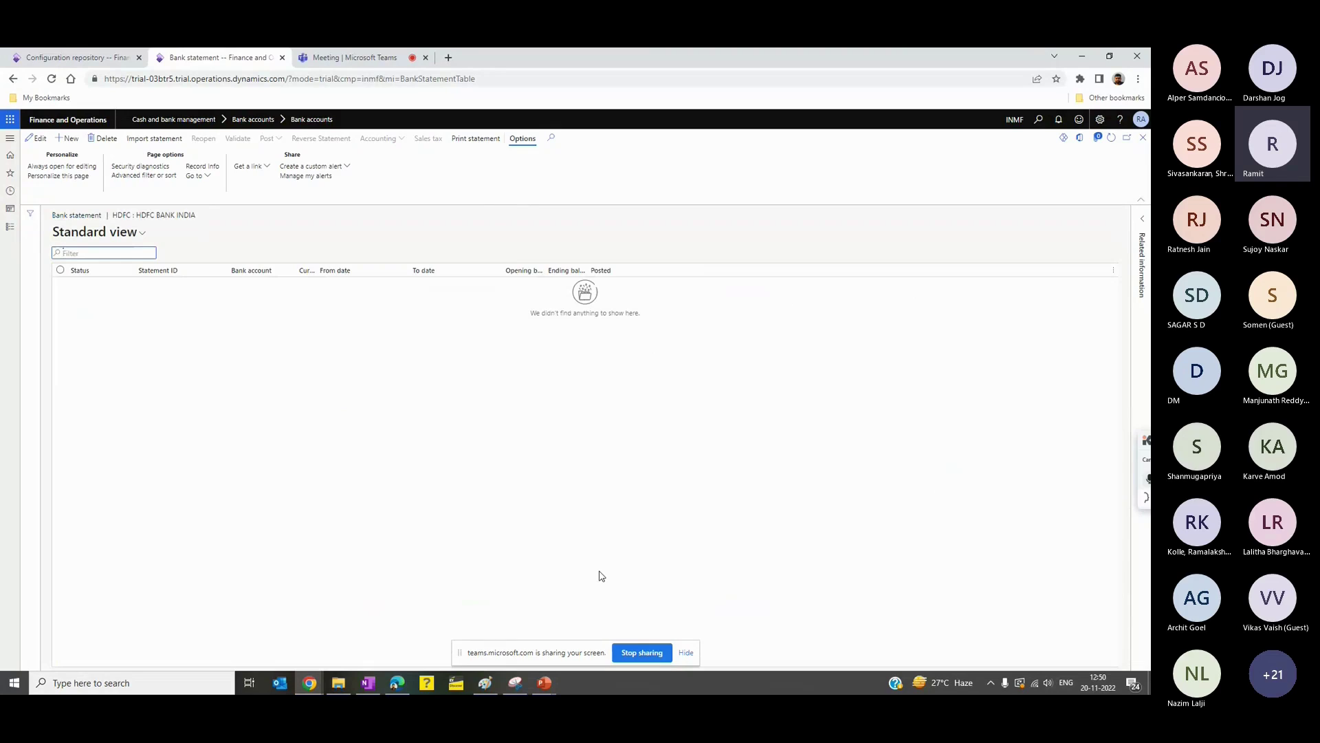
click(1143, 140)
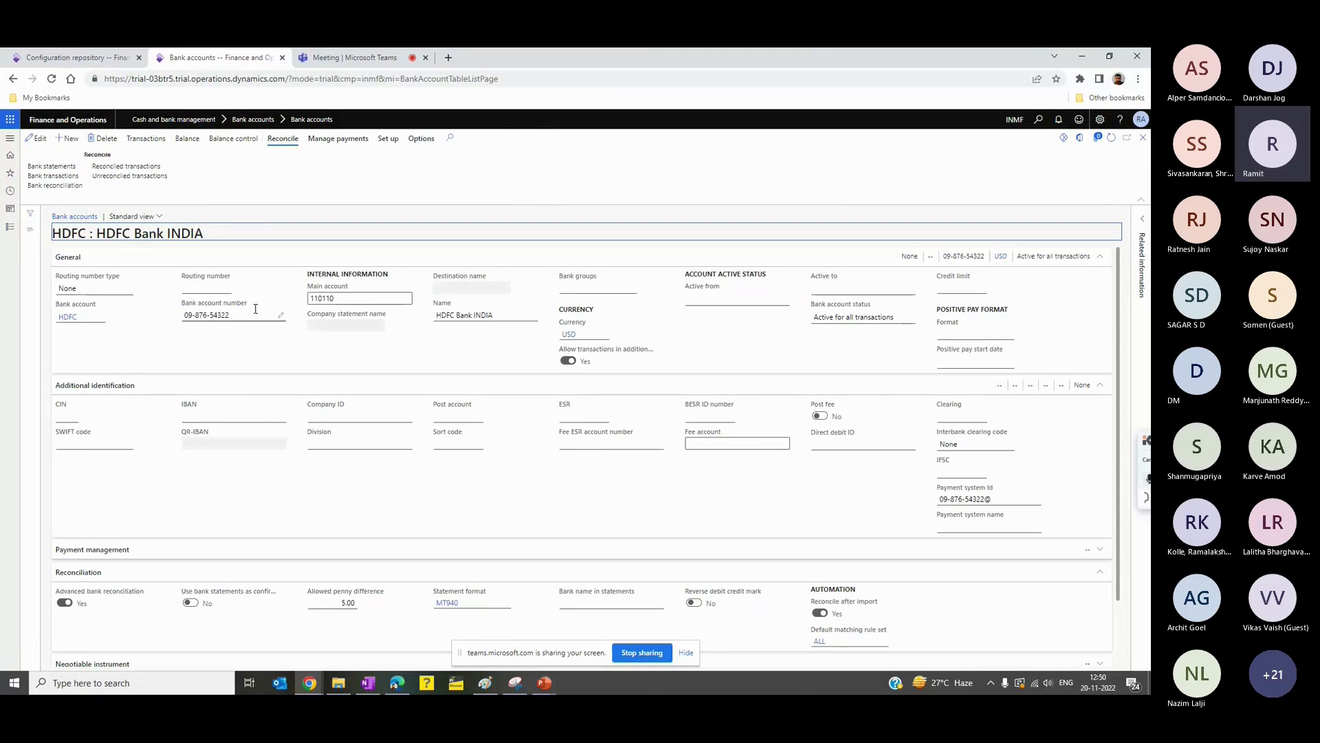
Step: Open the HDFC account's bank statements and start a statement import for bank account HDFC with the MT940 format
click(49, 167)
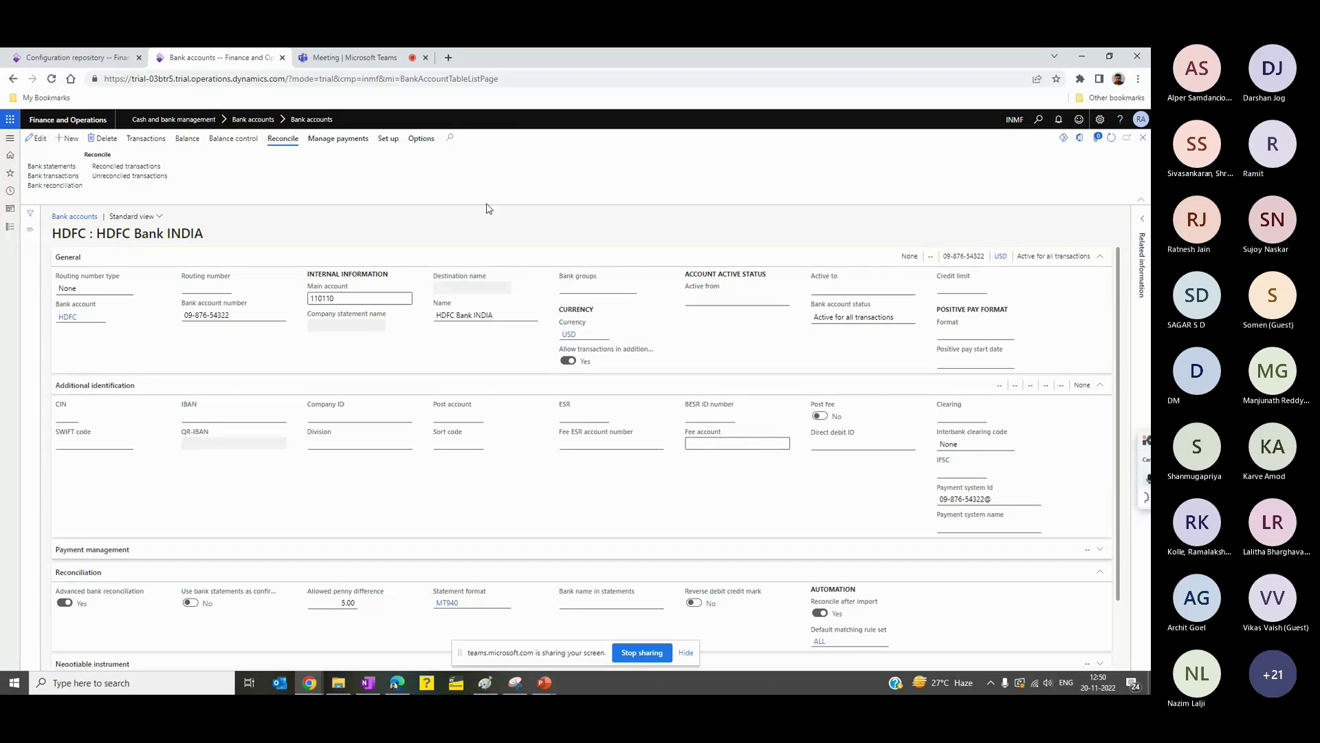
click(145, 144)
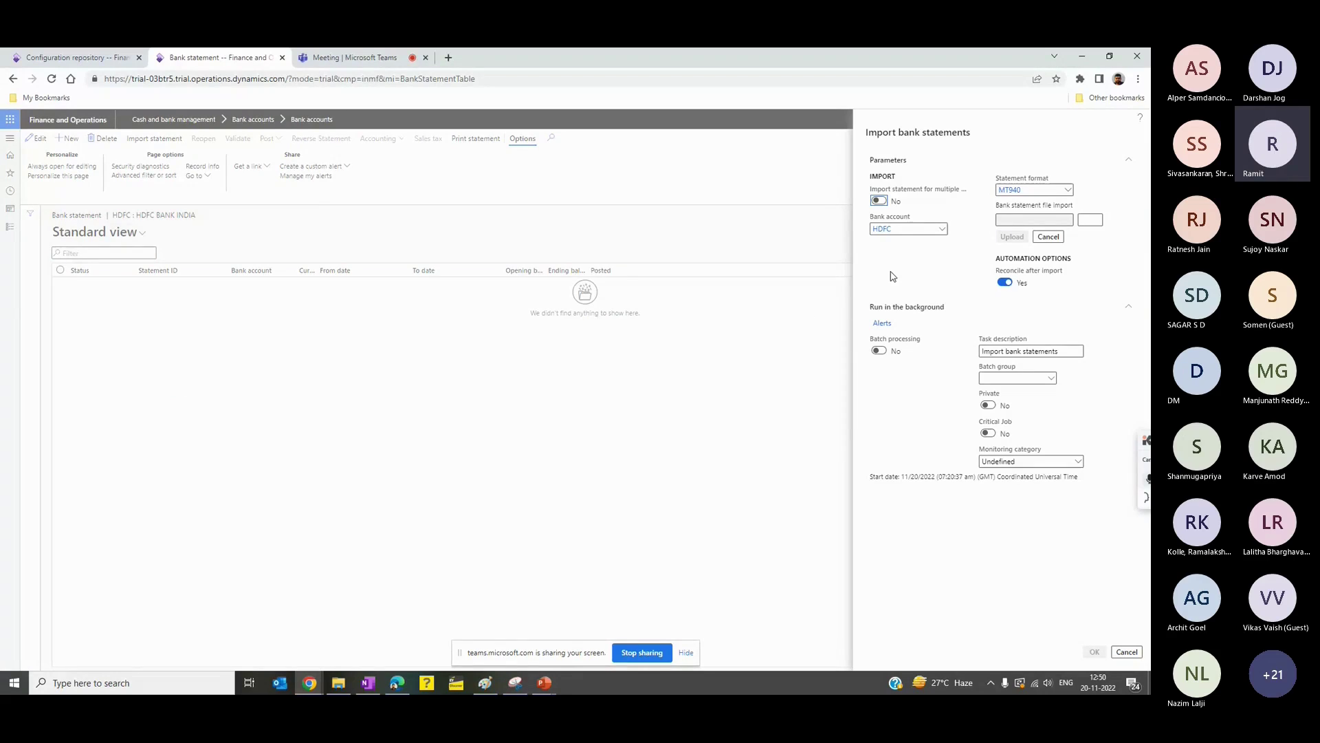
click(900, 228)
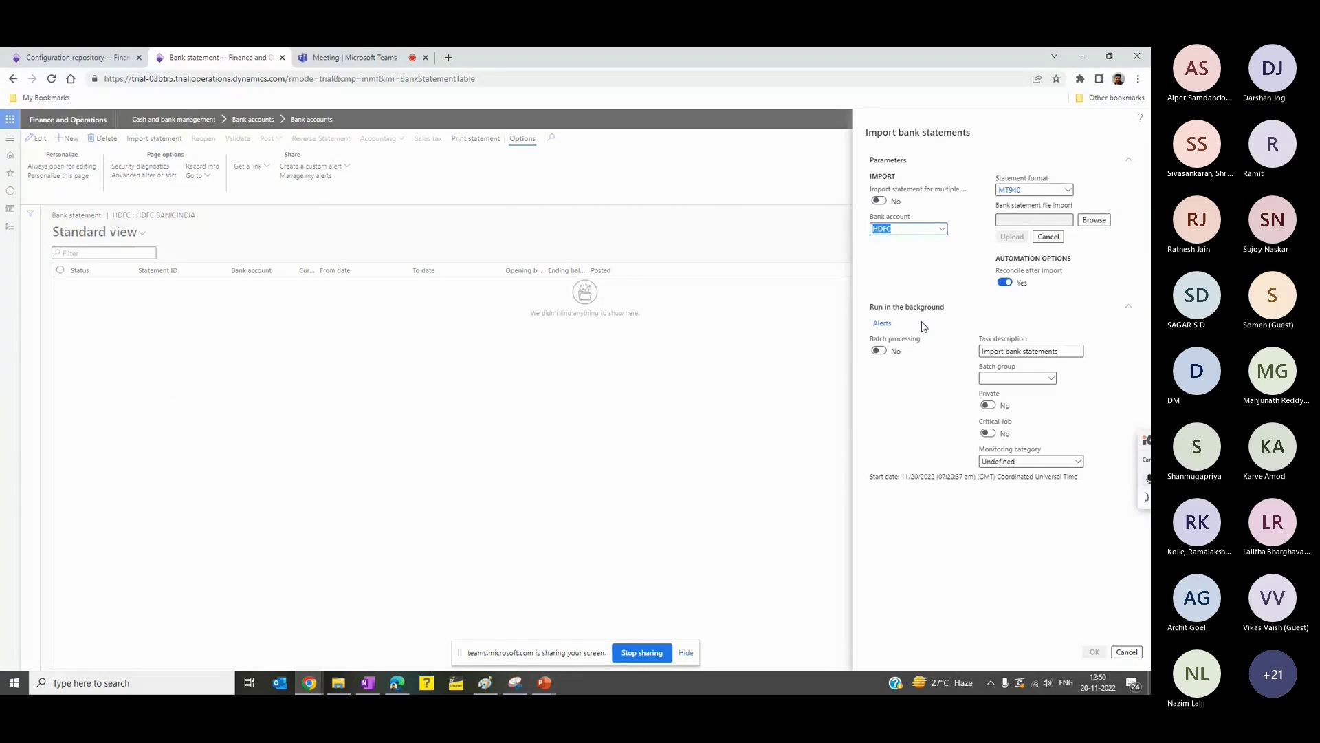
click(1037, 192)
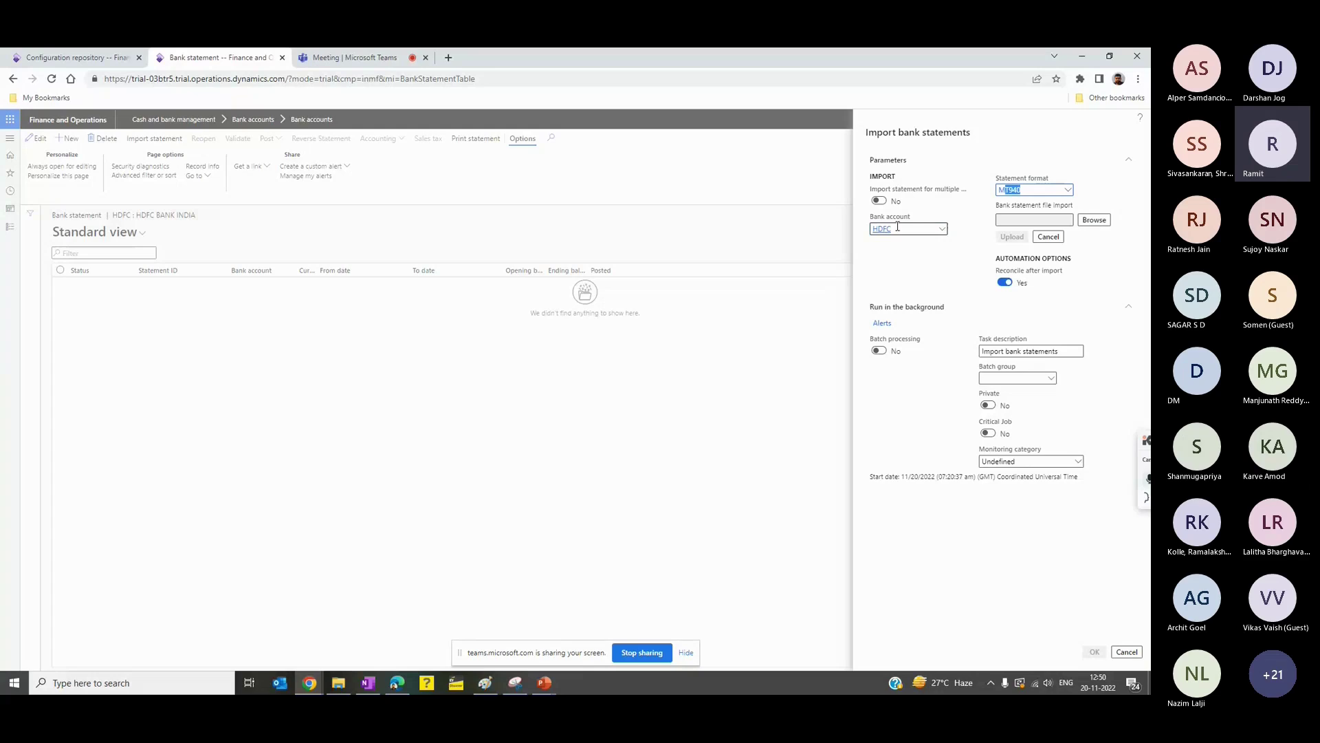
Step: Upload Same_MT940_TEST.txt as the bank statement file and run the import
click(1095, 219)
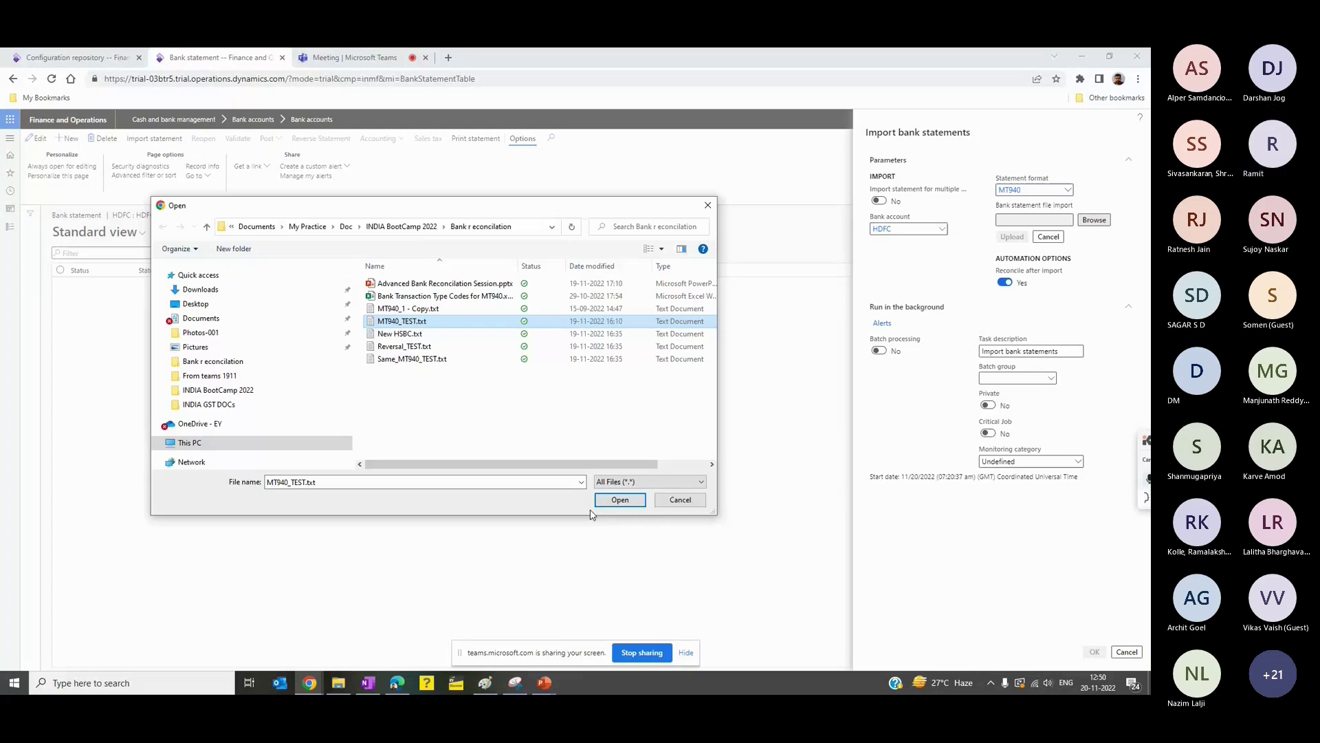
click(427, 360)
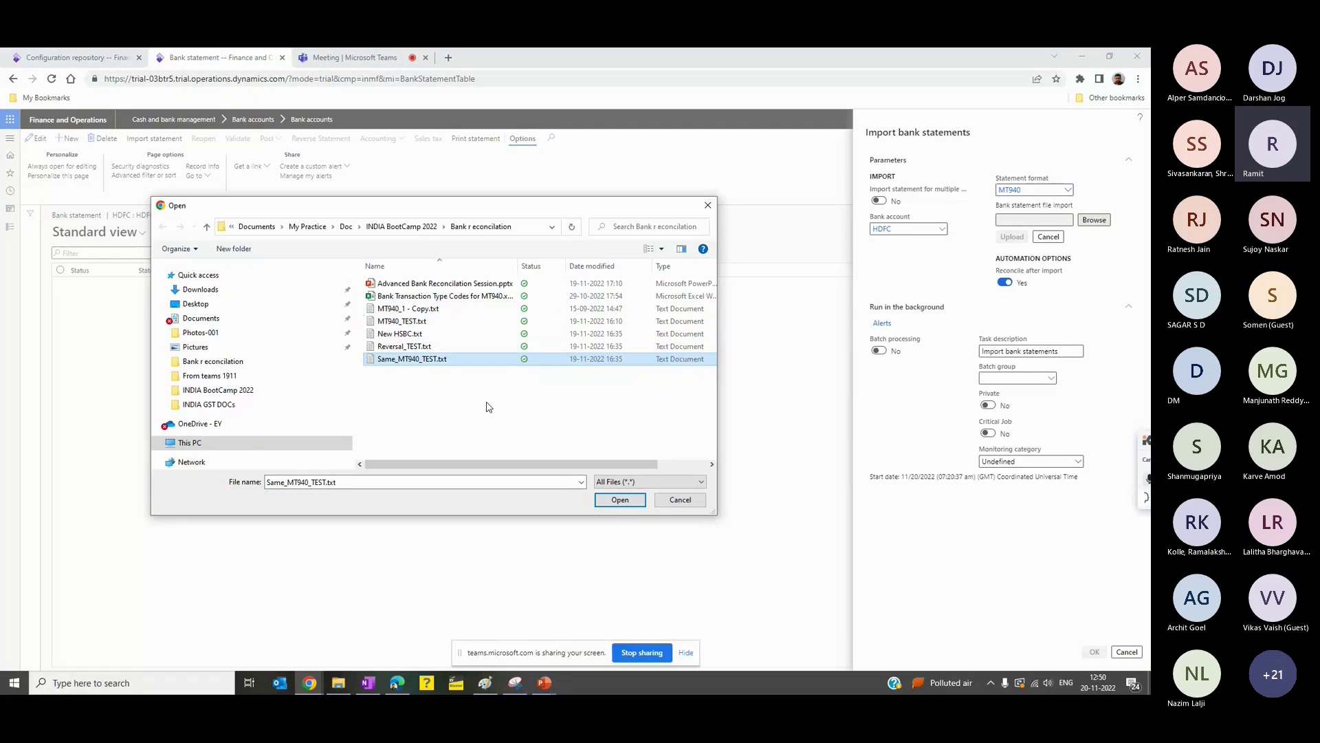
click(620, 499)
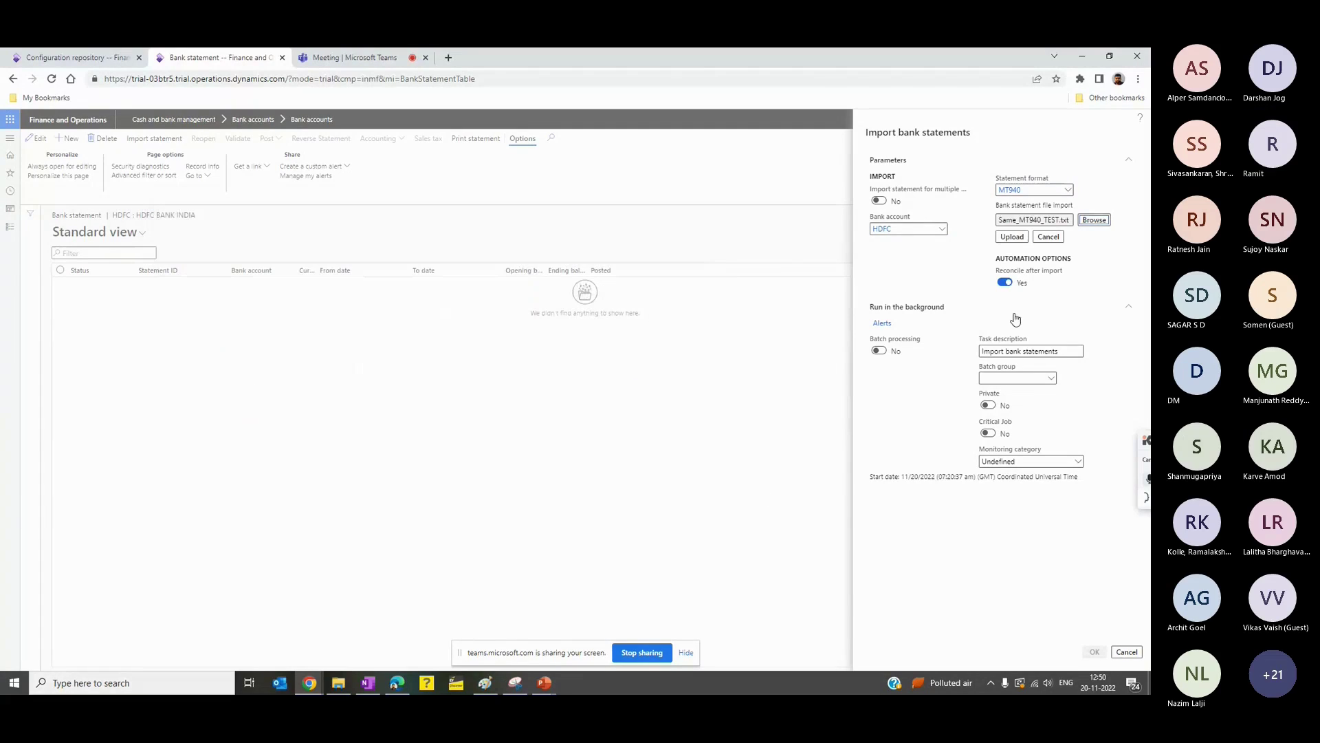
click(1012, 237)
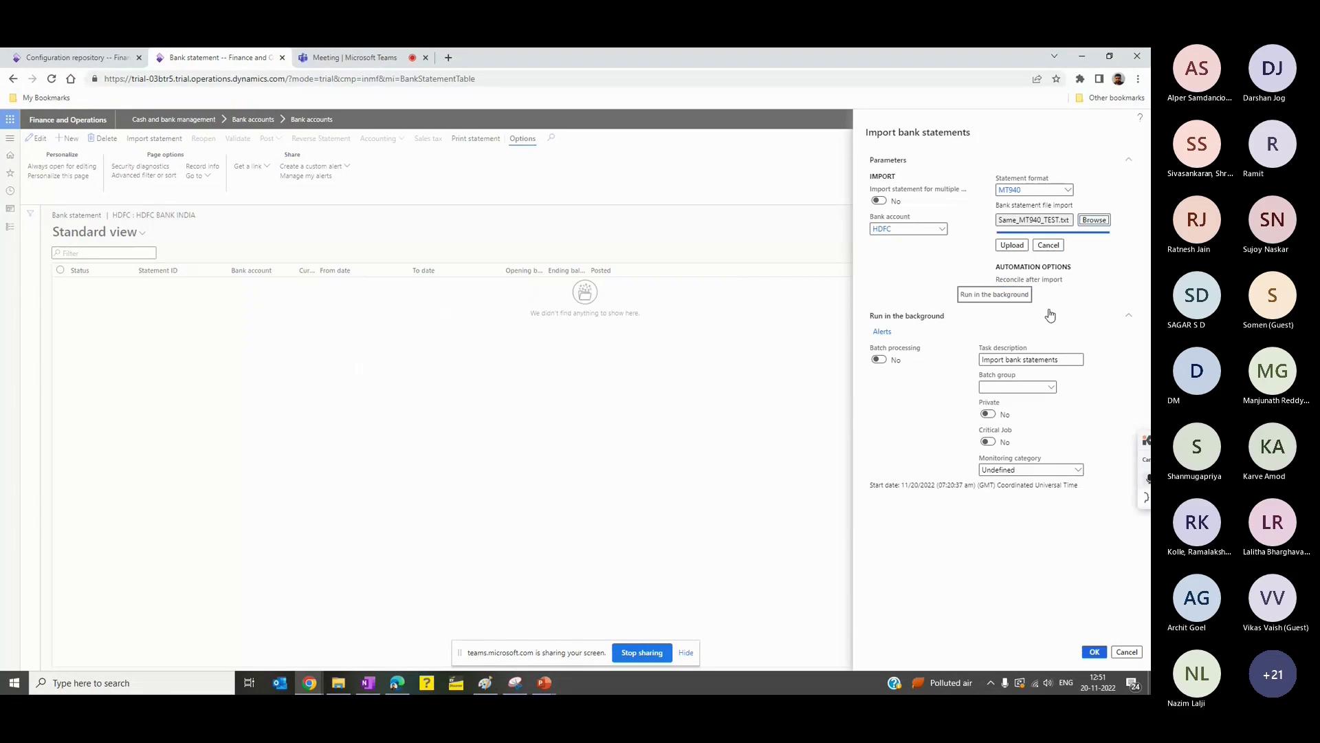
click(1095, 653)
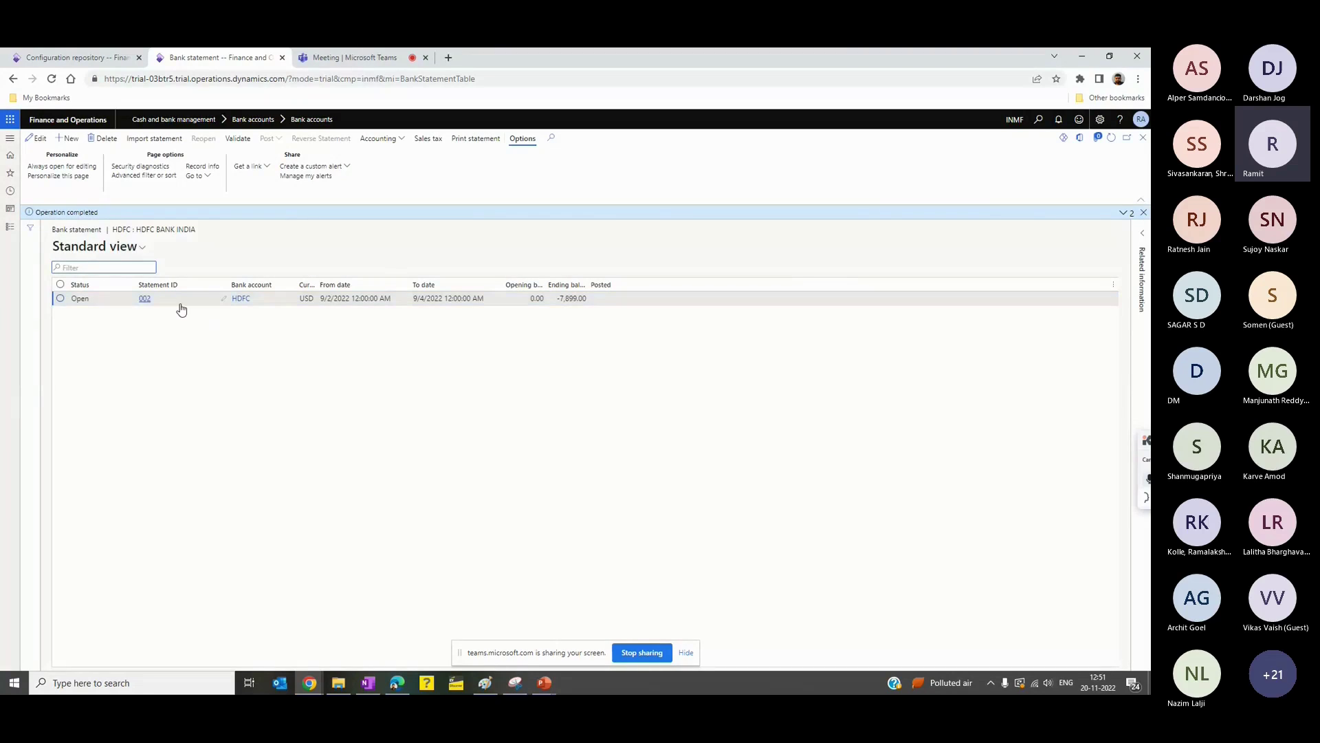
Step: Validate the imported HDFC bank statement and dismiss the notification
click(462, 299)
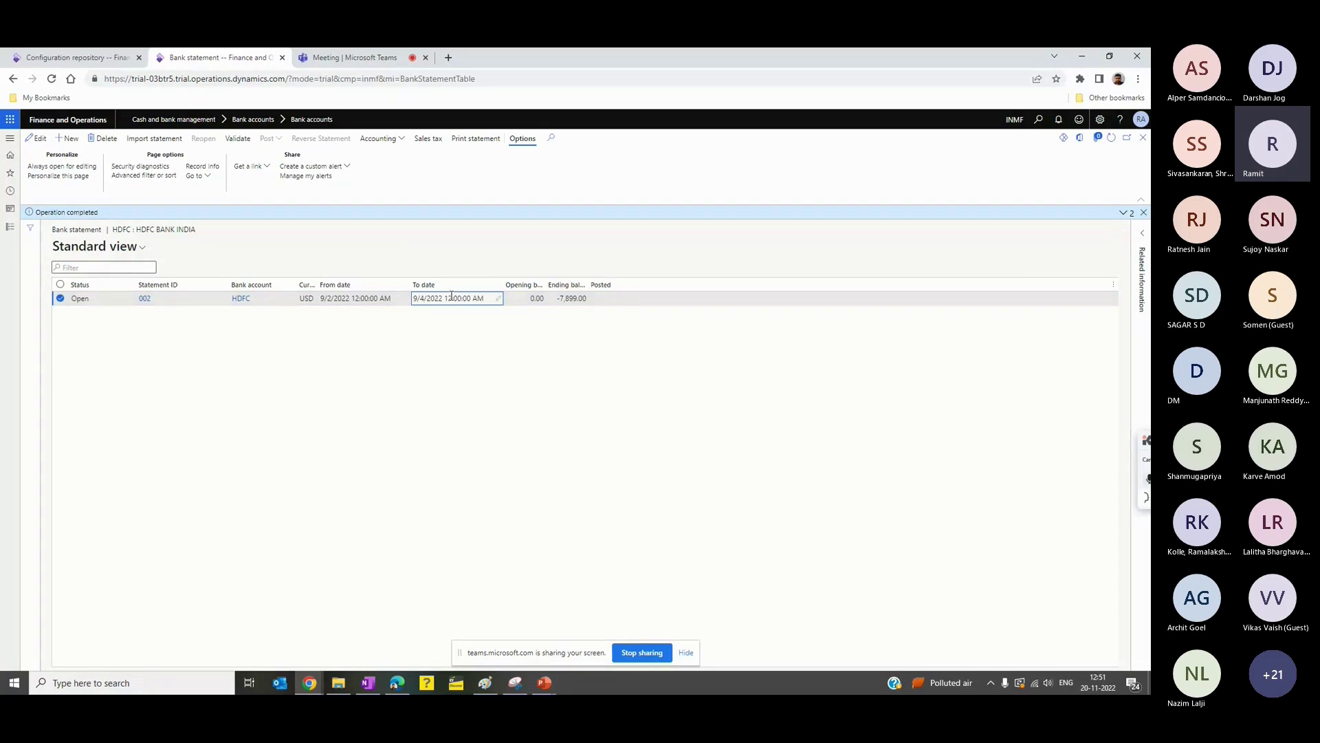
click(238, 138)
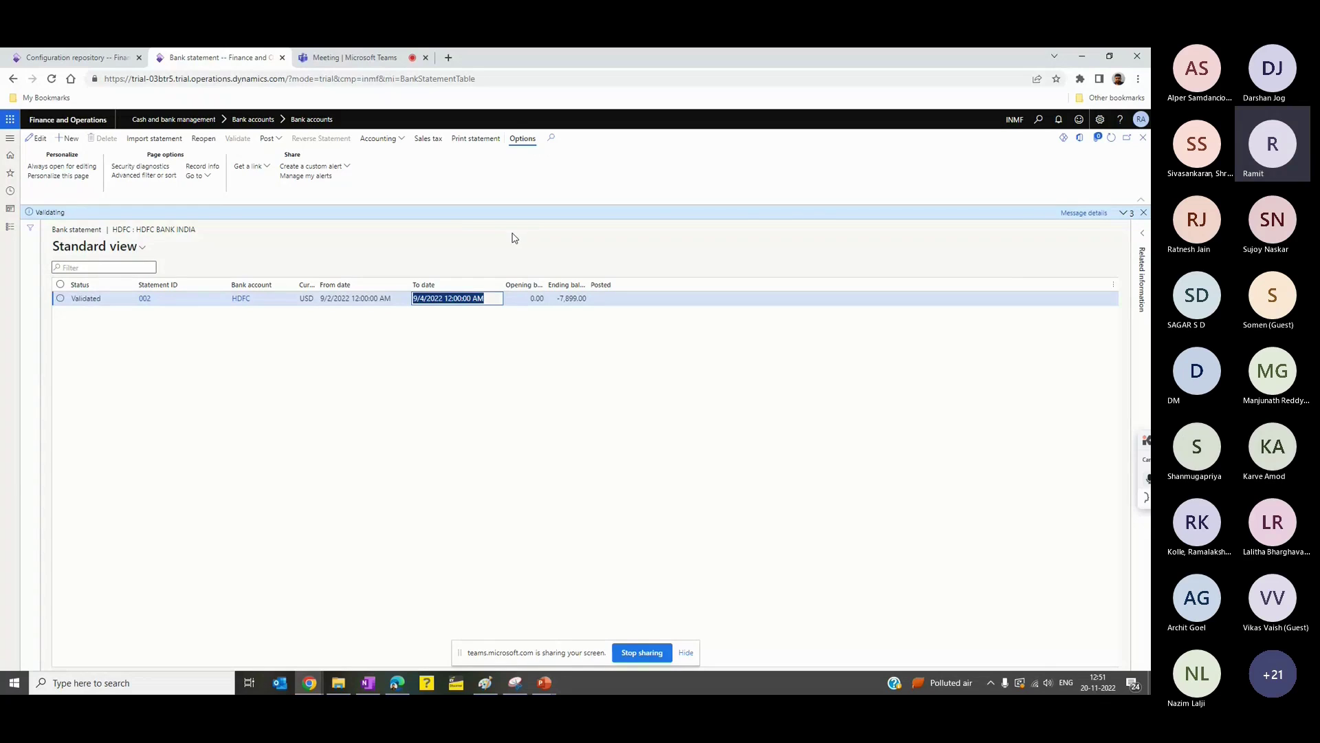
click(369, 296)
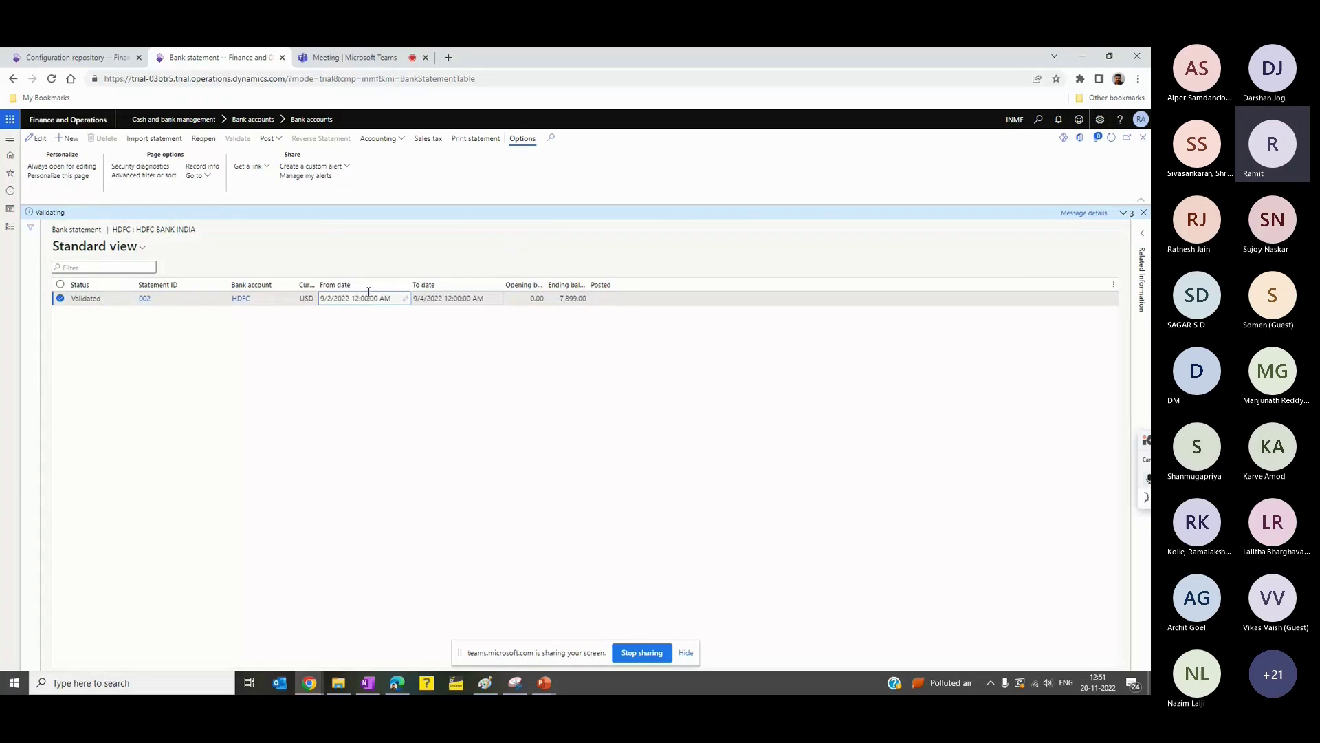
click(1144, 213)
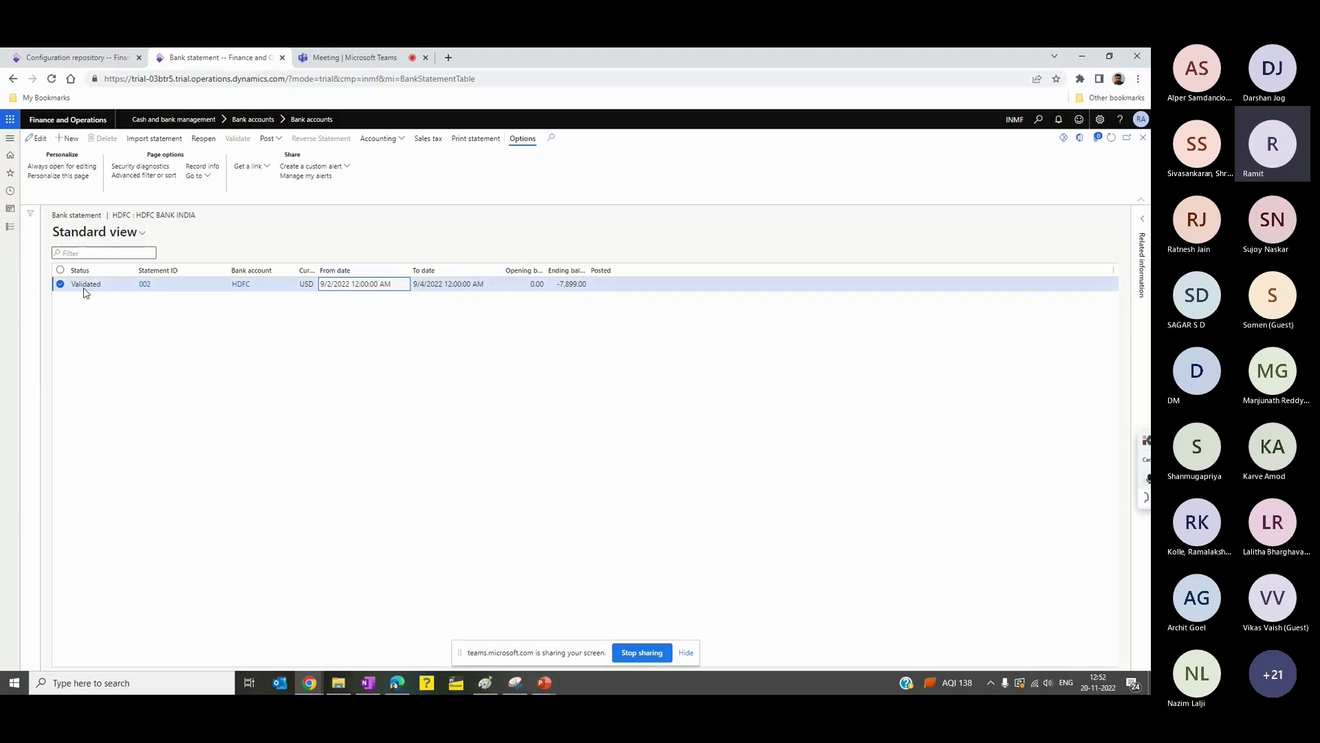
Step: Open the Bank reconciliation page under bank statement reconciliation in Cash and bank management
click(10, 233)
click(192, 378)
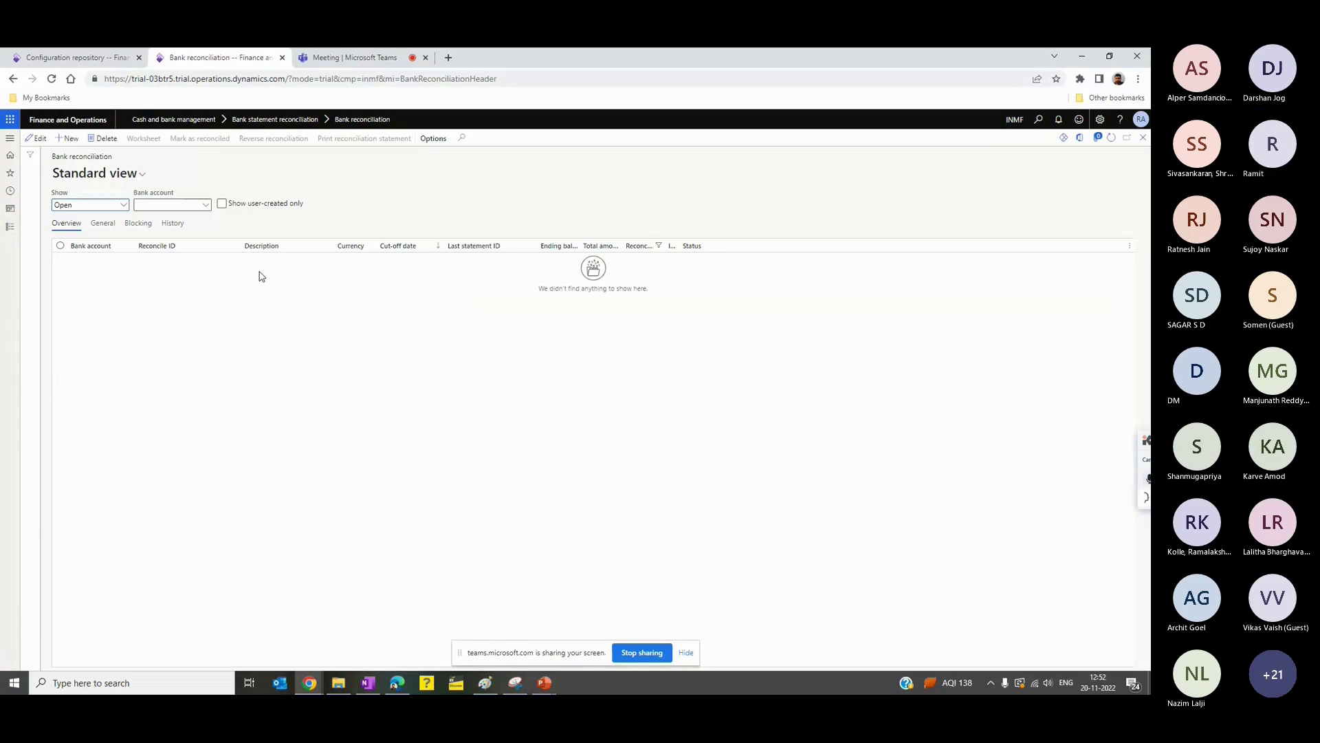
Step: Create a bank reconciliation for bank account HDFC and open its reconciliation worksheet
key(alt+n)
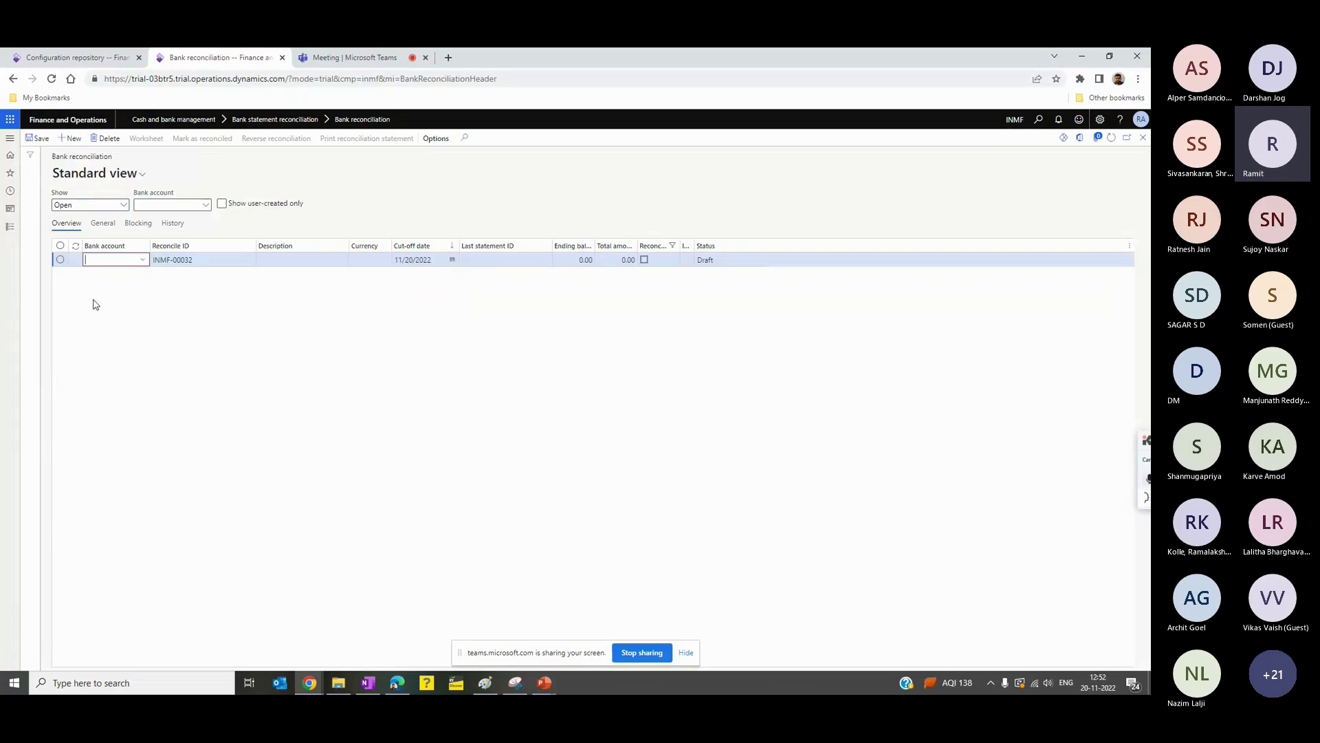
click(146, 261)
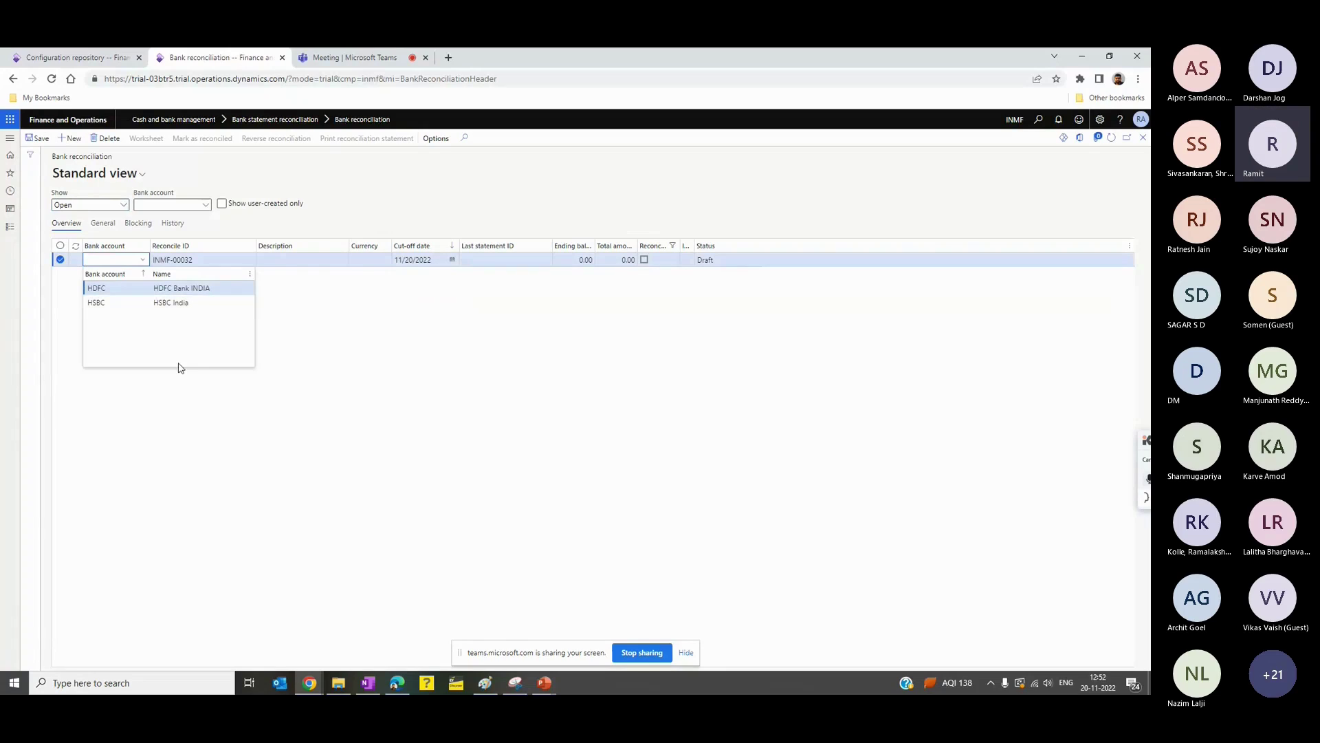
click(205, 289)
click(396, 174)
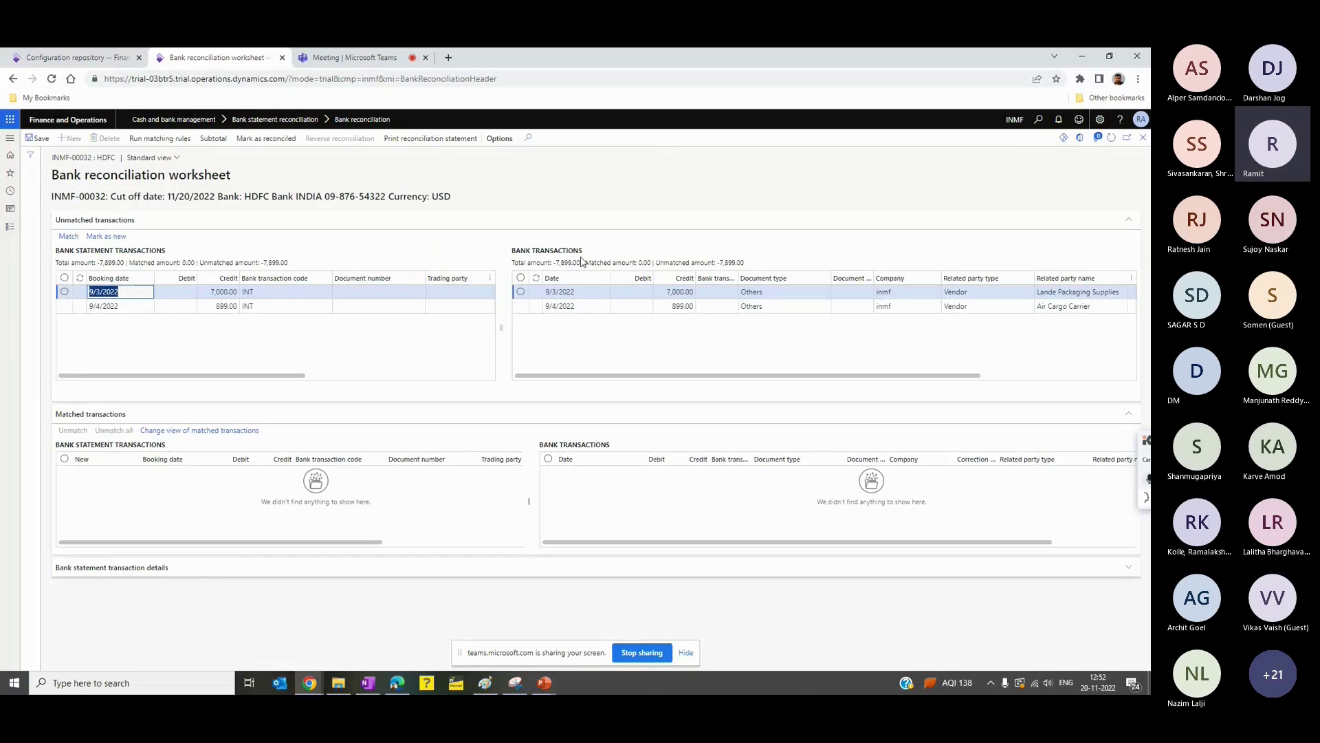
Step: Compare dates and credit amounts of the unmatched bank statement transactions with the unmatched bank transactions in the worksheet
click(586, 292)
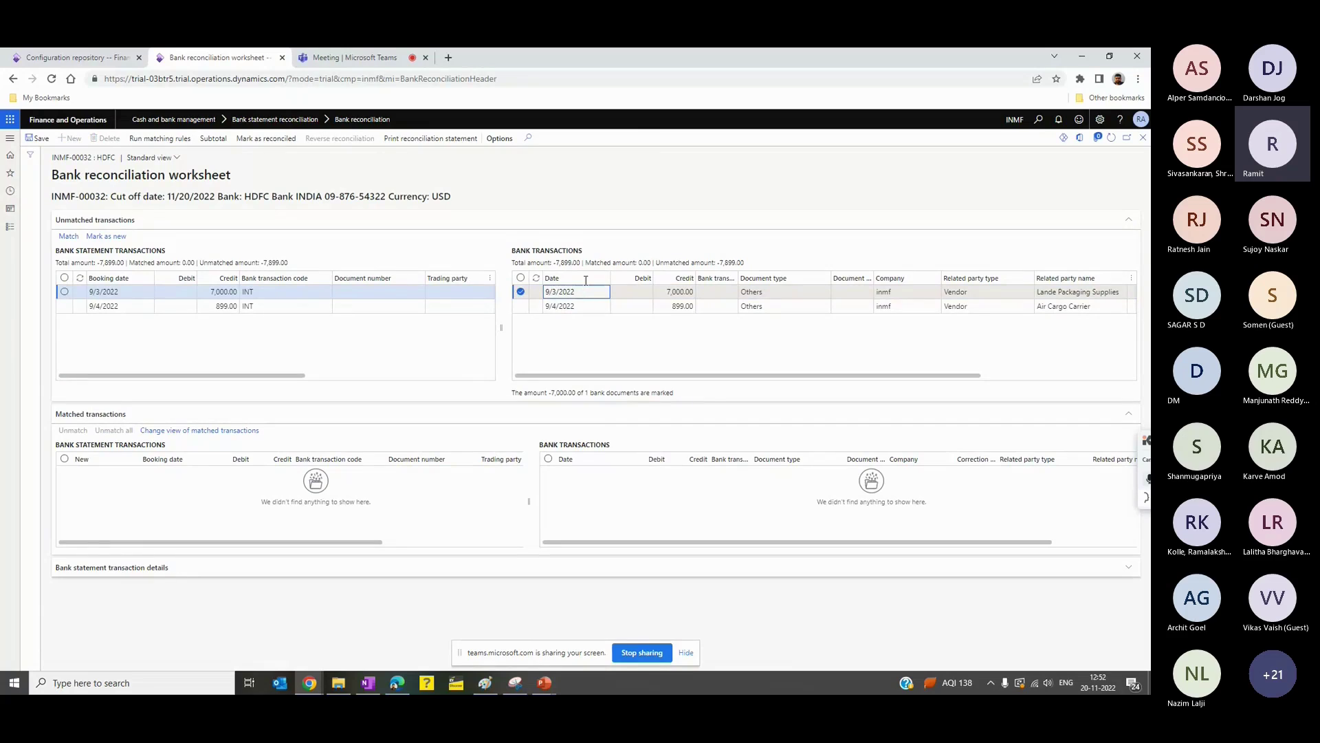
drag(588, 251, 509, 251)
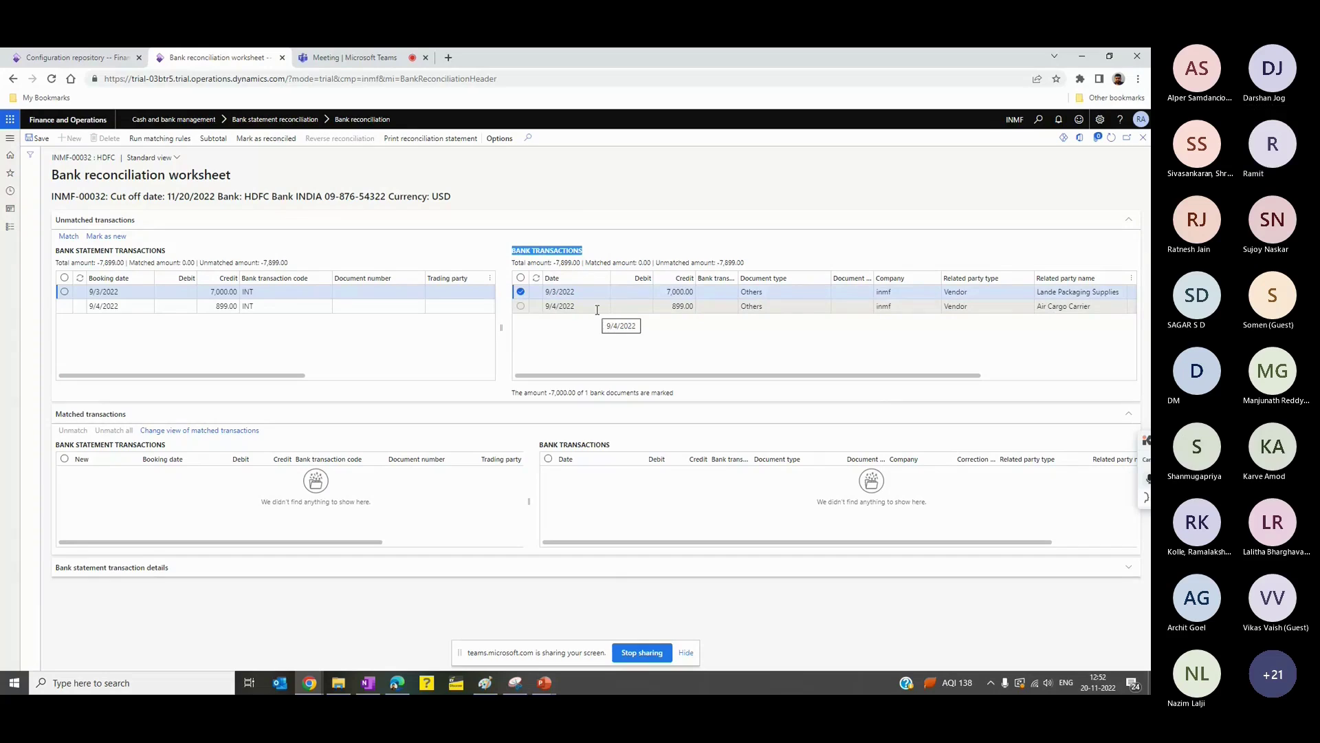
click(597, 308)
drag(166, 251, 62, 253)
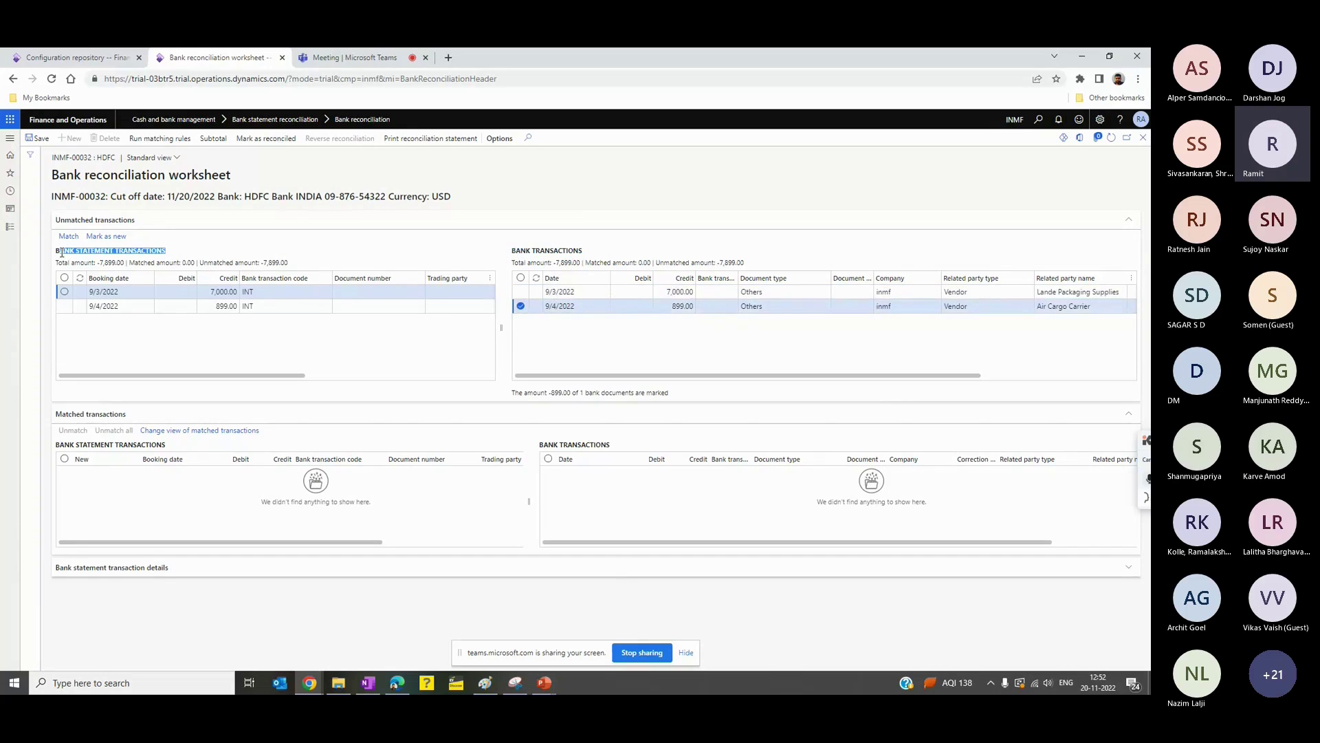
click(290, 306)
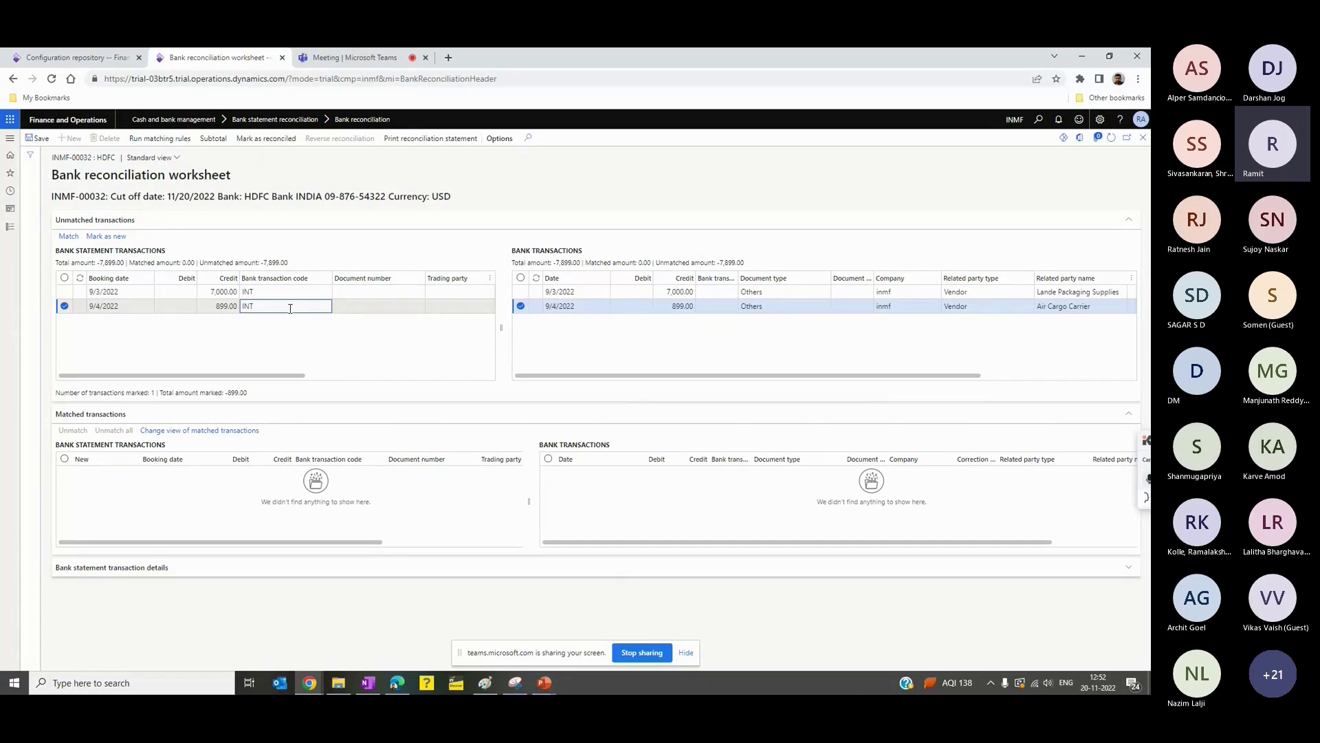
click(218, 293)
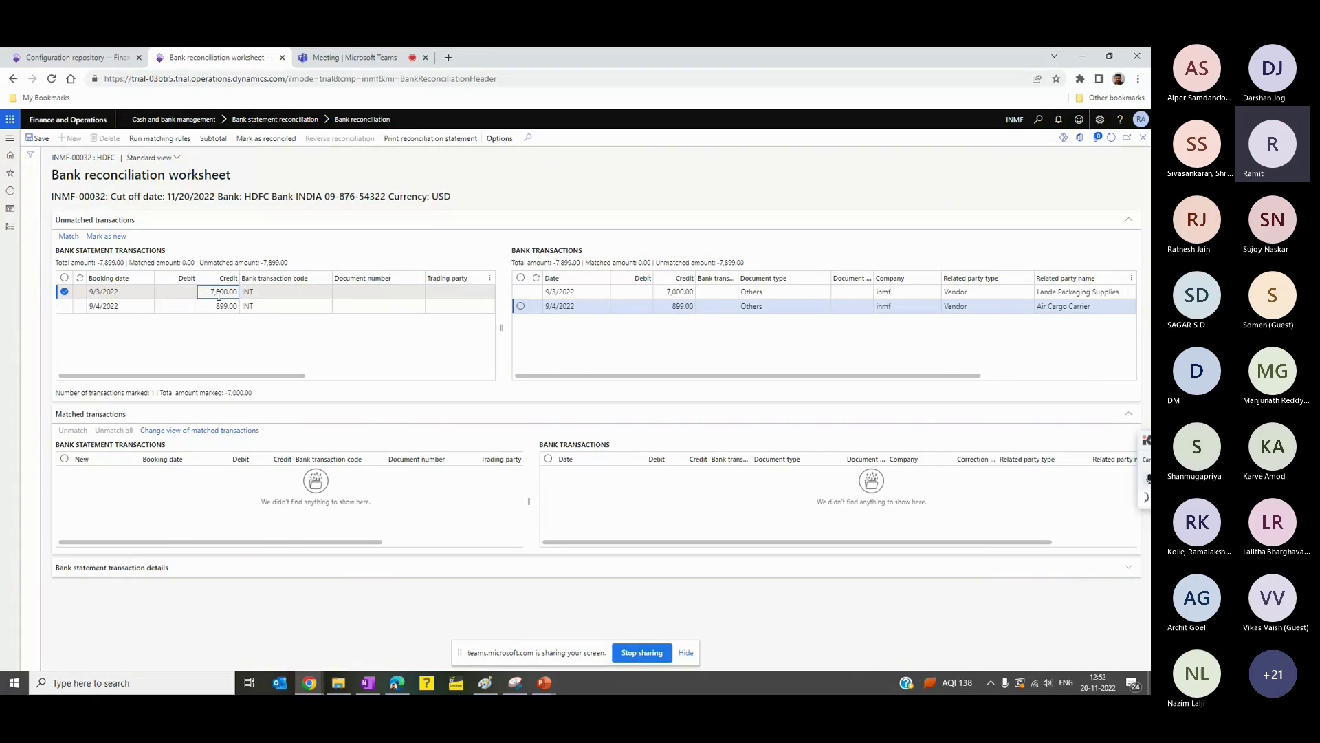
click(222, 308)
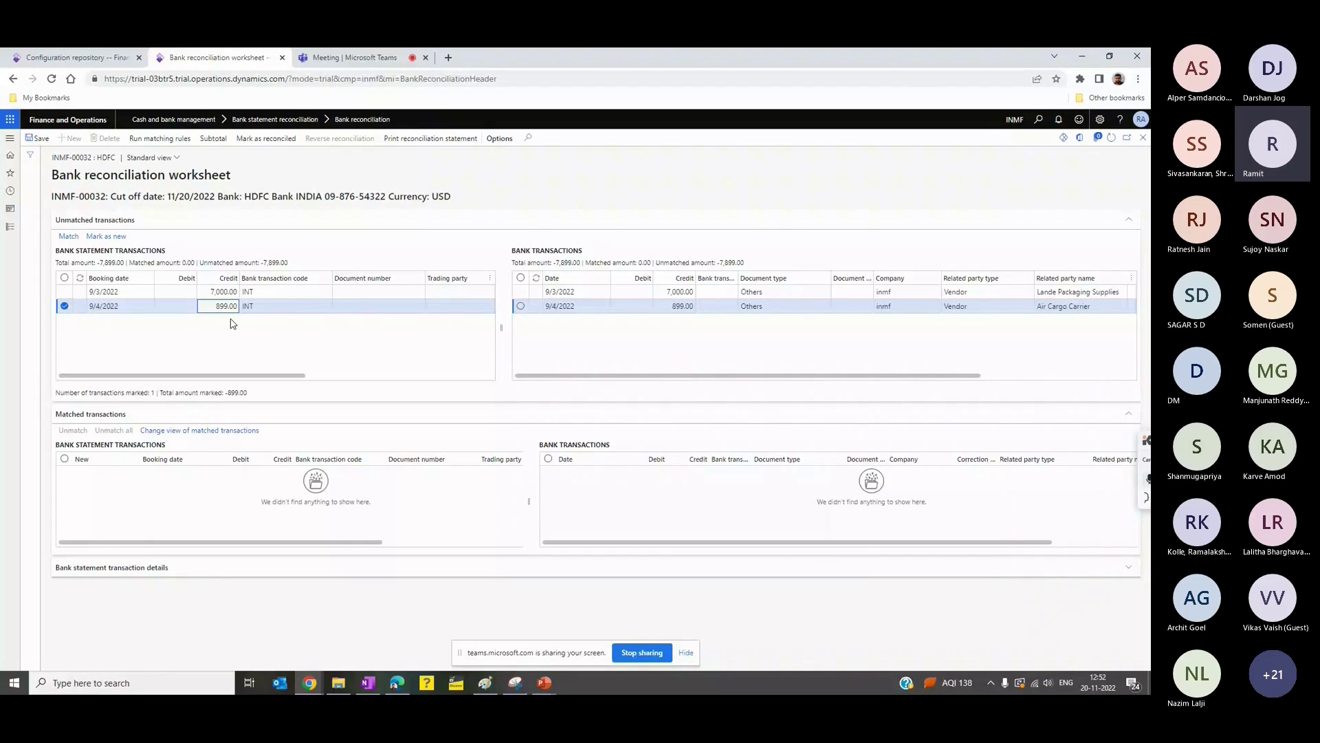
click(125, 306)
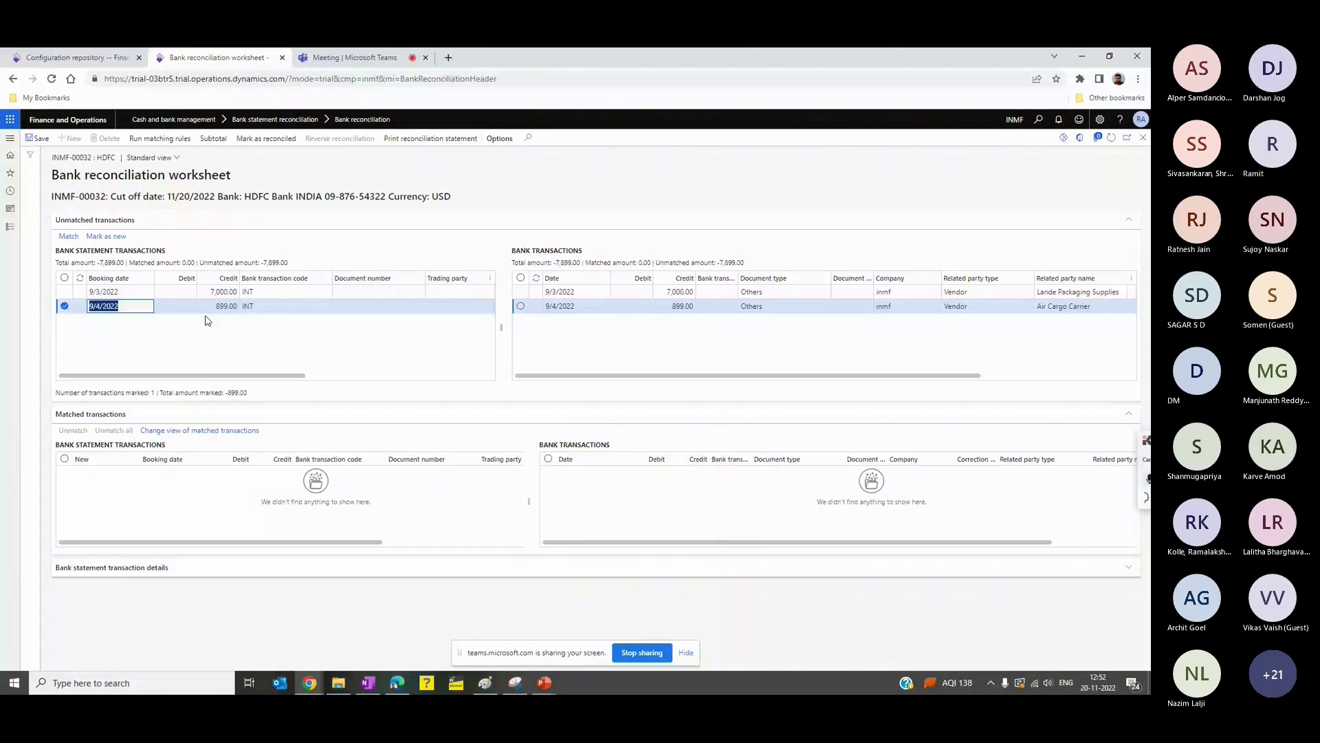
click(410, 364)
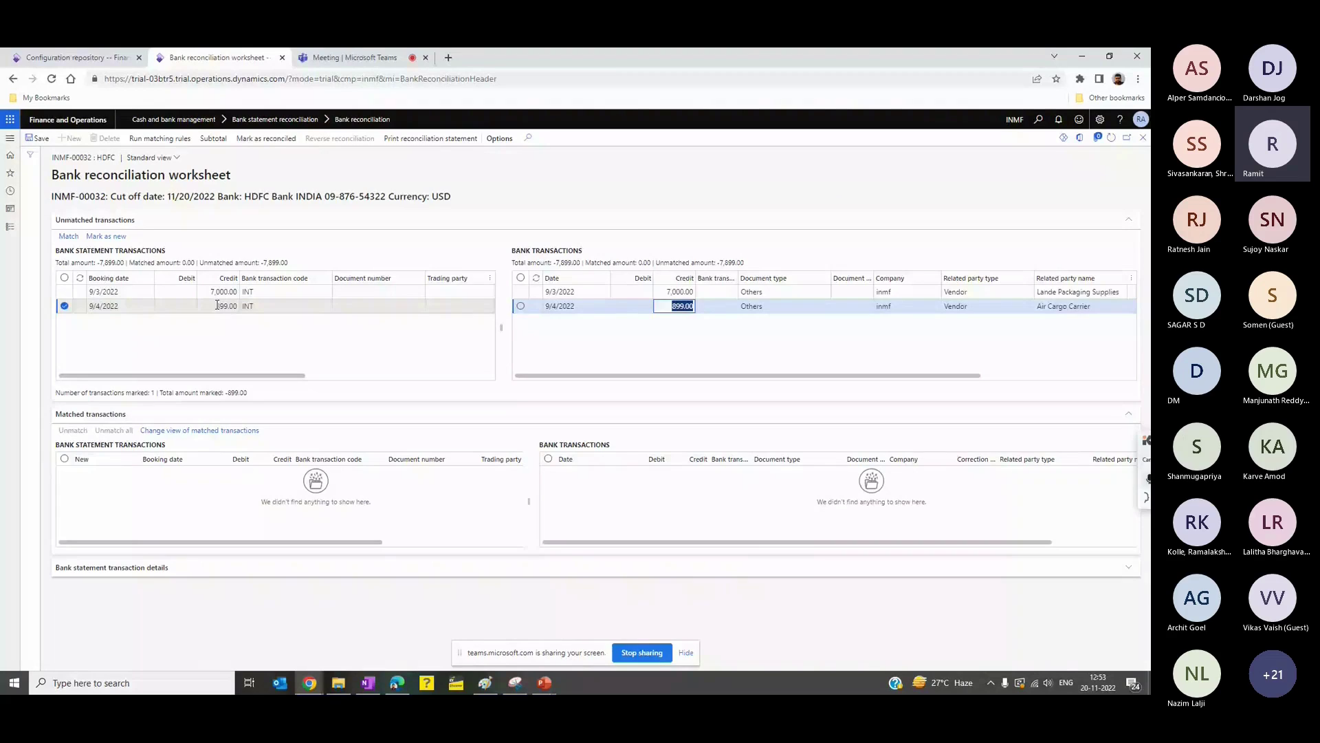
Step: Match the two HDFC statement lines with their bank transactions, mark the reconciliation as reconciled, and close the worksheet
click(521, 306)
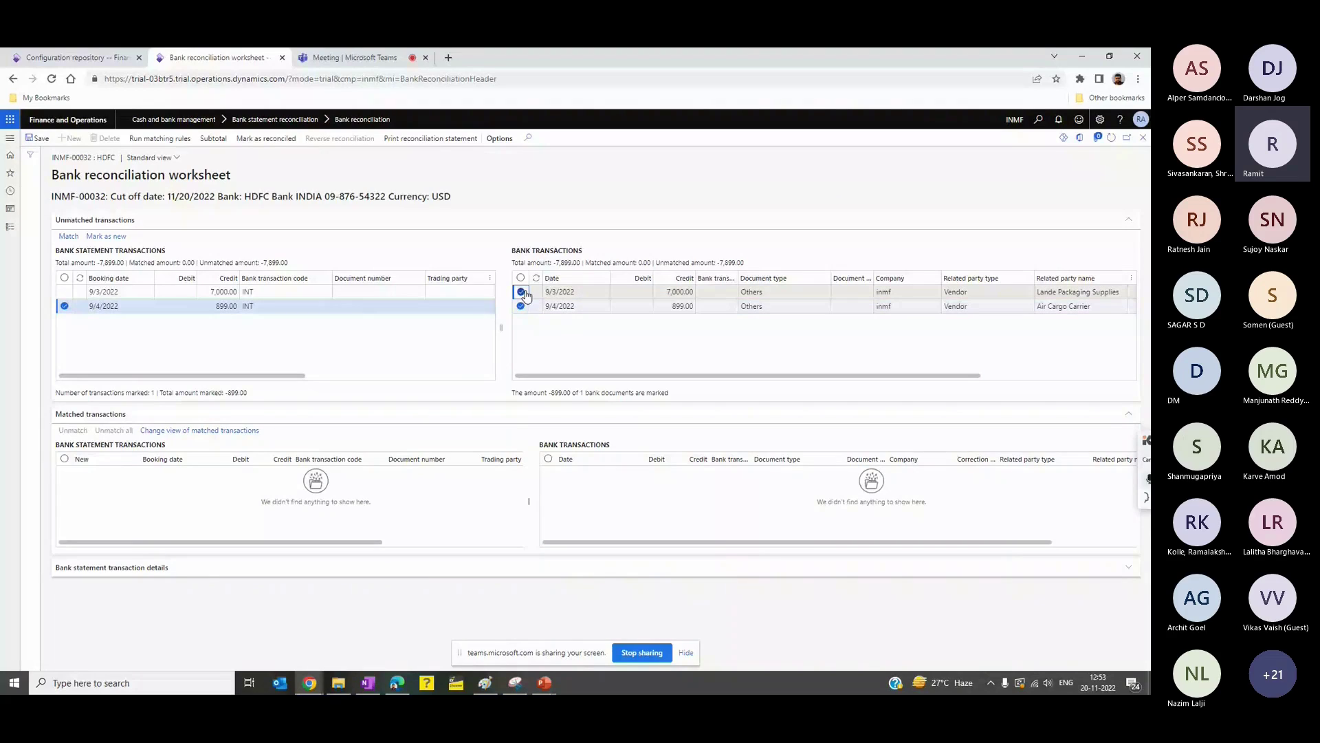
click(520, 292)
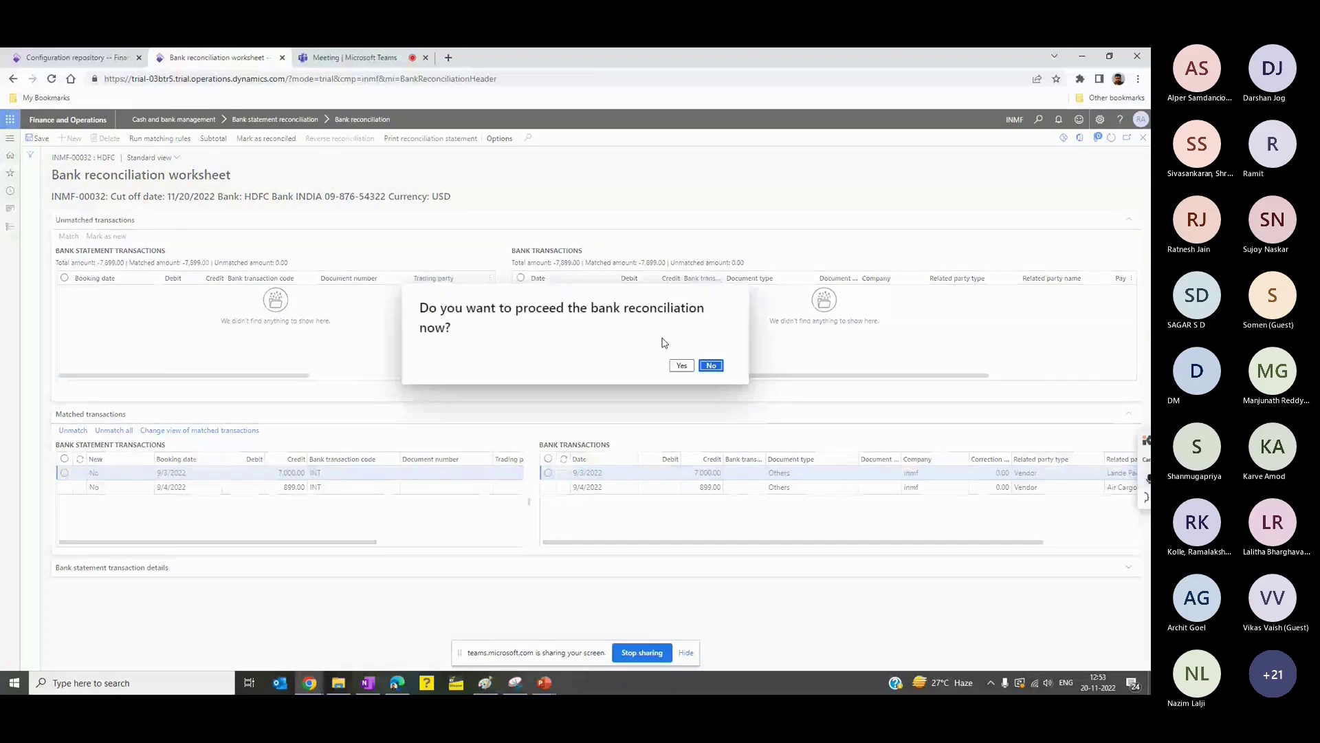
key(Return)
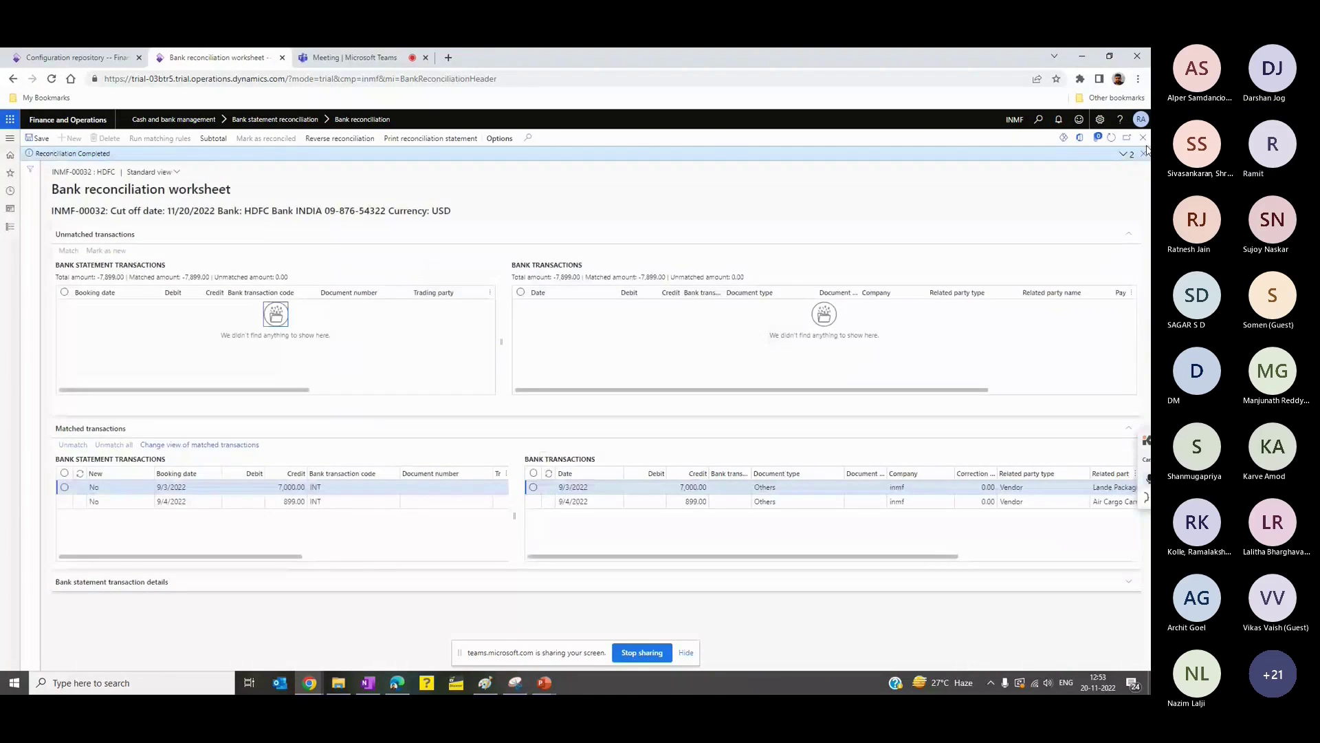
click(1143, 138)
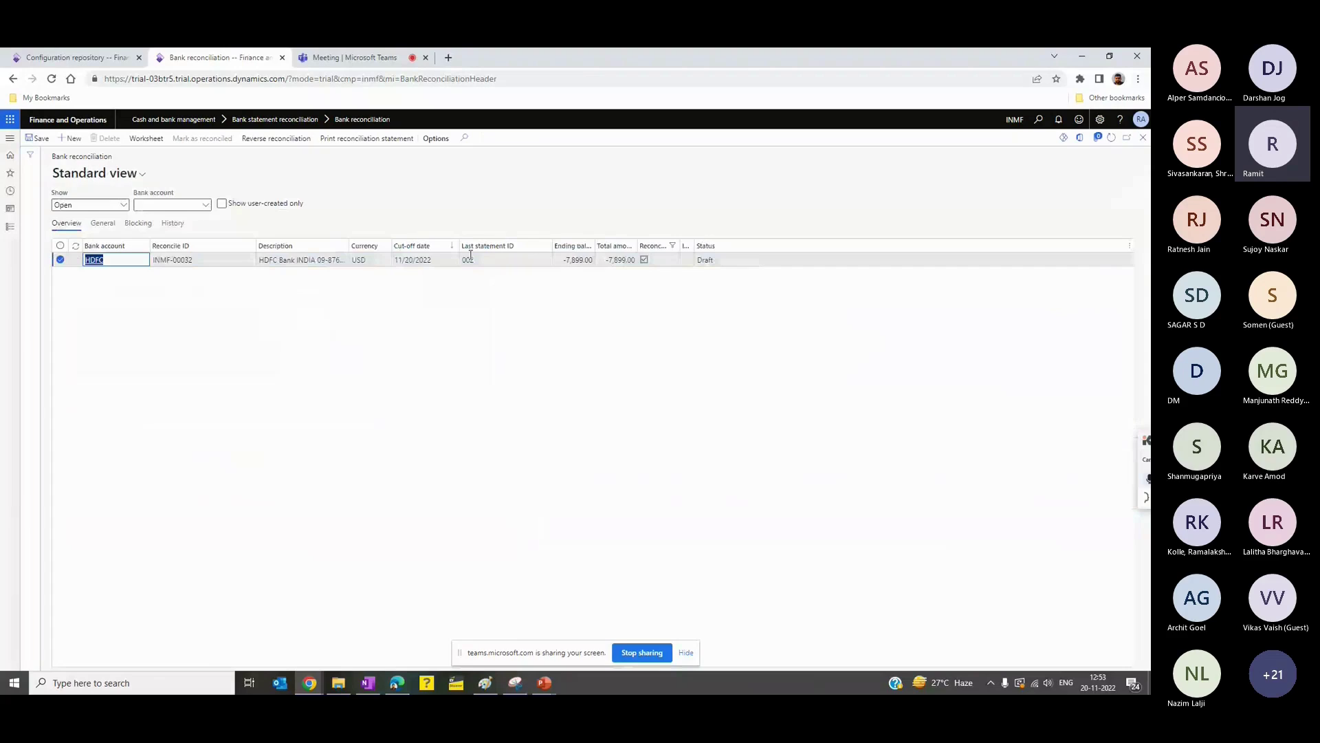
Step: Show only Reconciled bank reconciliations and examine the matched transactions in the HDFC reconciliation's worksheet
click(121, 205)
click(76, 232)
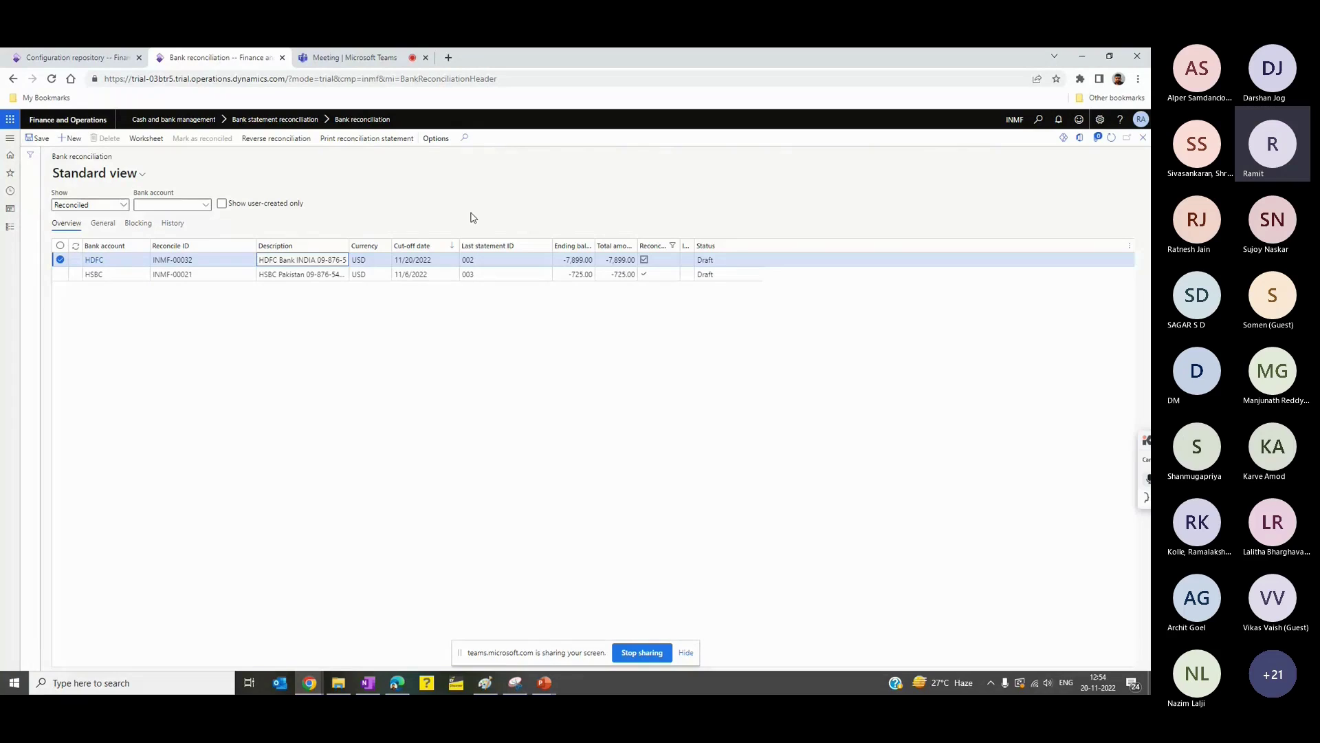
click(498, 260)
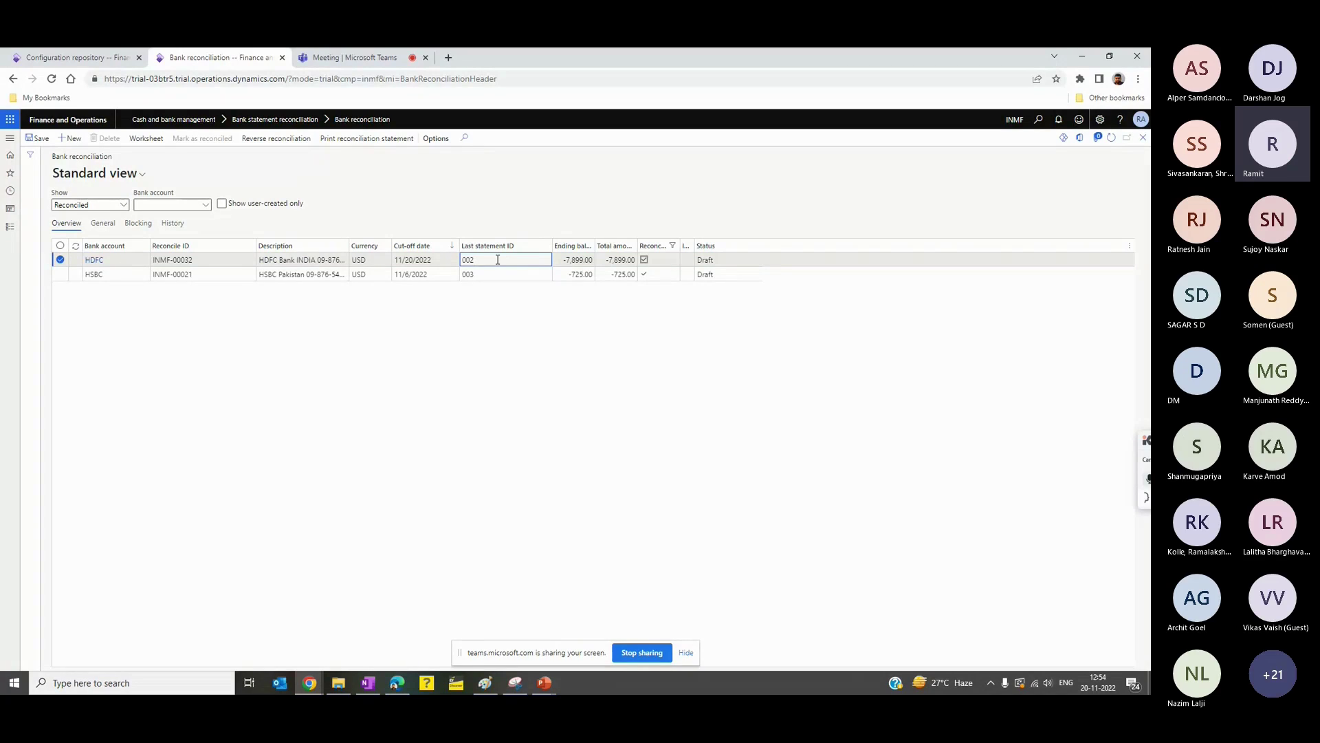
click(150, 139)
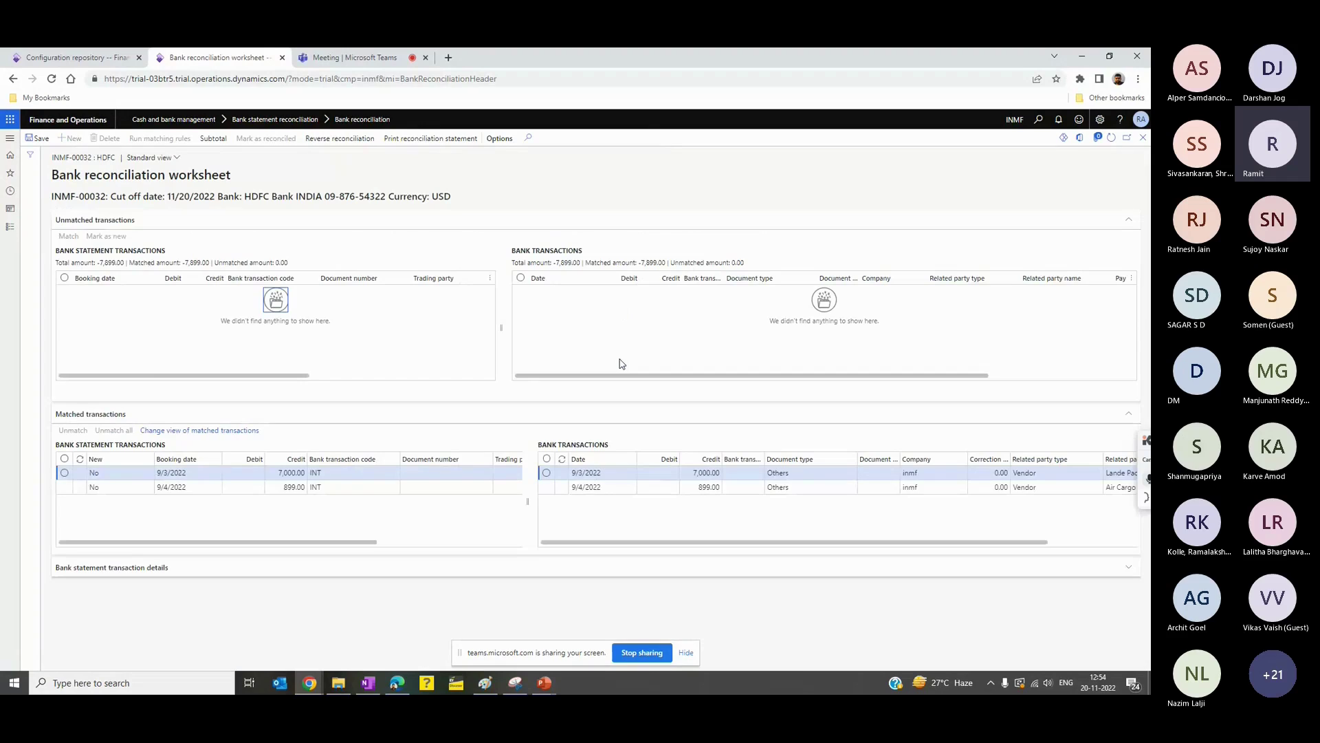
click(363, 474)
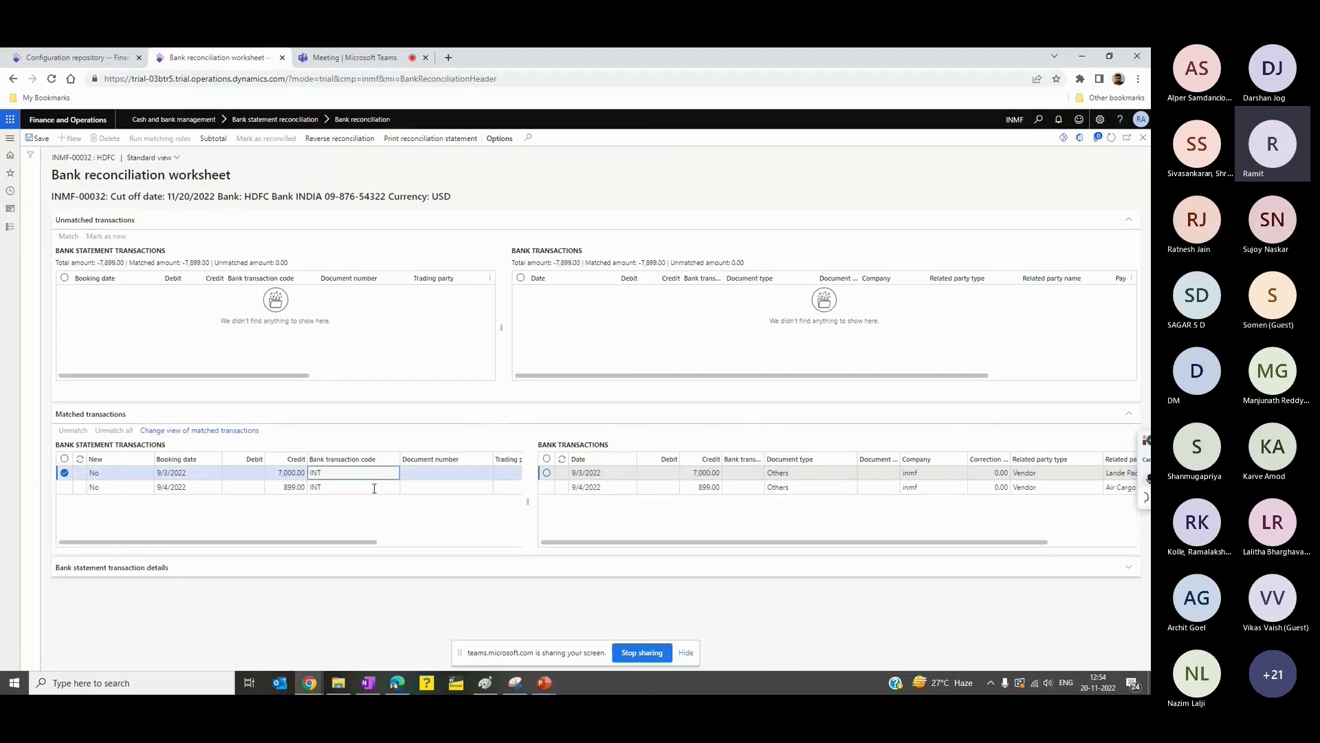
click(64, 473)
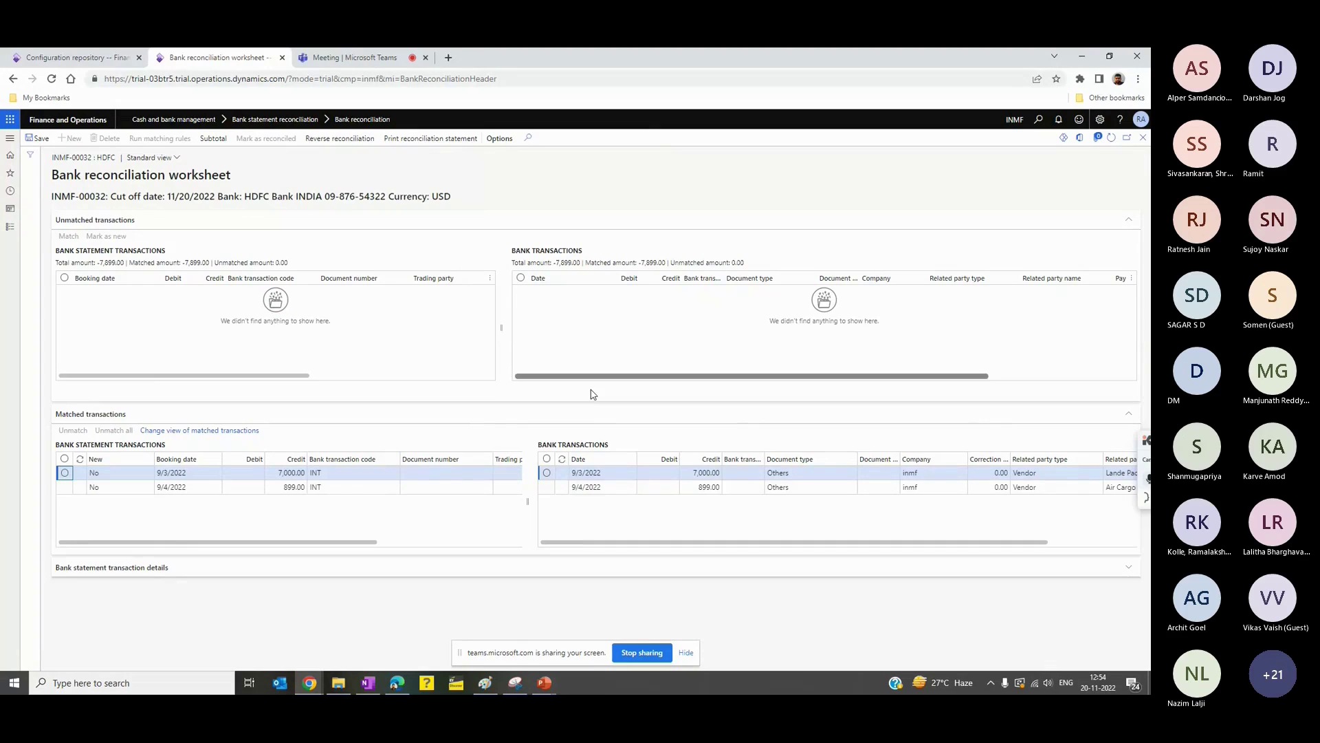
click(547, 473)
Step: Switch to PowerPoint to check the Agenda slide, and return to the bank reconciliation worksheet in Chrome
click(544, 682)
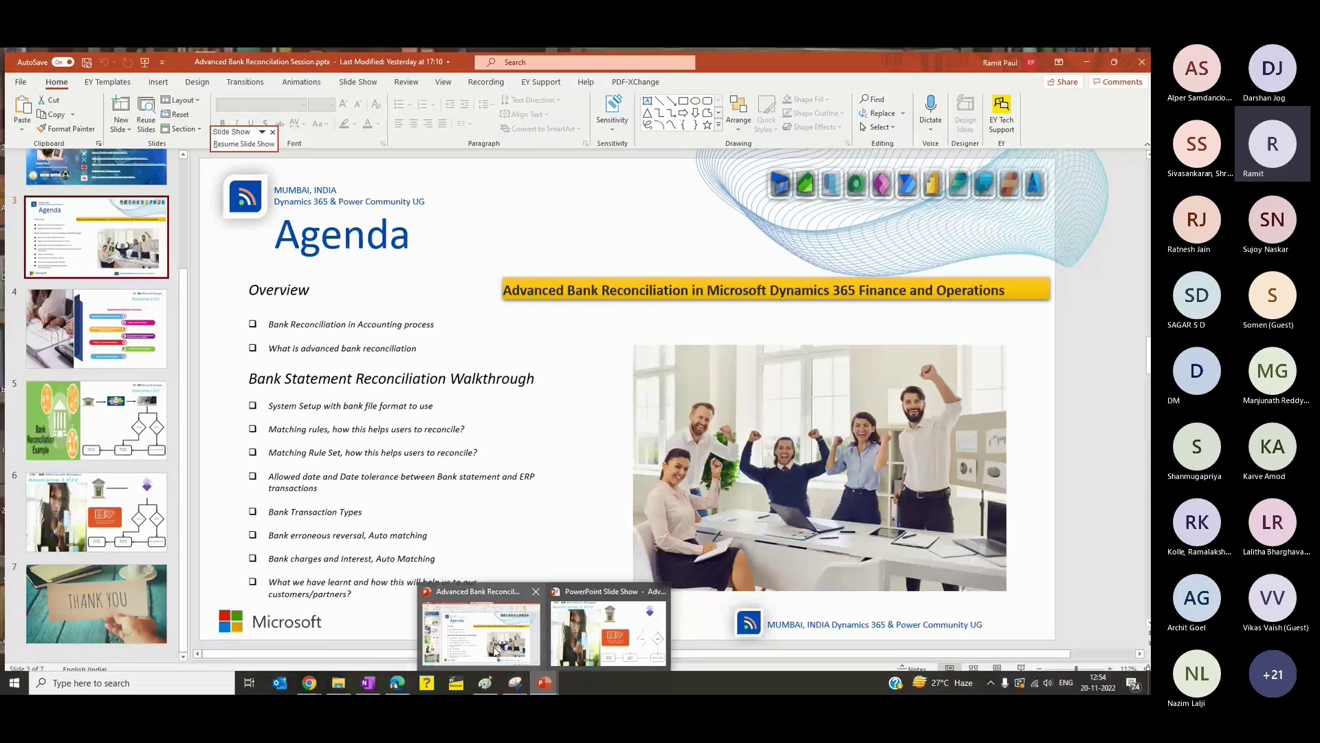
click(482, 629)
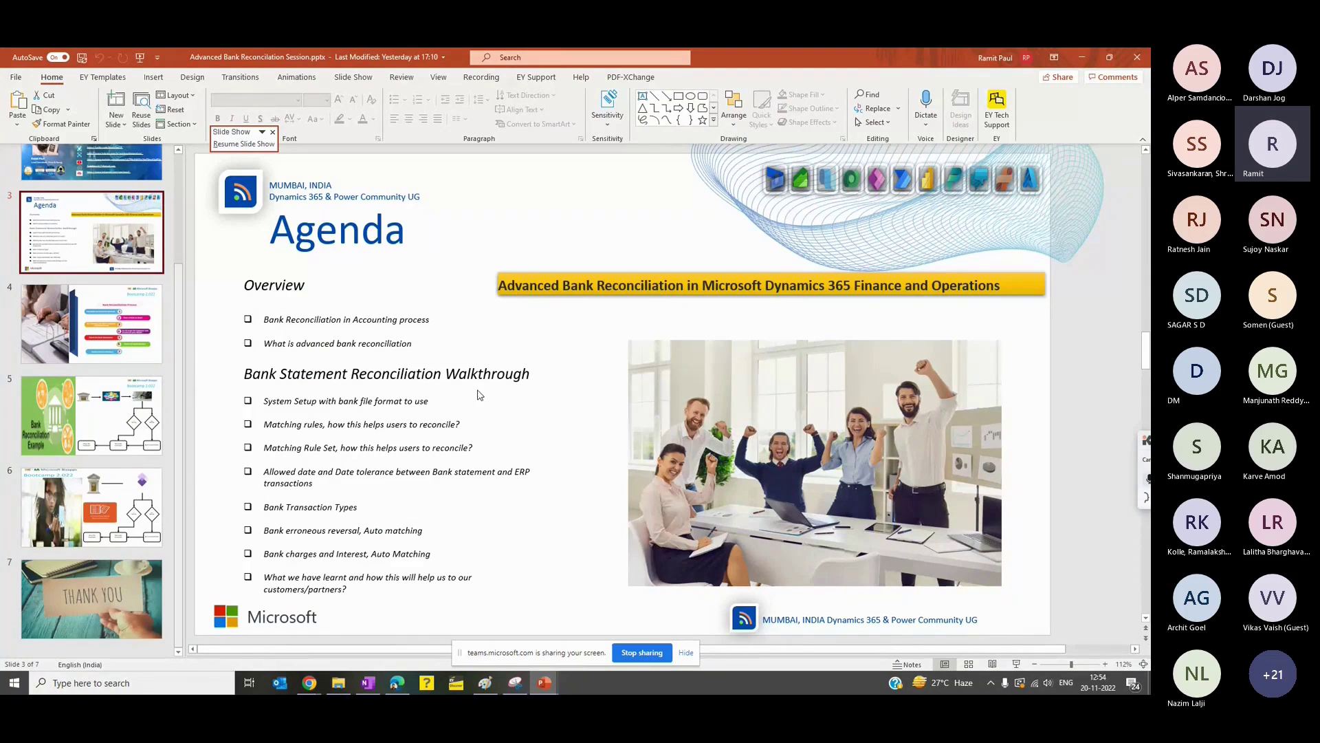
click(309, 683)
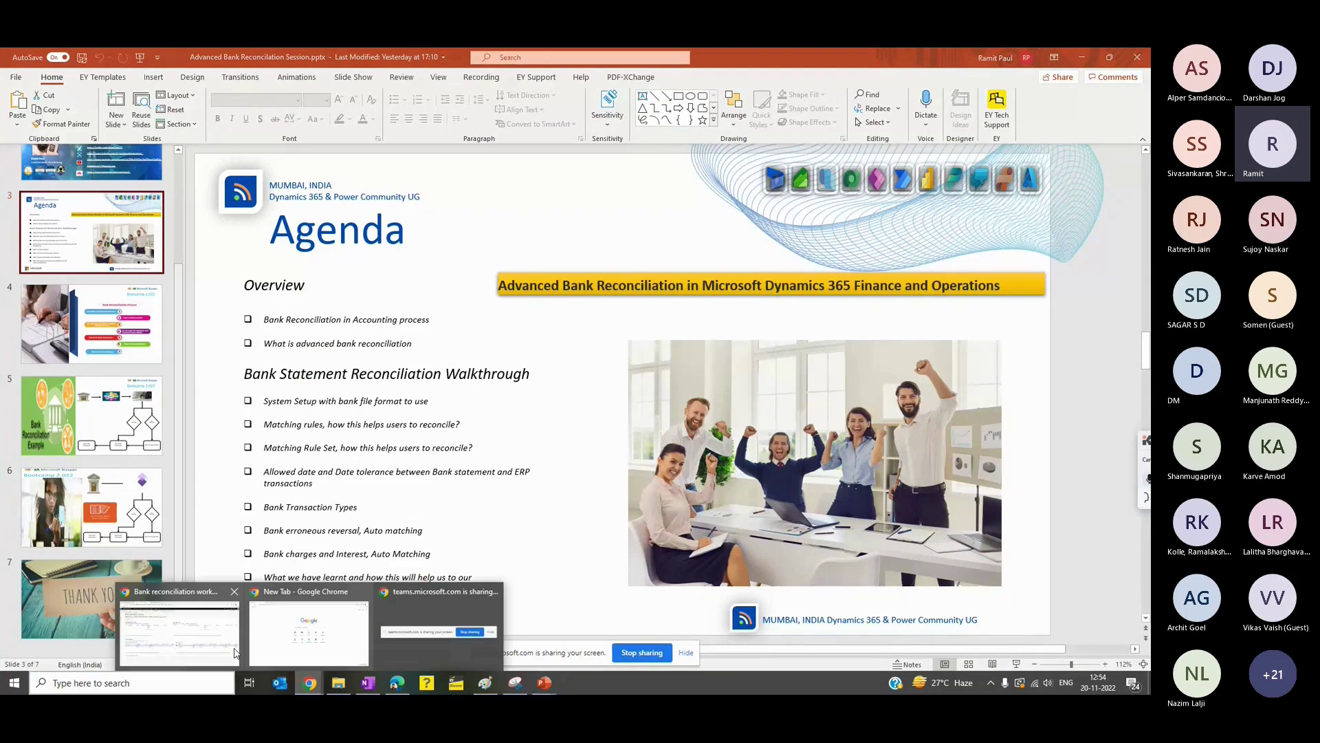
click(206, 636)
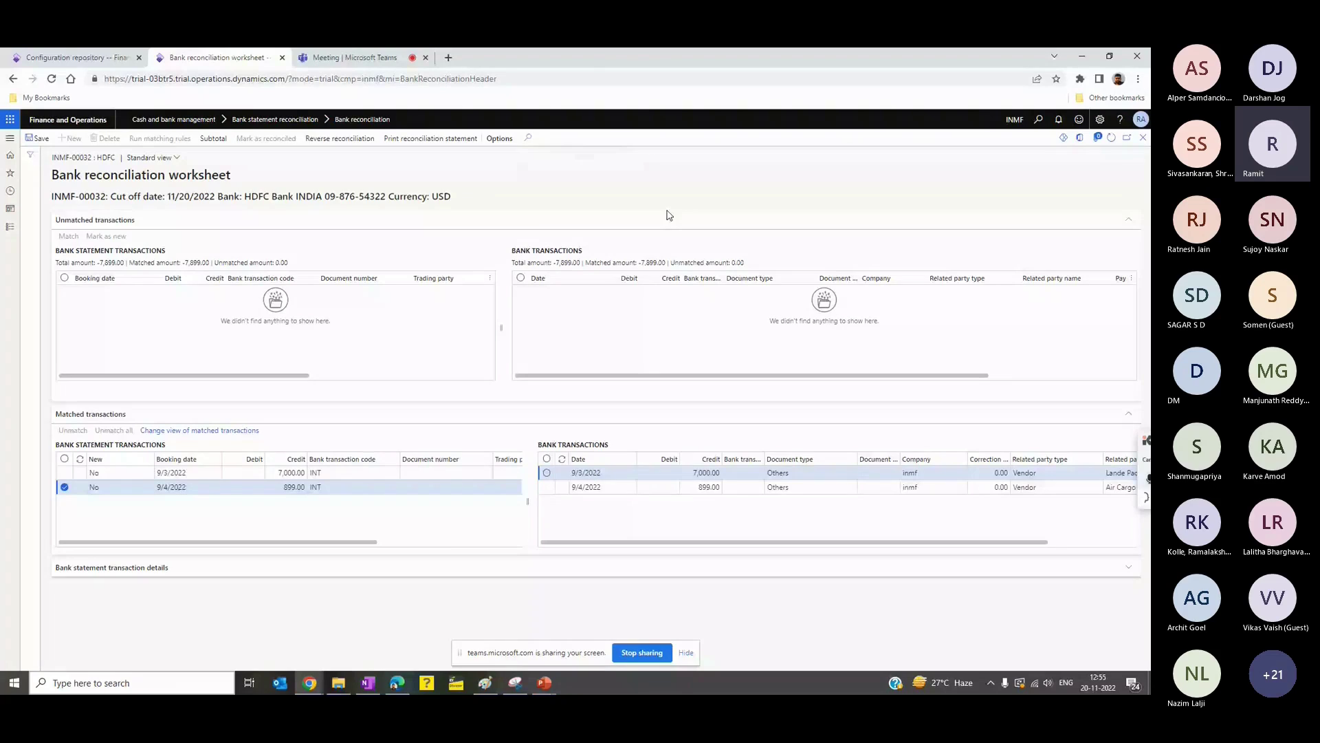
Step: Close the worksheet, reverse the HDFC reconciliation, and set the reconciliation list to show Open records
key(Escape)
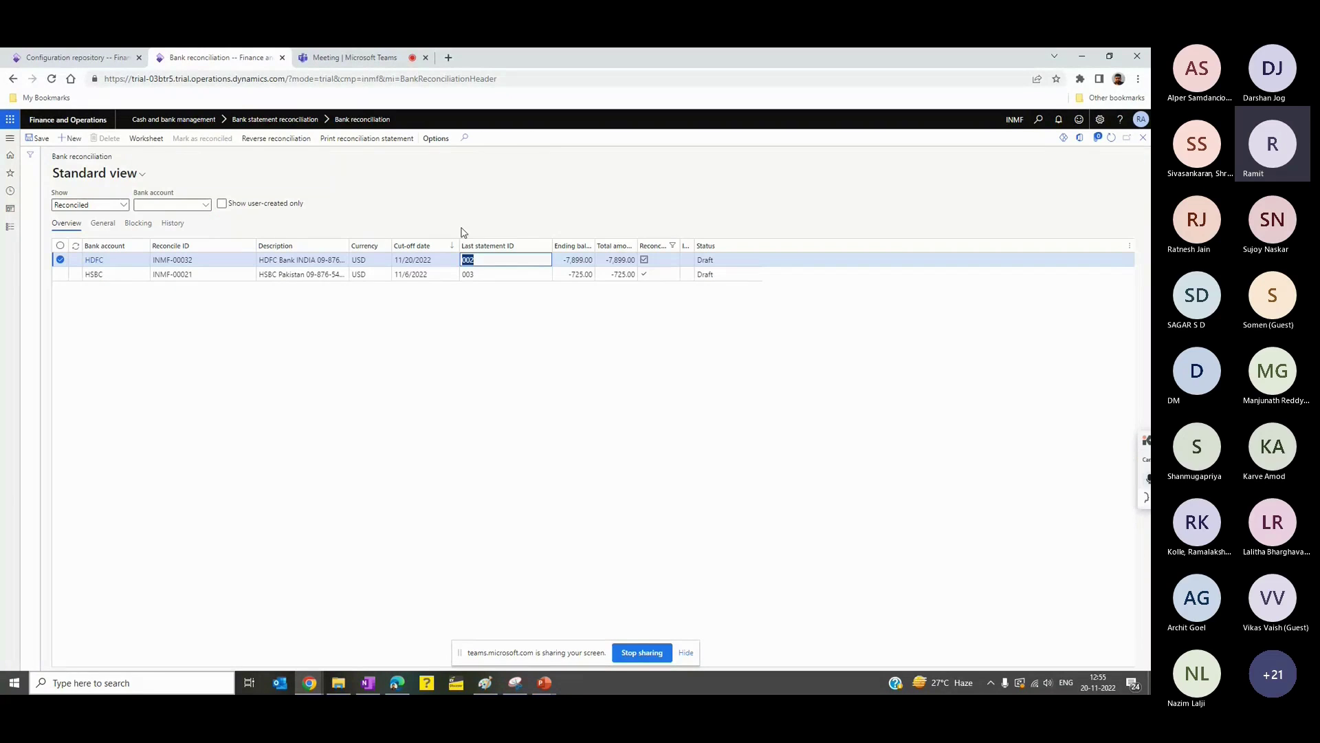
click(294, 259)
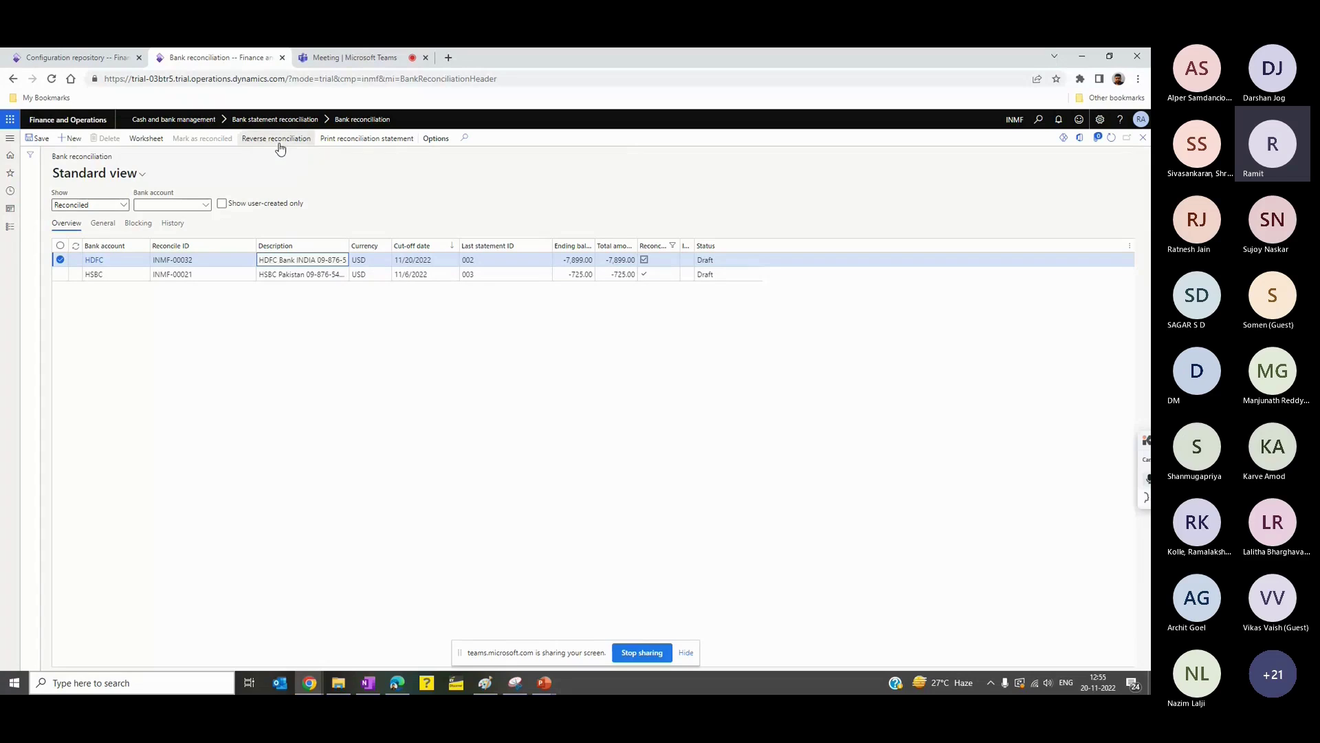
click(276, 138)
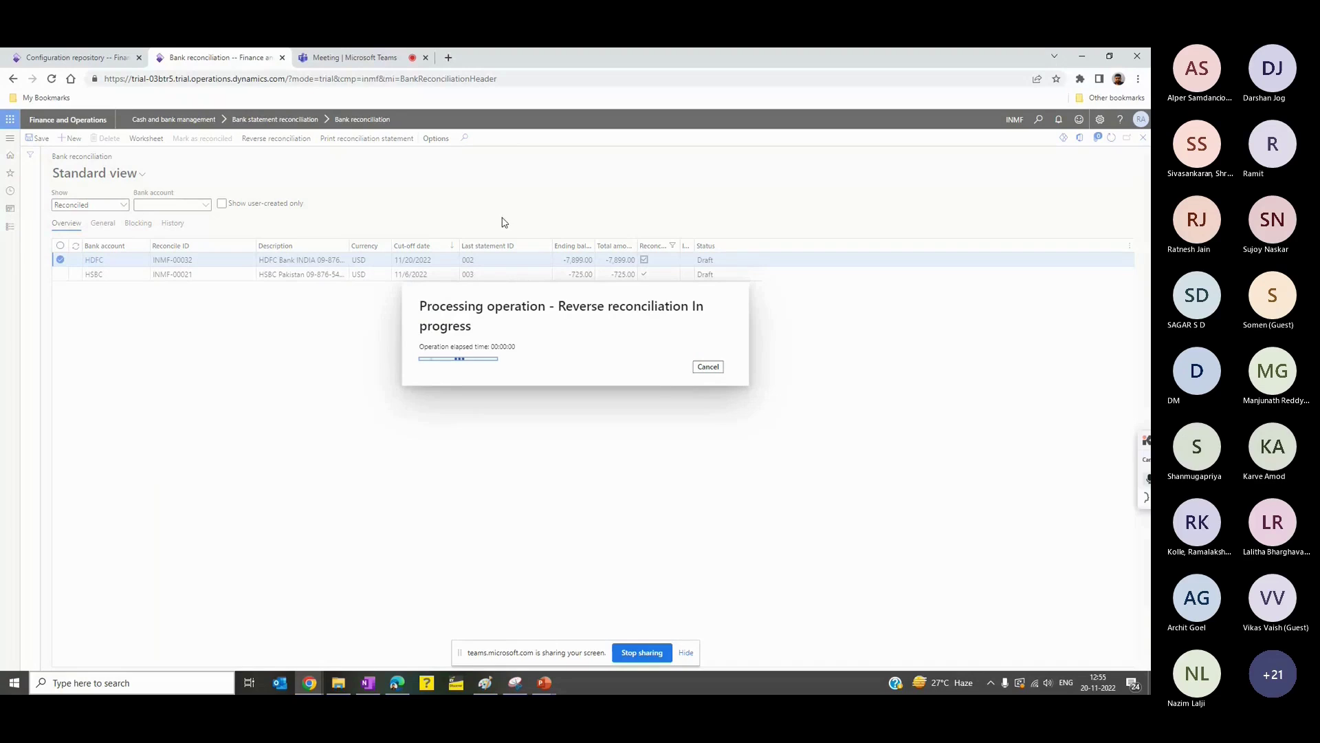
click(123, 219)
click(83, 235)
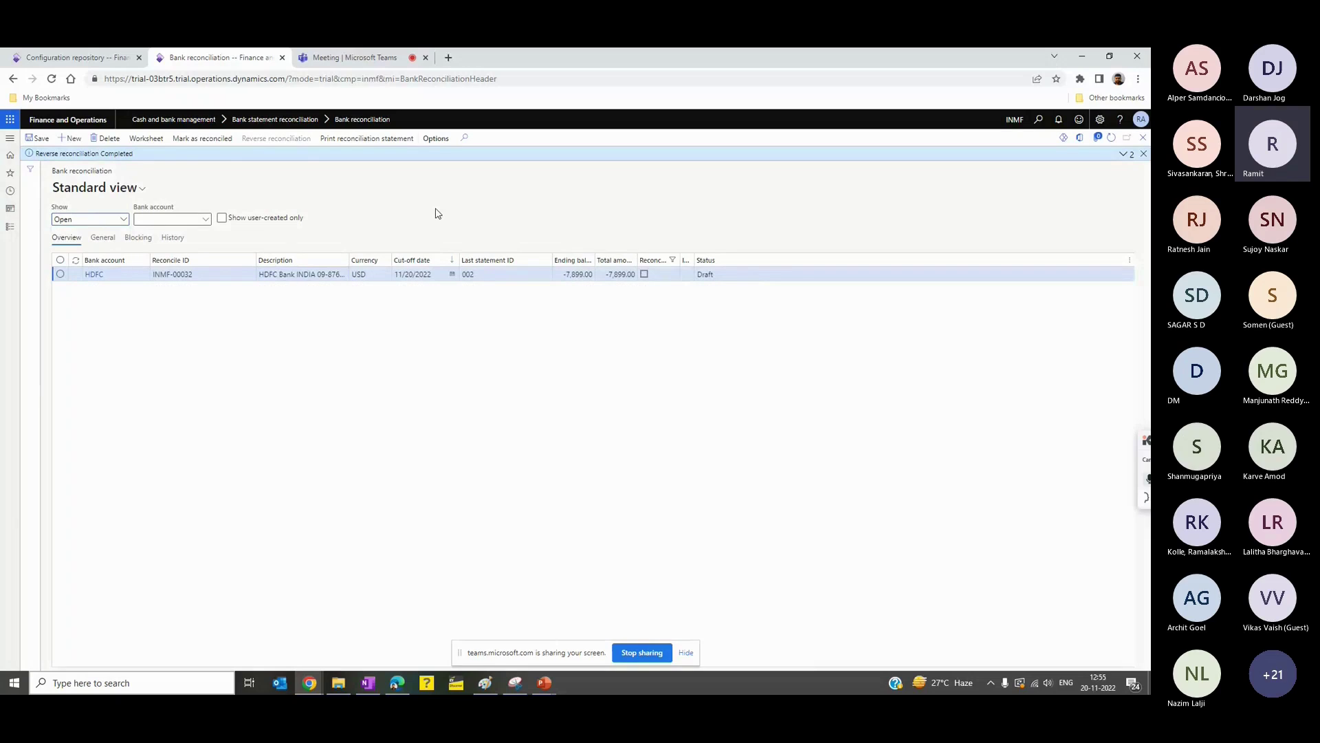
Step: Unmatch all bank statements and transactions in the HDFC reconciliation's worksheet, and delete that reconciliation record
click(300, 274)
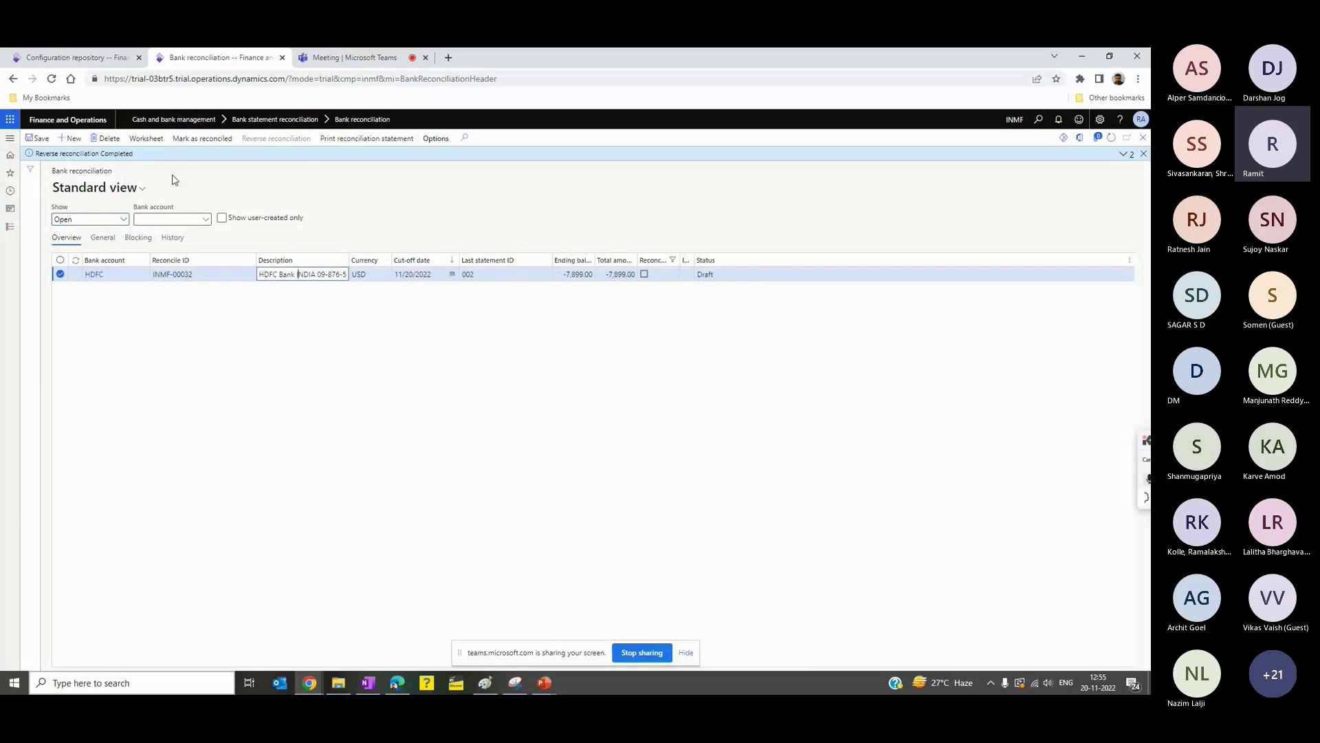
click(108, 140)
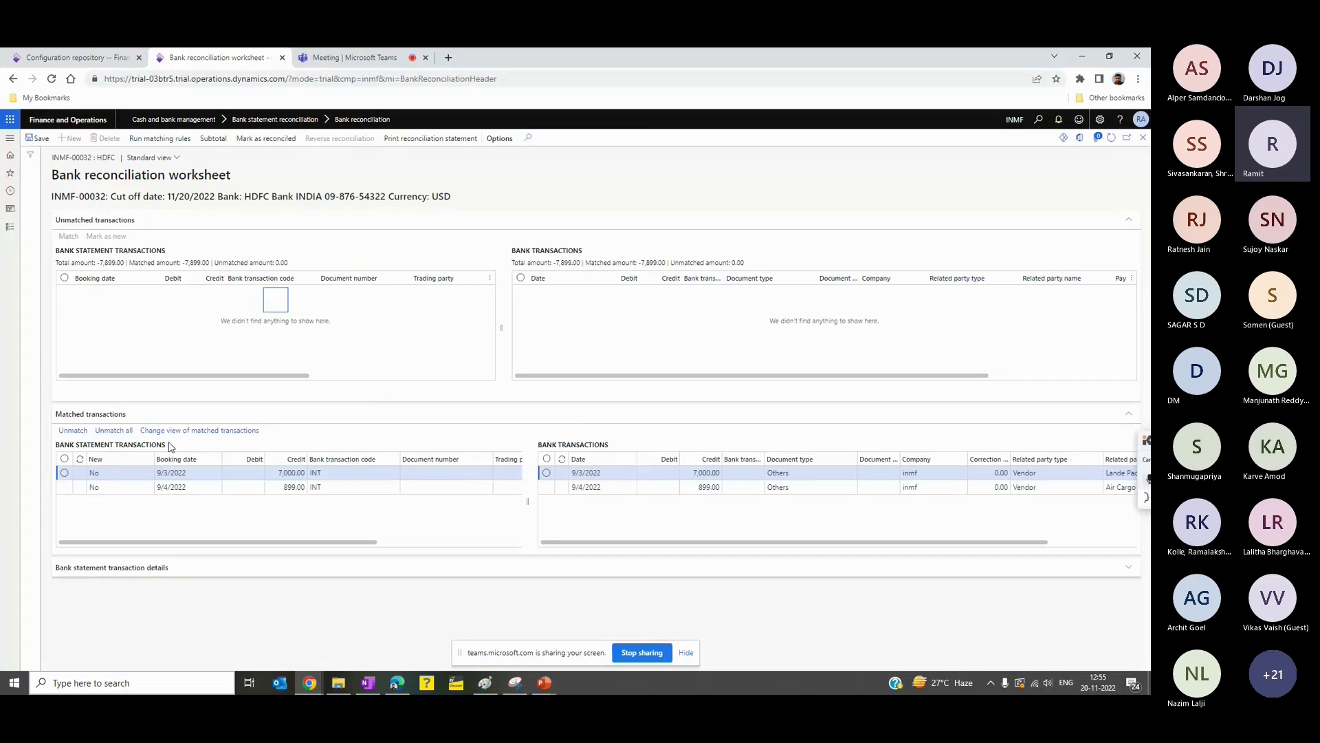
click(114, 430)
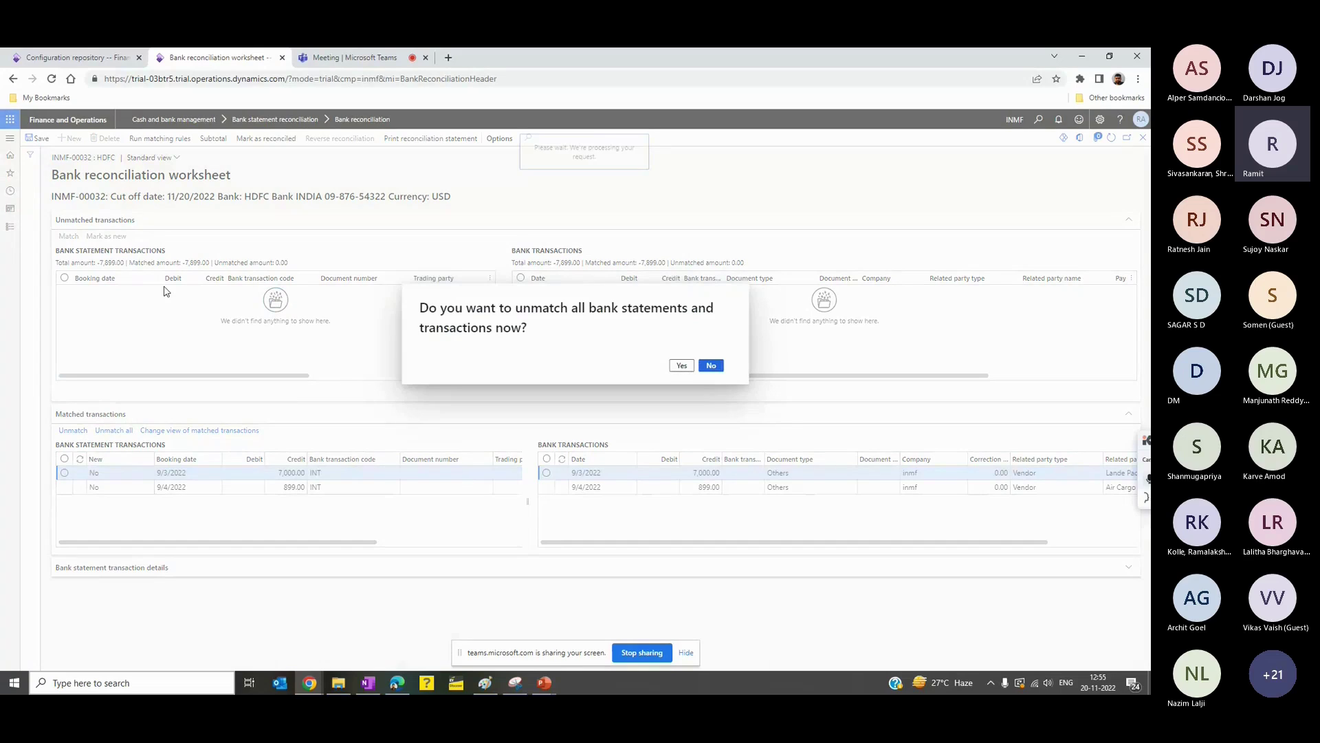
click(681, 365)
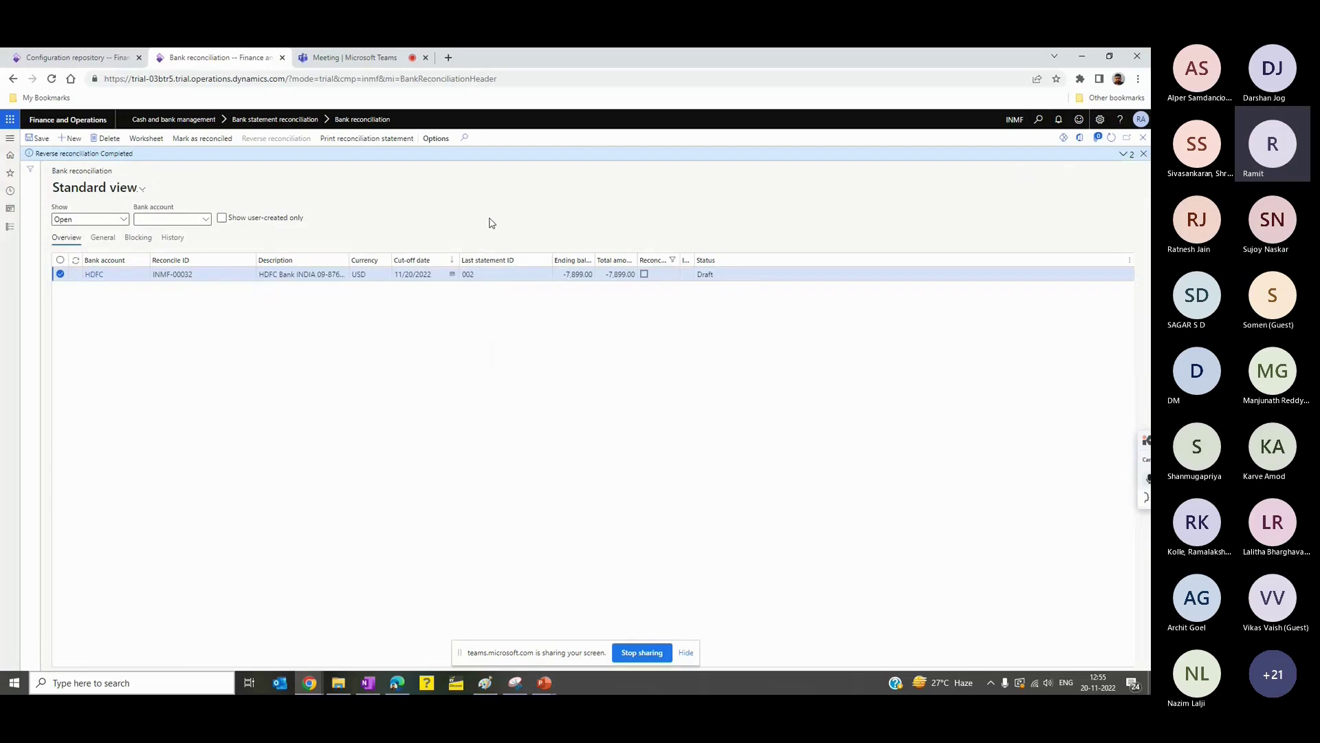
key(alt+Delete)
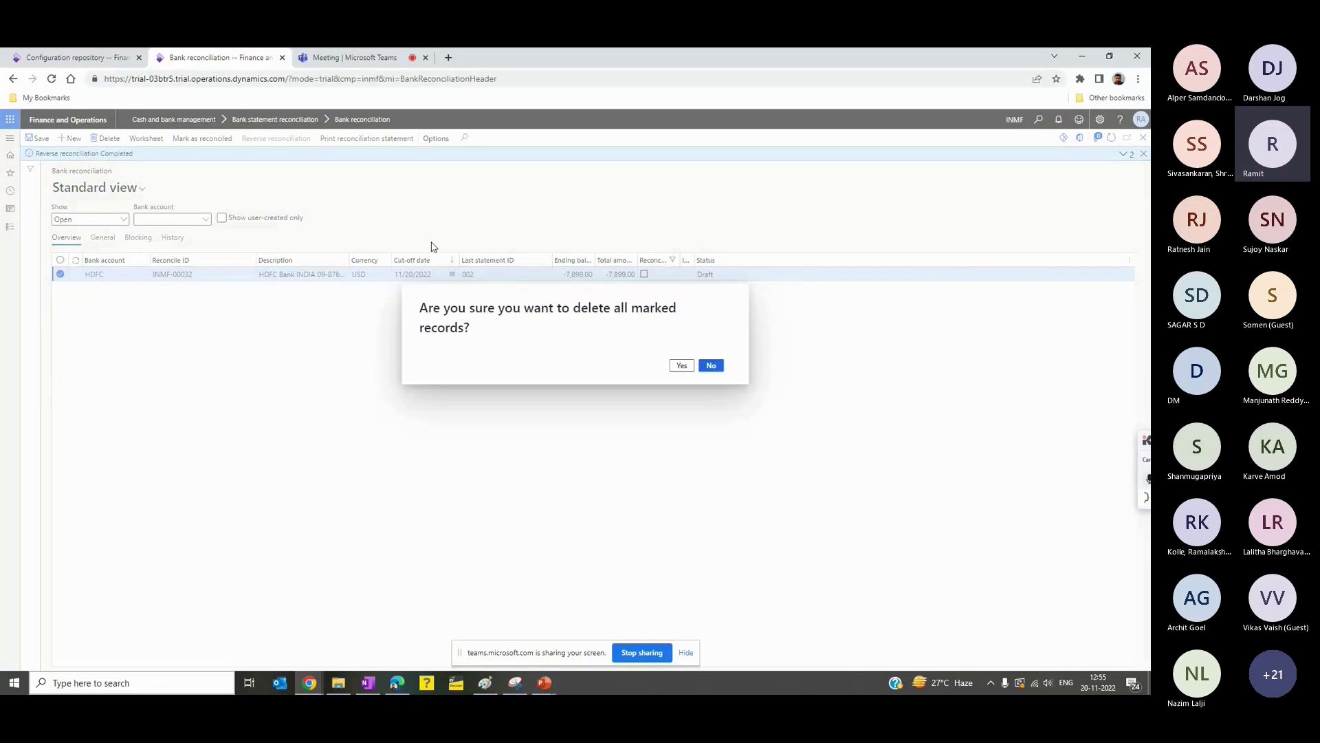
key(Return)
Step: Open the bank statements of the HDFC bank account, reopen validated statement 002, and delete it
click(11, 236)
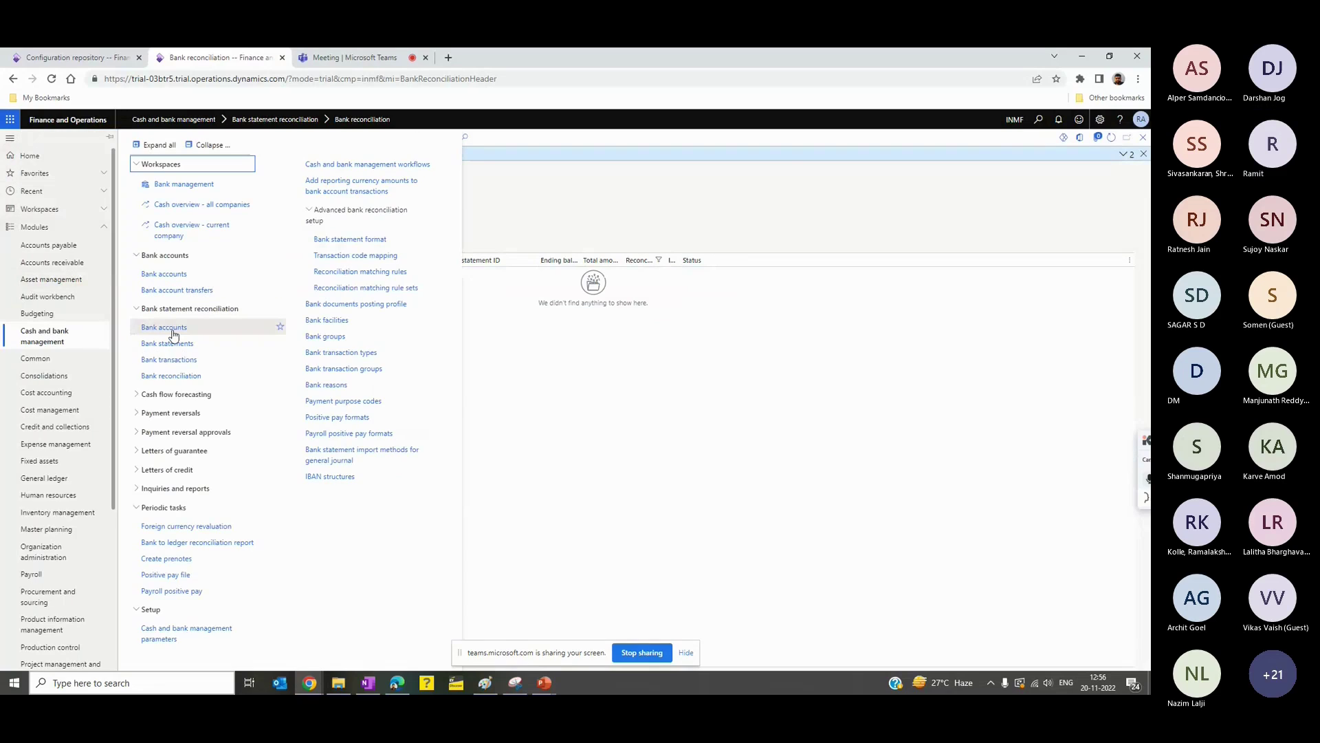
click(173, 332)
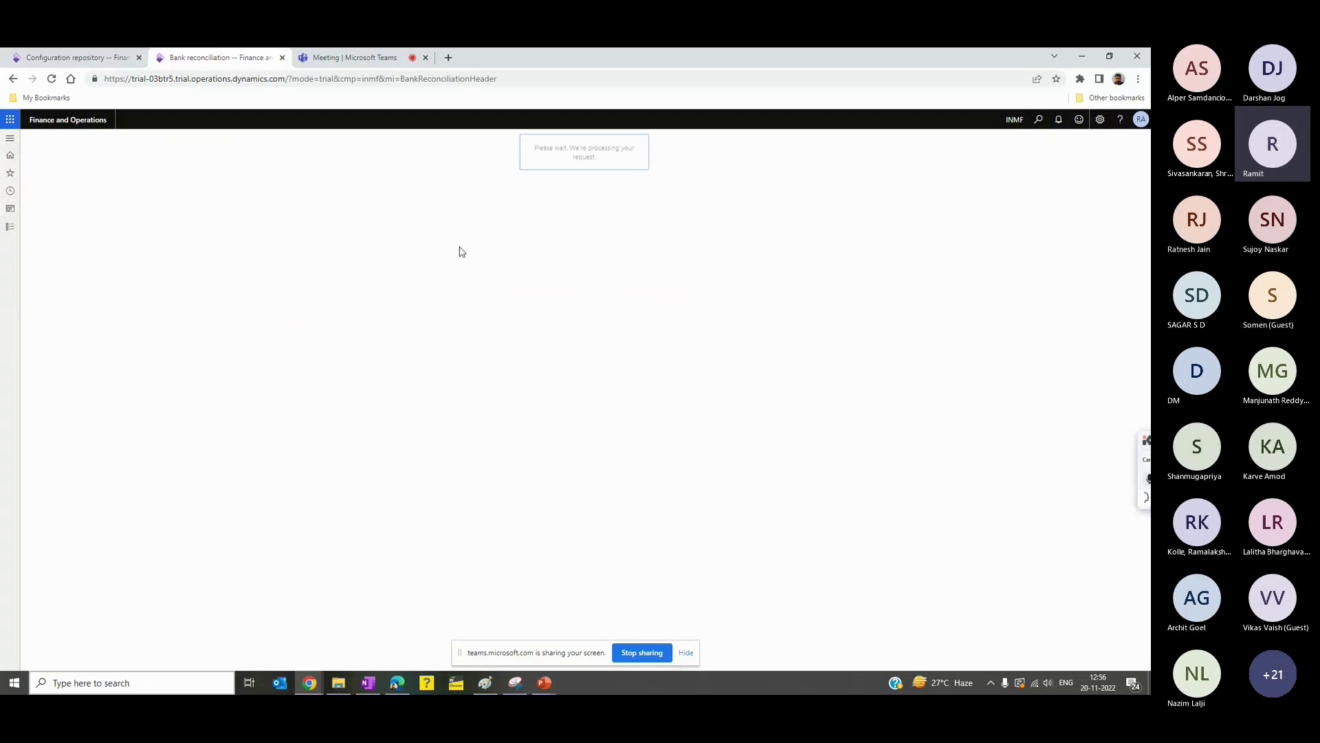
click(67, 167)
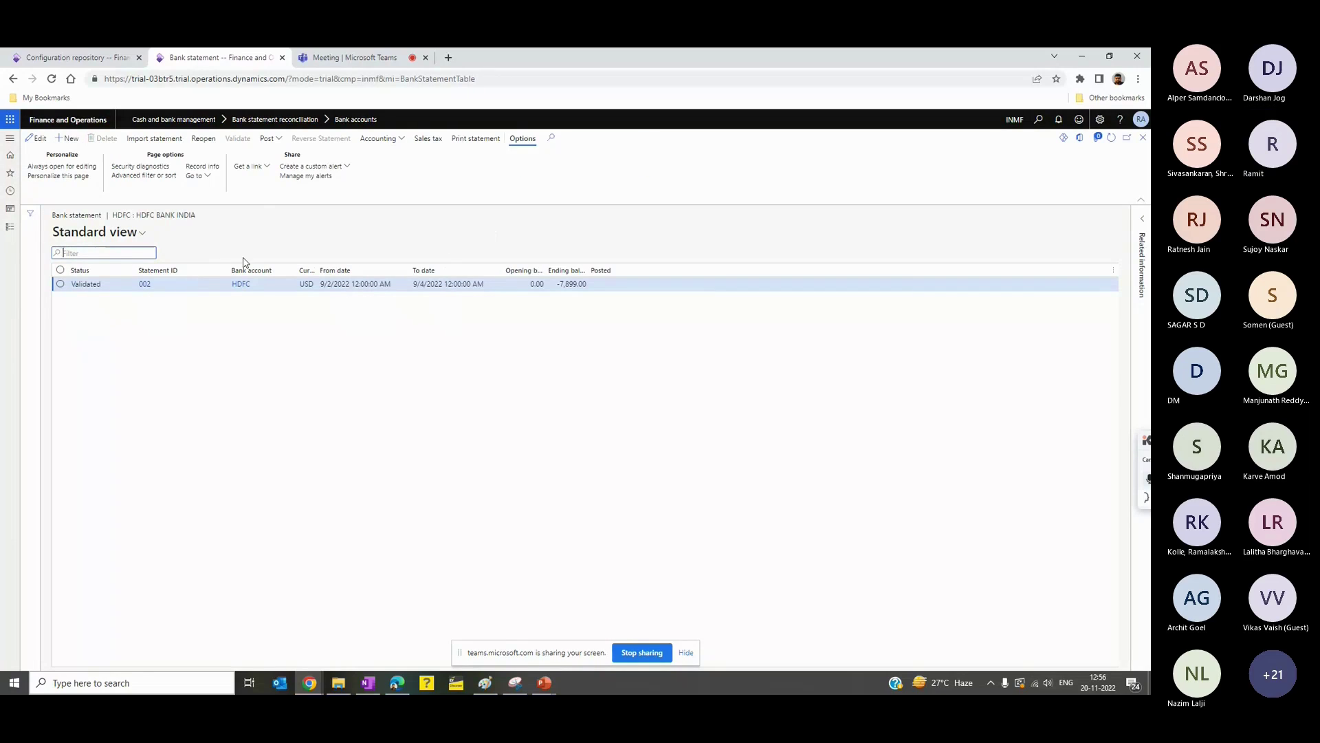
click(204, 141)
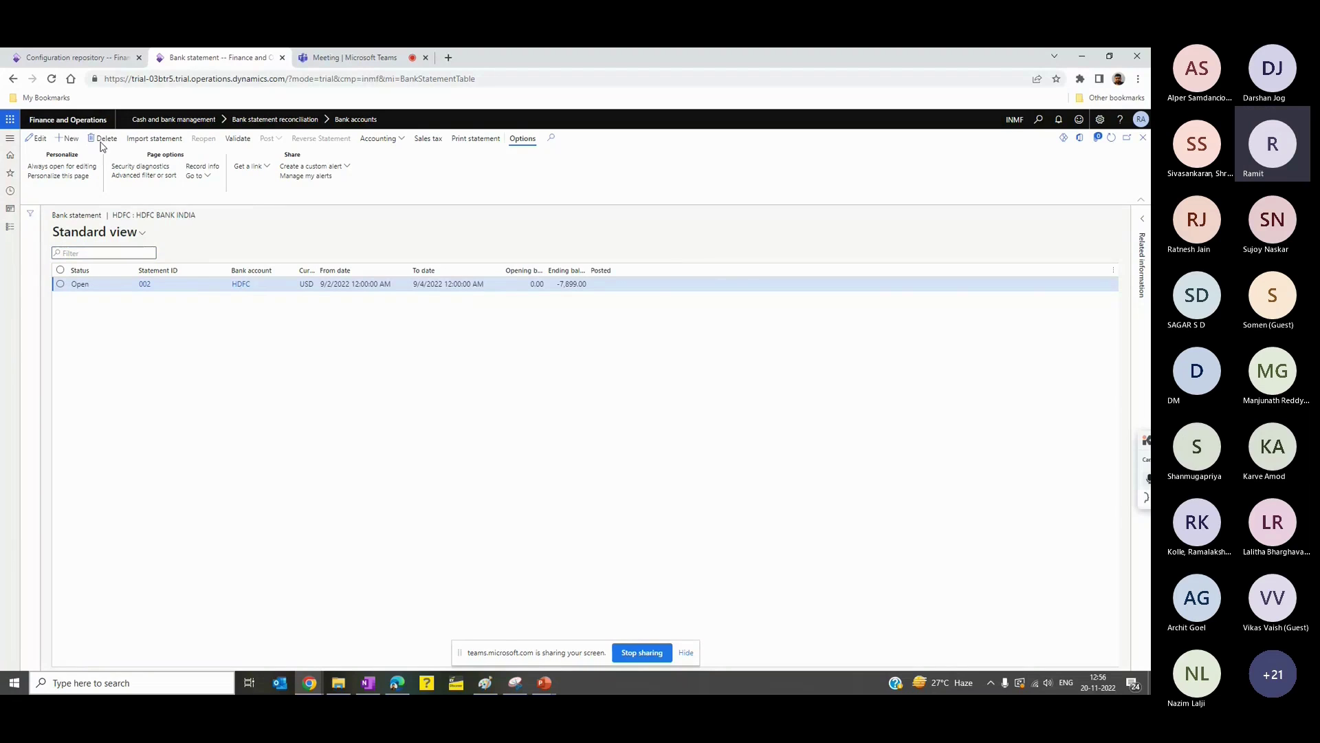
click(104, 139)
click(678, 369)
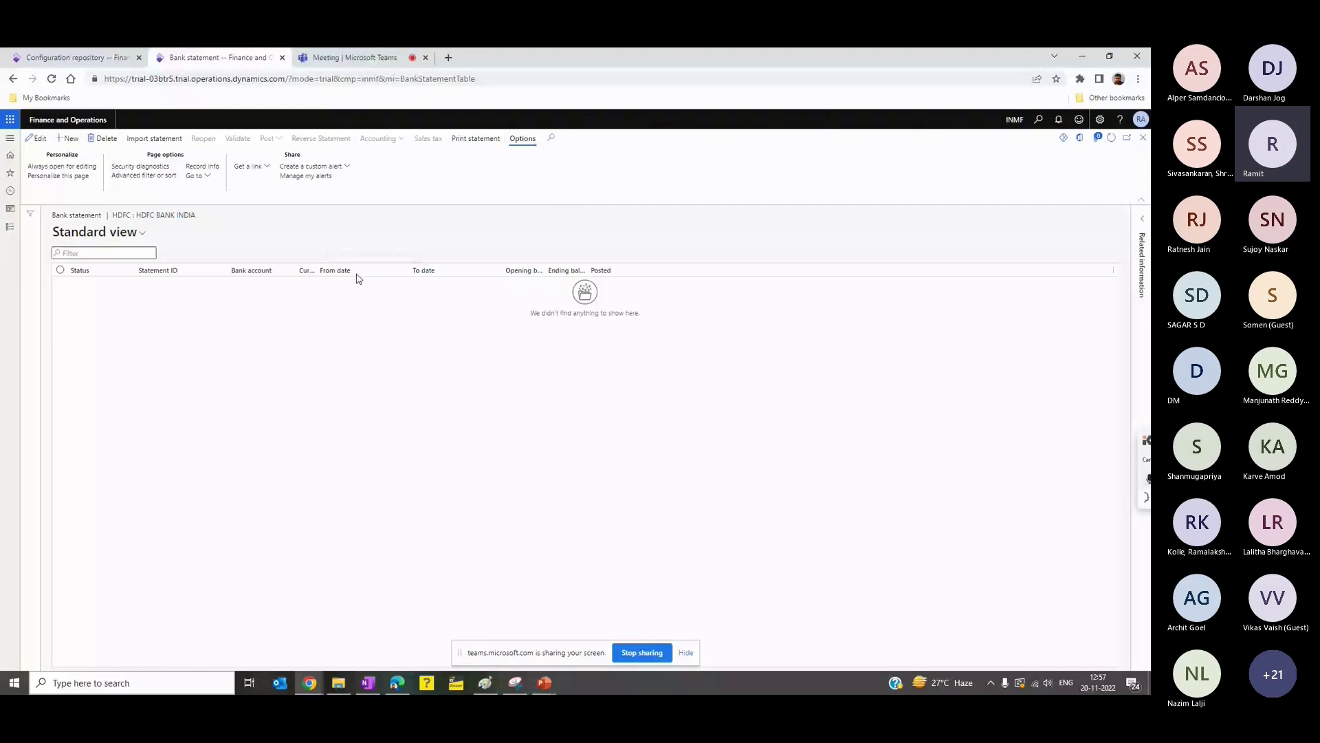
Step: Go to the reconciliation matching rules and examine the Action options offered for a new rule
key(Escape)
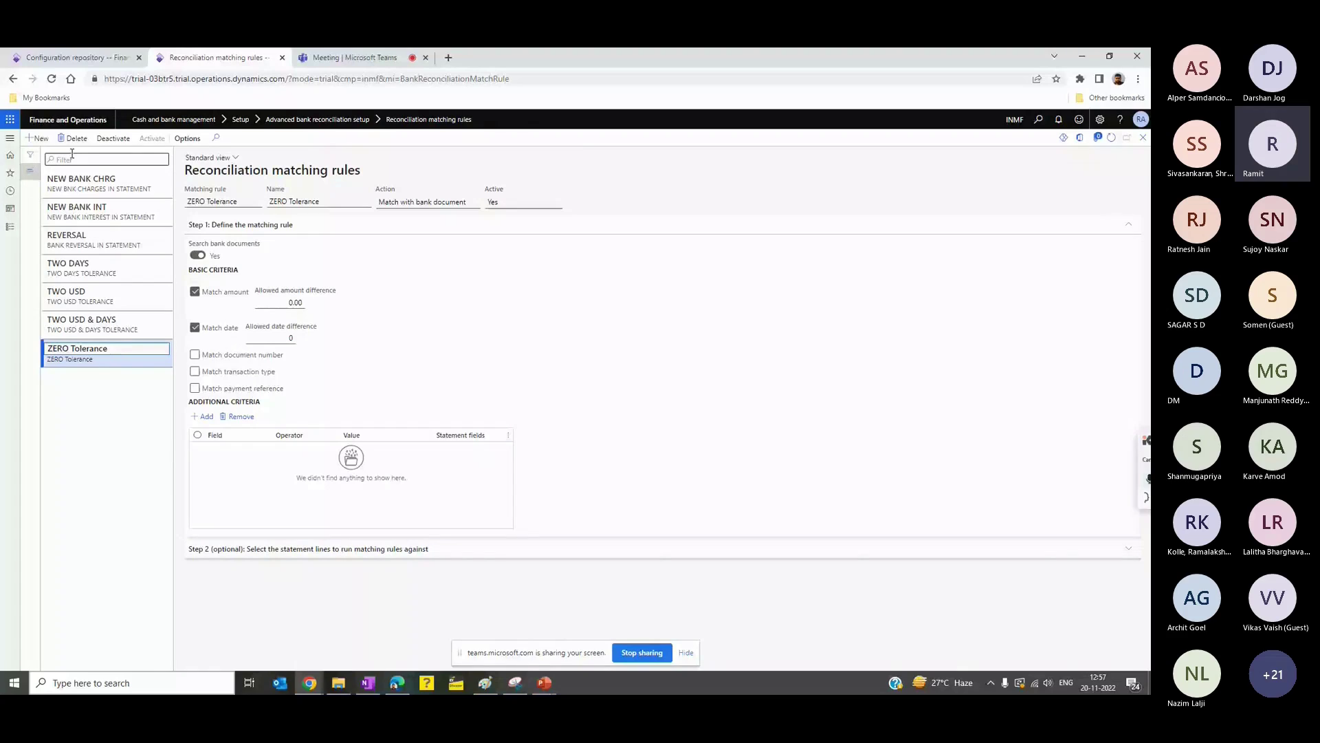
click(38, 139)
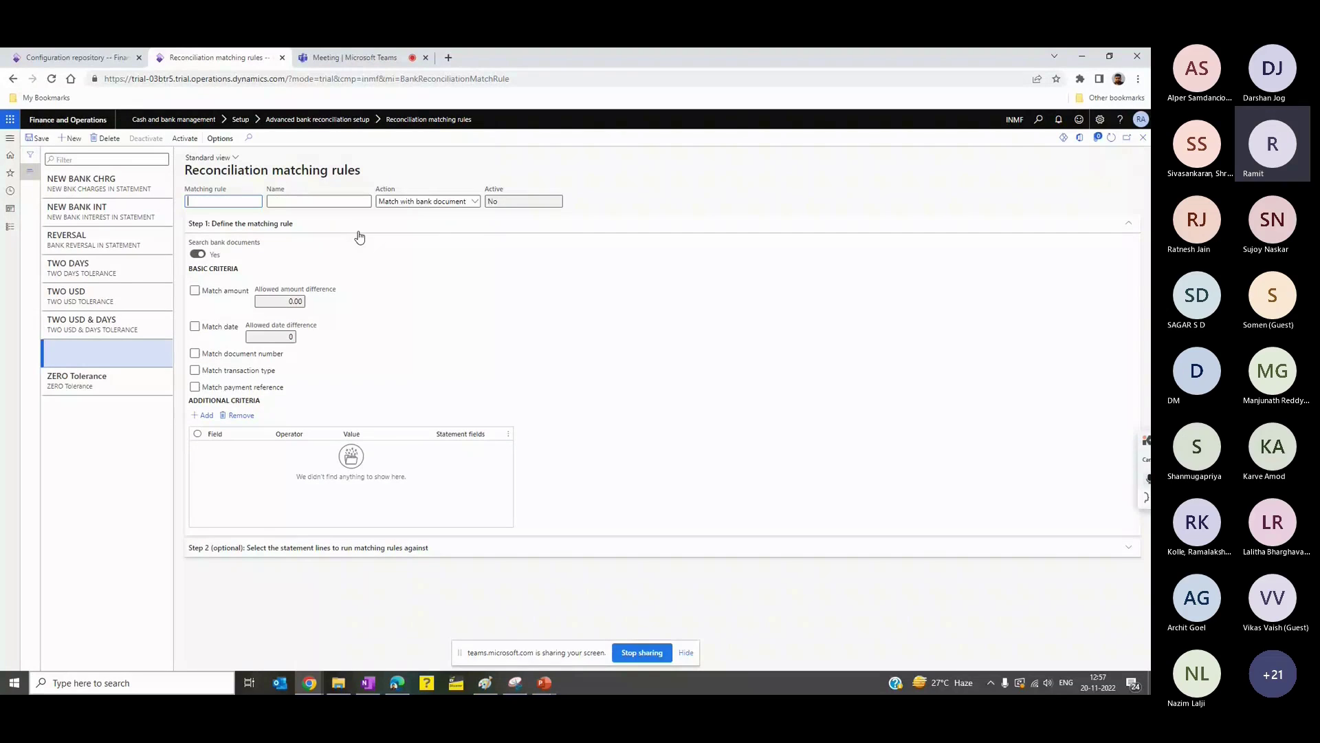
click(474, 201)
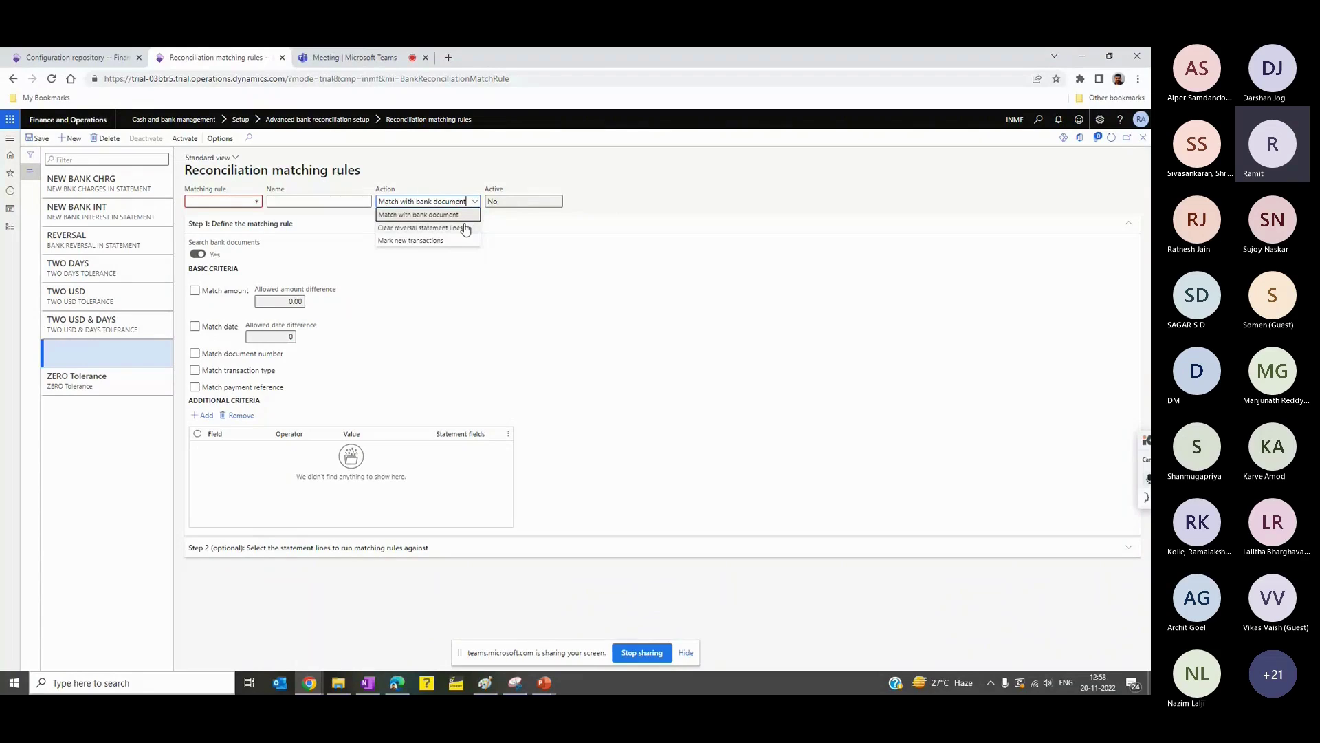
click(467, 217)
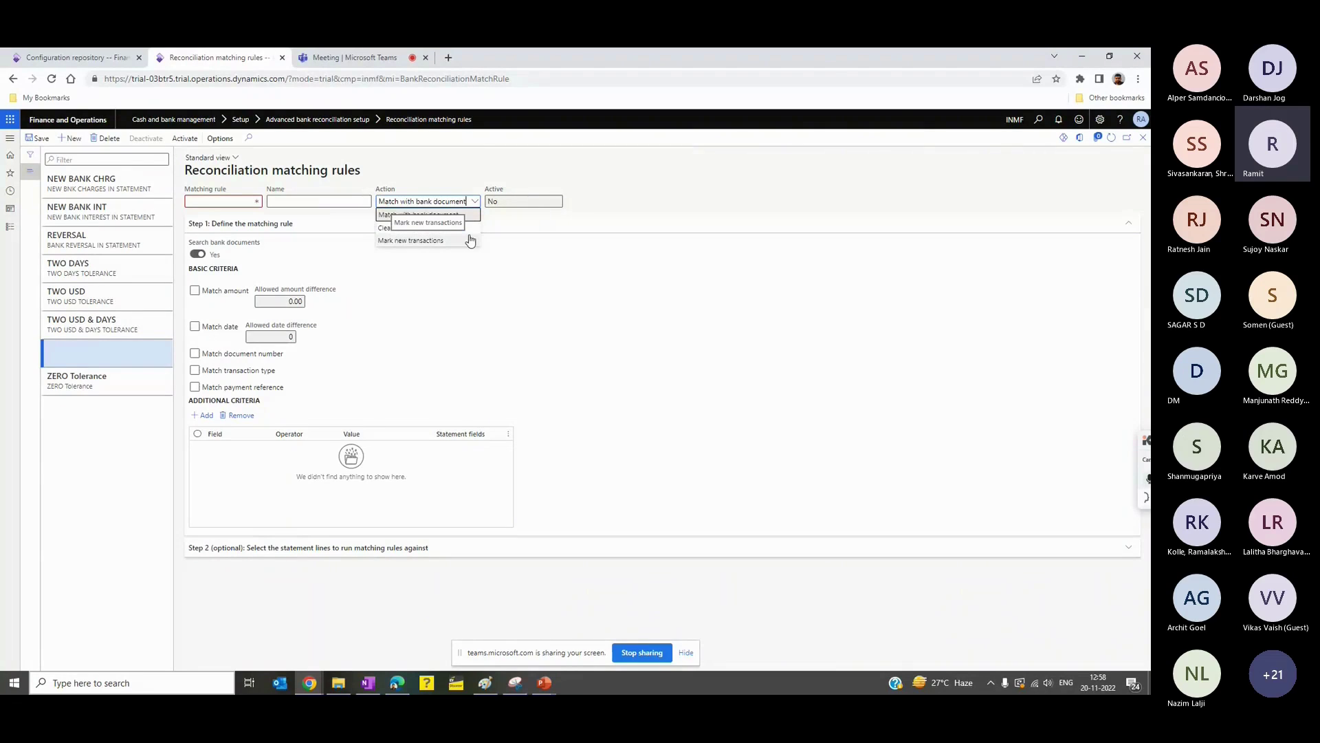
click(547, 229)
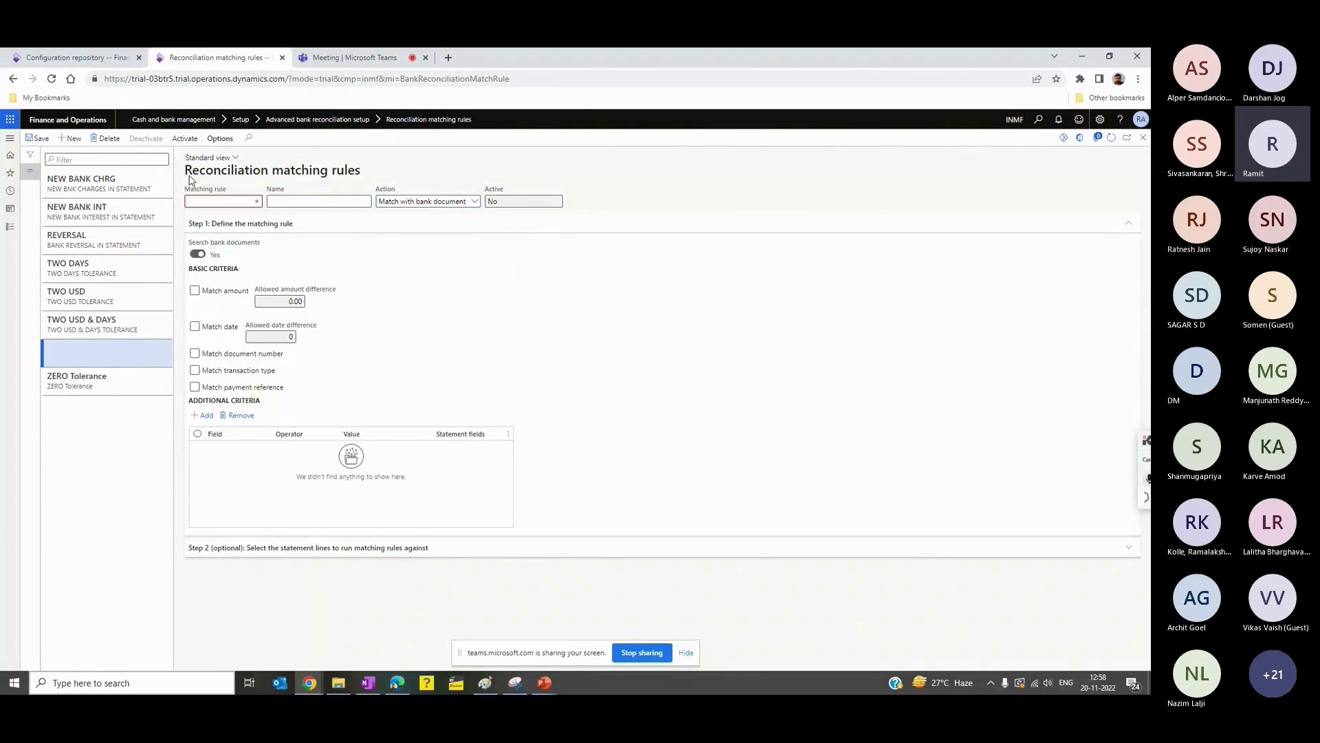
Step: Discard the blank rule and review the ZERO Tolerance rule's name, action and basic matching criteria
click(77, 377)
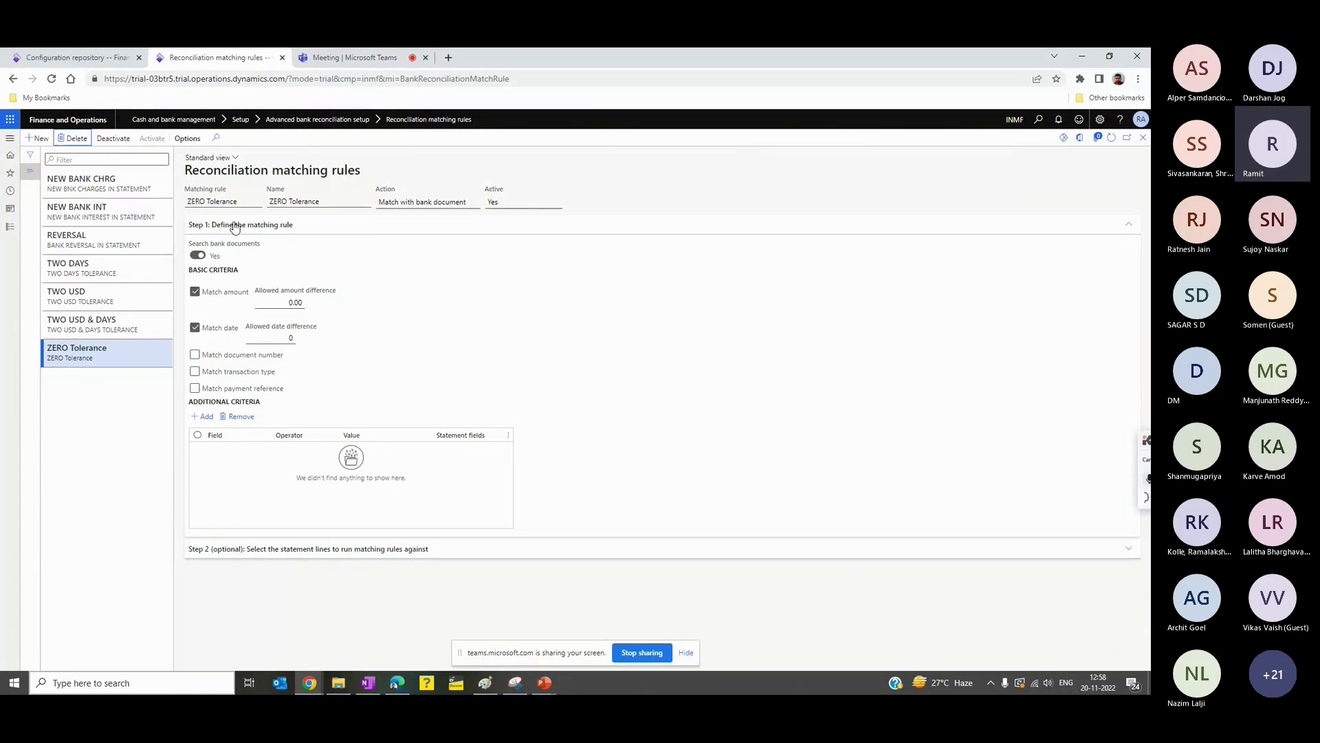
click(244, 204)
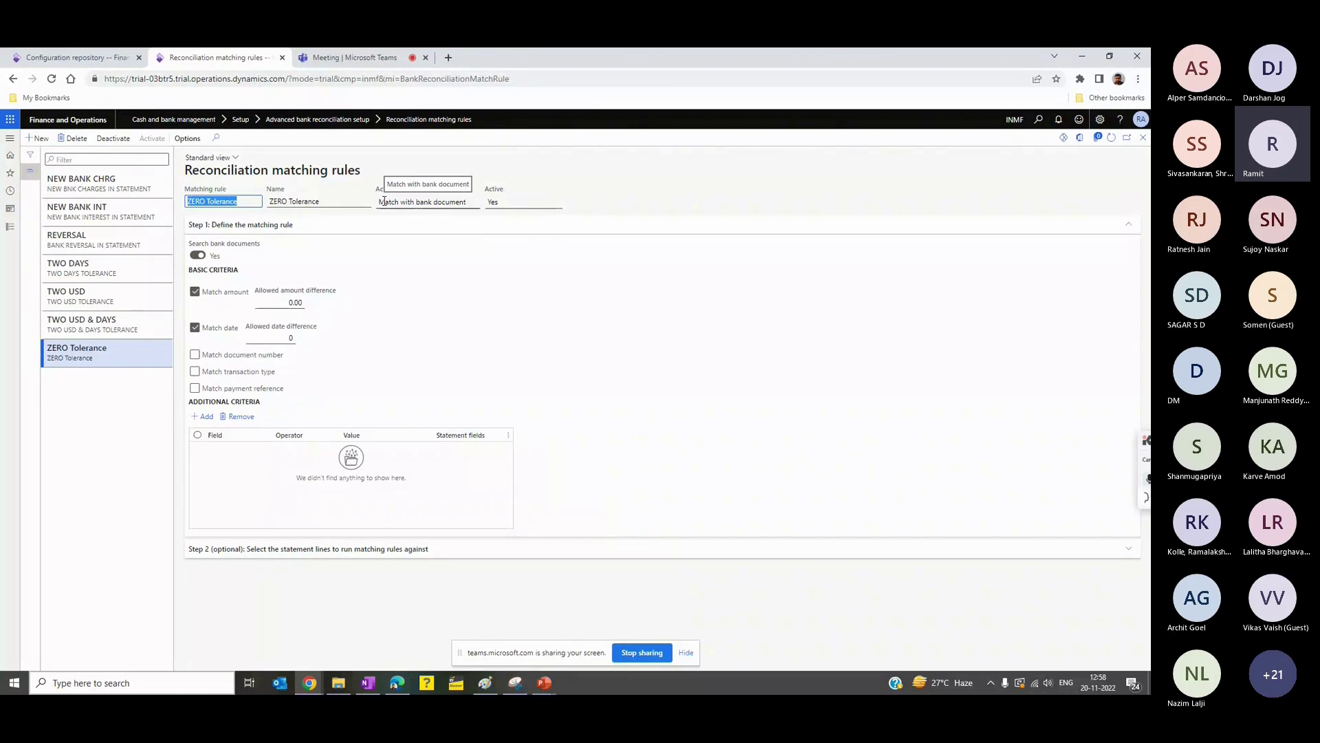
click(420, 202)
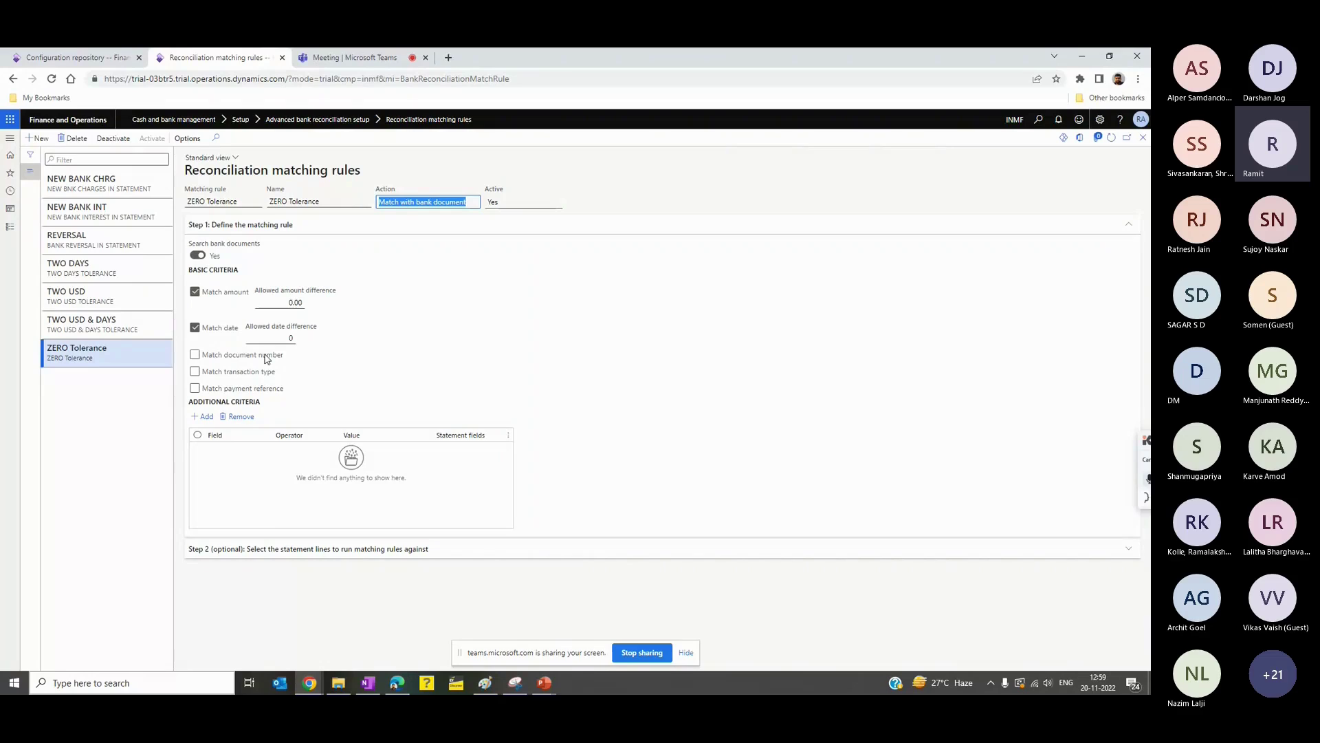
click(444, 315)
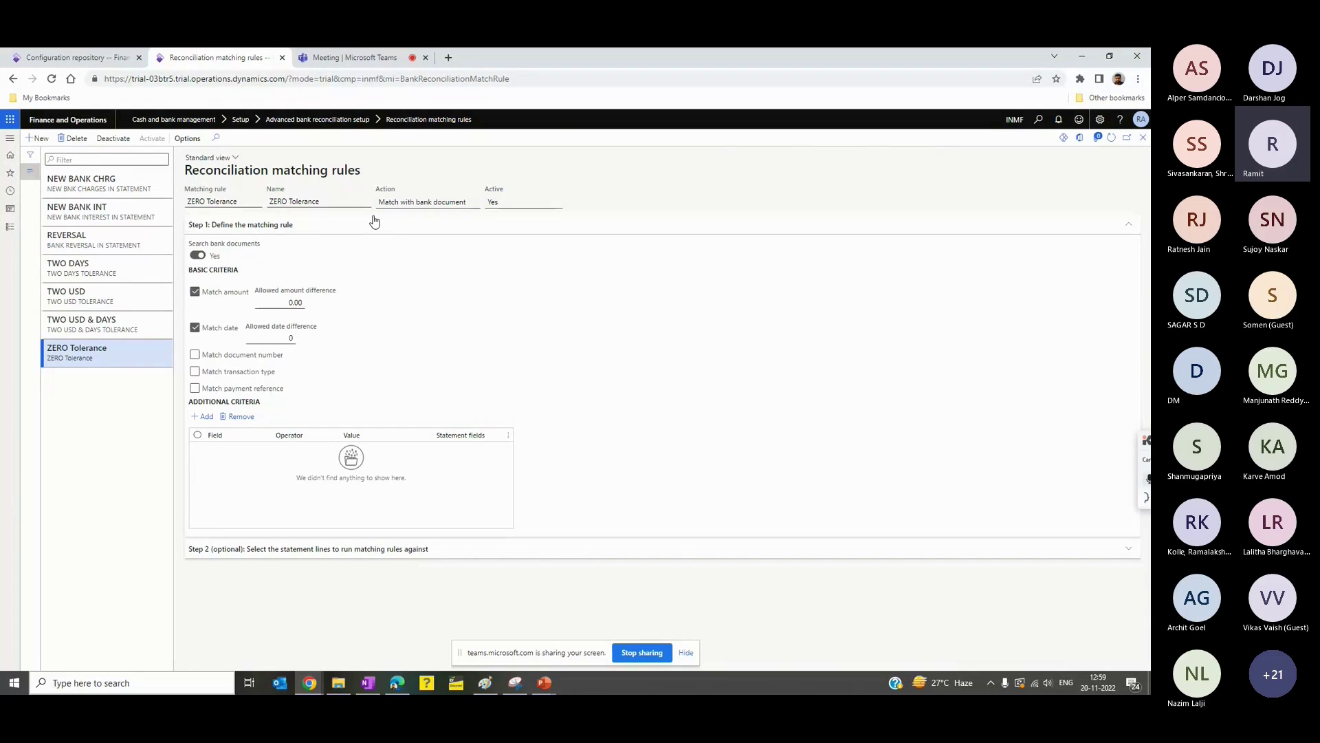
Step: Import MT940_TEST.txt for the HDFC bank account using the MT940 statement format, and validate the imported statement
click(5, 233)
click(360, 272)
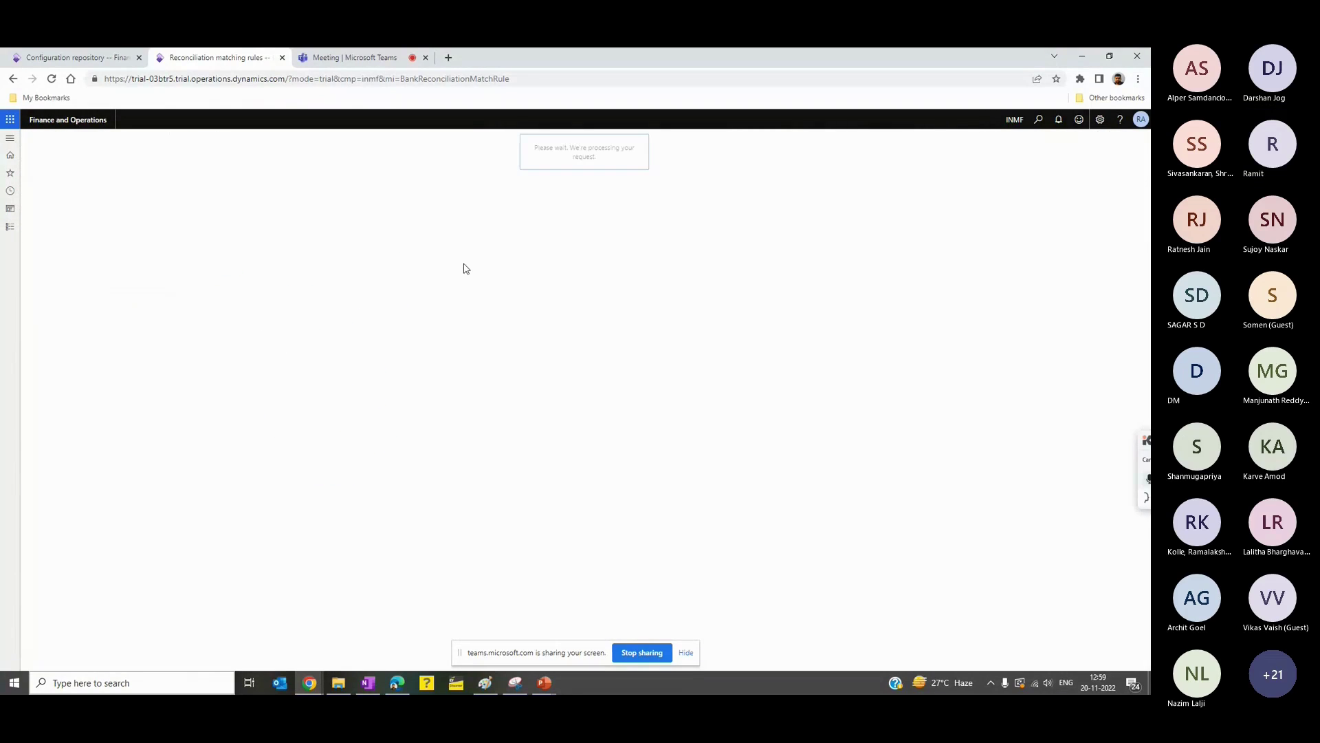
click(50, 166)
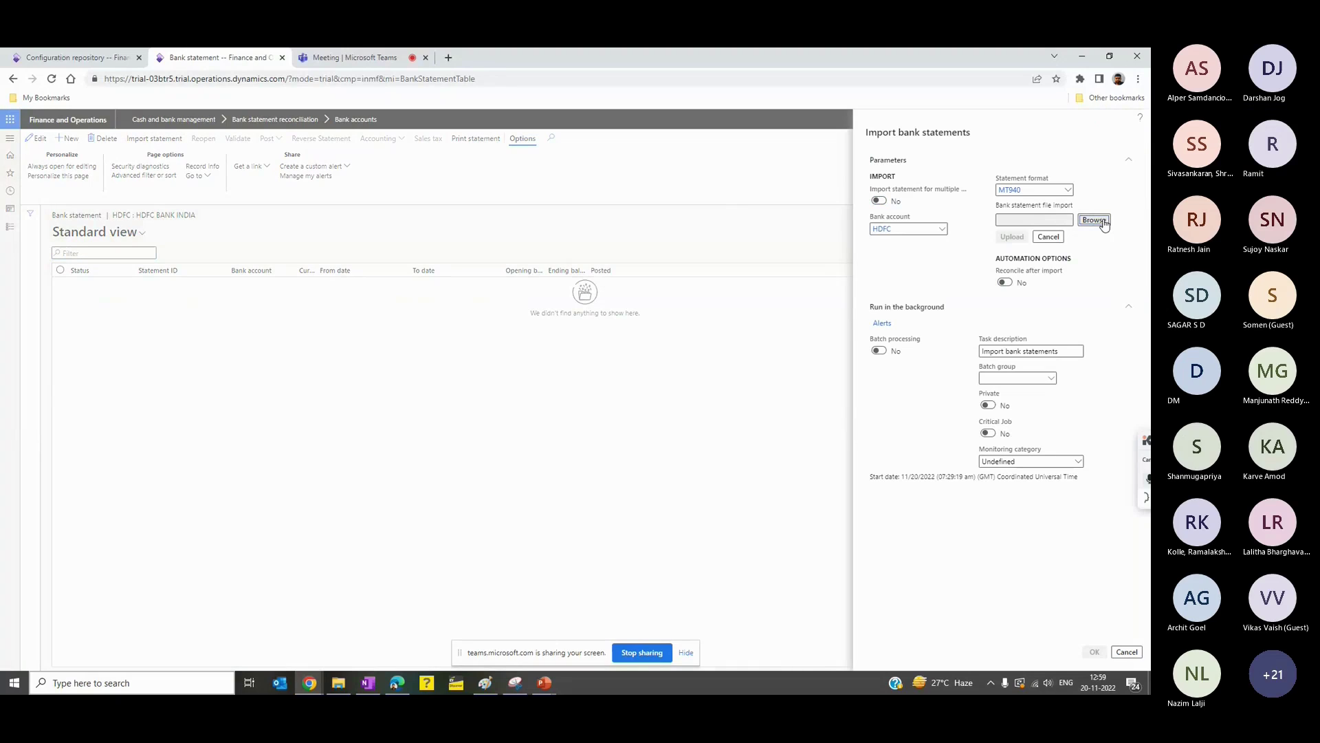
click(1103, 223)
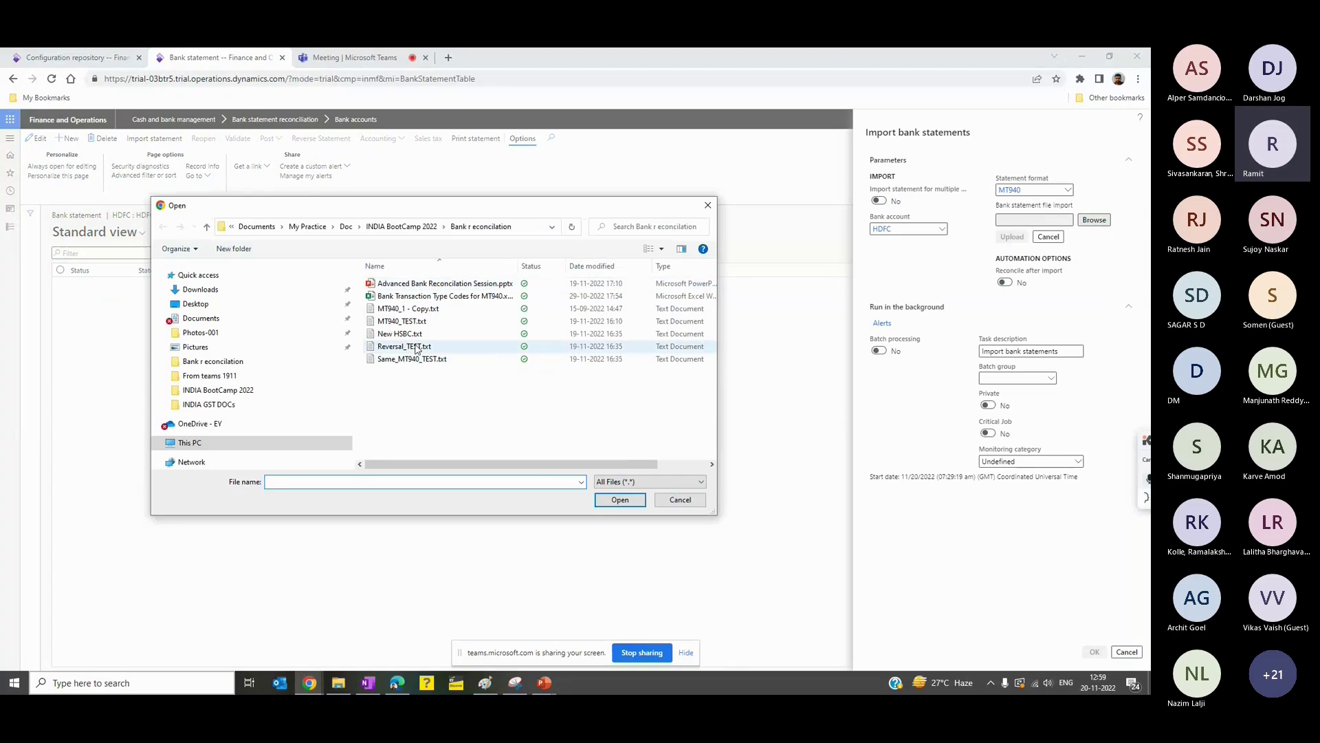
double_click(412, 321)
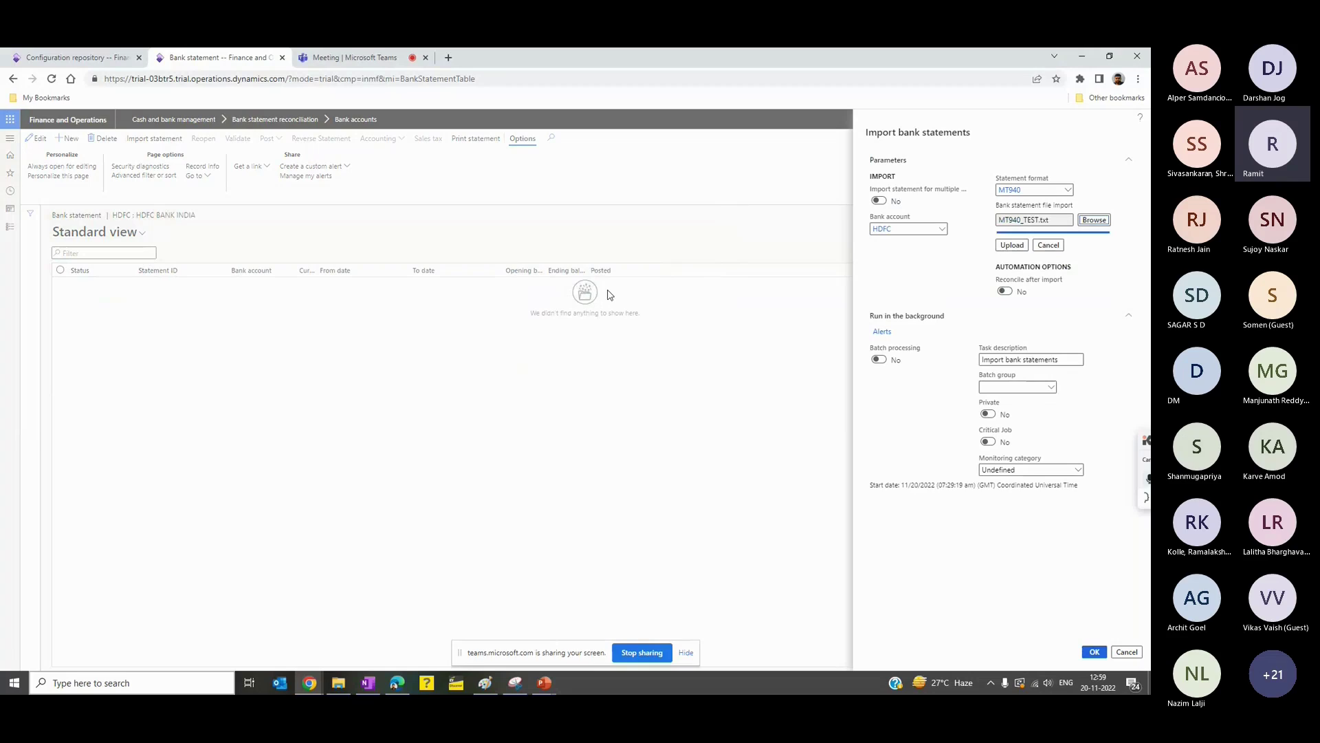
click(1093, 655)
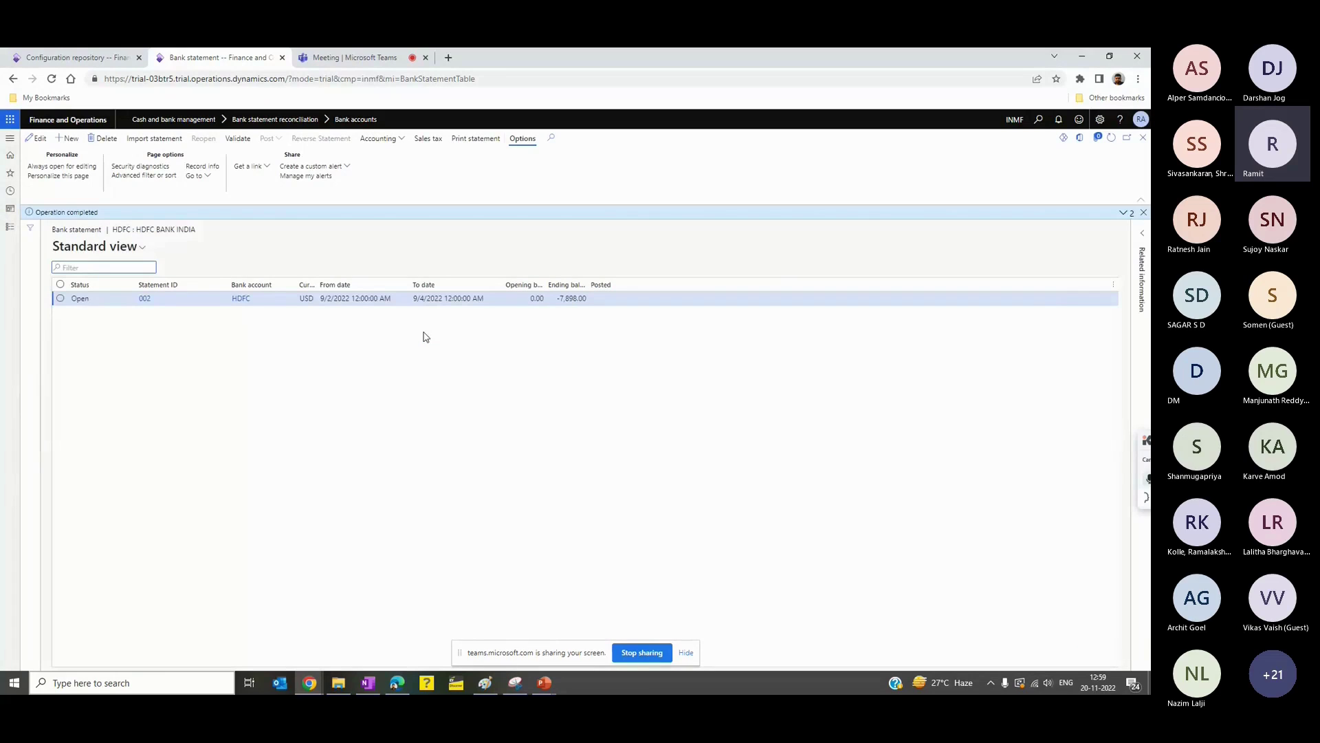
click(440, 300)
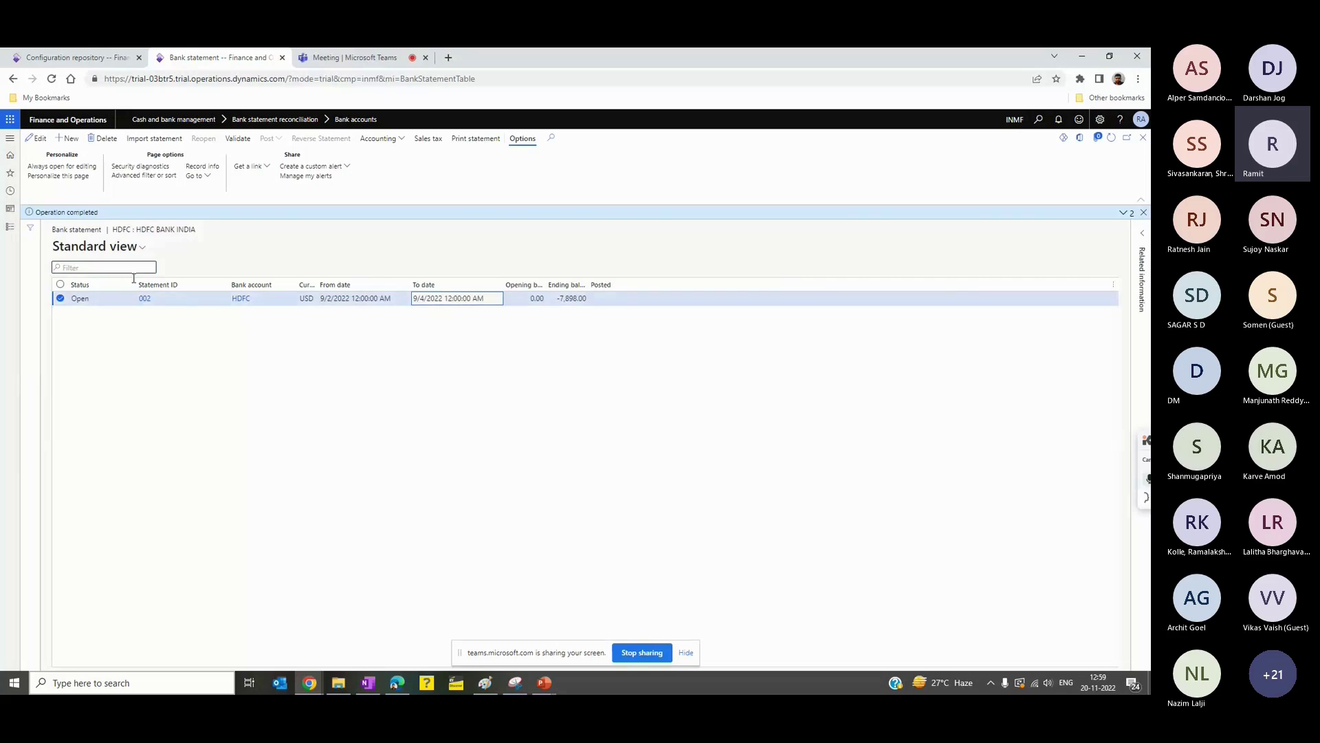
click(238, 139)
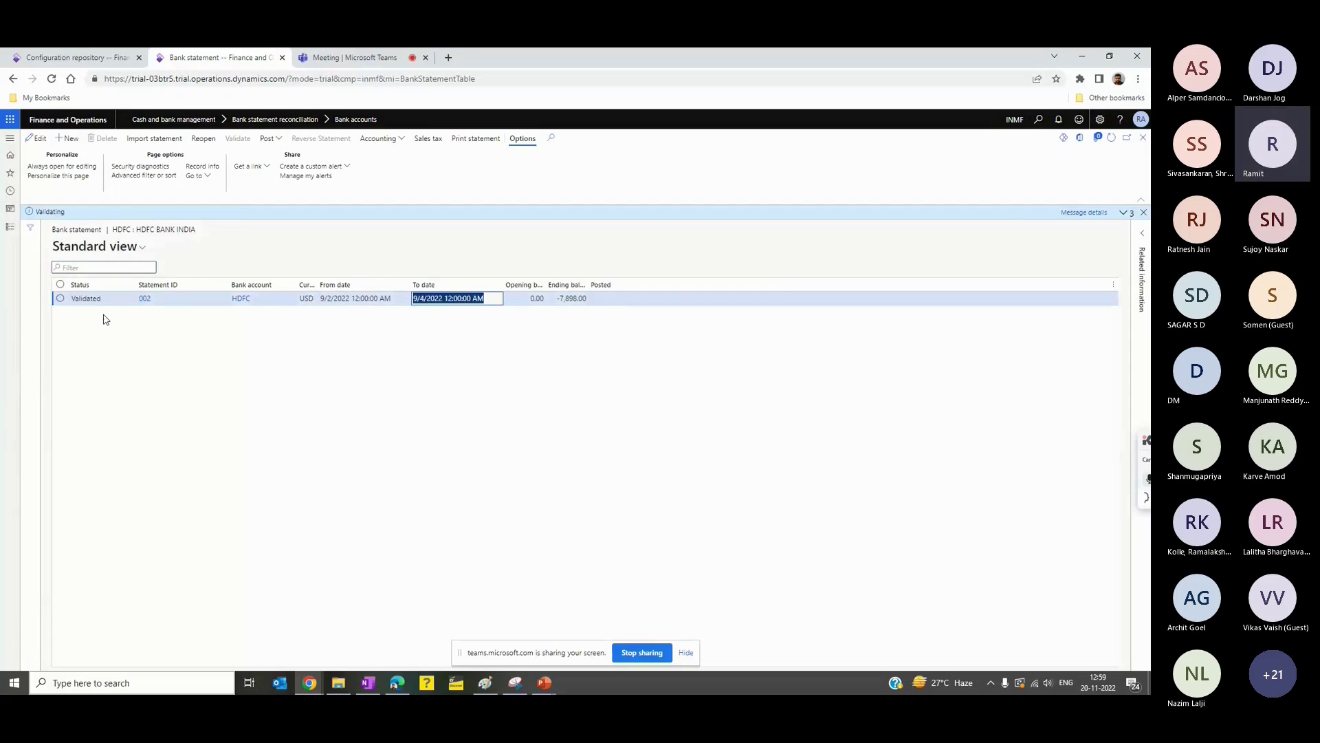
Step: Create a bank reconciliation for the HDFC bank account and open its worksheet
click(9, 229)
click(527, 268)
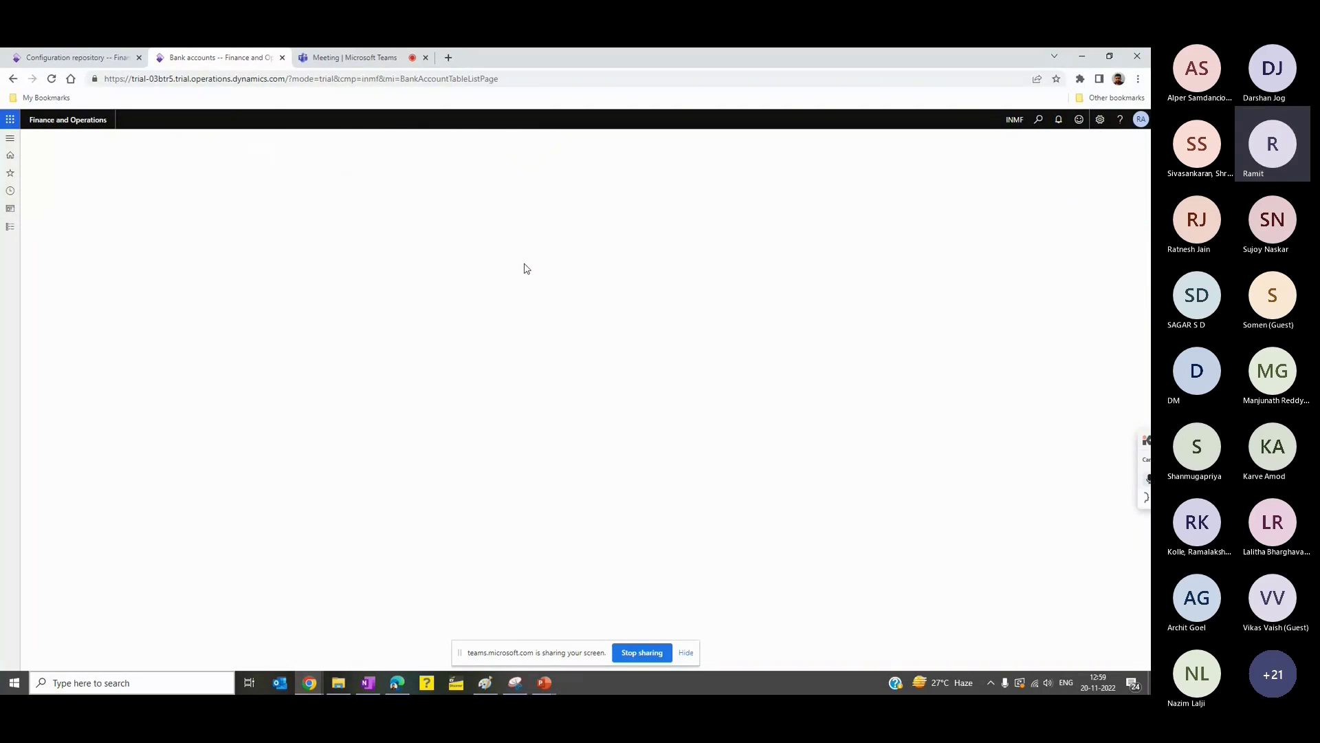
click(72, 138)
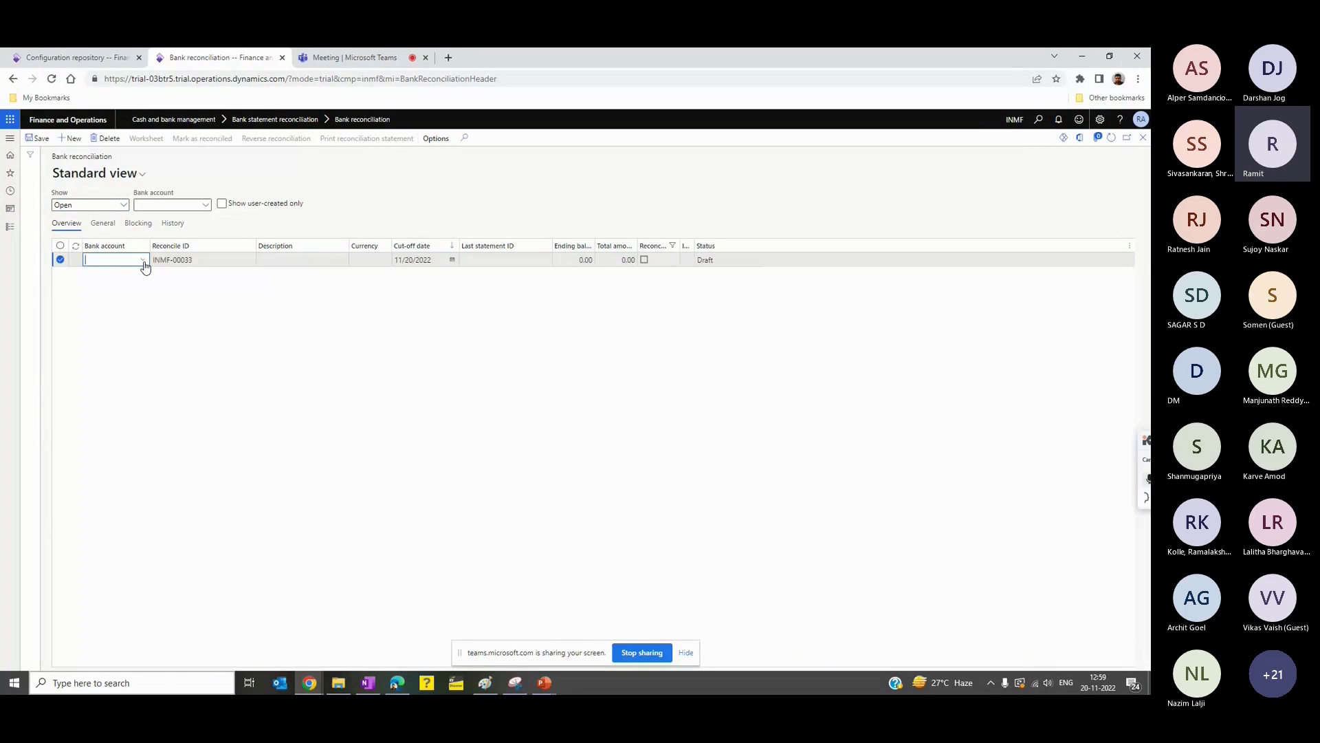
click(143, 260)
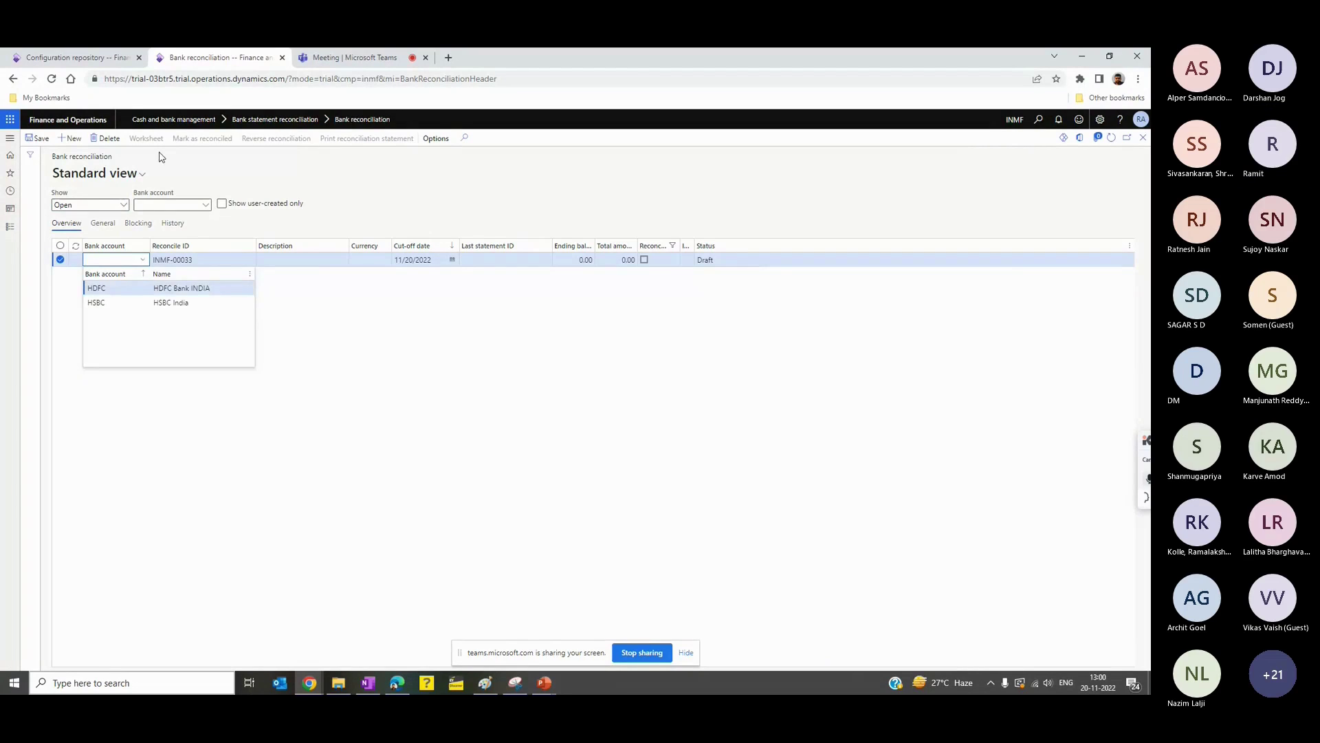
click(138, 289)
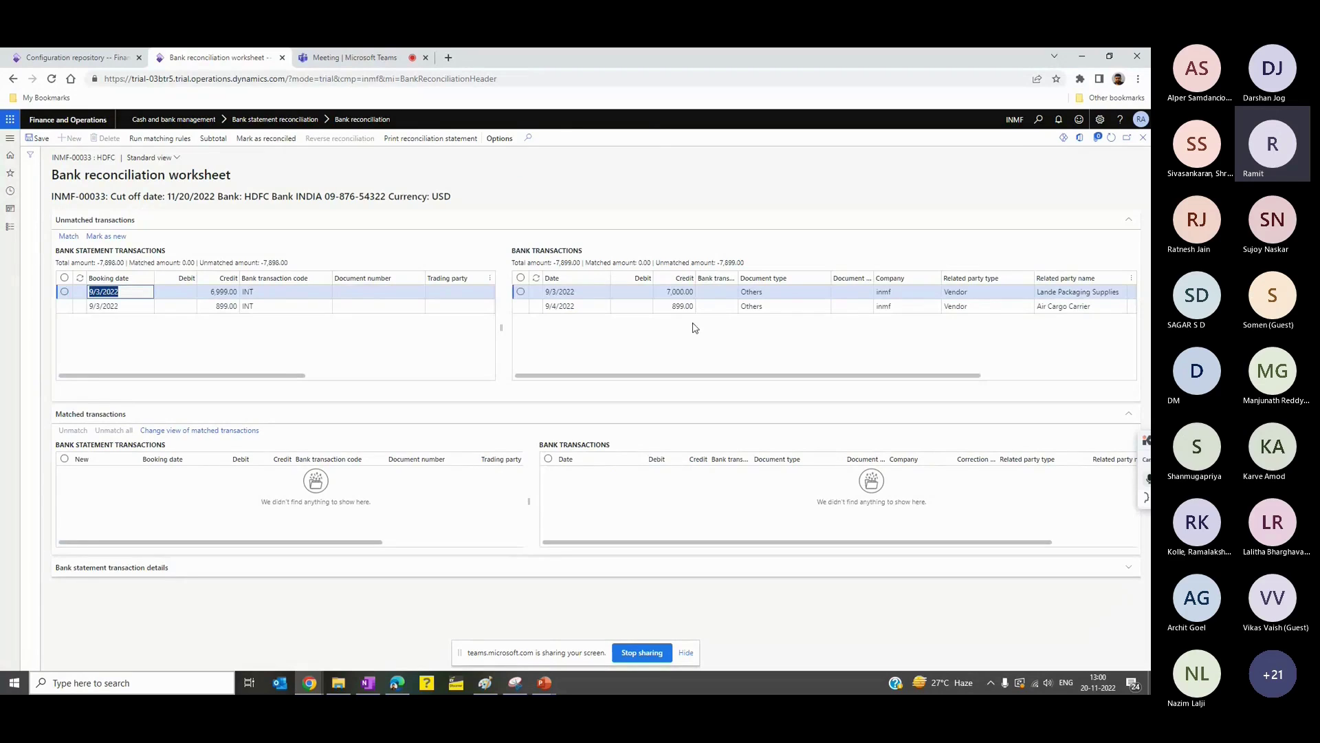
Step: Compare the dates and credit amounts of the unmatched bank statement lines with the bank transactions in the worksheet
drag(584, 263, 515, 251)
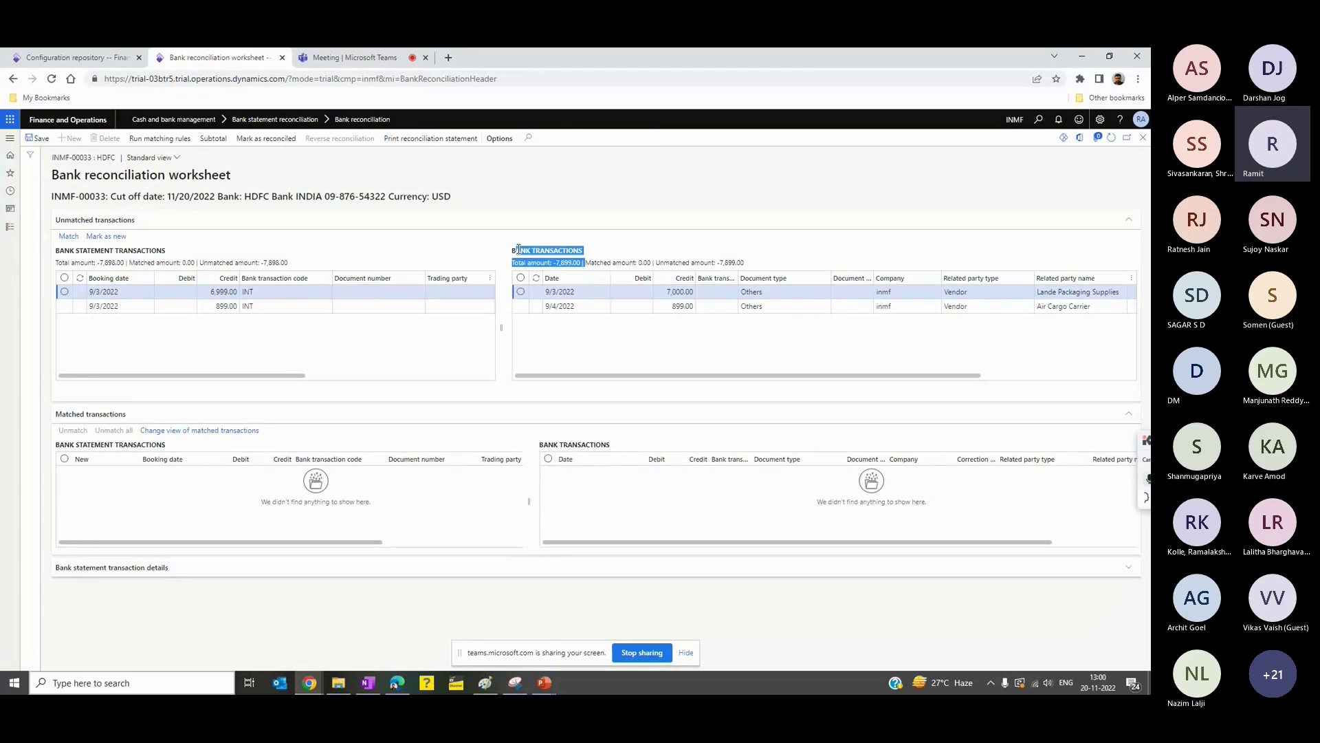
click(591, 292)
click(696, 293)
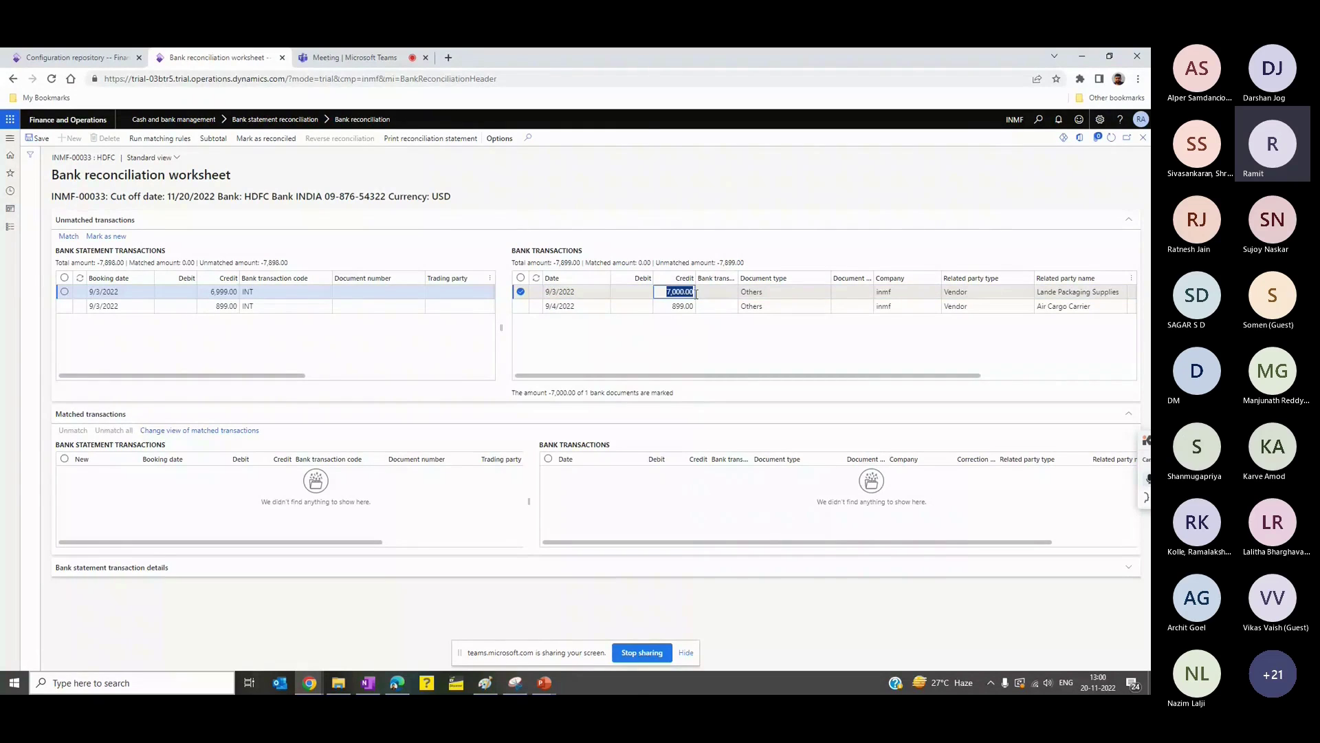
click(175, 296)
click(234, 292)
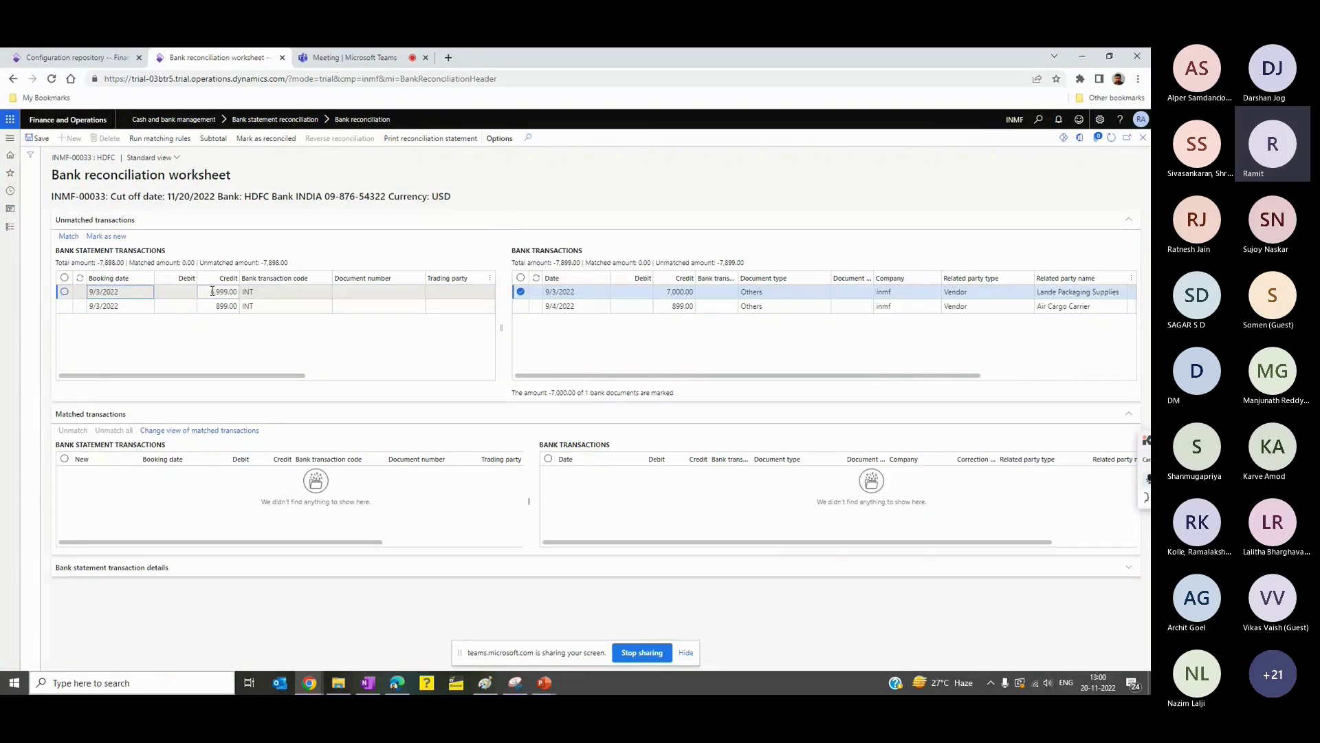
click(660, 294)
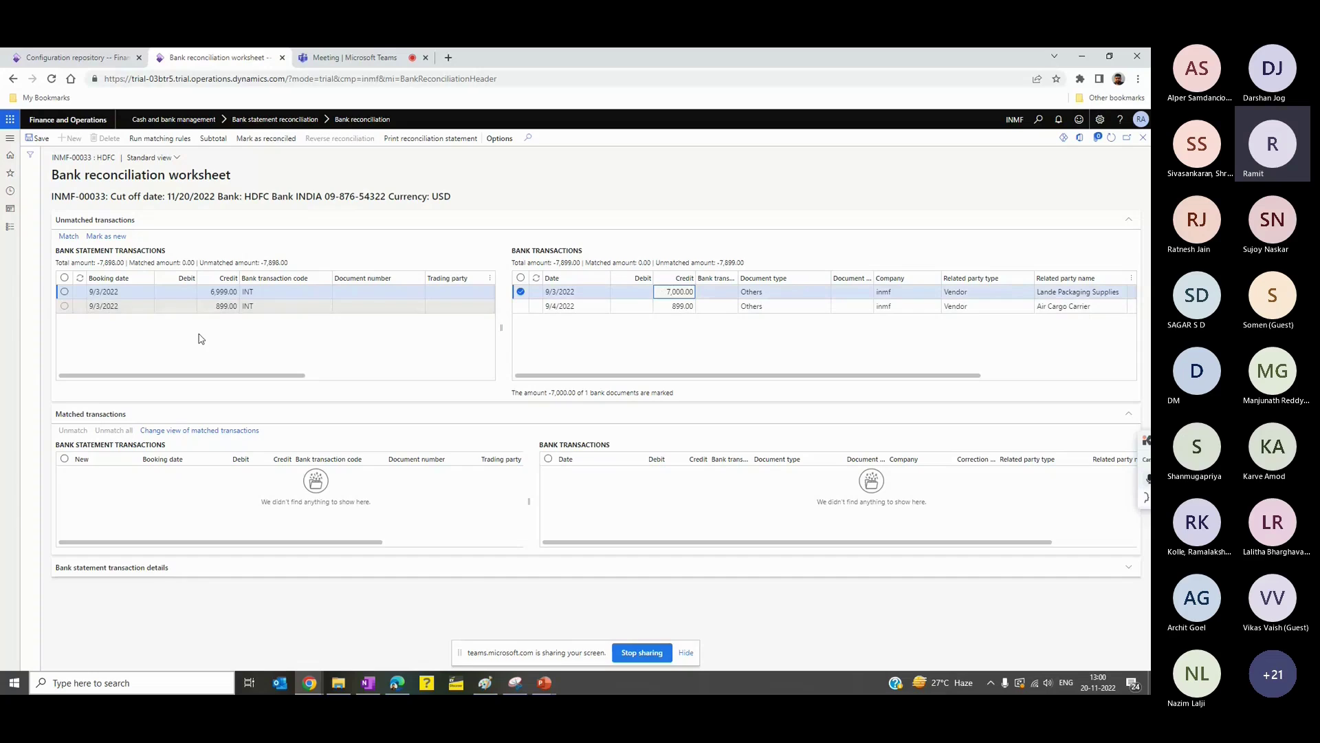
Step: Open the reconciliation matching rules and review the allowed amount and date differences of the TWO USD & DAYS rule
click(13, 231)
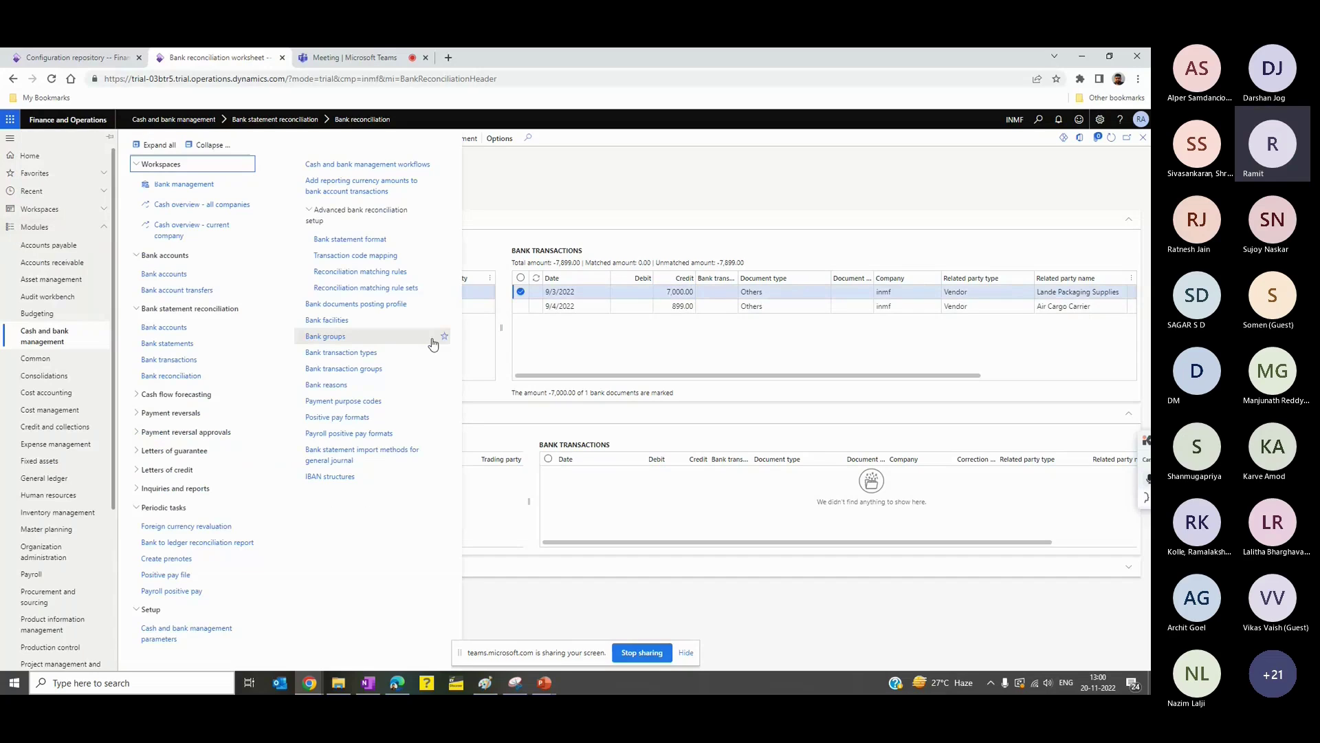
click(377, 275)
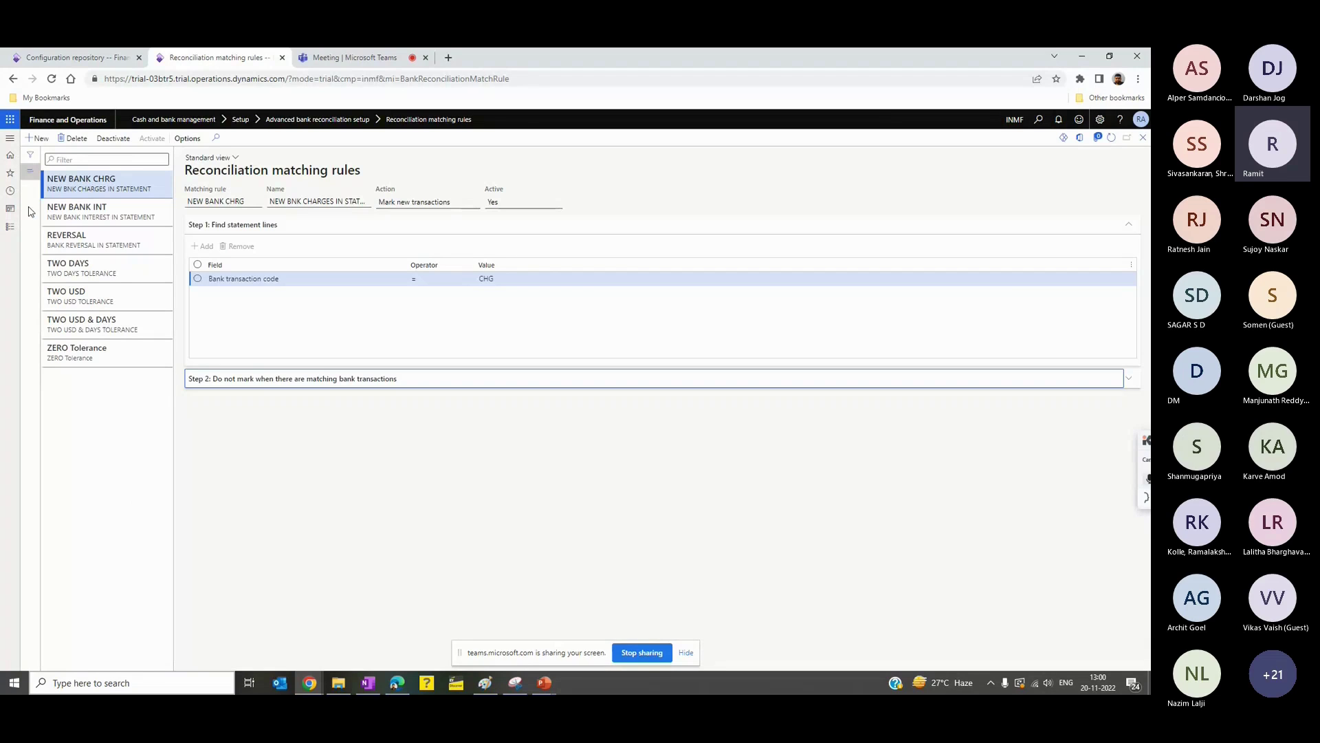
click(78, 351)
click(100, 327)
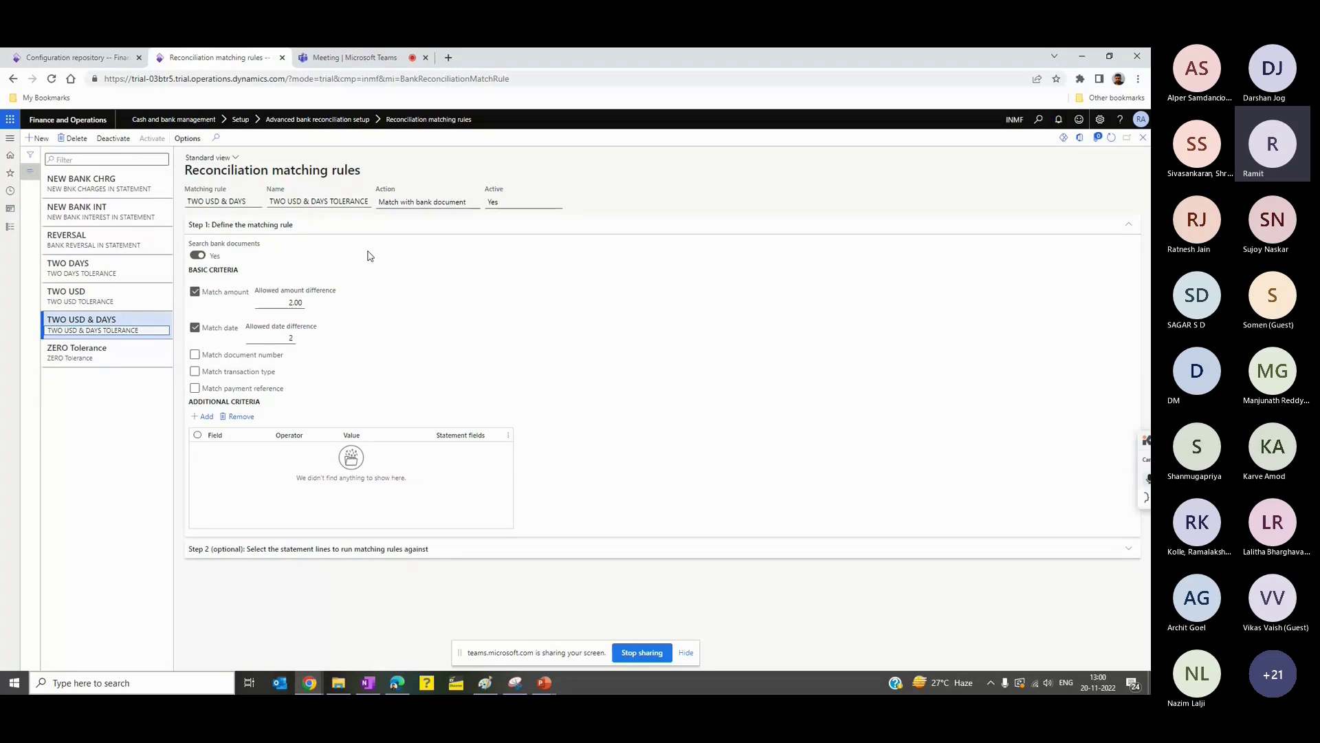
click(273, 301)
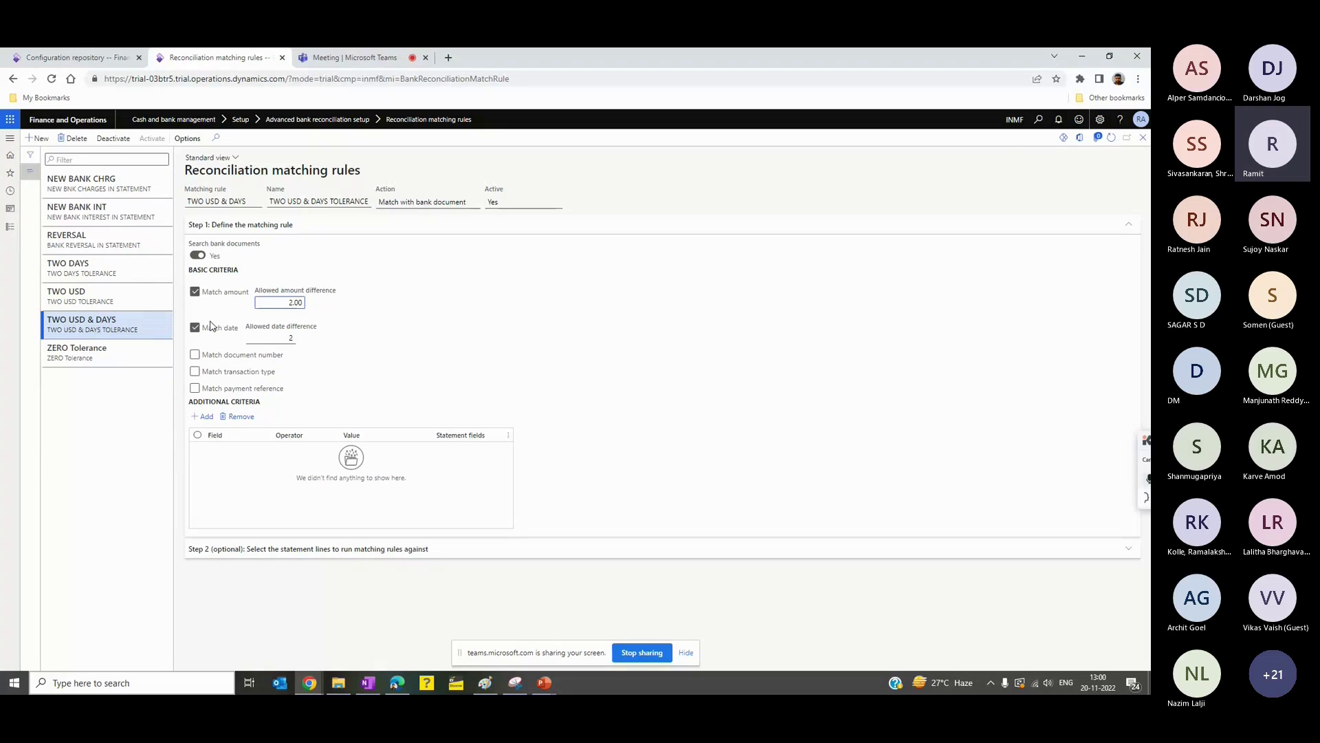
drag(246, 327, 307, 331)
Step: Return to the HDFC reconciliation worksheet and compare the amounts and dates of its unmatched statement lines with the bank transactions
click(8, 226)
click(413, 305)
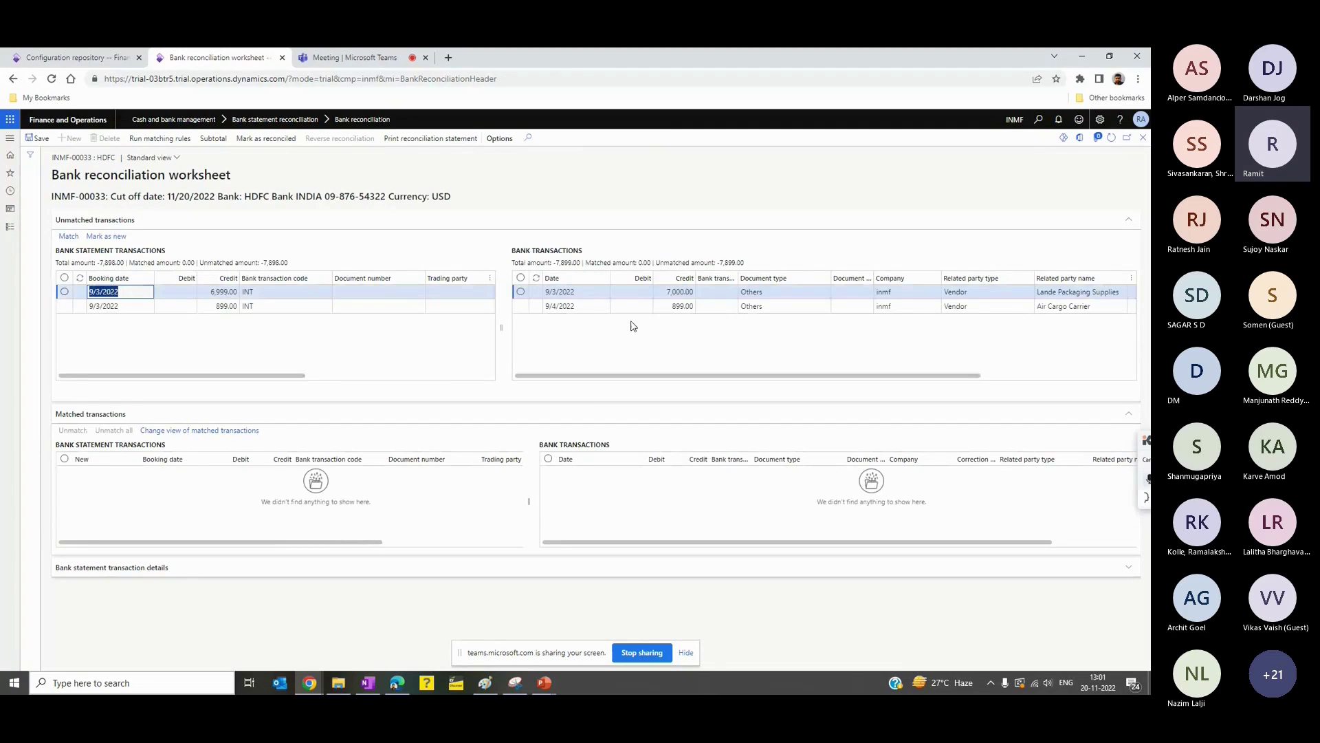
click(694, 292)
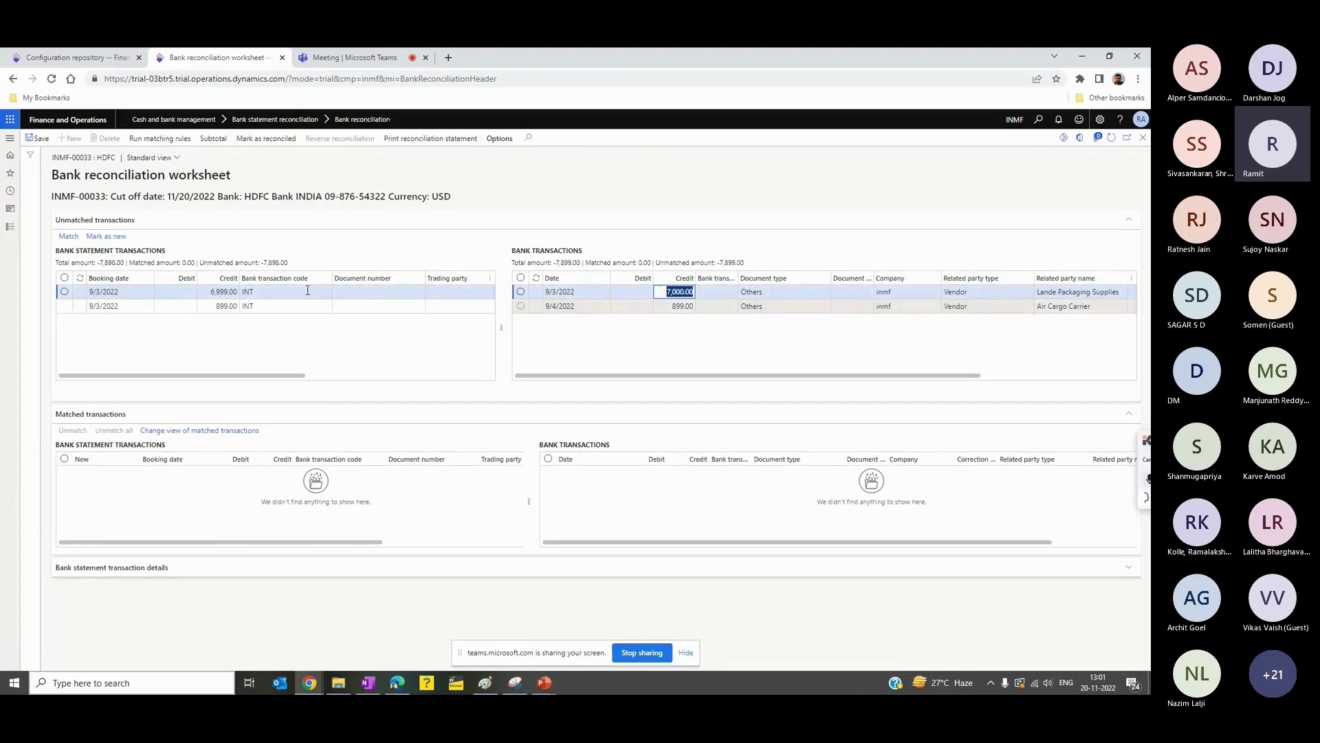
click(217, 306)
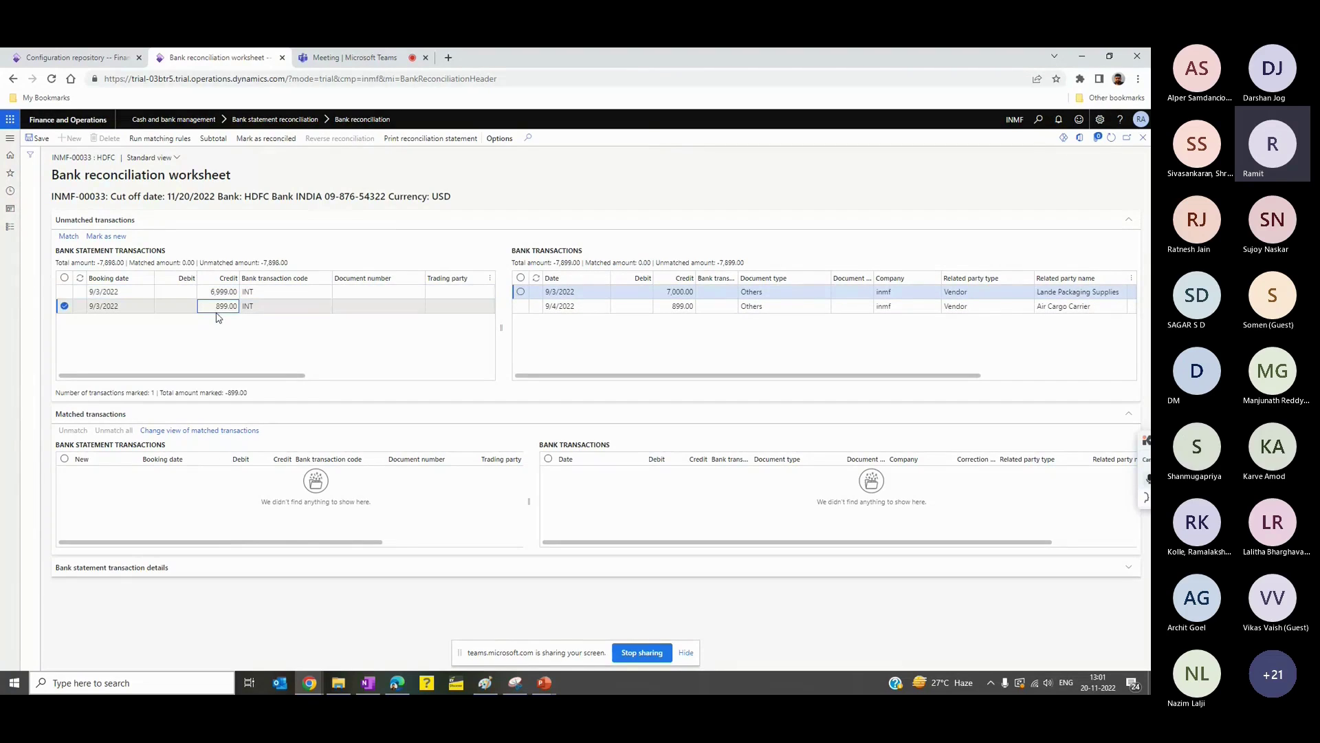
click(691, 307)
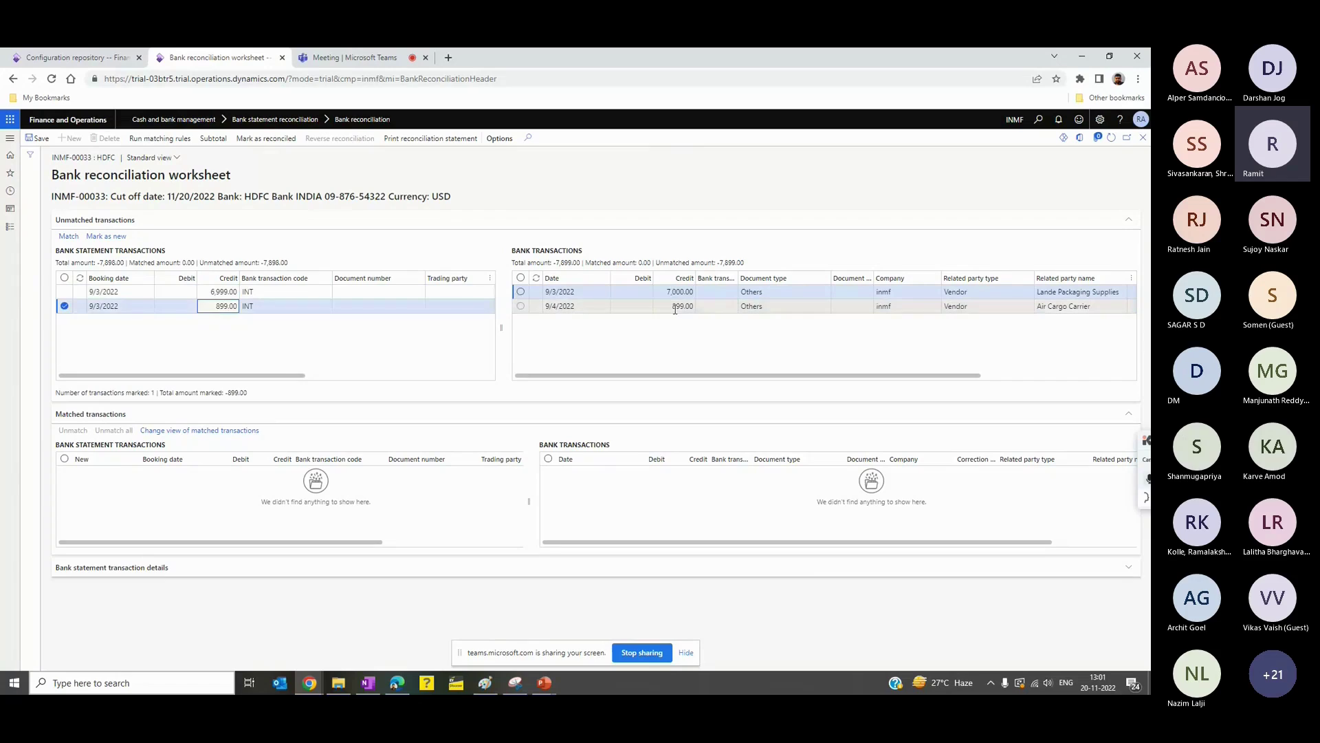
click(134, 306)
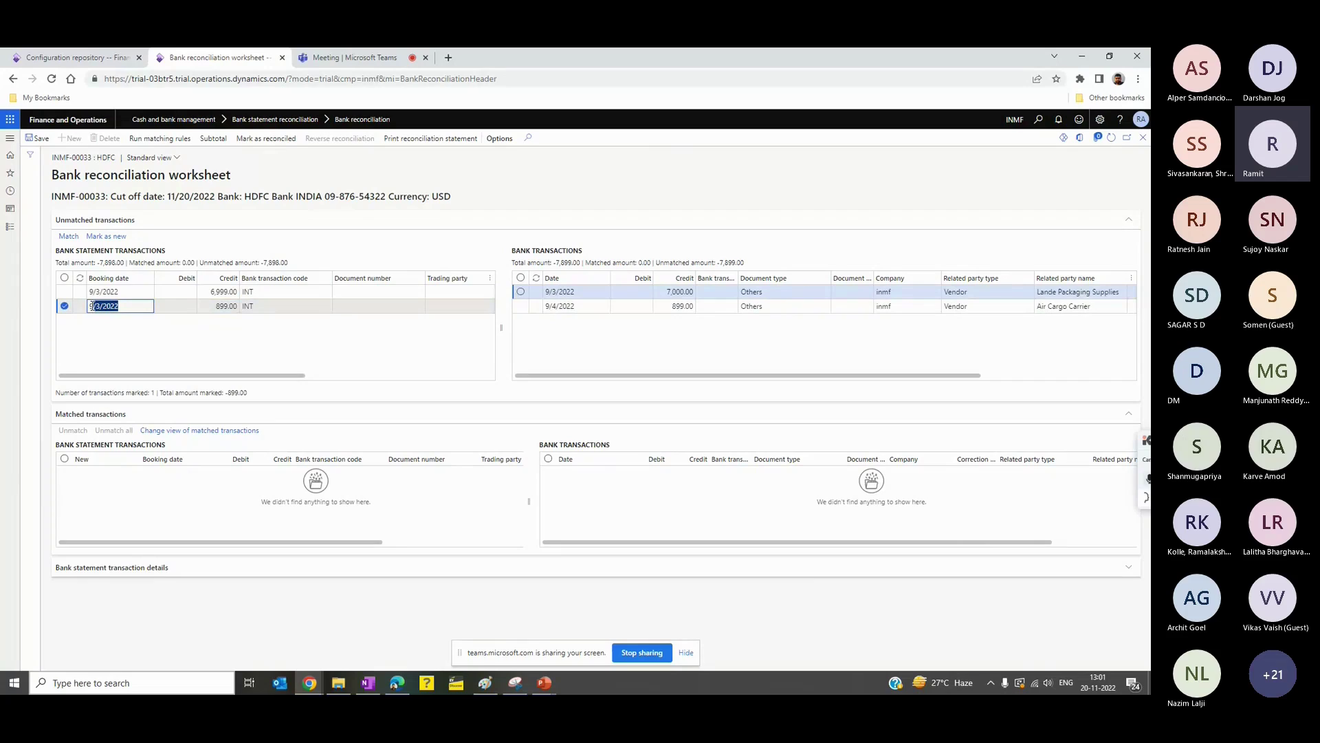
click(598, 309)
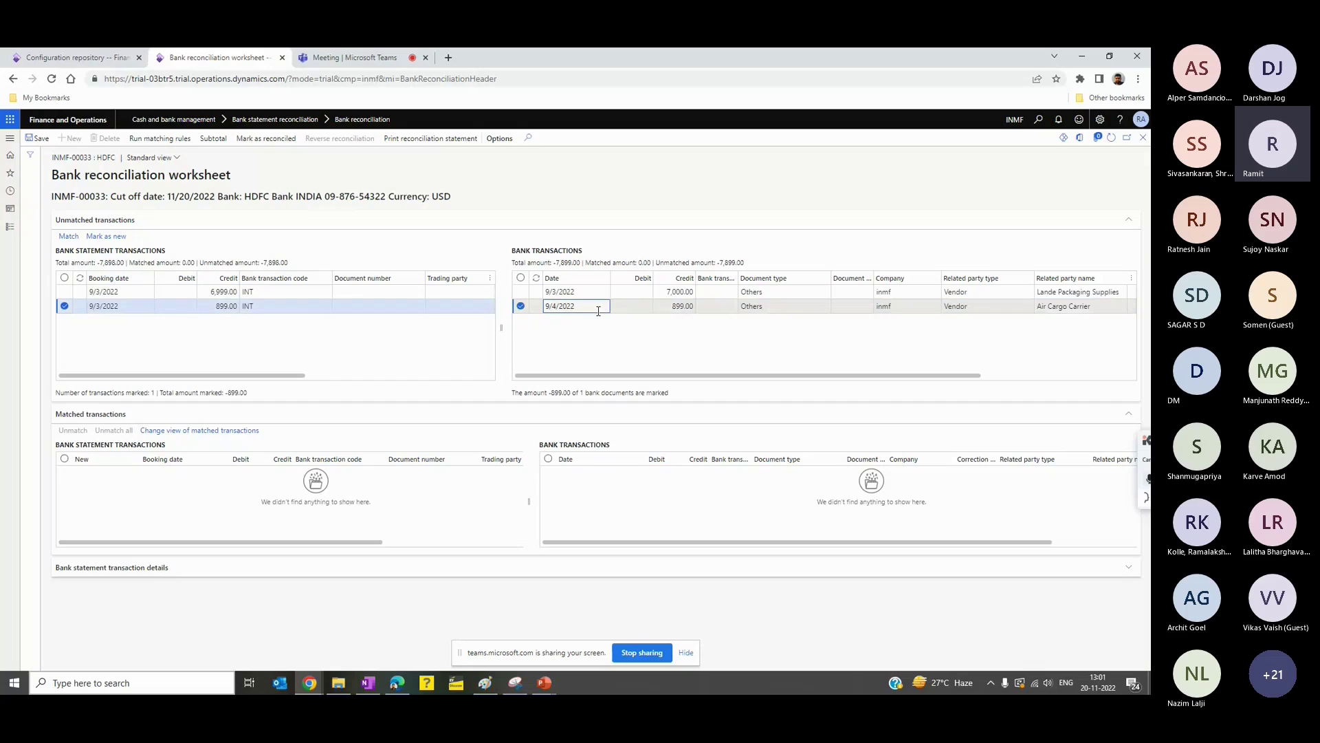
click(633, 296)
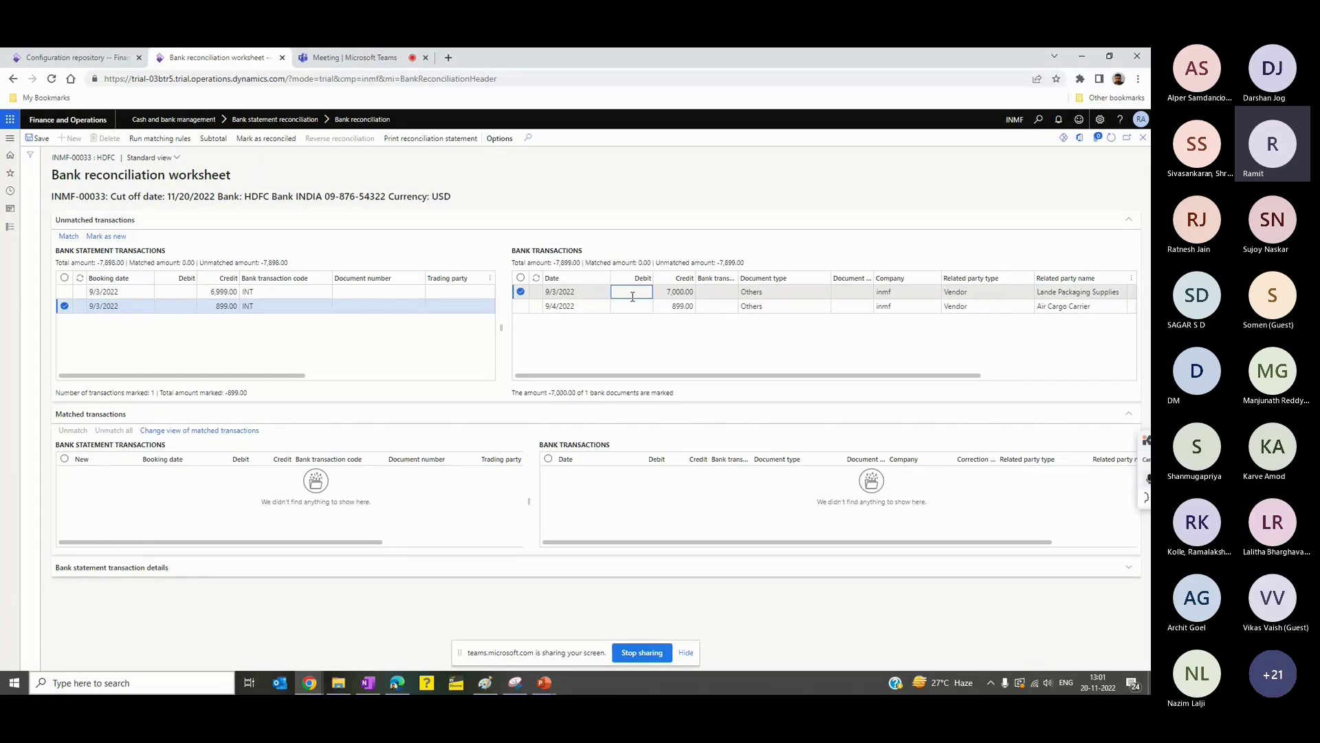
Step: Review the allowed date difference in the bank reconciliation parameters, and the reconciliation settings of the HDFC bank account
click(10, 226)
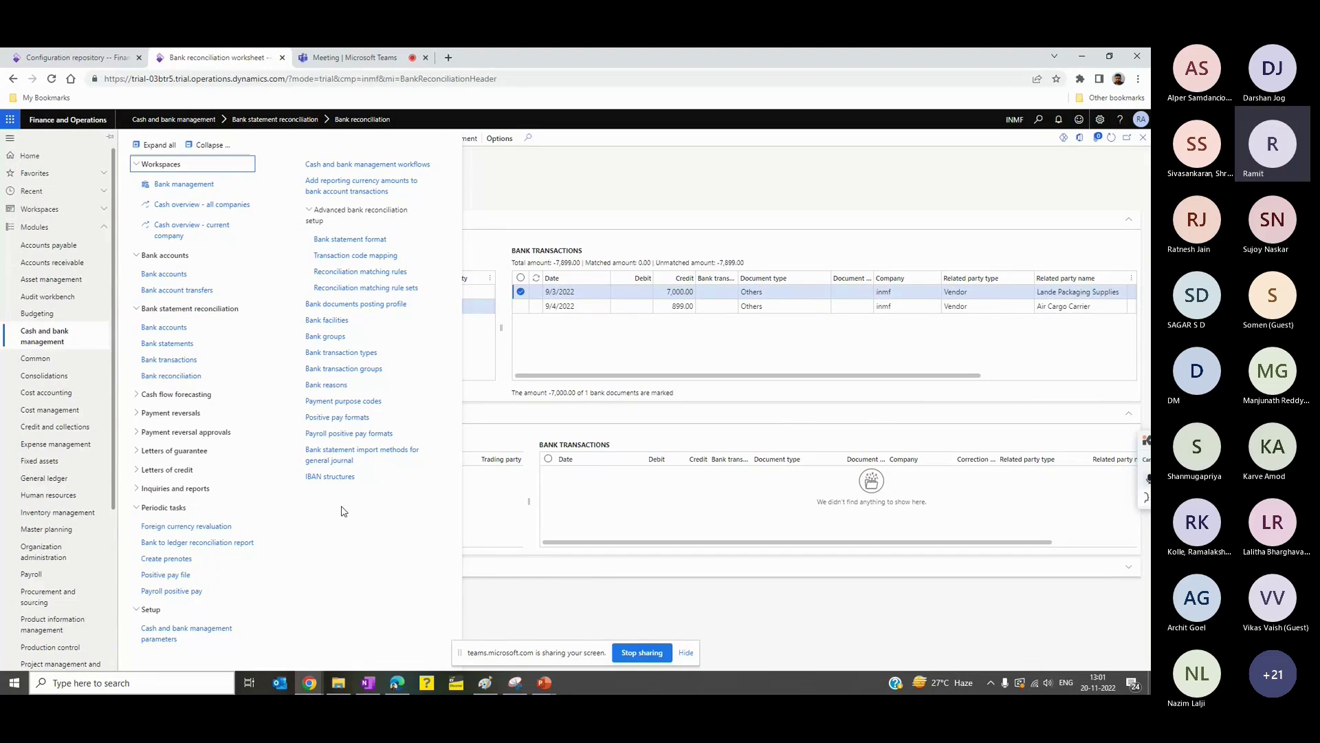
click(182, 628)
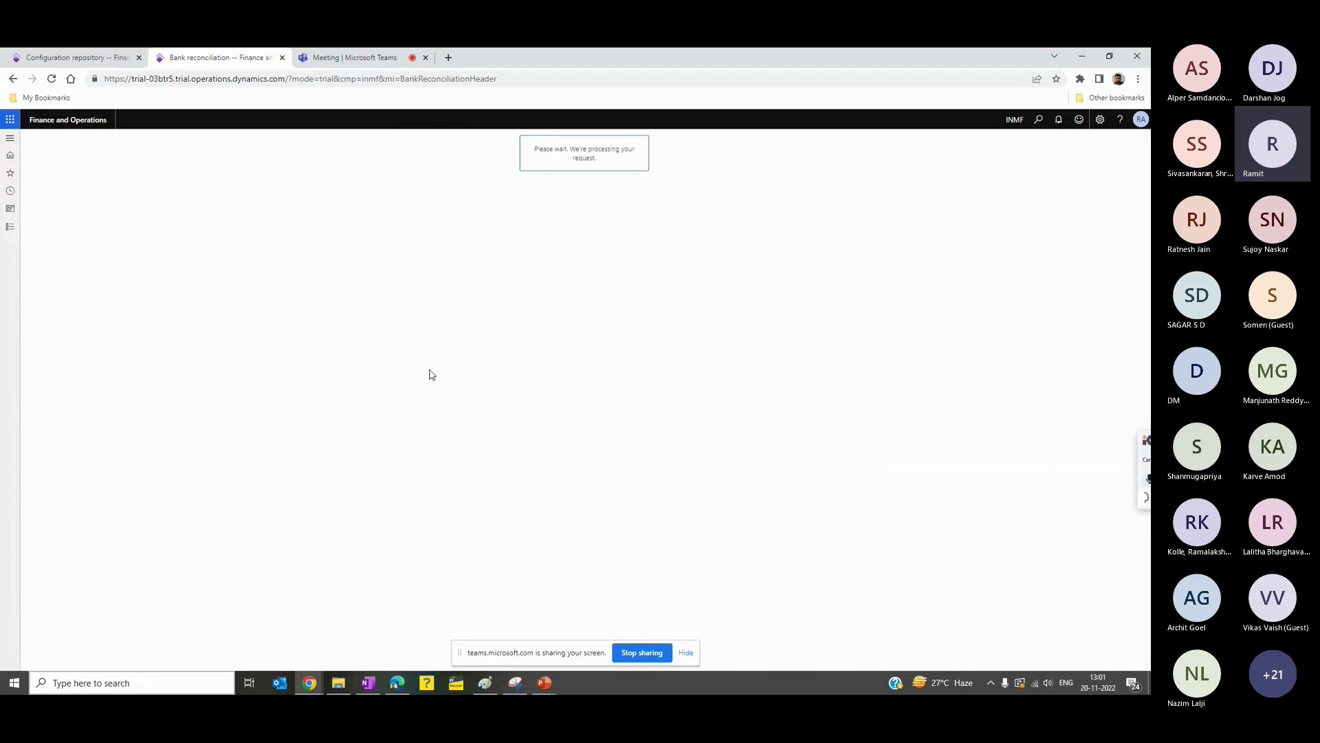
click(86, 227)
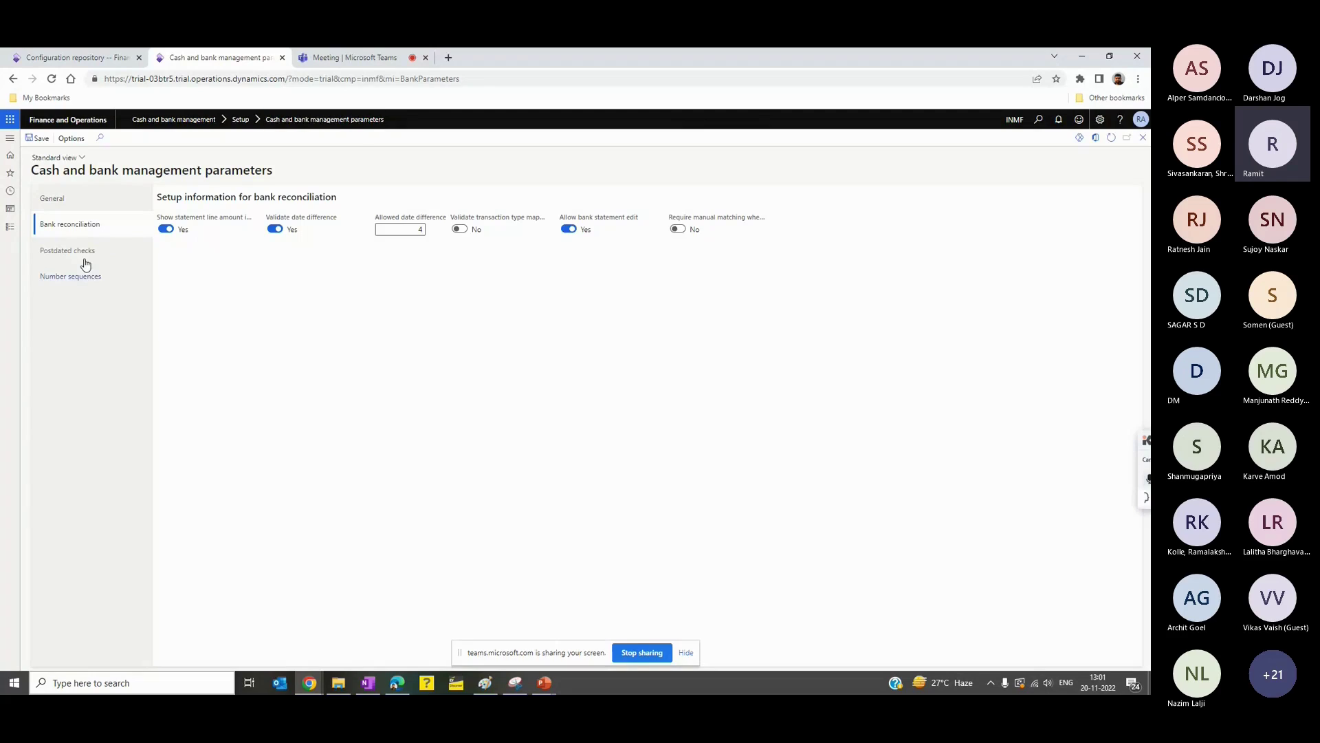
drag(377, 217, 442, 221)
click(416, 245)
click(180, 275)
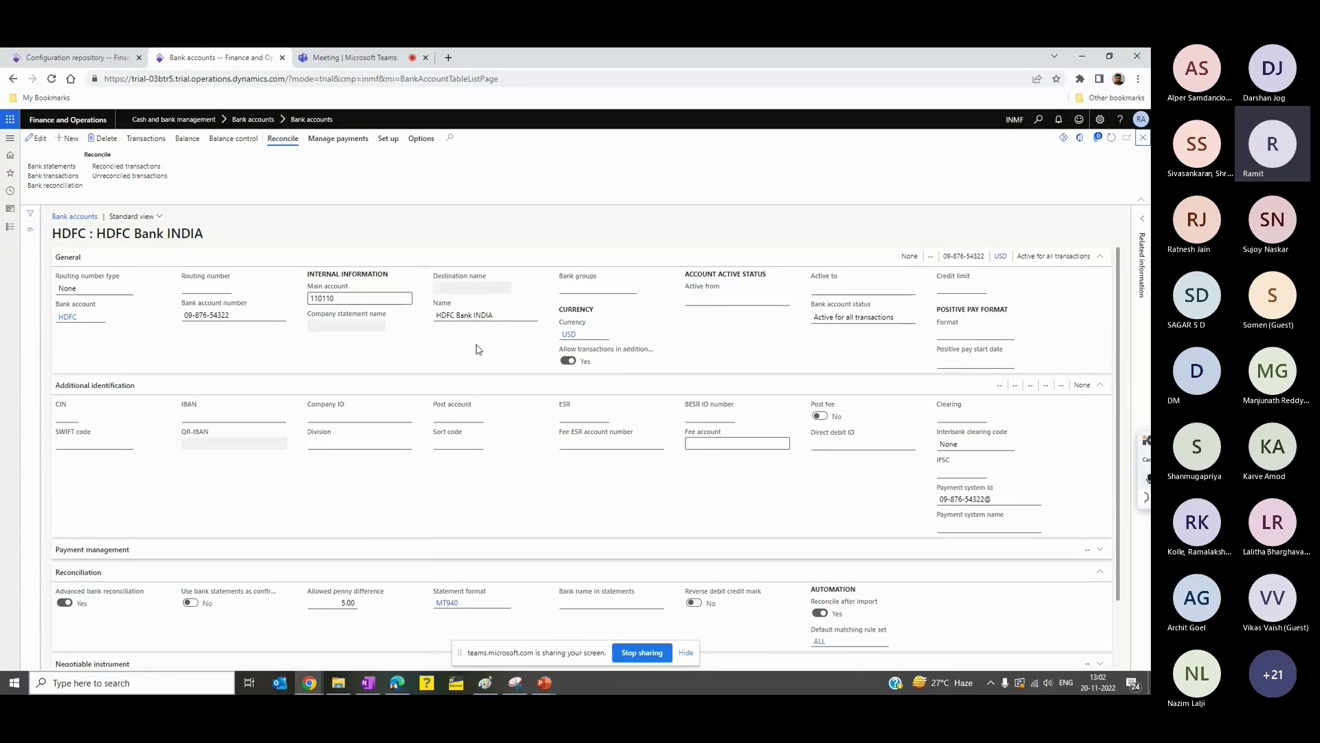
key(Escape)
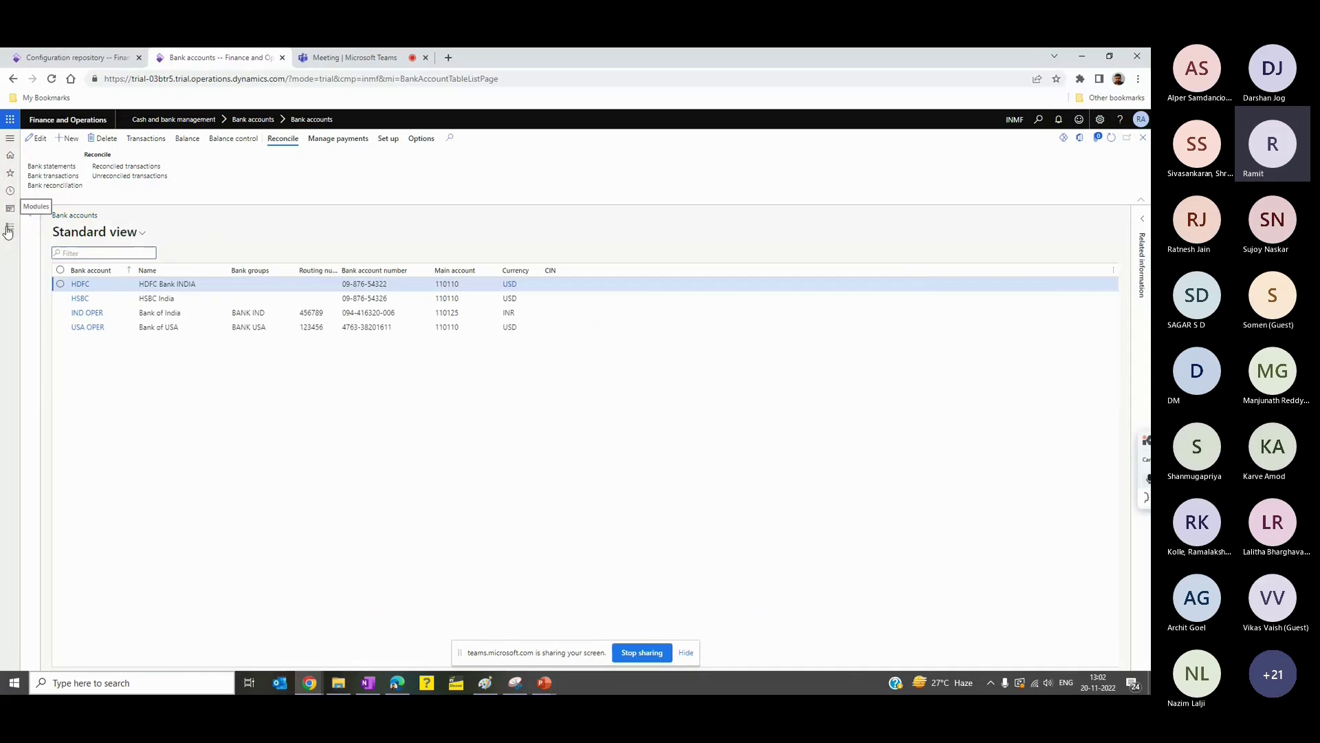
Step: Reopen the HDFC reconciliation worksheet, run the TWO USD & DAYS matching rule, and check the matched transactions
click(8, 229)
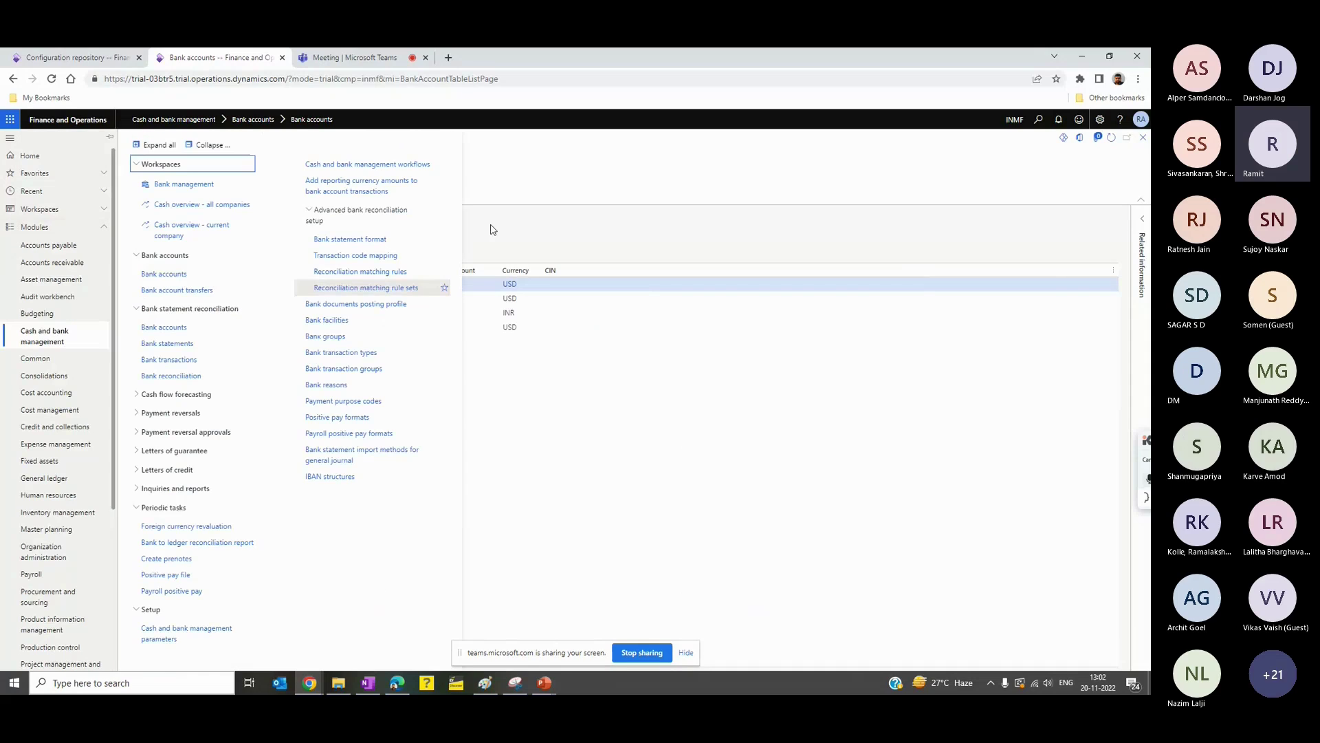
click(189, 377)
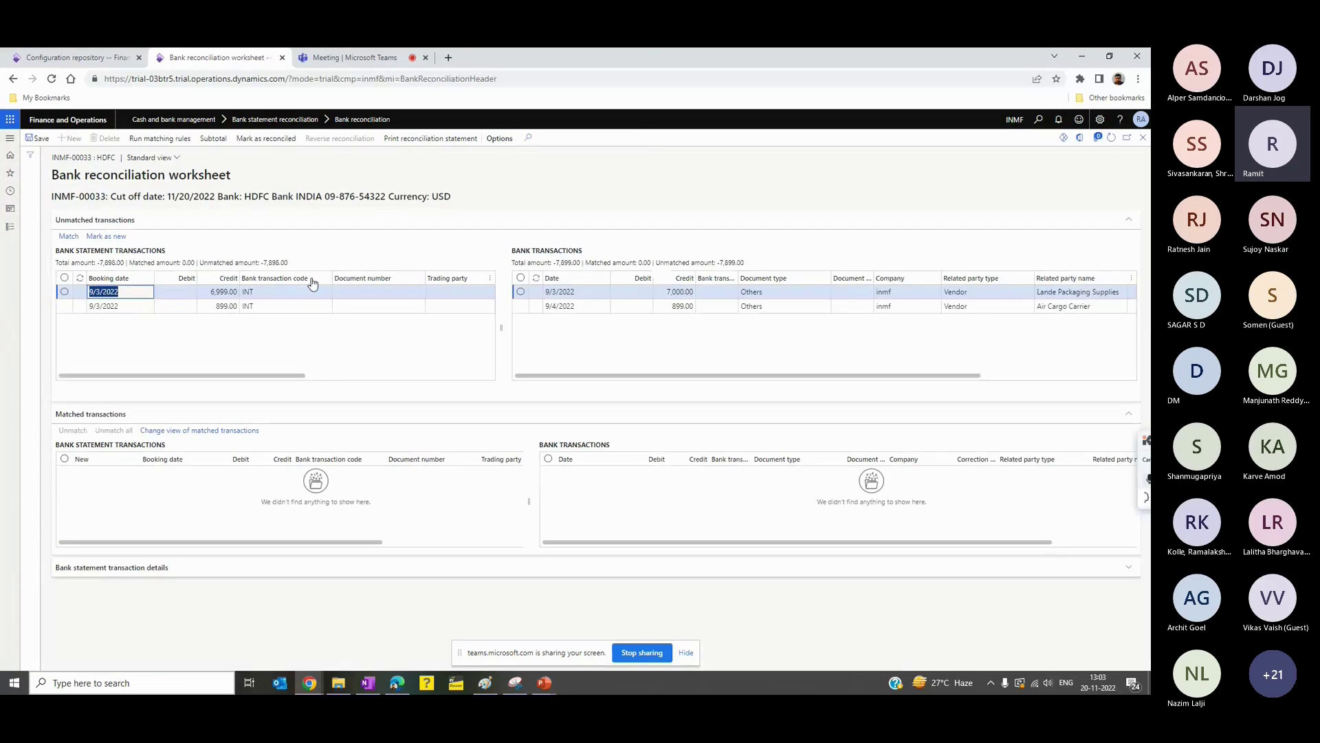
click(64, 292)
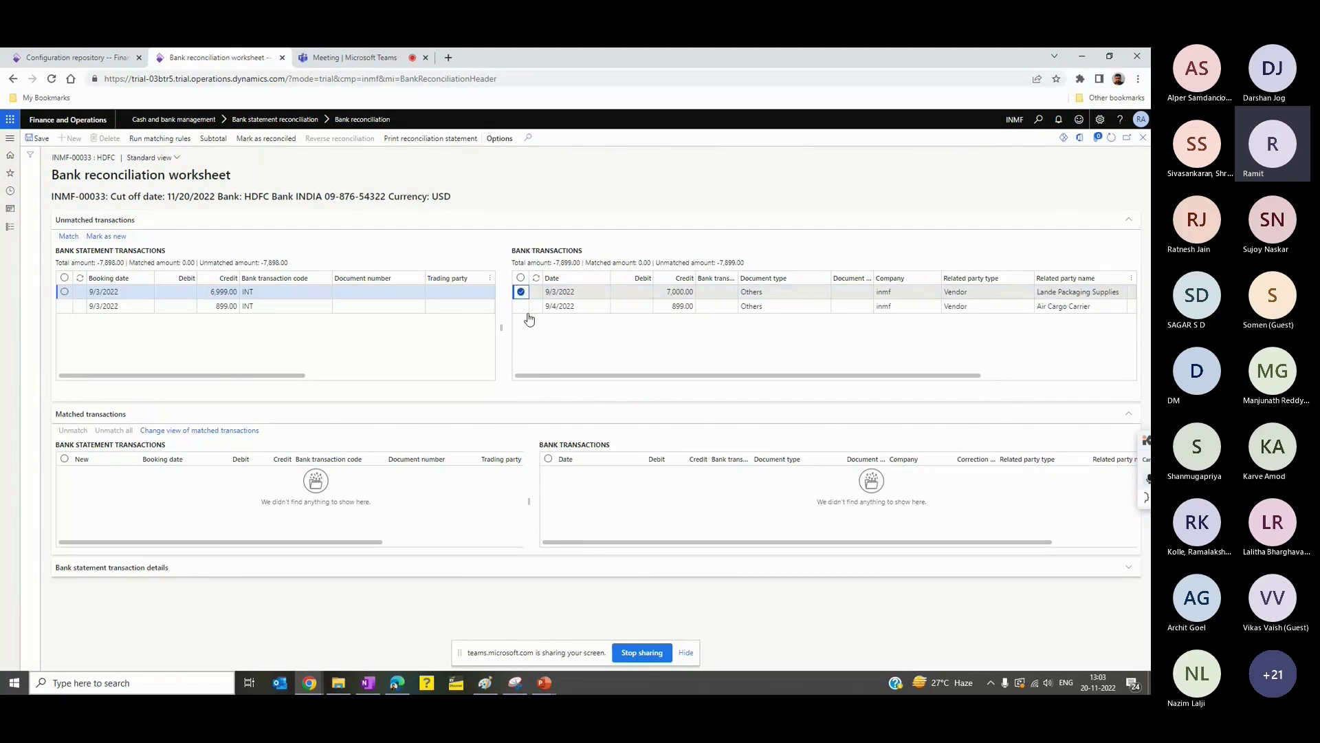
click(521, 292)
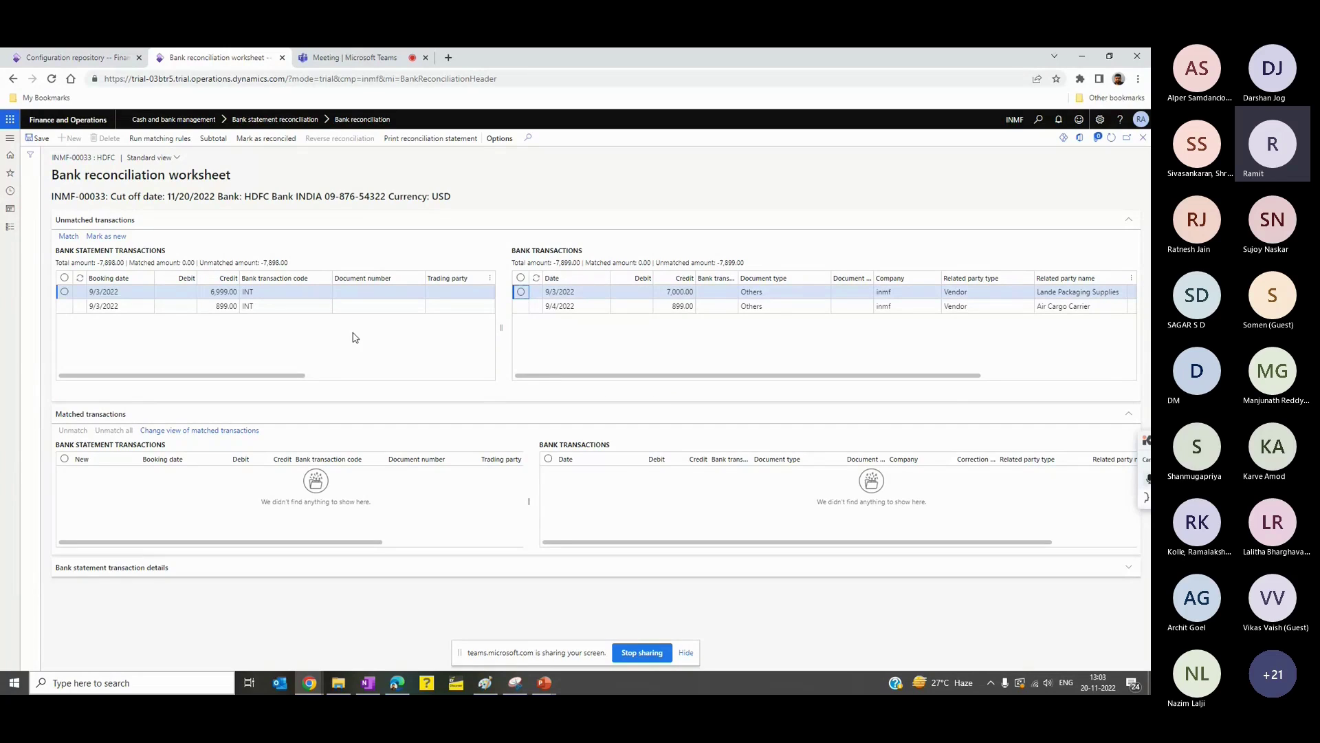
click(160, 139)
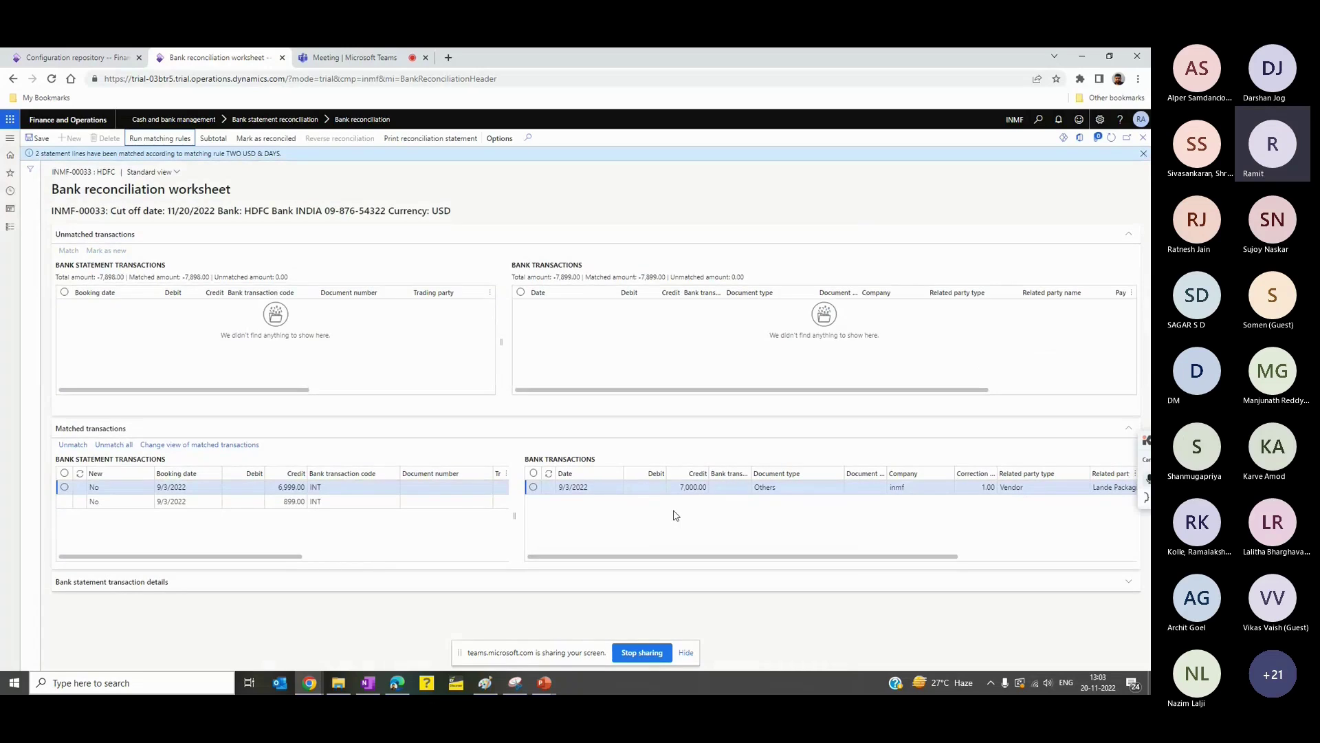
click(594, 492)
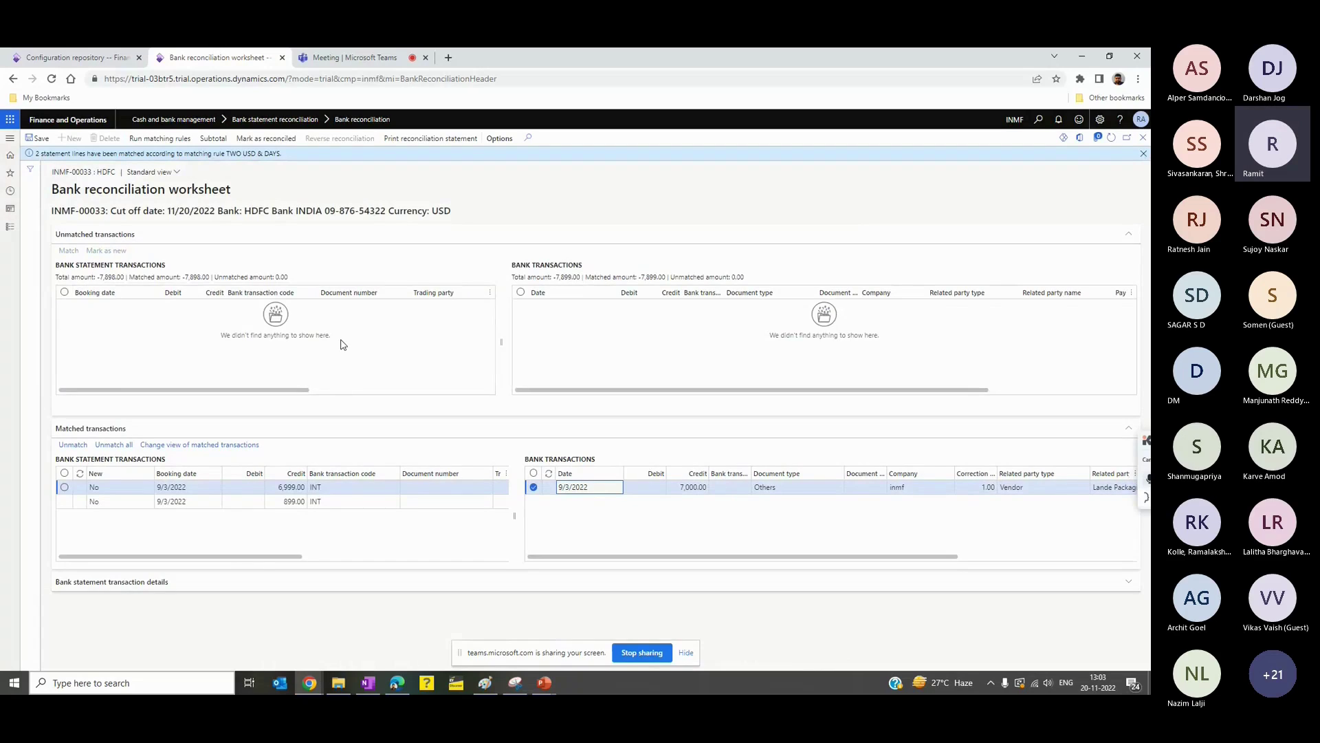
click(534, 487)
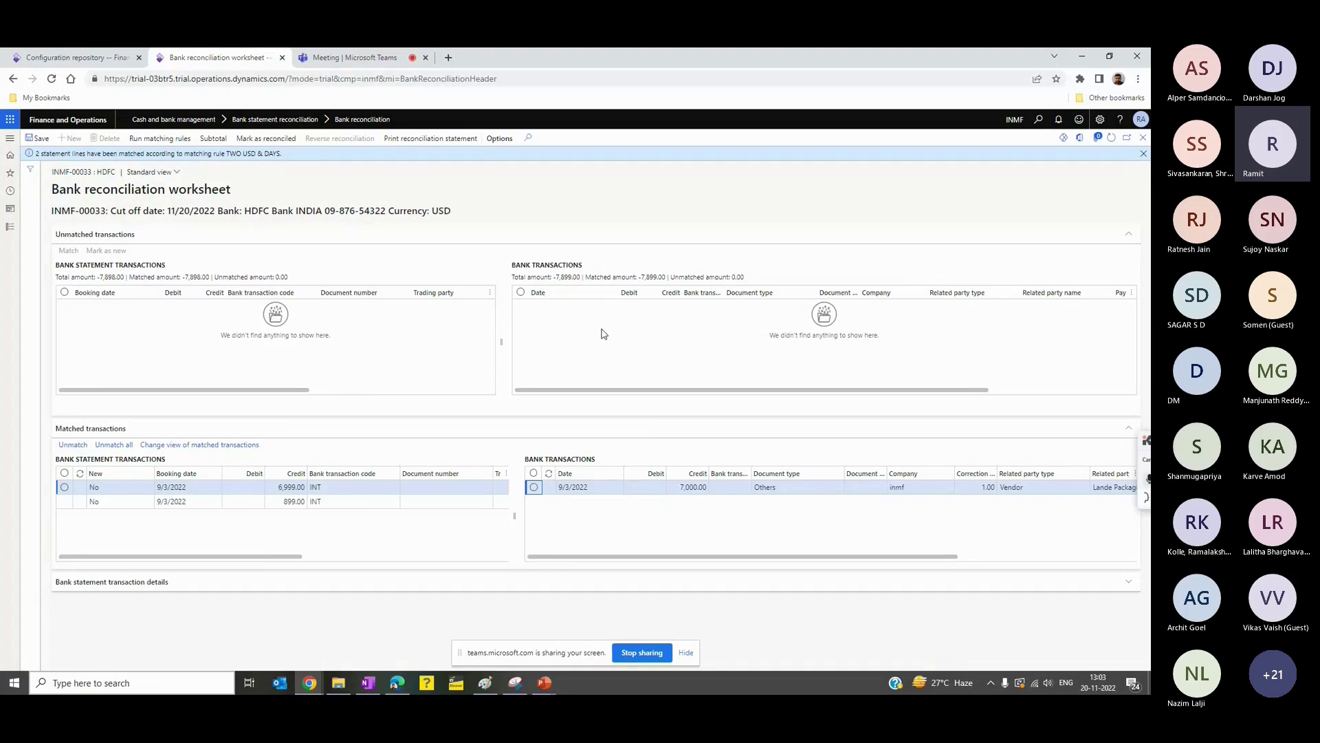
click(359, 489)
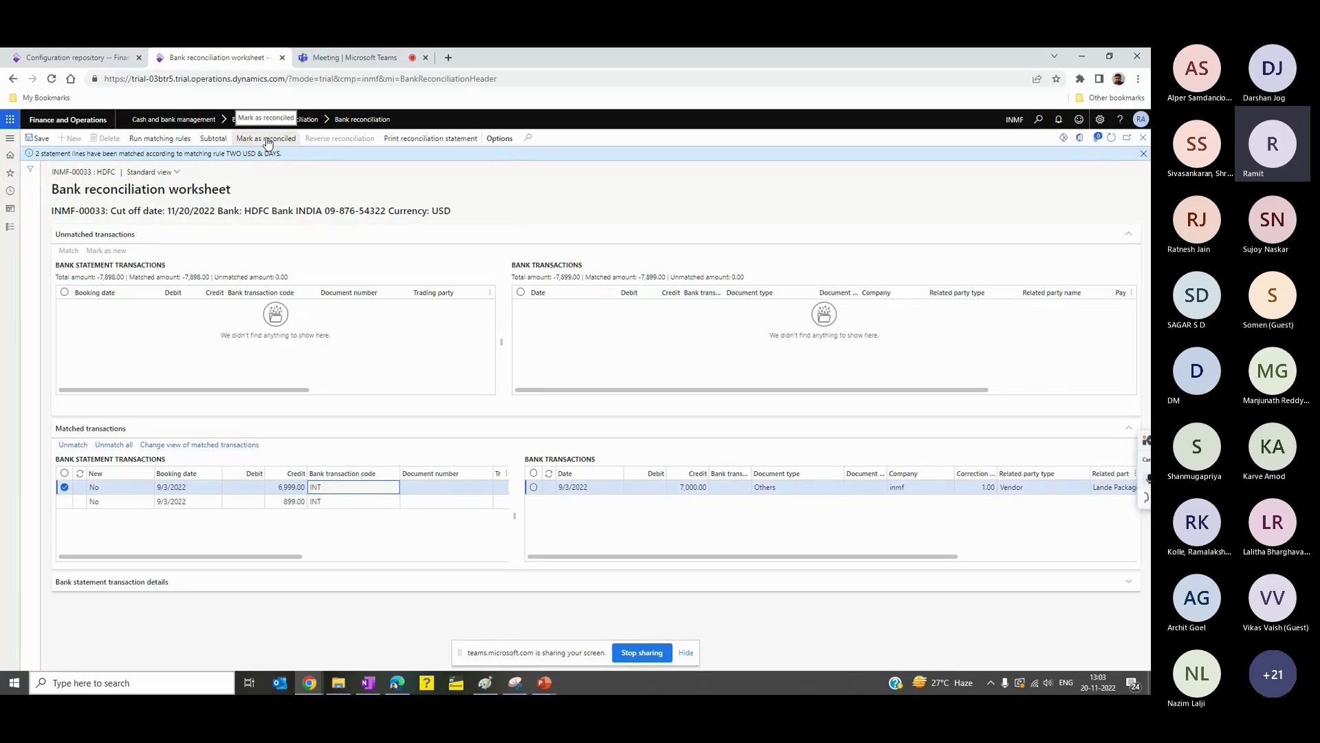
Step: Reopen the HDFC reconciliation worksheet and unmatch all bank statements and transactions
click(1143, 138)
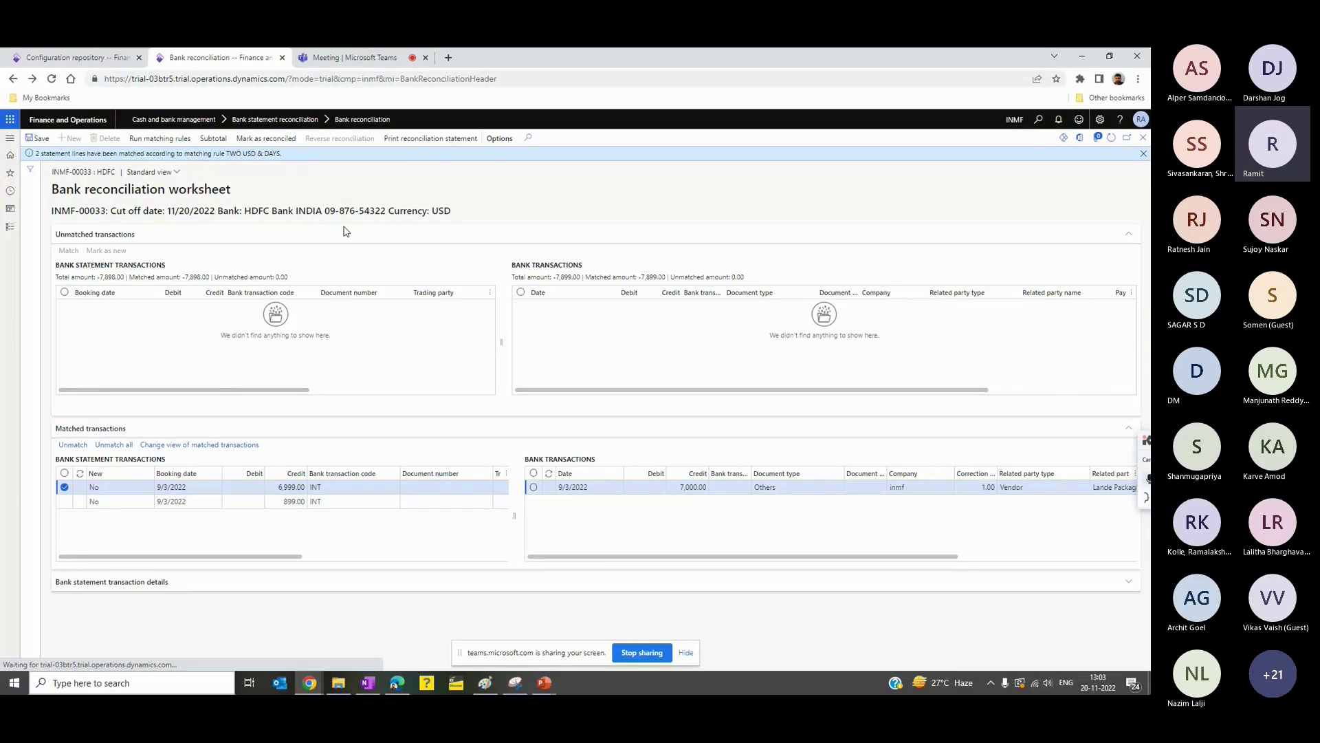
click(295, 265)
click(144, 137)
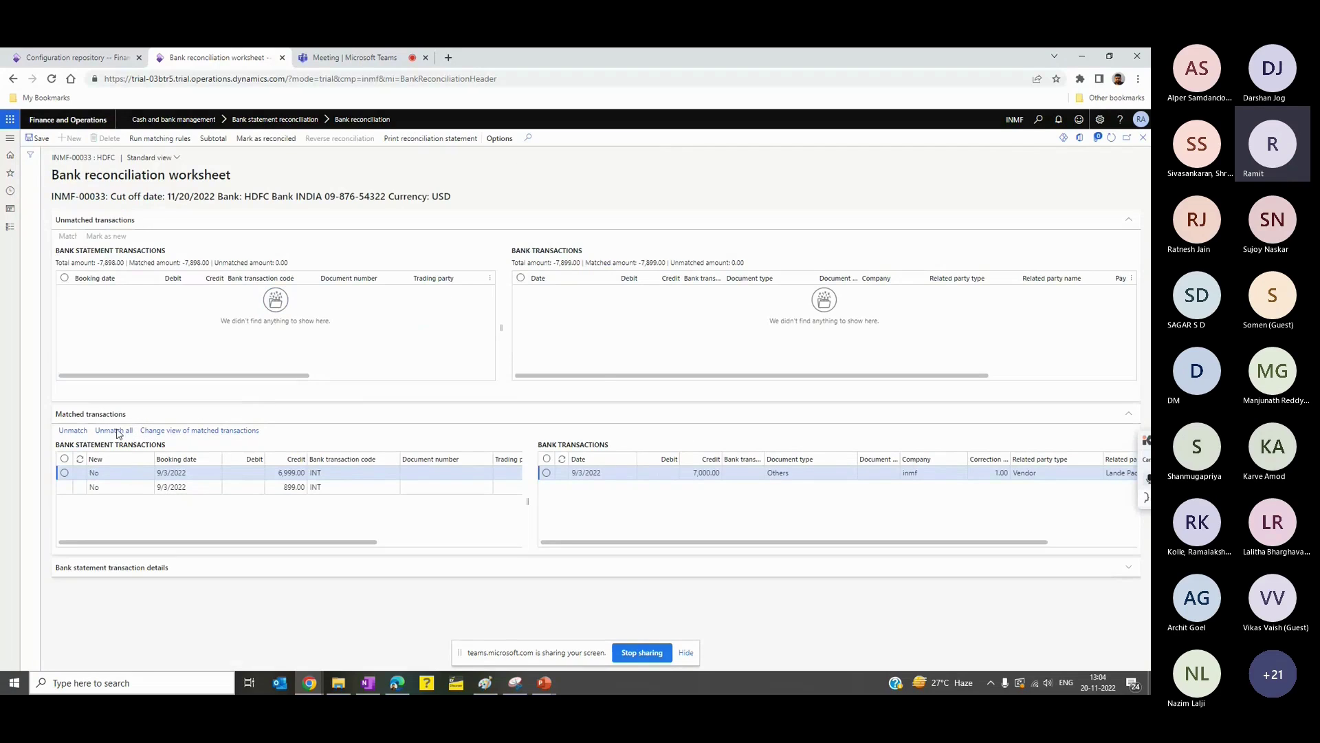
click(117, 431)
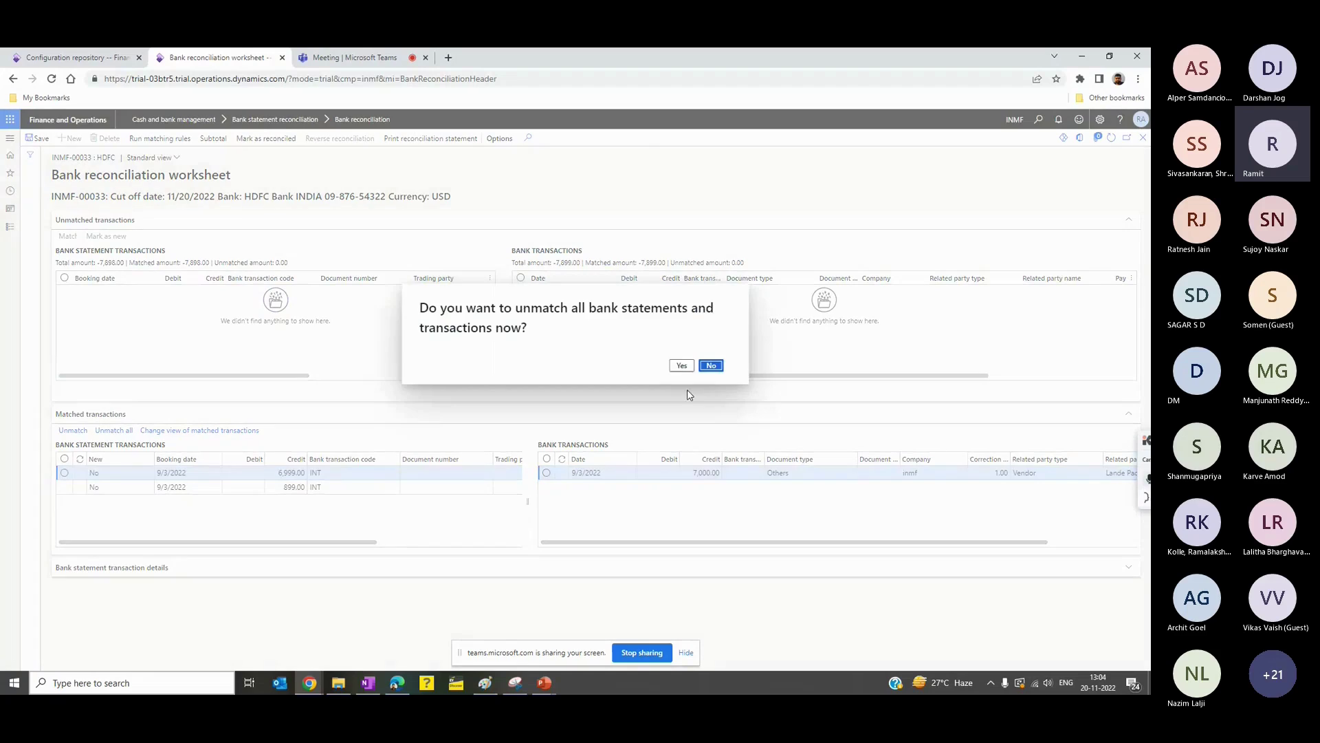
click(682, 372)
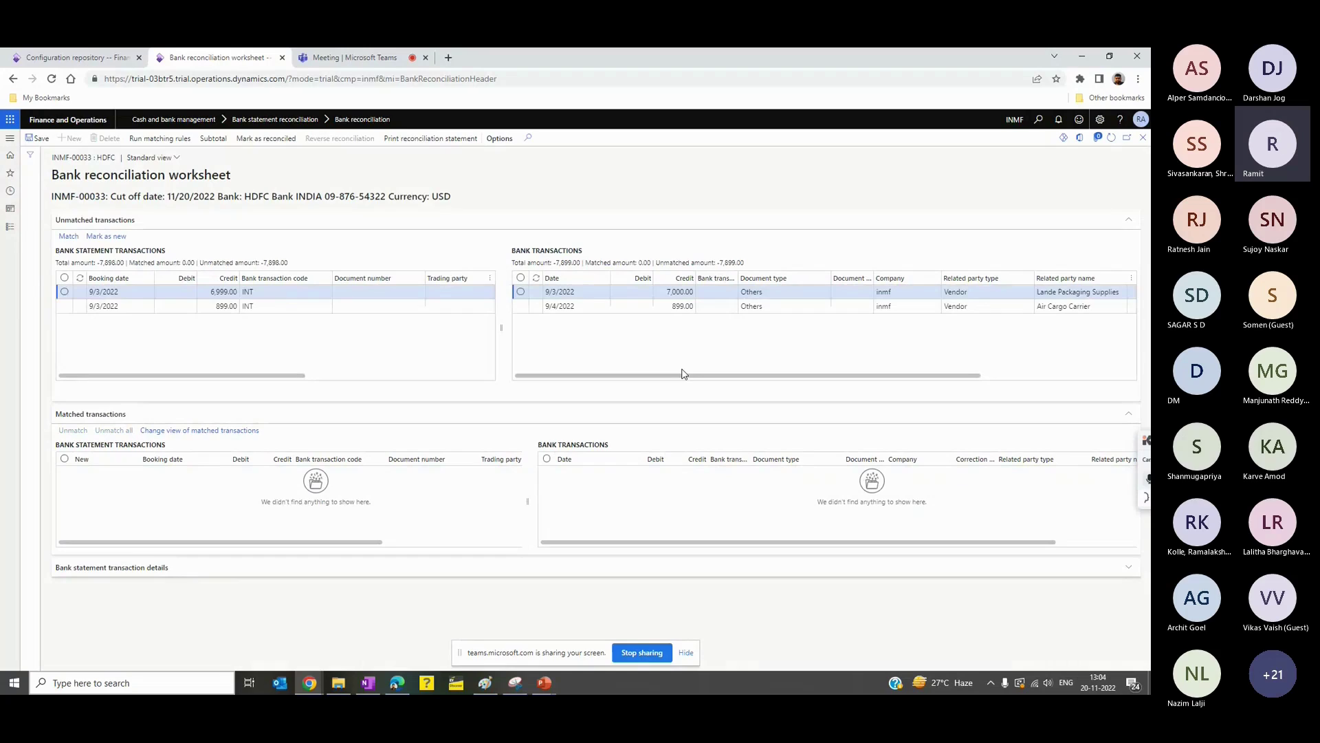
Step: Close the worksheet and delete the draft HDFC bank reconciliation
click(1143, 138)
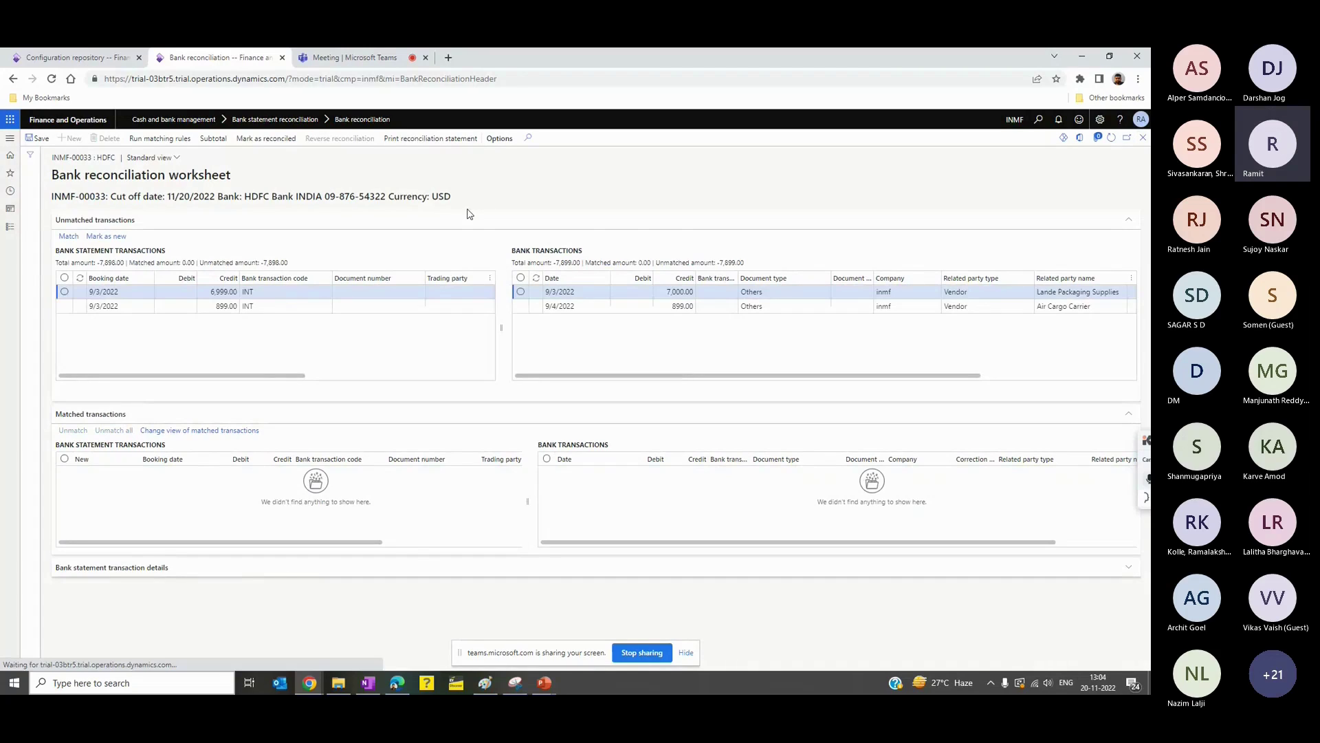
click(103, 138)
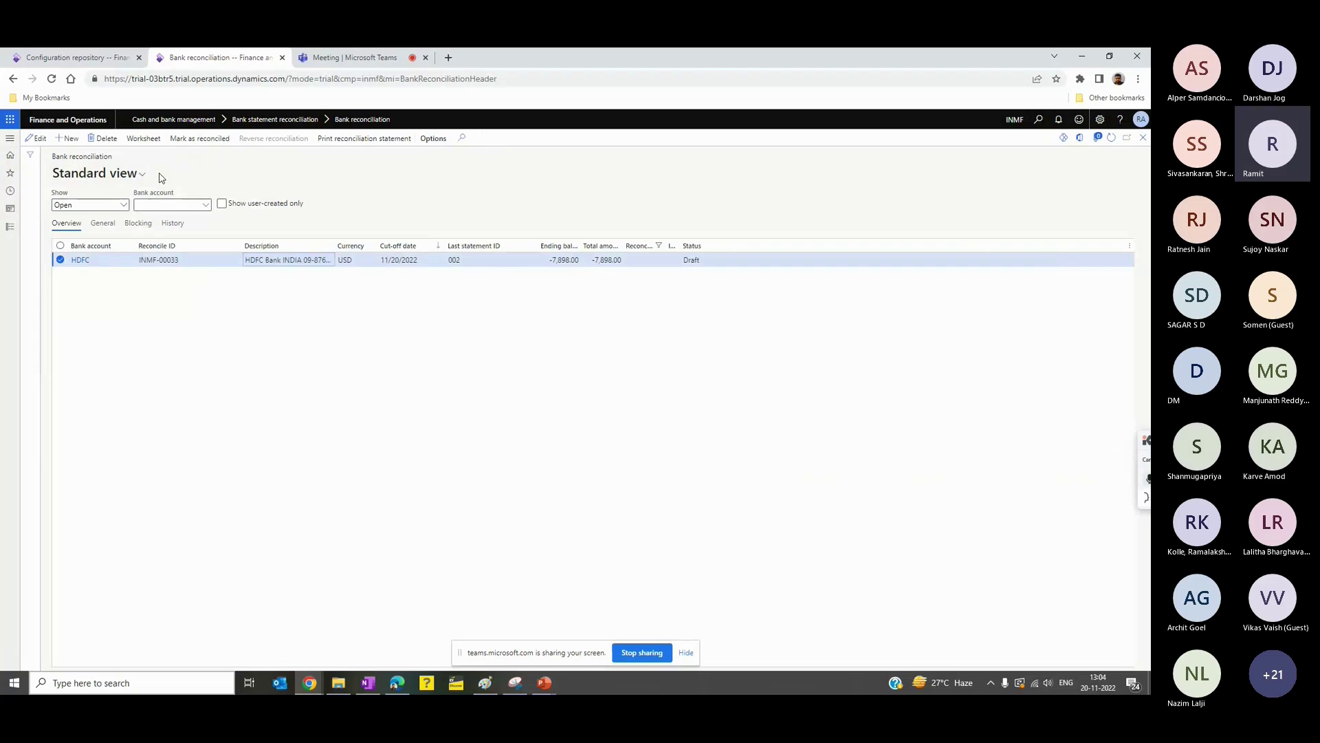
click(678, 368)
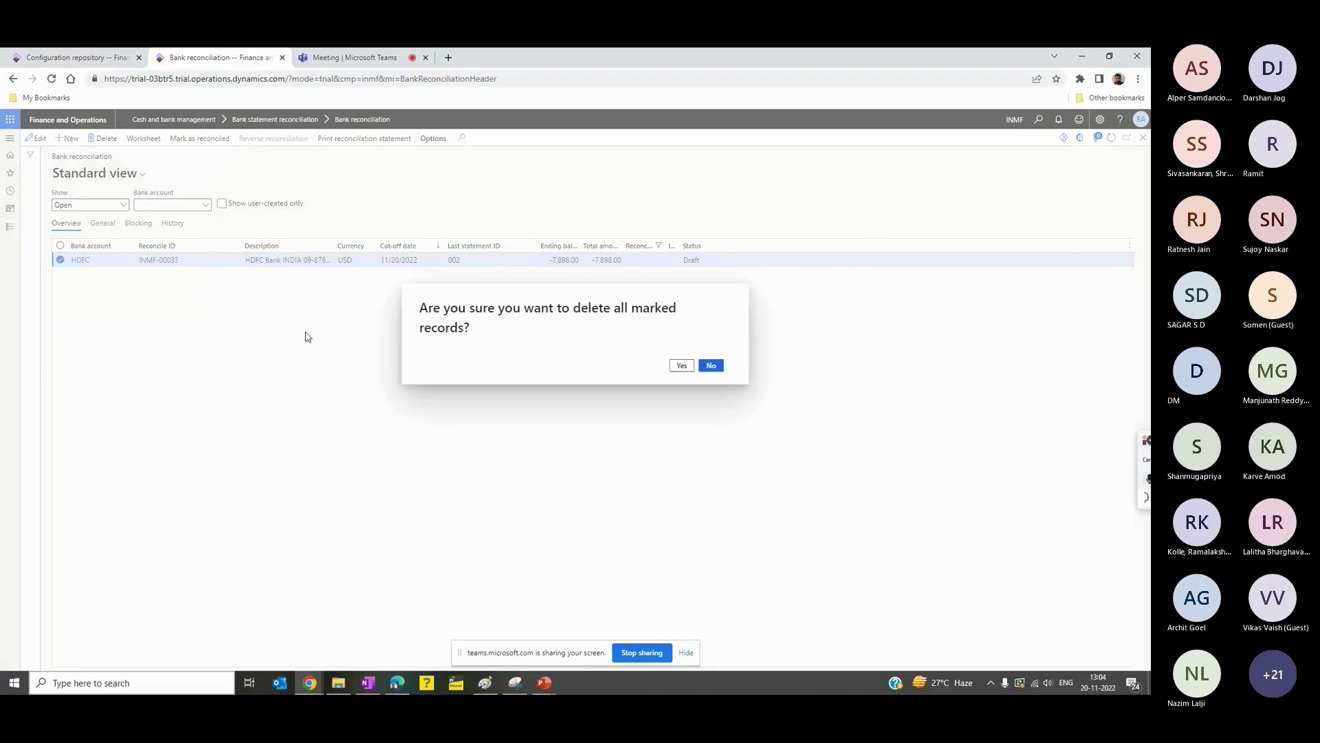
Step: Open the bank statements of the HDFC bank account and delete the open statement 002
click(12, 233)
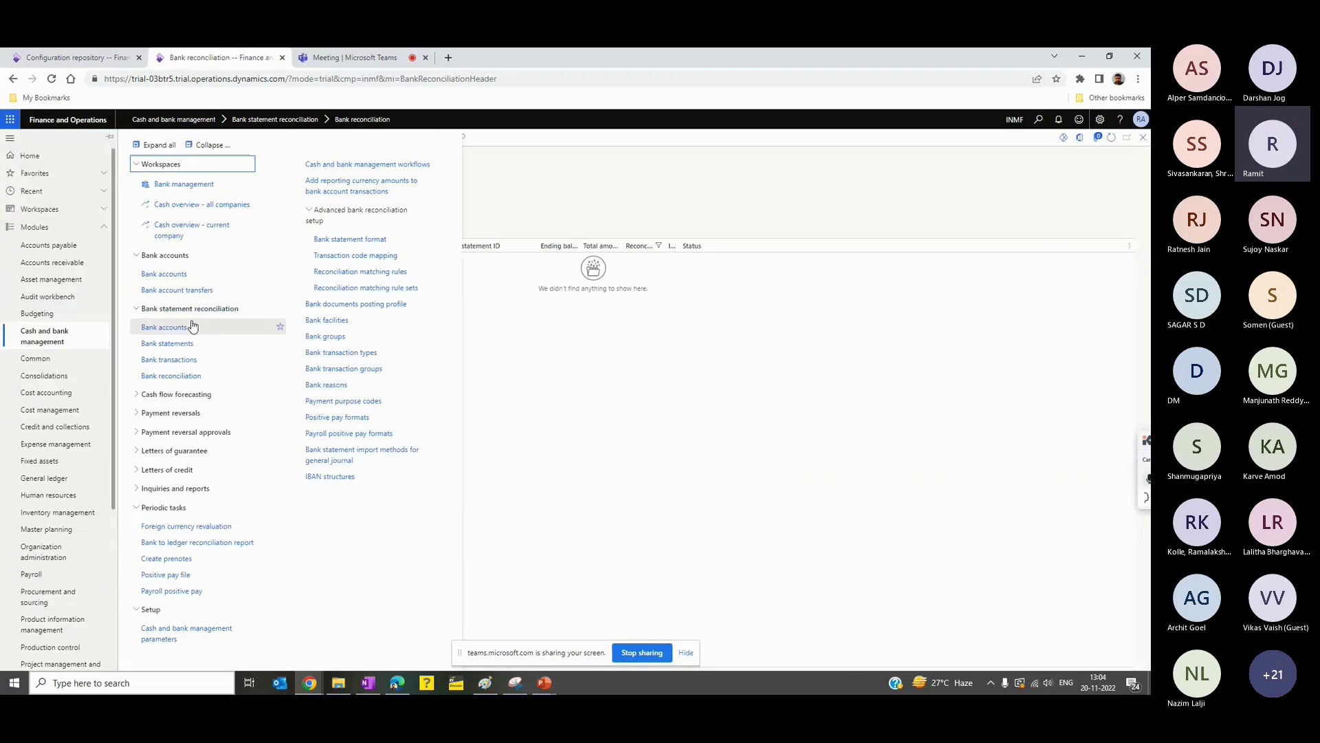
click(191, 326)
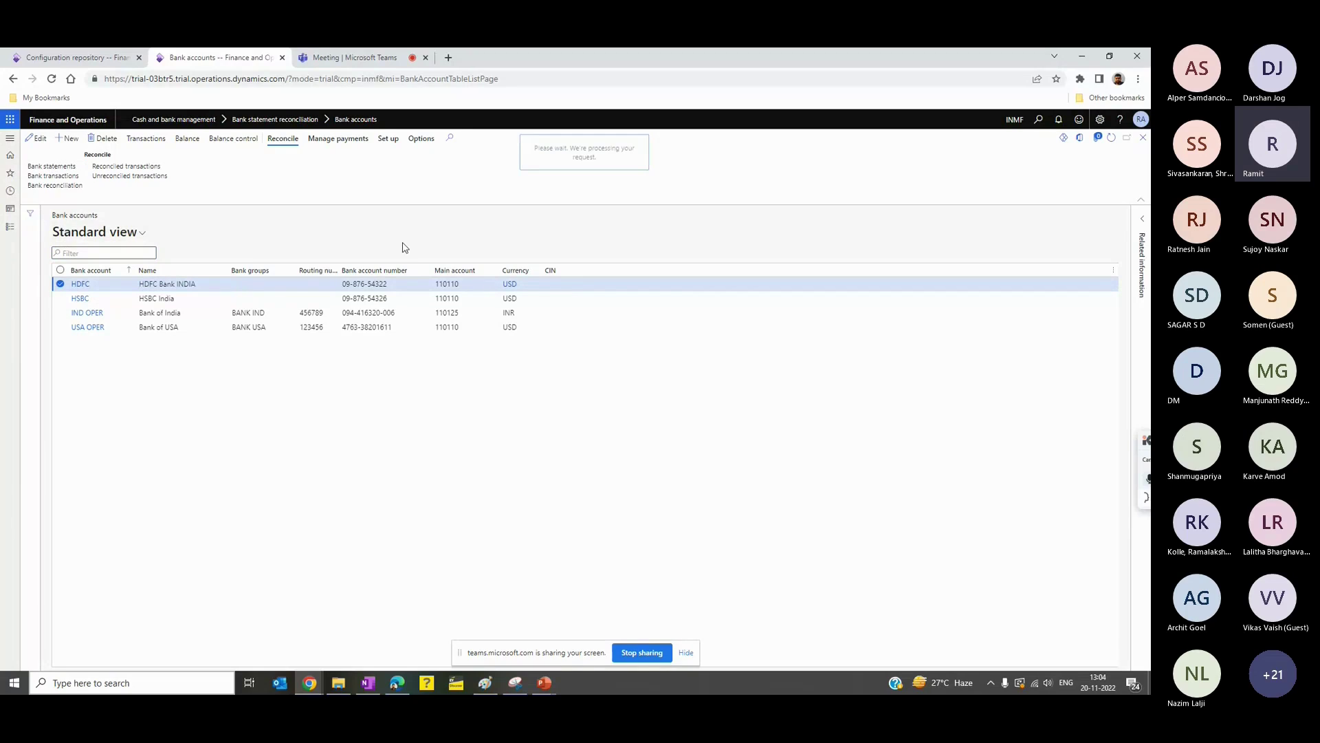
click(347, 282)
click(201, 138)
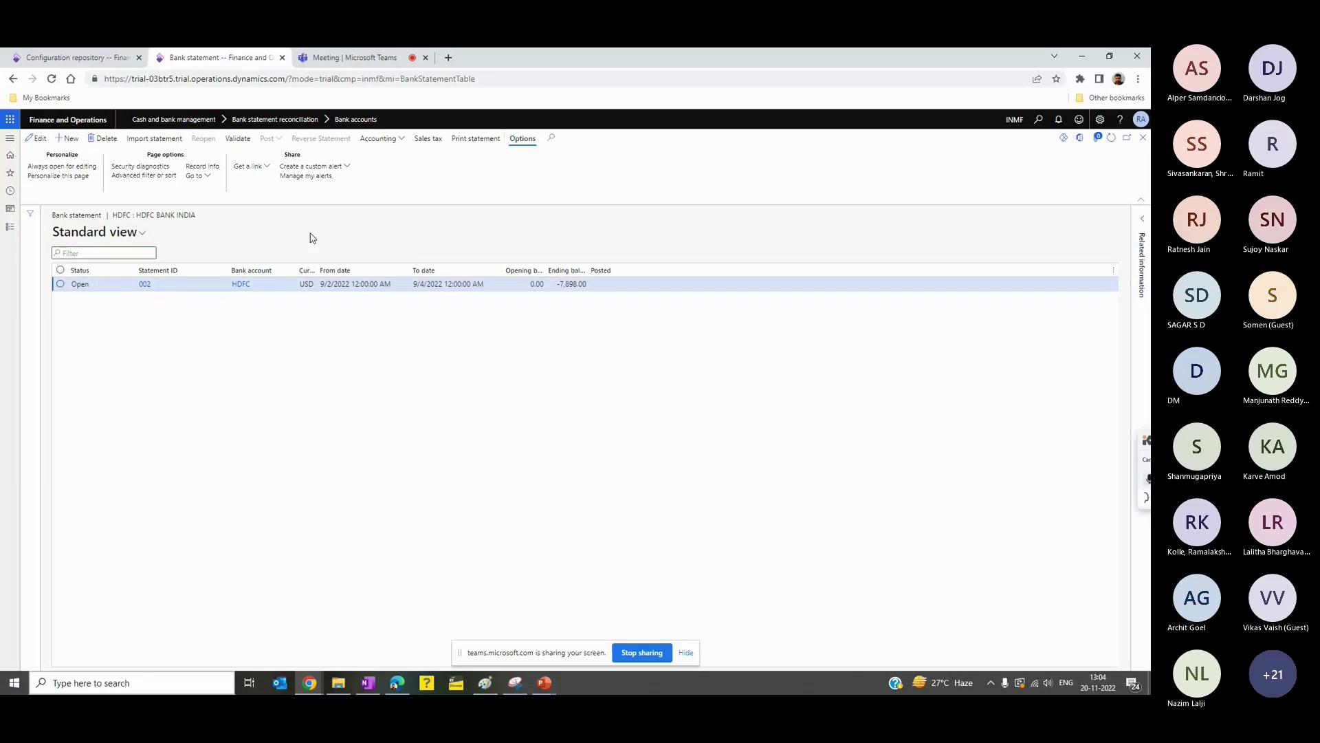
key(alt+Delete)
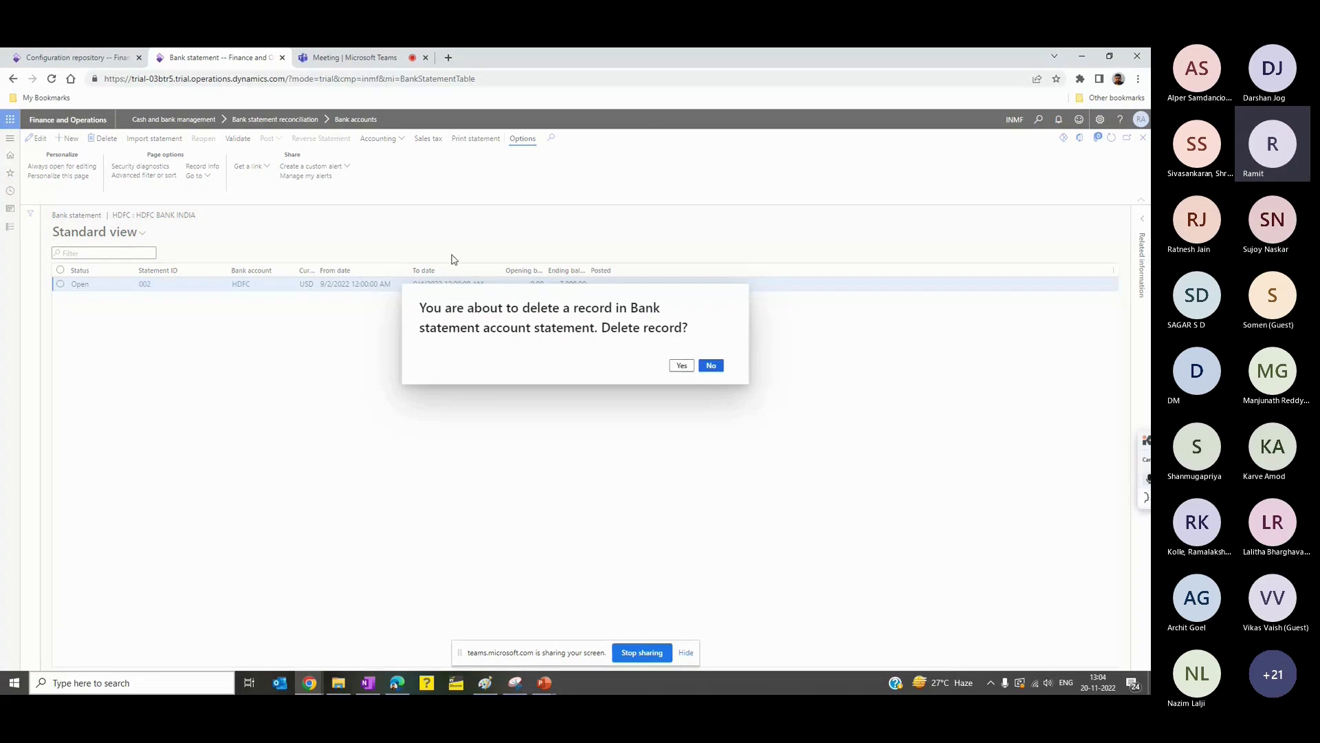
key(Return)
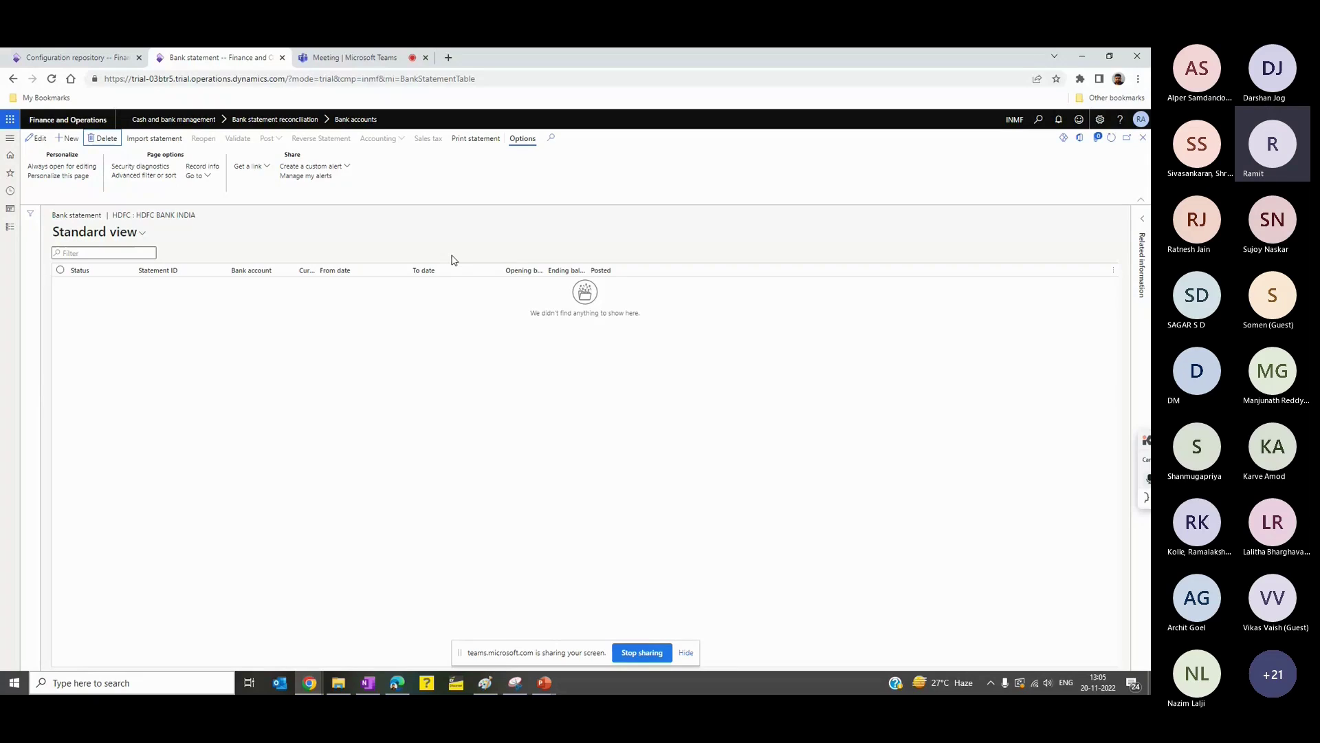
Step: Open the reconciliation matching rules and display the REVERSAL rule's action and reversal statement line criteria
click(12, 232)
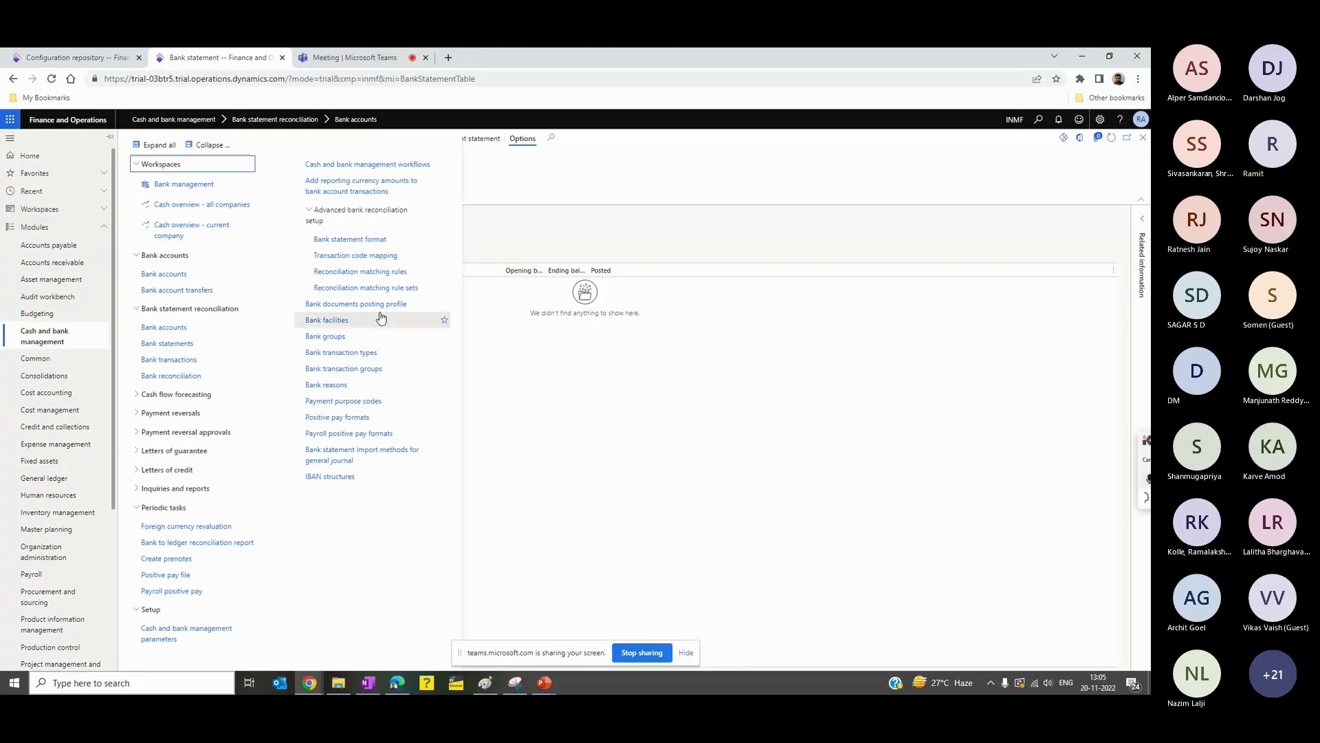
click(593, 192)
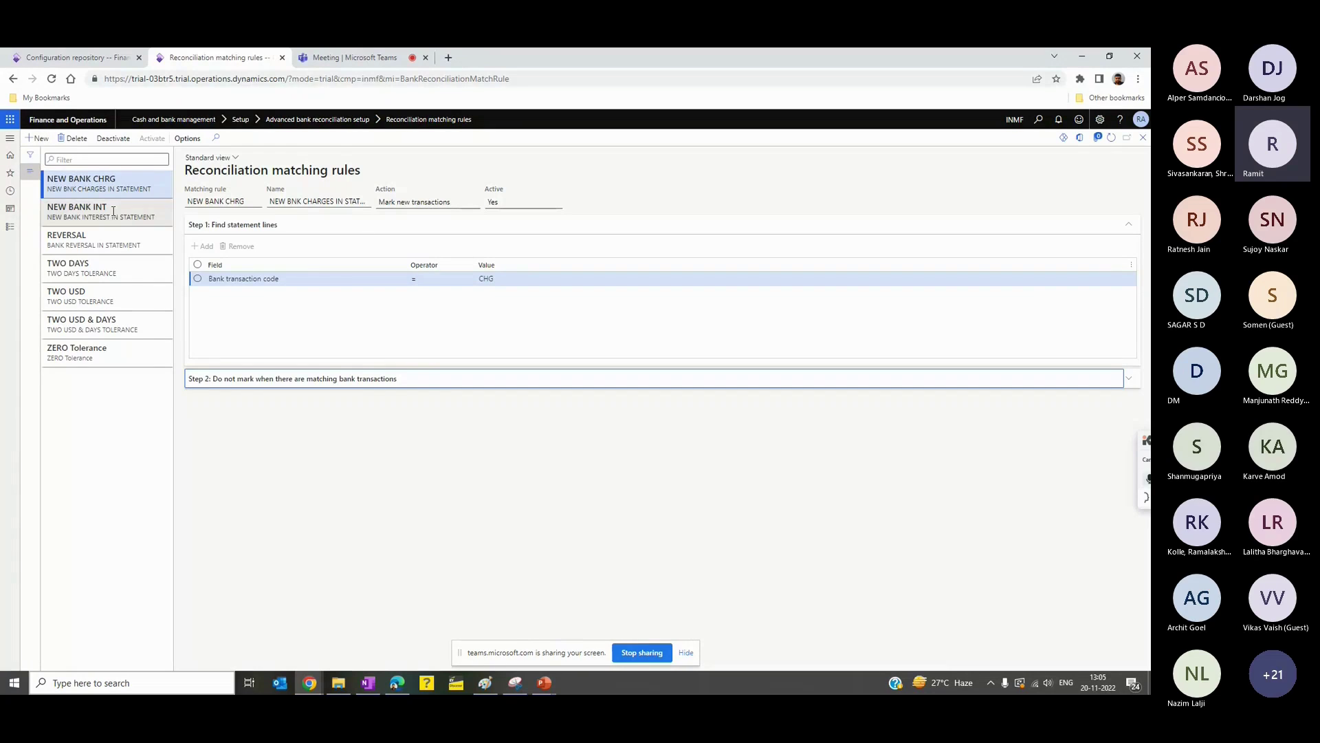
click(121, 245)
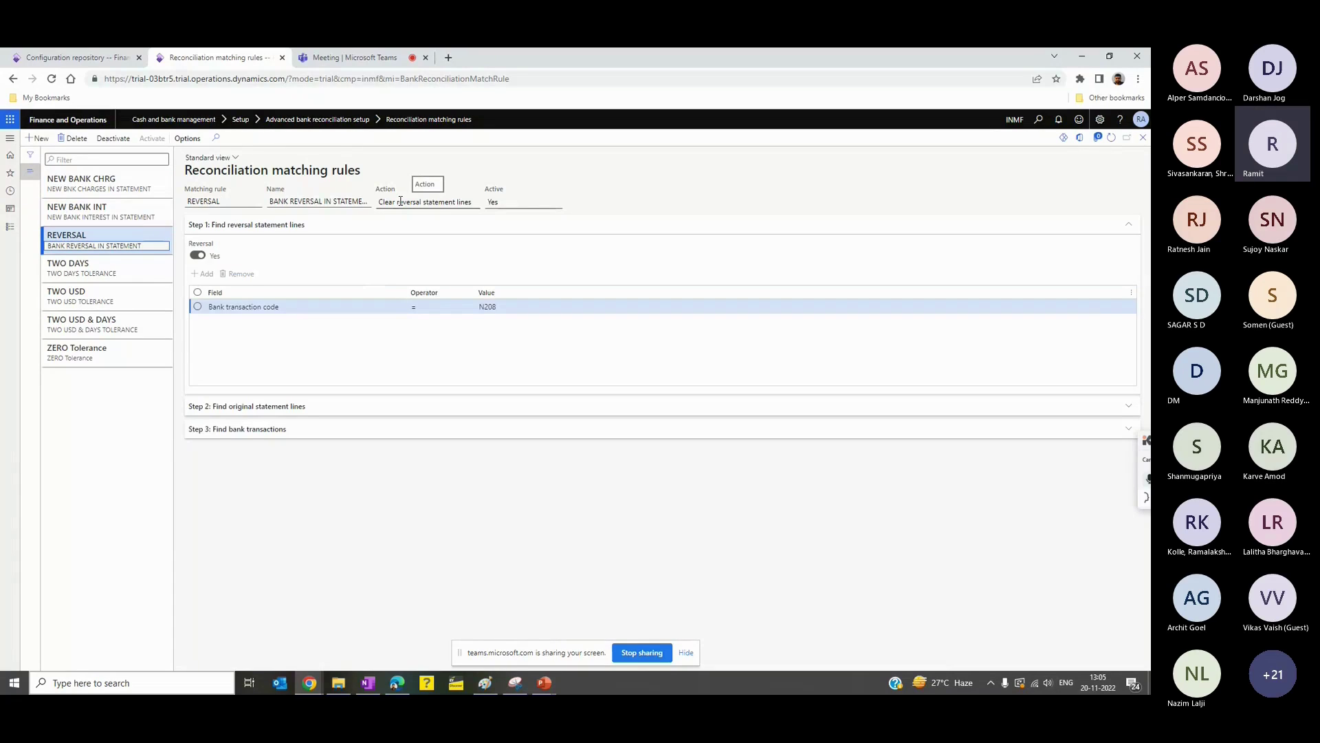
Step: Review the REVERSAL matching rule's name and its Clear reversal statement lines action
click(401, 201)
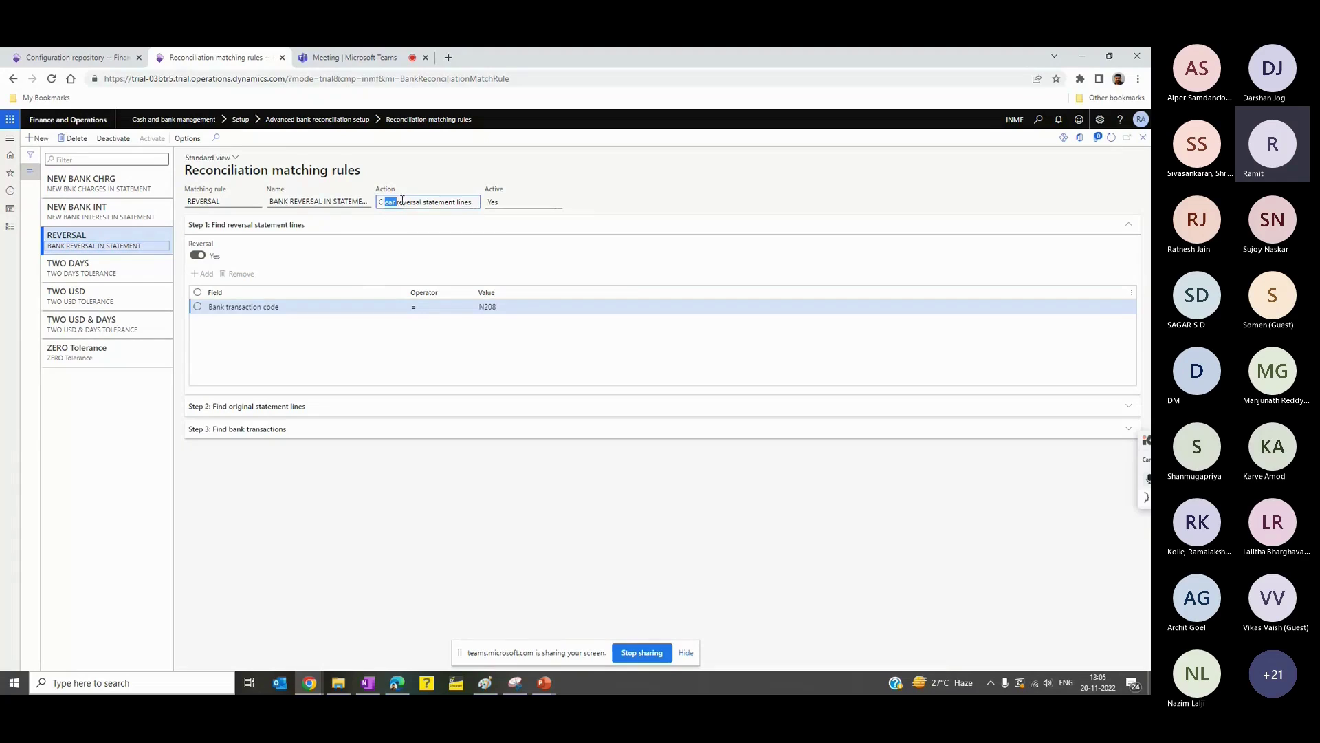
click(614, 187)
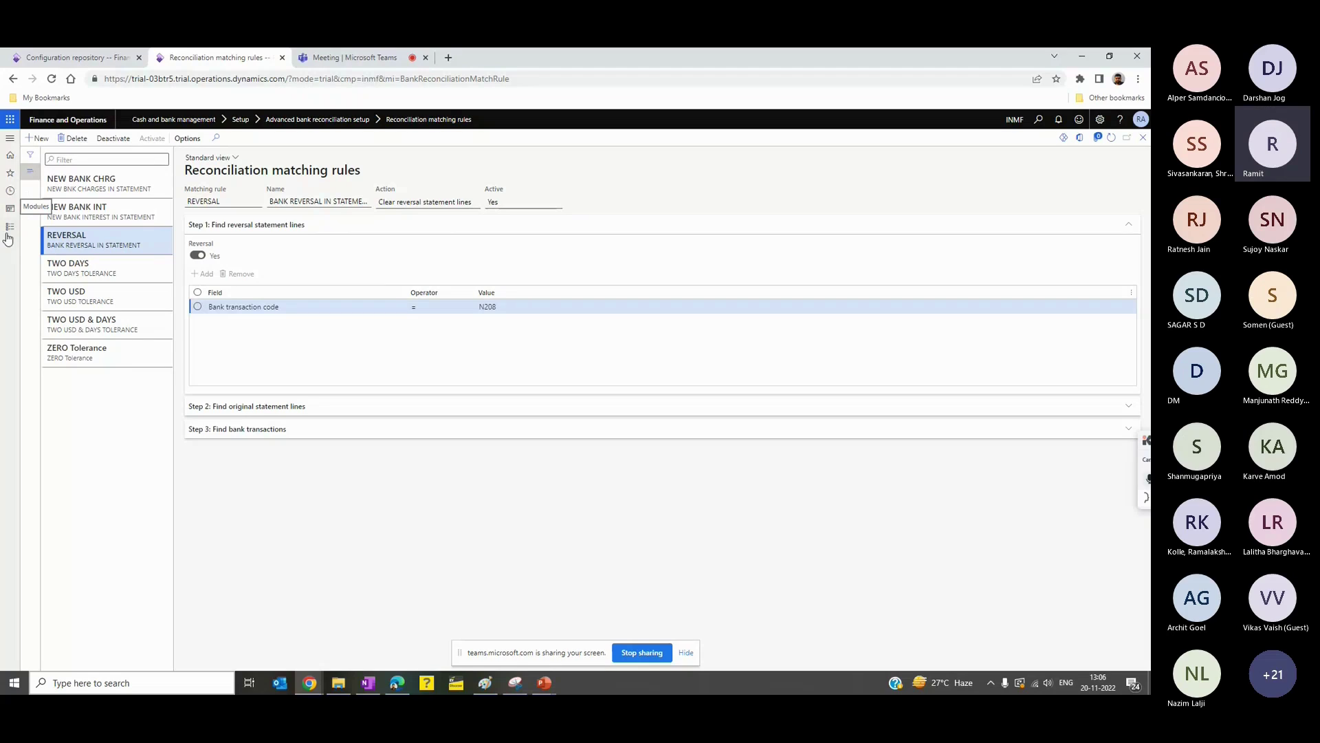
click(214, 200)
click(428, 203)
click(10, 227)
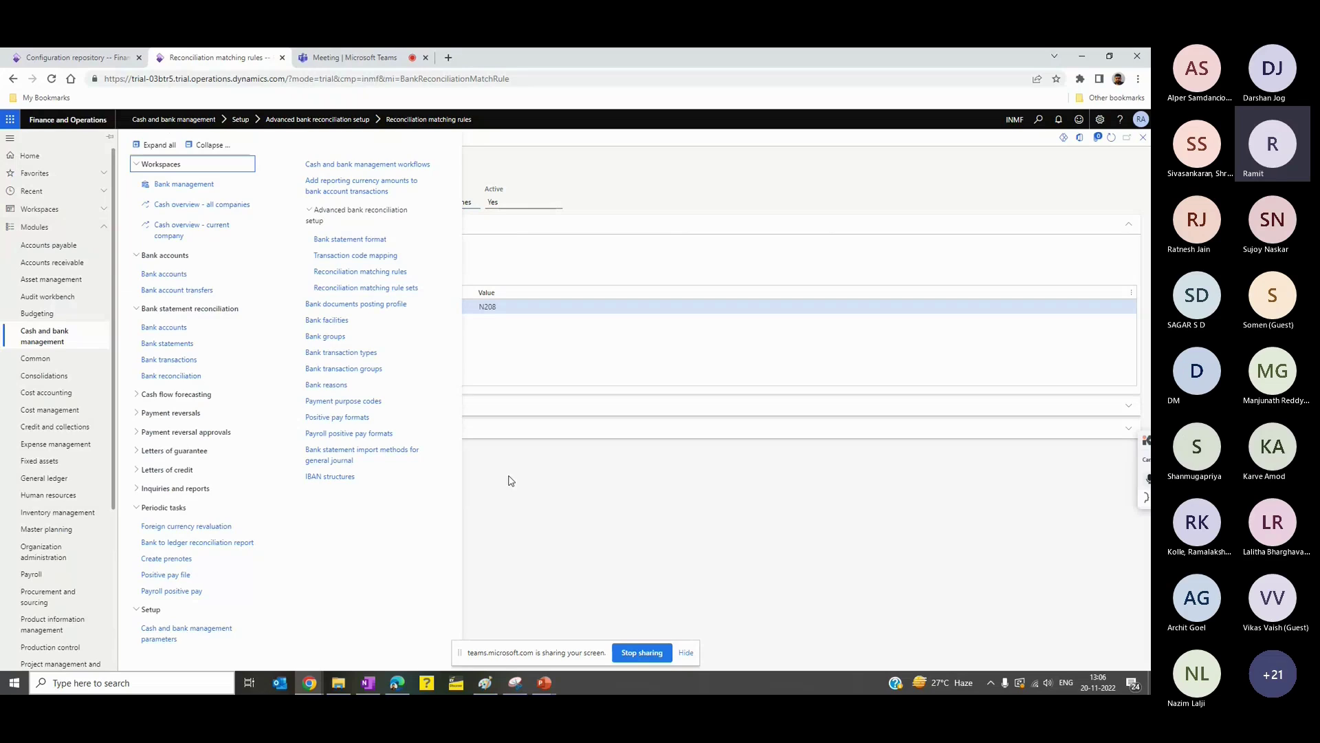
Step: Switch to File Explorer, open Reversal_TEST.txt and examine the N208 code in its first :61: statement line
click(338, 682)
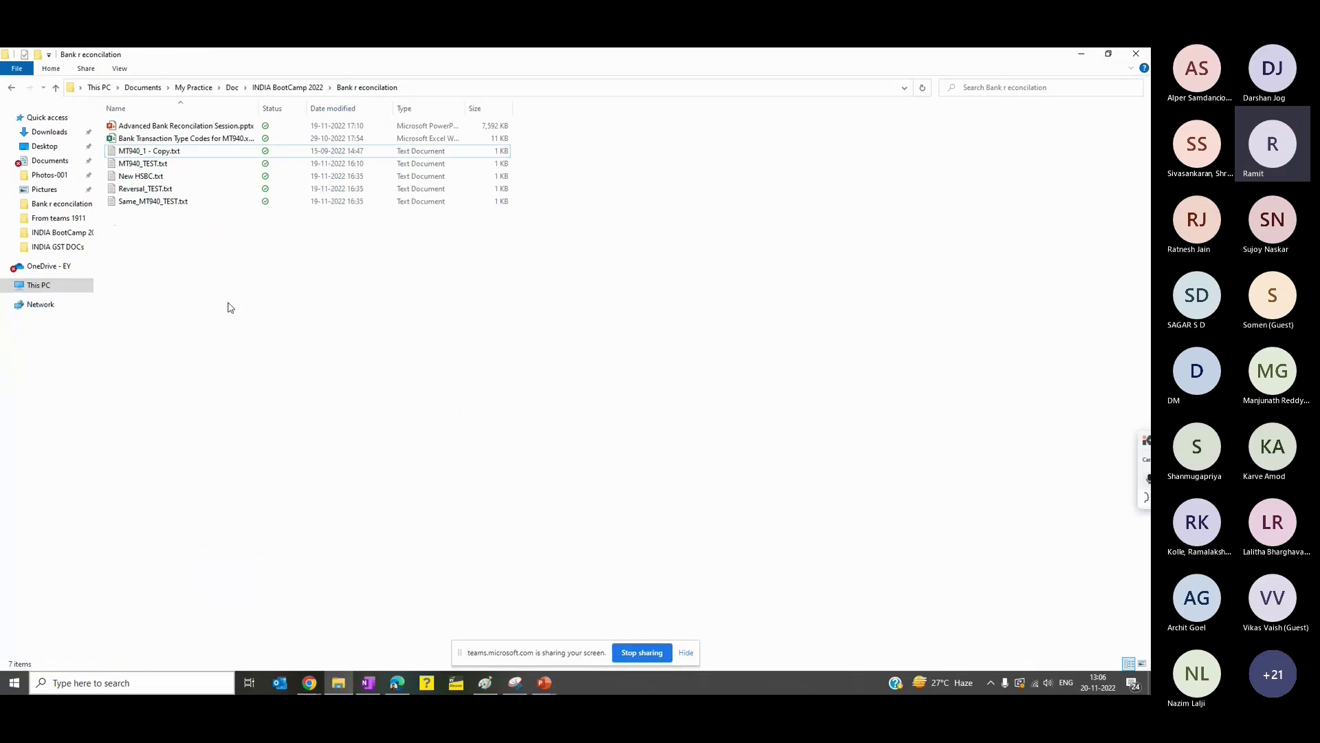
click(153, 188)
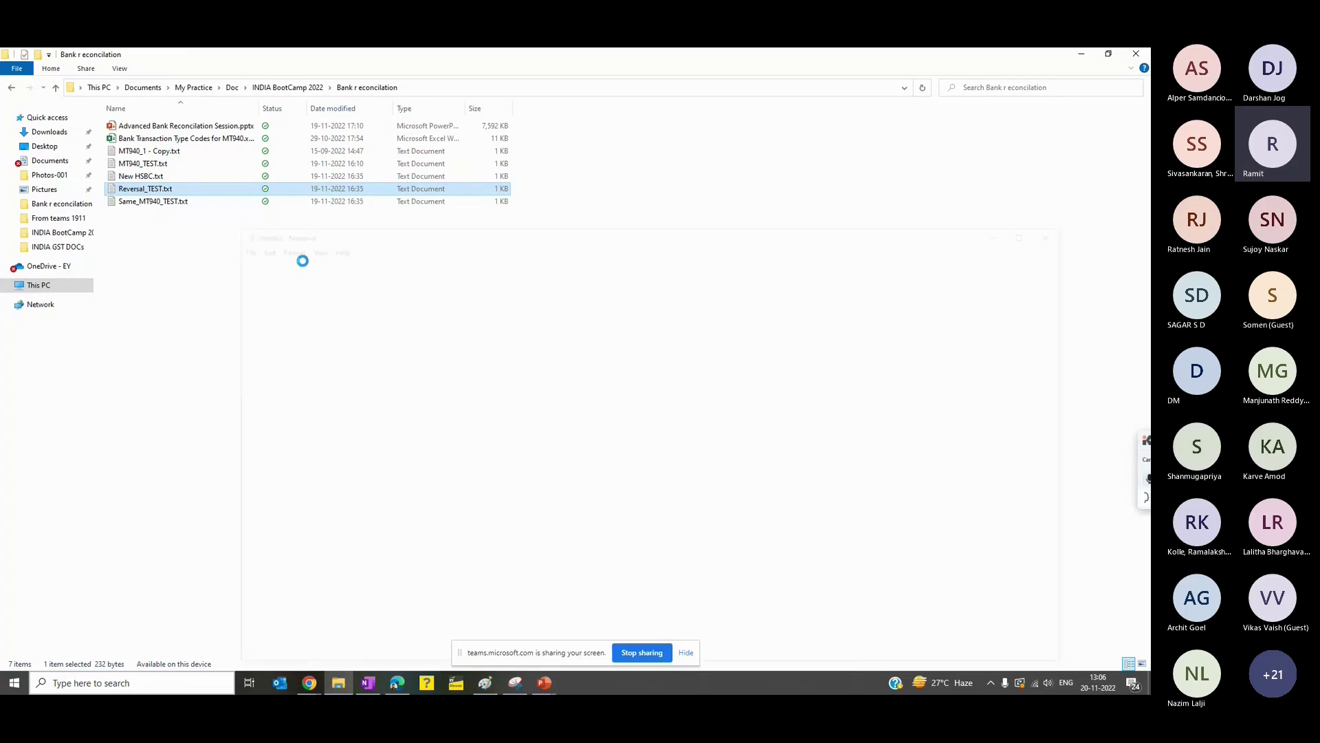
click(1037, 229)
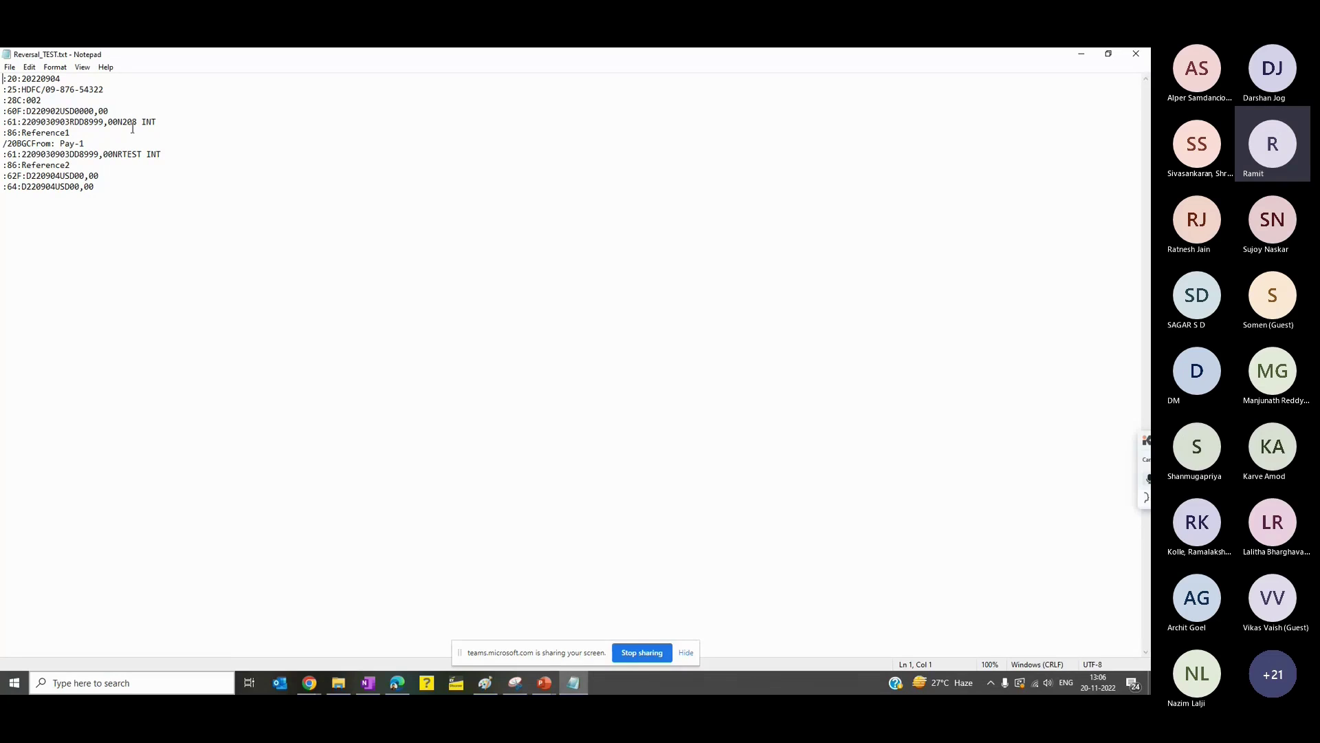
drag(138, 124, 119, 123)
click(193, 150)
click(282, 207)
Step: Open the workbook Bank Transaction Type Codes for MT940.xlsx from the Bank reconciliation folder in a maximized window
click(337, 682)
double_click(206, 138)
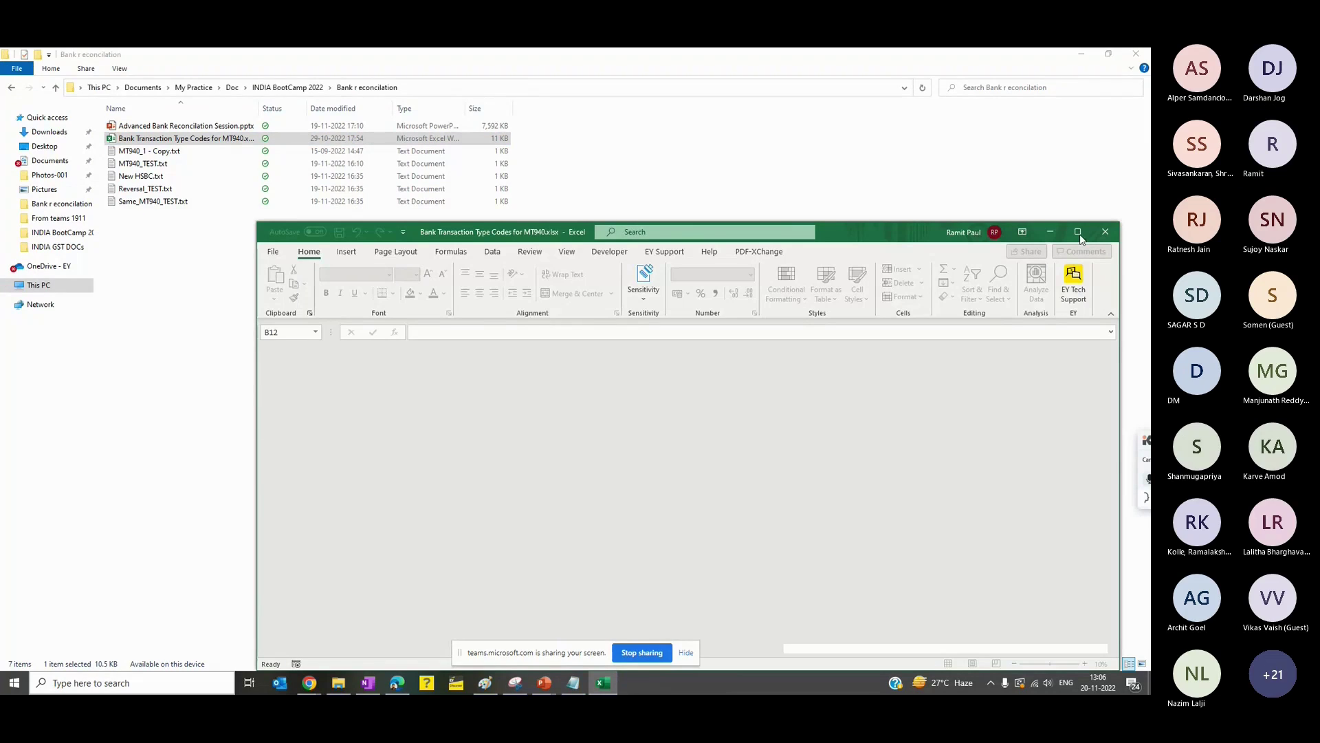
click(1079, 232)
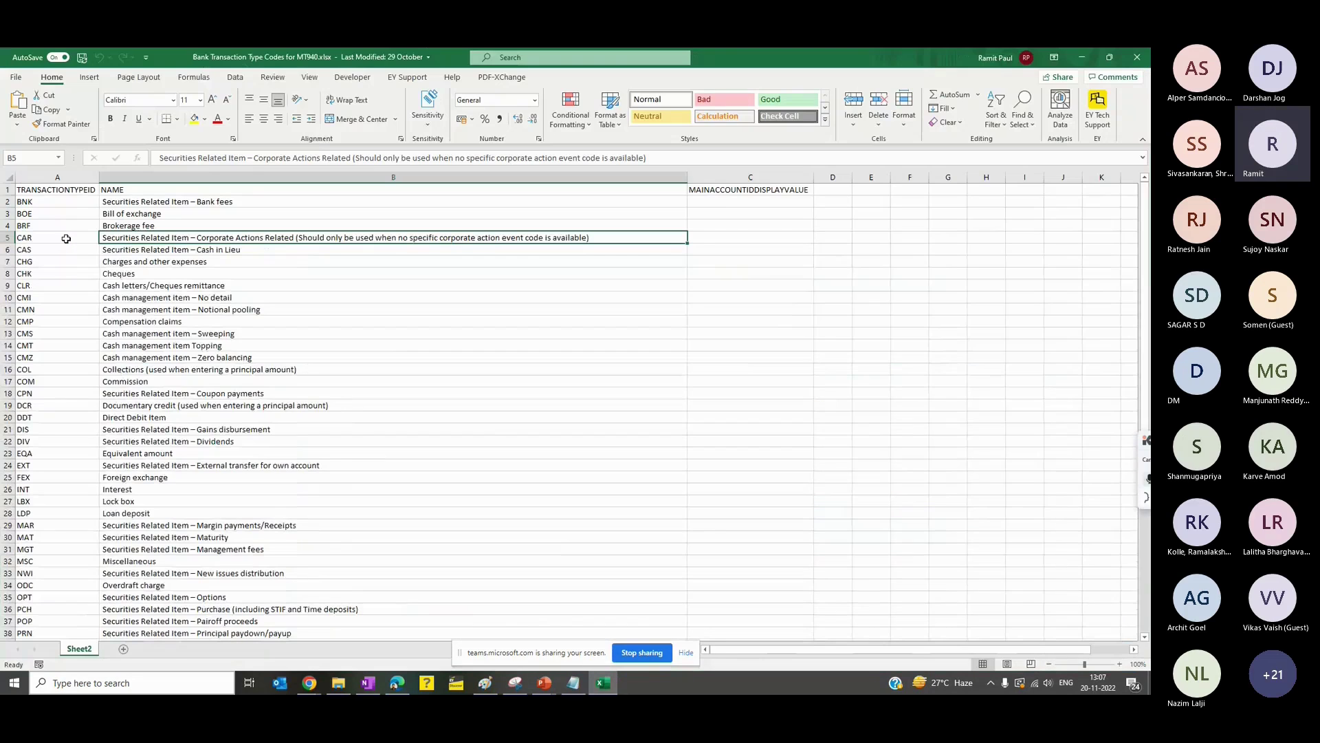
Step: Look through the MT940 transaction type IDs and their names down the whole list, and close the workbook
key(ctrl+Home)
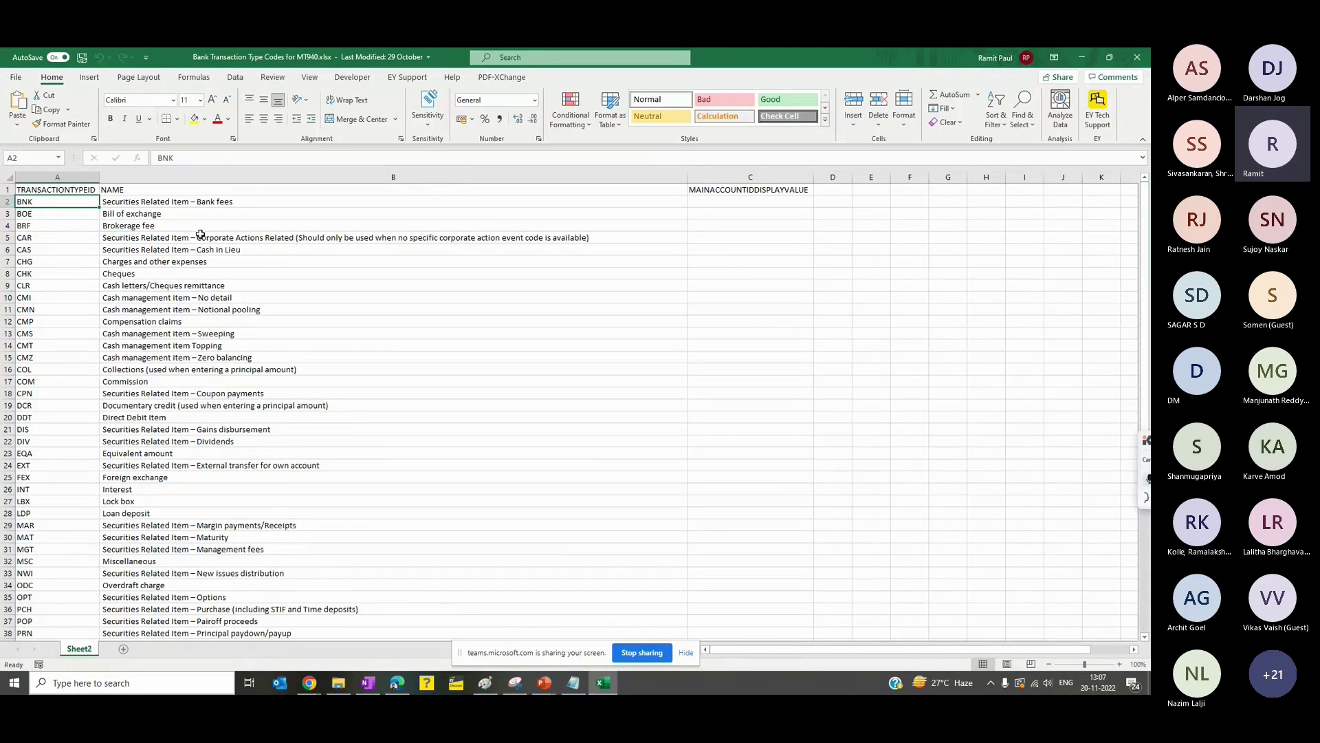
click(207, 203)
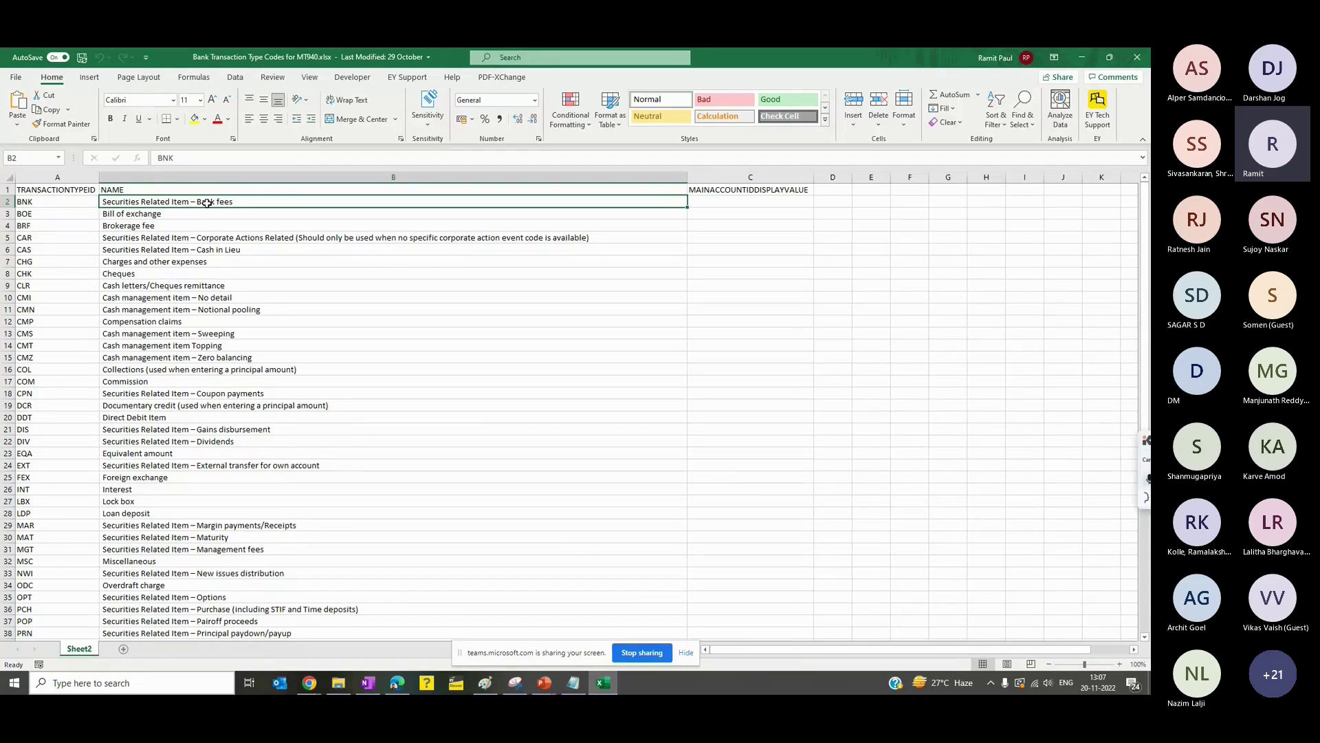
click(104, 323)
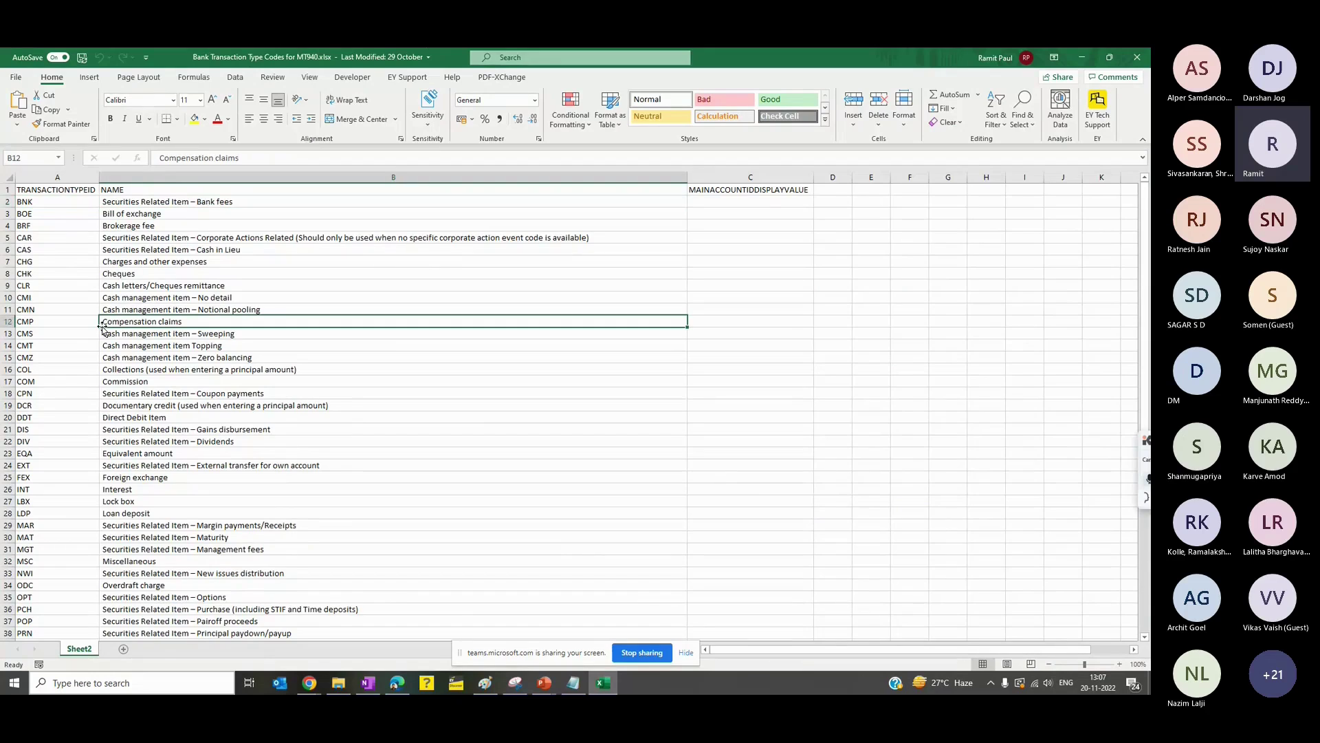
click(93, 345)
click(78, 426)
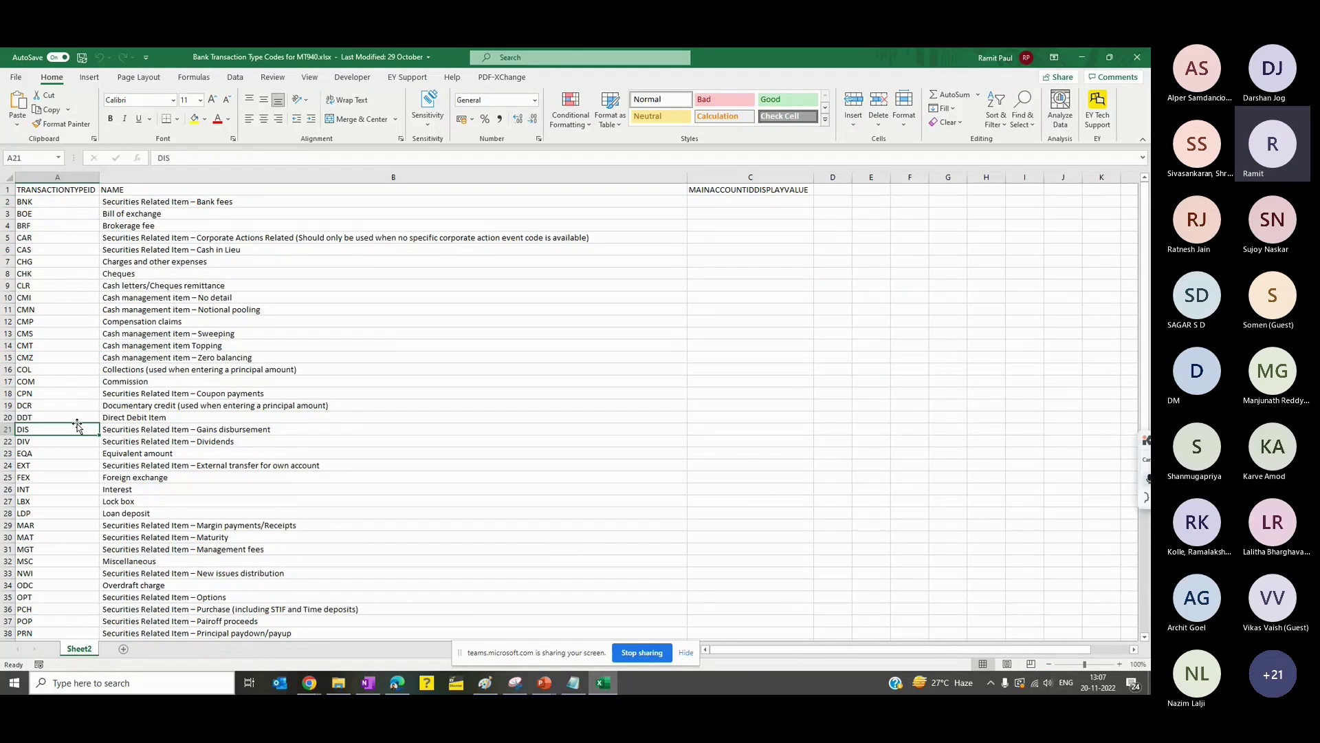
key(Down)
key(Down)
key(Down)
key(Down)
key(Down)
key(Down)
key(Down)
key(Down)
key(Down)
key(Down)
key(Down)
key(Down)
key(Down)
key(Down)
key(Down)
key(Down)
key(Down)
key(Down)
key(Down)
key(Down)
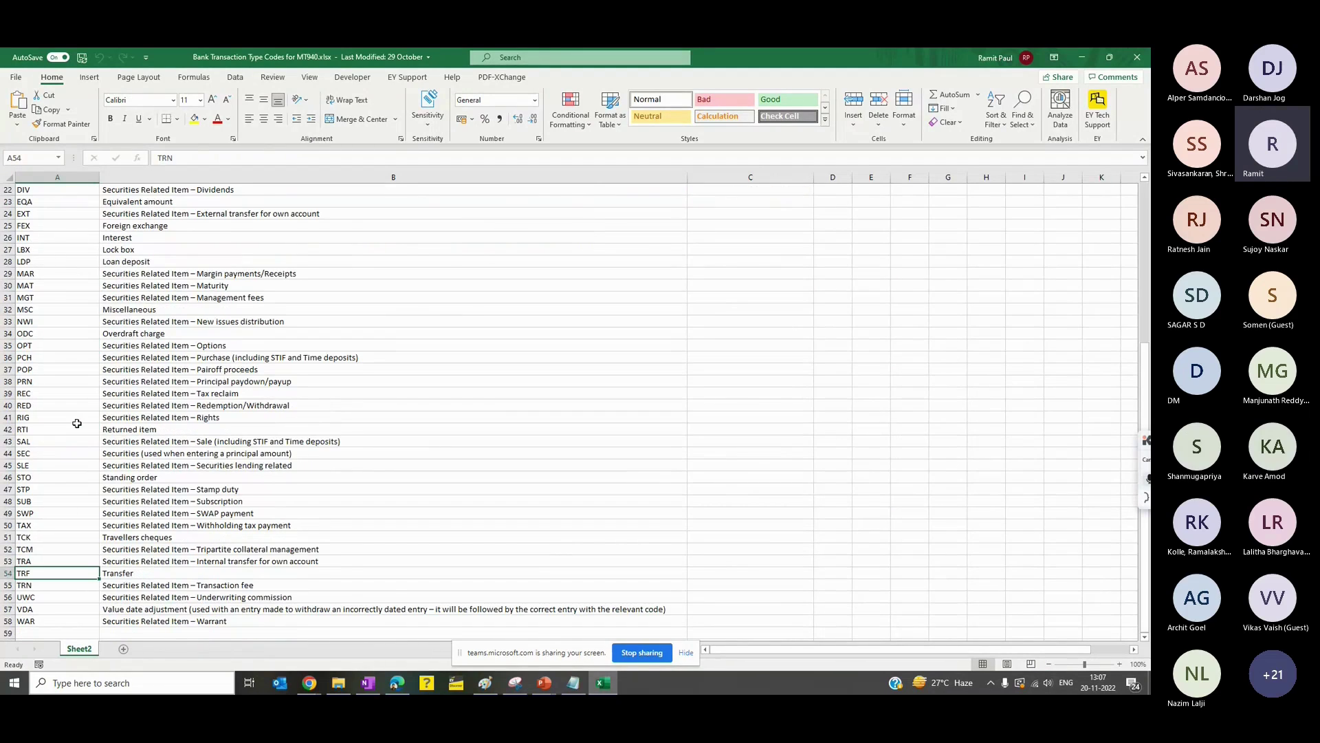
key(Up)
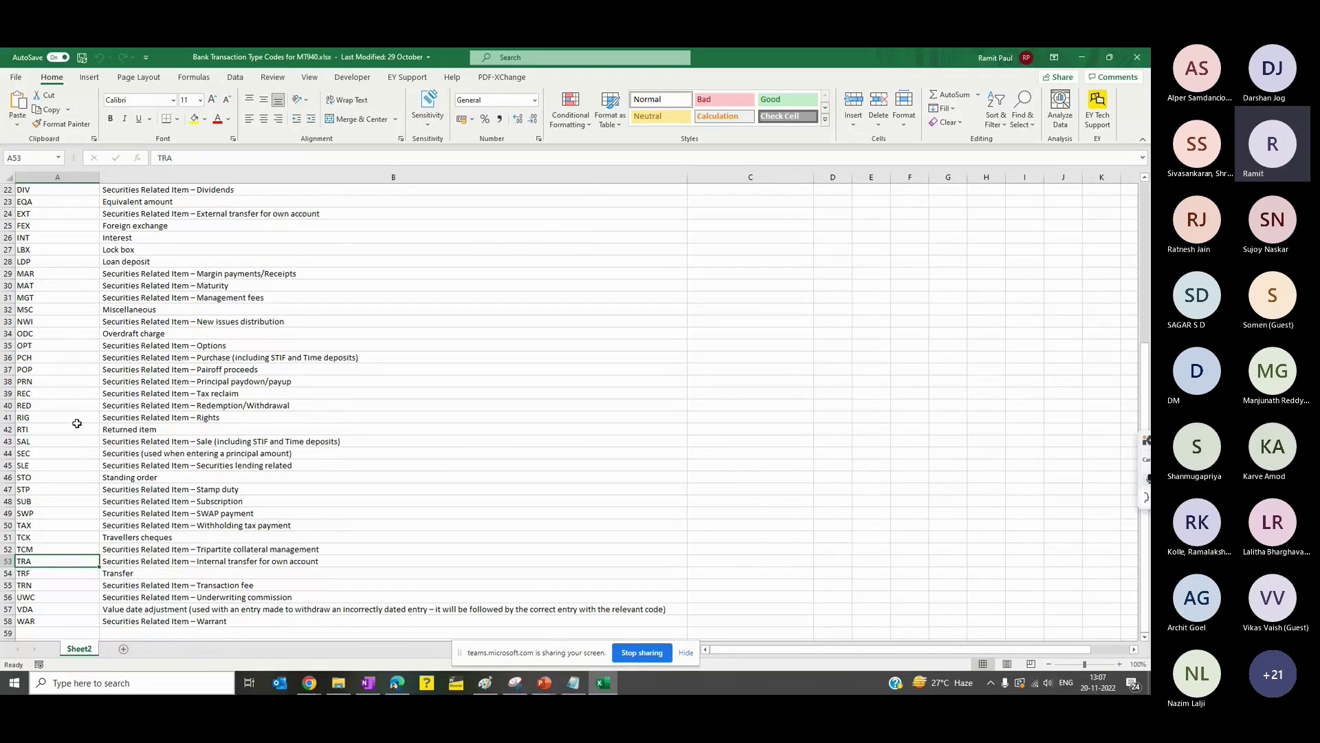
key(Up)
key(Up)
key(Up)
key(Up)
key(Up)
key(Up)
key(Up)
key(Up)
key(Up)
key(Up)
key(Up)
key(Up)
key(Up)
key(Up)
key(Up)
key(Up)
key(Up)
key(Up)
key(Up)
key(Up)
click(56, 384)
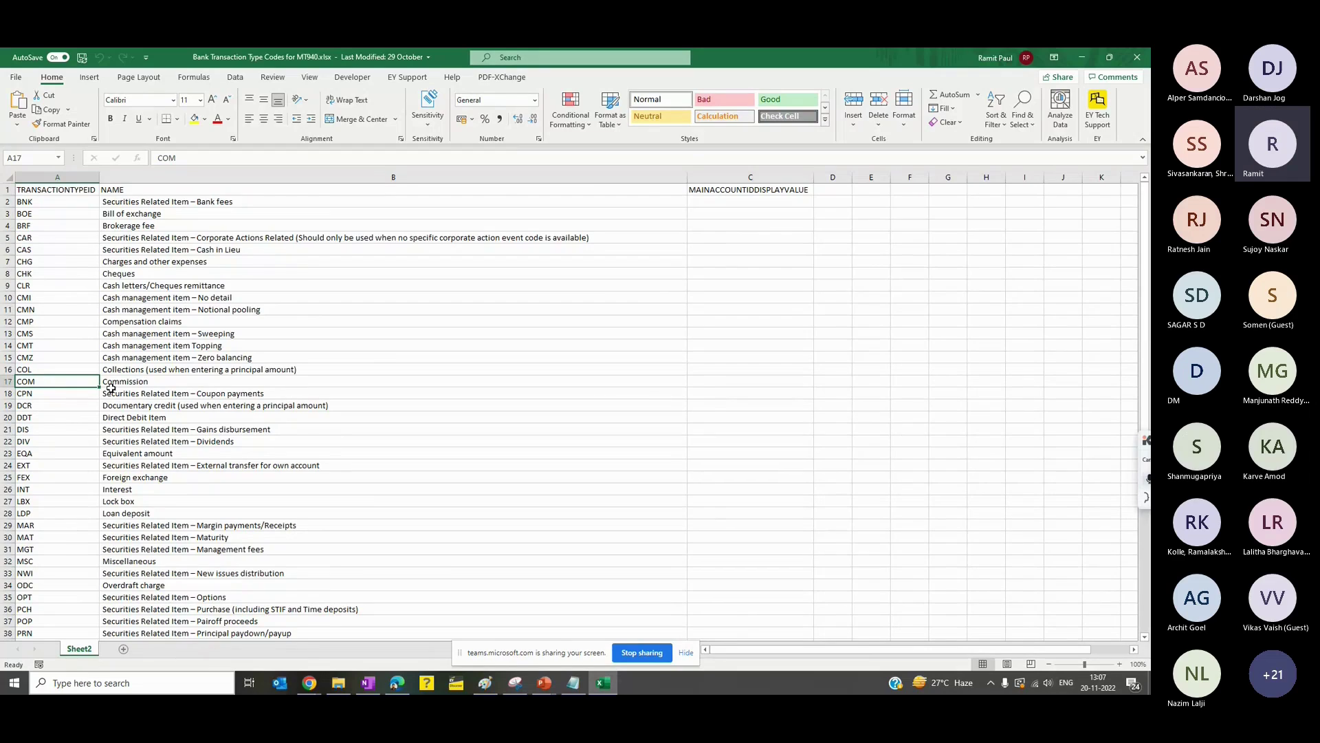
click(165, 416)
click(196, 430)
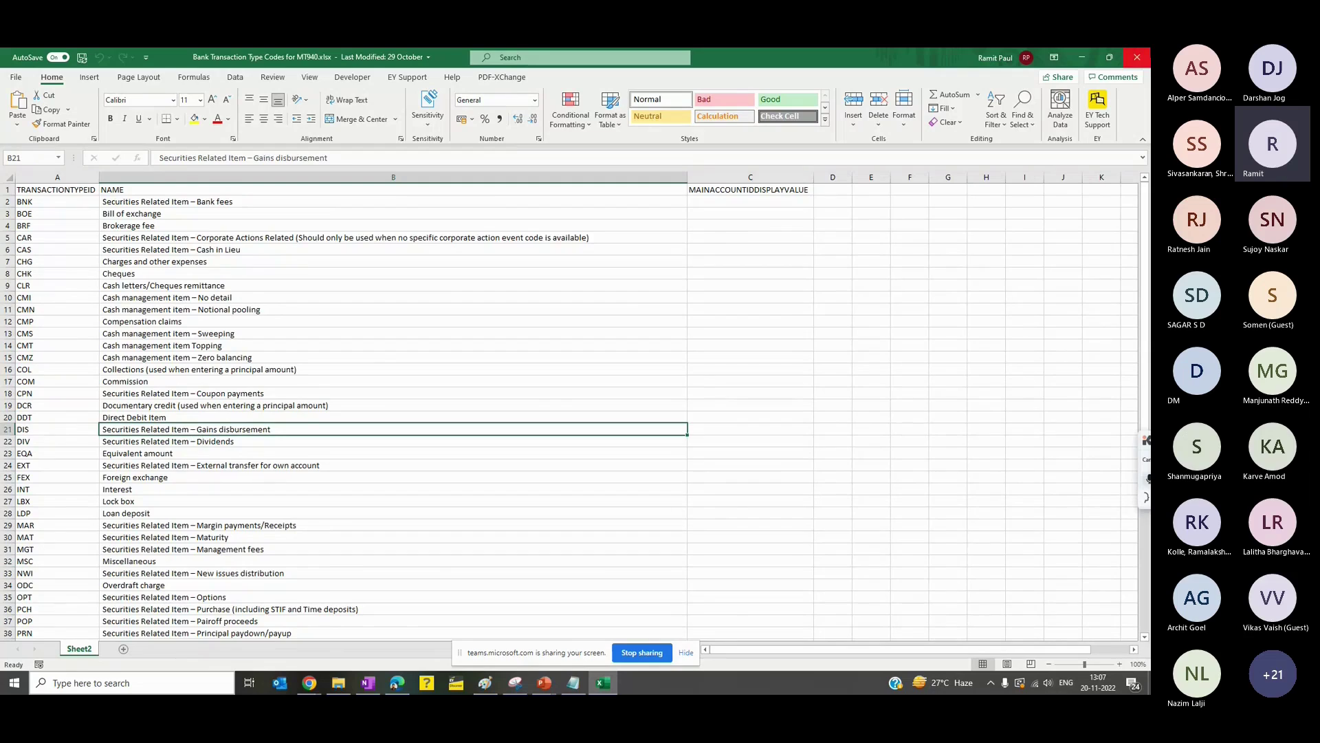
click(1137, 57)
Step: Return to Finance and Operations in the browser and view the bank transaction types with their main accounts
mouse_move(310, 683)
click(178, 631)
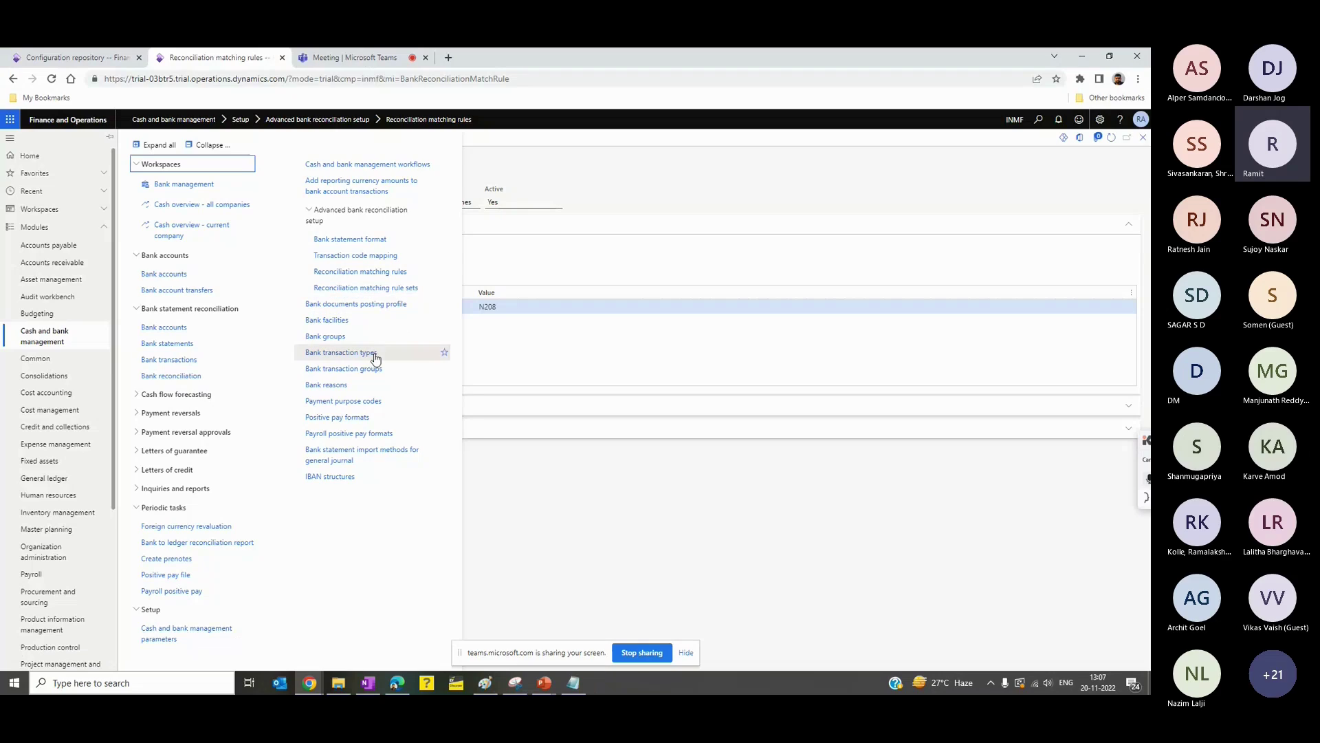
click(583, 269)
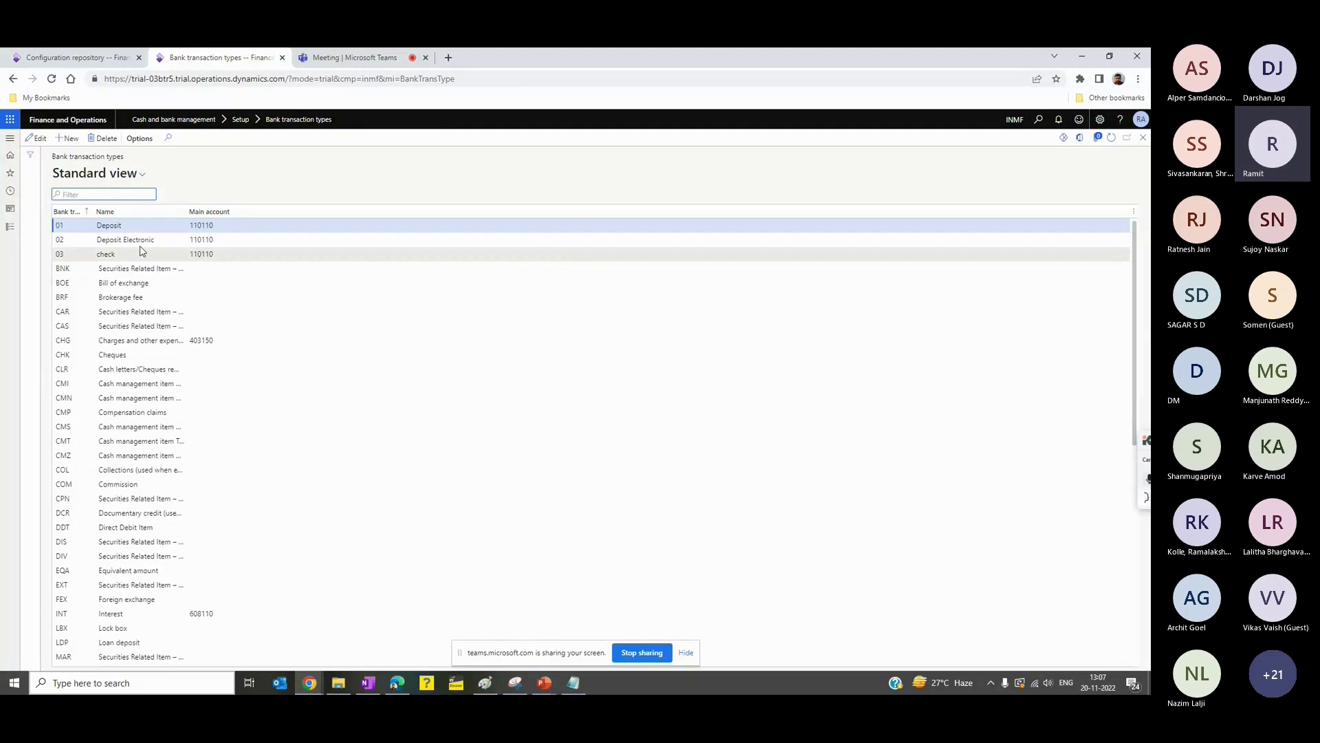
click(299, 119)
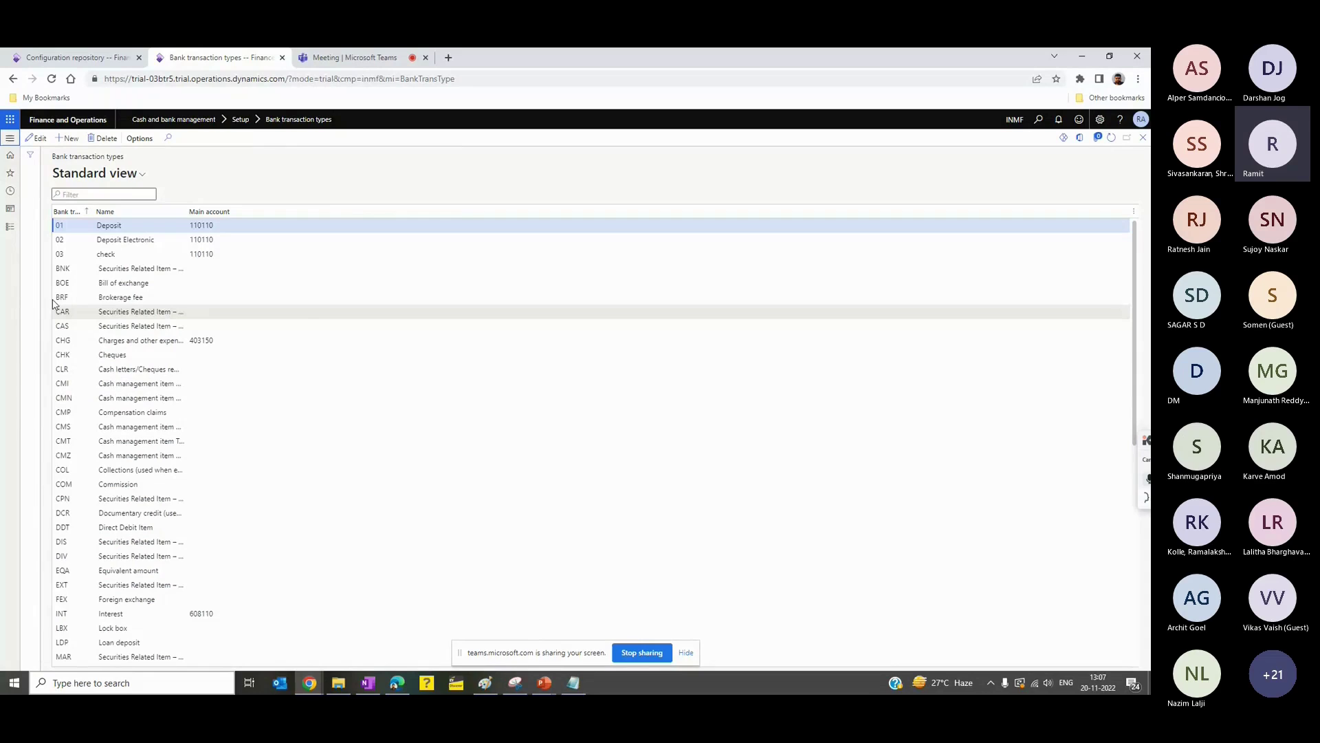
Step: Open the transaction code mapping and examine HDFC's N208 mapping, widening the Bank transaction type column
click(10, 226)
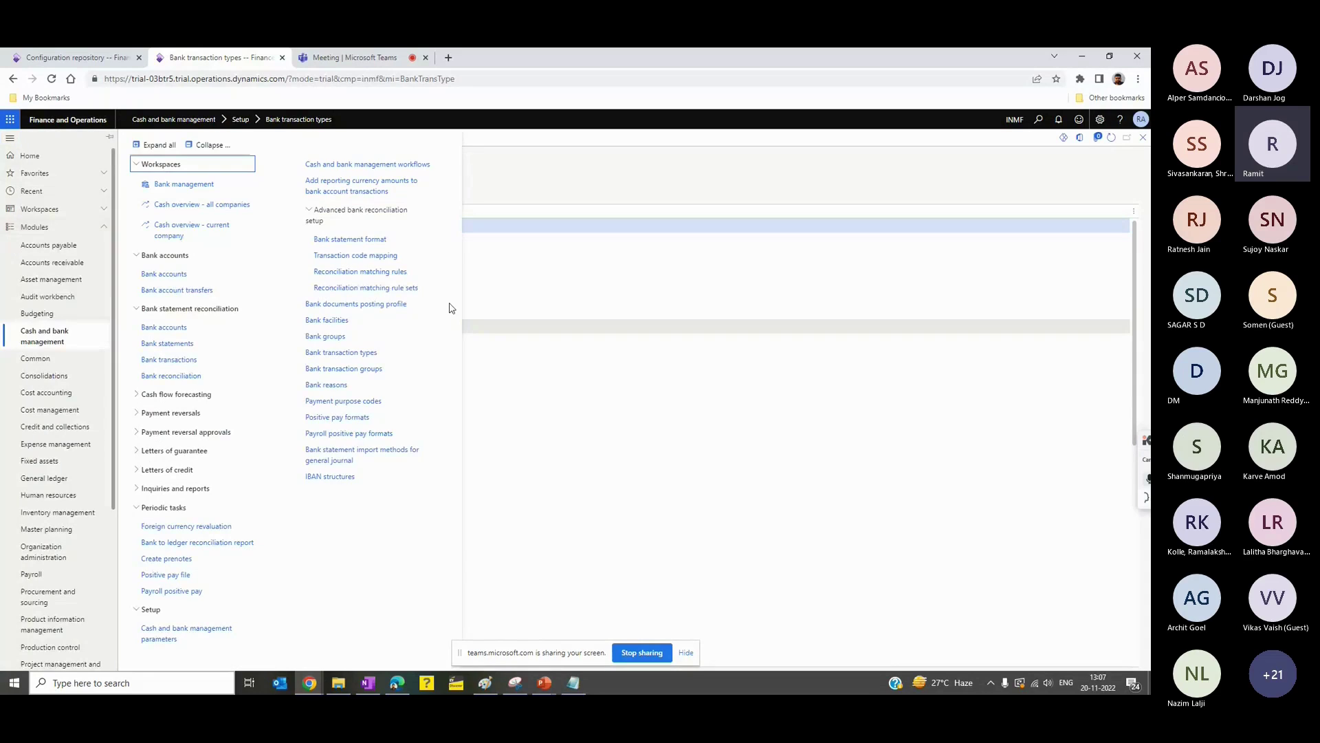
click(425, 256)
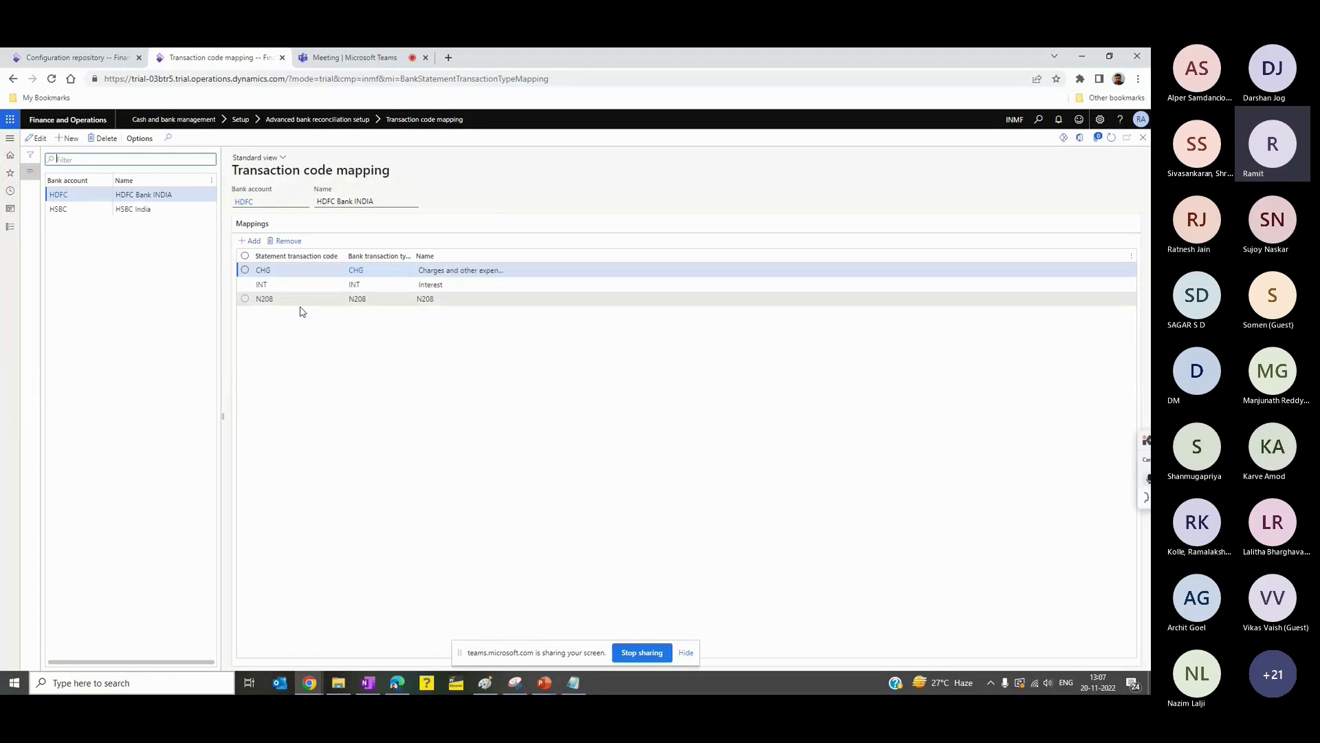
click(378, 300)
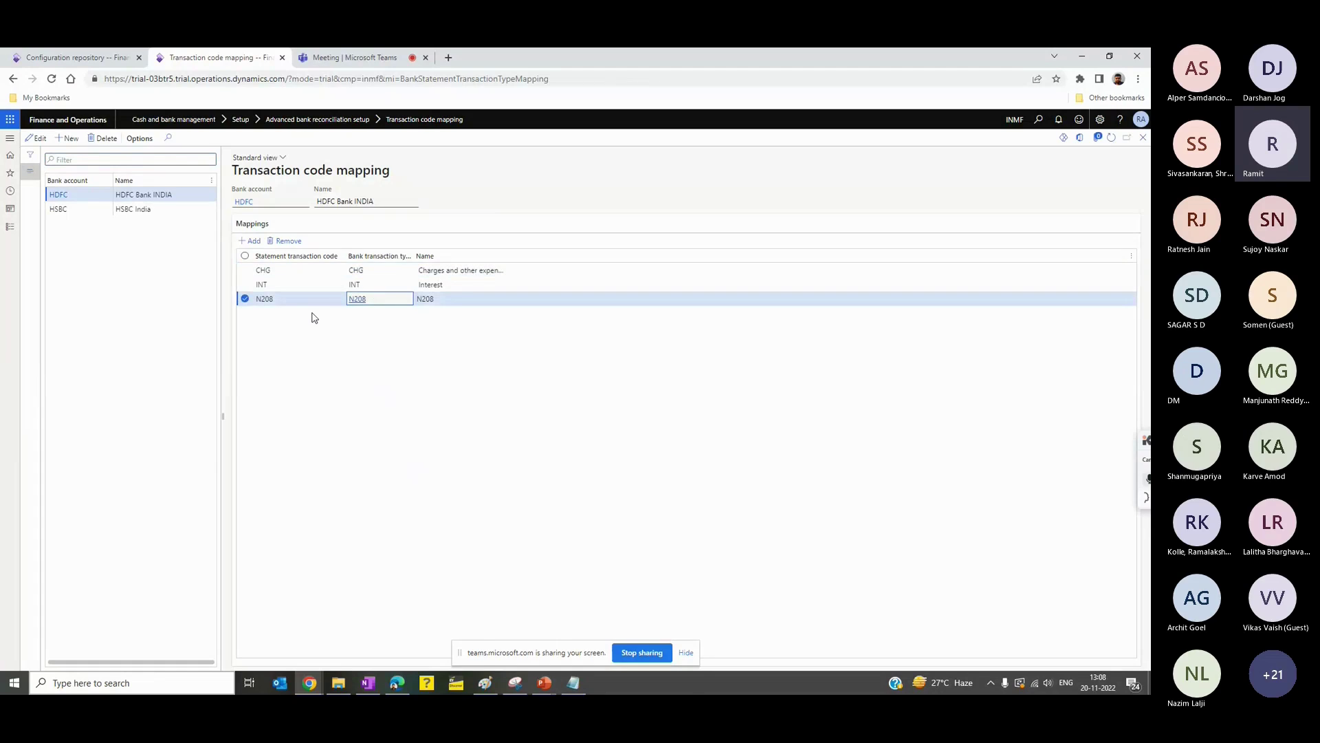
drag(413, 256, 476, 255)
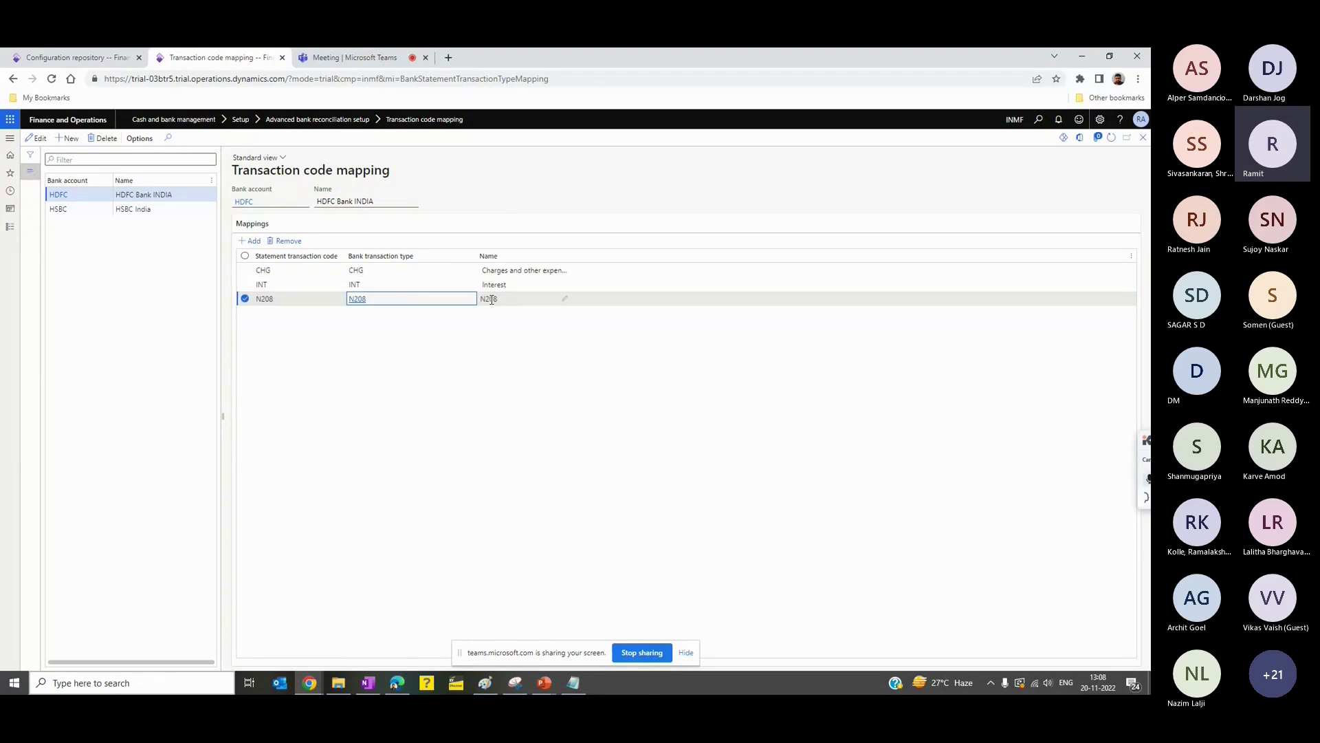
click(292, 304)
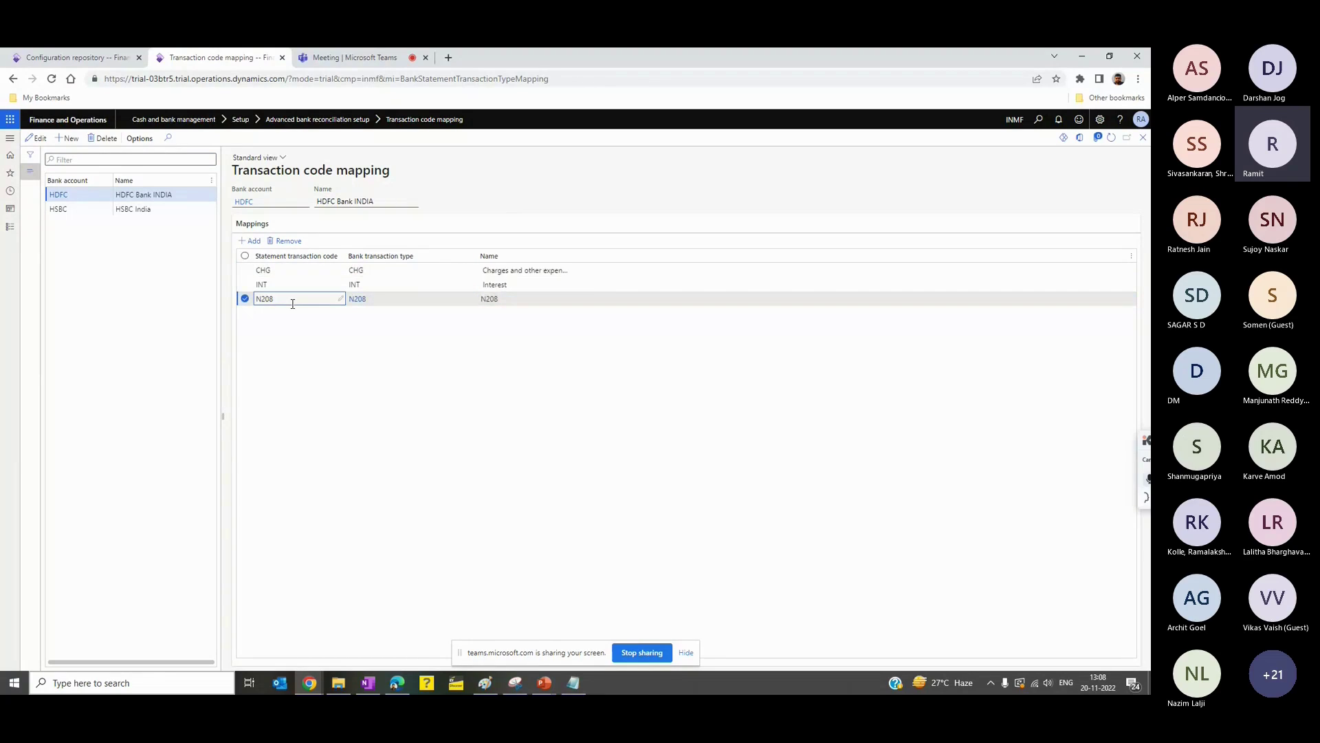
key(Tab)
click(515, 300)
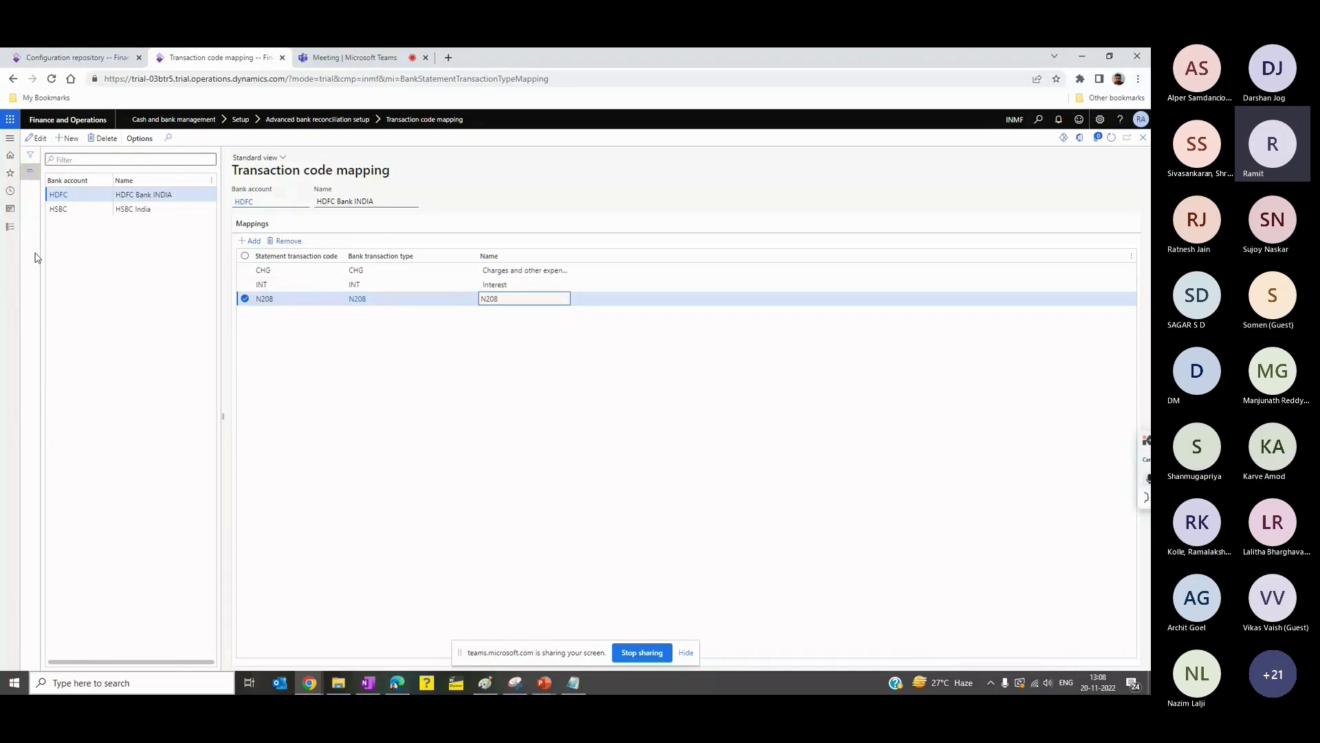
Step: Open the reconciliation matching rules and examine the REVERSAL rule's criterion of bank transaction code equal to N208
click(10, 227)
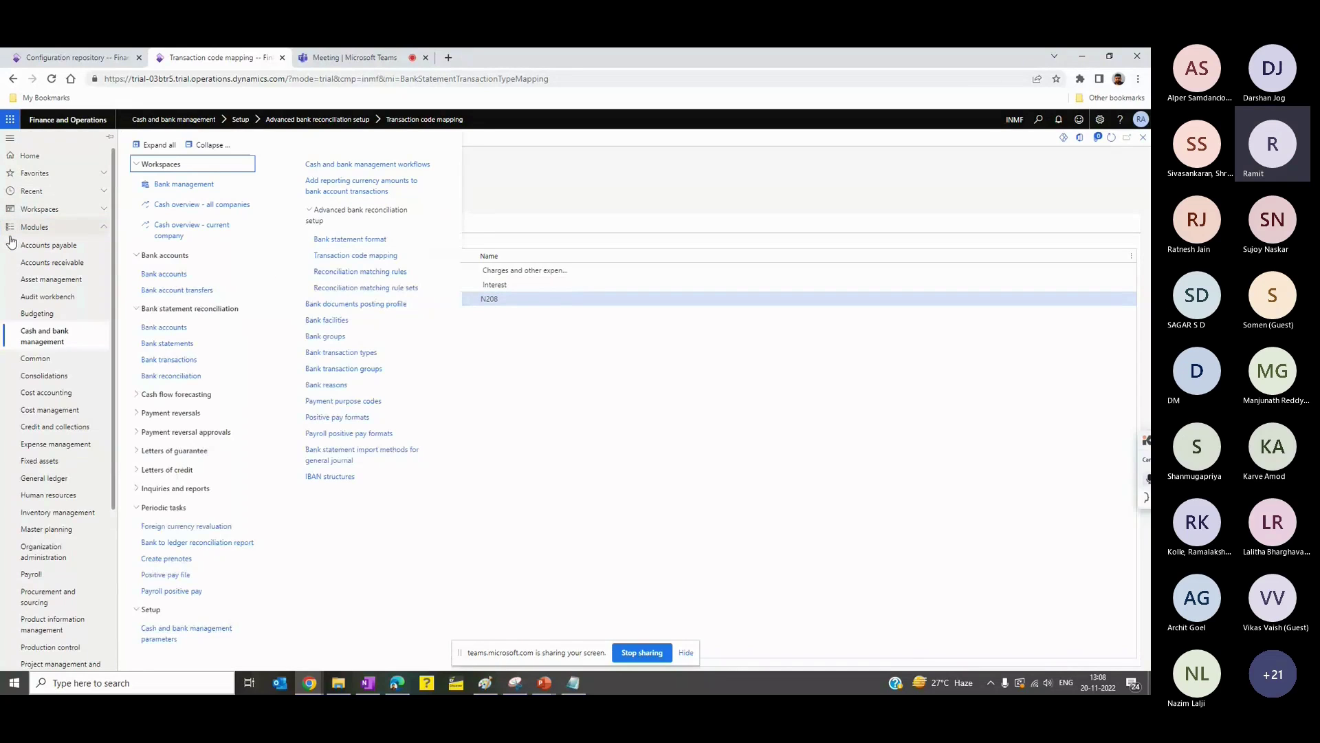
click(360, 272)
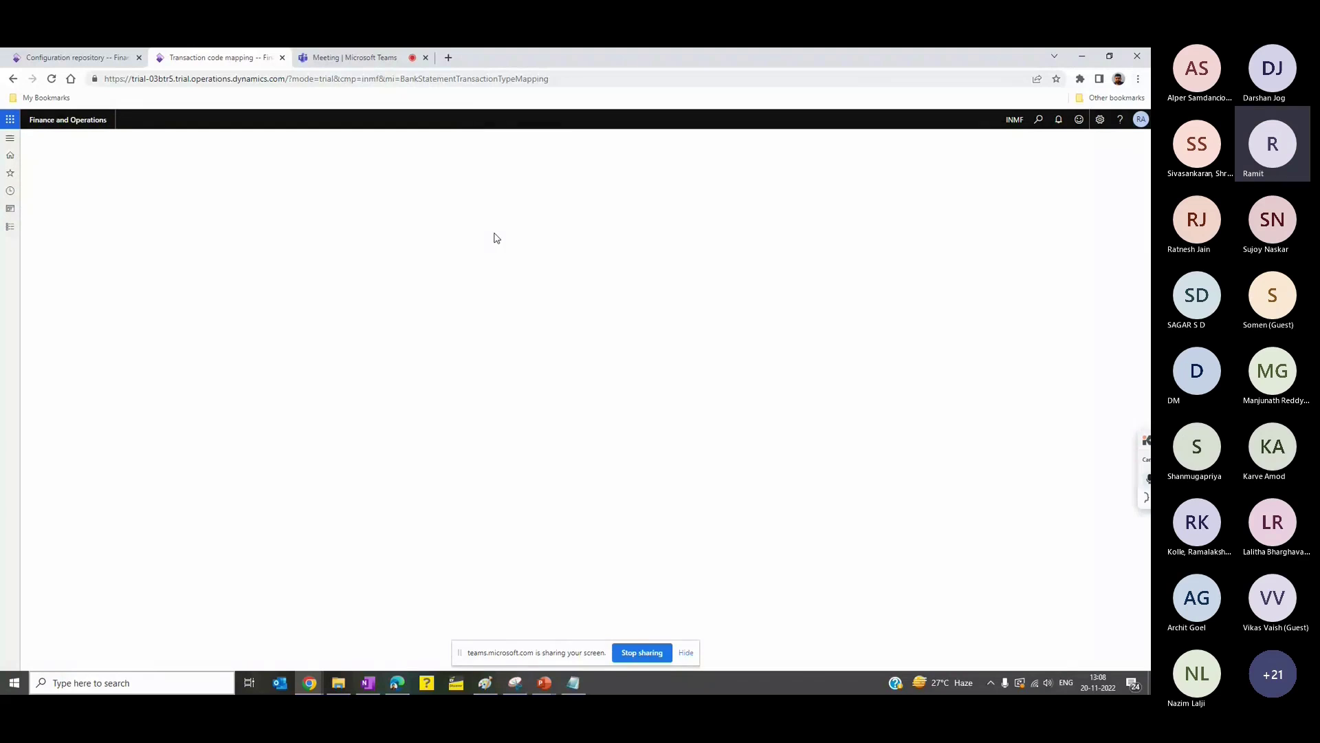
click(144, 245)
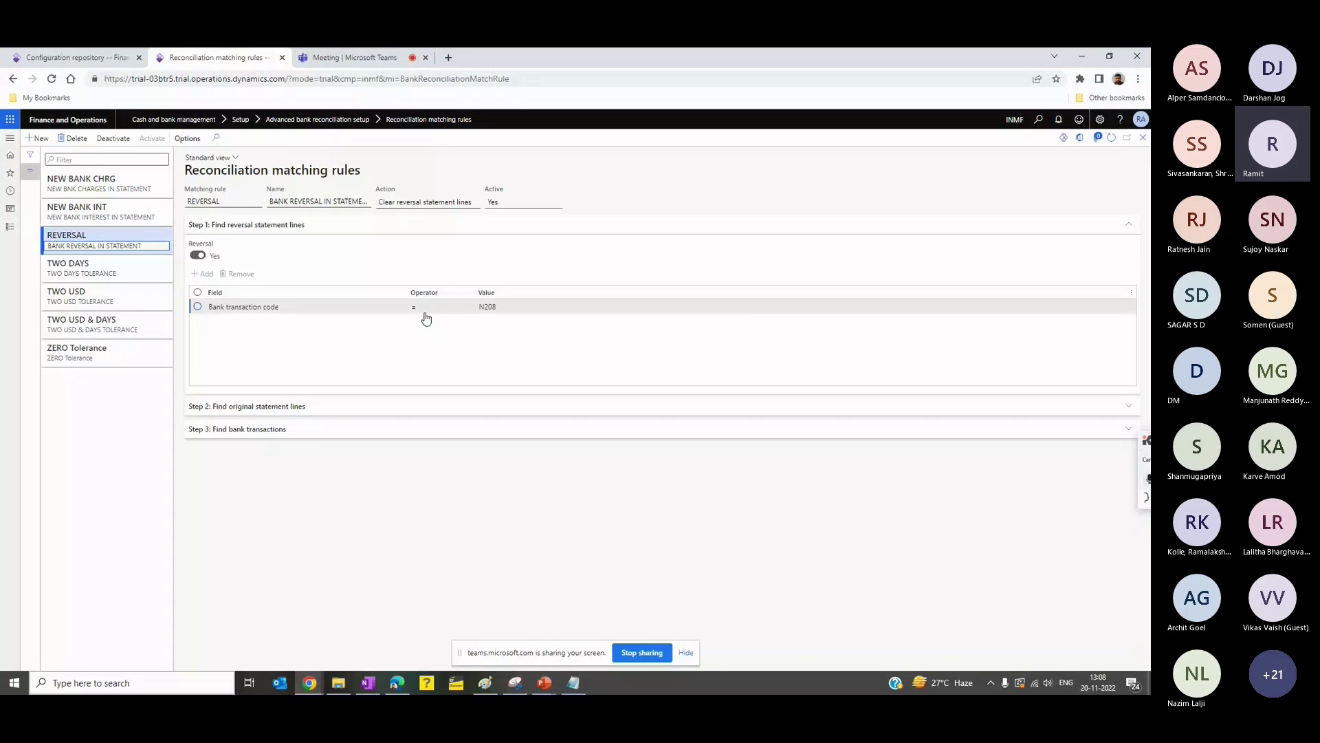
click(299, 307)
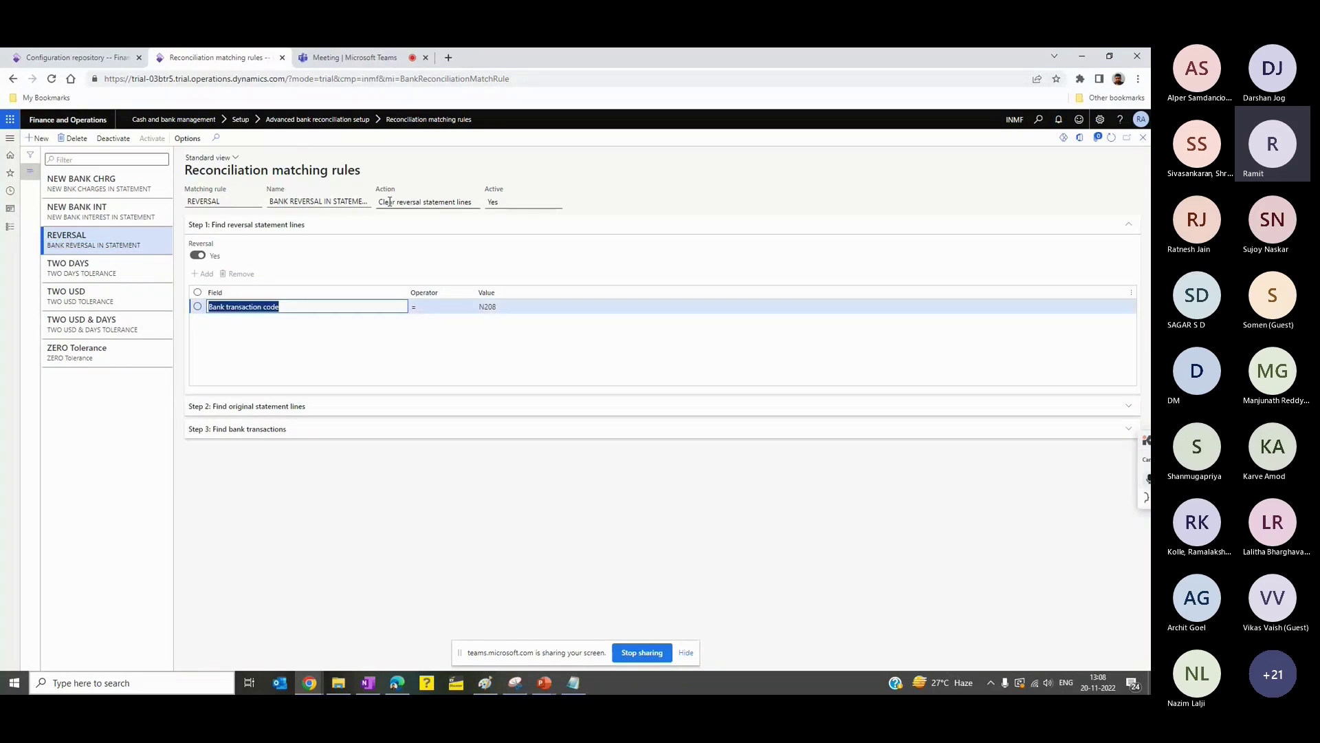
click(440, 307)
drag(311, 307, 220, 308)
click(522, 308)
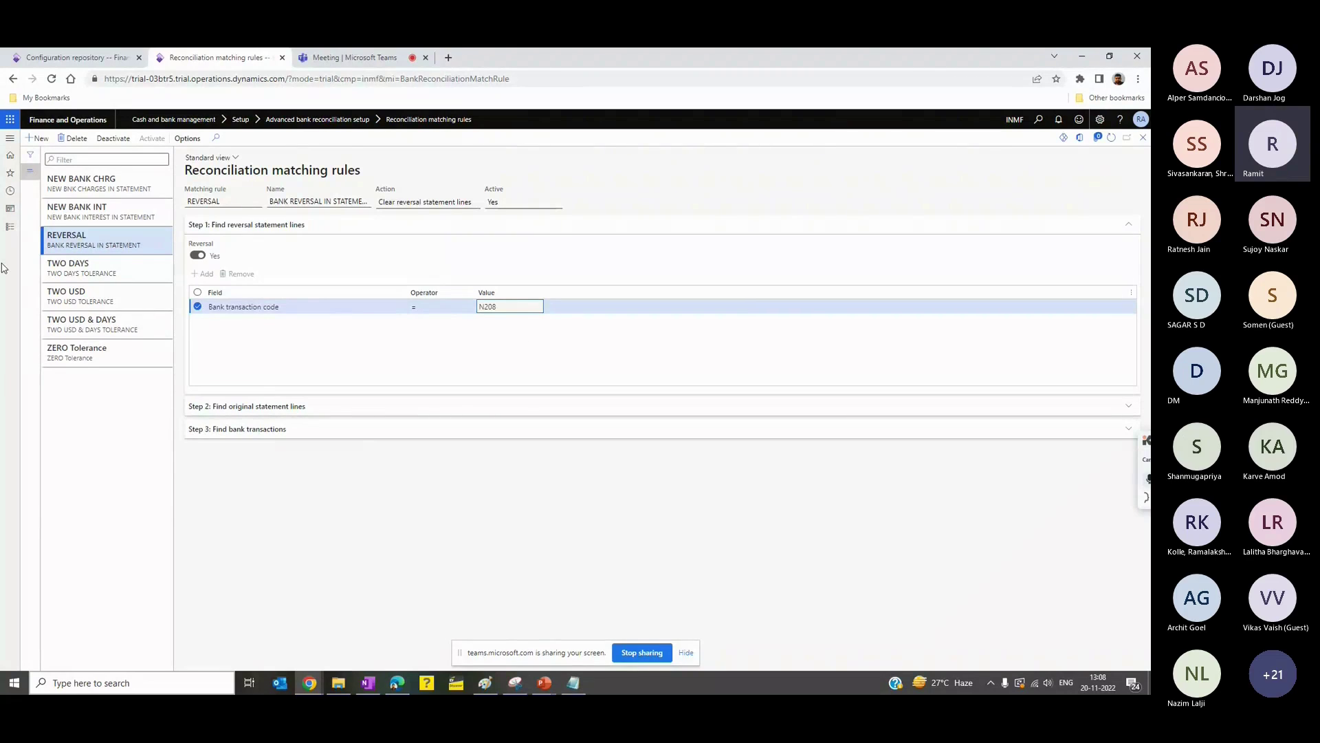
Step: Open the bank statements of the HDFC bank account and close the Reversal_TEST.txt file in Notepad
click(10, 227)
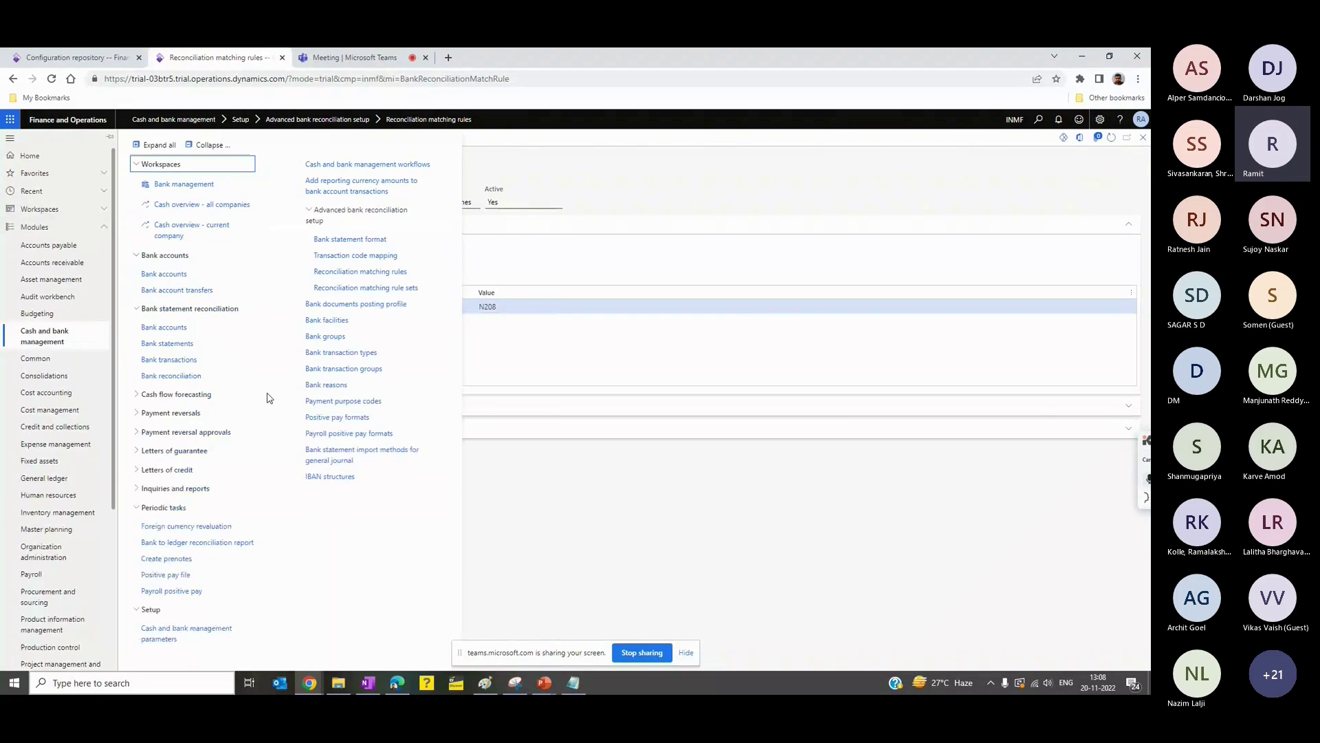
click(180, 376)
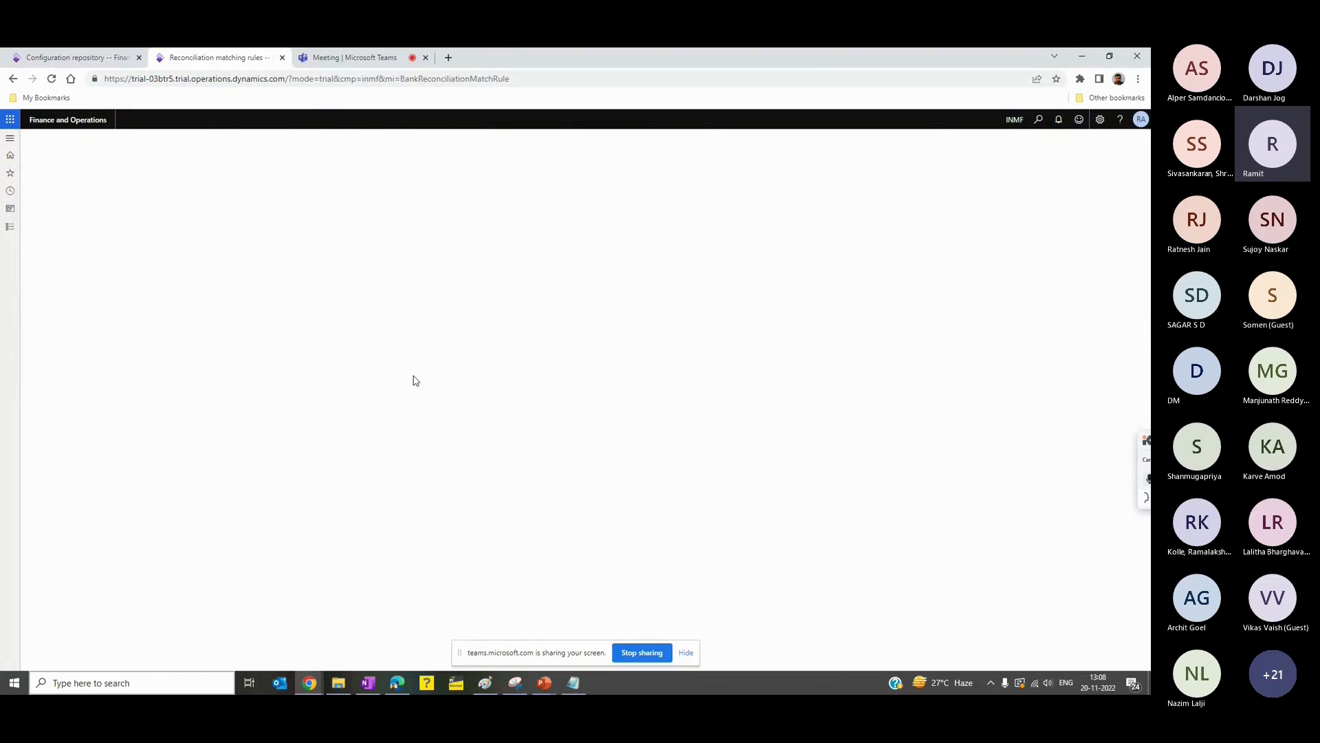
click(10, 229)
click(162, 342)
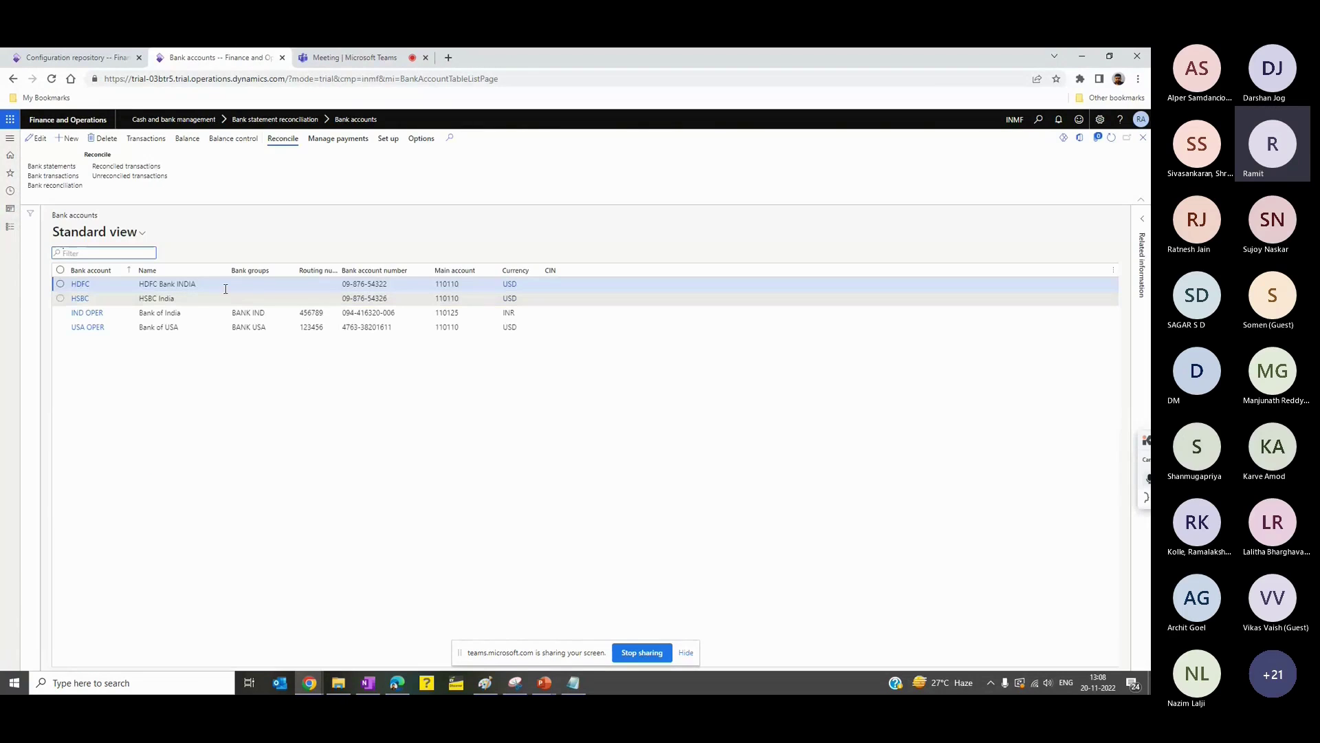
click(50, 166)
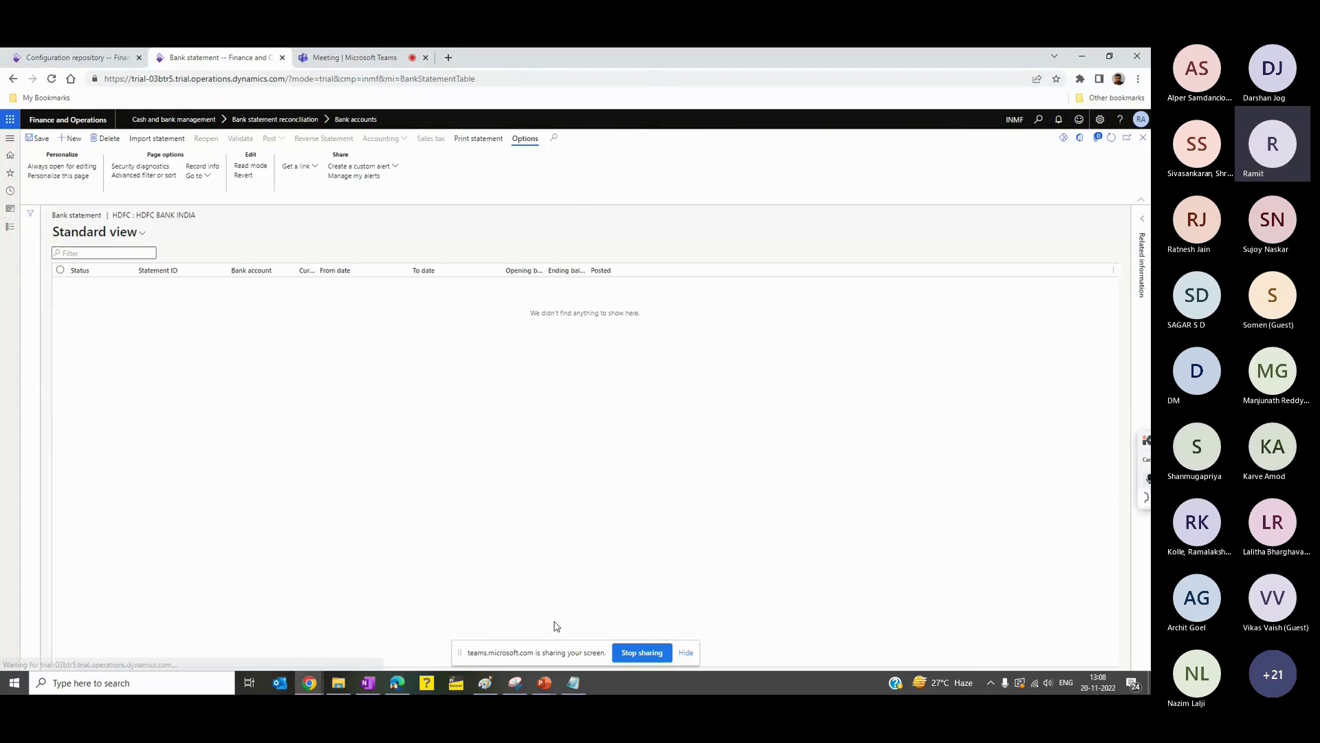
click(574, 683)
click(1146, 54)
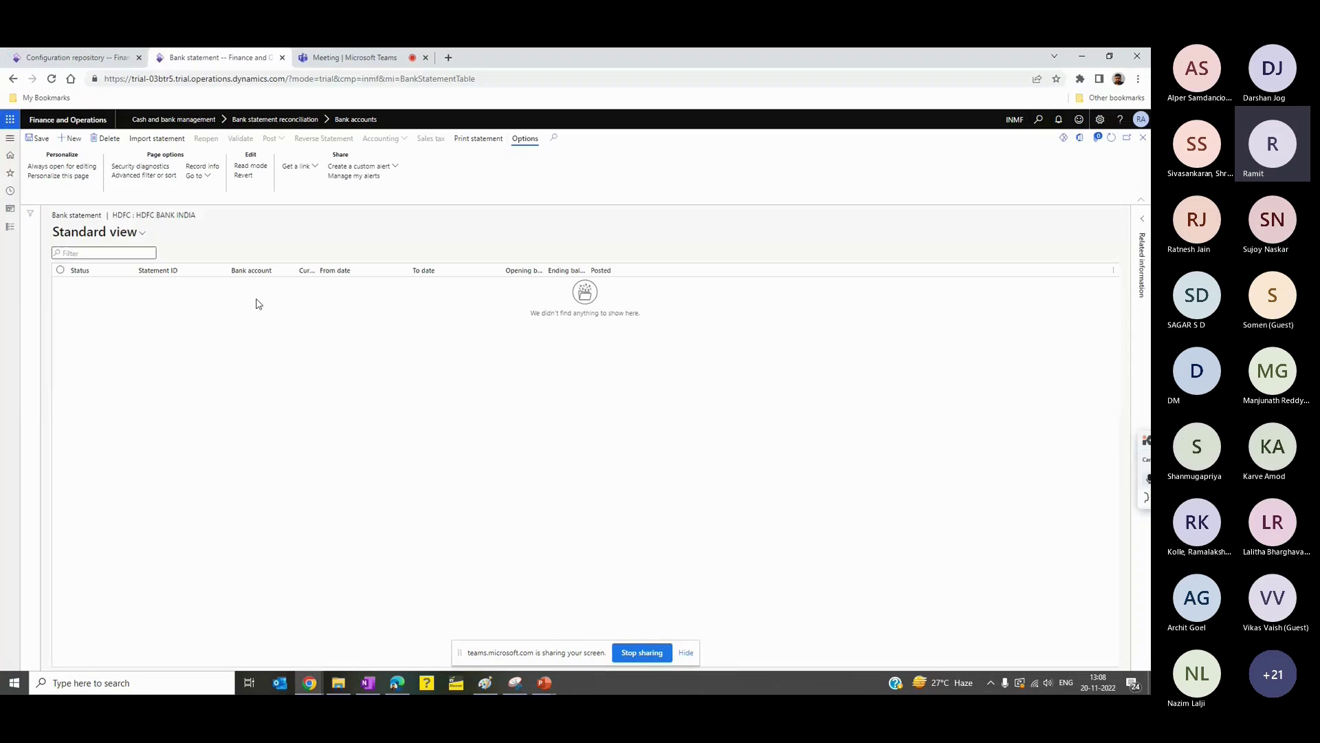
Step: Switch to the Bank reconciliation folder, open Reversal_TEST.txt in Notepad to examine its N208 and NRTEST lines, and close it
click(347, 684)
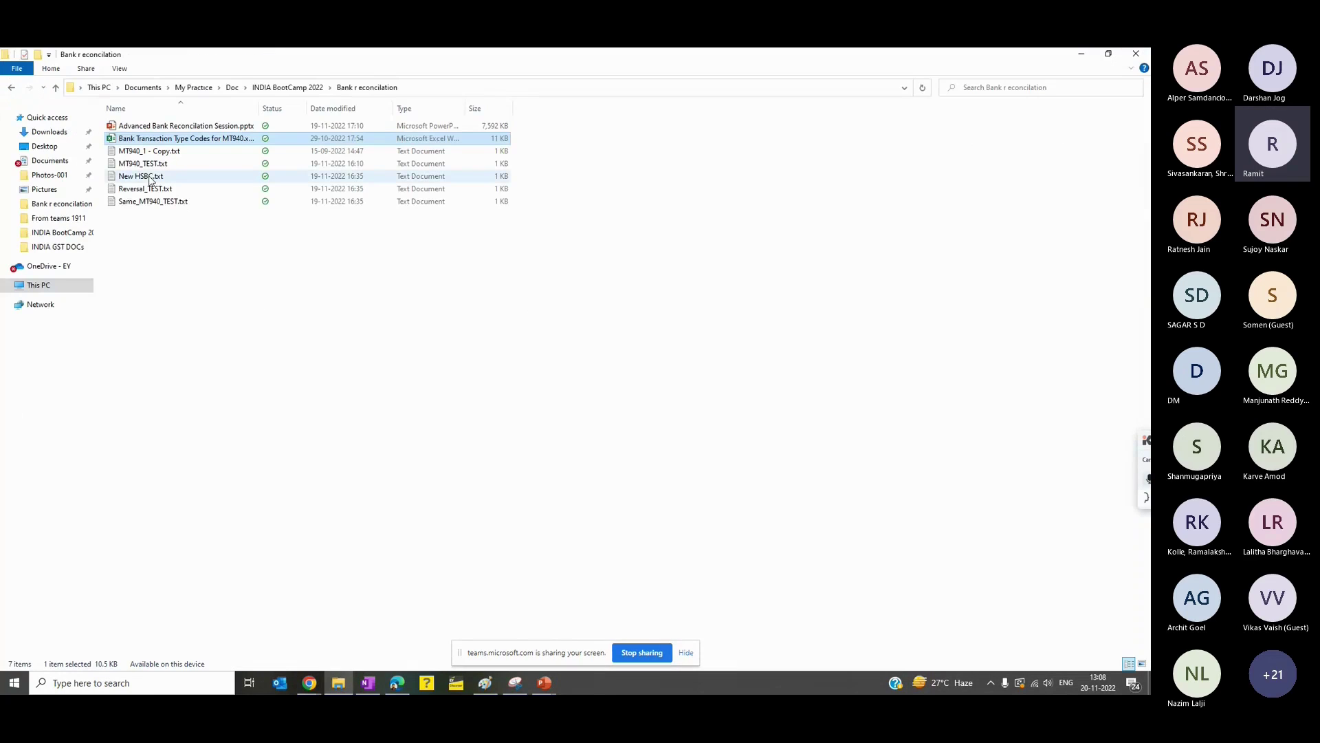
click(157, 189)
double_click(157, 190)
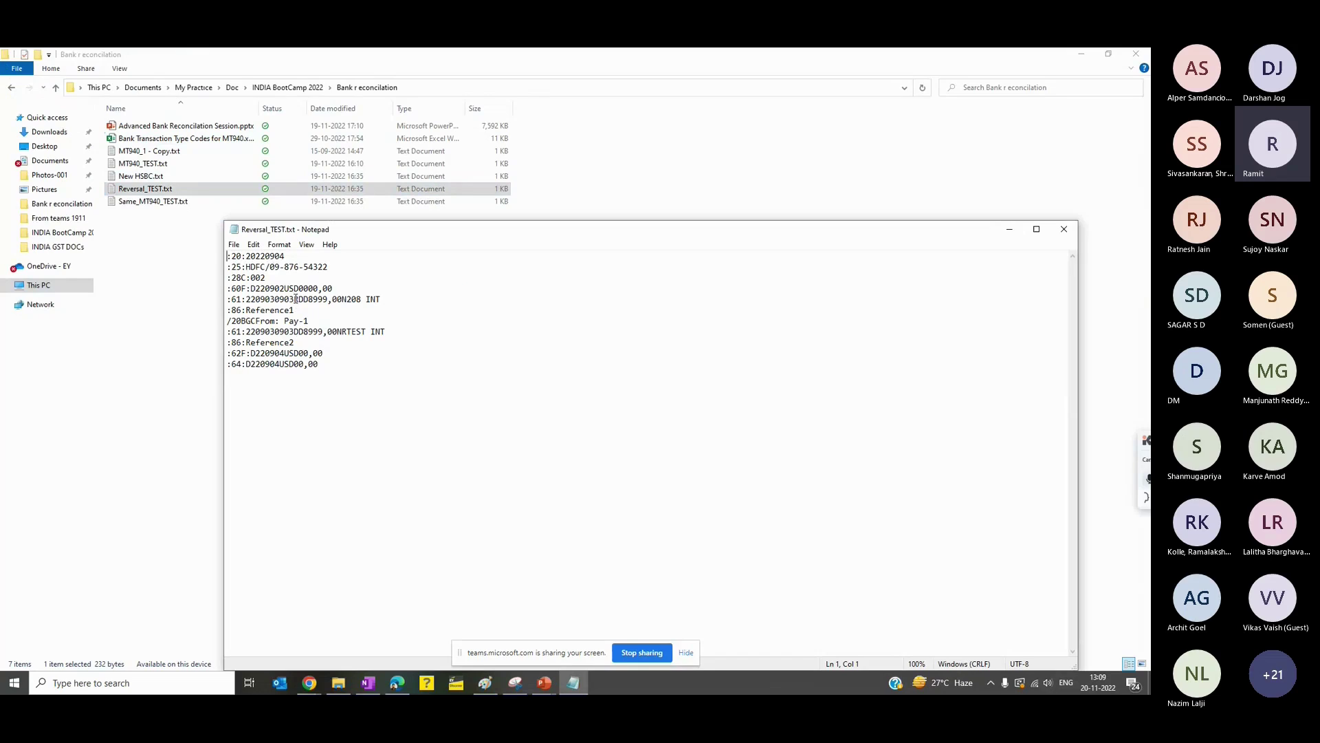
click(1064, 229)
click(362, 378)
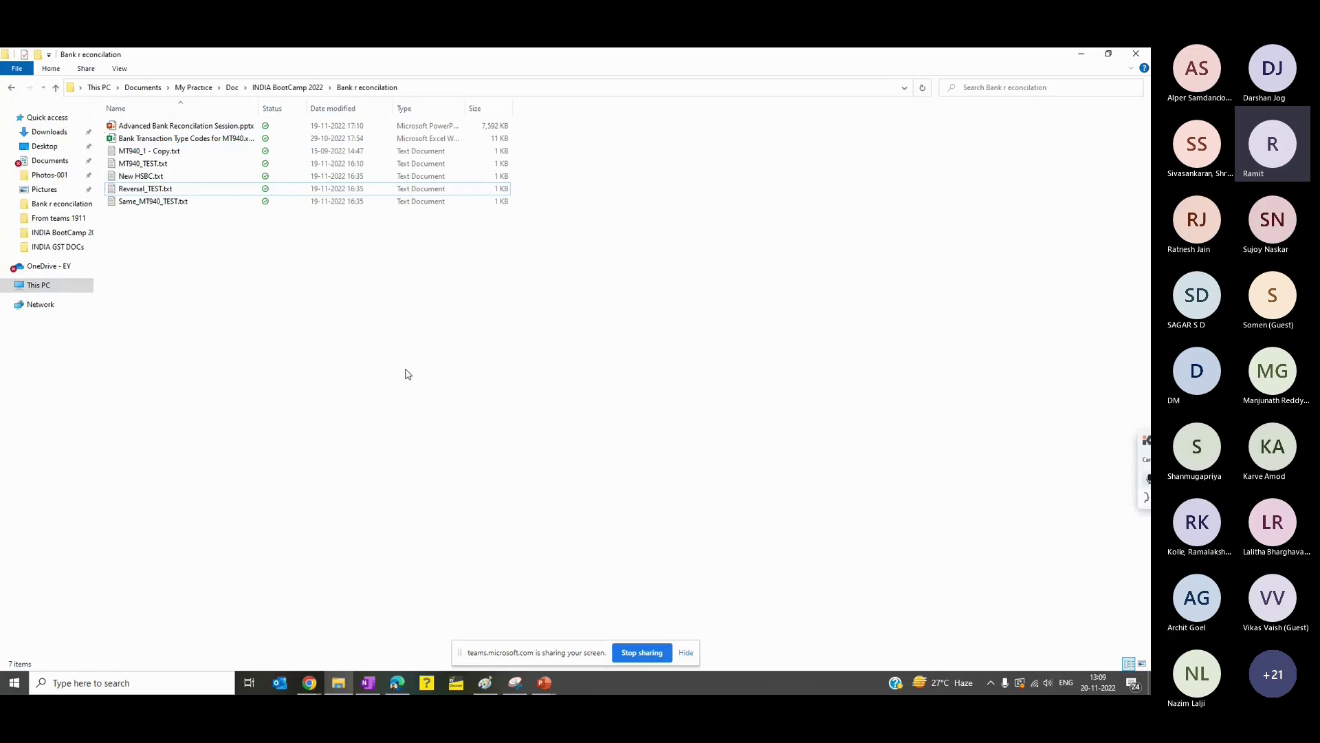
Step: Return to Finance and Operations in the browser and import Reversal_TEST.txt as an MT940 statement for the HDFC bank account
click(310, 682)
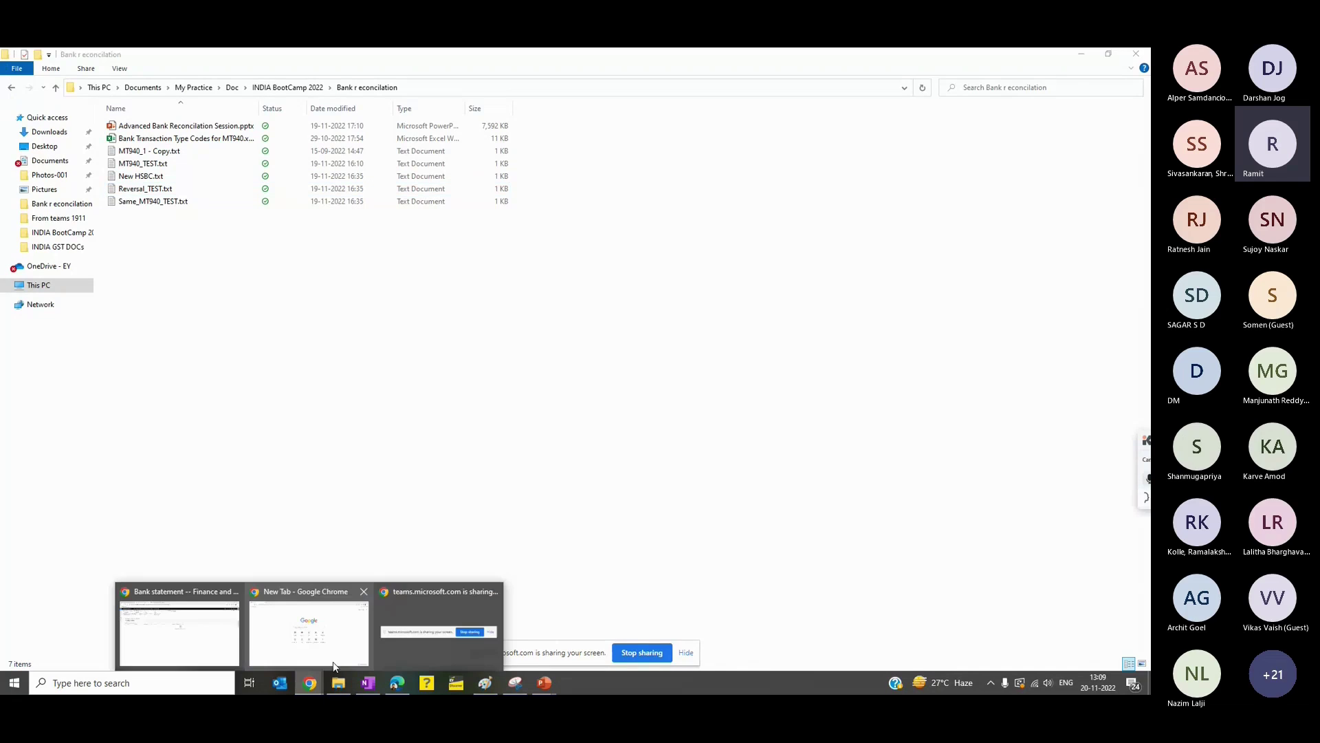
click(334, 633)
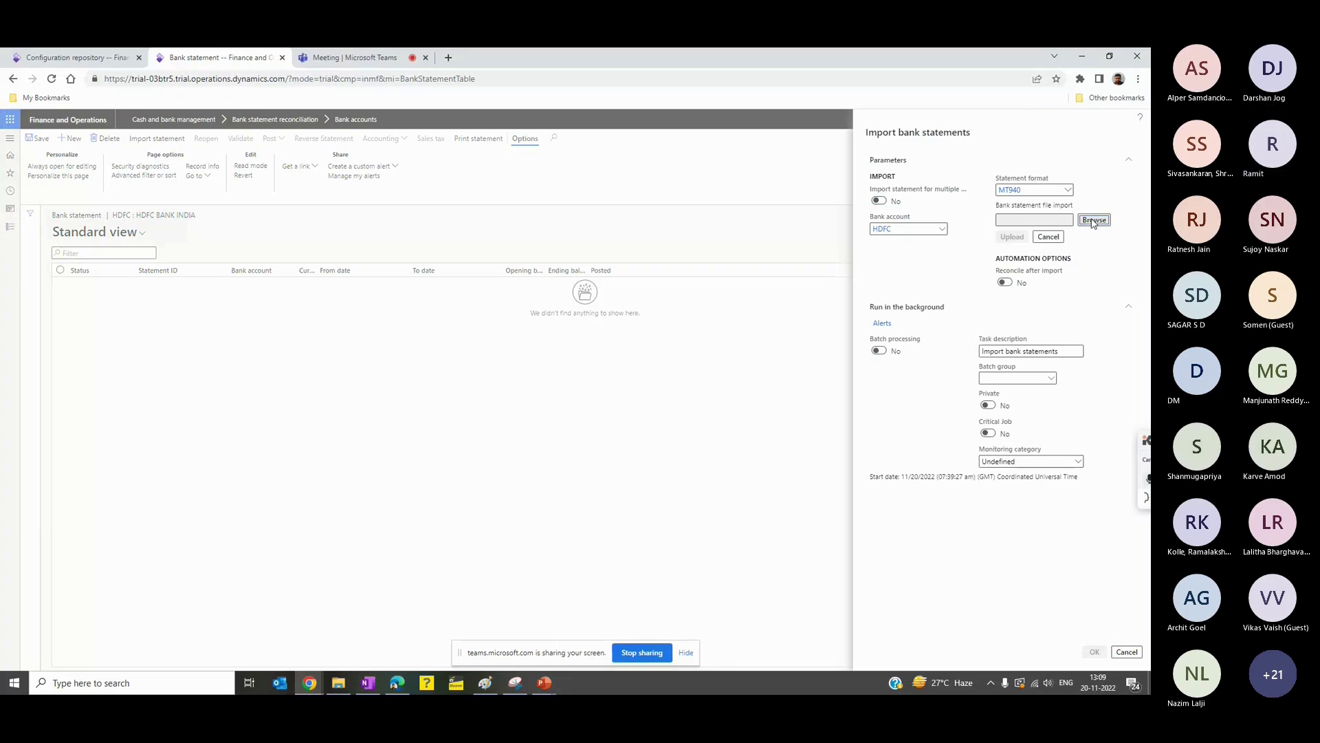
click(1094, 220)
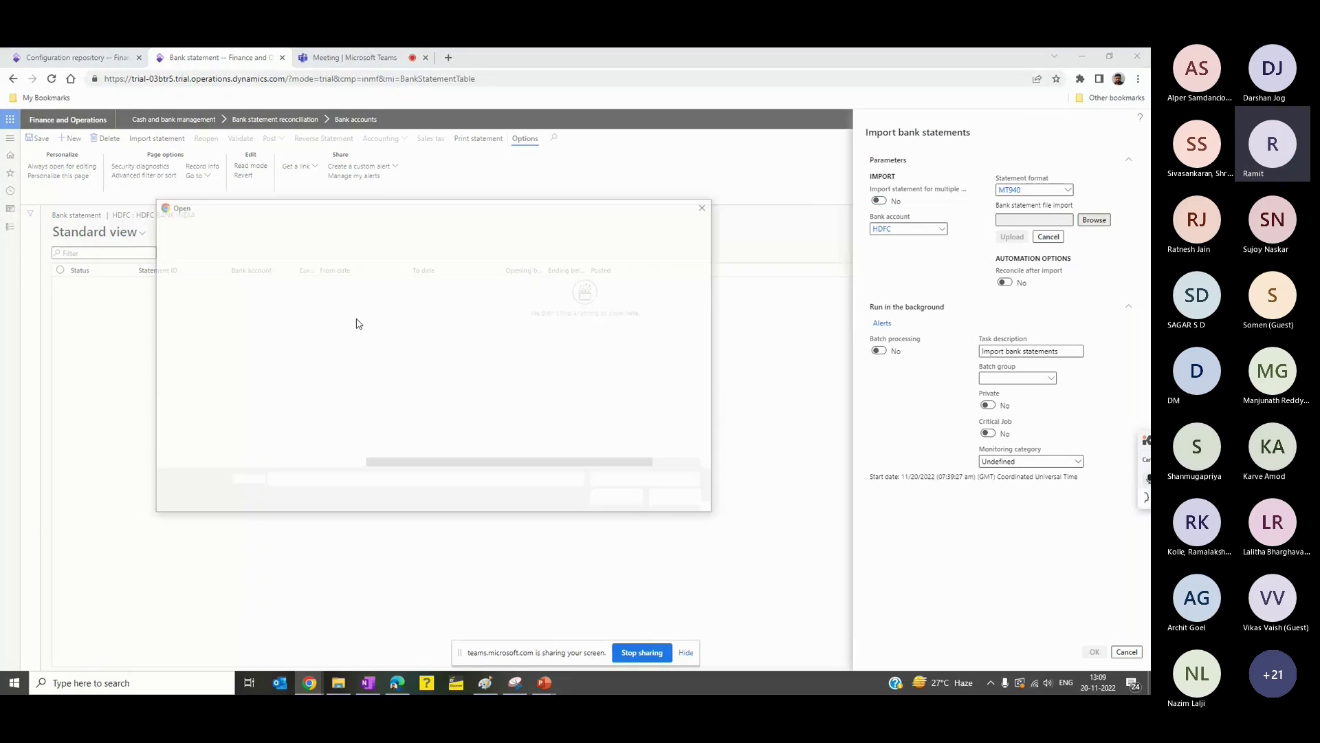
click(404, 346)
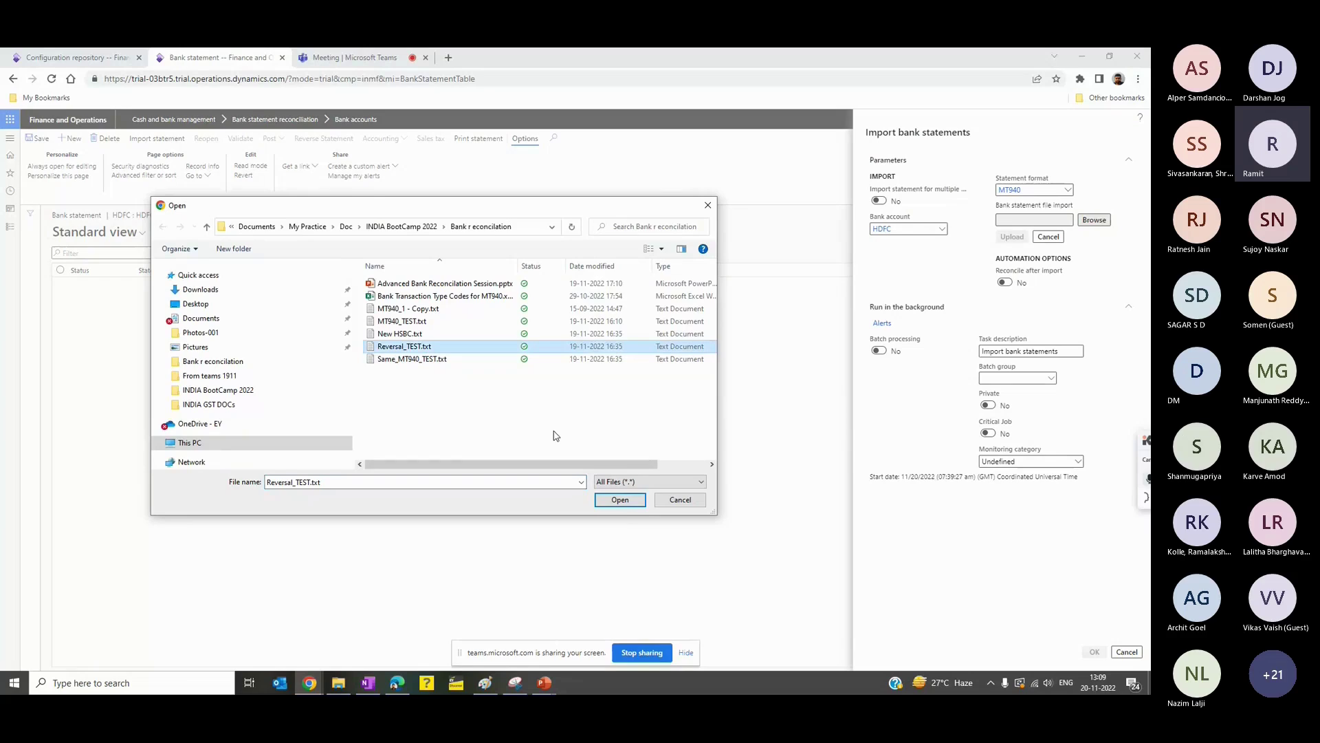
click(620, 499)
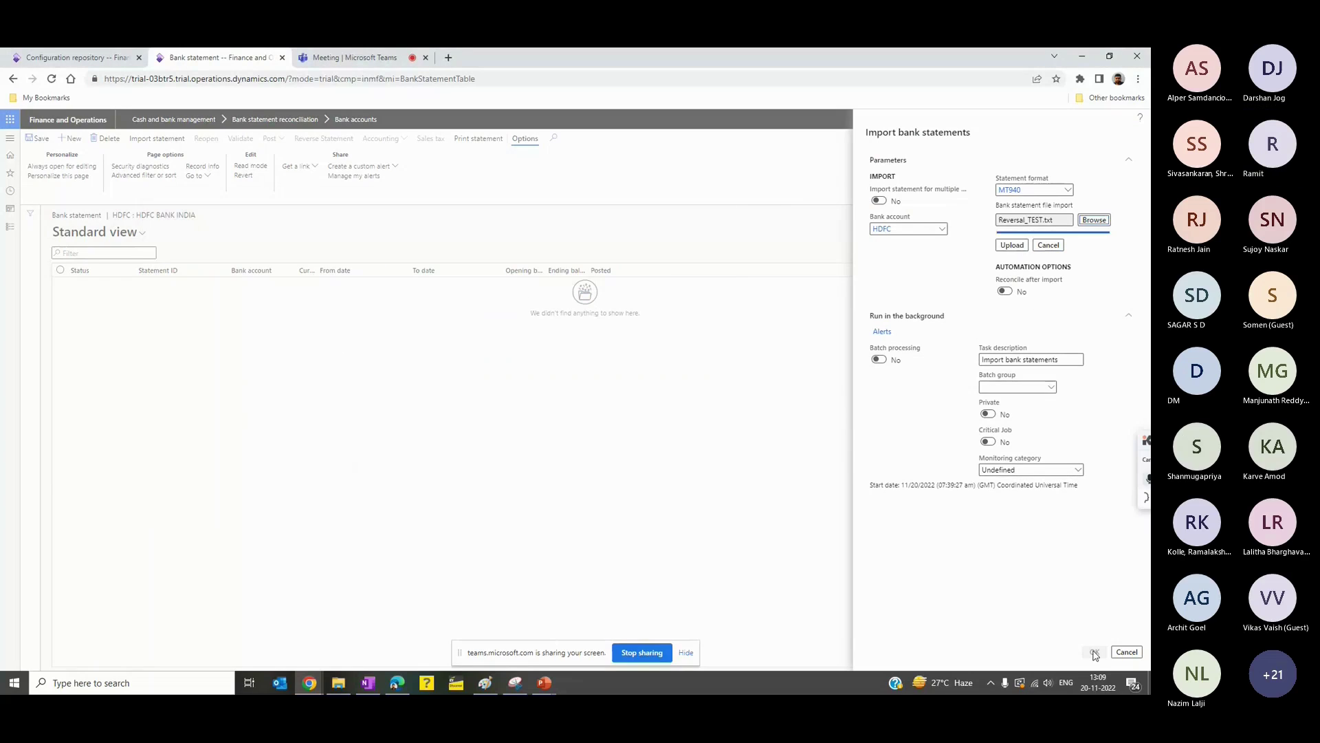
key(Return)
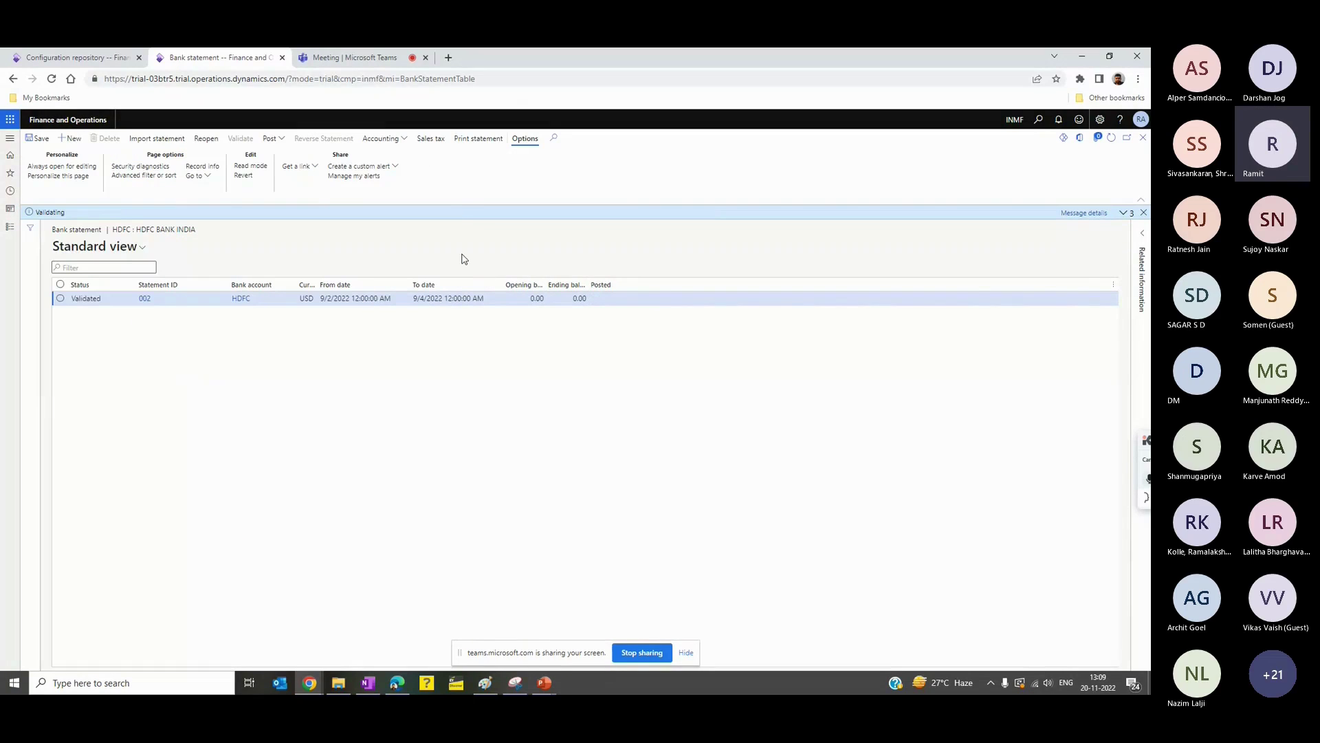
key(Escape)
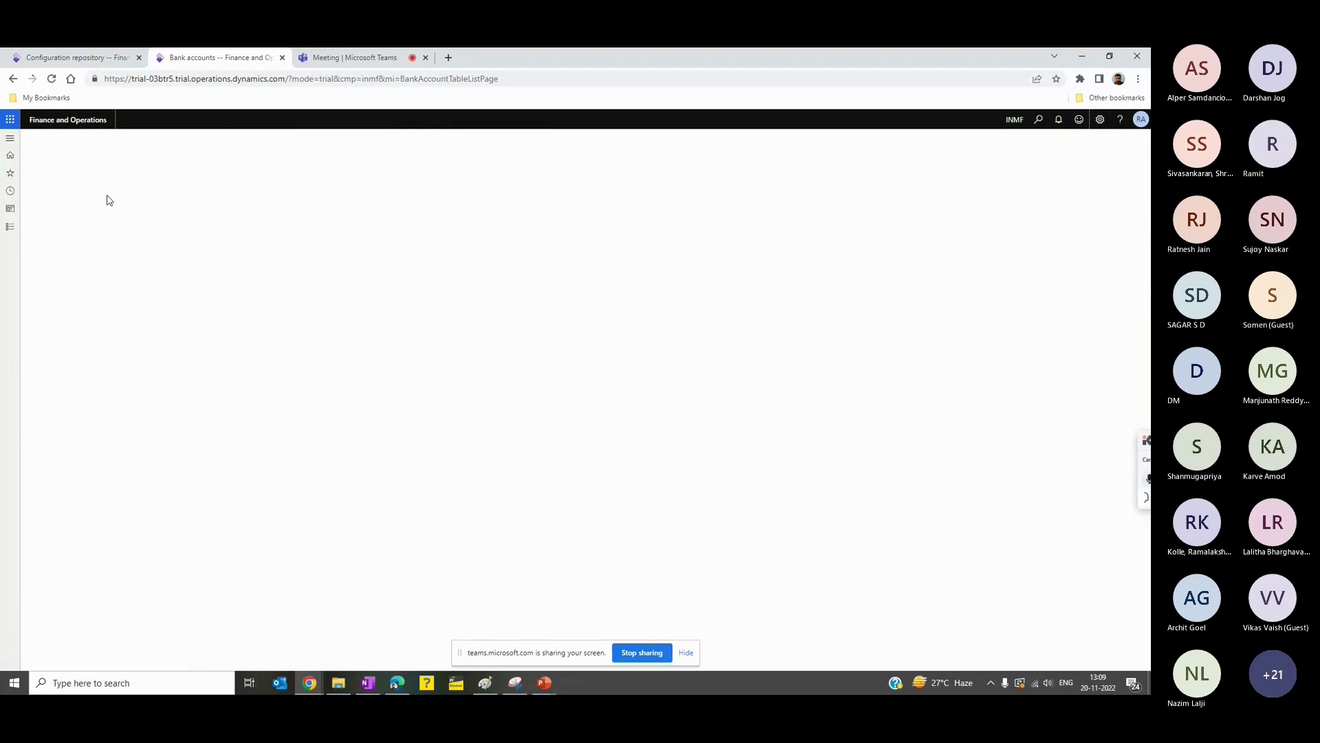
Step: Create a new bank reconciliation for the HDFC bank account and open its worksheet
click(72, 138)
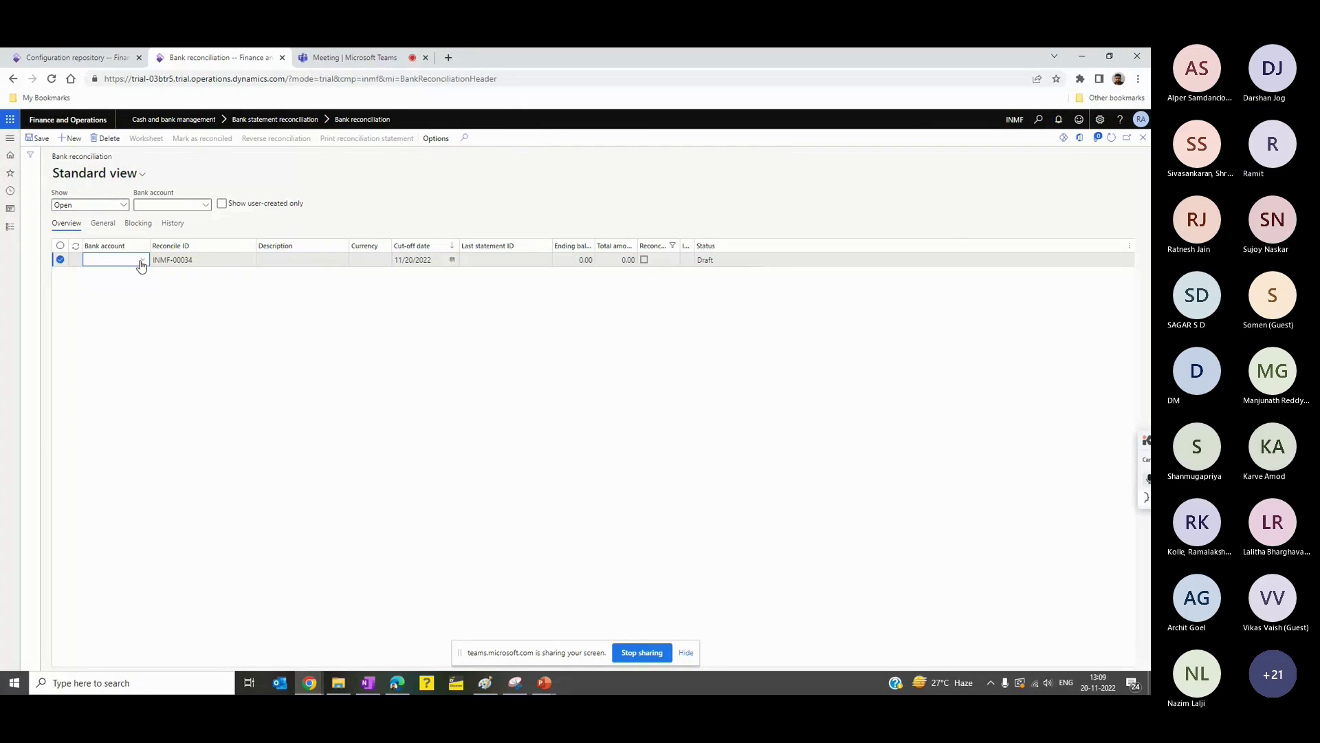
click(141, 262)
click(171, 290)
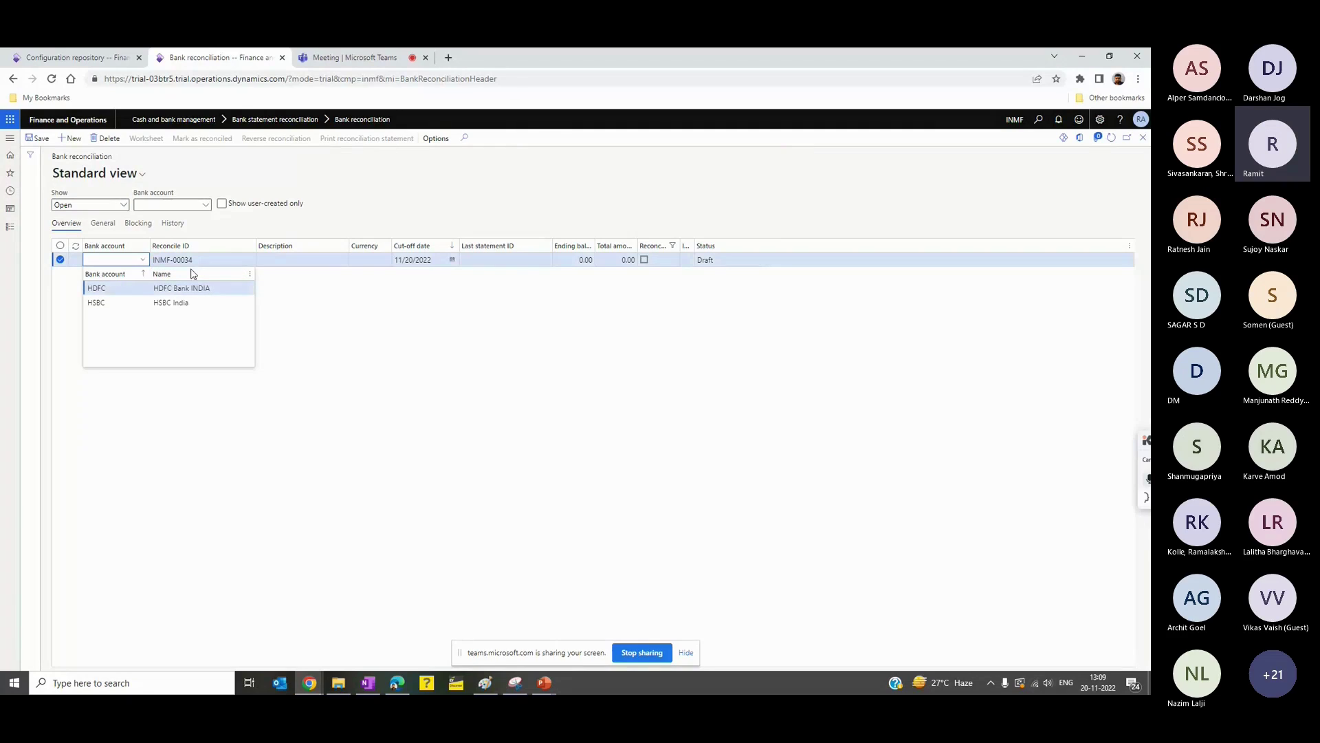
click(148, 140)
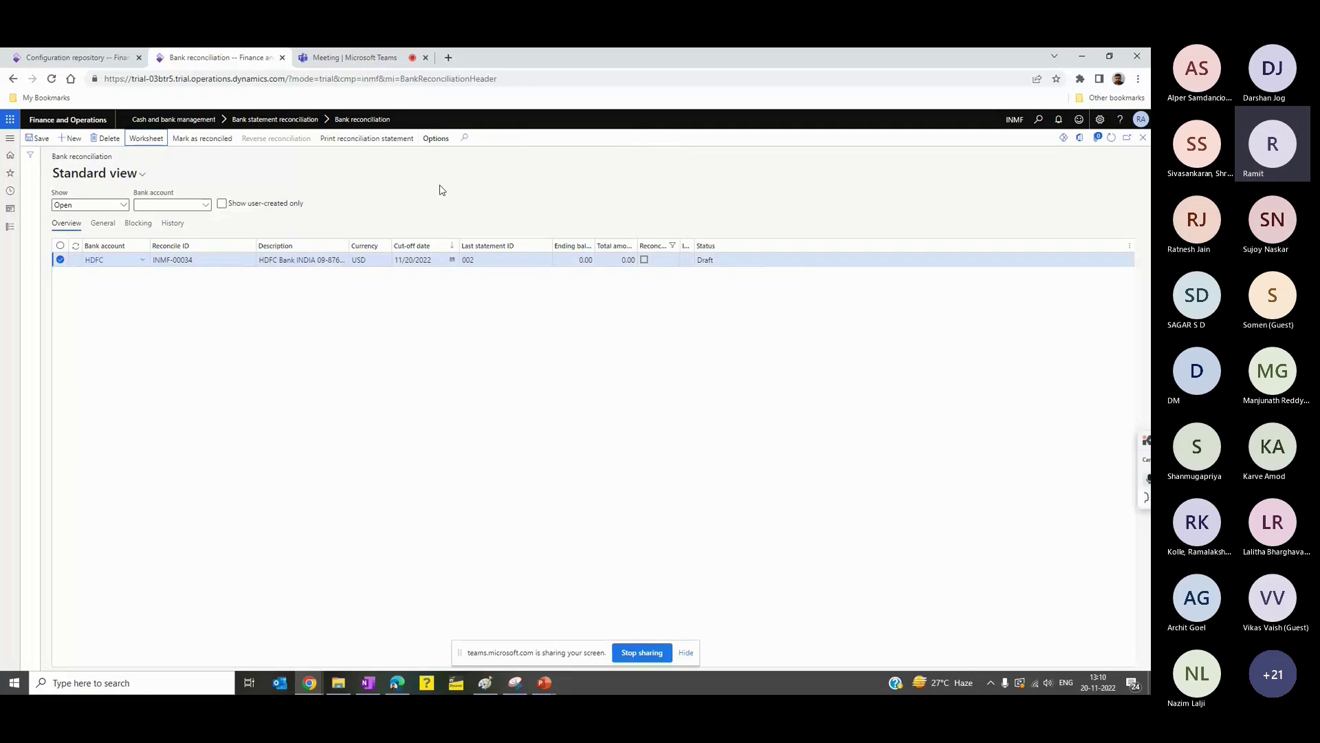
click(144, 139)
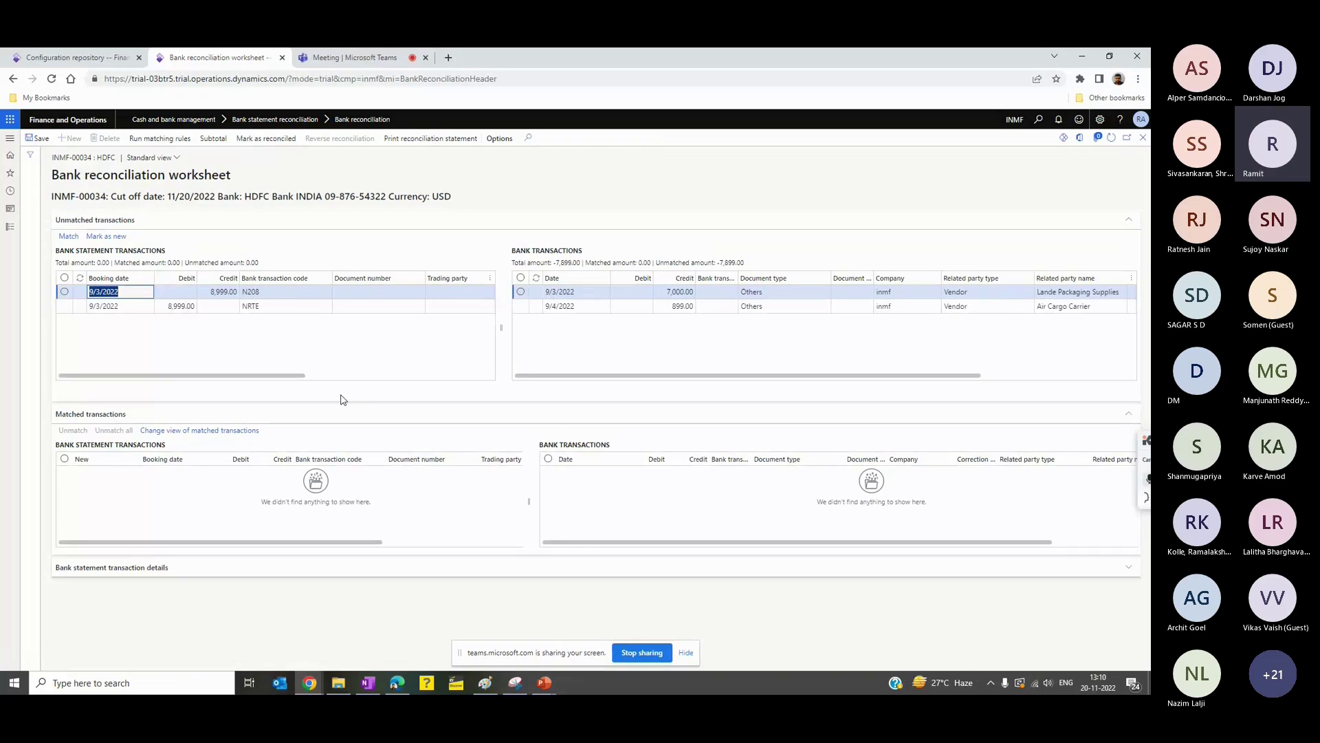
Step: Examine the amounts, transaction codes and Reversal flag of the unmatched N208 and NRTE bank statement transactions
click(210, 292)
click(211, 293)
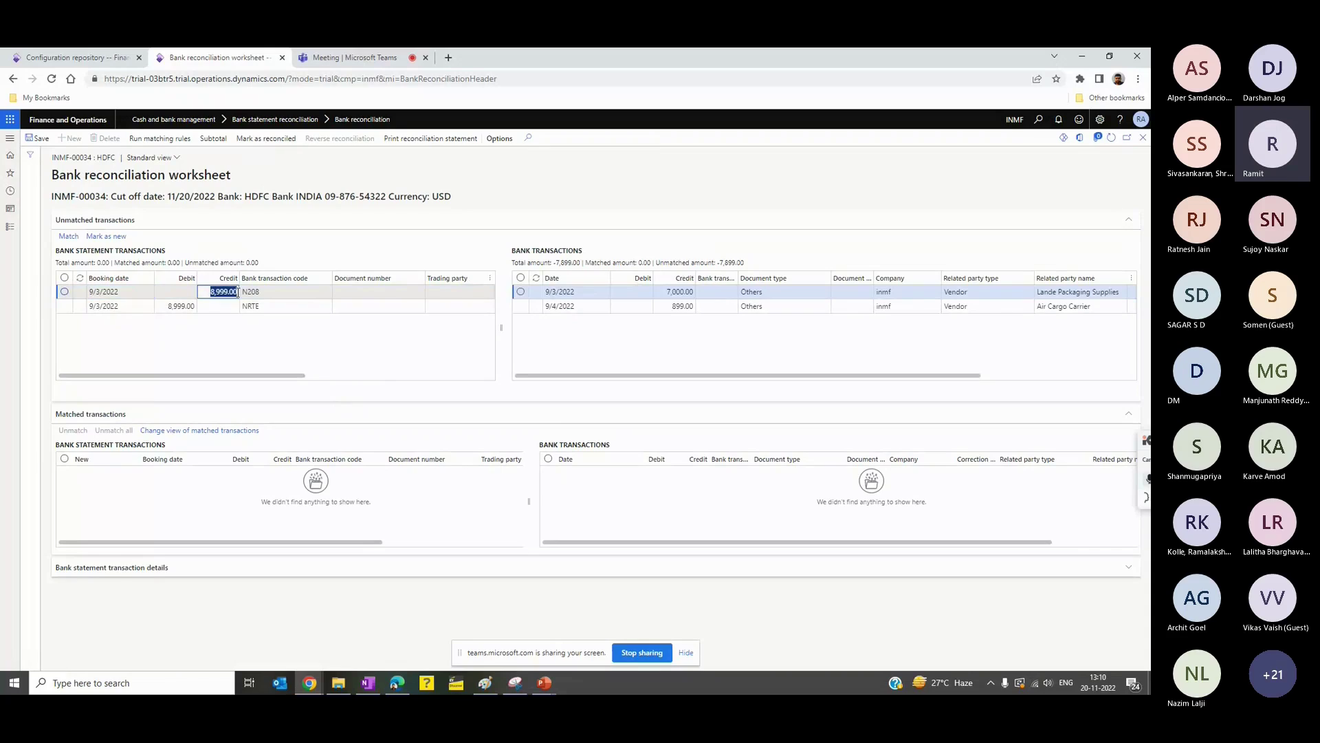
drag(167, 307, 262, 359)
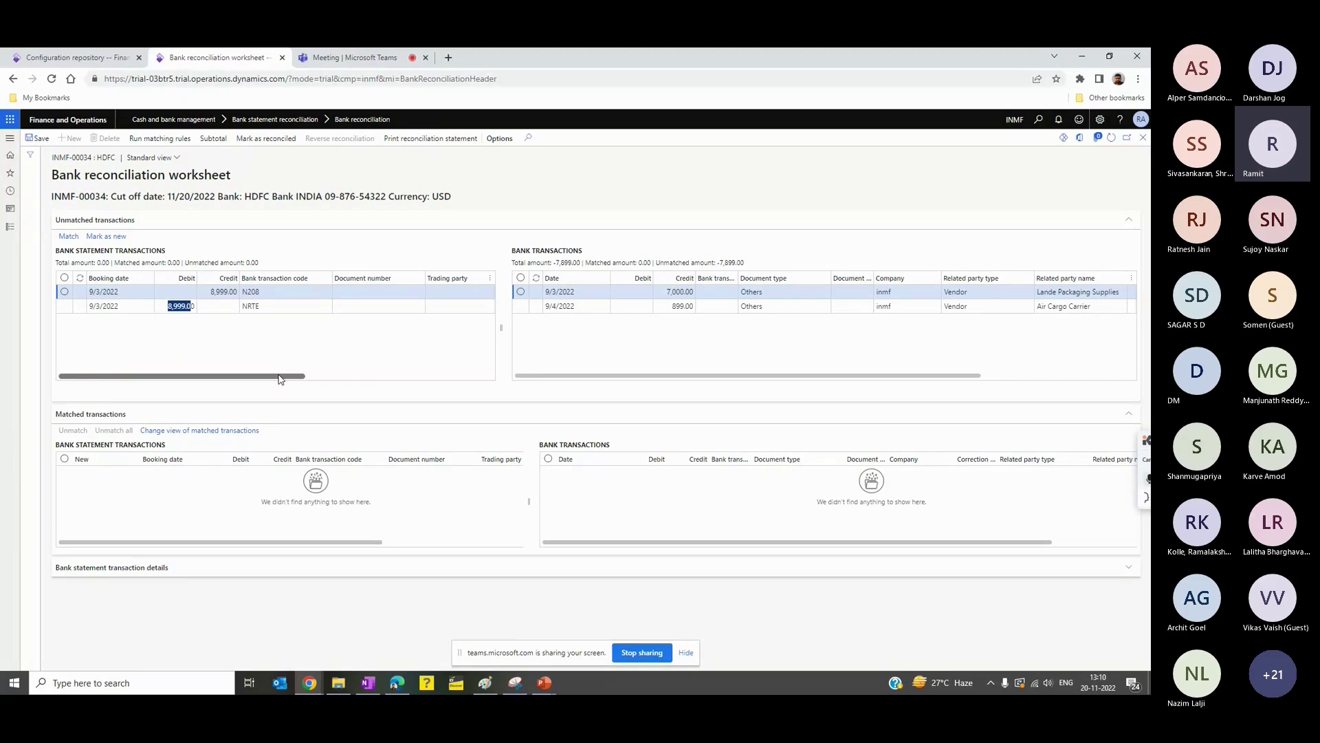
drag(281, 379, 492, 392)
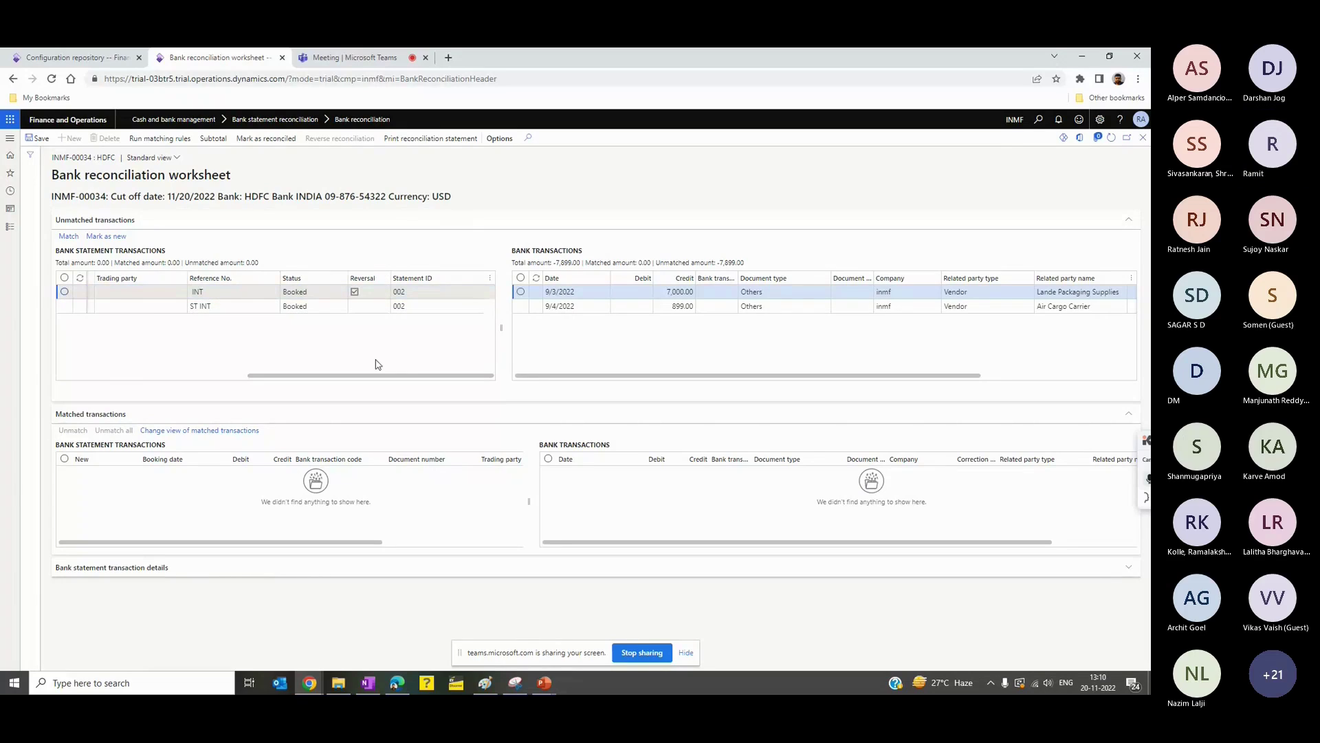
drag(389, 377, 200, 376)
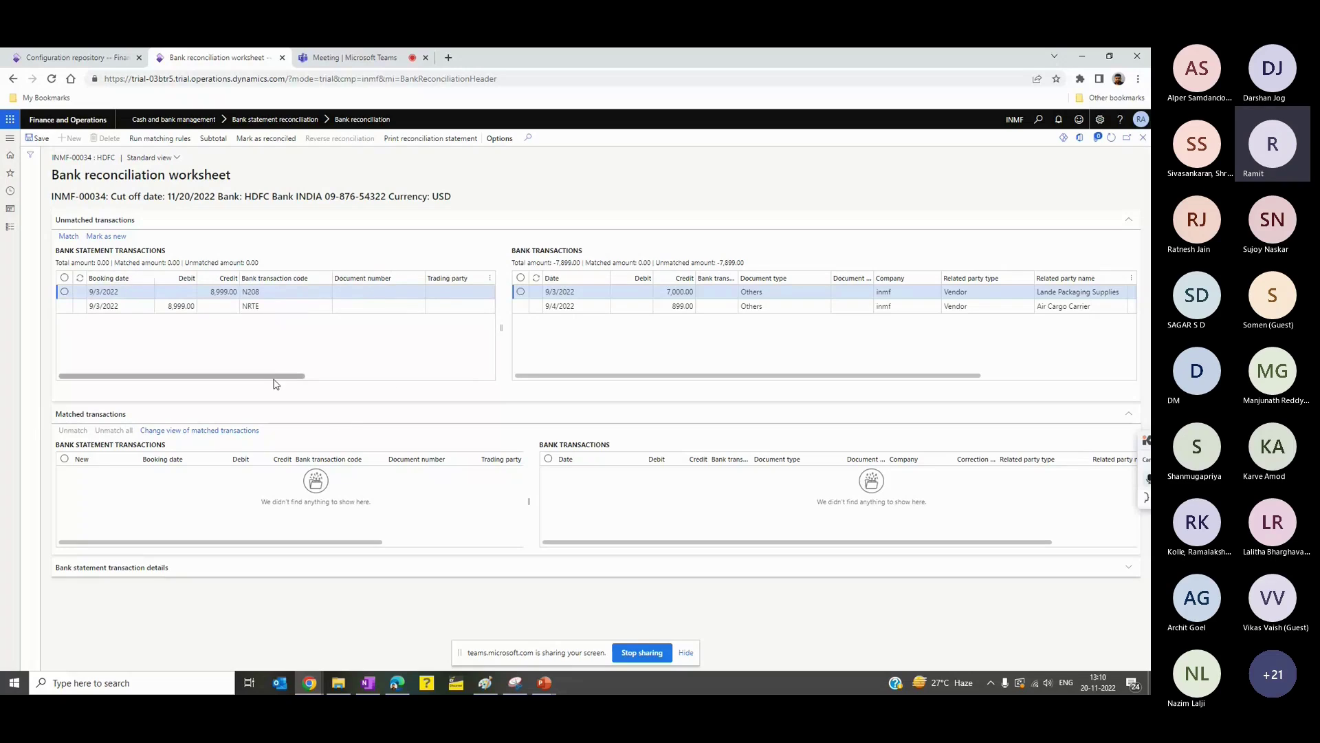
mouse_move(274, 380)
mouse_down()
mouse_move(474, 380)
mouse_move(295, 378)
mouse_up()
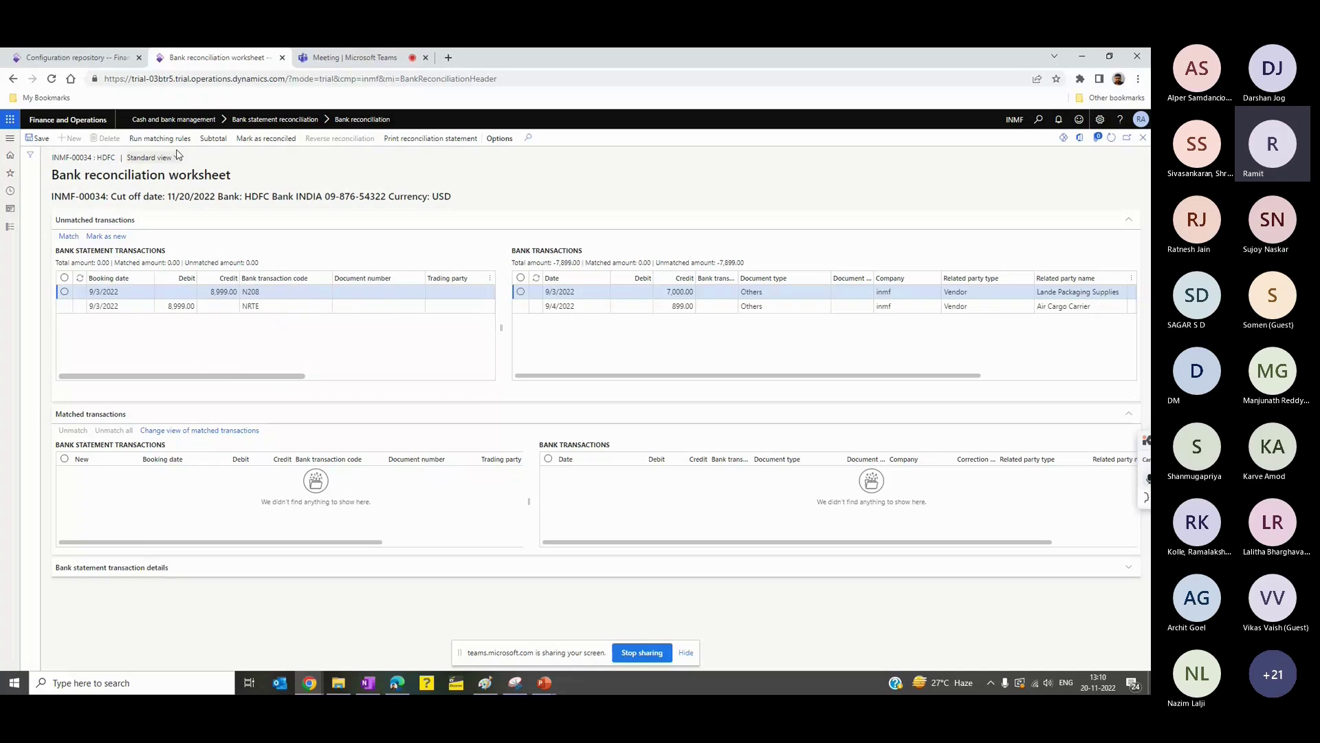
Step: Run the REVERSAL matching rule on the reconciliation worksheet
click(171, 142)
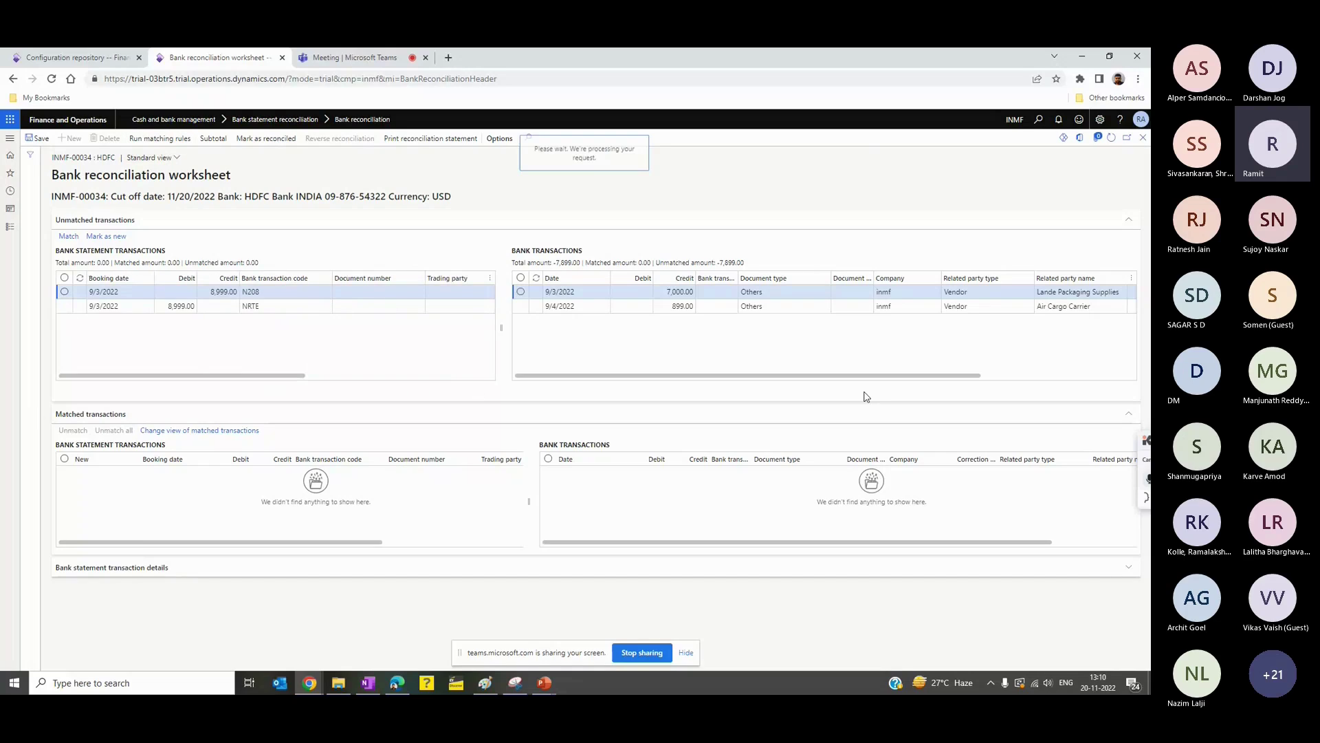
drag(932, 229, 871, 229)
key(BackSpace)
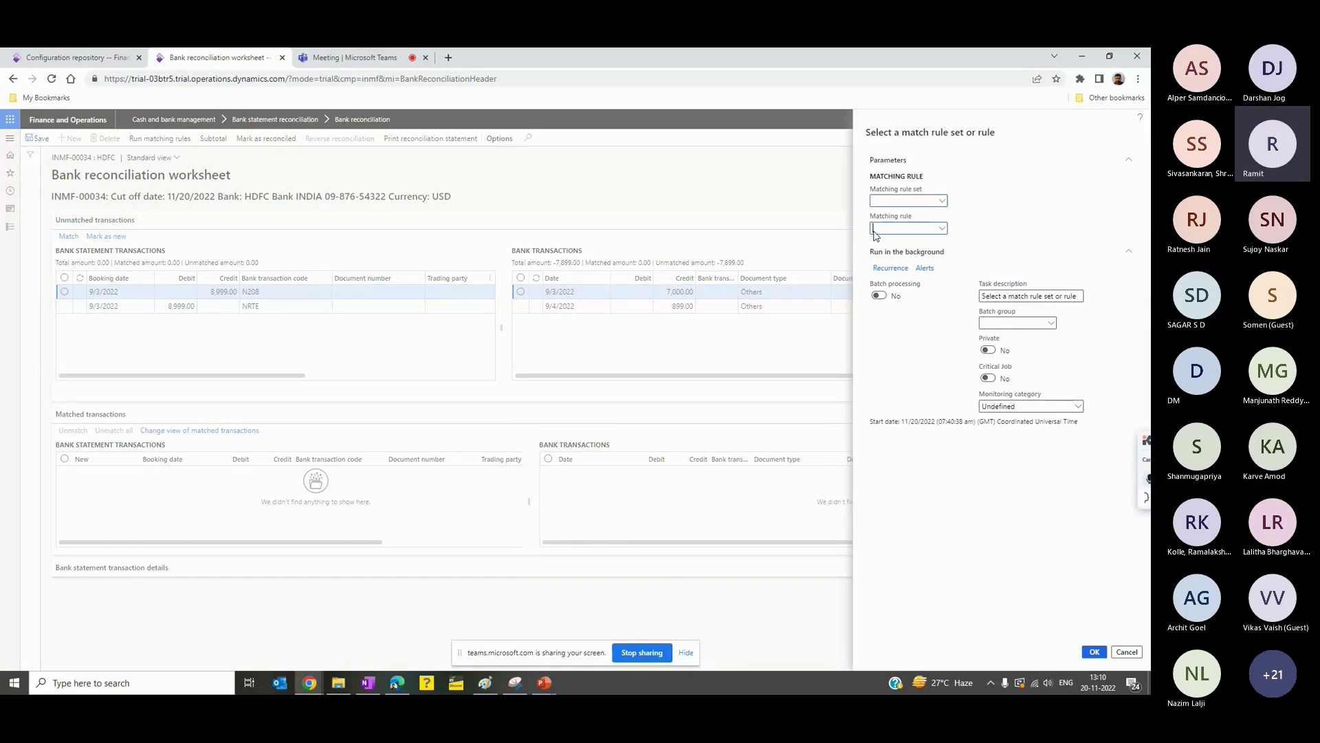
click(942, 229)
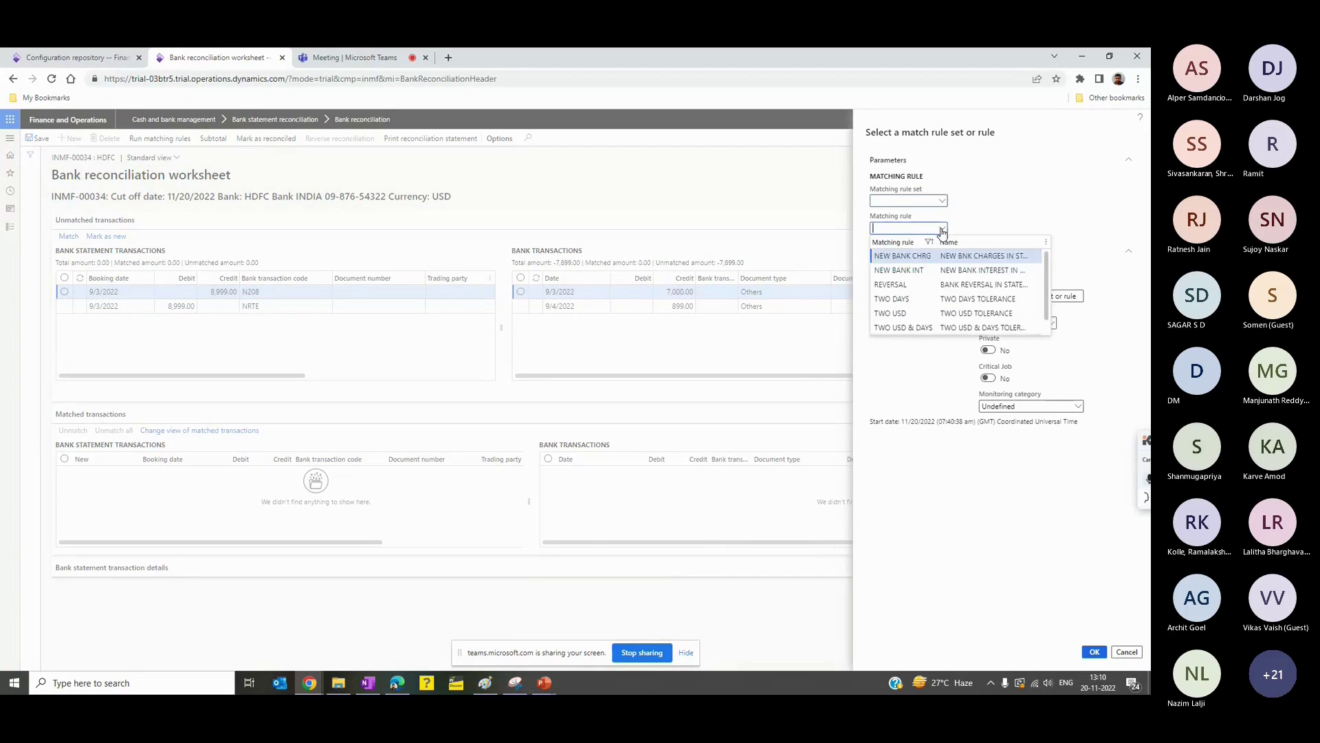
click(914, 287)
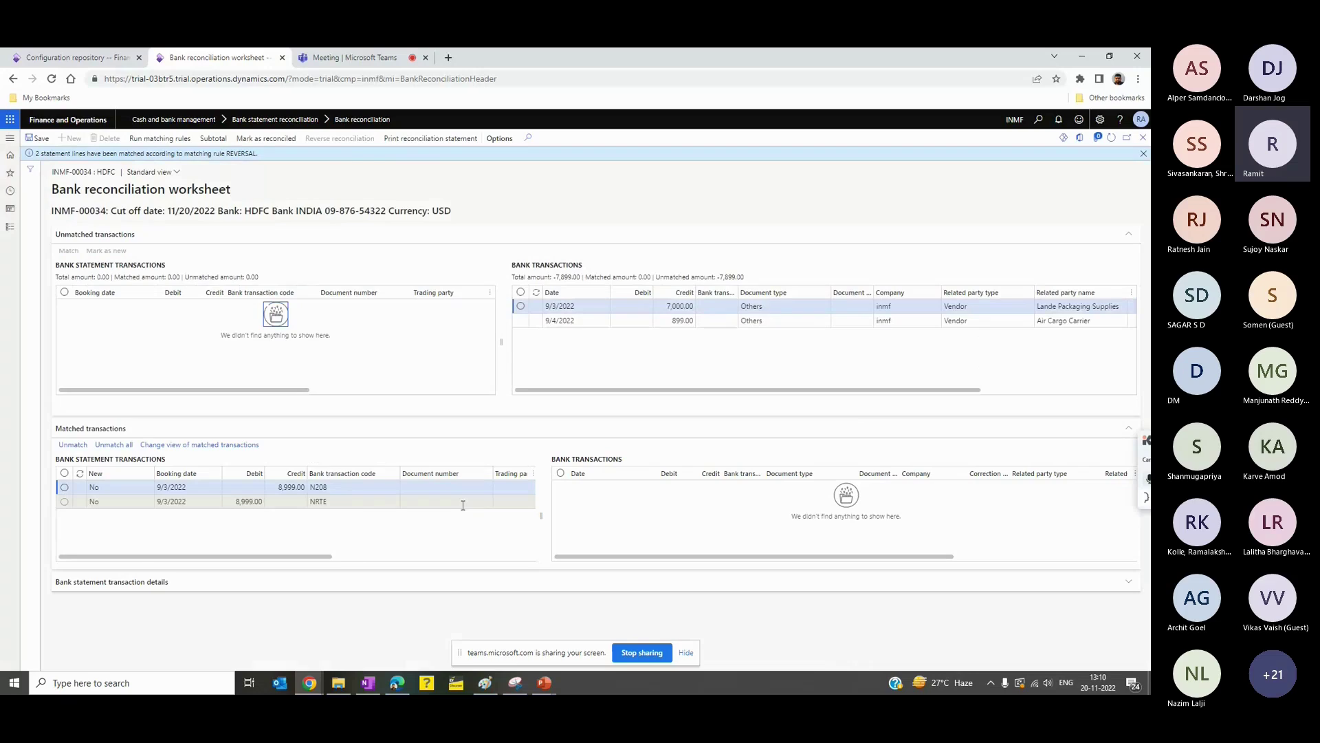
Step: Examine the matched N208 and NRTE statement transactions, including their reference number, status and Reversal columns
click(376, 491)
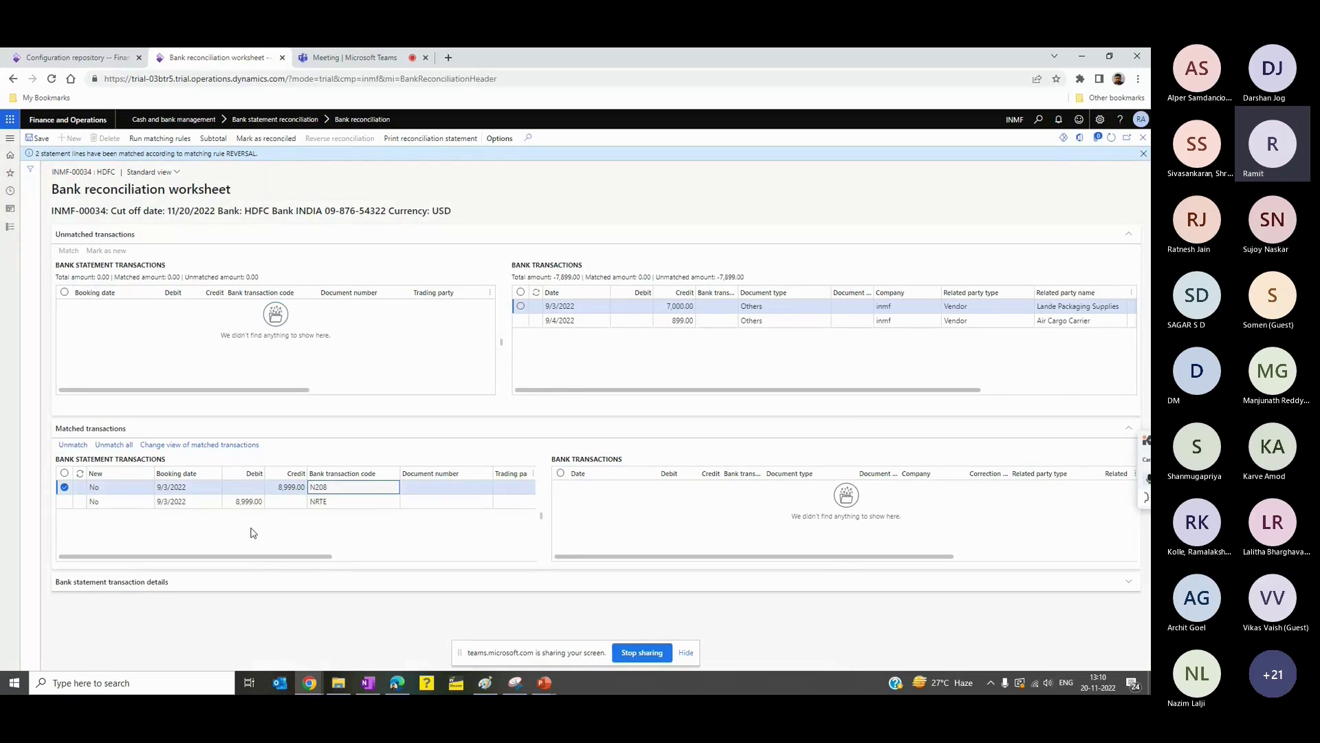
drag(315, 558, 521, 569)
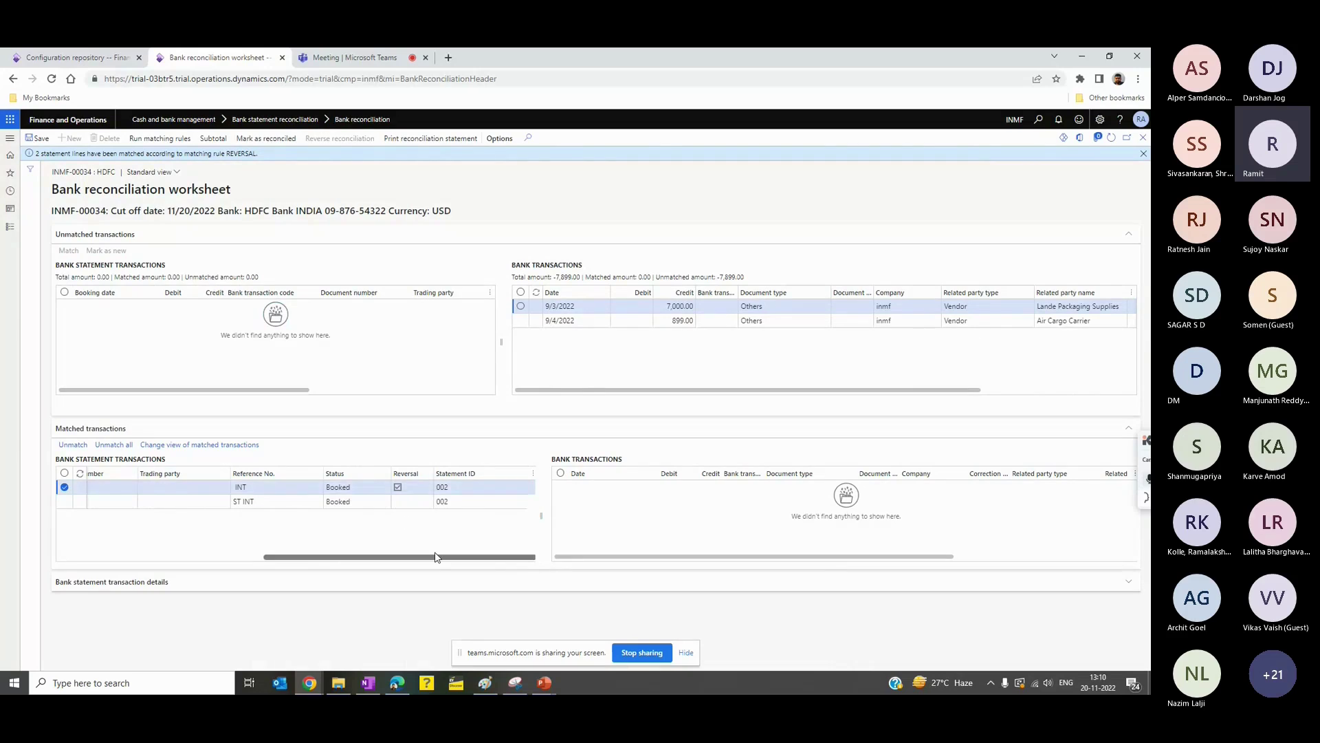
drag(435, 557, 176, 532)
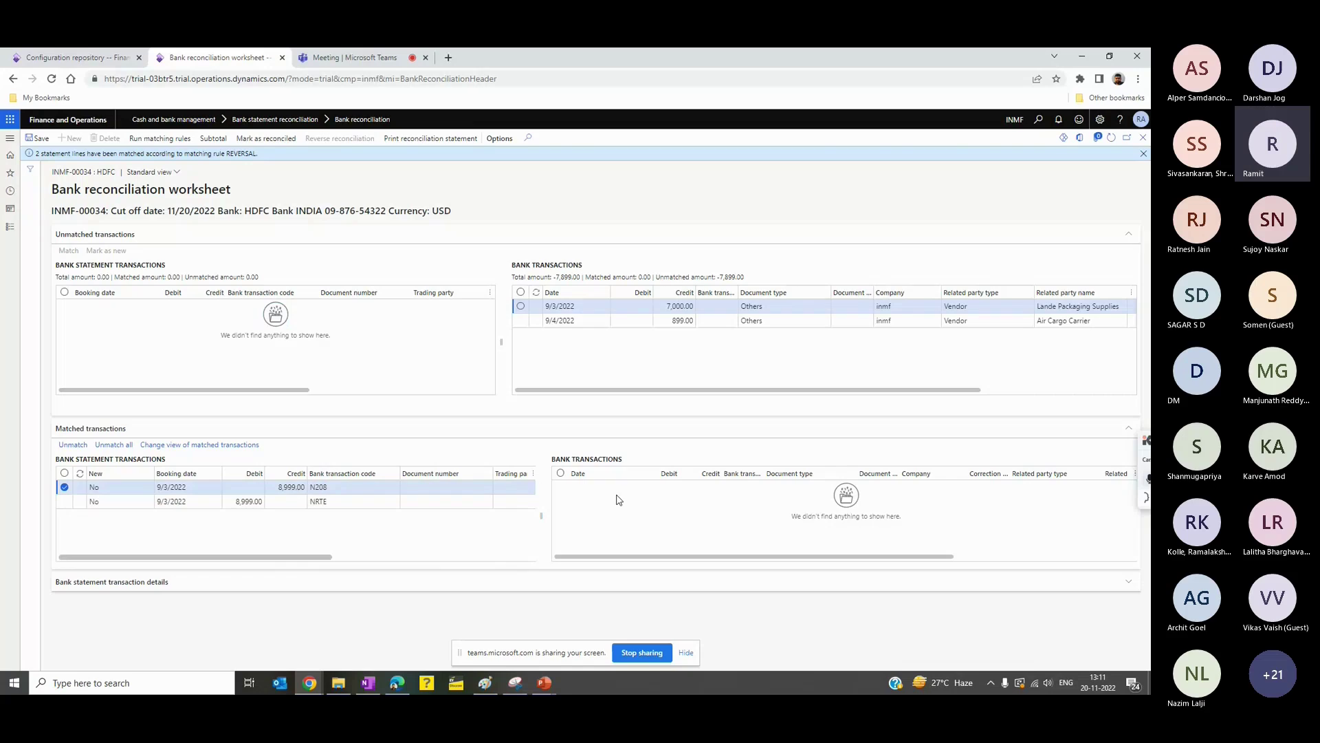
click(371, 498)
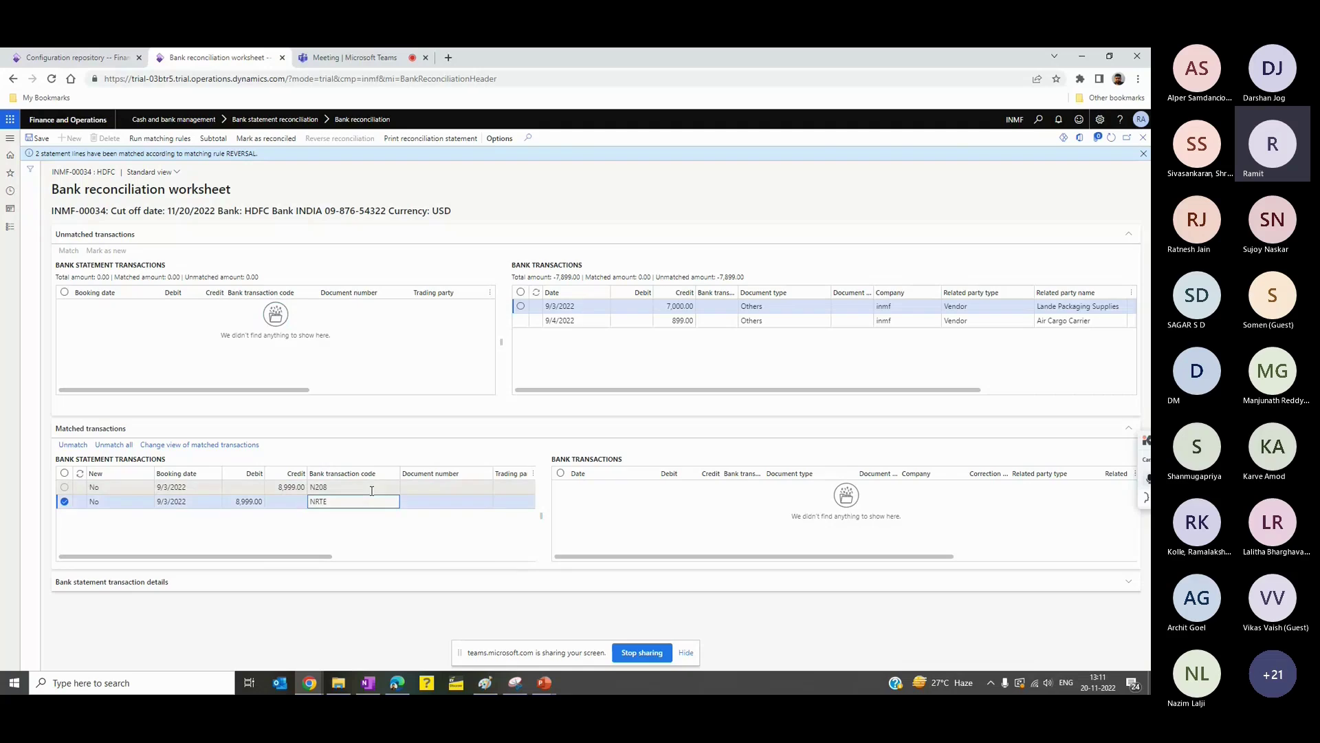
click(369, 489)
click(366, 491)
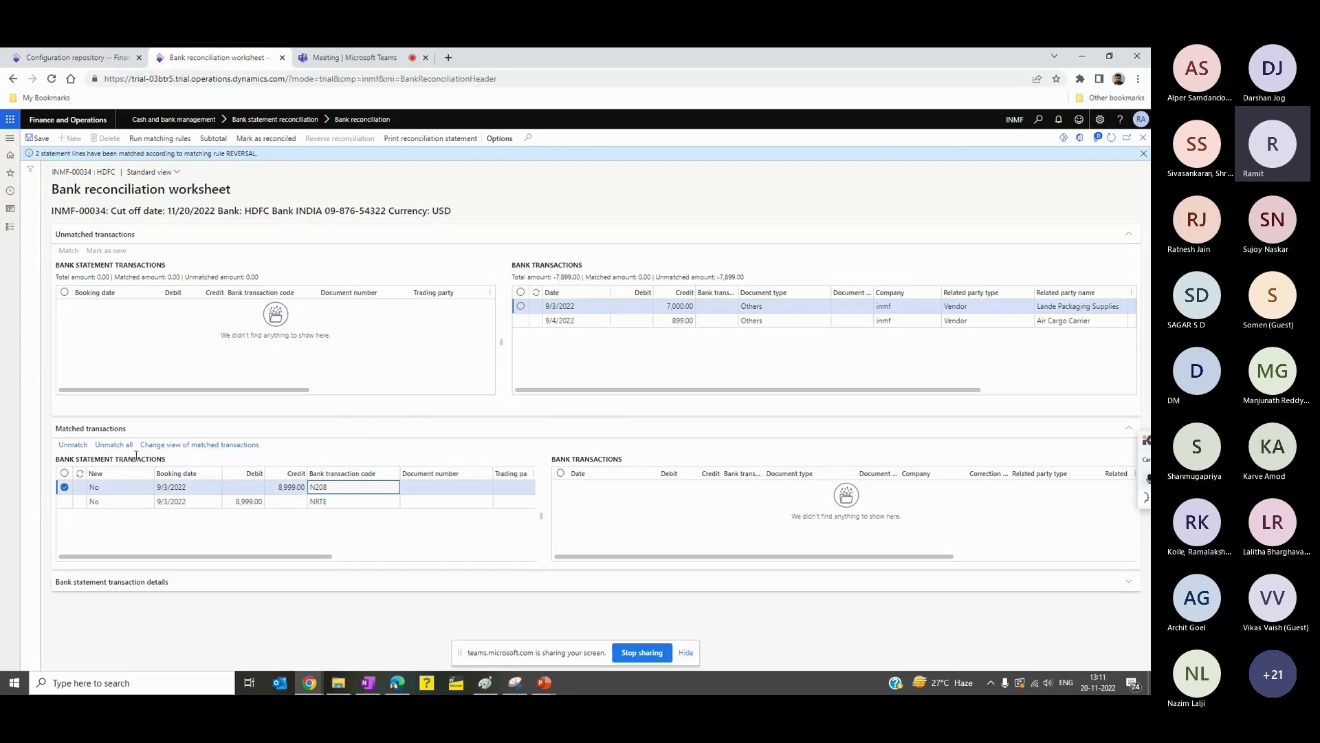
Step: Unmatch all transactions in the worksheet and delete the open HDFC bank reconciliation
click(334, 392)
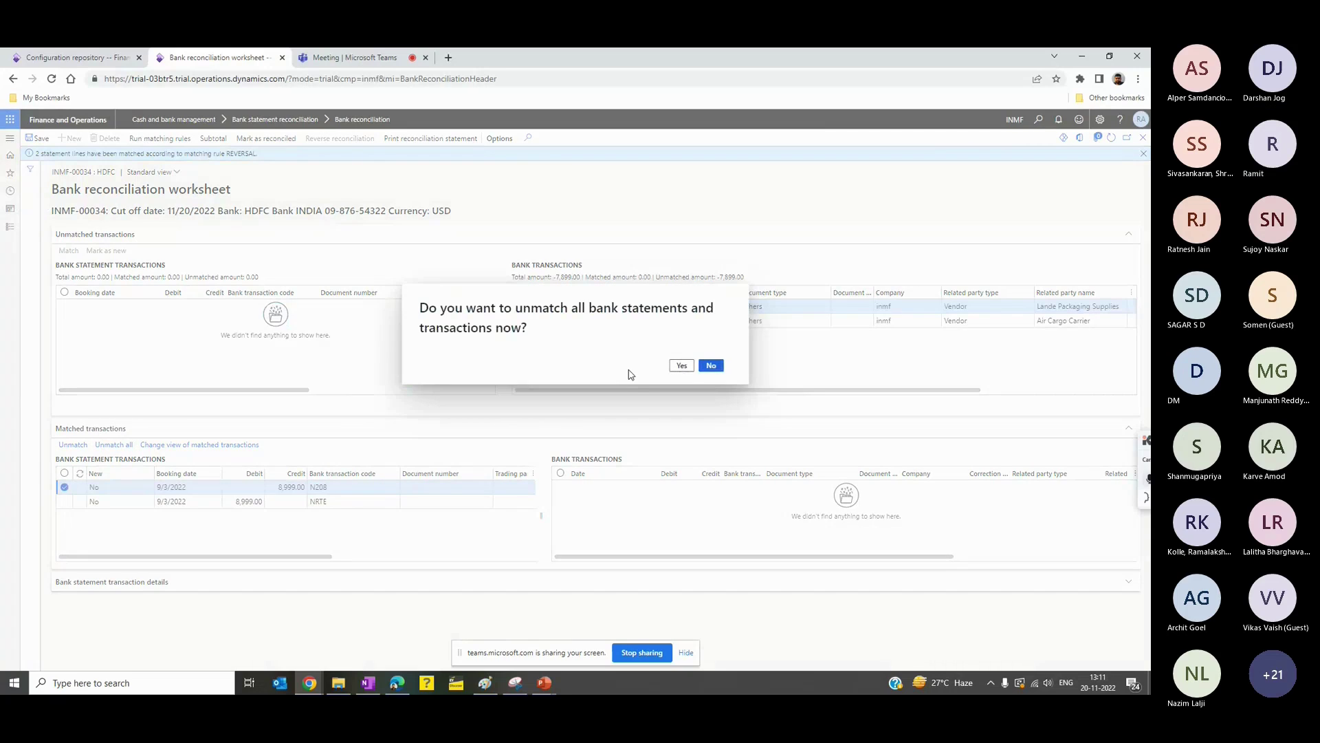
click(682, 365)
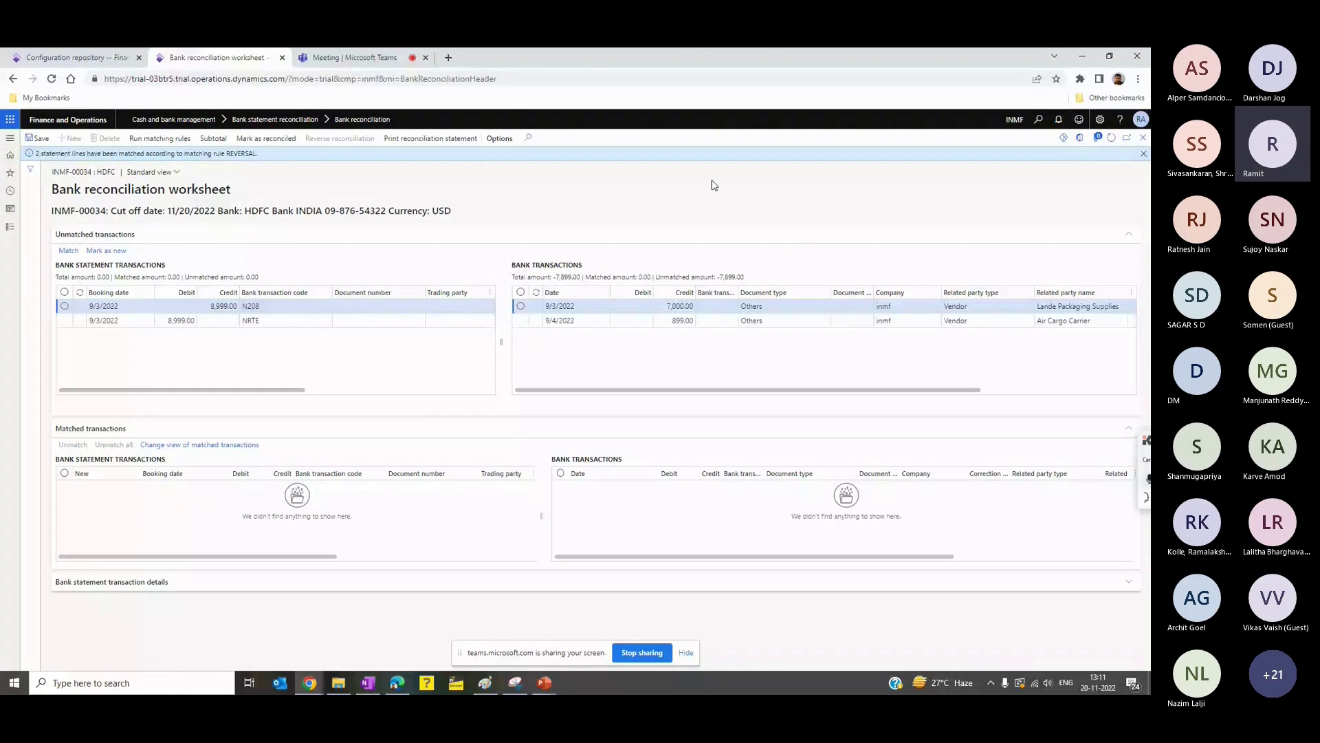
key(Escape)
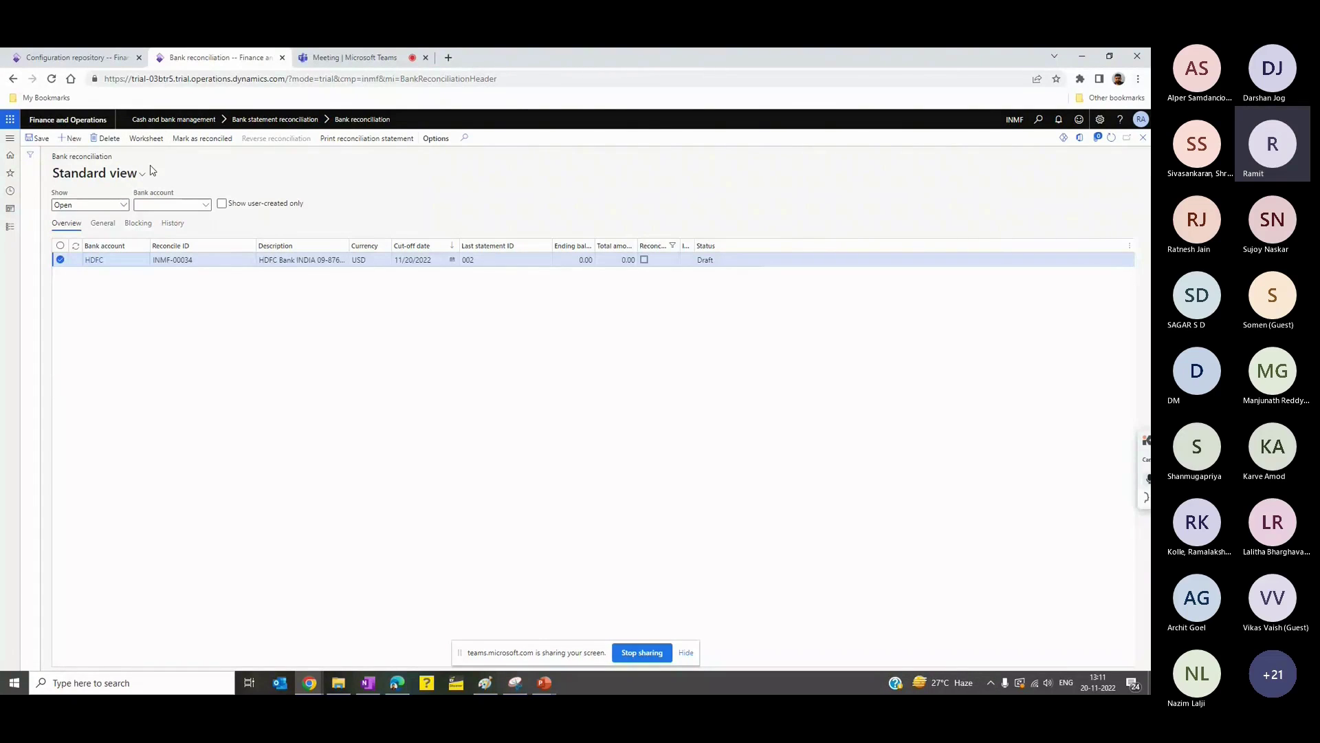
key(alt+Delete)
key(Return)
Step: Open the Cash and bank management bank accounts list and select the HDFC Bank INDIA account
click(10, 226)
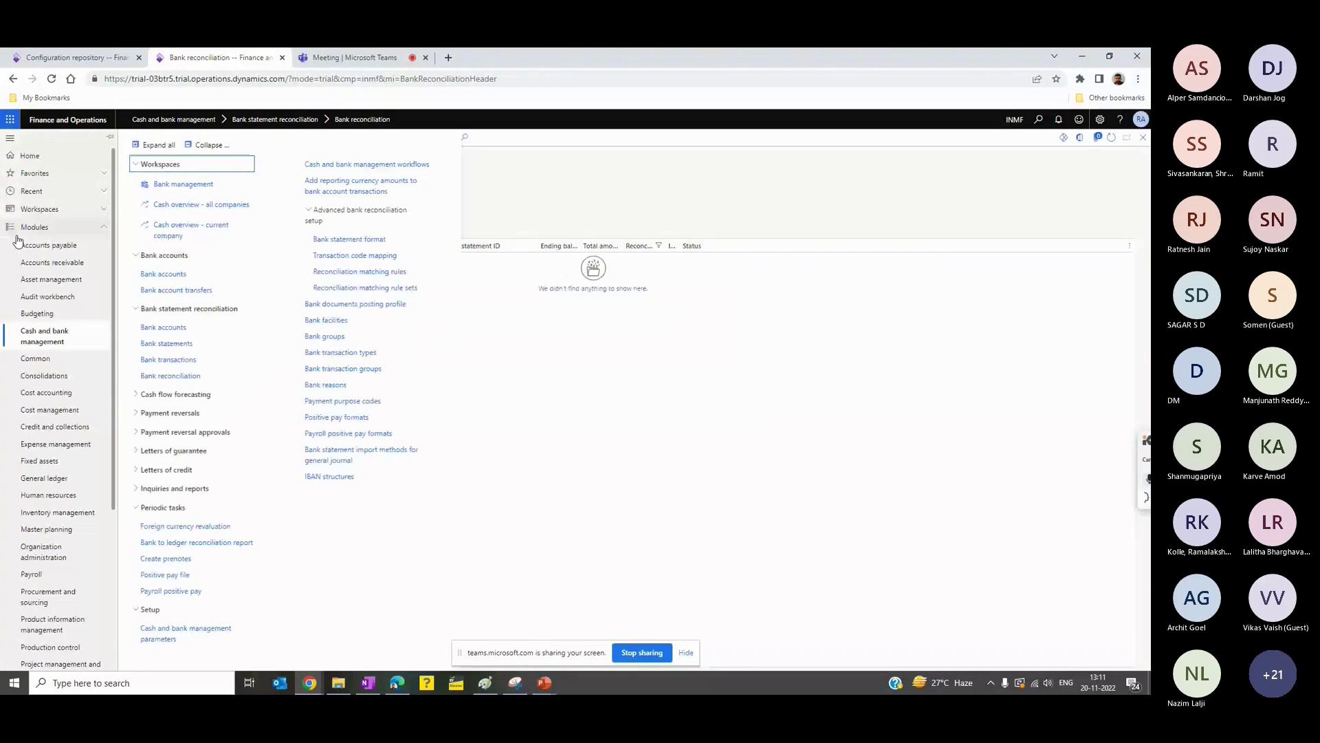
click(170, 376)
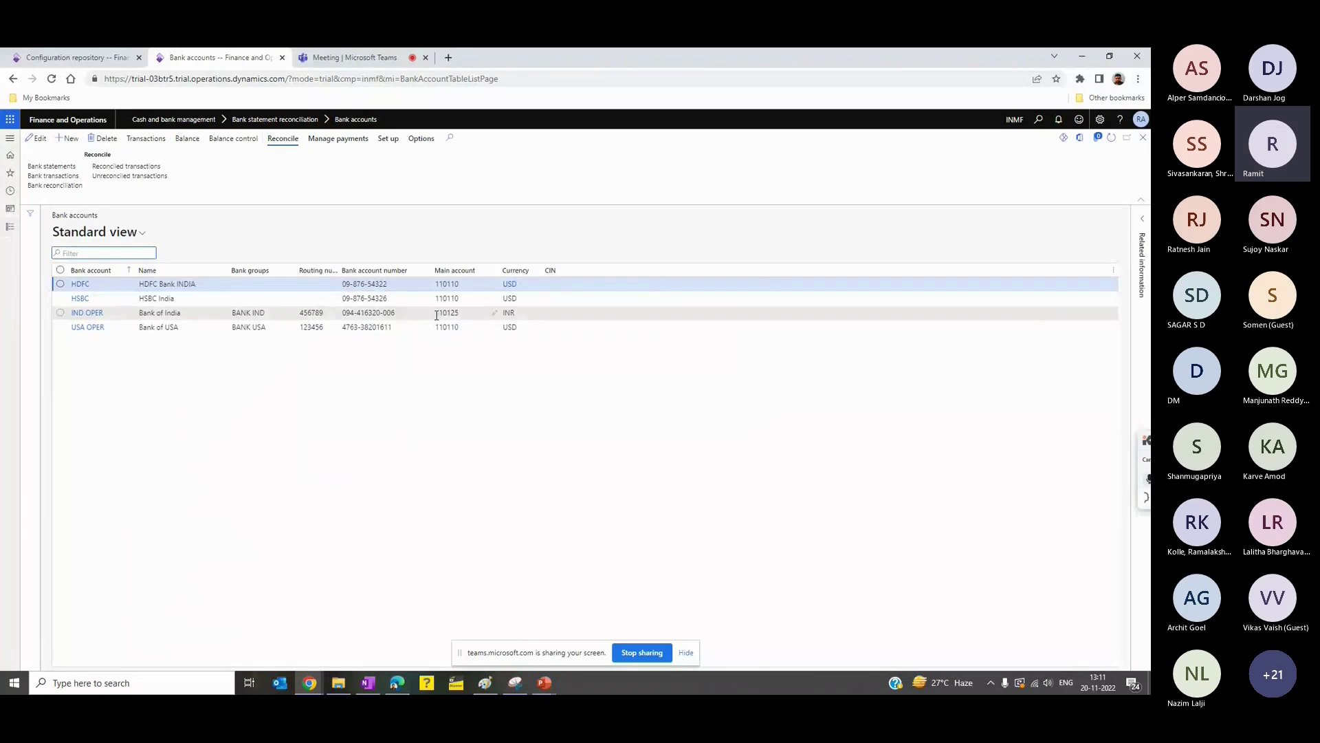
click(172, 292)
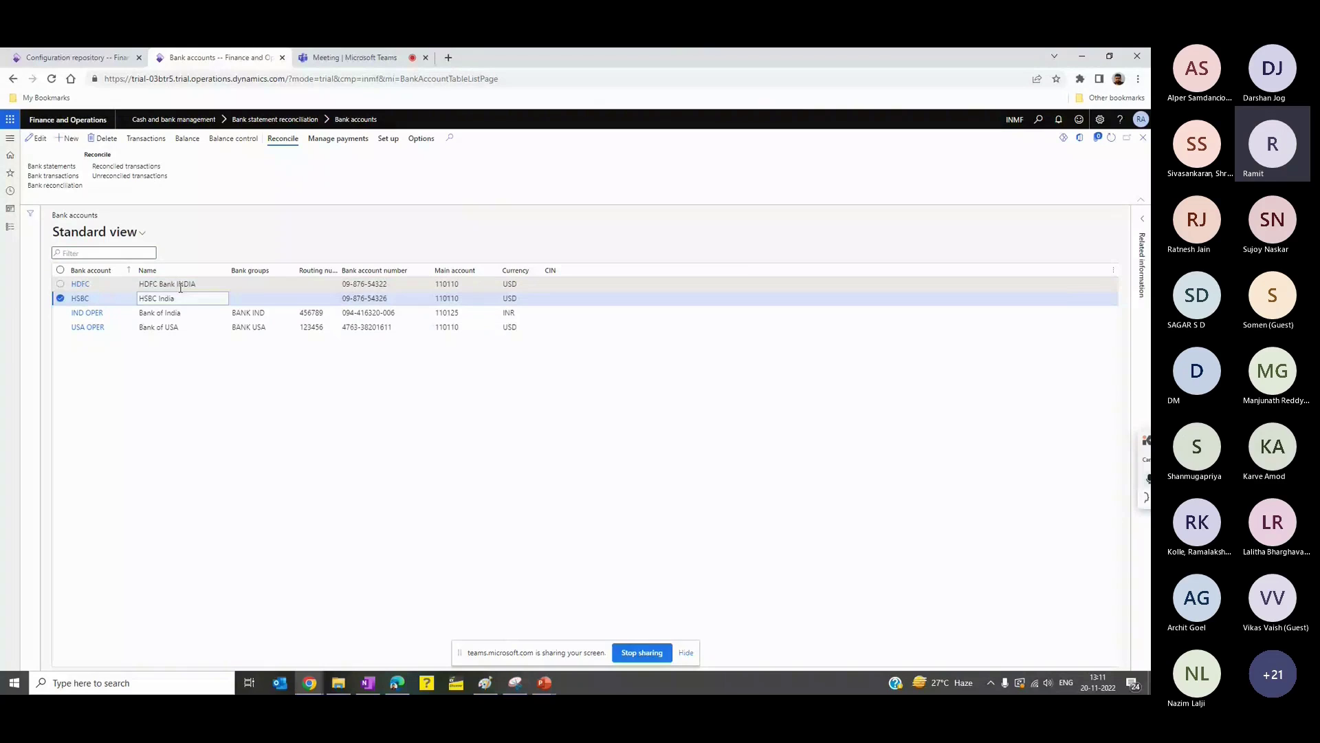
click(180, 284)
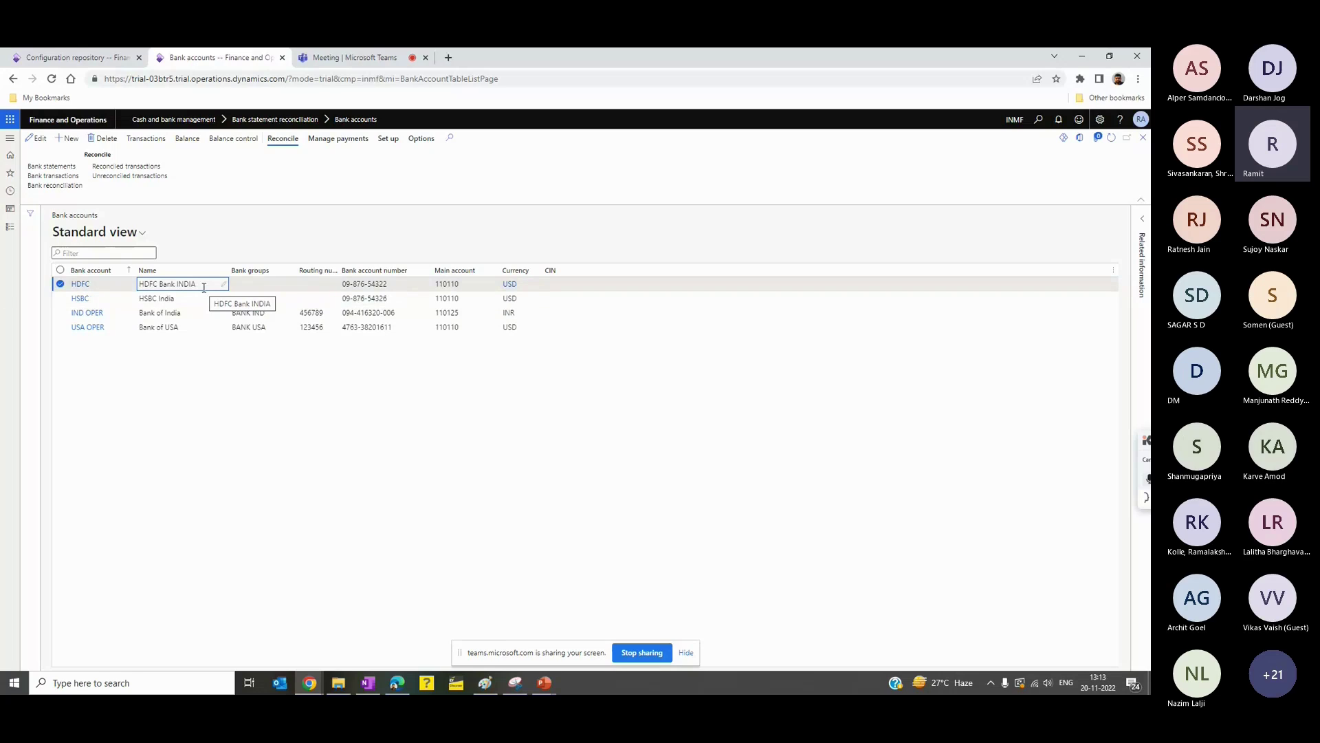
Step: Switch to the Advanced Bank Reconciliation PowerPoint deck and present slide 6, the Automated Bank Reconciliation flow, in slide show view
click(546, 684)
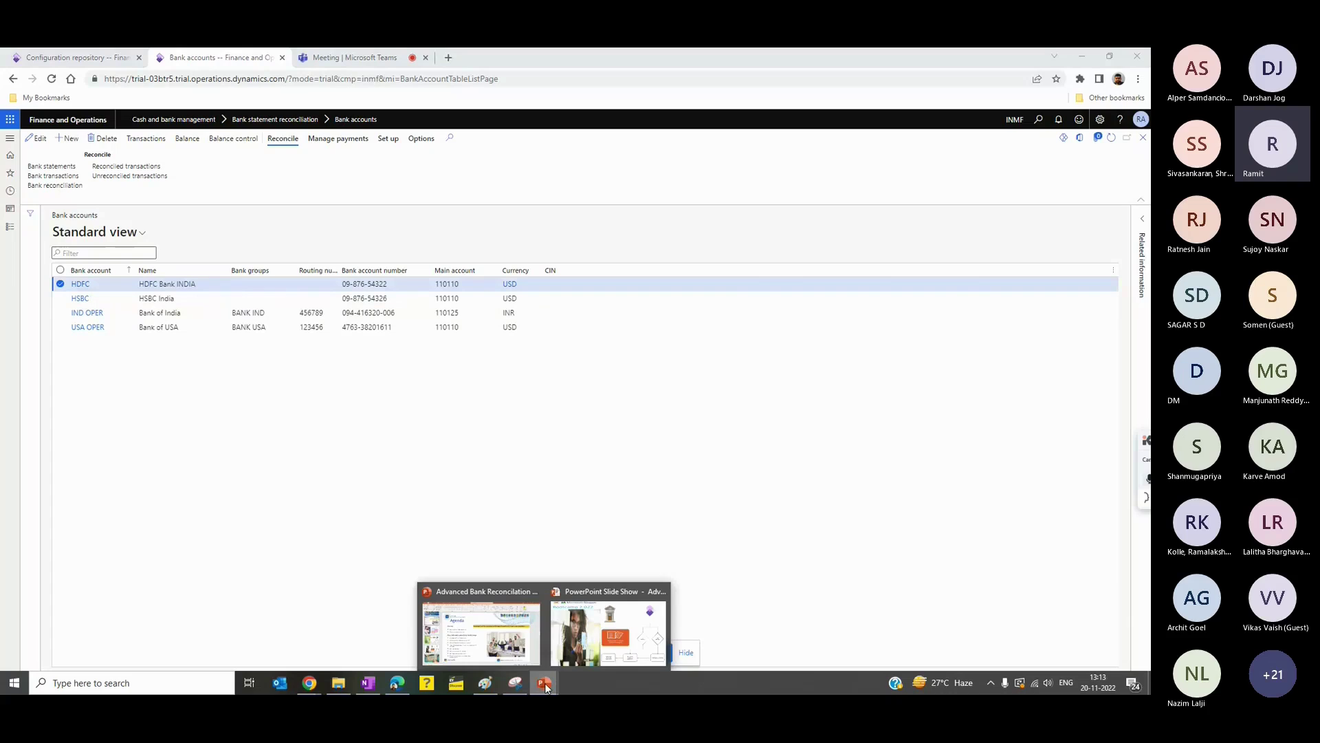
click(481, 631)
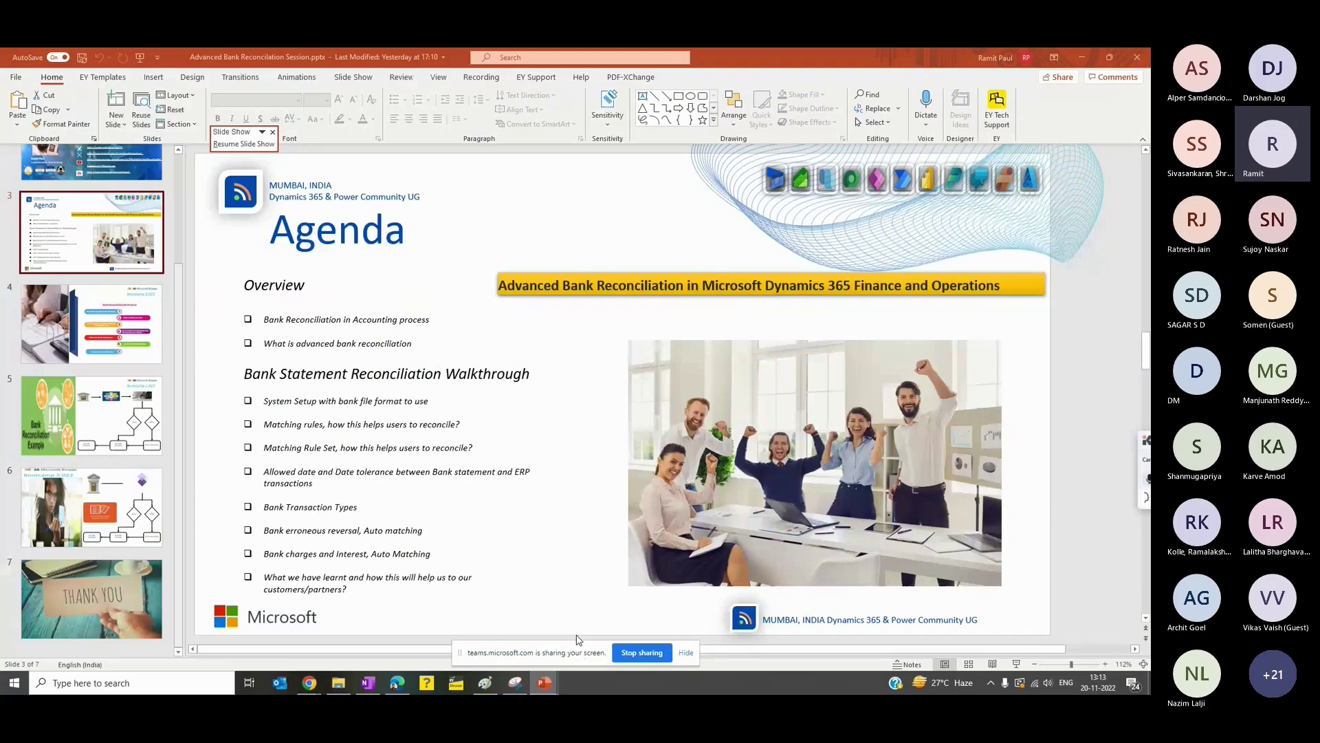
click(59, 507)
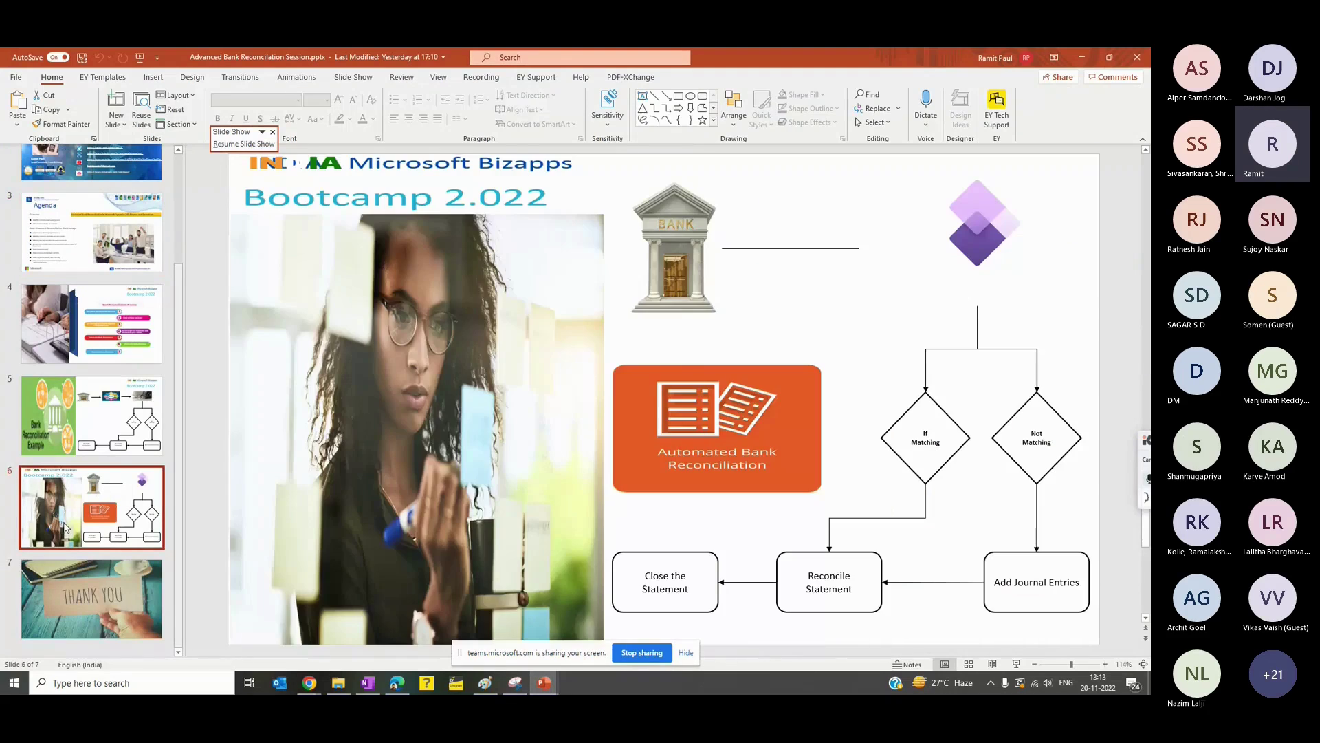
key(shift+F5)
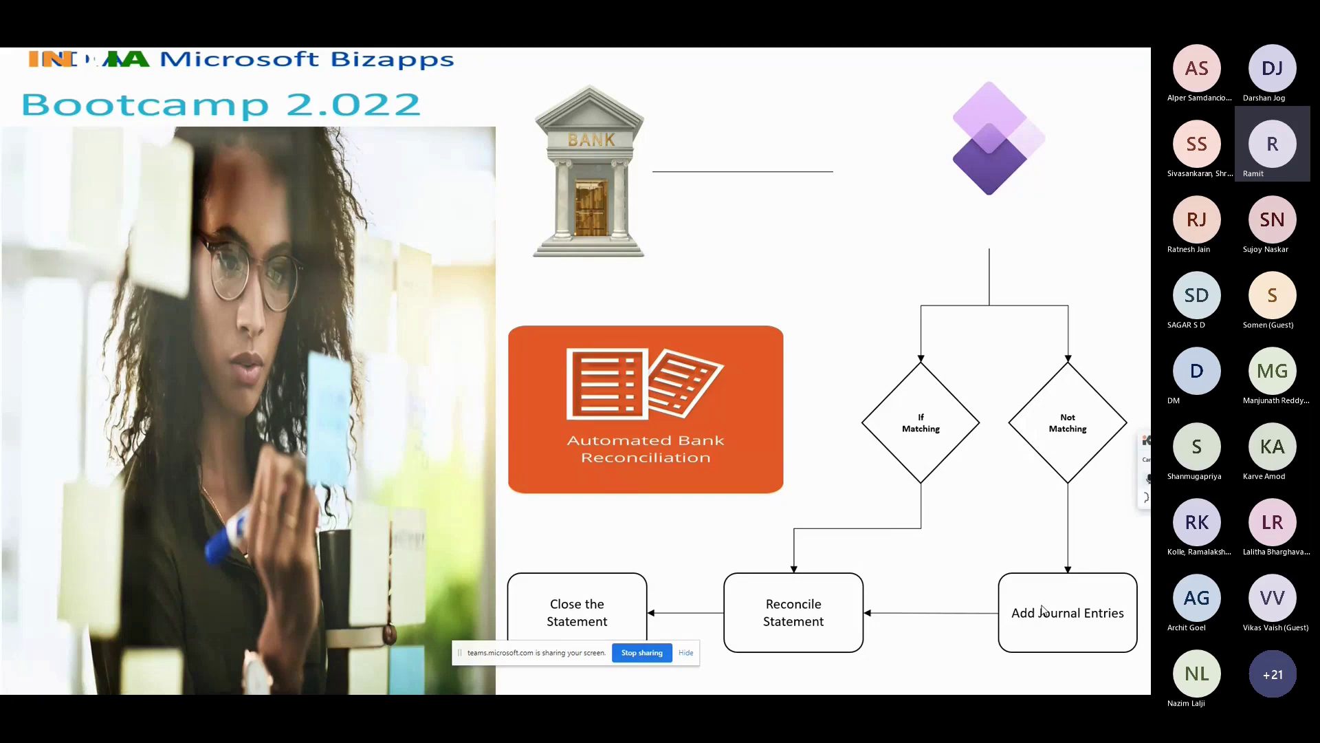
key(Escape)
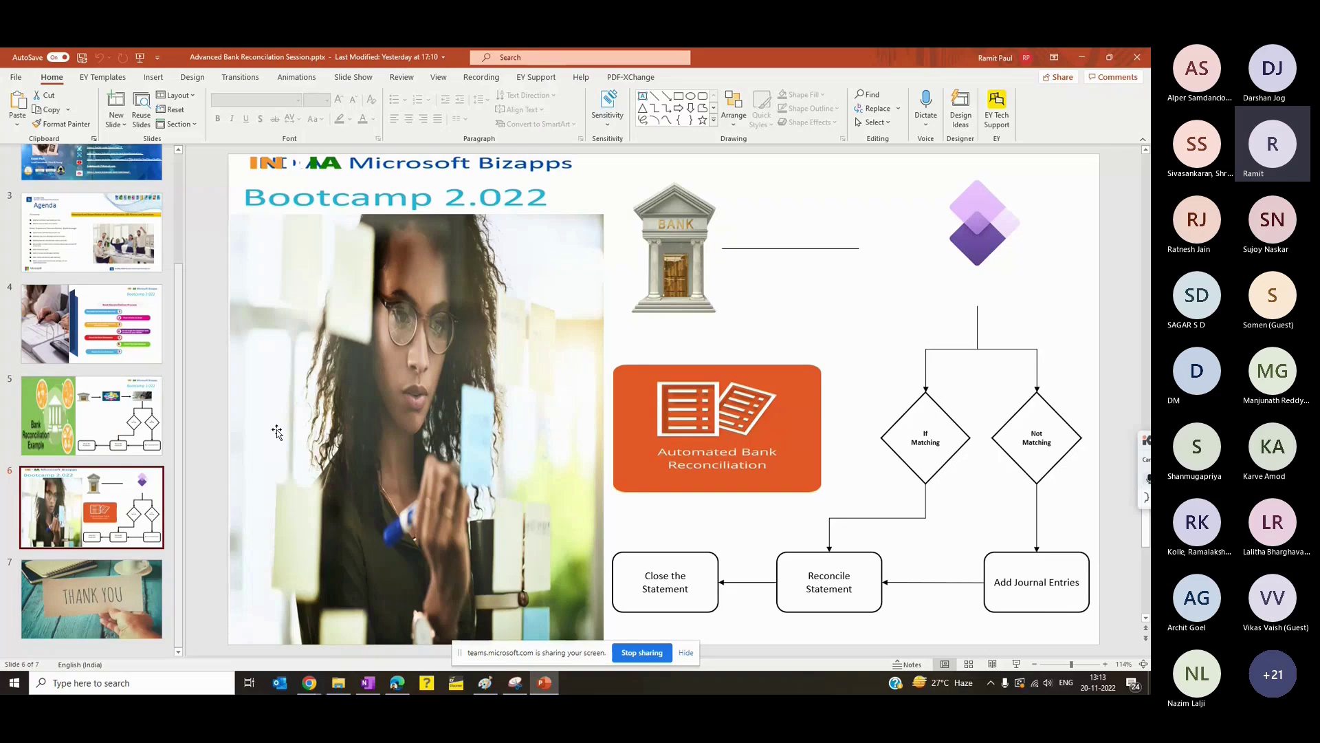
Step: Switch back to Finance and Operations in Chrome and open the Cash and bank management Bank transaction types setup
mouse_move(318, 683)
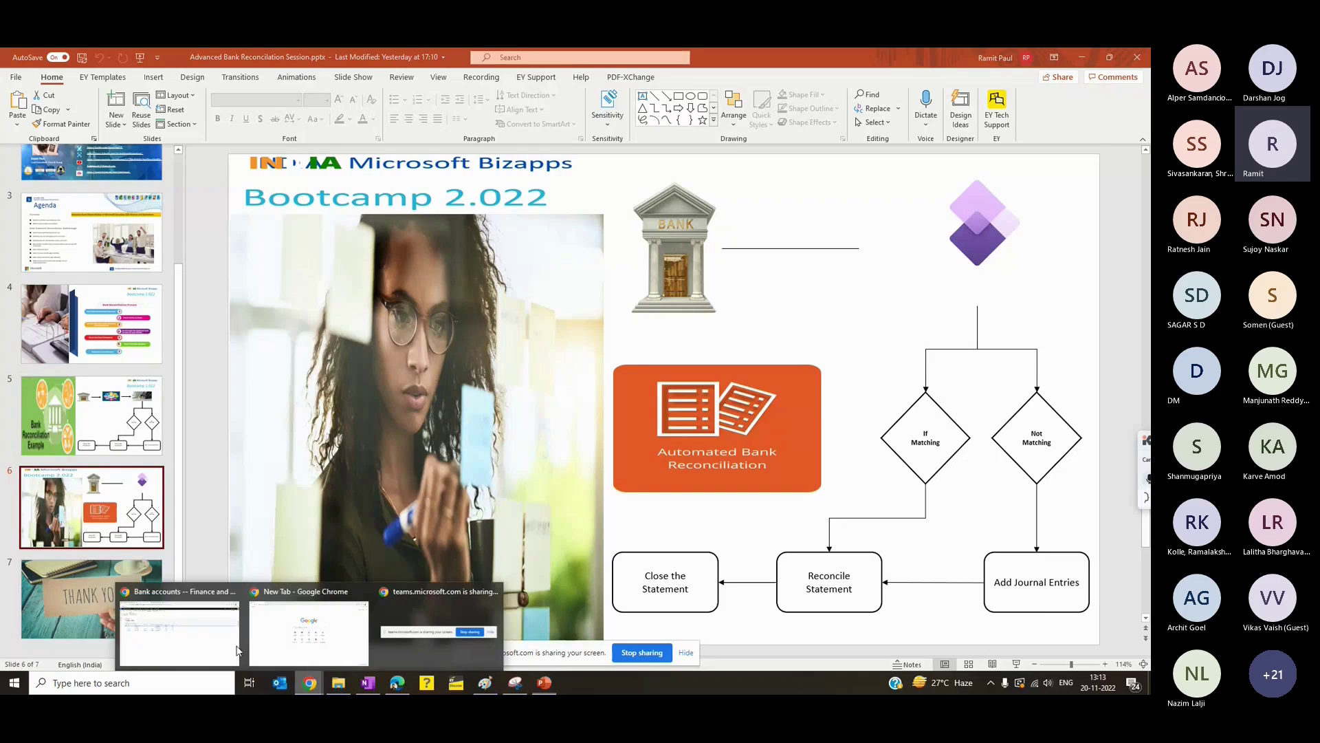
click(237, 651)
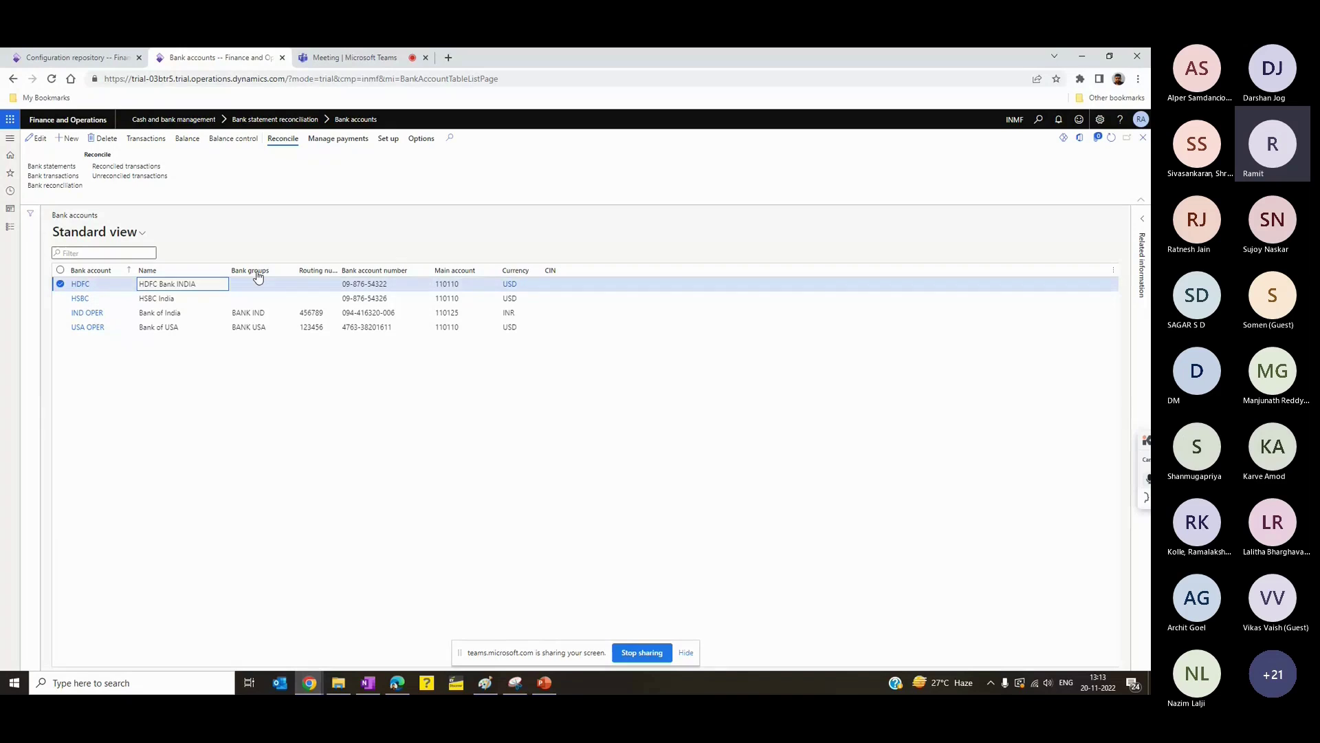
click(11, 227)
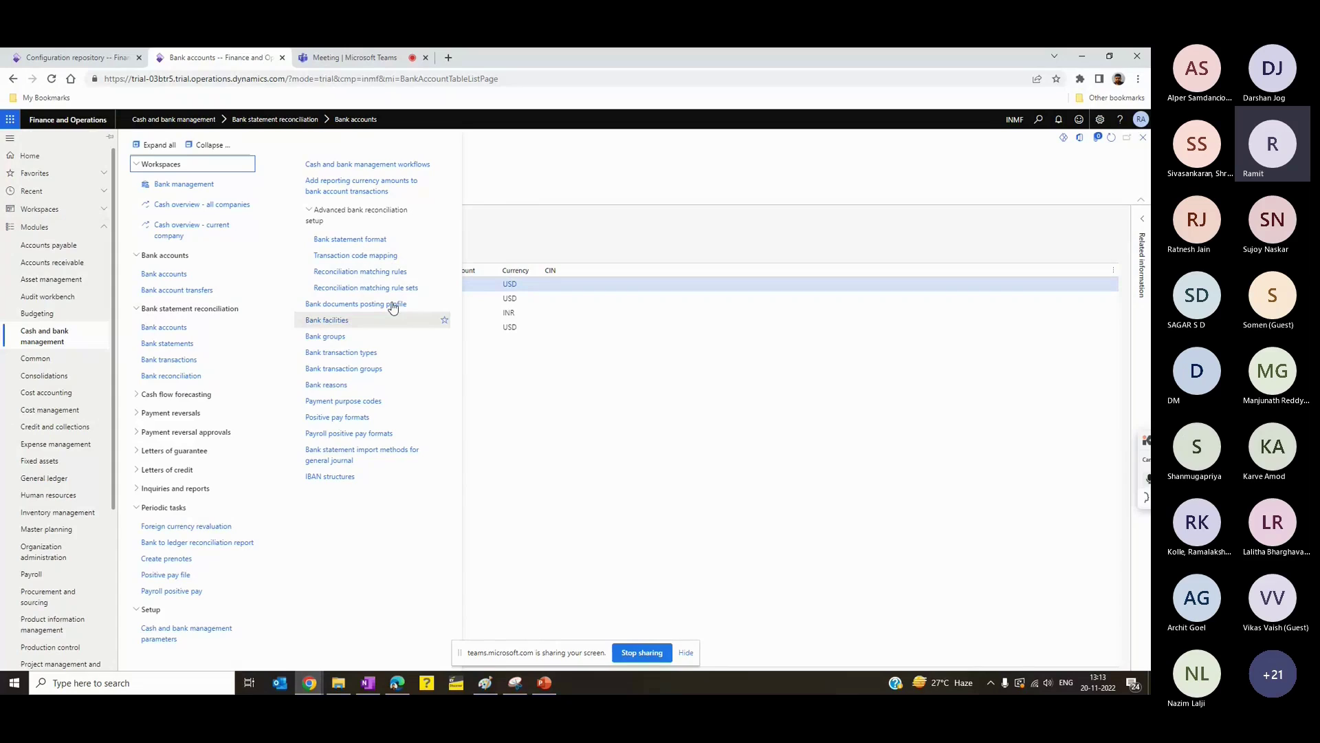
click(520, 226)
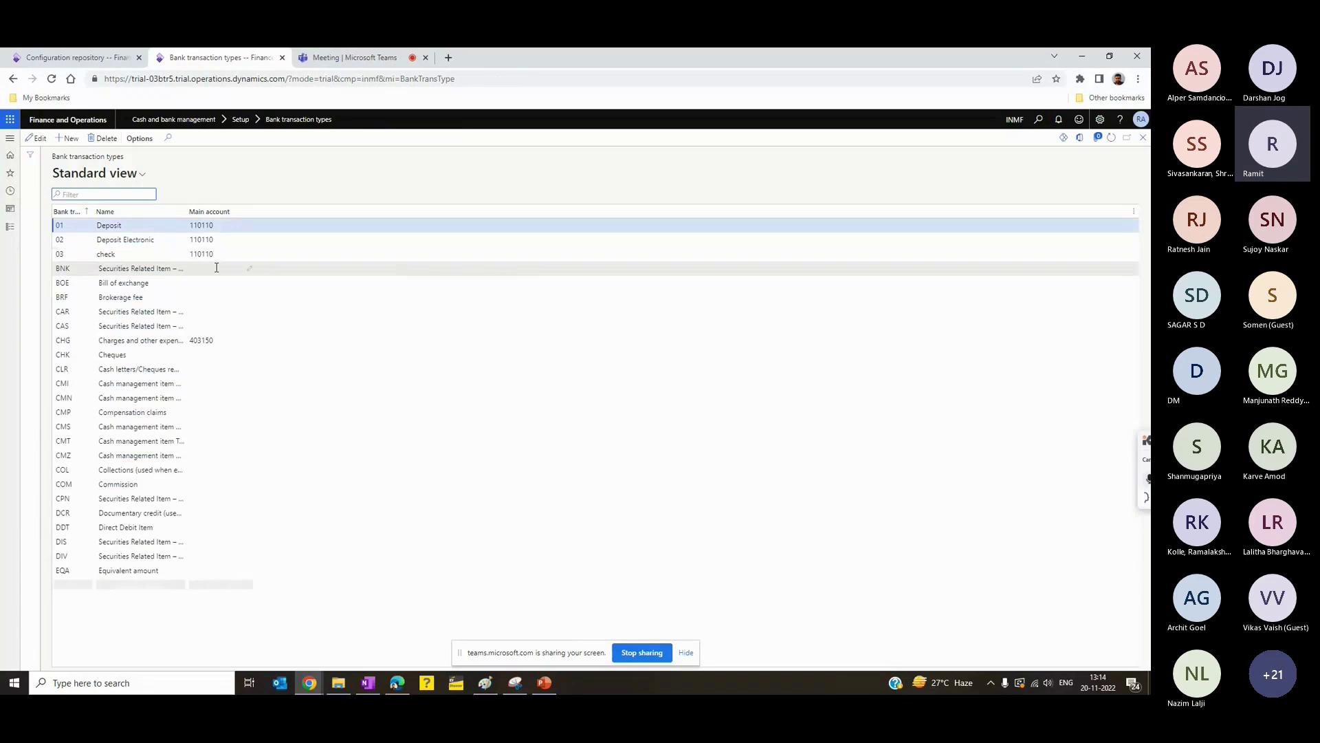
Step: Examine the main accounts assigned to the Deposit and CHG (Charges and other expenses) bank transaction types
click(202, 226)
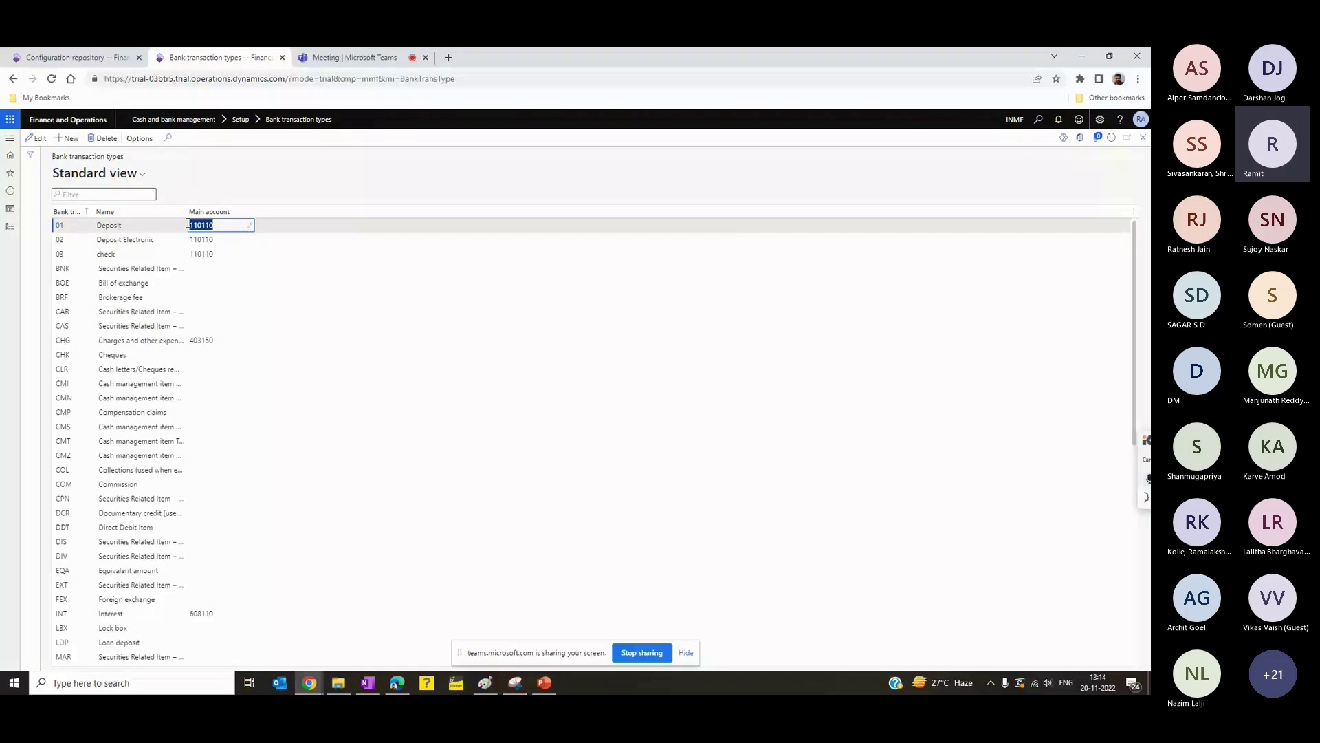
click(218, 342)
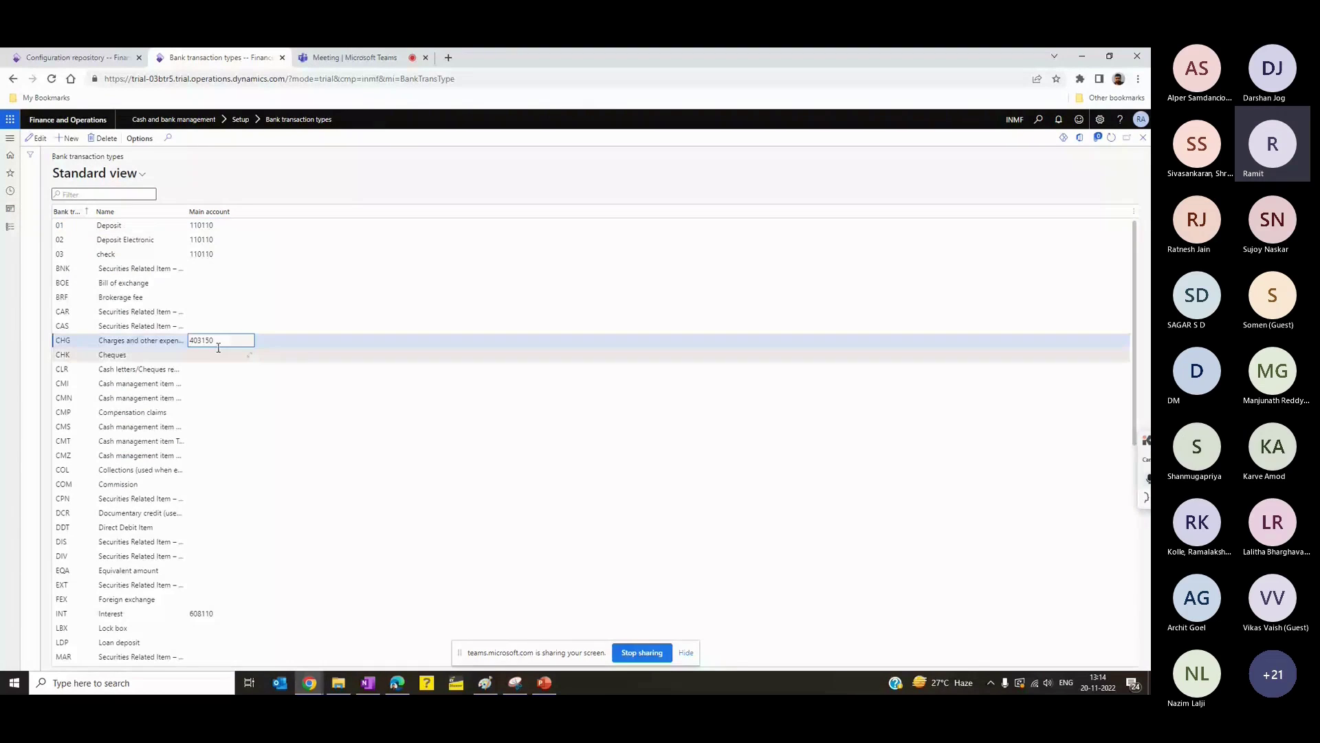
drag(213, 342, 194, 341)
click(343, 185)
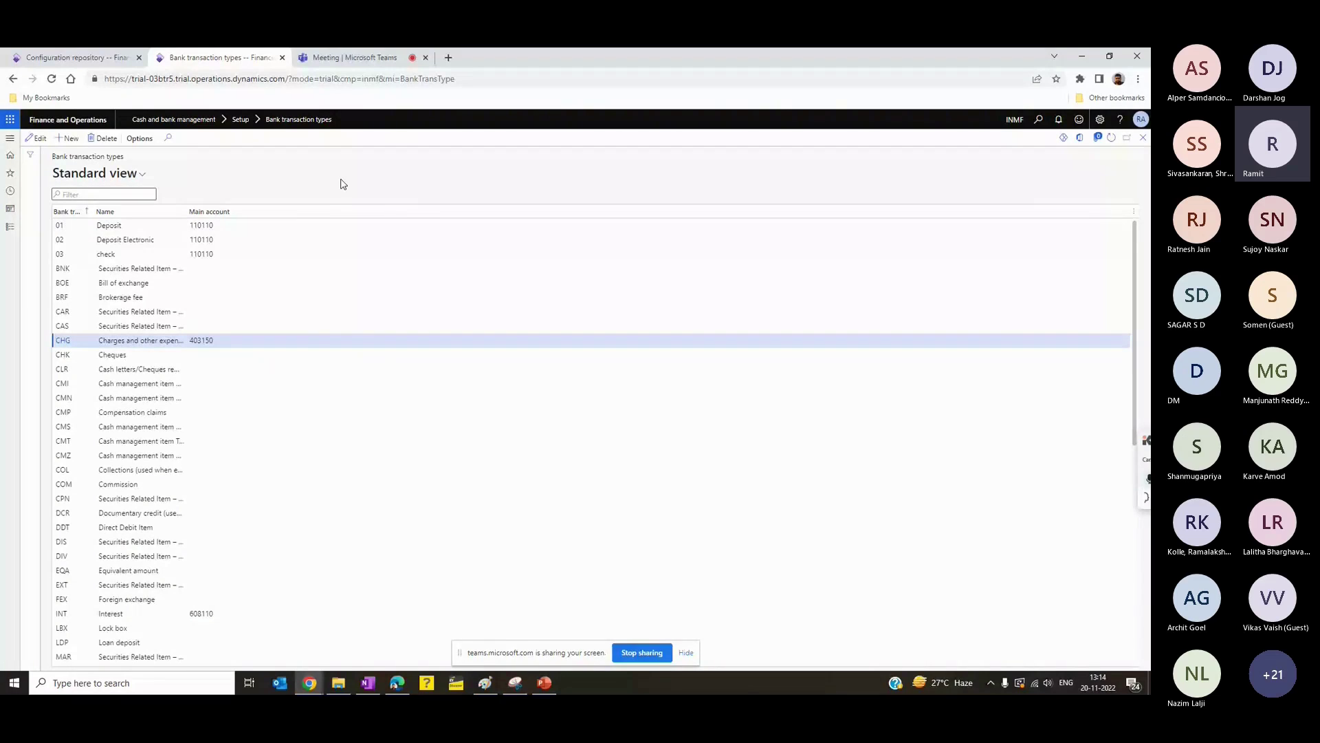
click(75, 345)
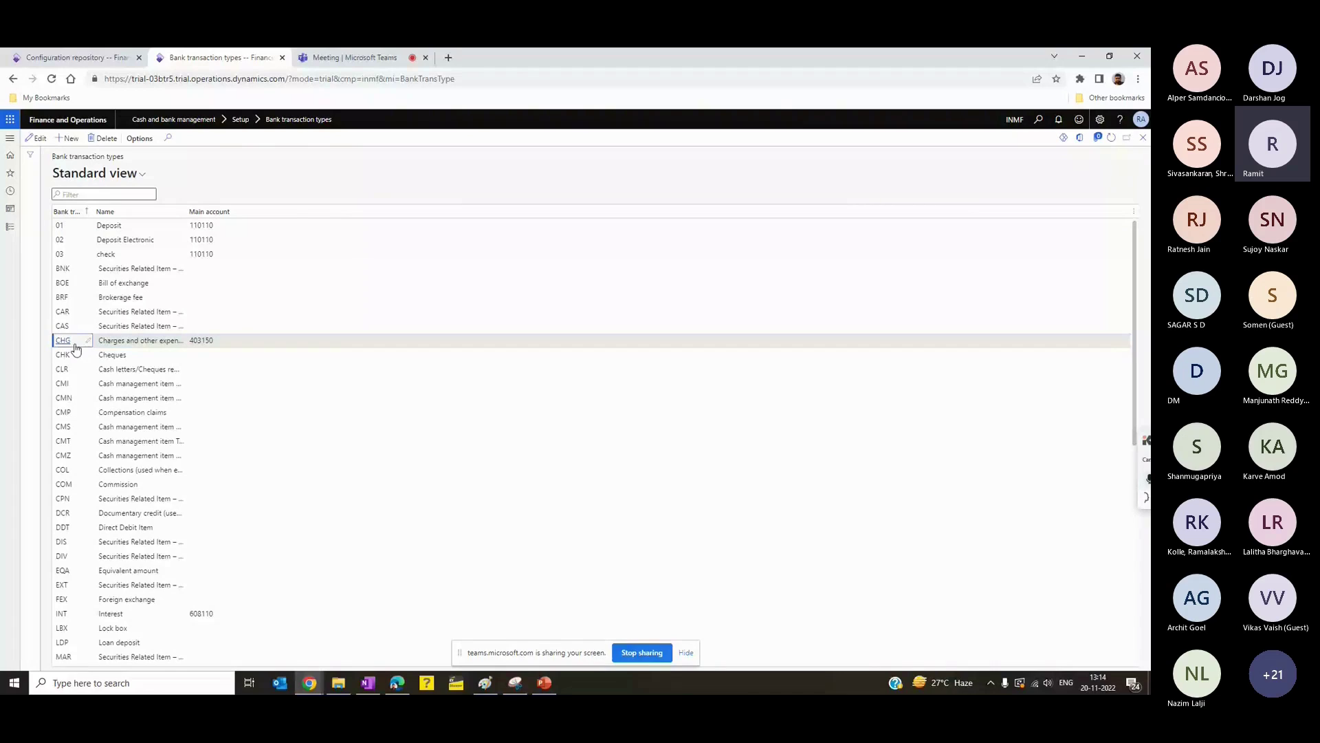
click(158, 342)
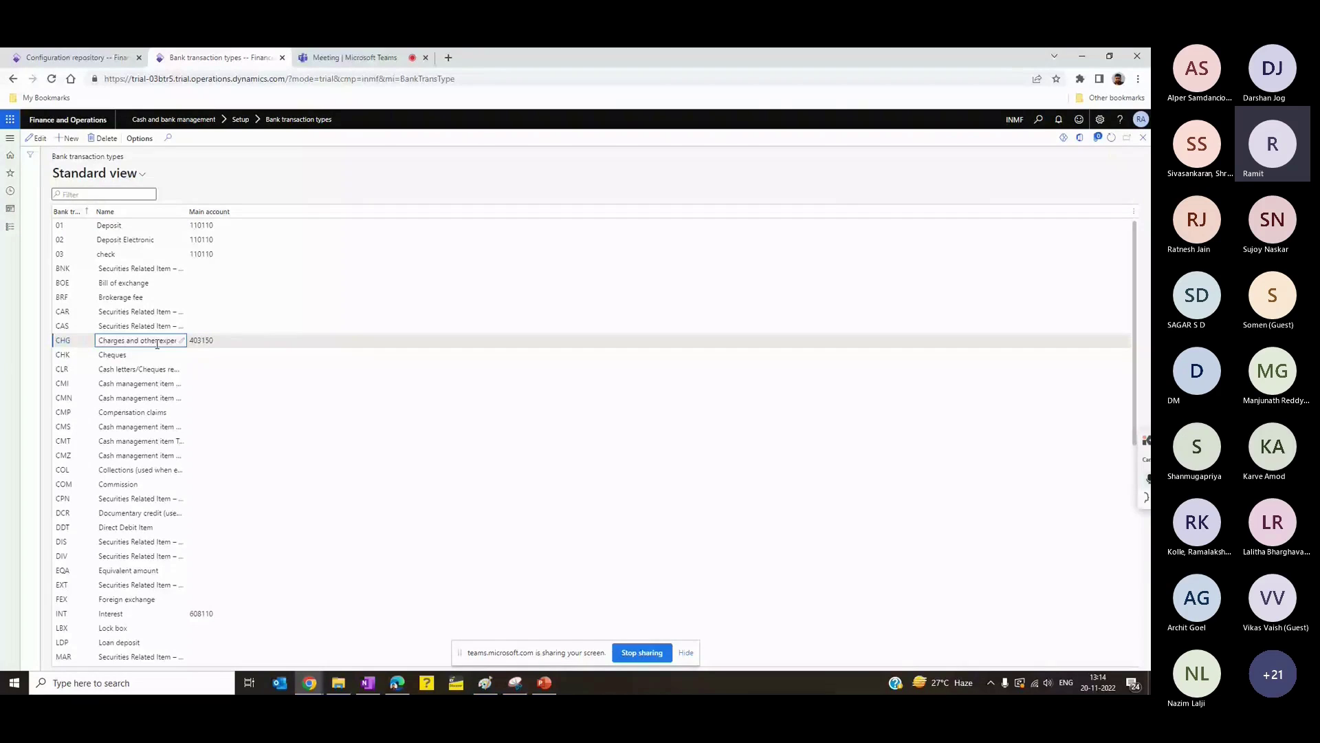
click(217, 344)
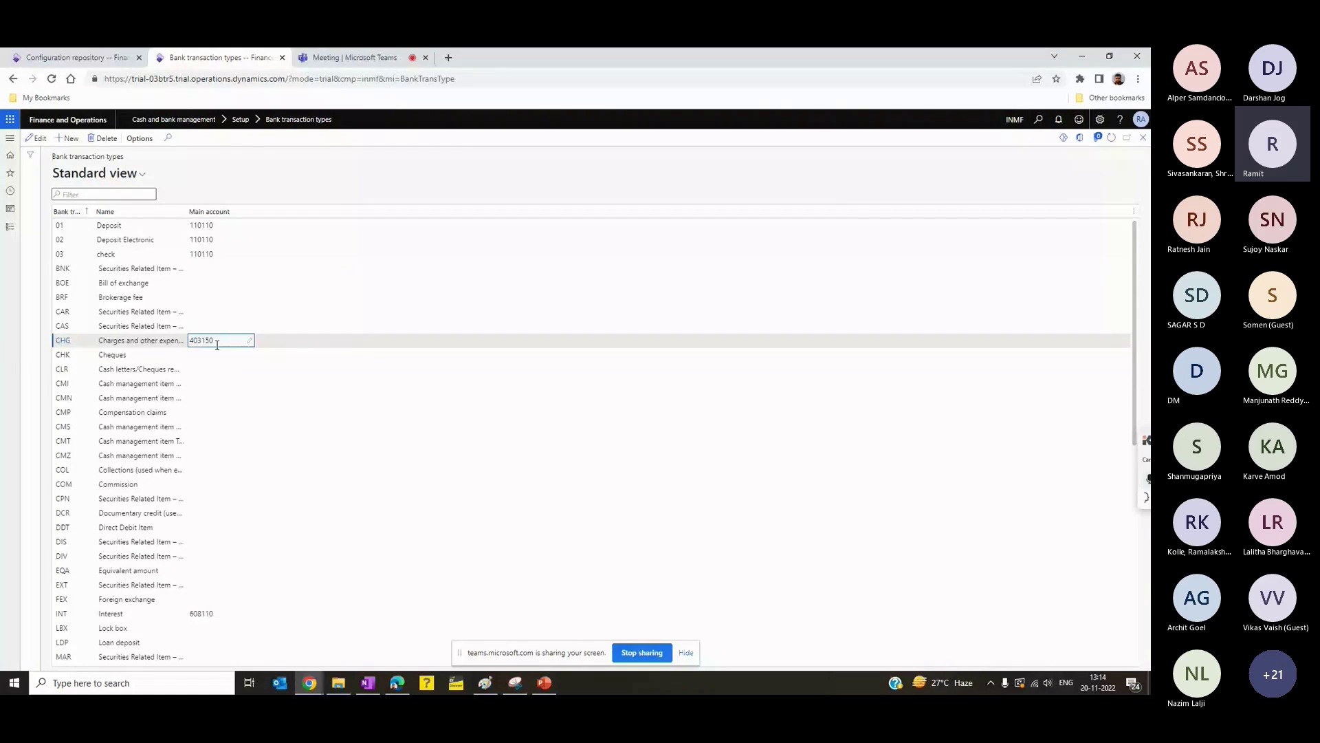
click(237, 345)
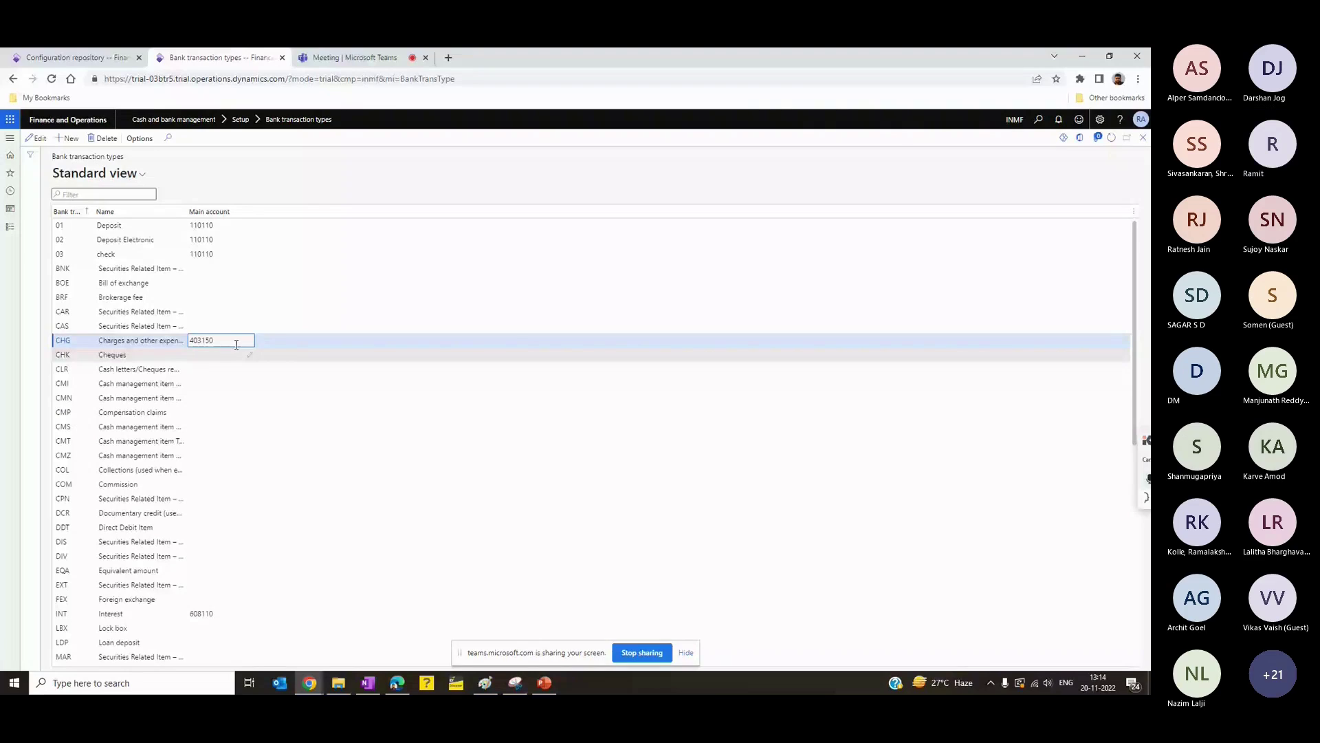
click(226, 342)
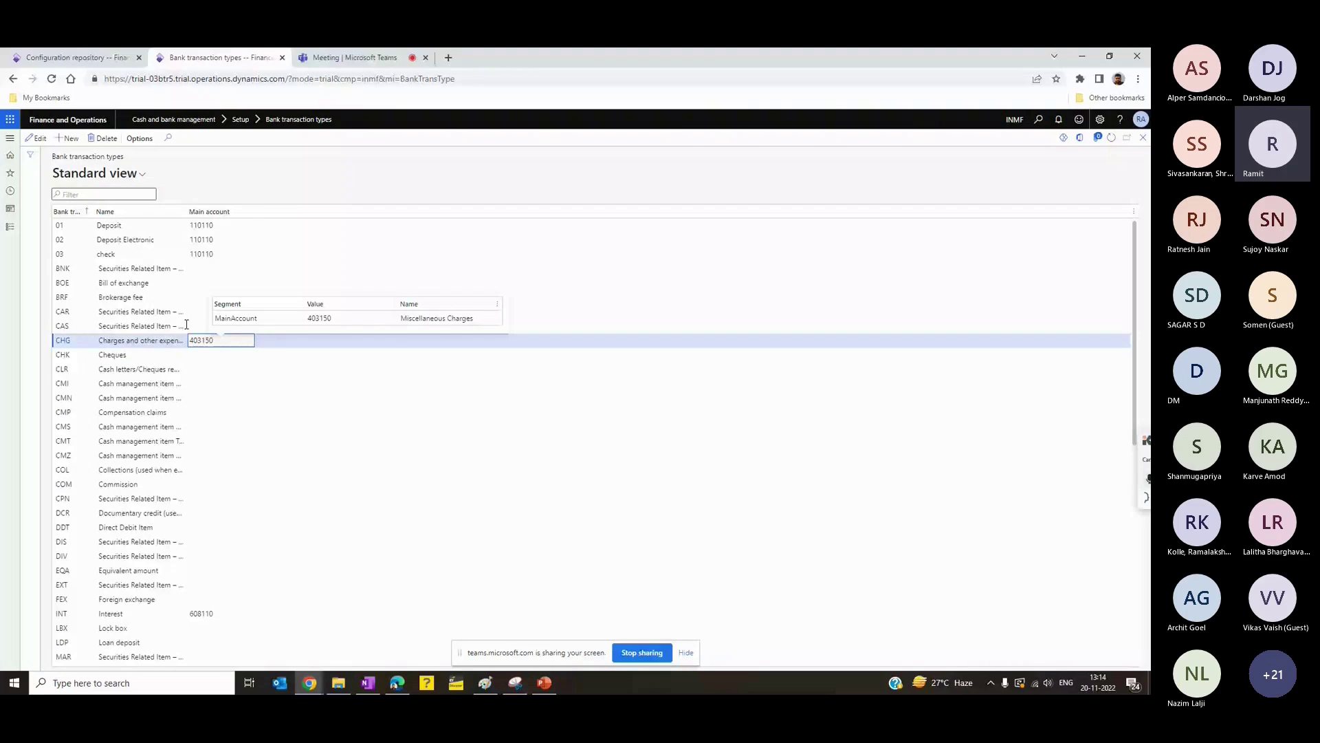
Step: Open the reconciliation matching rules and review the NEW BANK CHRG rule's action and its bank transaction code criterion
click(650, 192)
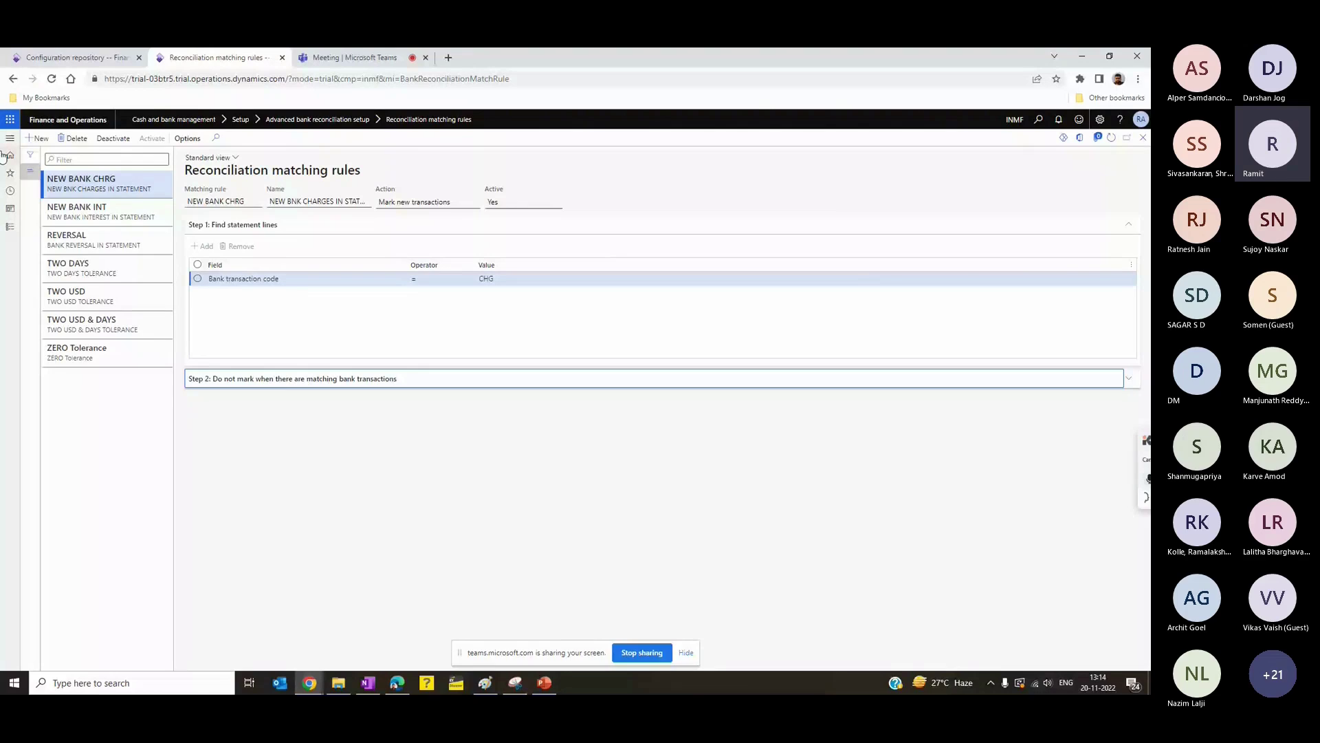
click(37, 137)
click(475, 201)
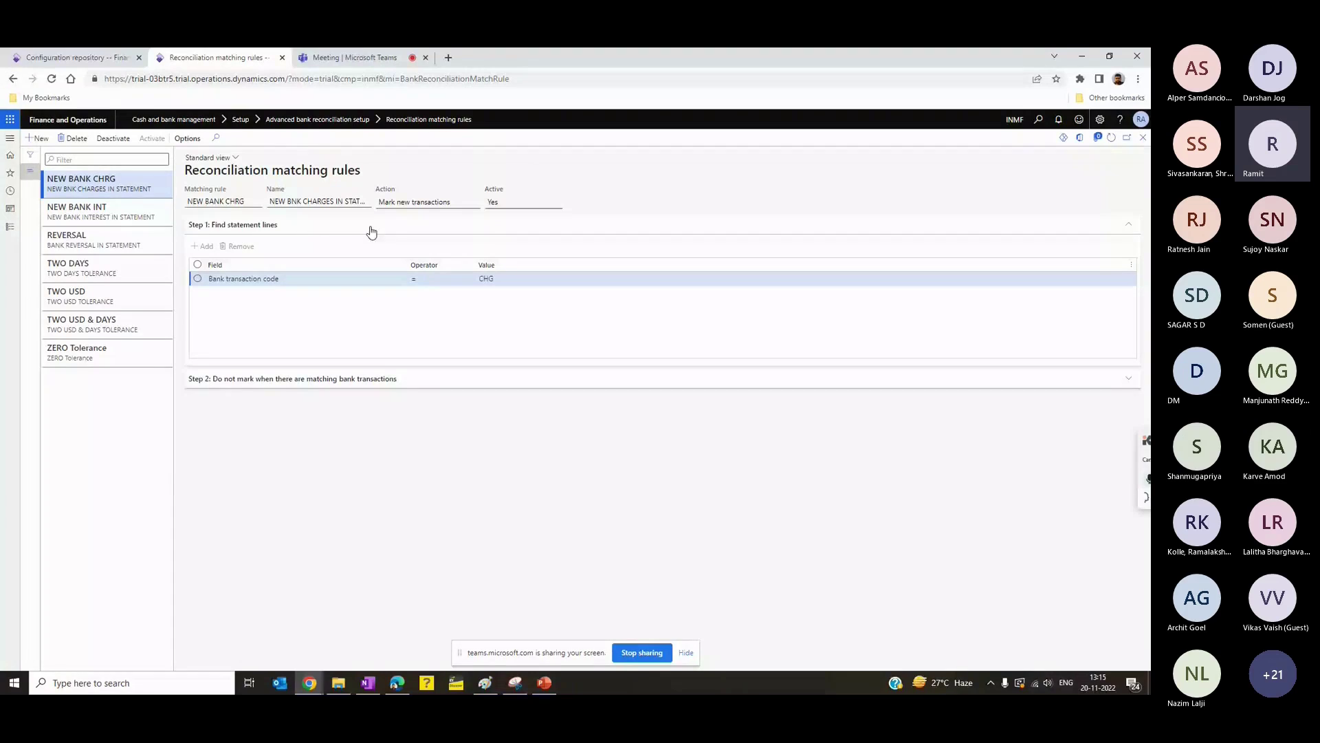
click(455, 202)
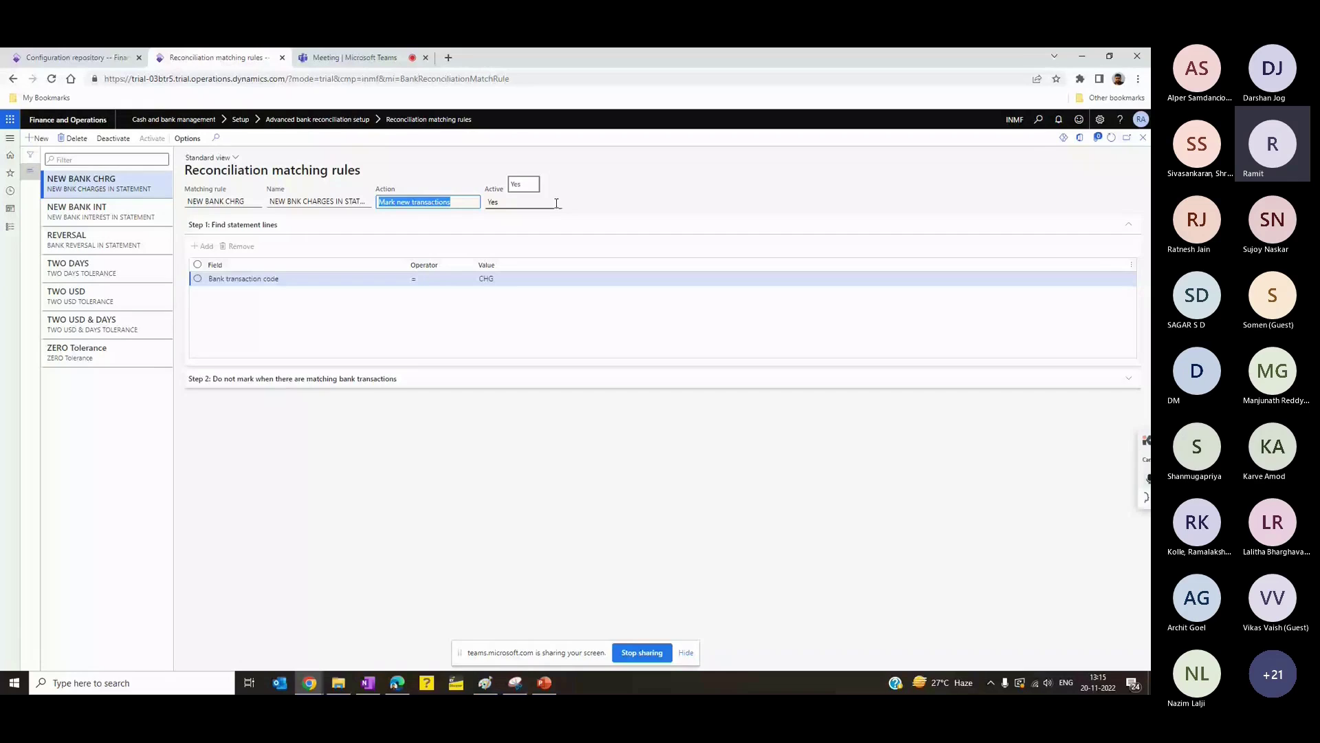
click(320, 277)
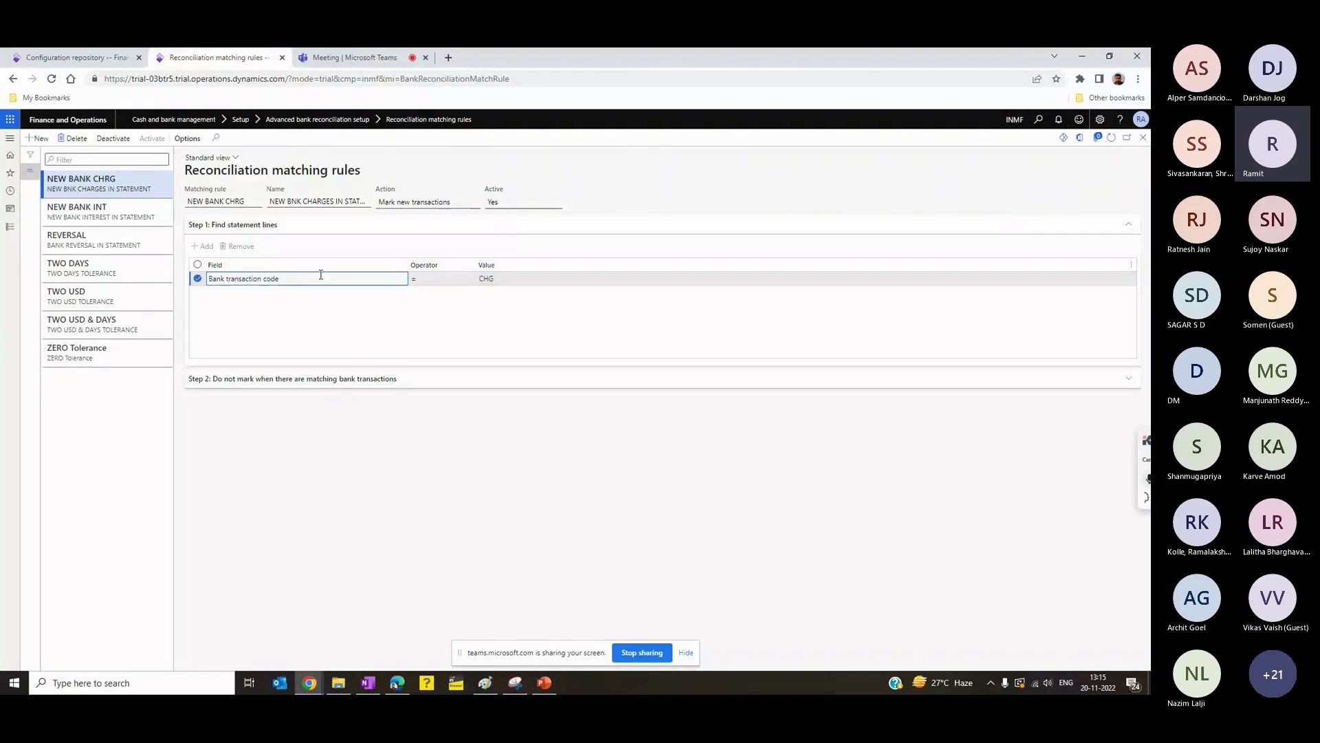
click(488, 278)
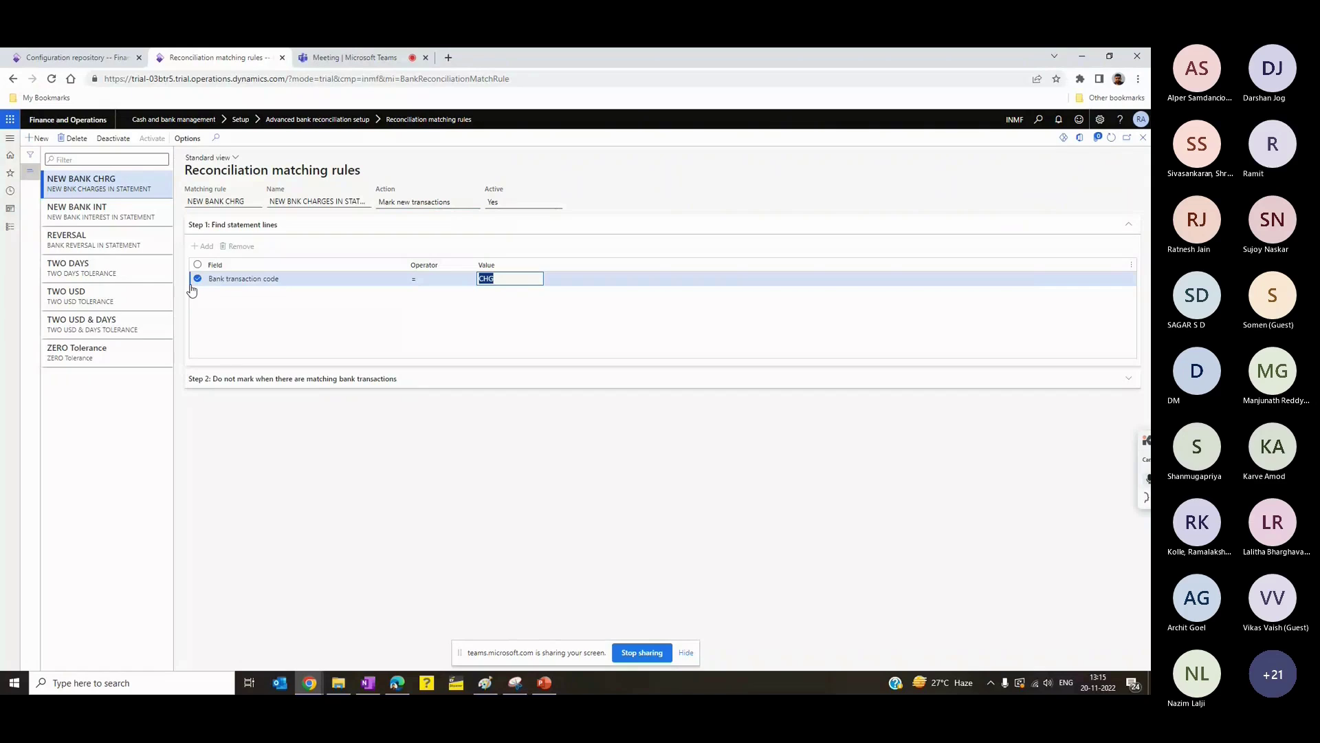
Step: Open Transaction code mapping and review how the CHG statement code maps to a bank transaction type for HDFC
click(14, 230)
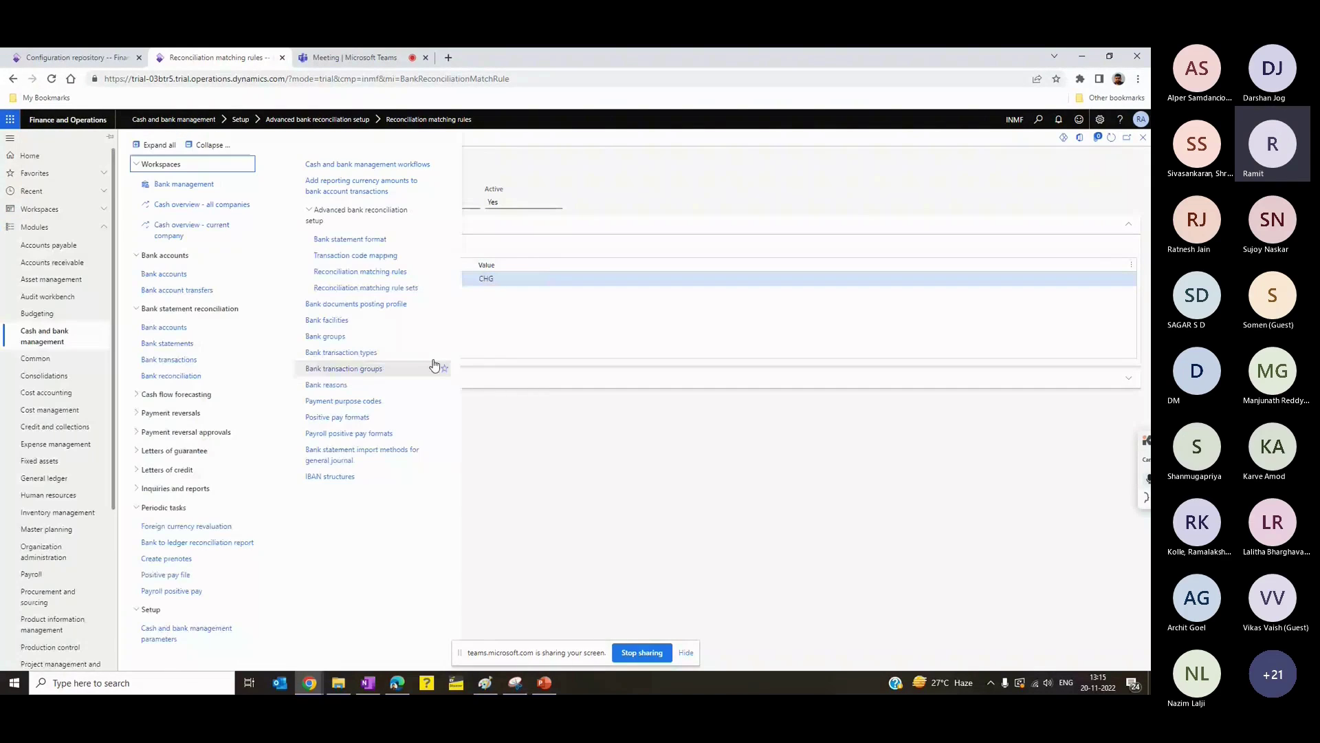
click(396, 272)
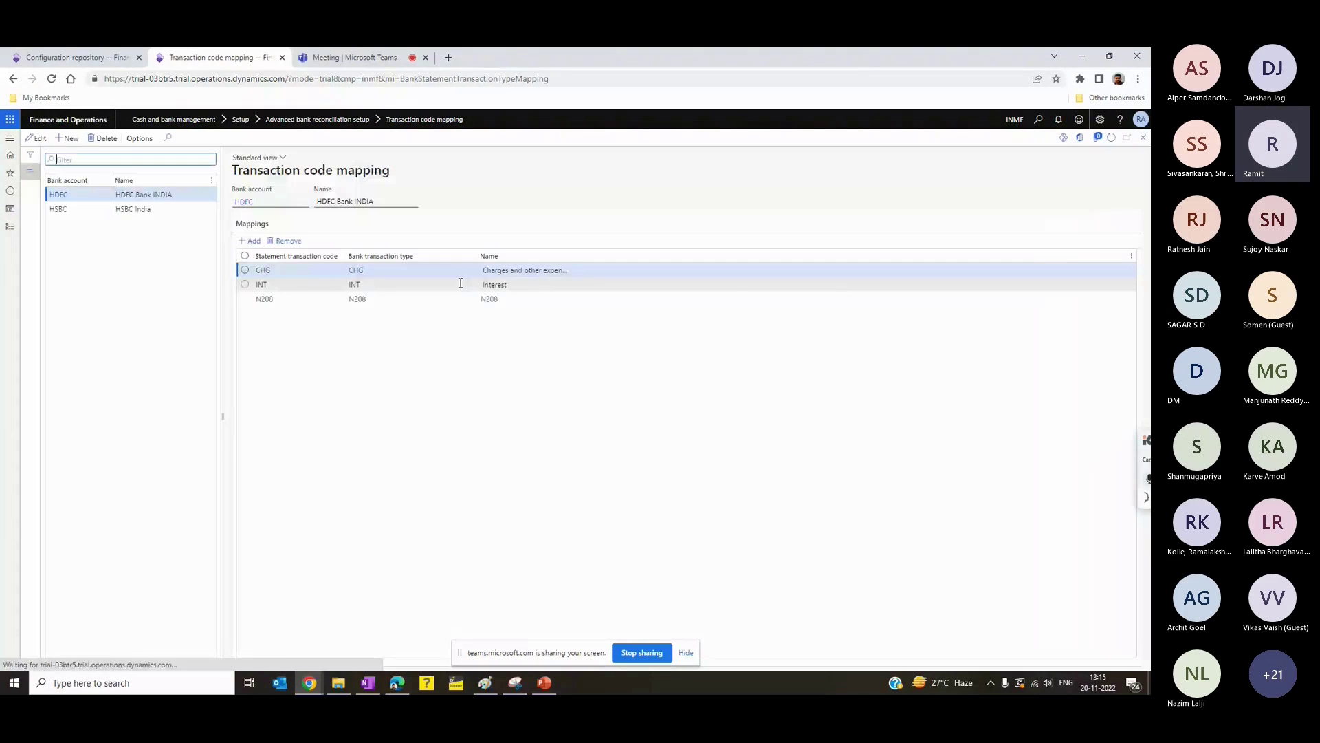
click(308, 273)
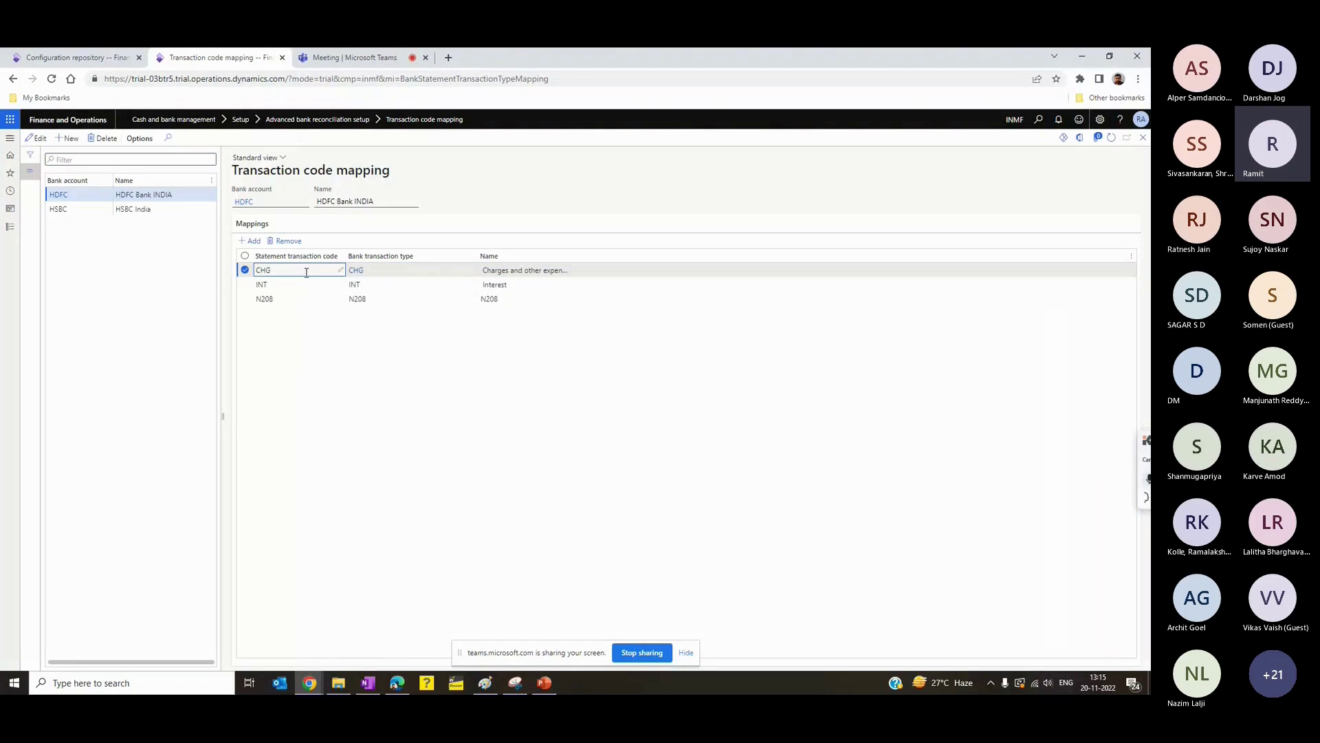
click(390, 275)
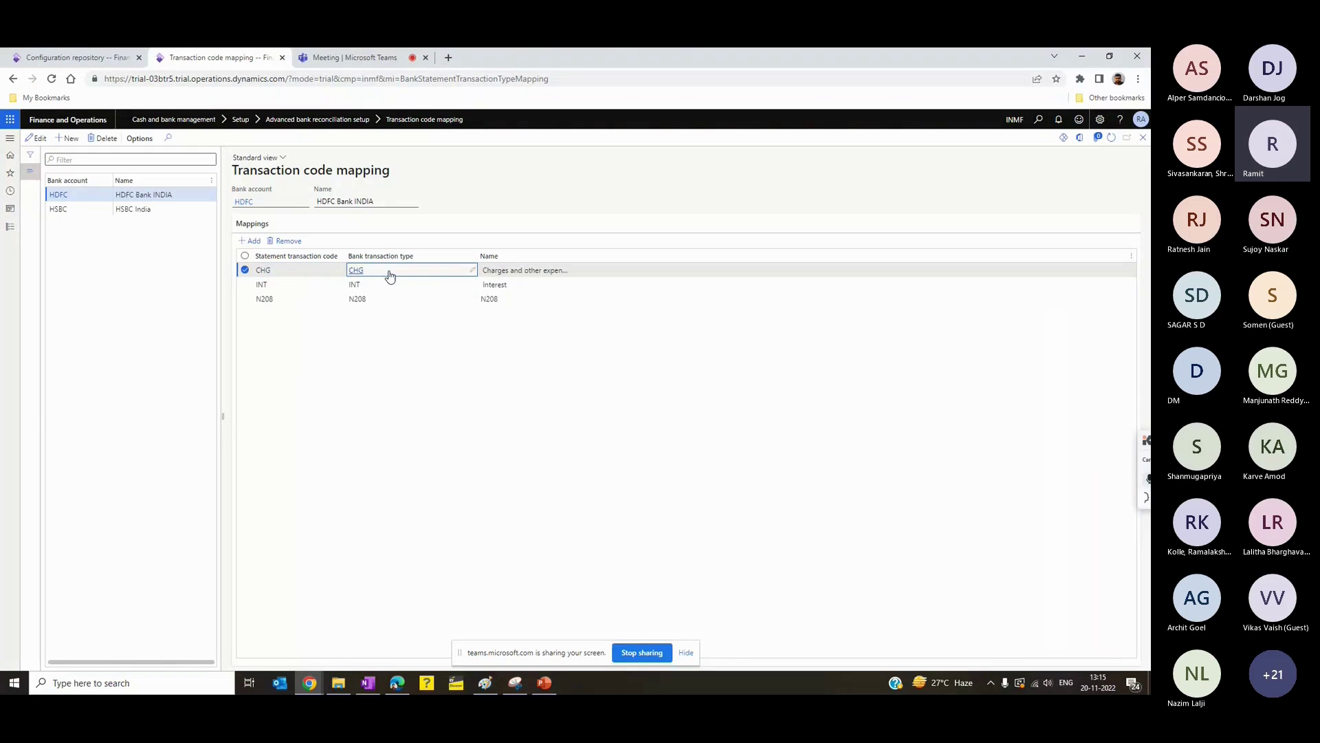
click(315, 270)
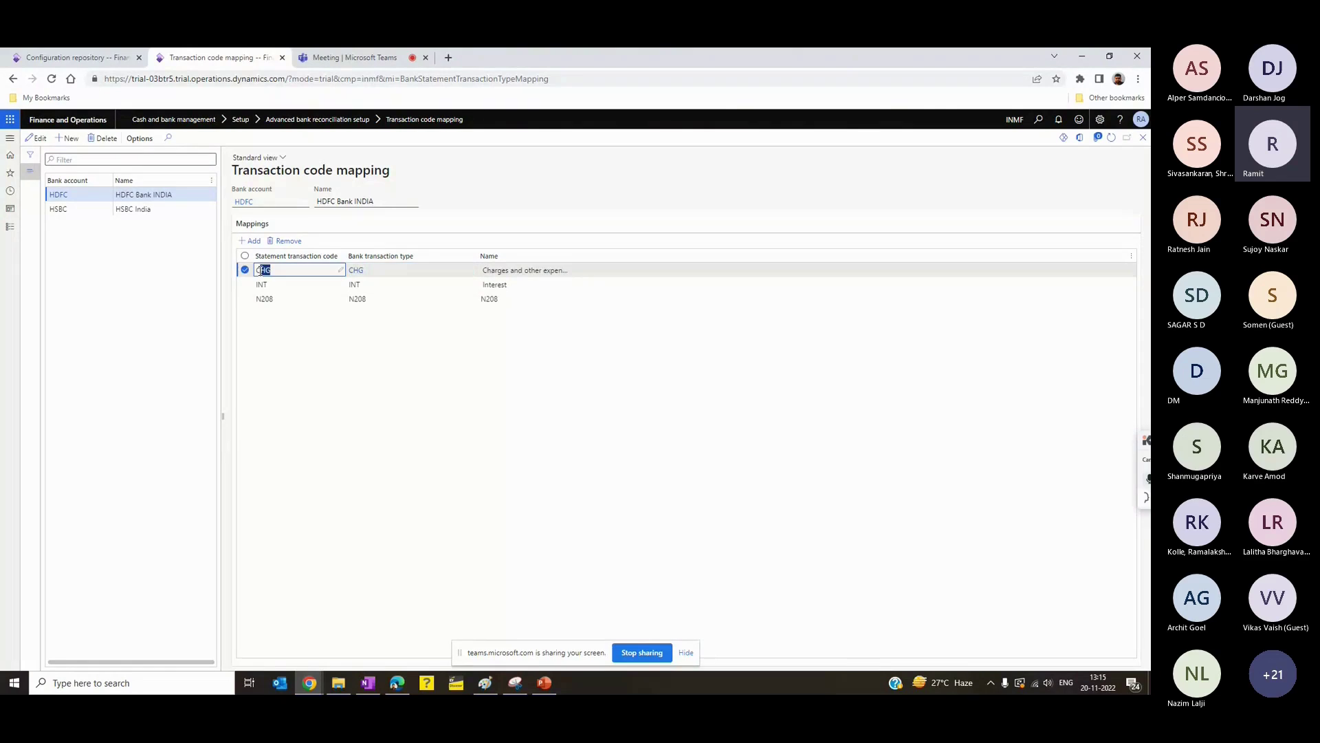
click(413, 272)
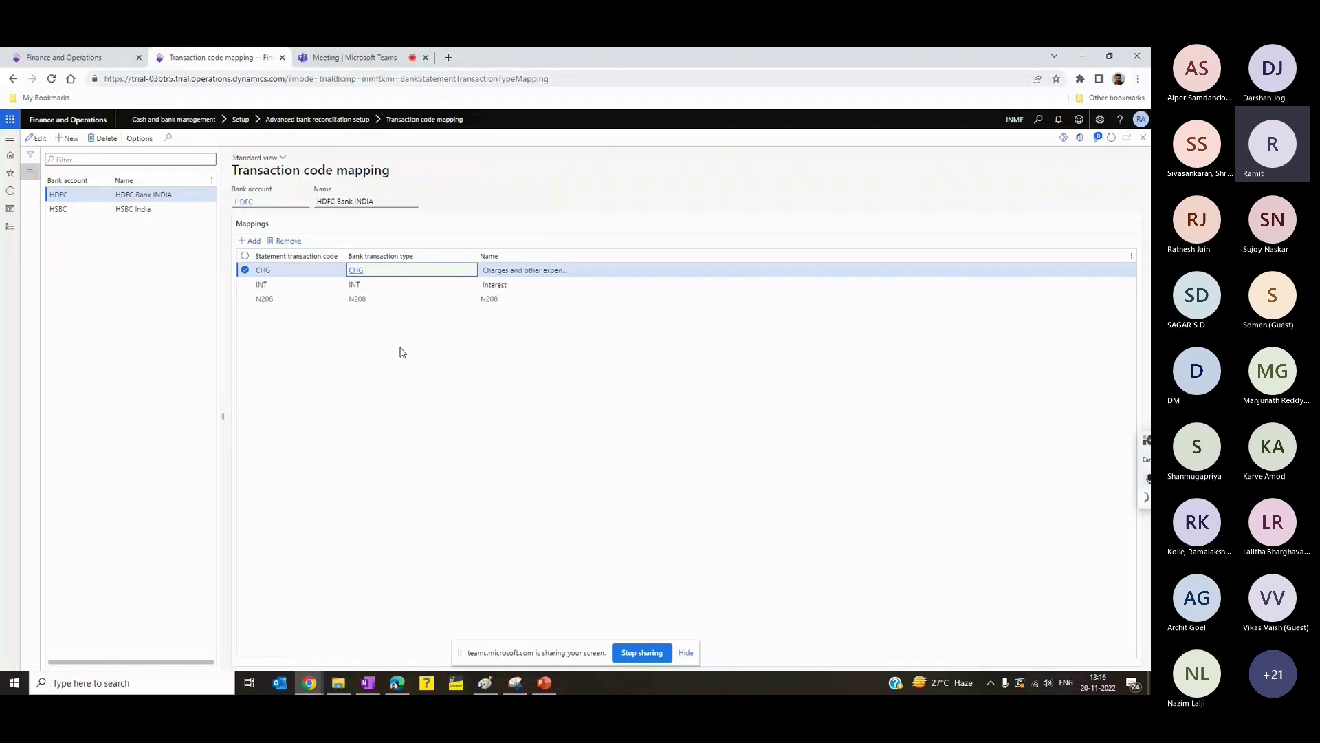
Step: Select HDFC in the Bank accounts list, open its bank statements and delete the open statement
click(19, 230)
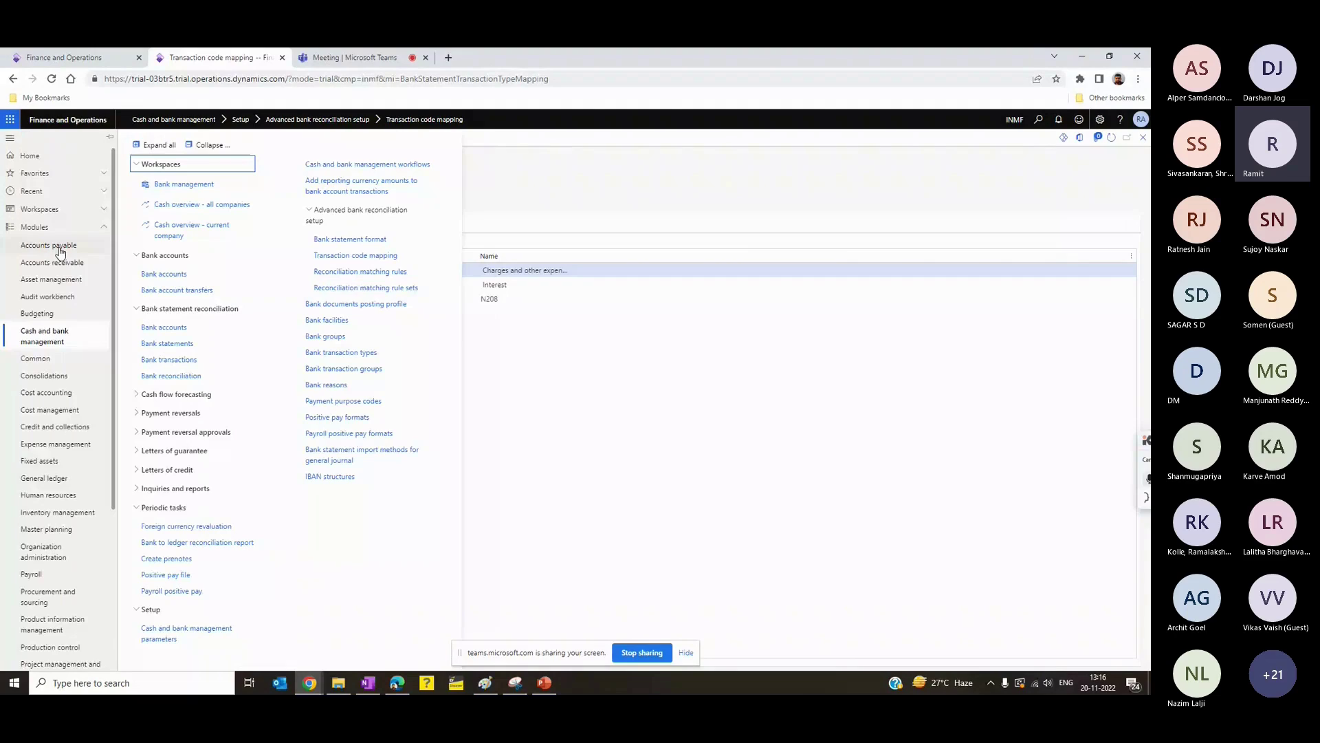
click(58, 247)
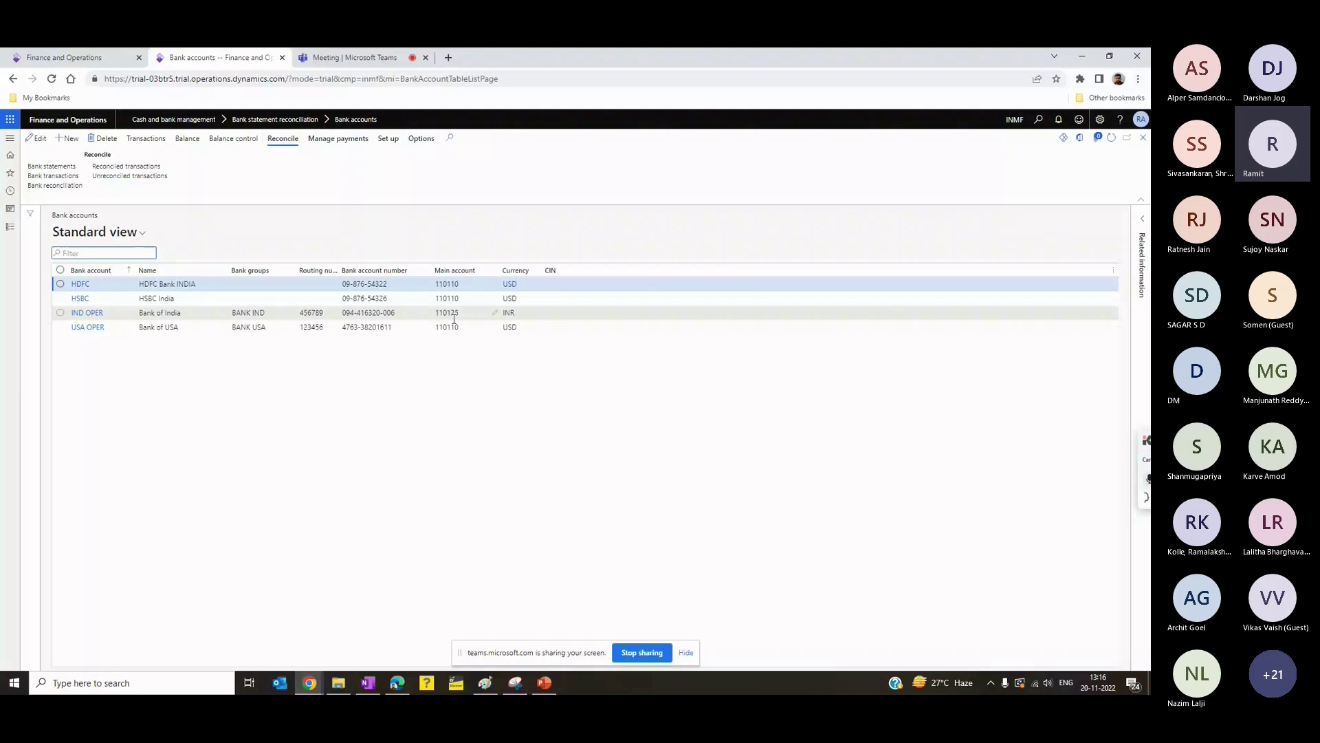
mouse_move(454, 319)
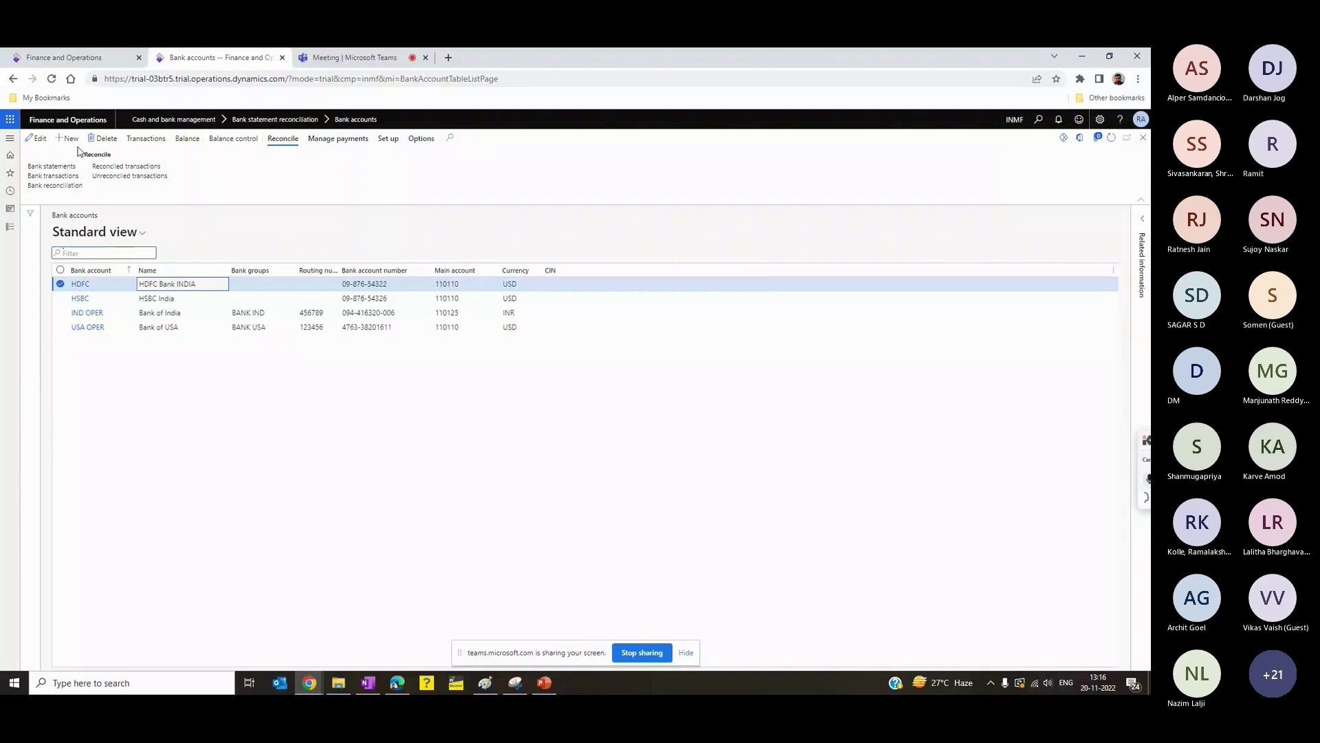
click(335, 211)
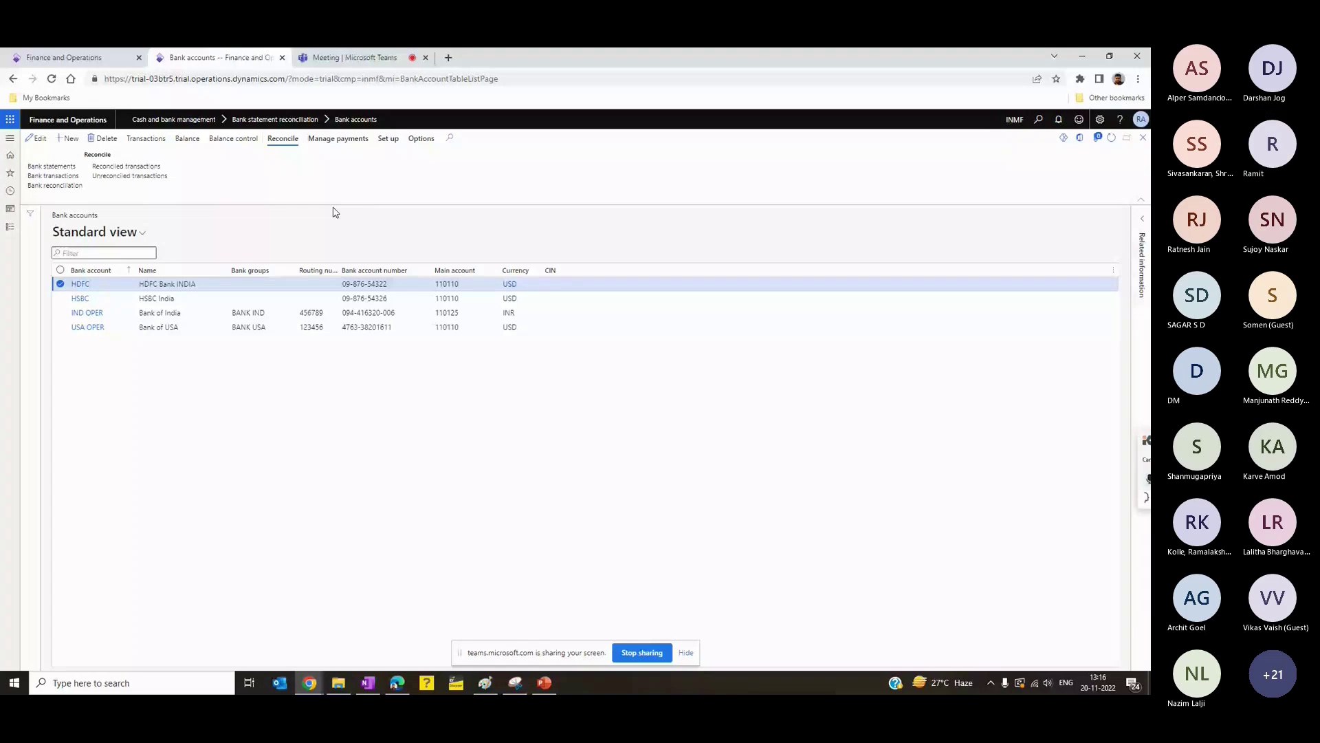
click(52, 166)
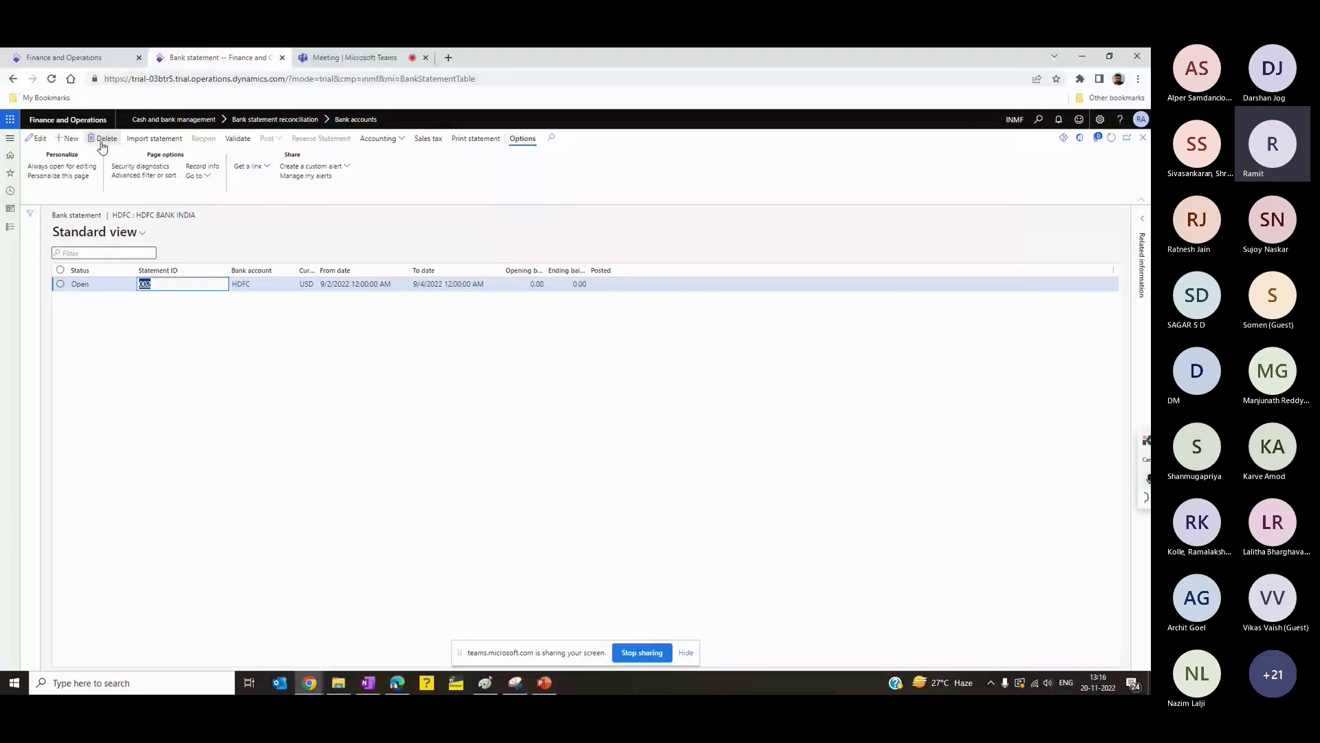
click(103, 140)
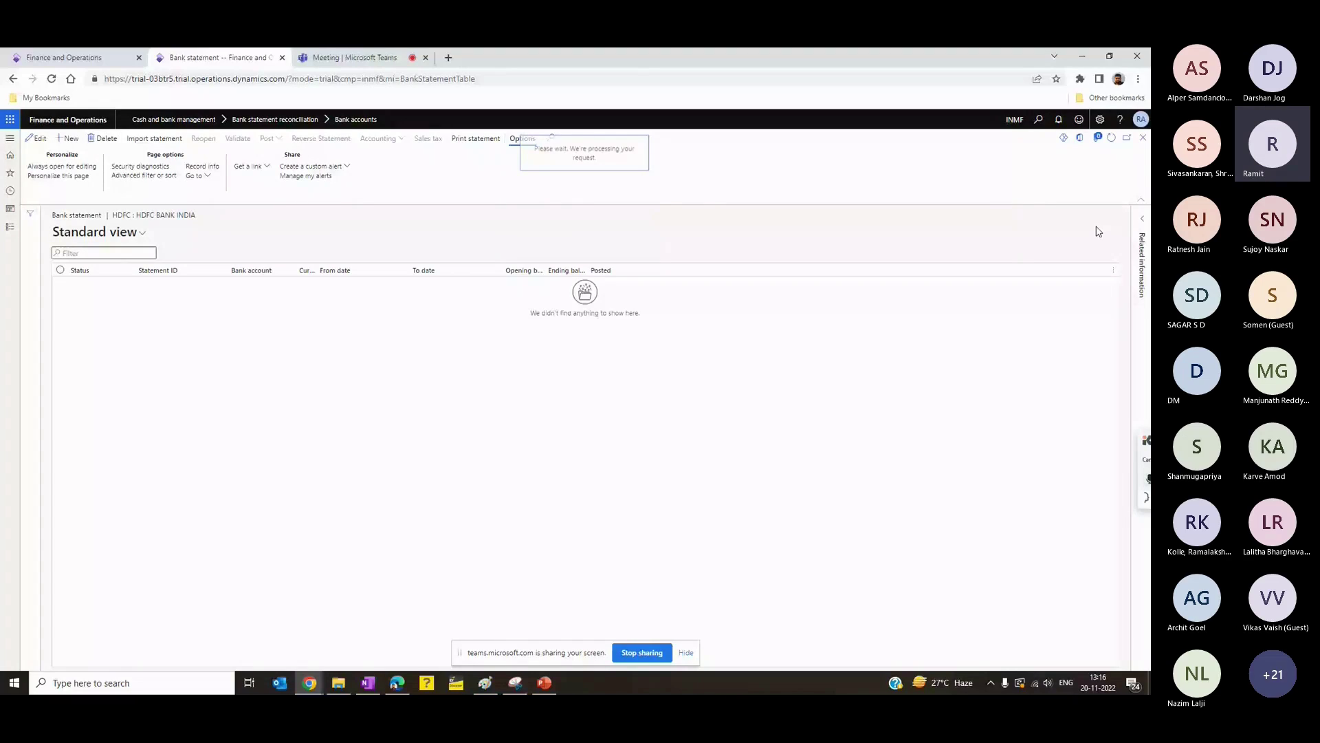
Step: Open New HSBC.txt from the Bank r econcilation folder and inspect the INT transaction codes in its statement lines
click(1094, 220)
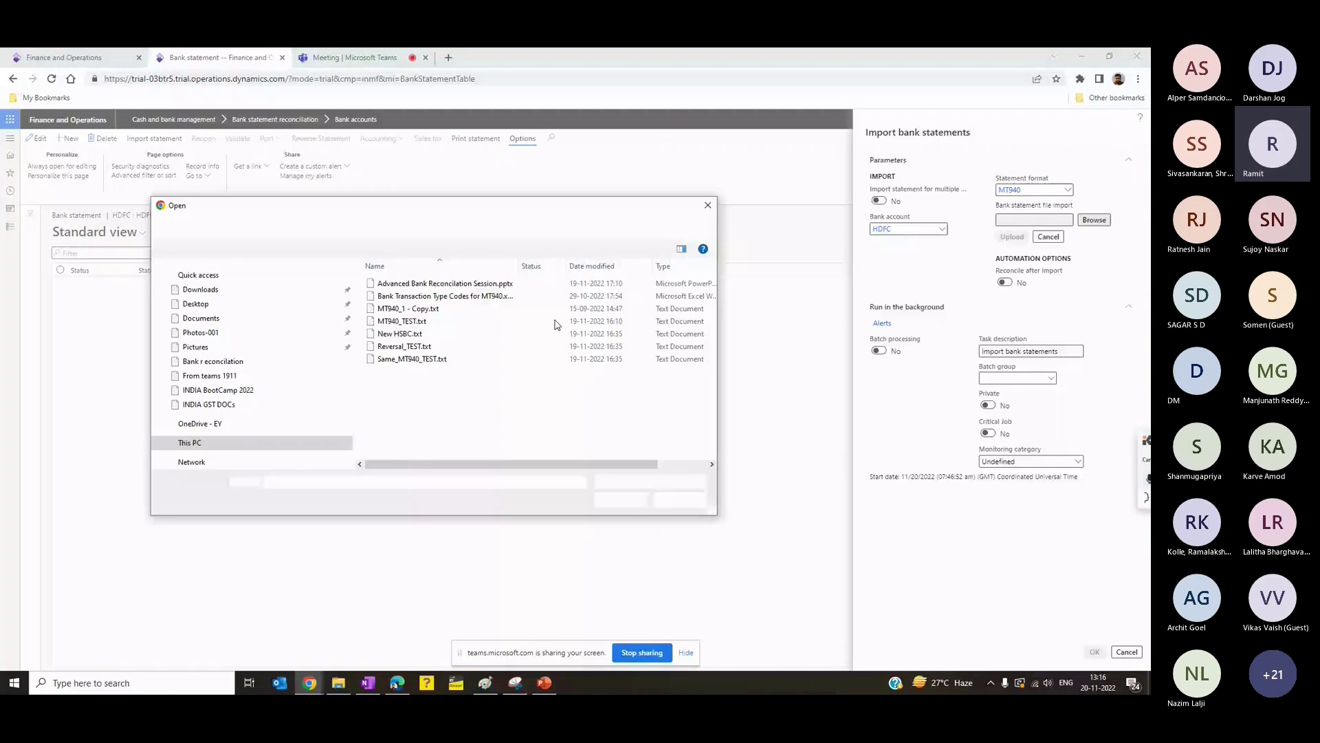
key(alt+Tab)
click(170, 193)
click(167, 179)
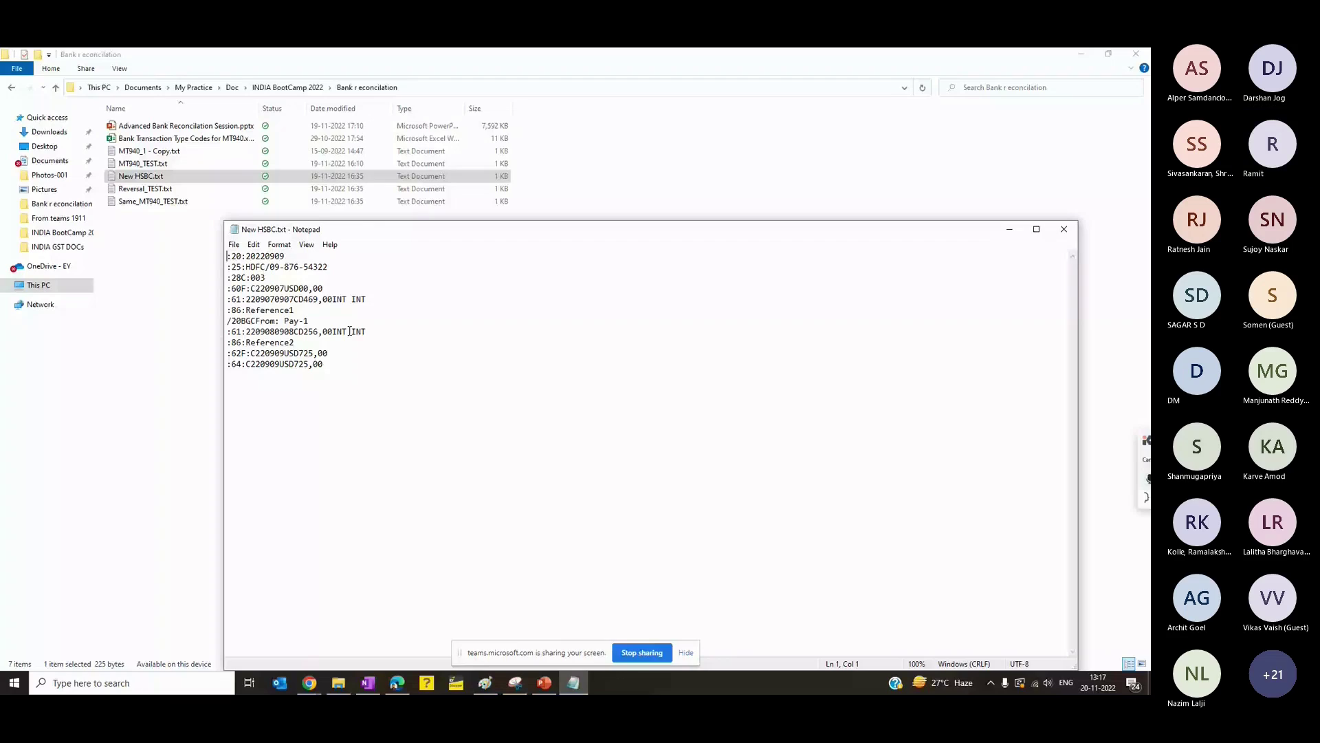
drag(348, 332, 337, 331)
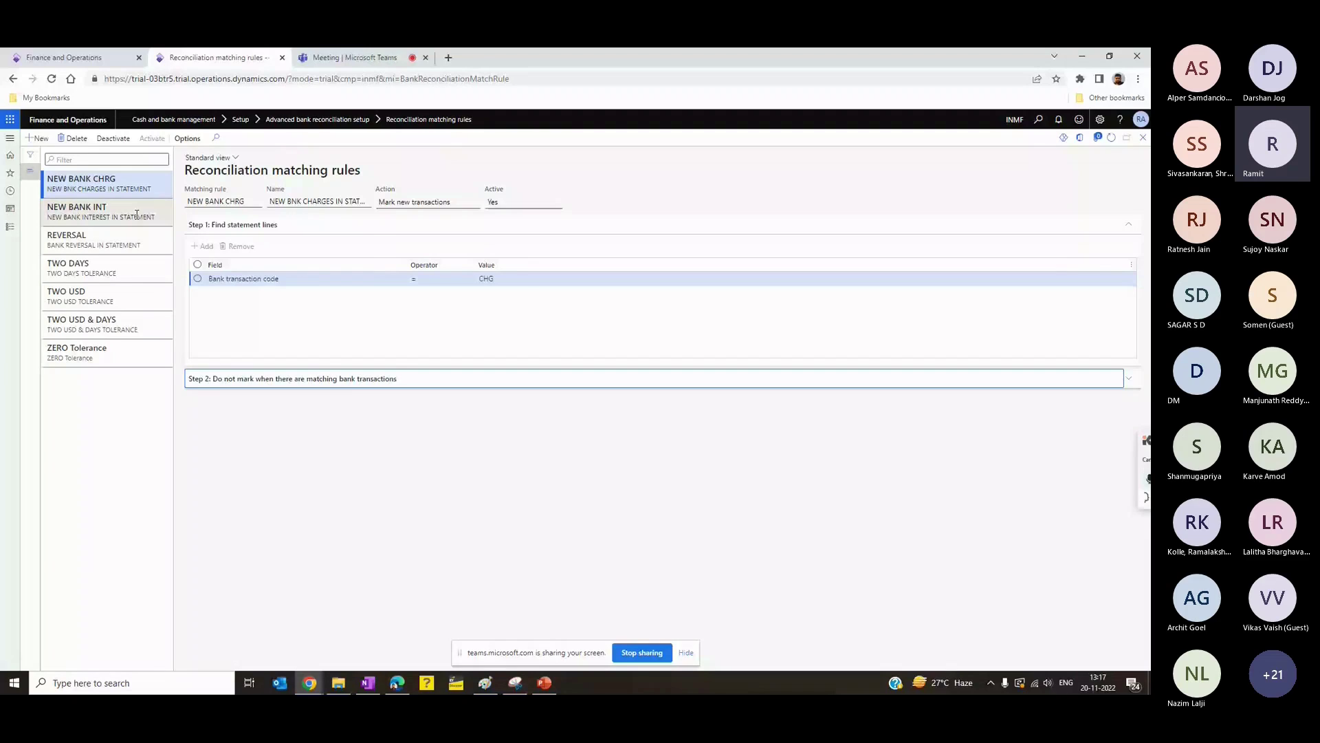
Step: Review the NEW BANK INT matching rule's action and code criterion, and check the INT statement code mapping for HDFC
click(137, 215)
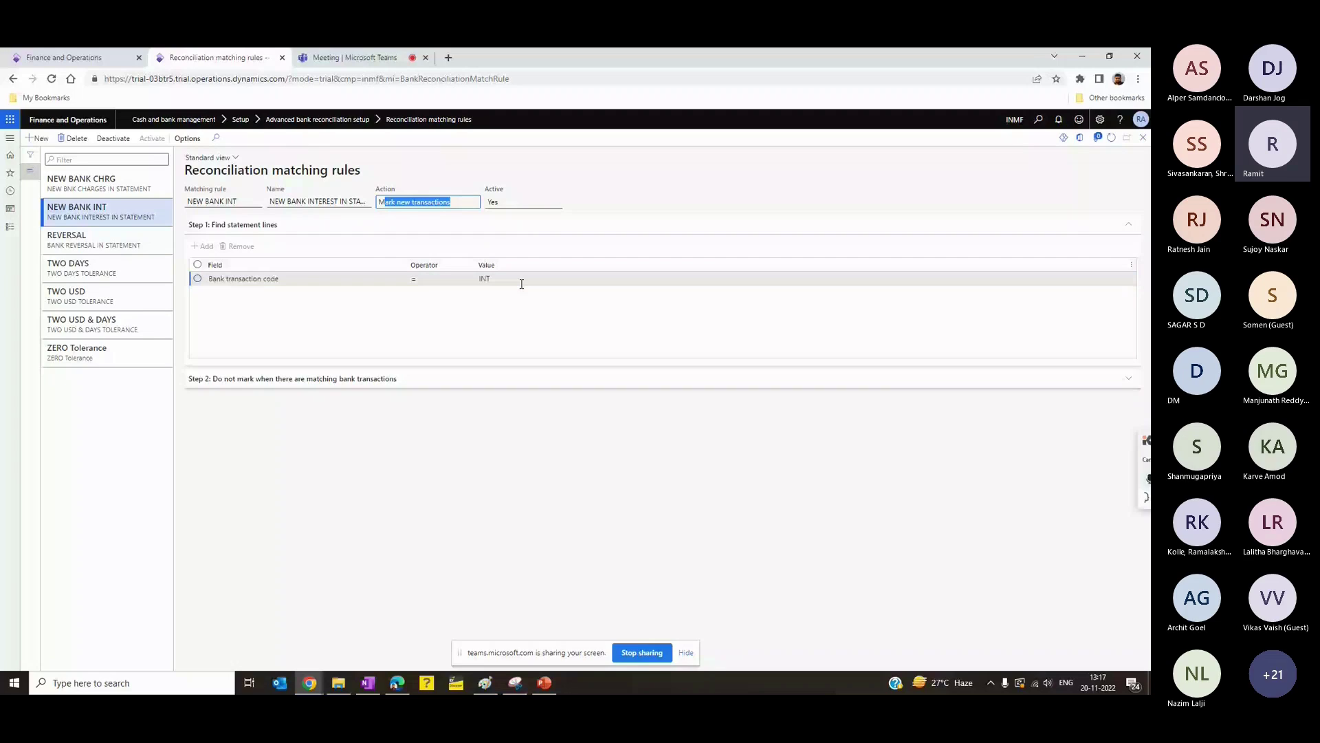
click(318, 119)
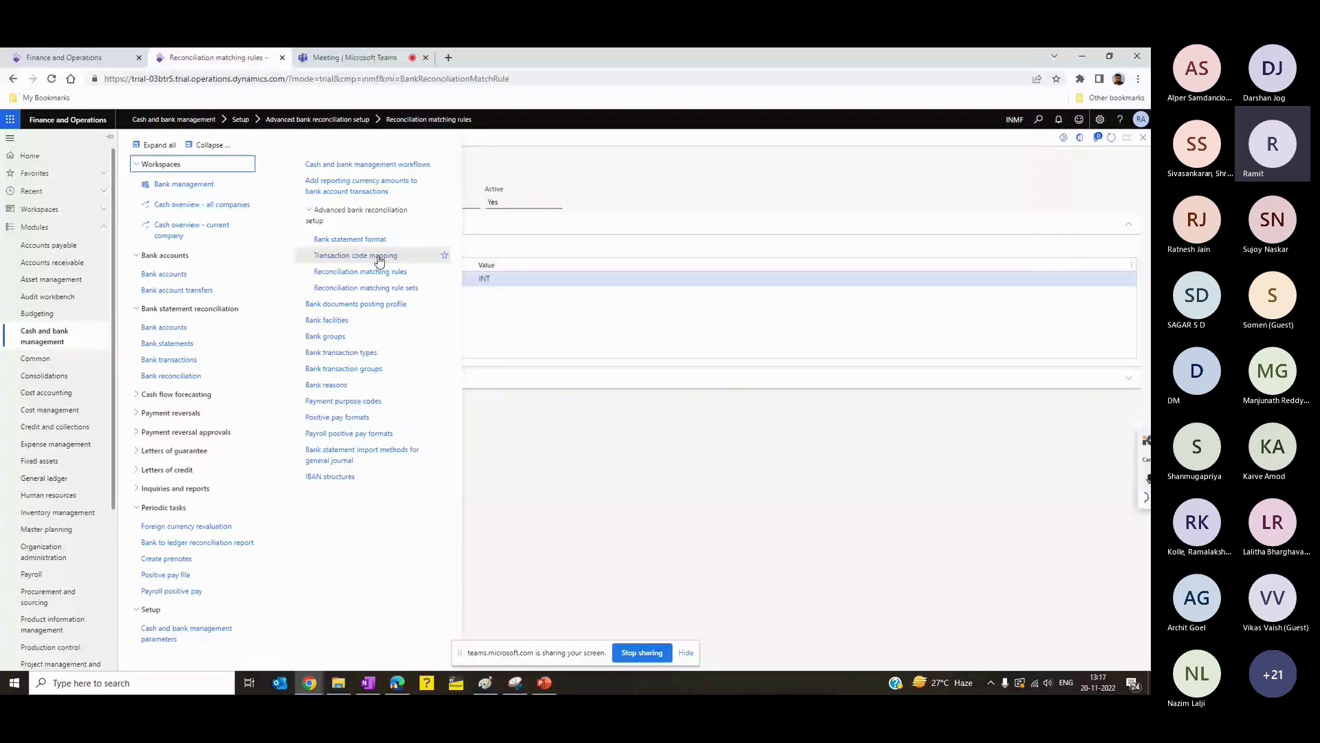
click(380, 257)
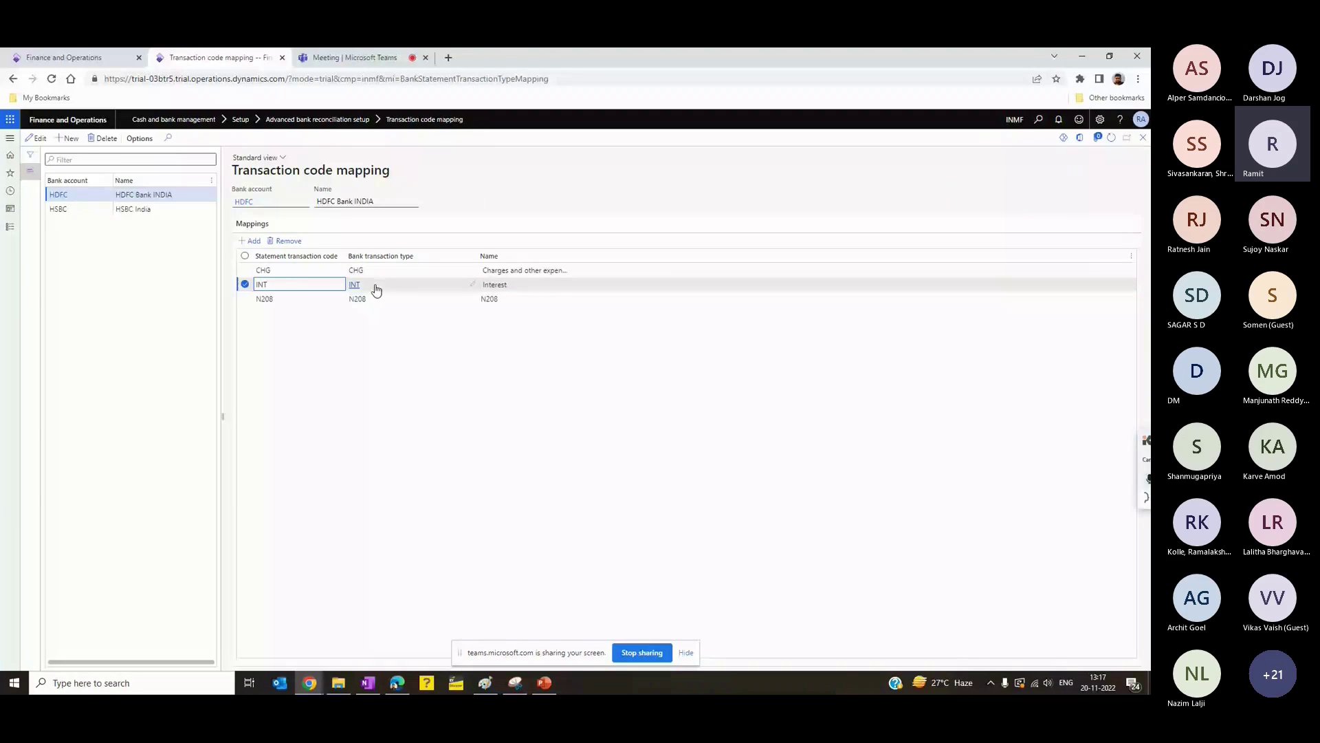
Step: Import New HSBC.txt as an MT940 bank statement for the HDFC account and select the imported statement
click(6, 231)
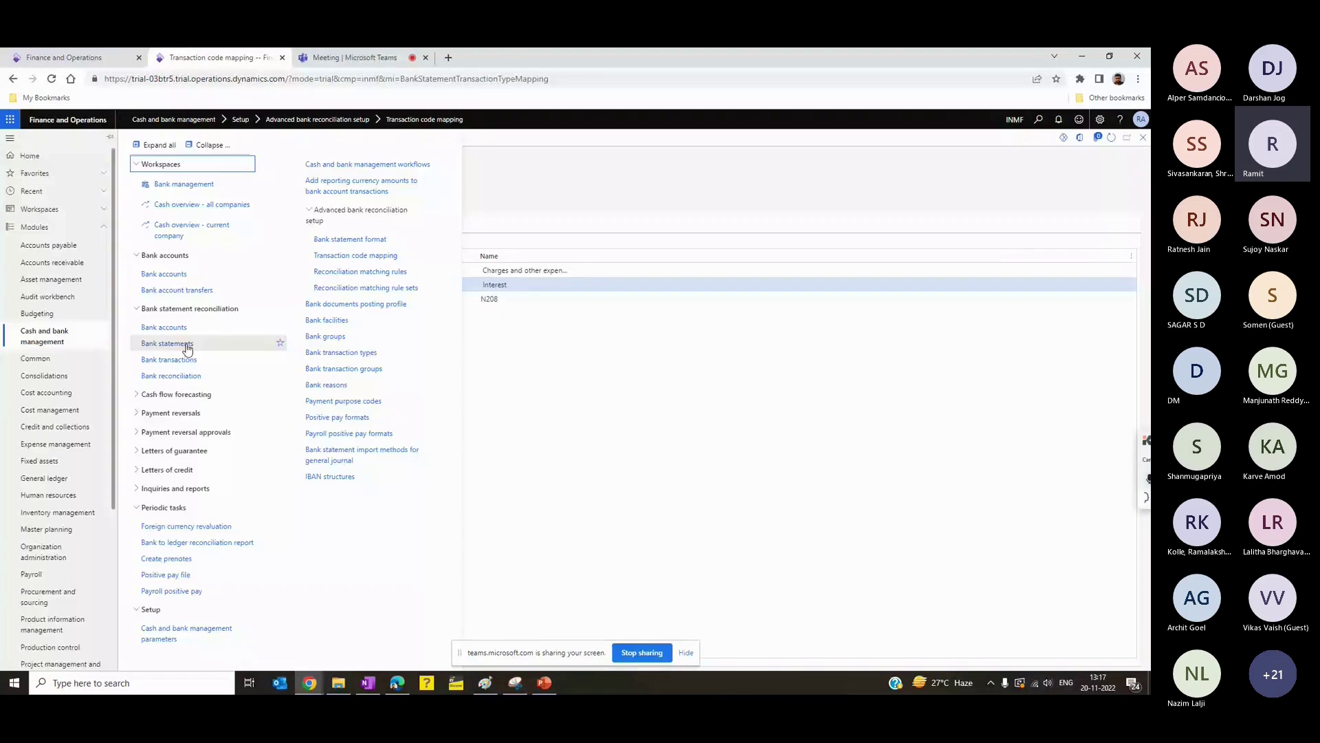
click(183, 344)
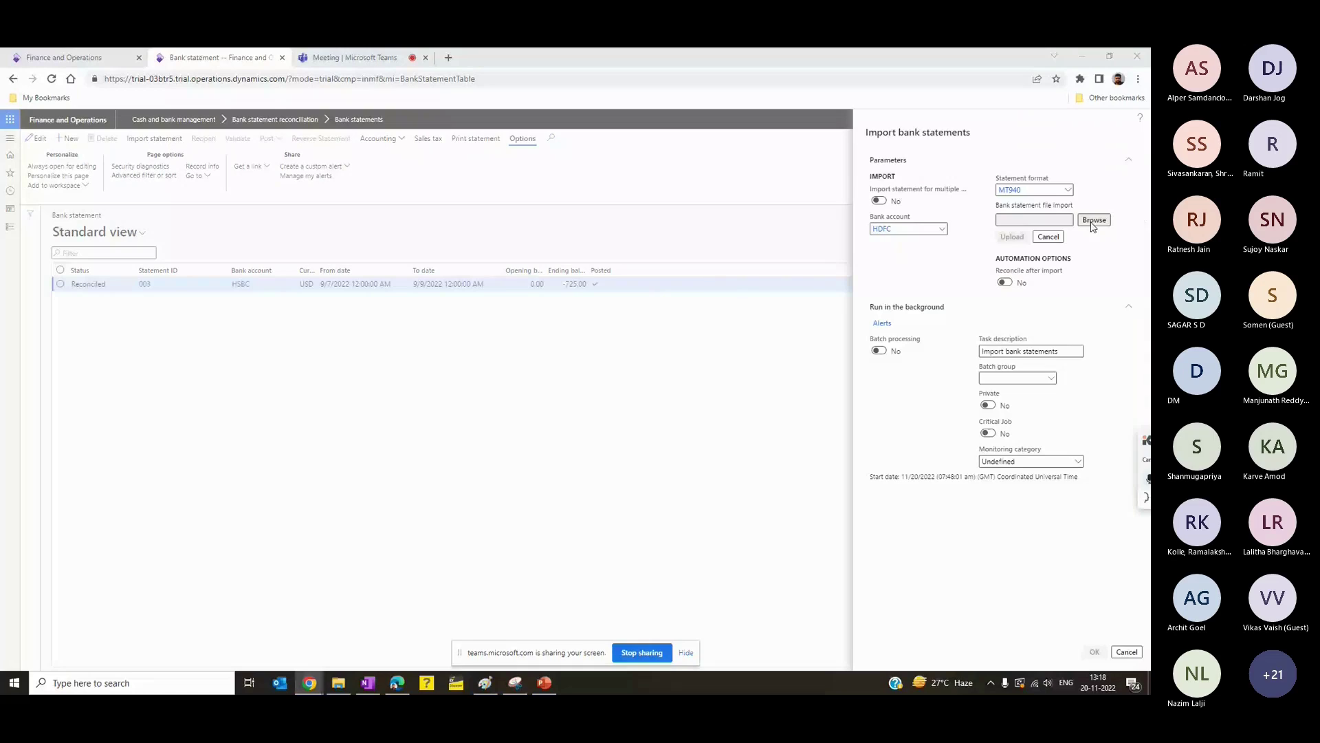
click(1094, 220)
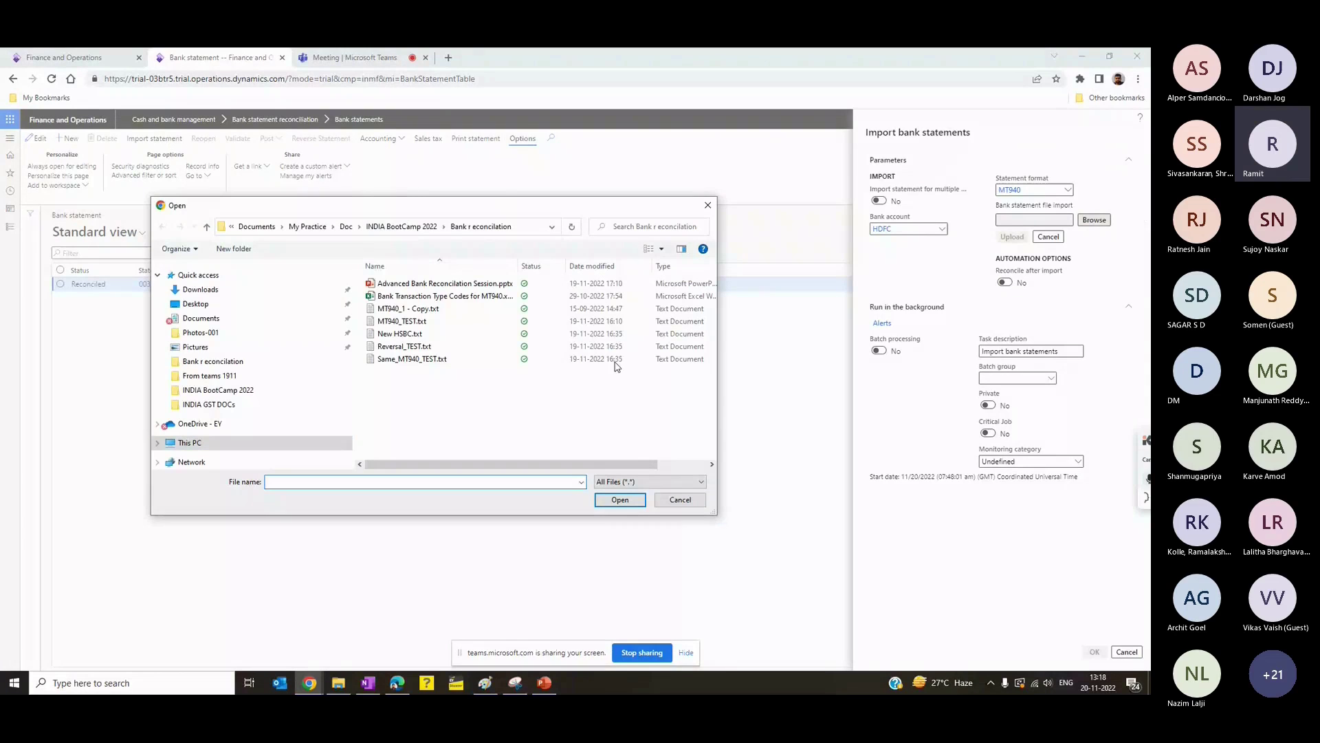
key(Escape)
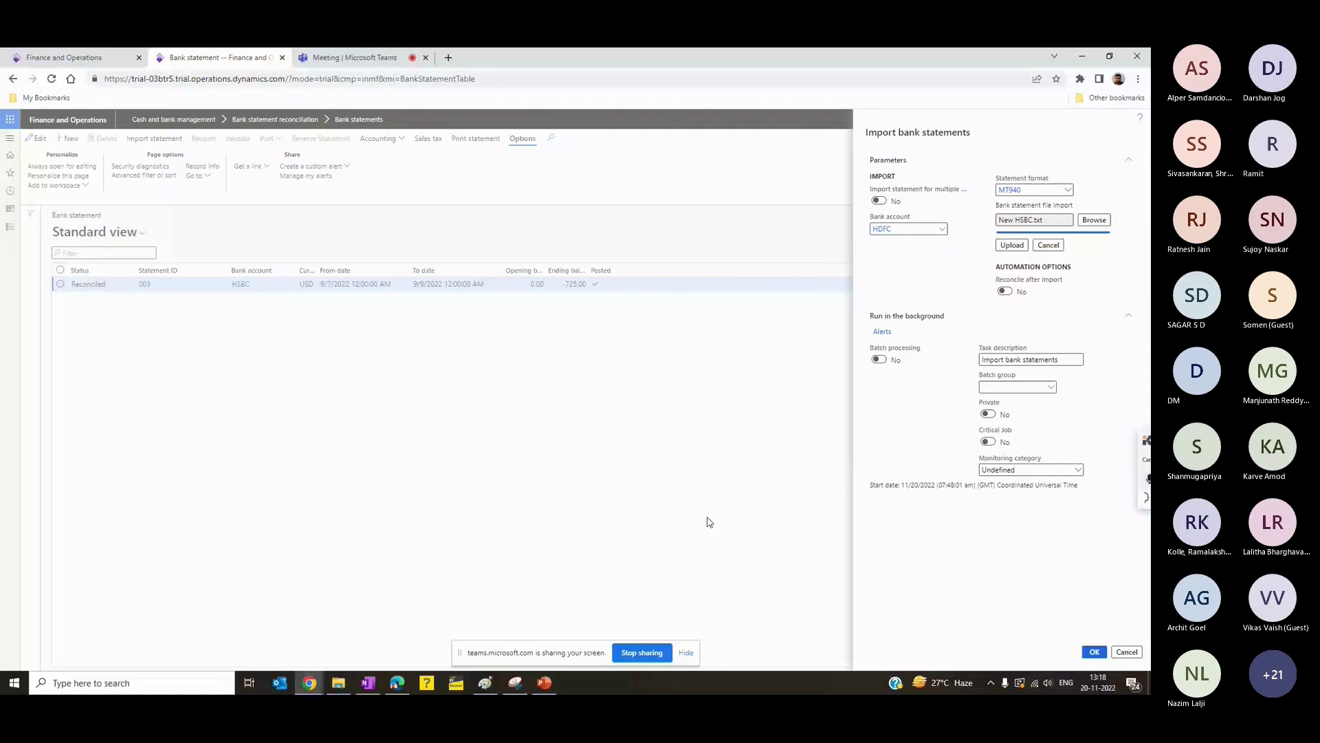
key(Return)
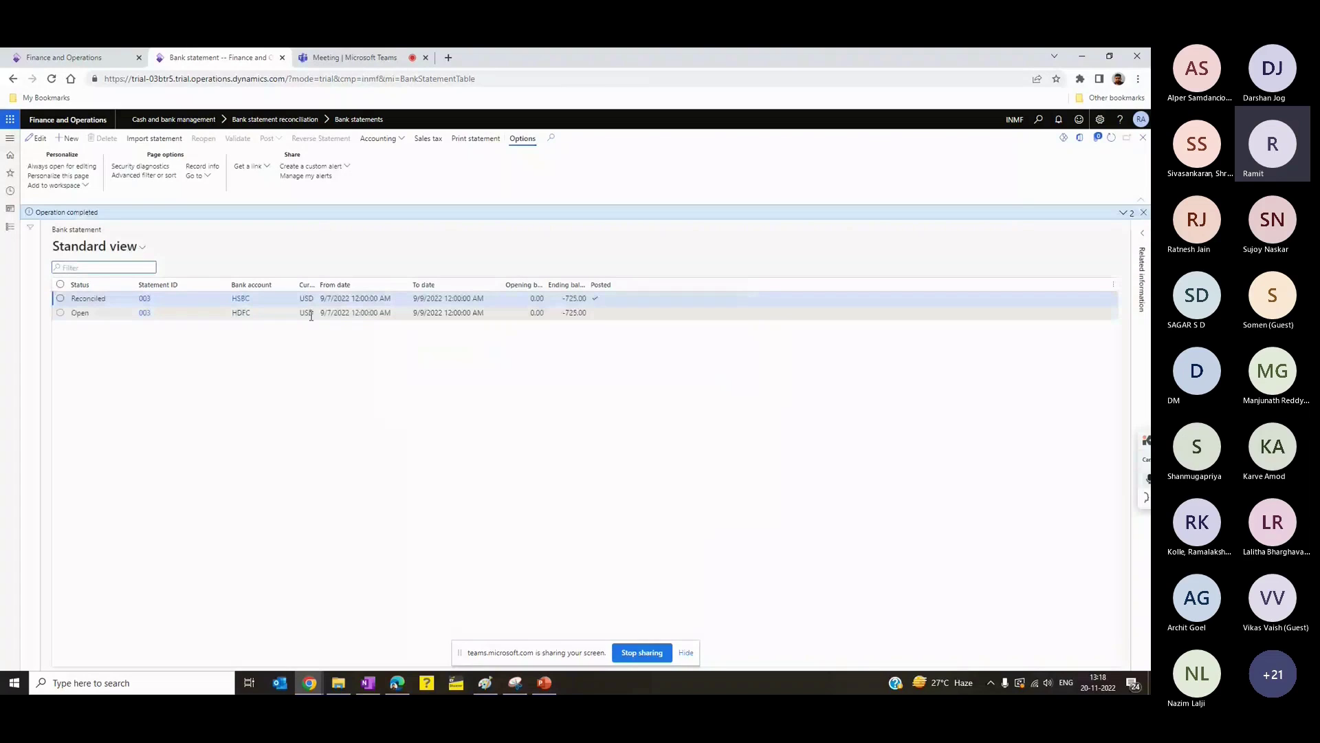
click(311, 314)
click(451, 249)
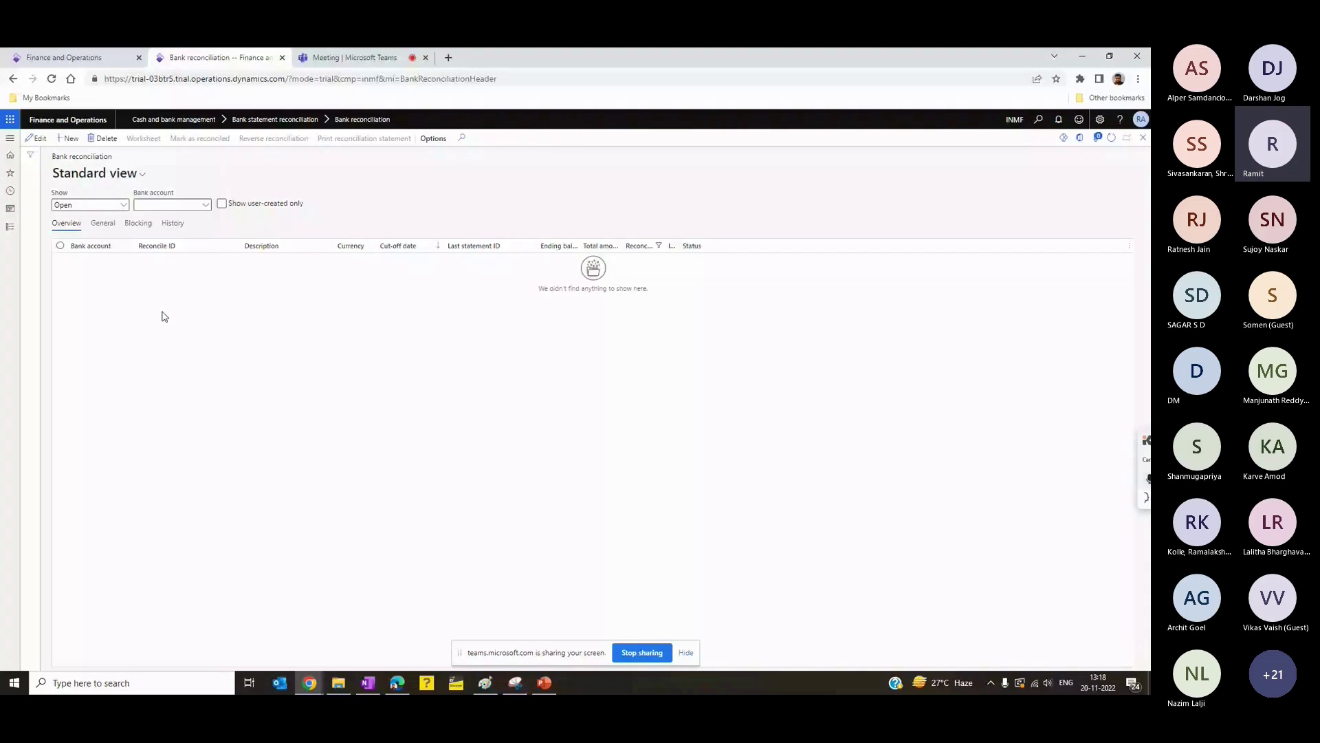
Step: Create a new bank reconciliation for the HDFC account and open its worksheet
key(alt+n)
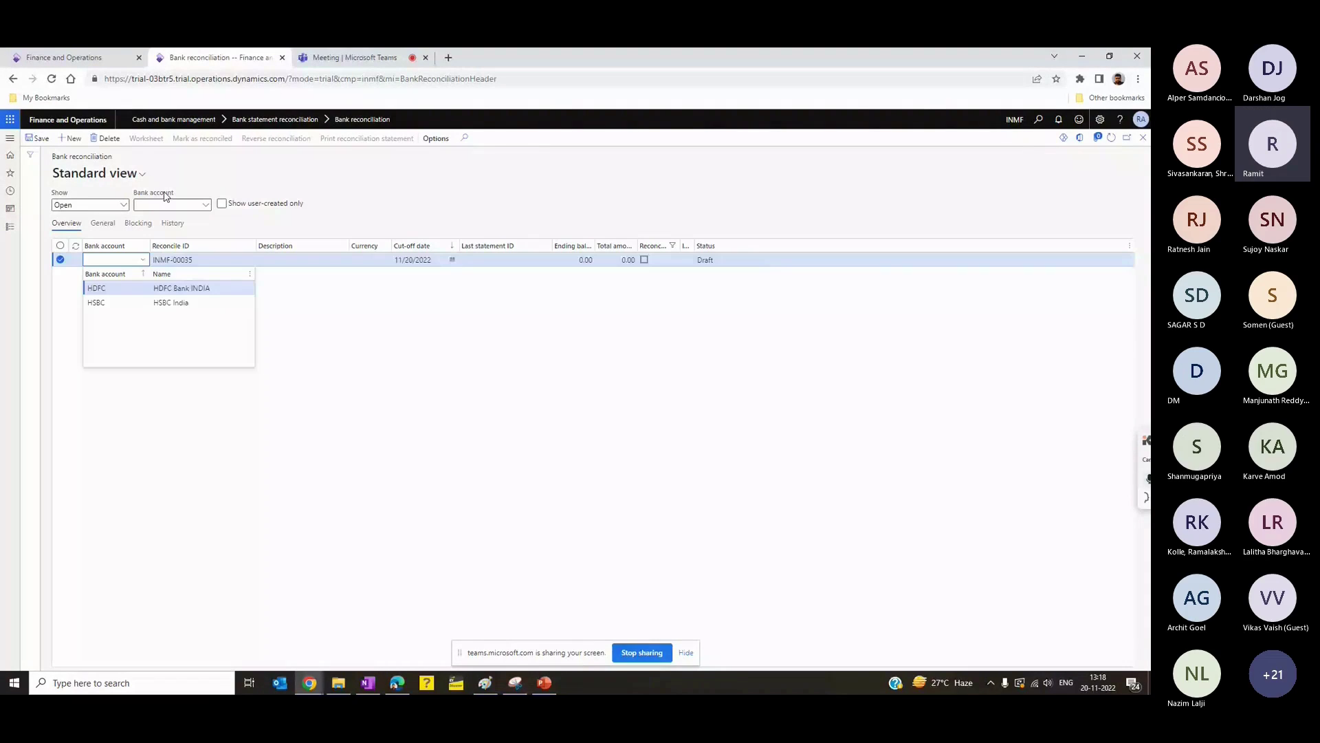
key(Return)
click(148, 141)
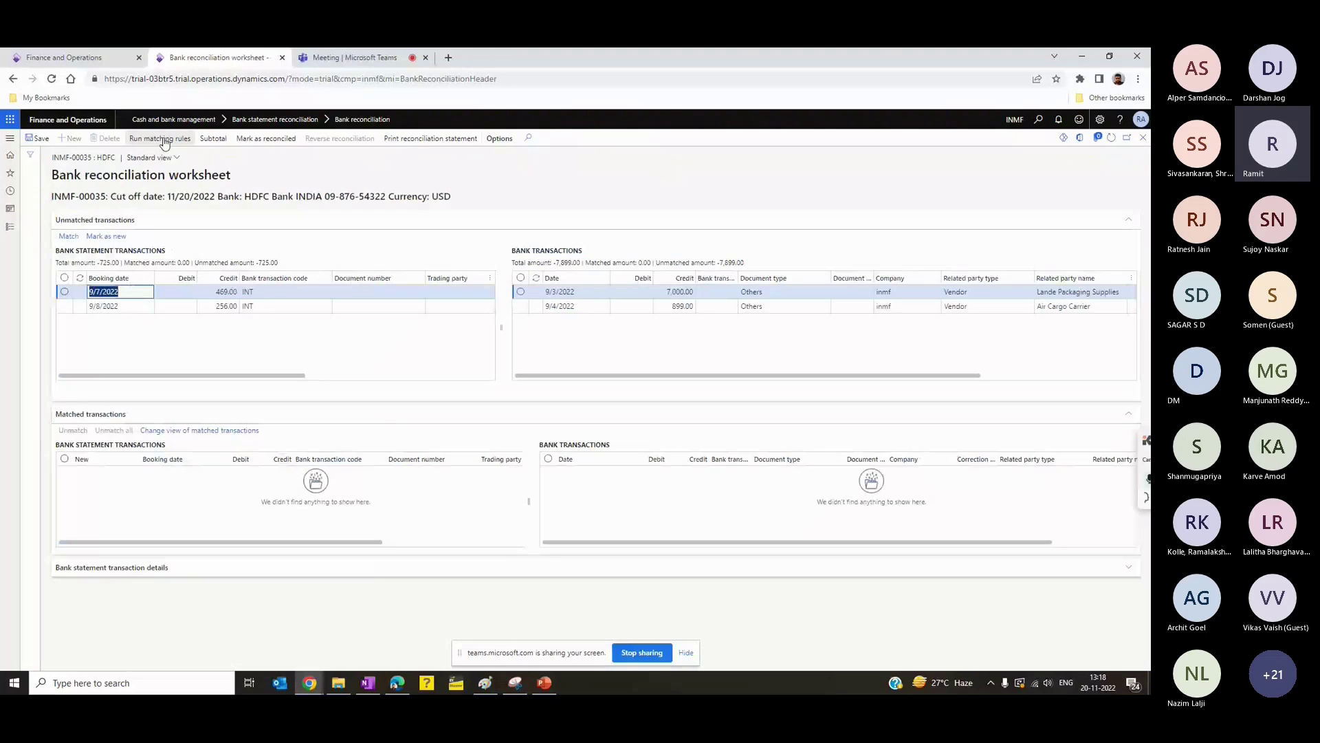
Step: Compare the unmatched INT statement lines with the unmatched bank transactions in the HDFC worksheet
click(164, 140)
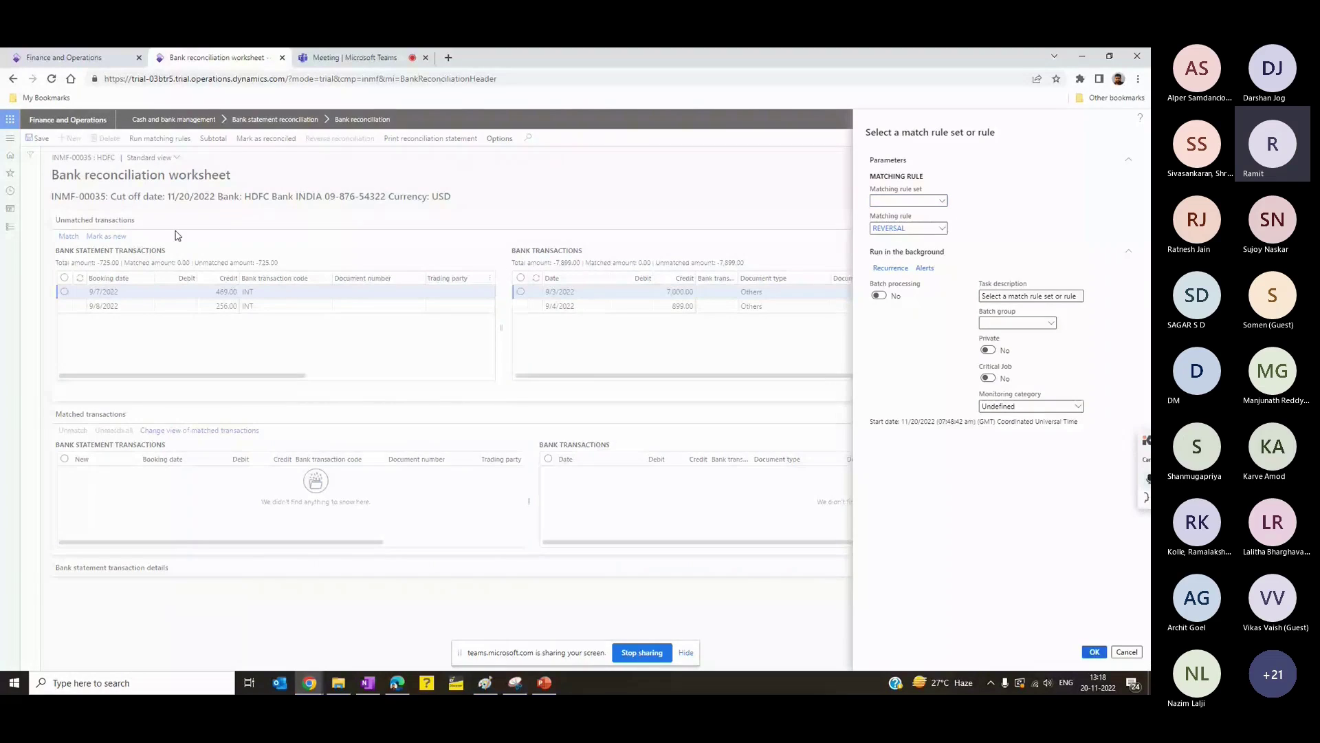
click(270, 291)
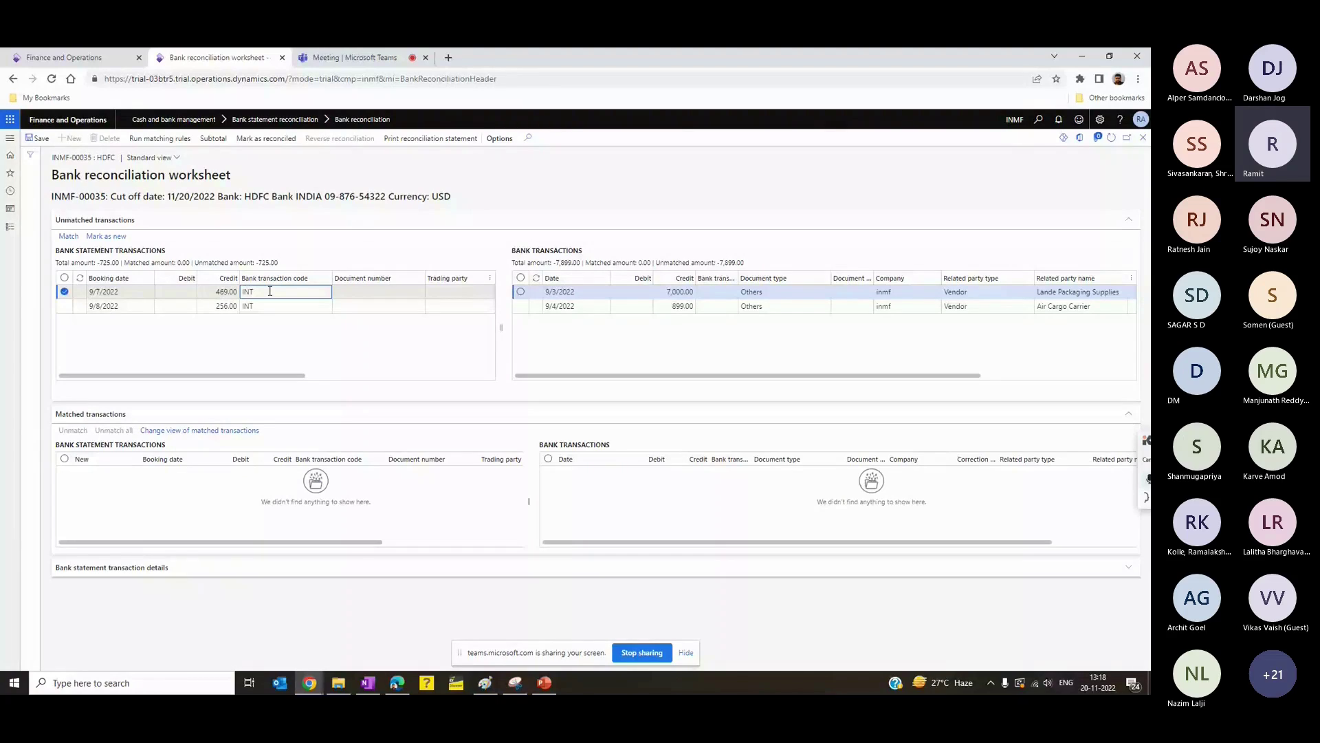
click(639, 321)
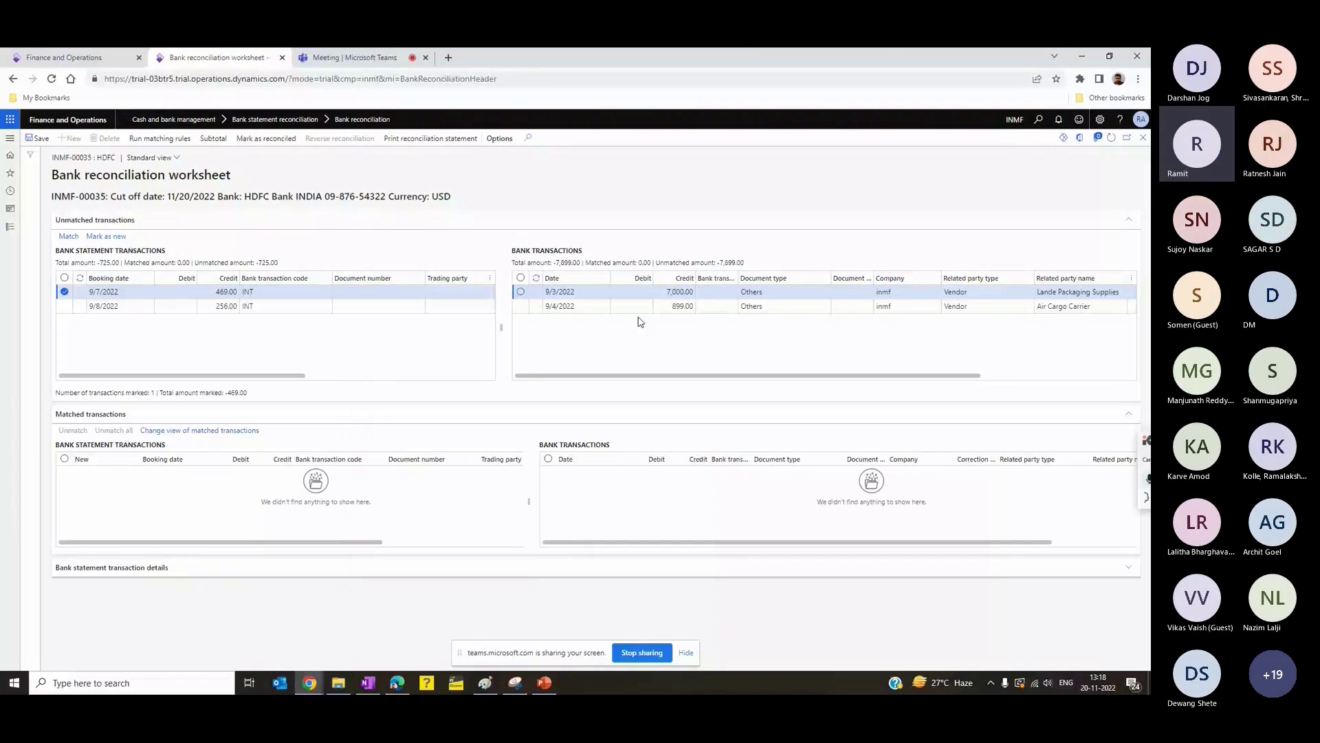
click(661, 294)
click(66, 307)
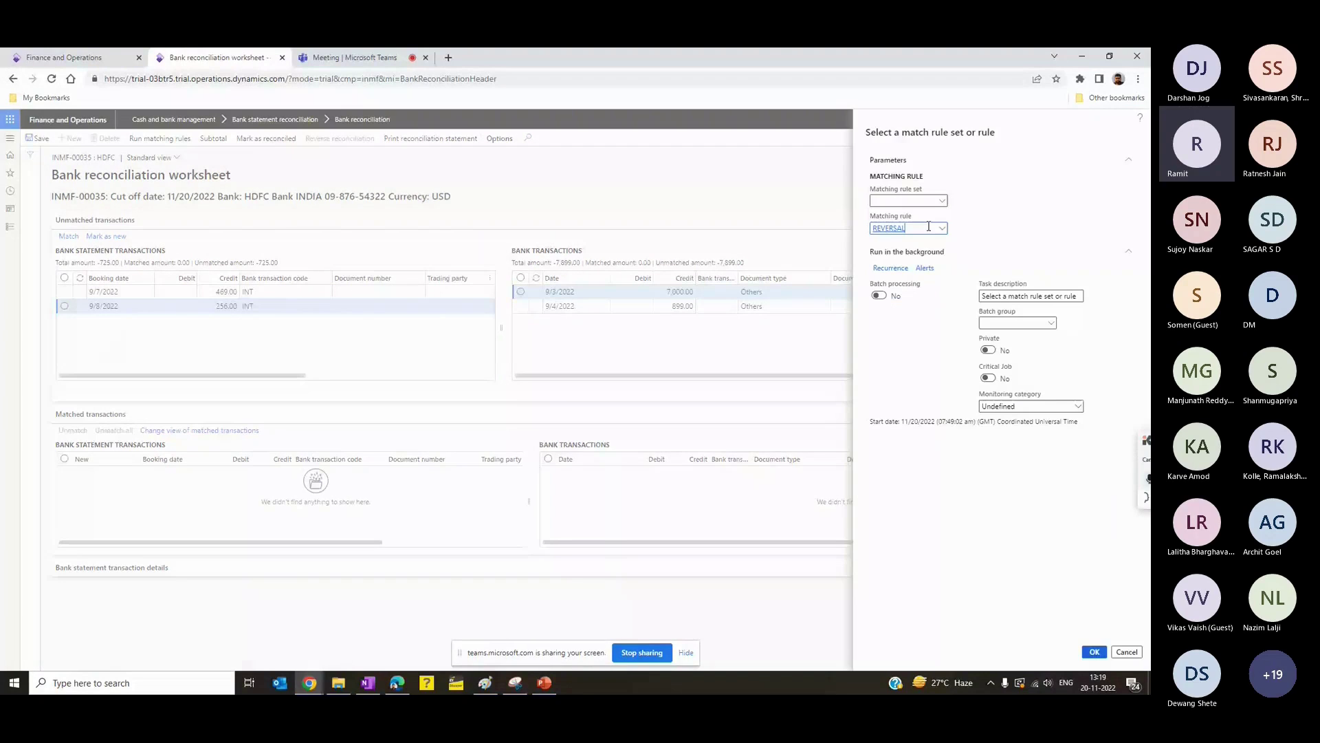
Step: Run the NEW BANK INT matching rule on the HDFC reconciliation worksheet
text(new)
click(909, 271)
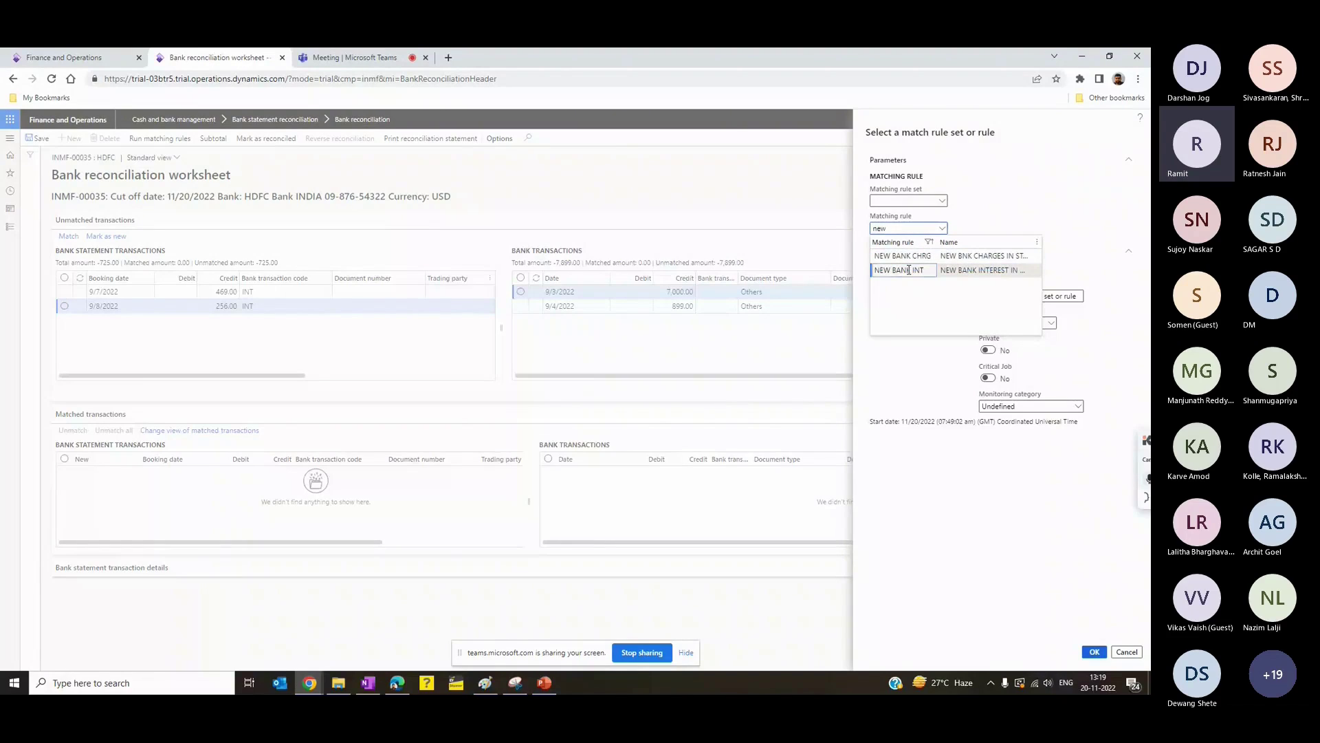
click(909, 270)
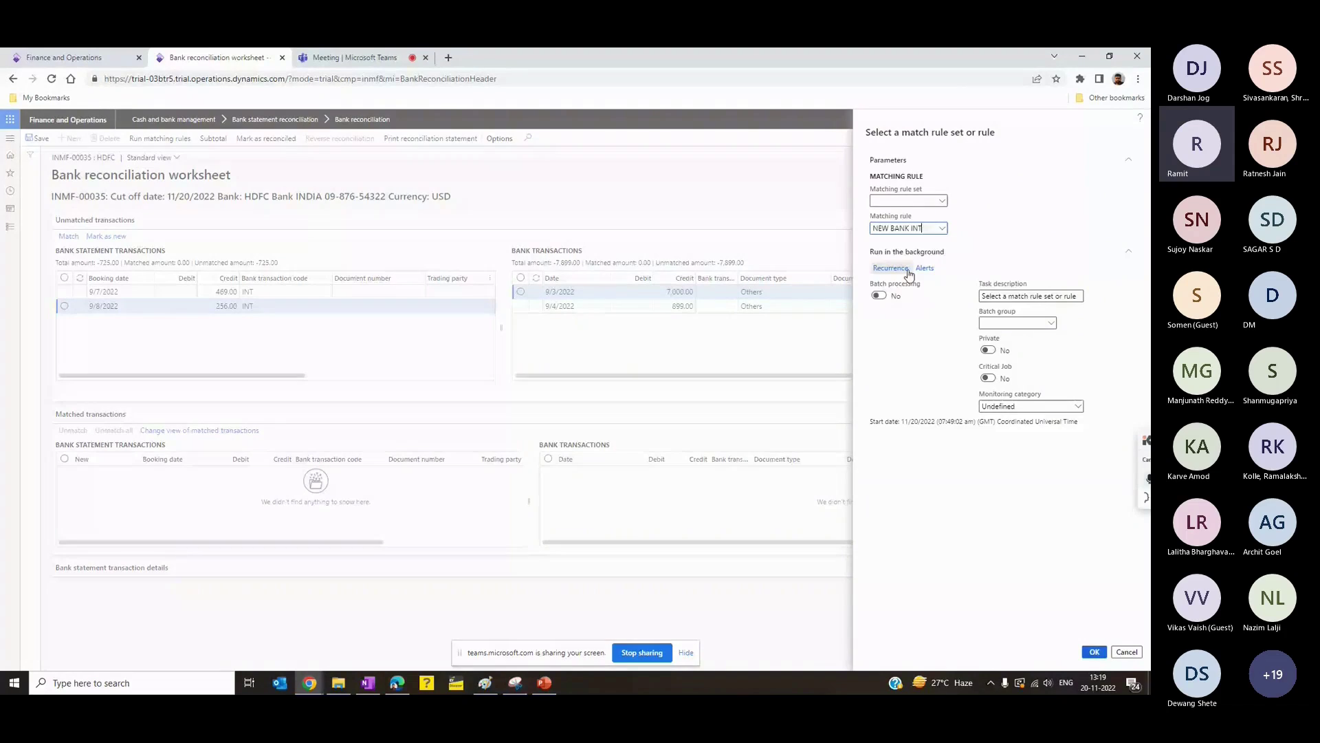
click(679, 520)
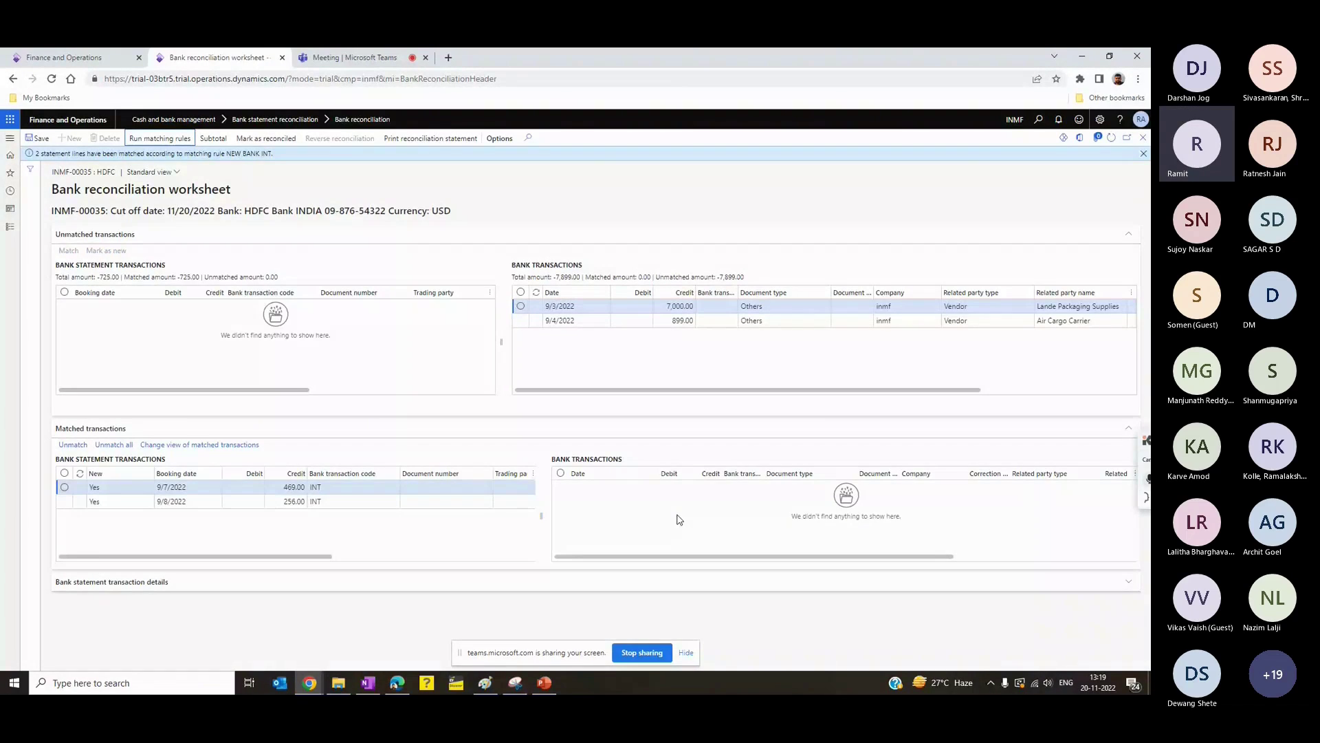
Step: Review the transaction code, credit amount and New flag of the first matched interest line
click(372, 487)
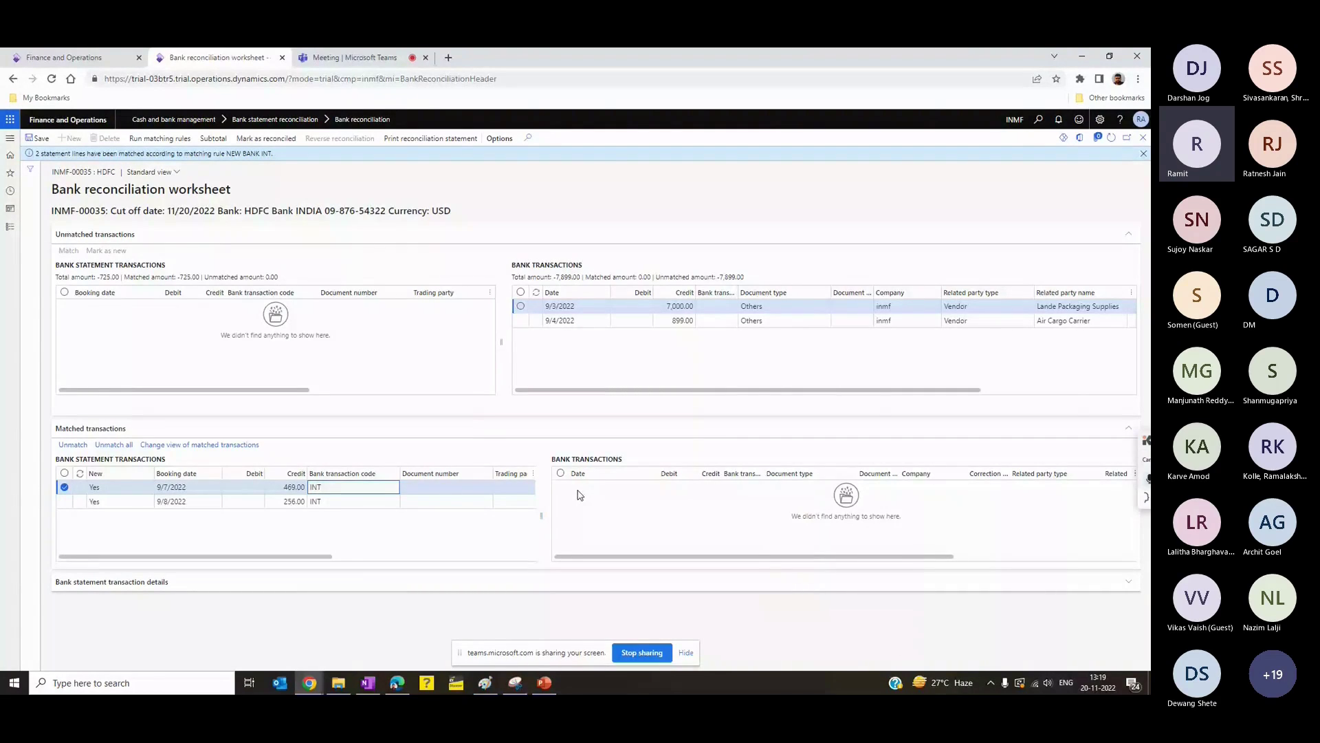
click(278, 484)
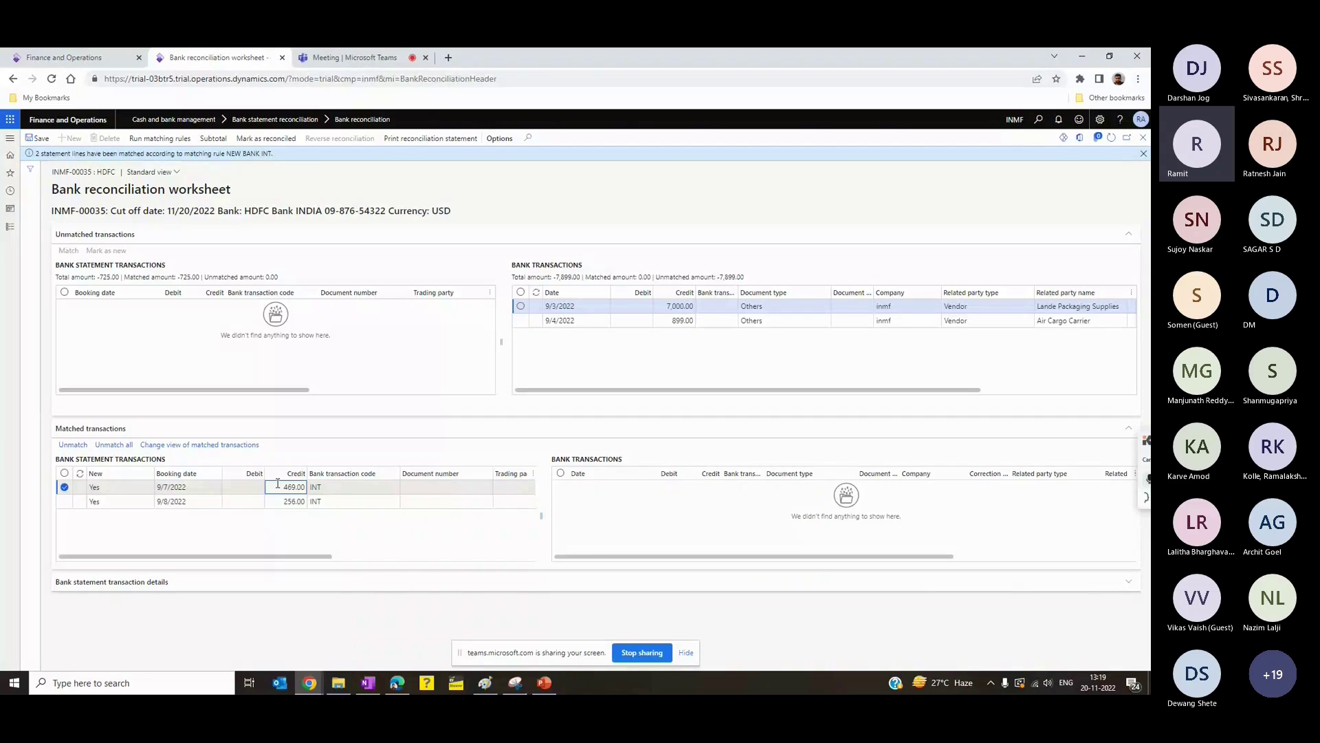
click(118, 487)
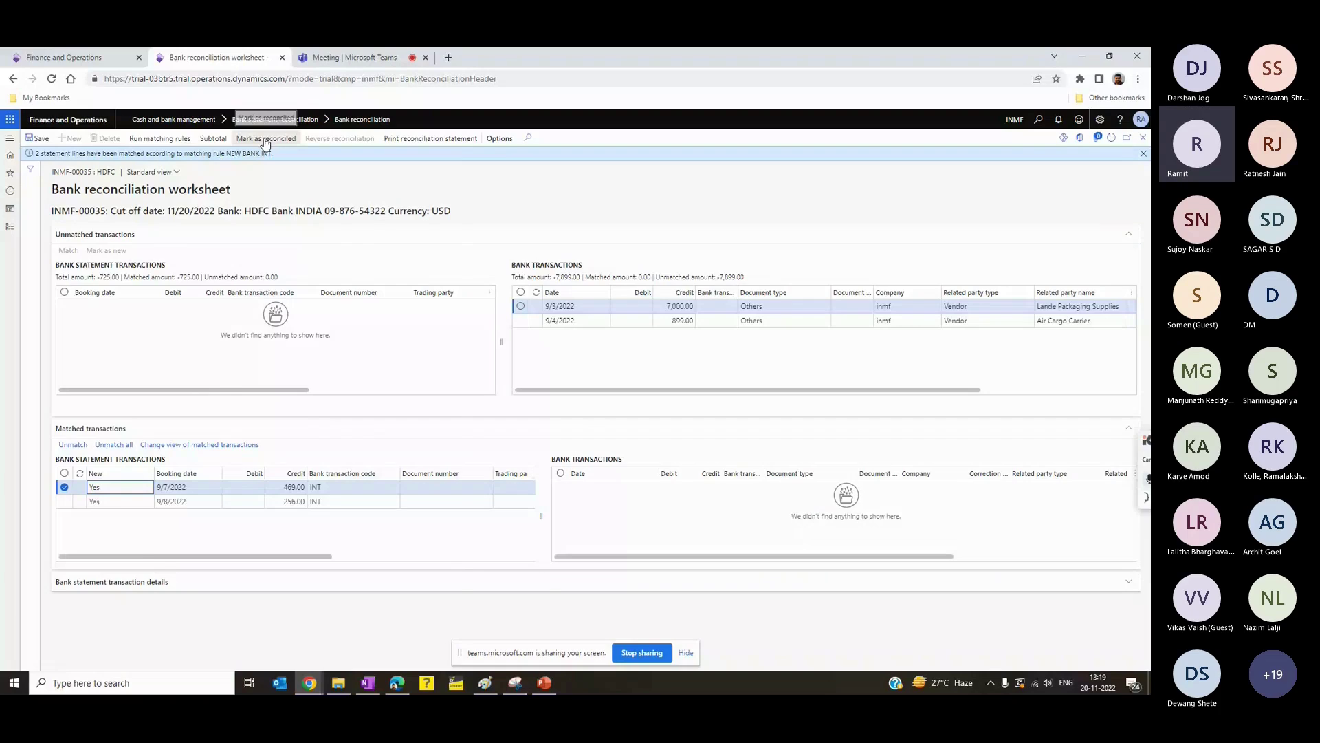
Step: Open the matched HDFC statement from the bank statements list and review its interest lines flagged as new
click(275, 119)
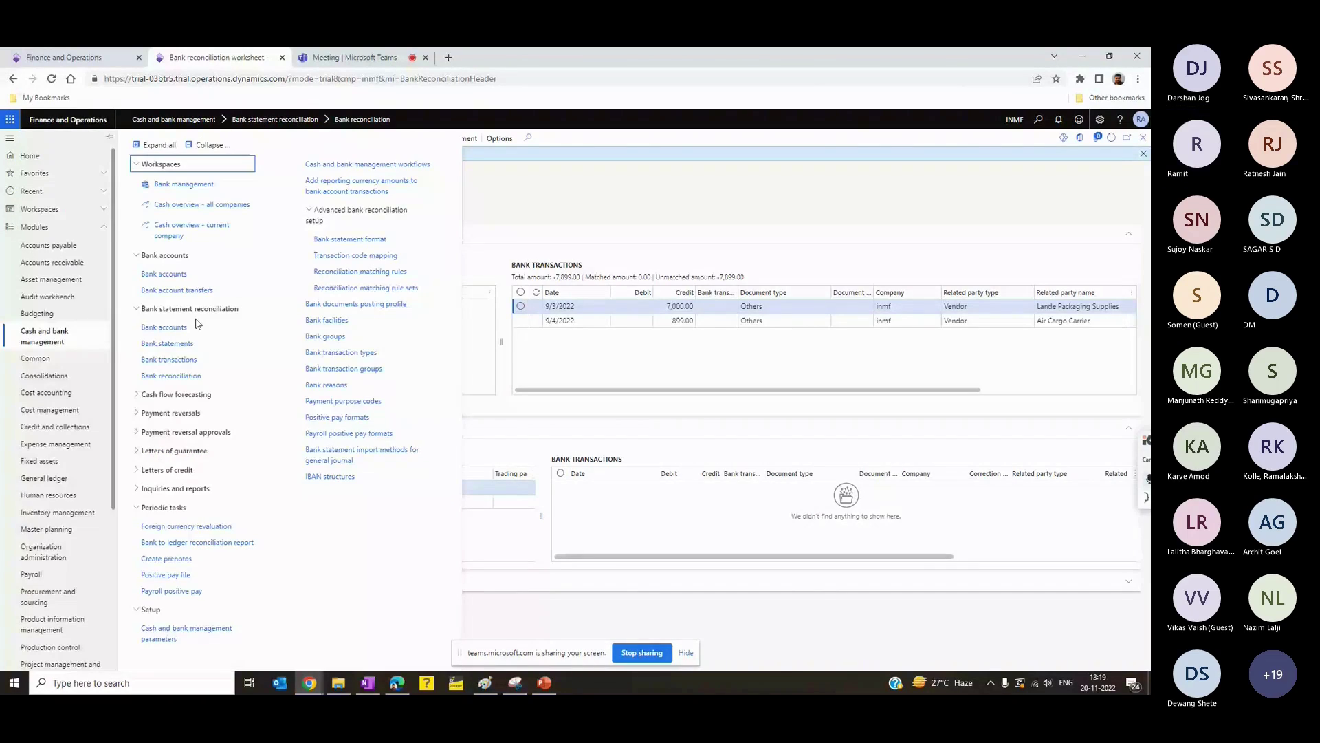
click(171, 375)
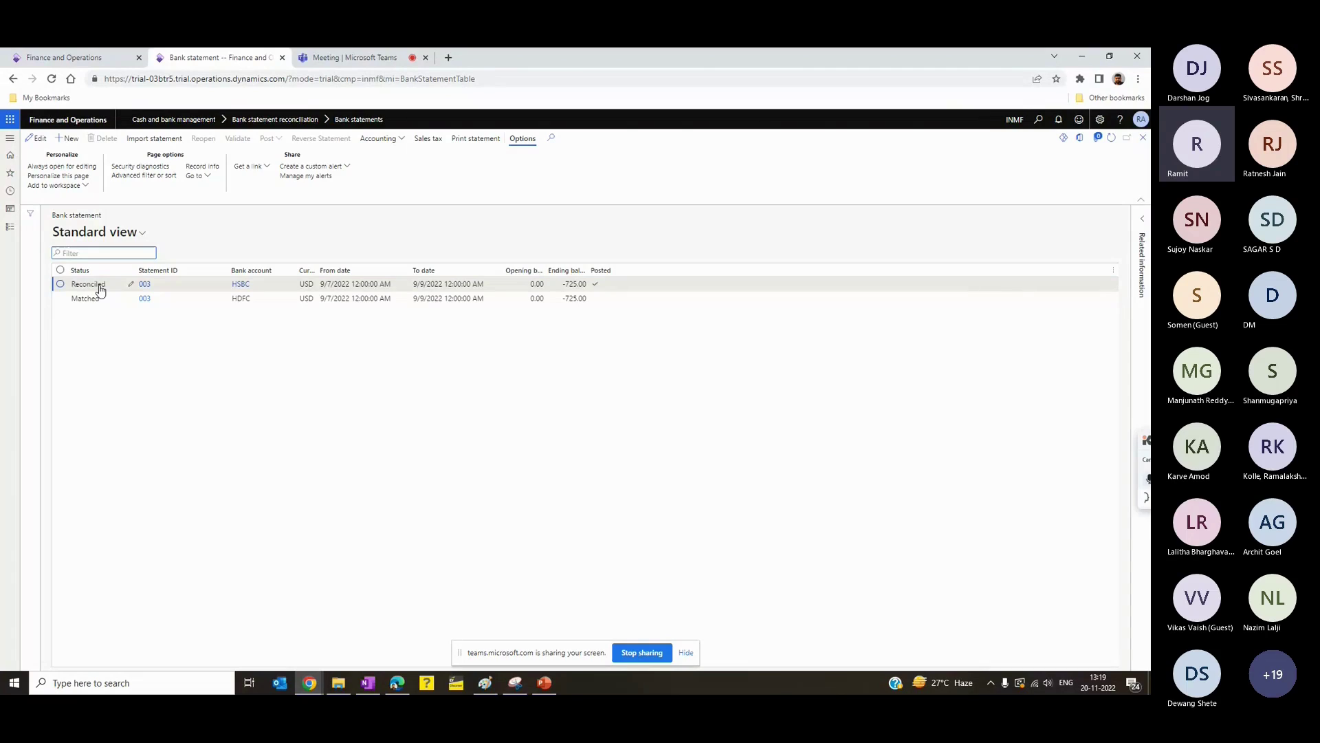
click(147, 300)
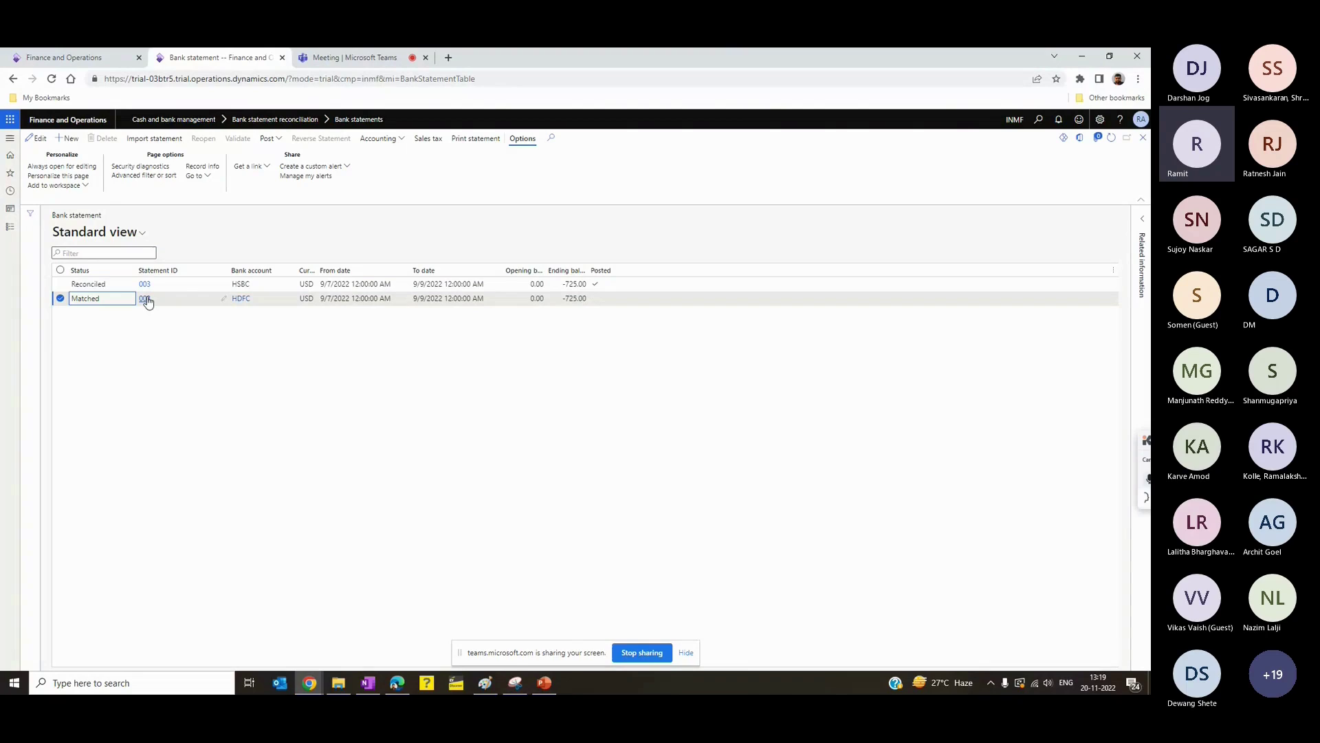
click(146, 301)
click(249, 415)
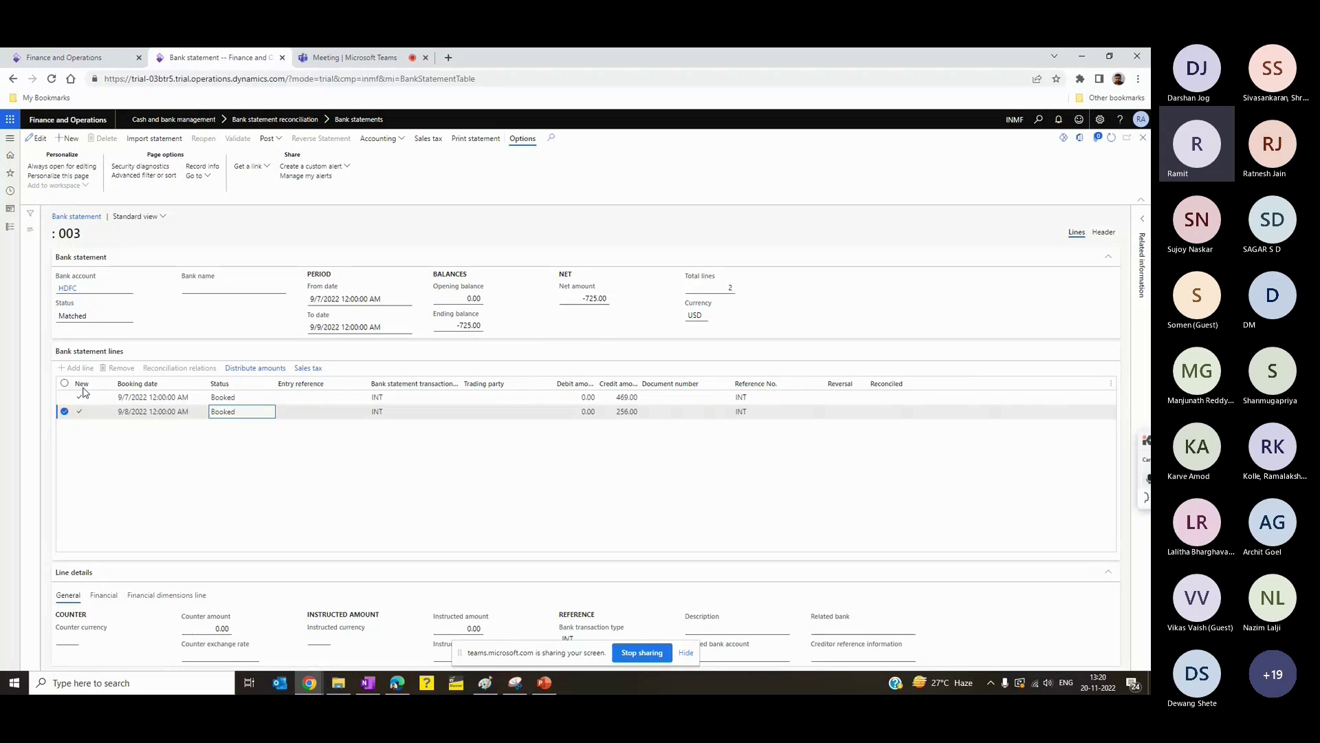
Step: Examine the offset account in the financial details of the second interest line, and close the statement
key(ctrl+shift+Right)
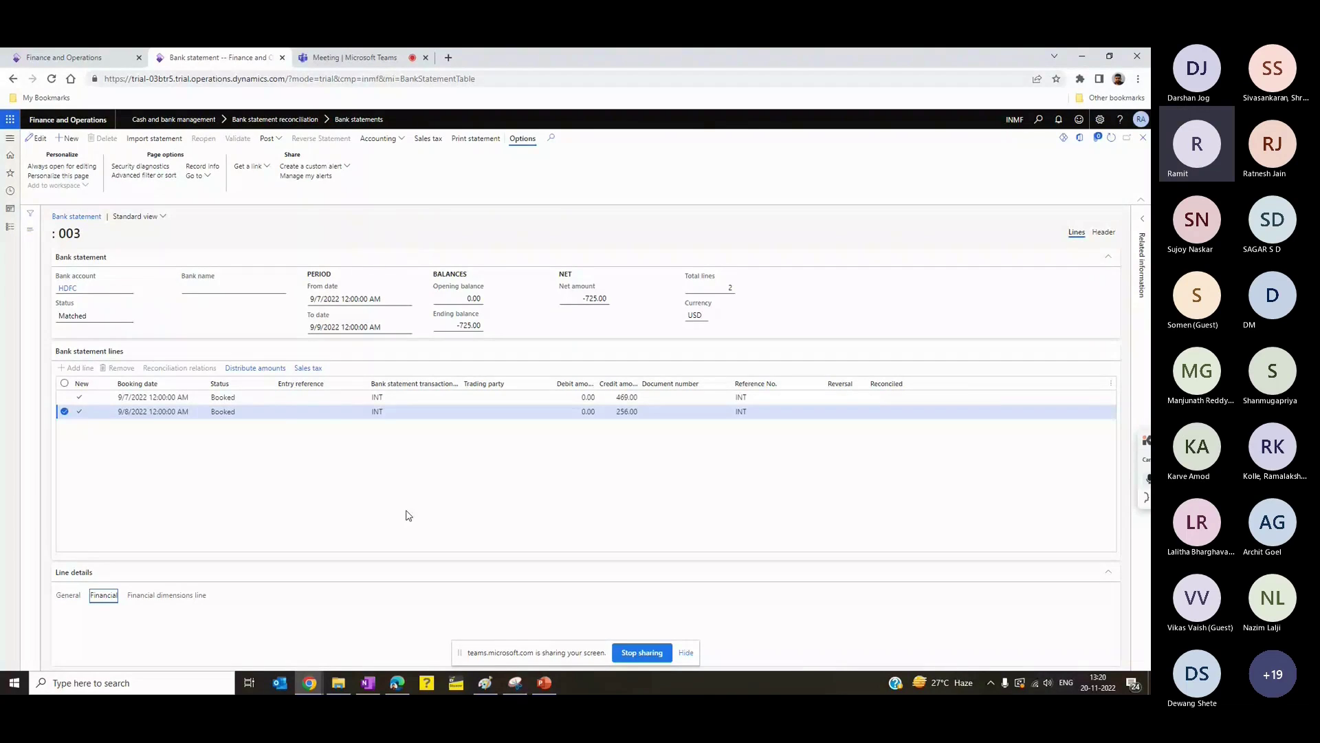
click(98, 650)
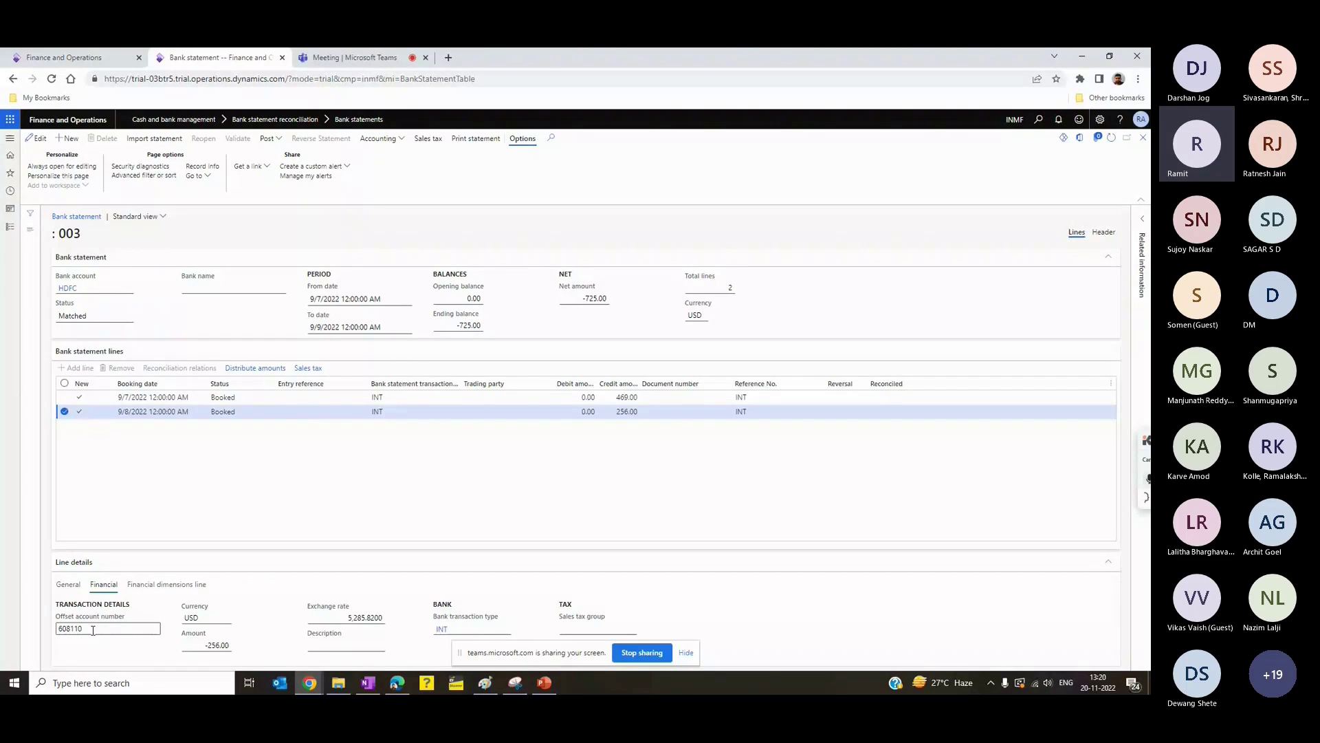
click(92, 630)
click(334, 469)
click(405, 416)
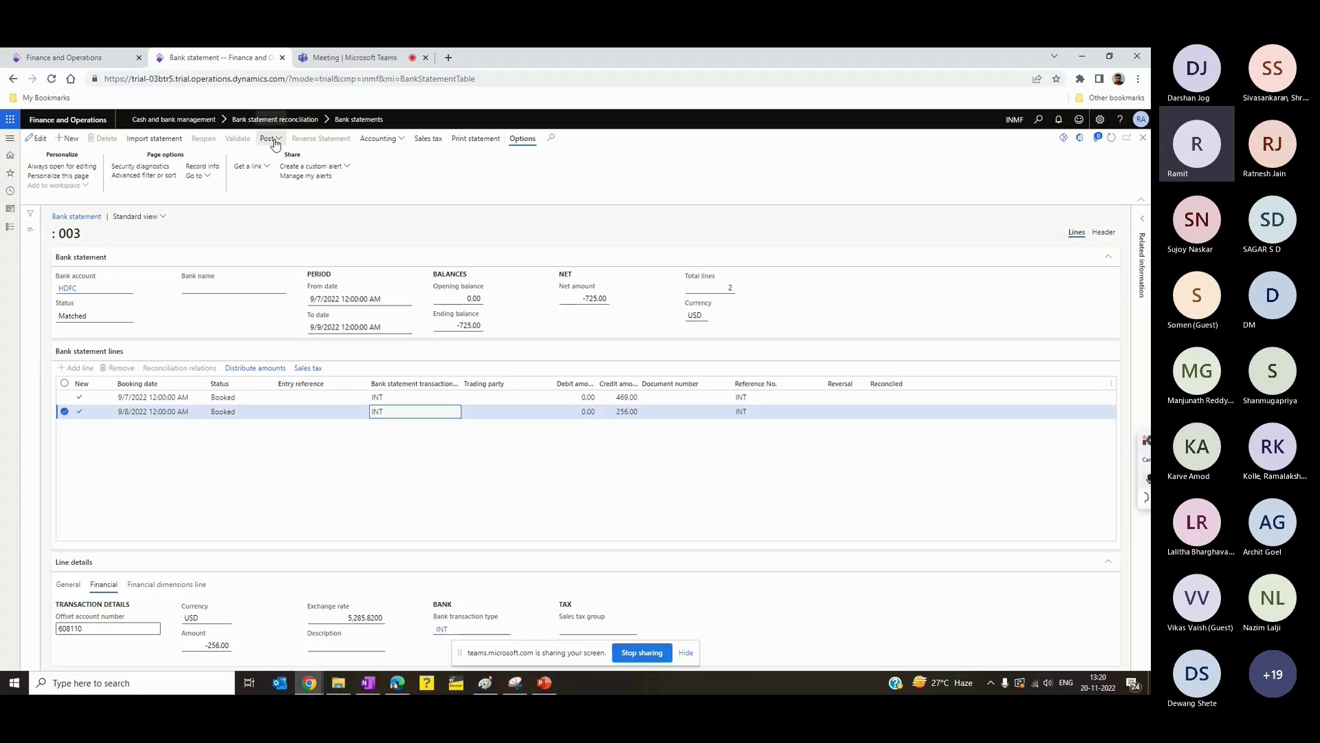
click(1144, 138)
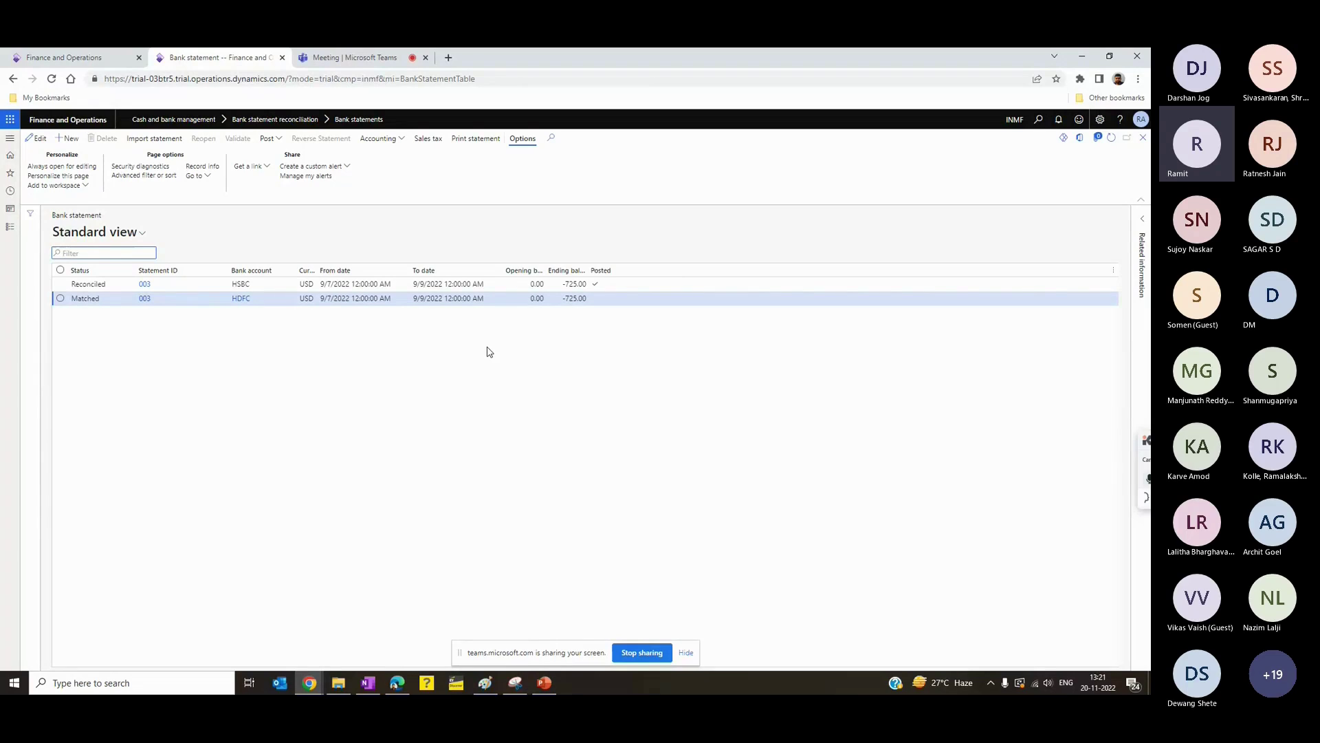
click(6, 236)
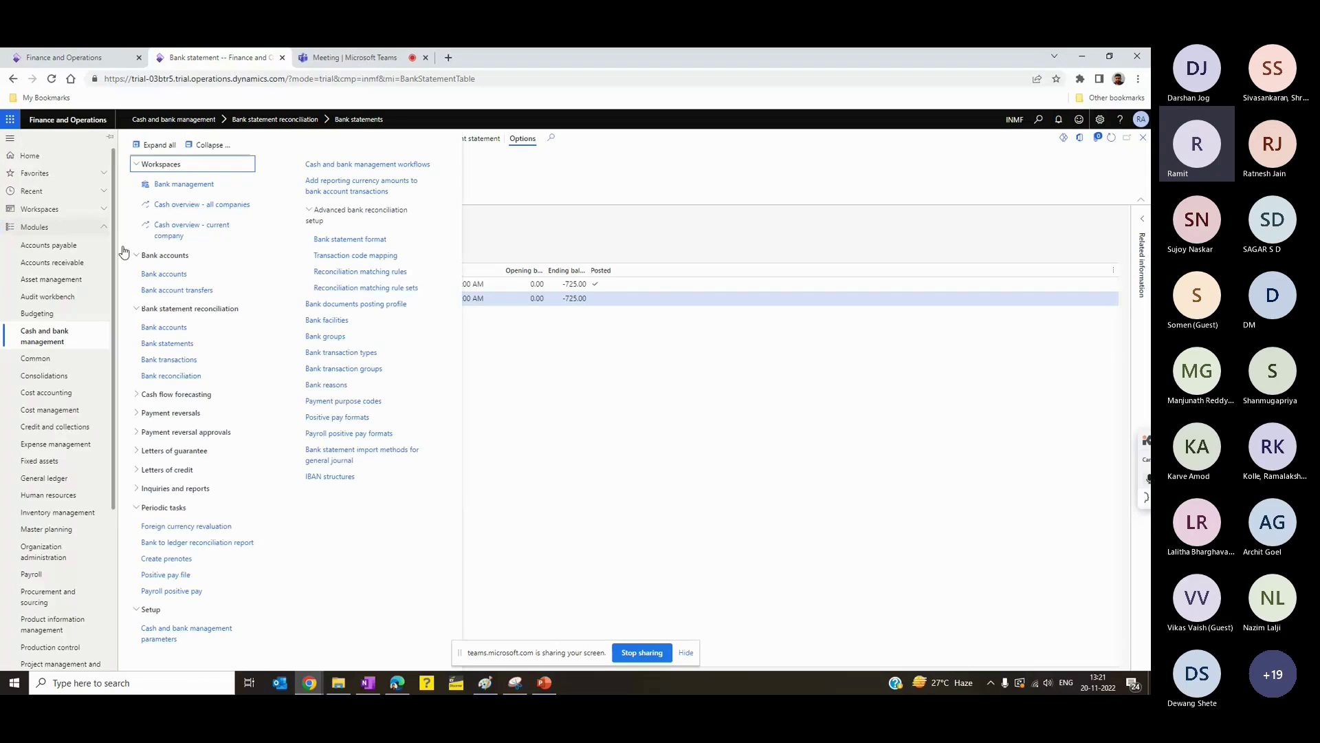
click(624, 415)
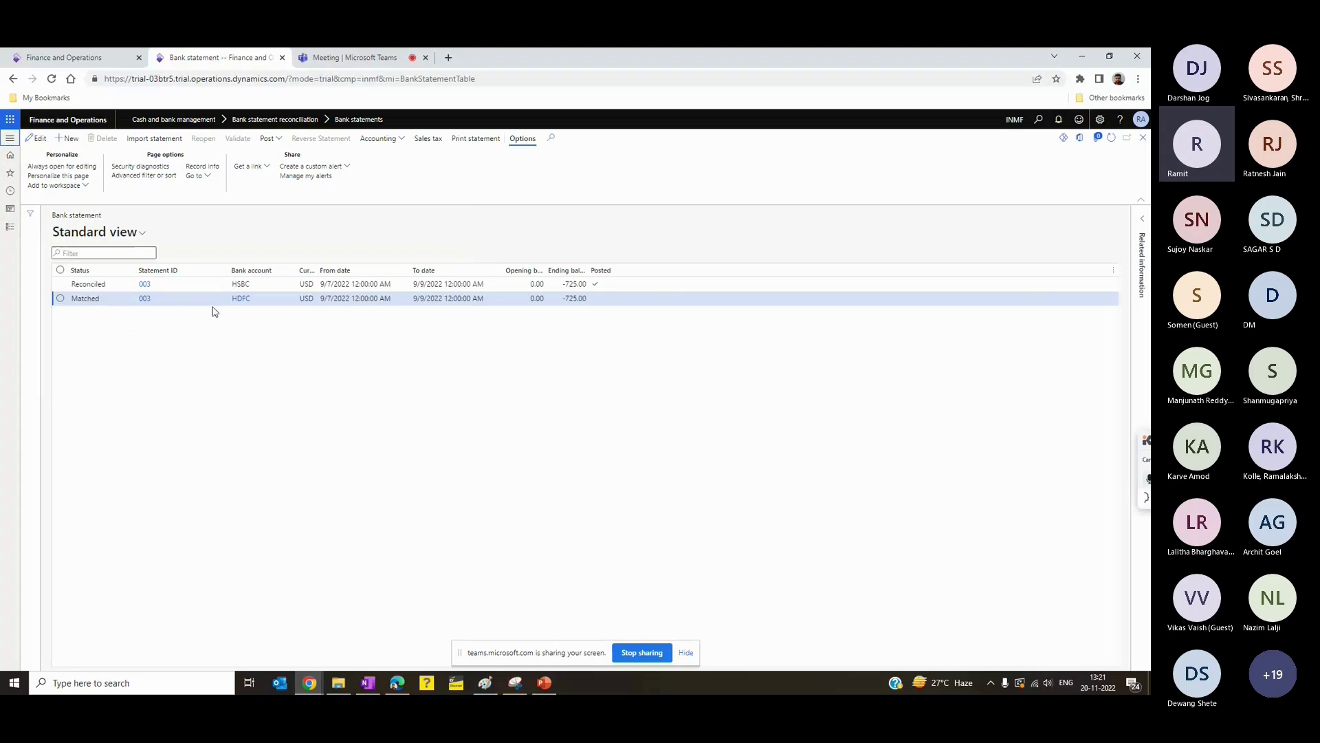
click(10, 226)
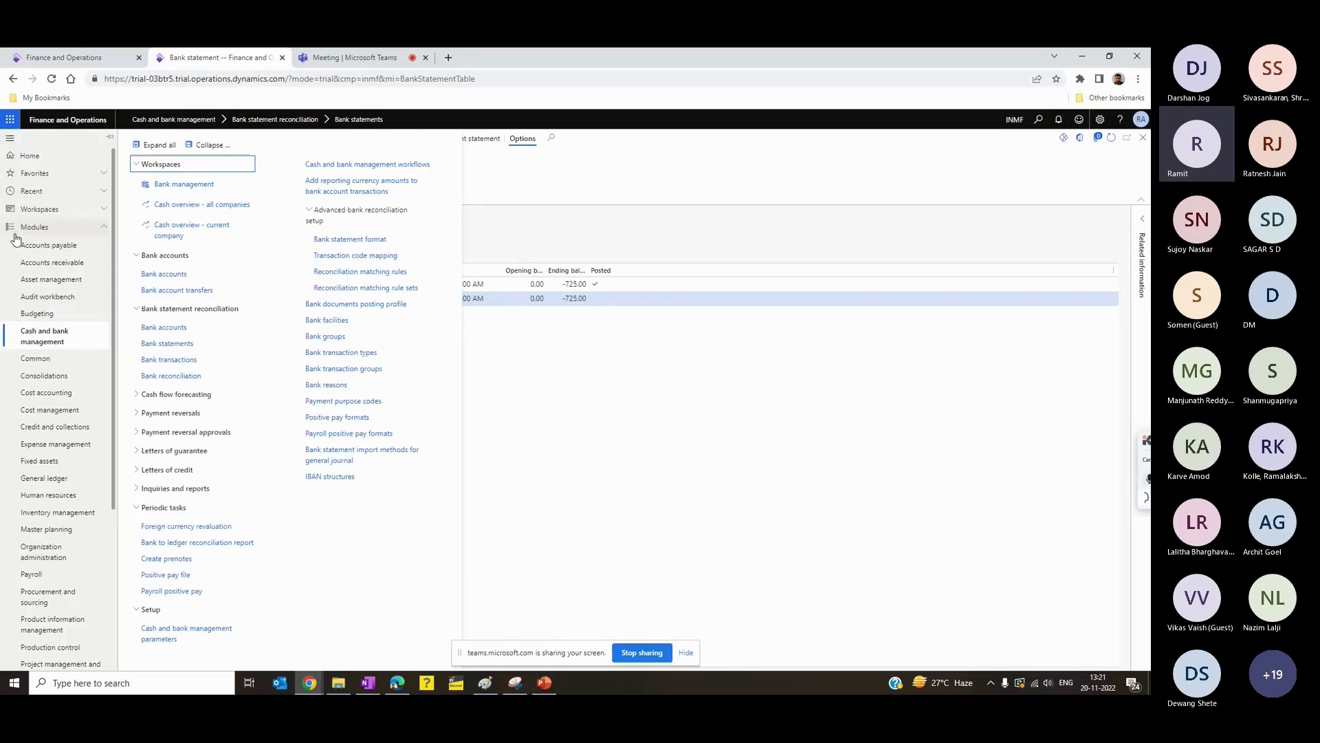
Step: Open the HDFC bank reconciliation worksheet and inspect the matched interest line dated 9/8/2022
click(149, 343)
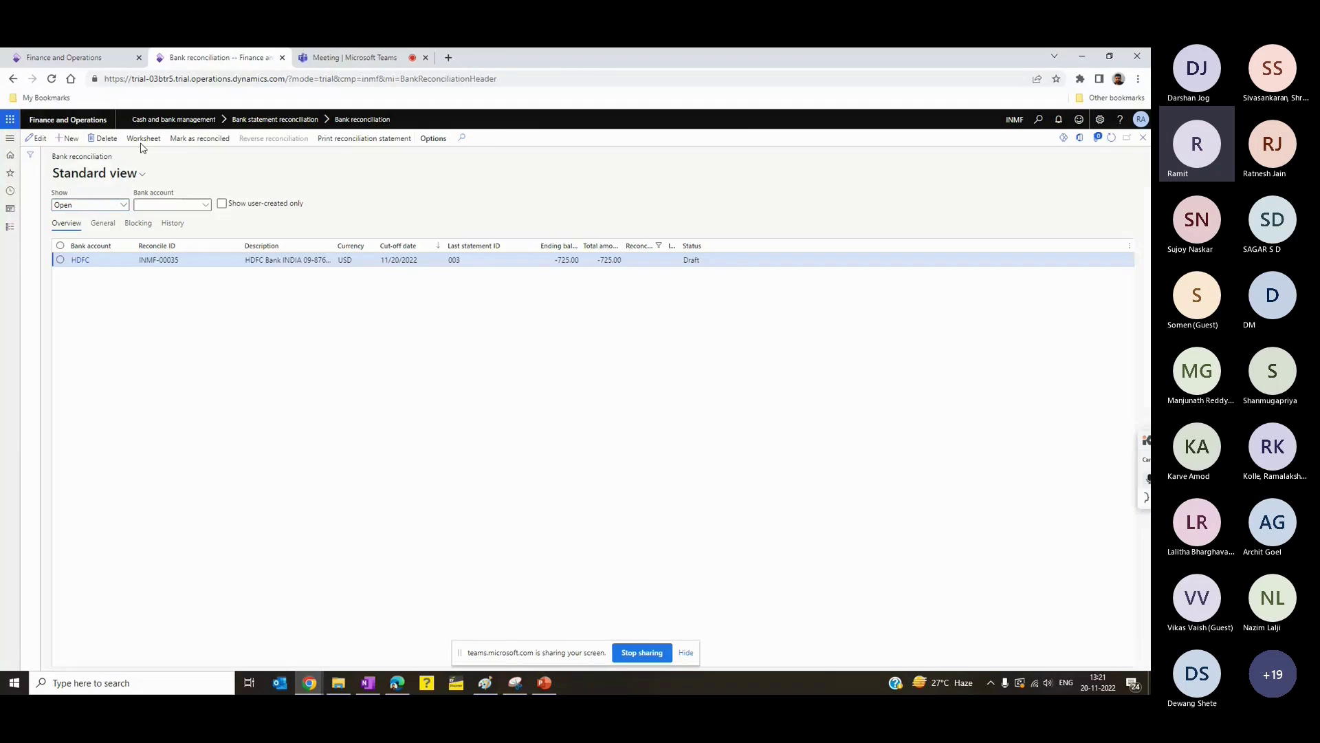
click(142, 138)
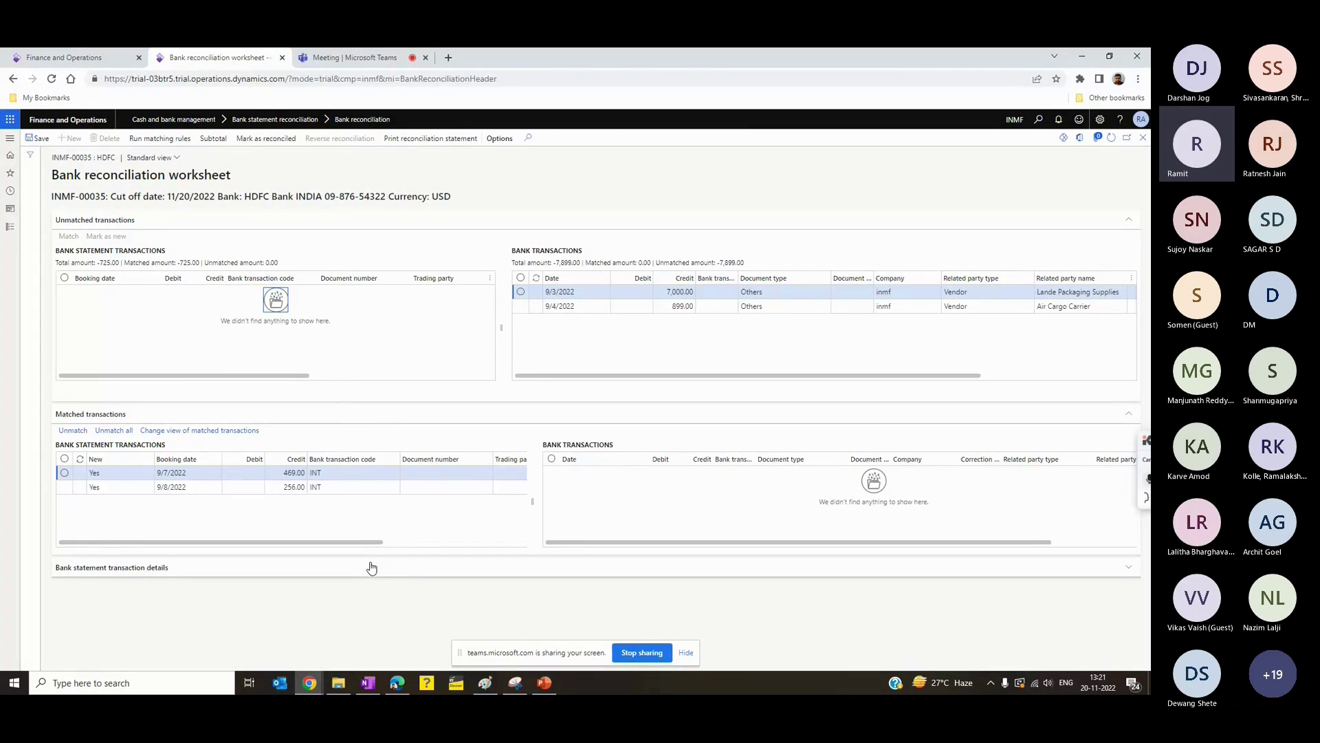
click(346, 486)
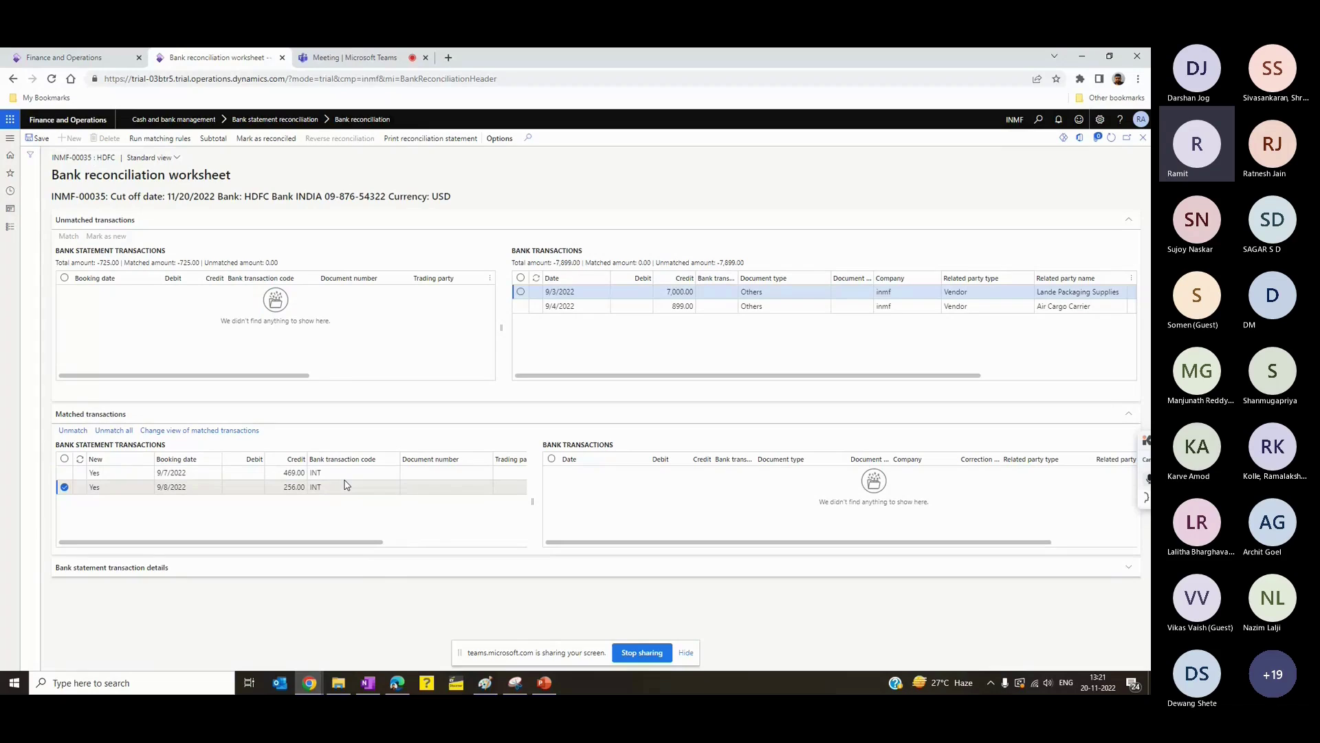
click(346, 486)
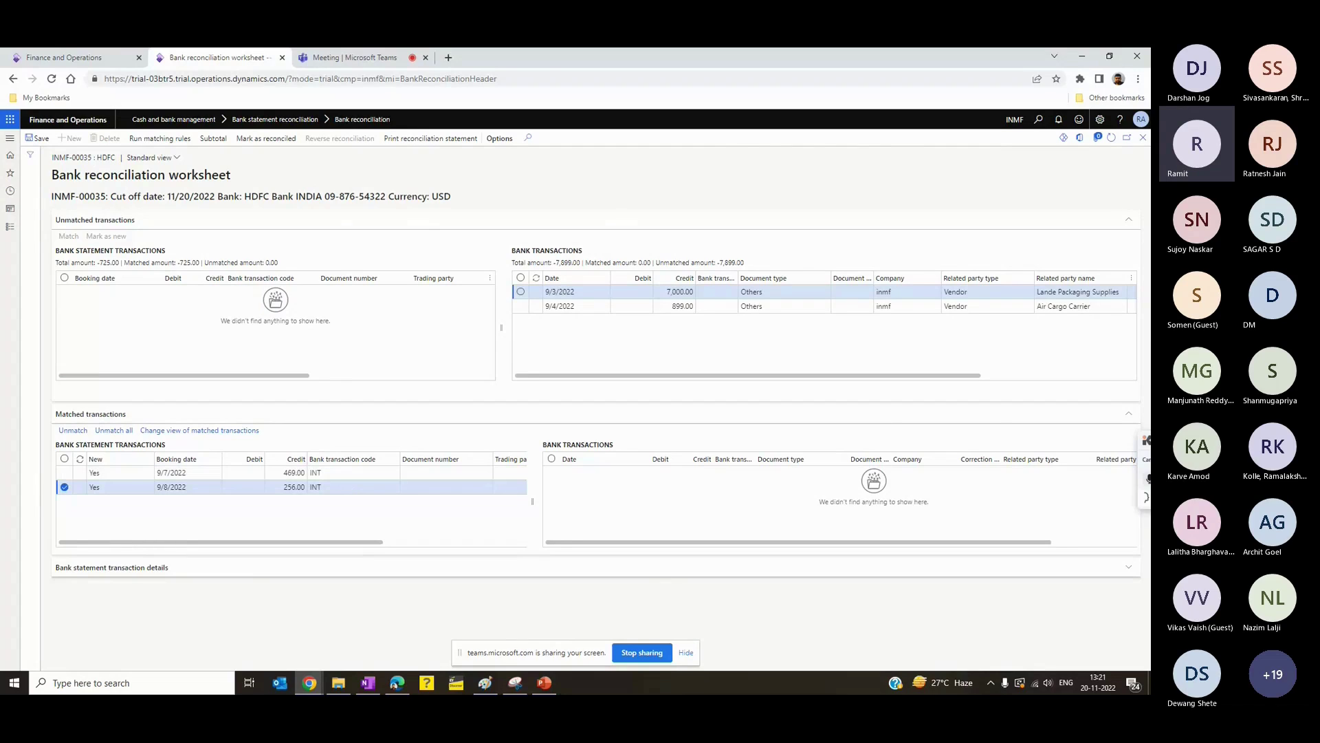
click(545, 684)
click(91, 231)
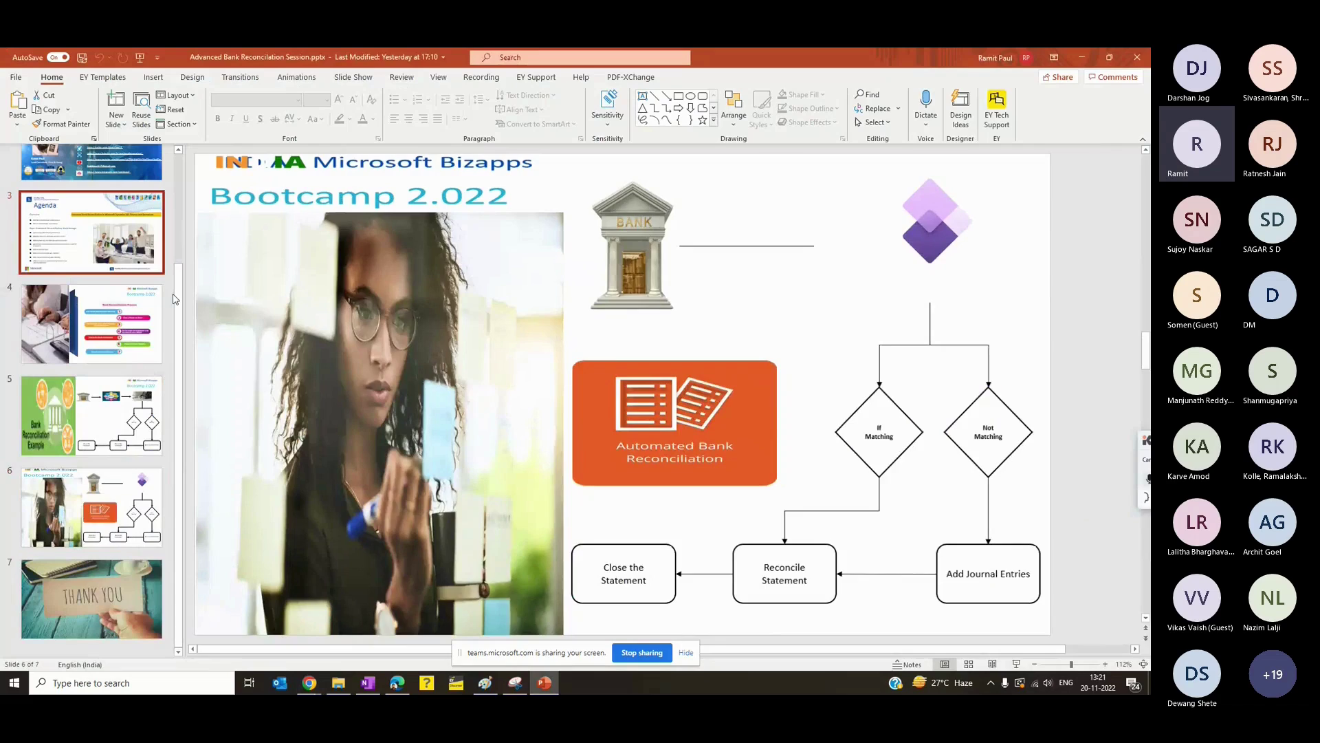
key(alt+Tab)
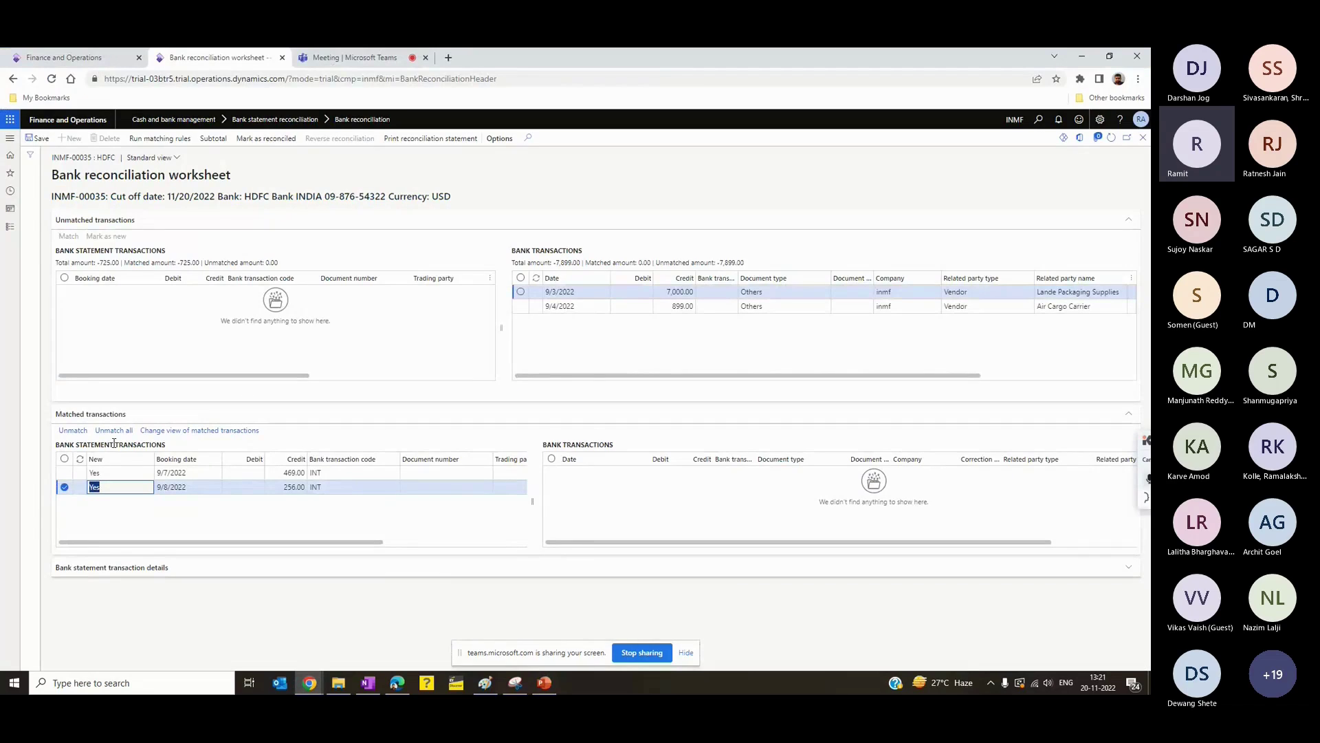
Step: Unmatch all matched bank statement transactions on the HDFC reconciliation worksheet
click(109, 431)
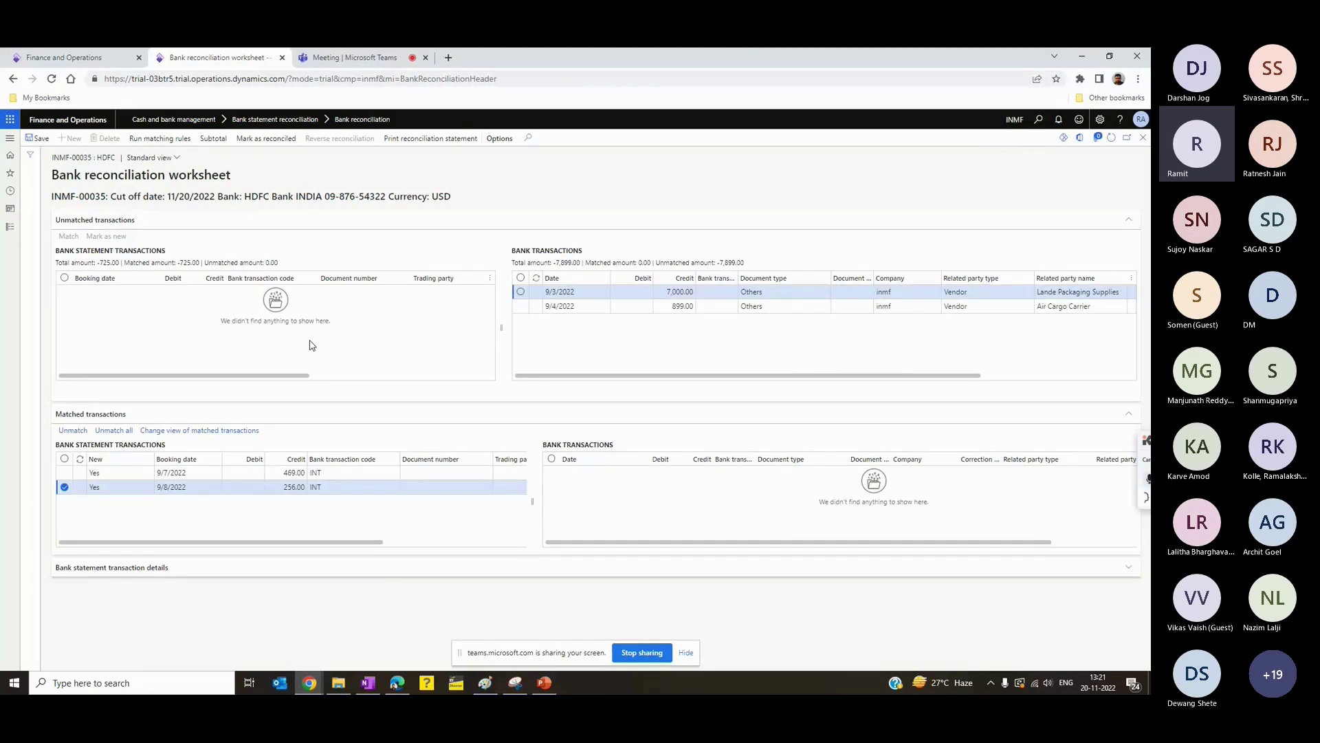
click(680, 366)
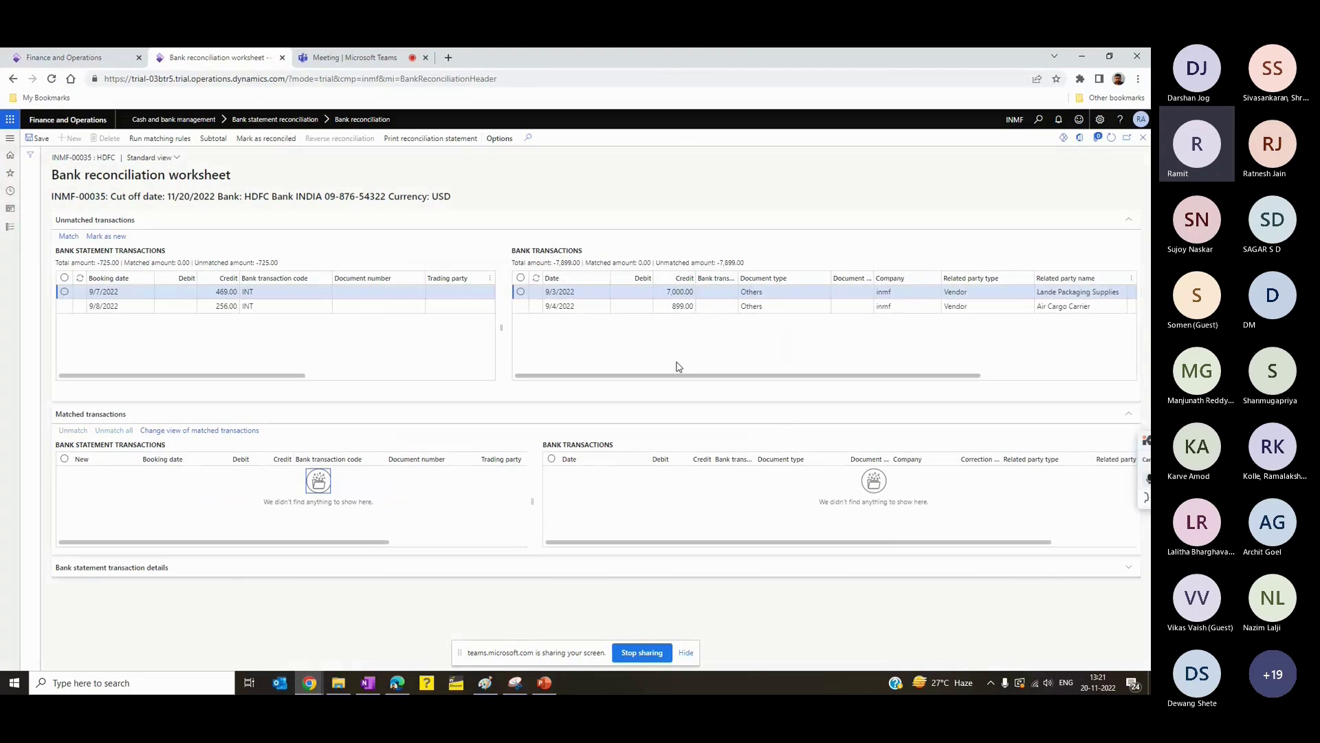
Step: Open the reconciliation matching rule sets and review the rules in the ALL set, from ZERO Tolerance to NEW BANK CHRG
click(9, 229)
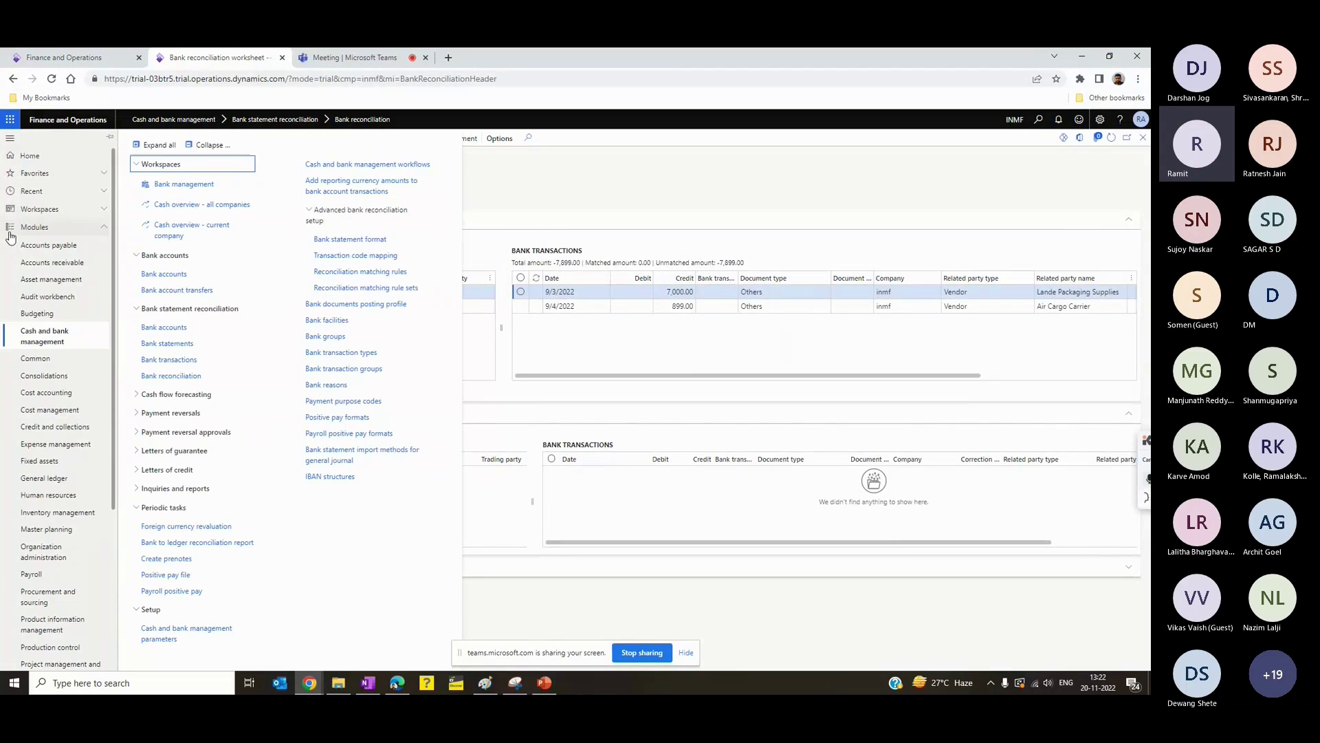
key(Escape)
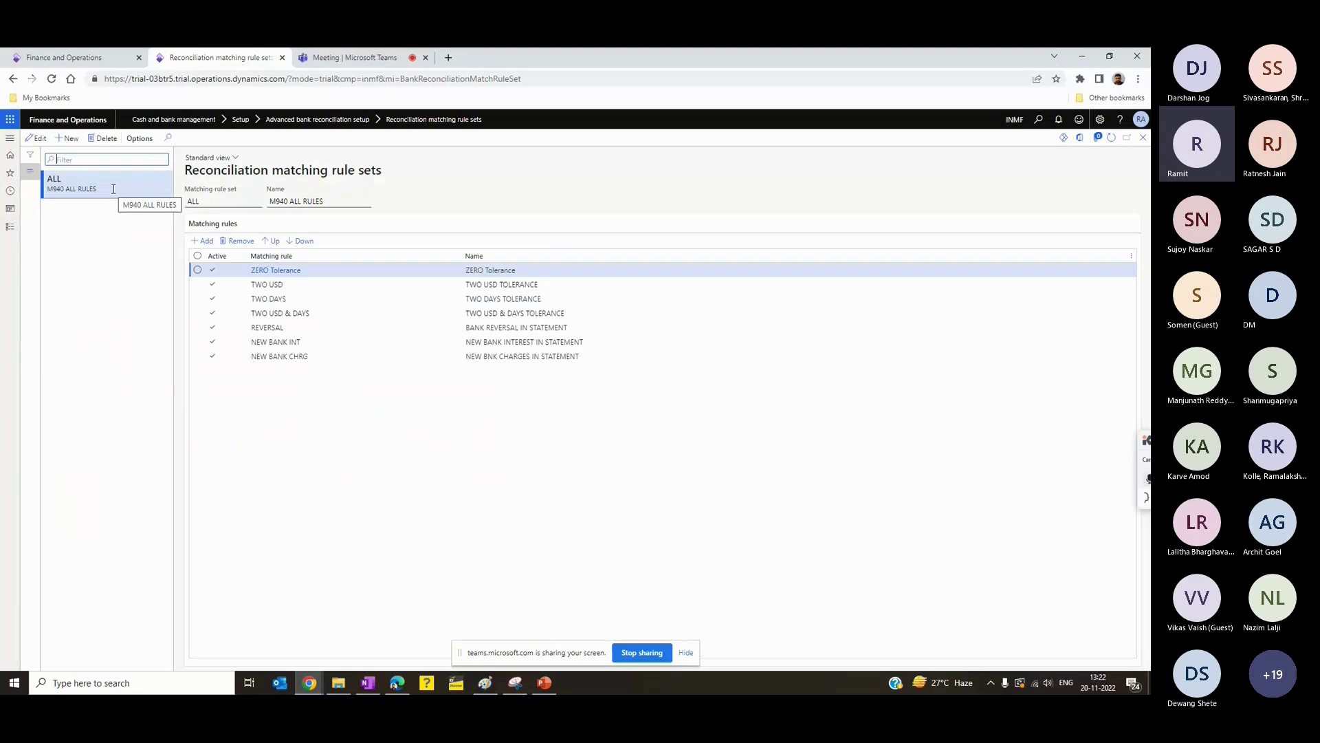
drag(415, 173, 224, 172)
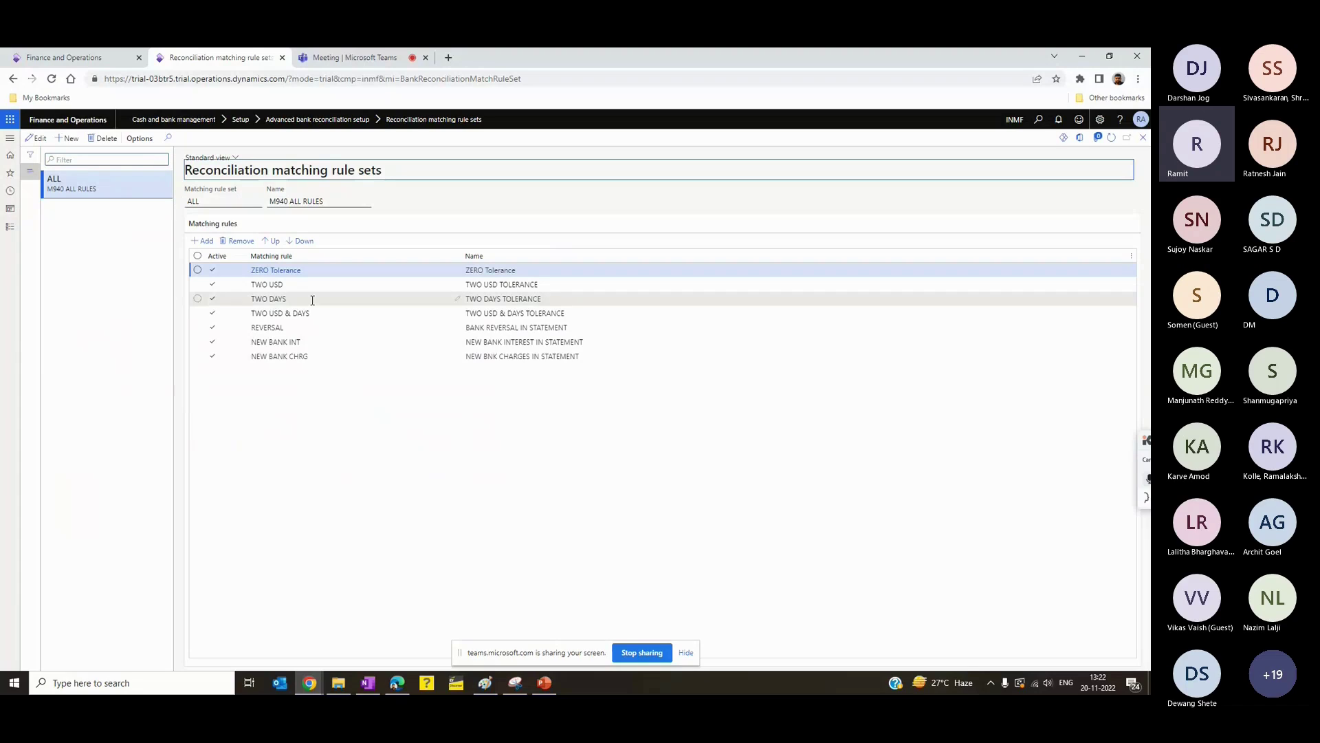
click(313, 357)
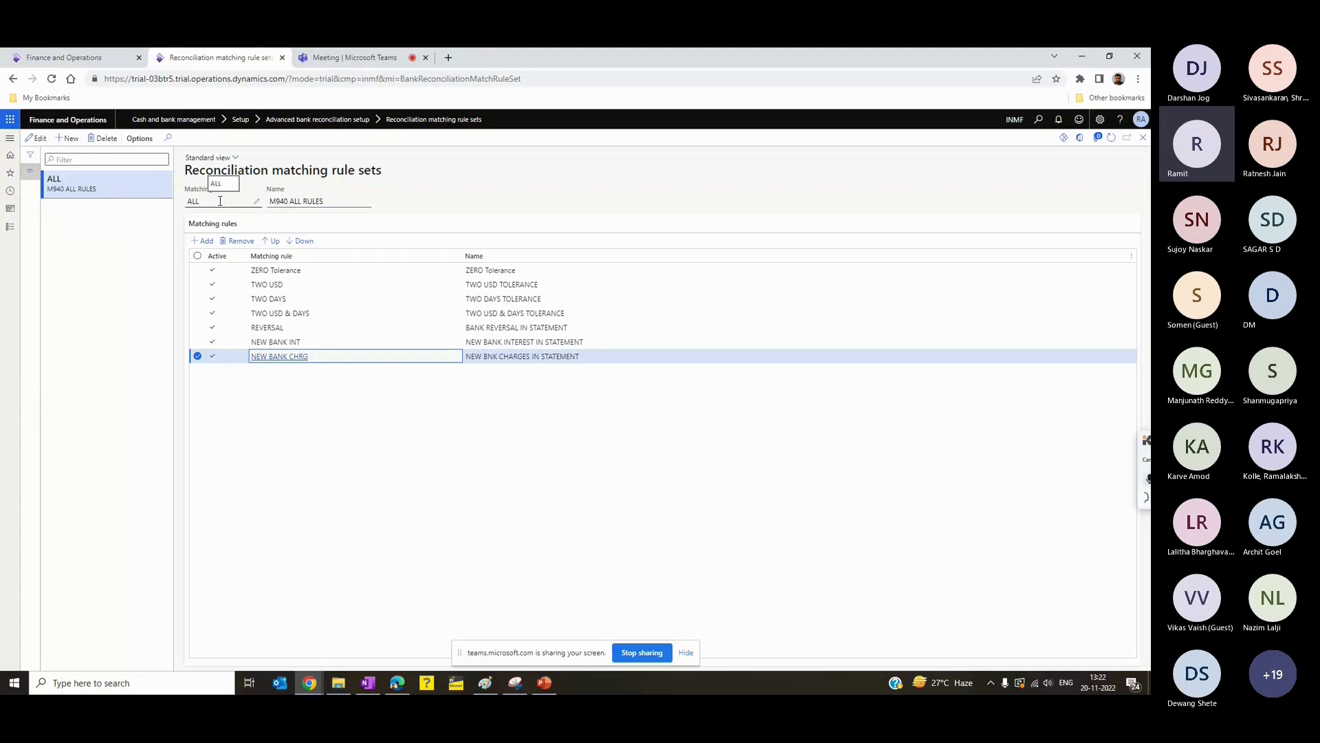
click(310, 273)
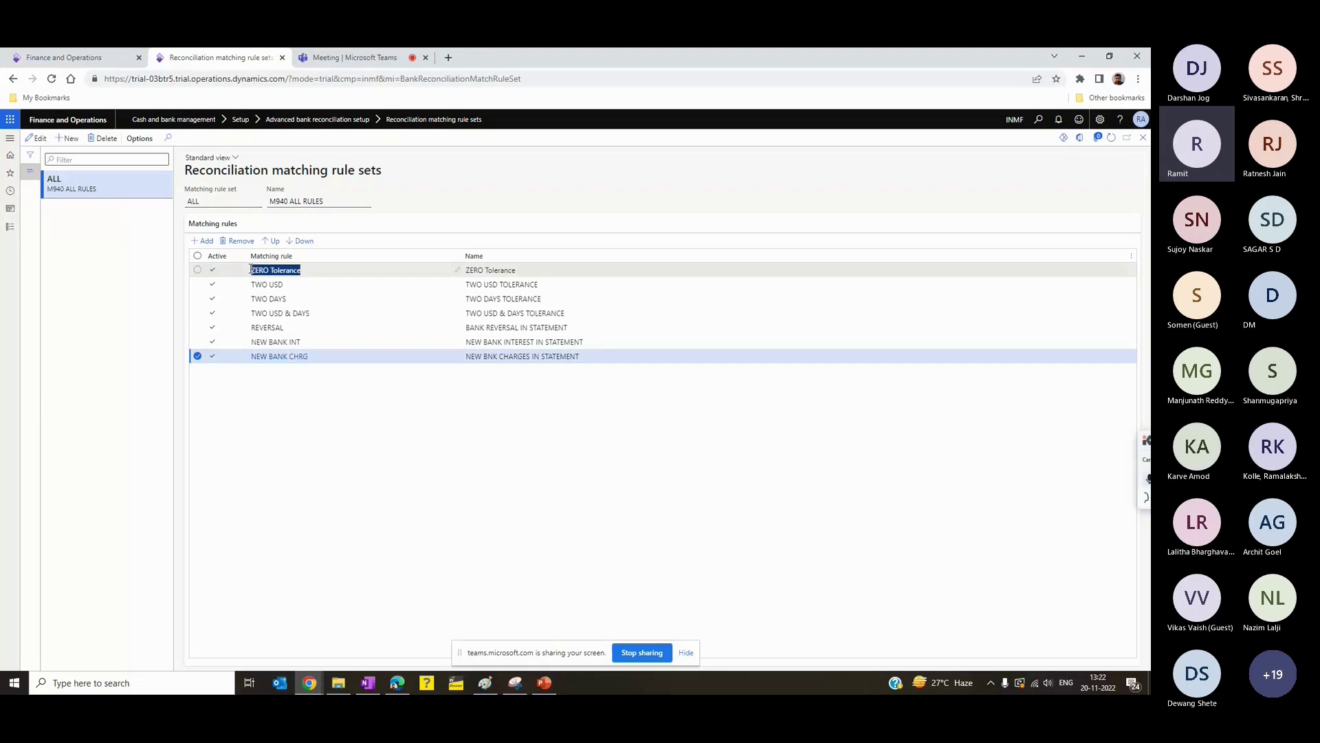
Step: Return to the bank reconciliation list and reopen the worksheet of the HDFC draft reconciliation
click(60, 280)
click(10, 234)
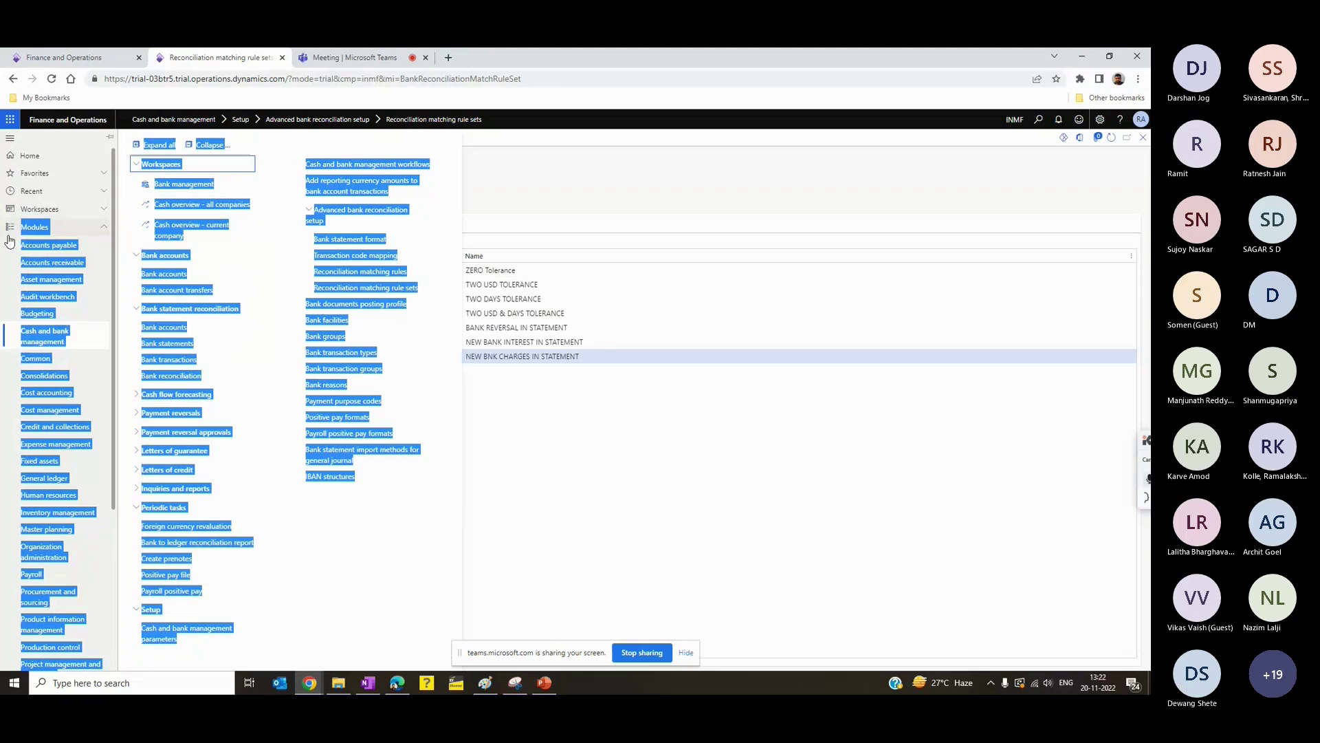
click(171, 376)
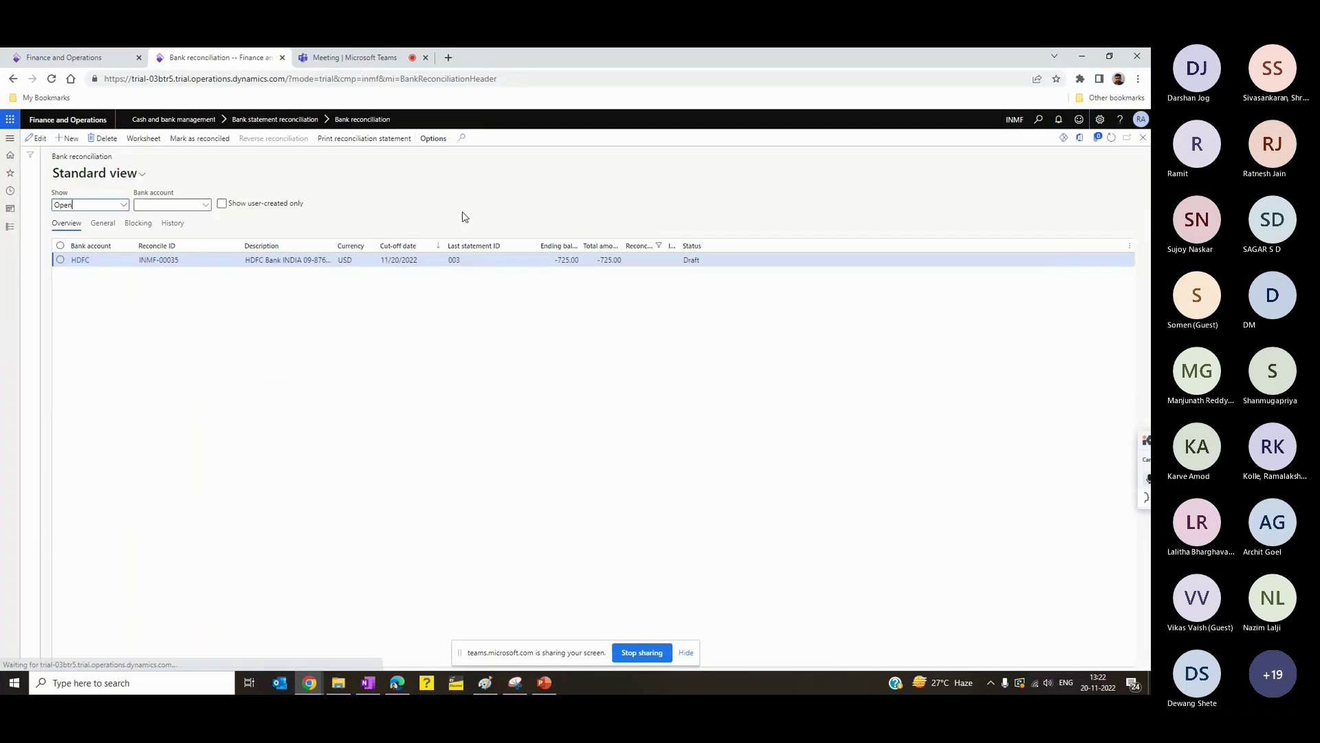
click(196, 254)
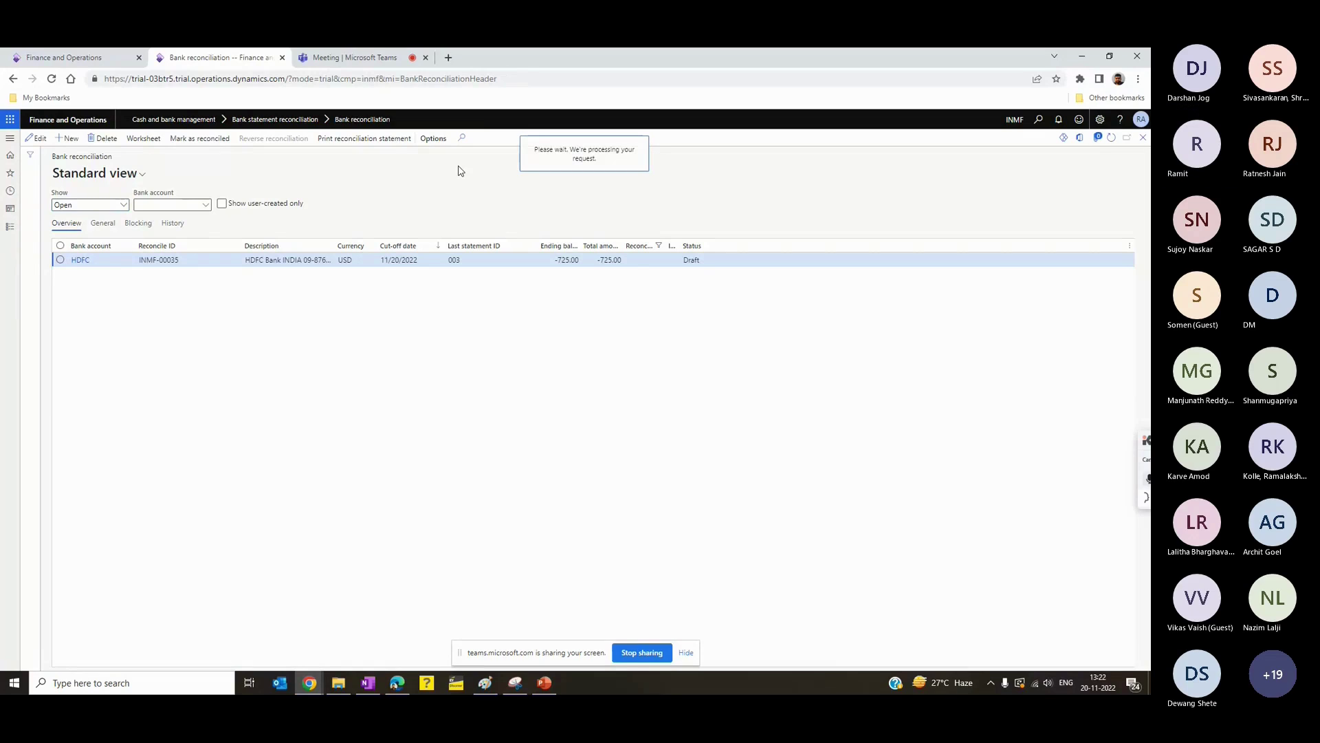
click(300, 306)
click(64, 277)
click(64, 277)
Step: Clear the single matching rule and run the ALL matching rule set on the HDFC worksheet
click(163, 139)
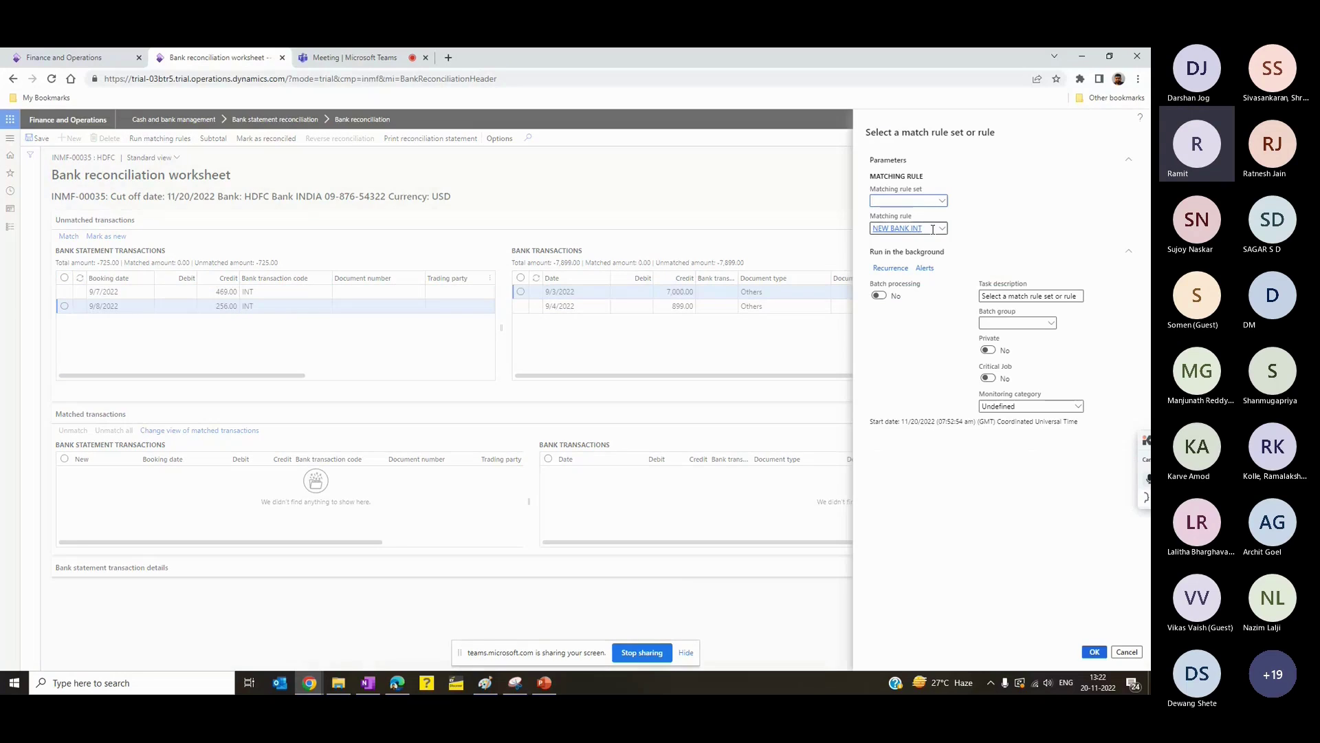
click(894, 228)
key(BackSpace)
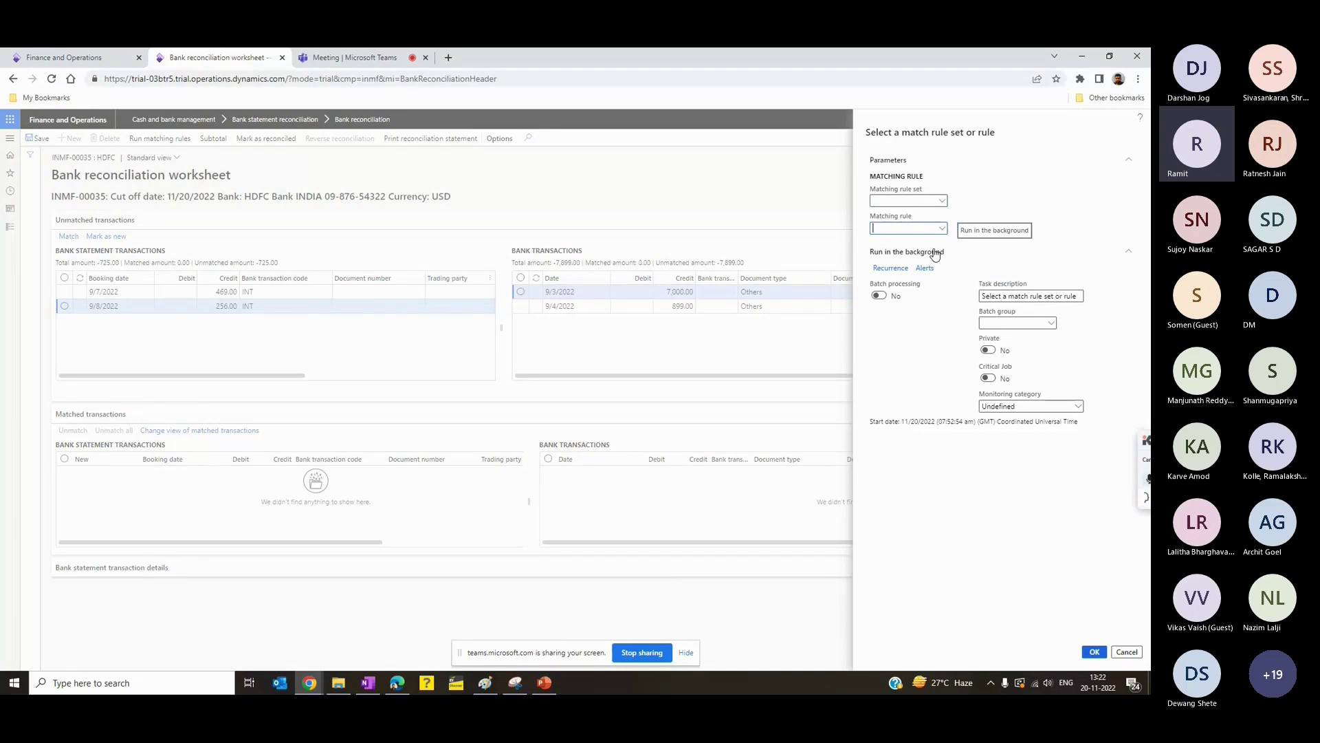
click(905, 200)
click(944, 200)
click(925, 229)
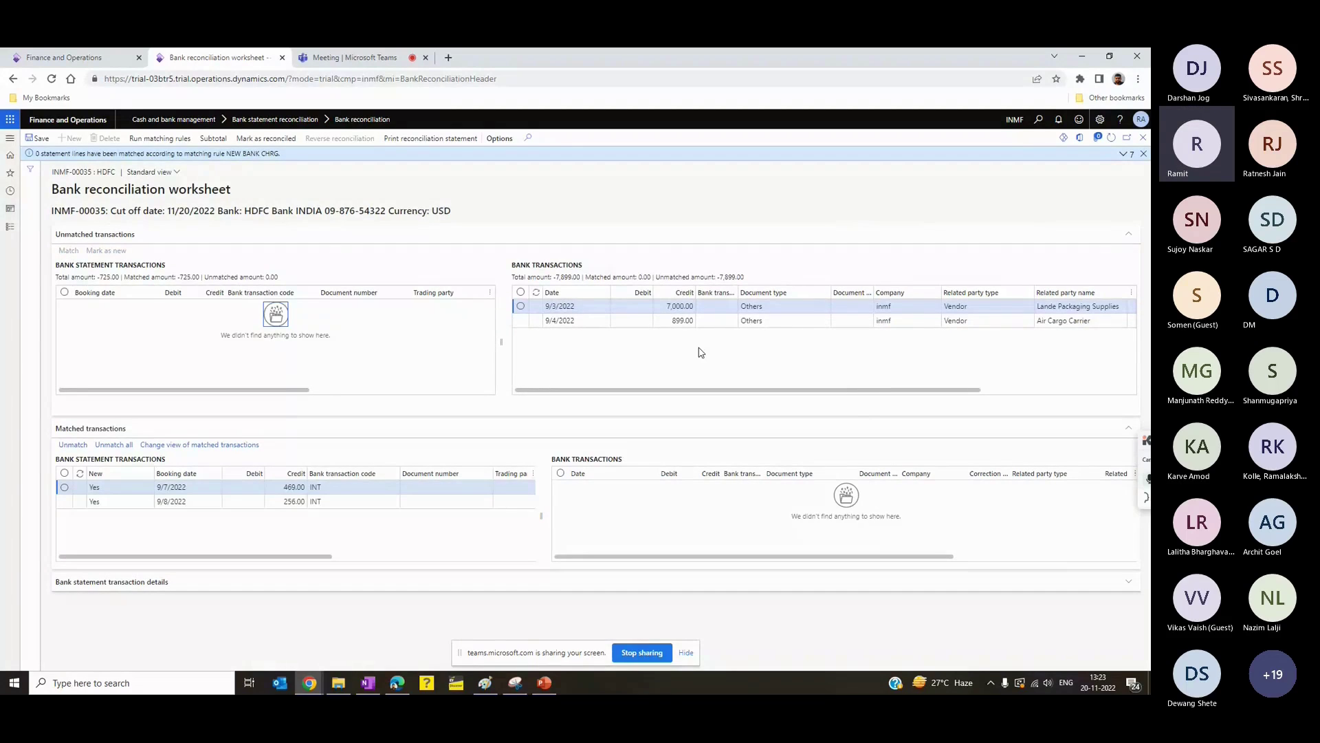
Step: Review the two matched interest lines and show the ALL rule set in the matching rule selection
click(368, 499)
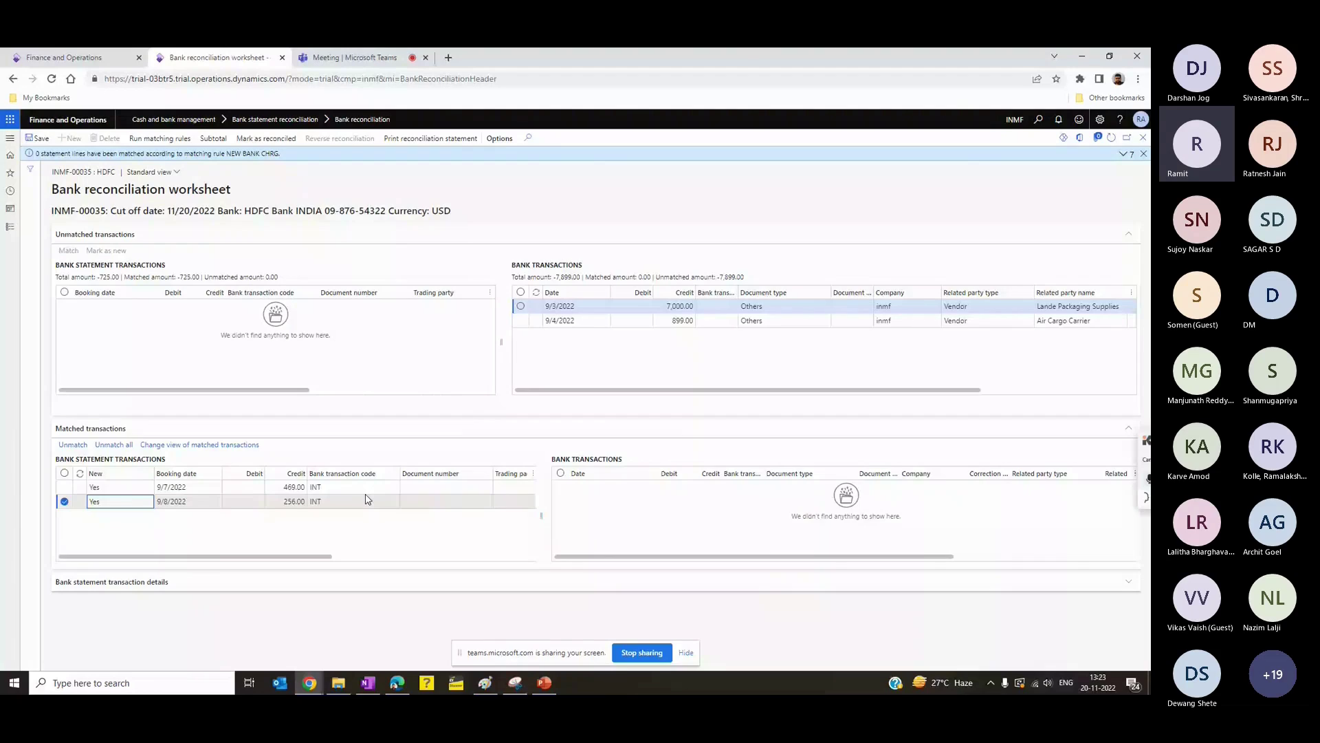
click(367, 489)
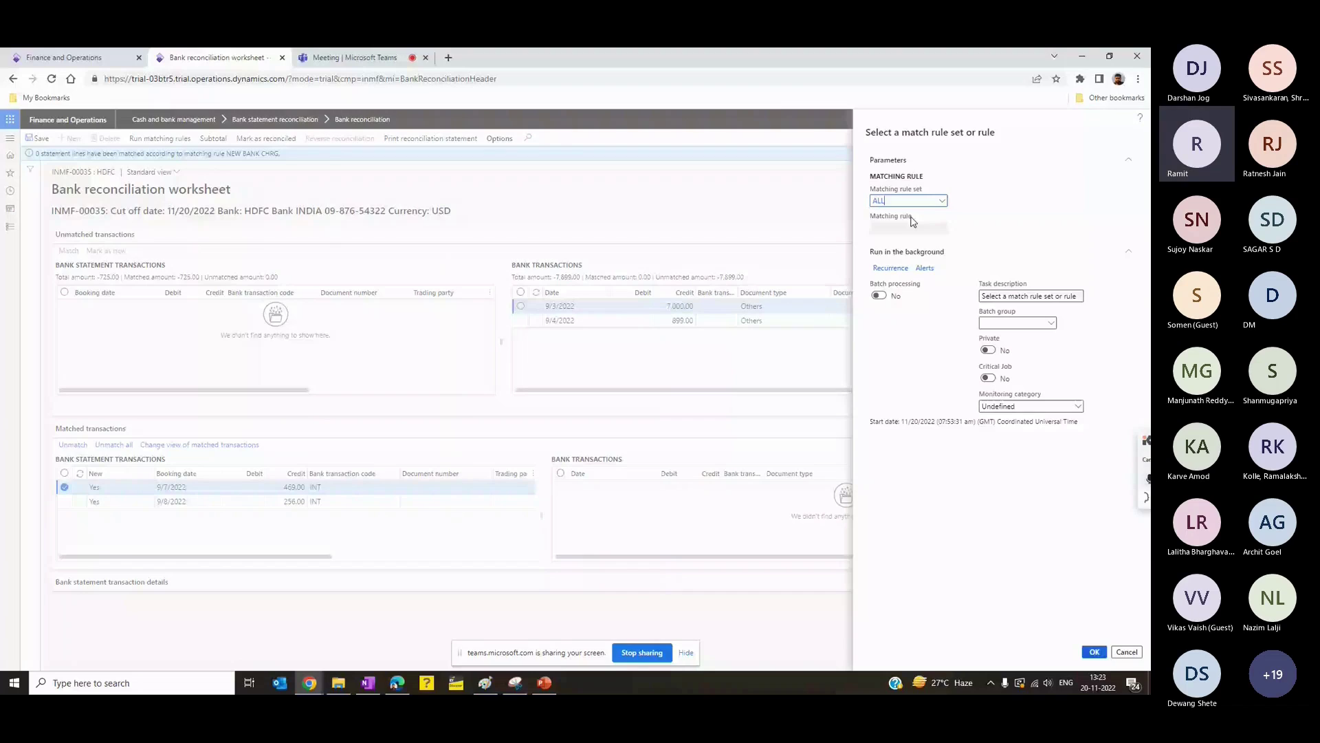
key(Return)
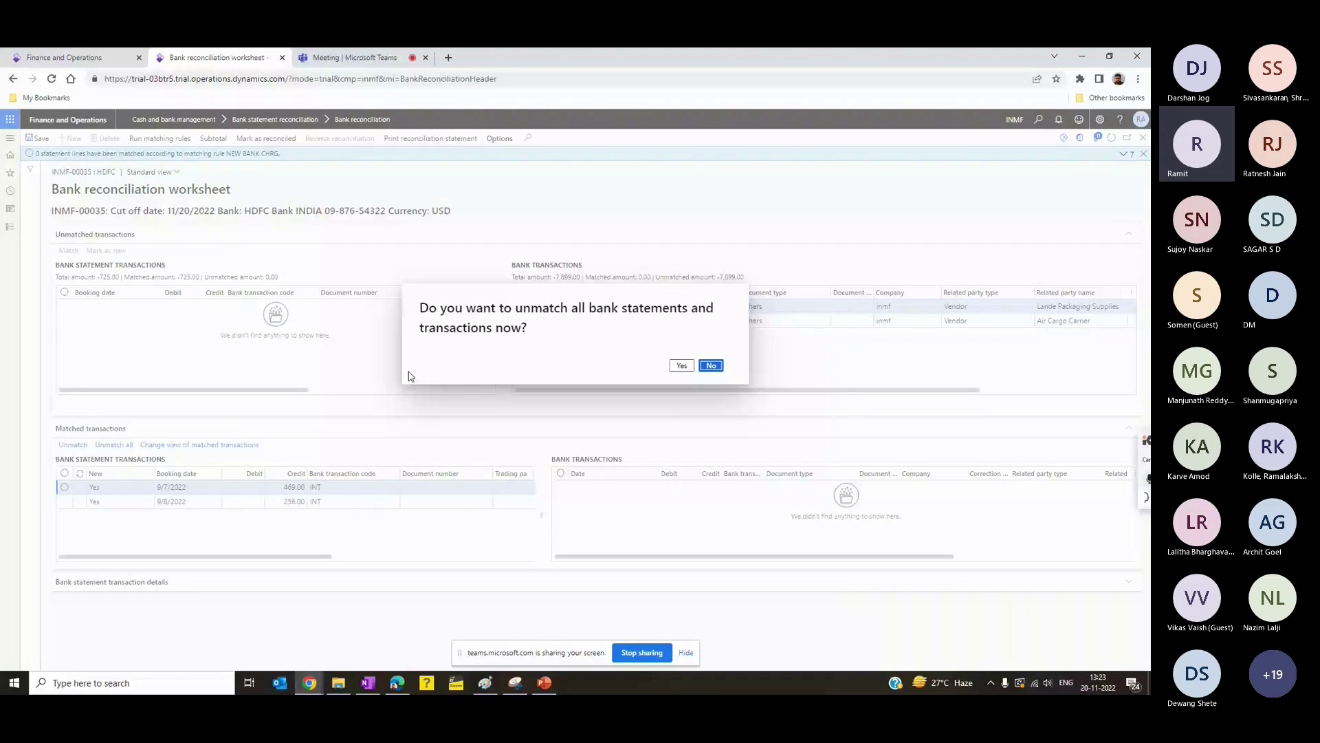
Step: Unmatch all statement lines and delete the HDFC bank reconciliation
key(Return)
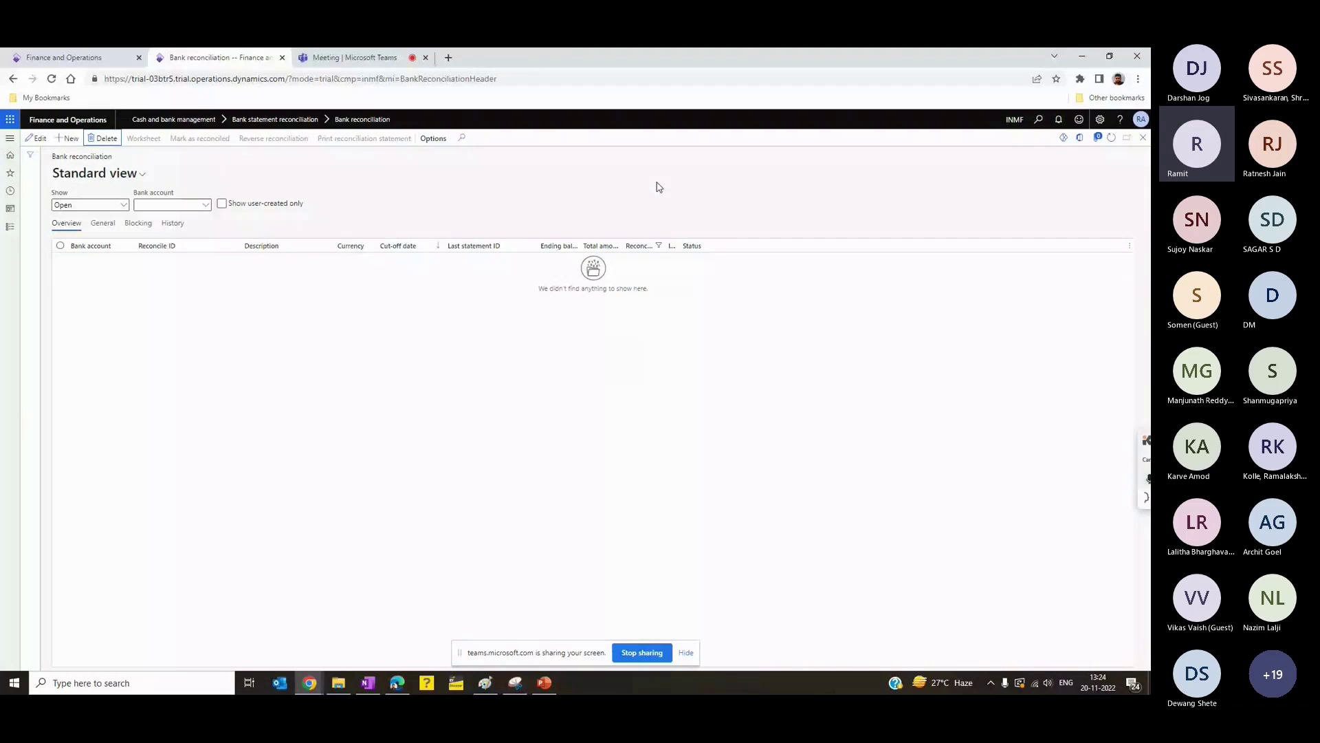
Step: Open the HDFC bank account and examine its Reconcile after import and default matching rule set options
click(11, 234)
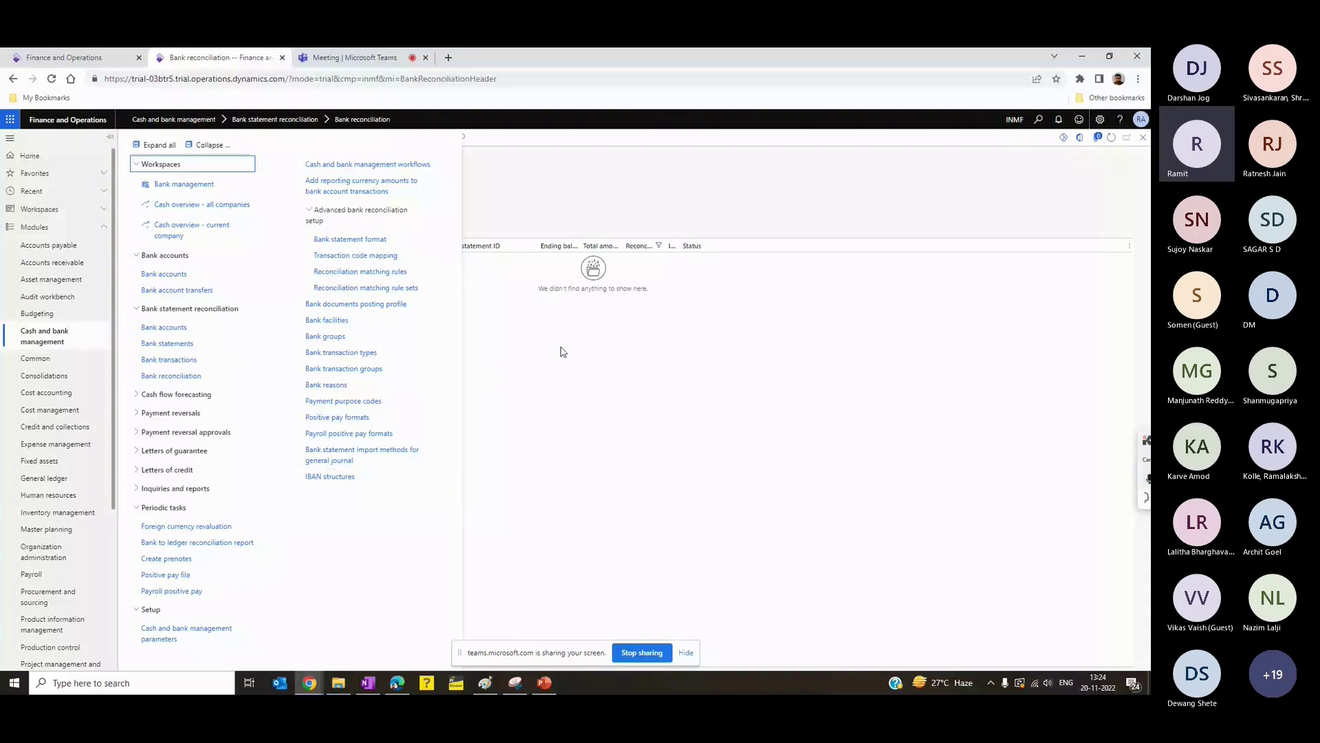
click(375, 289)
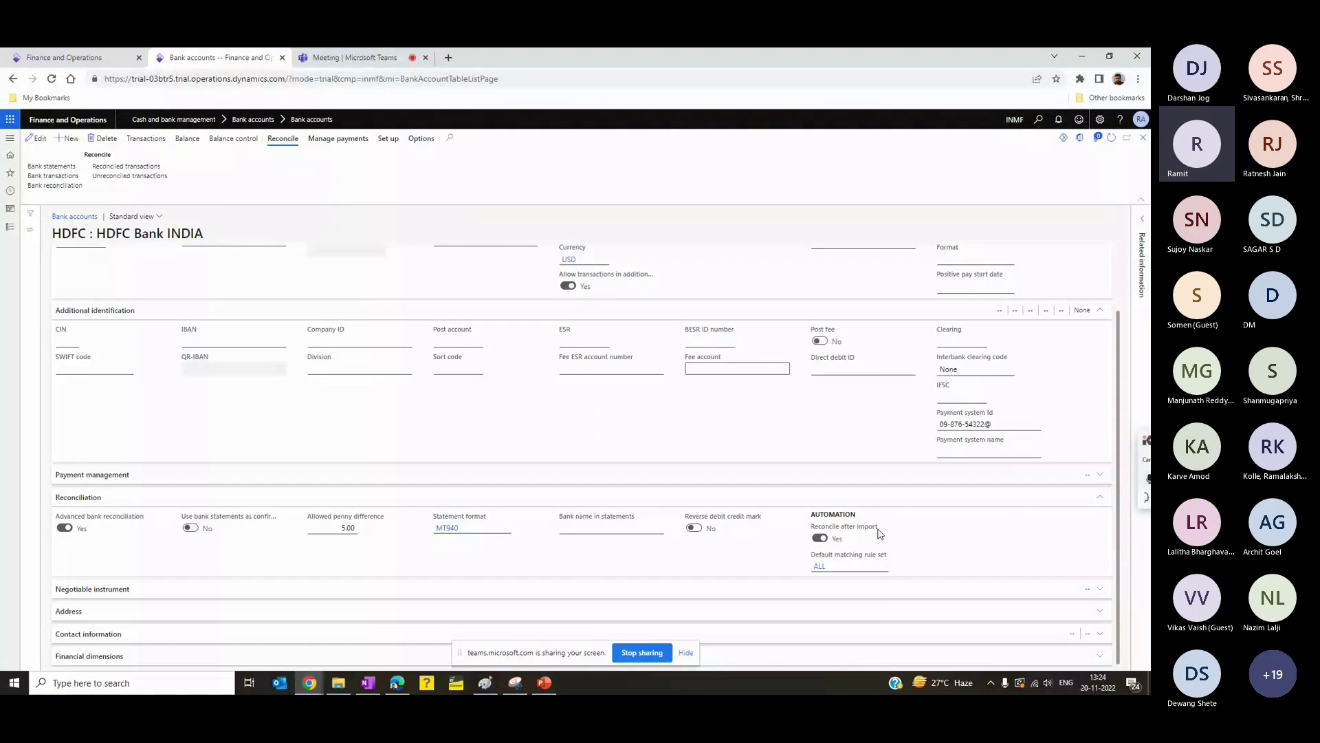
drag(880, 534, 839, 517)
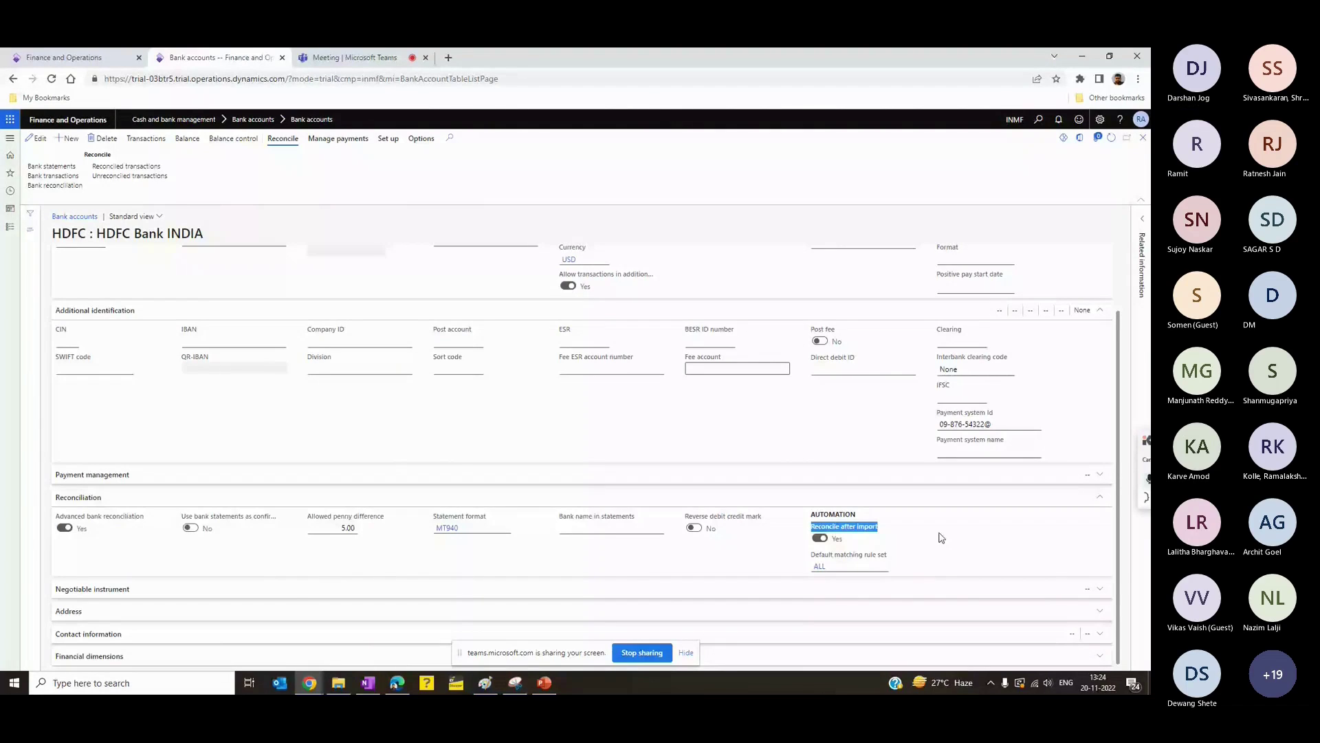
click(835, 560)
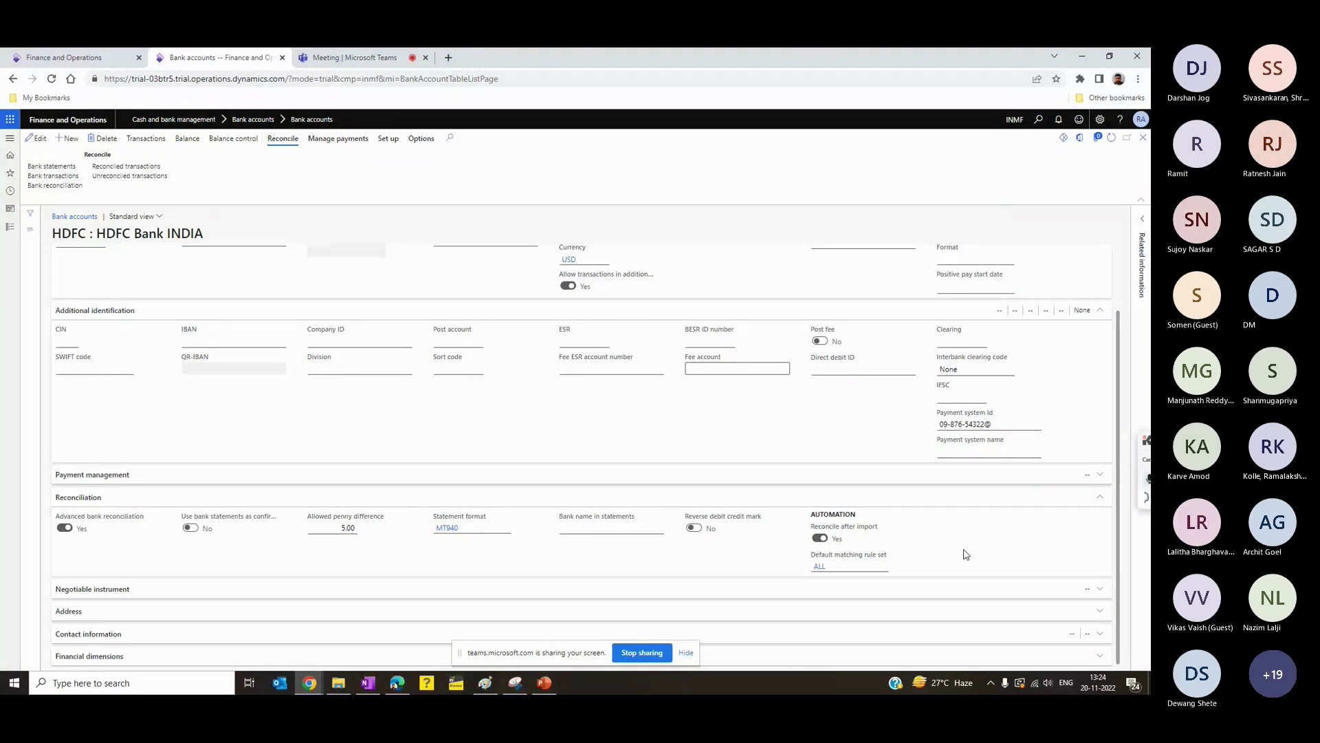
click(1143, 138)
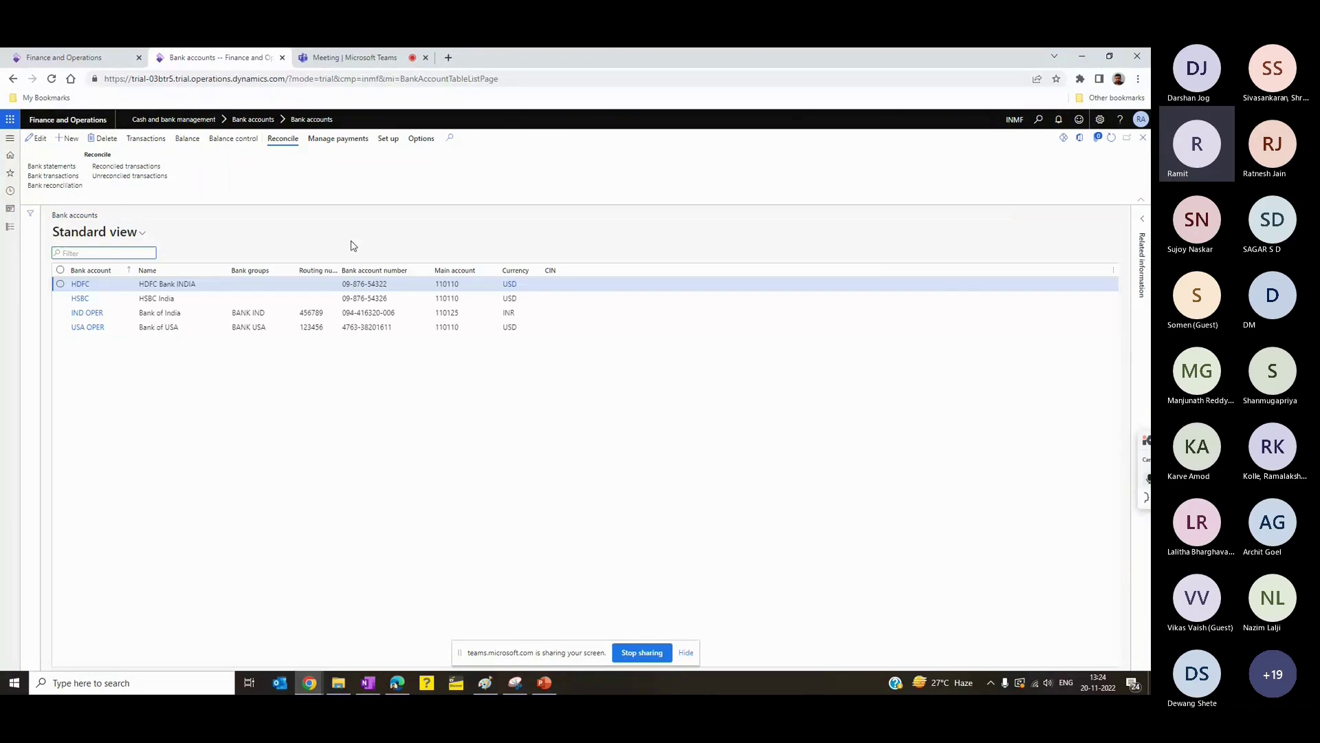
Step: Open the HDFC bank statements and delete statement 003
click(62, 168)
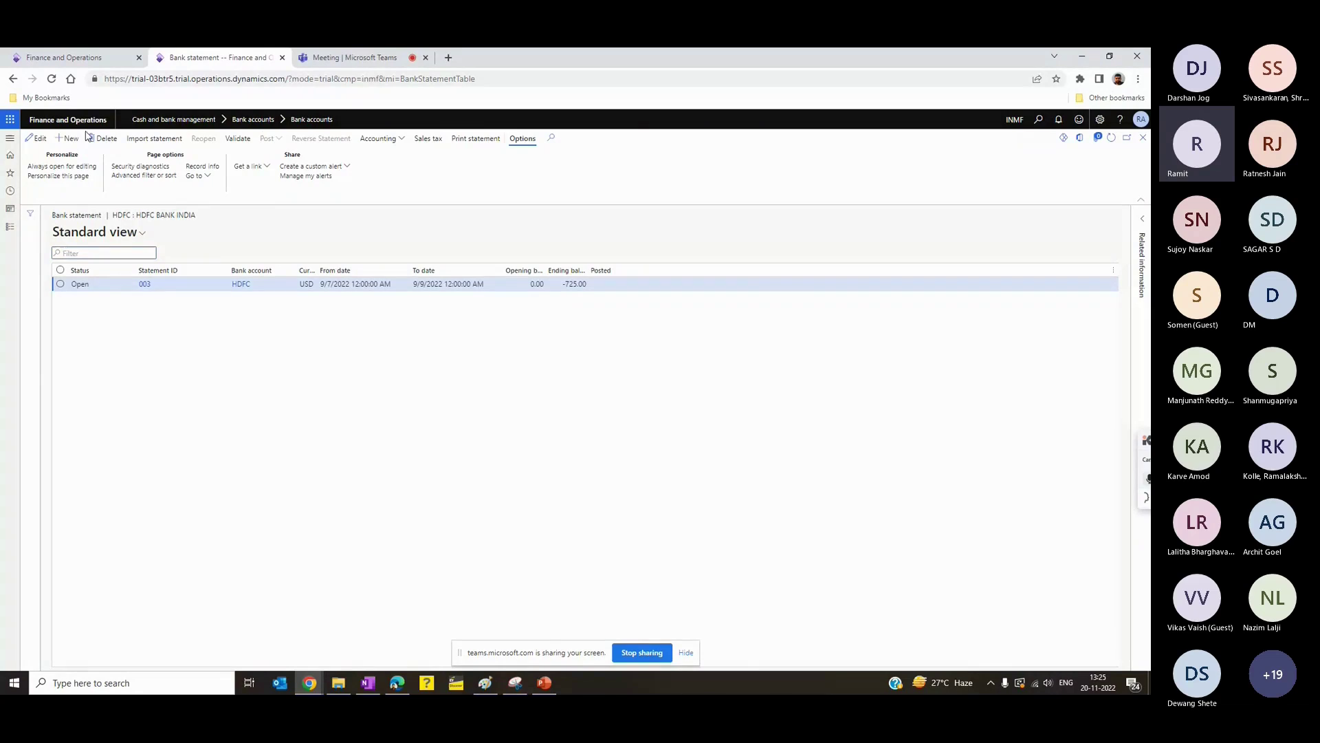
key(alt+Delete)
click(684, 367)
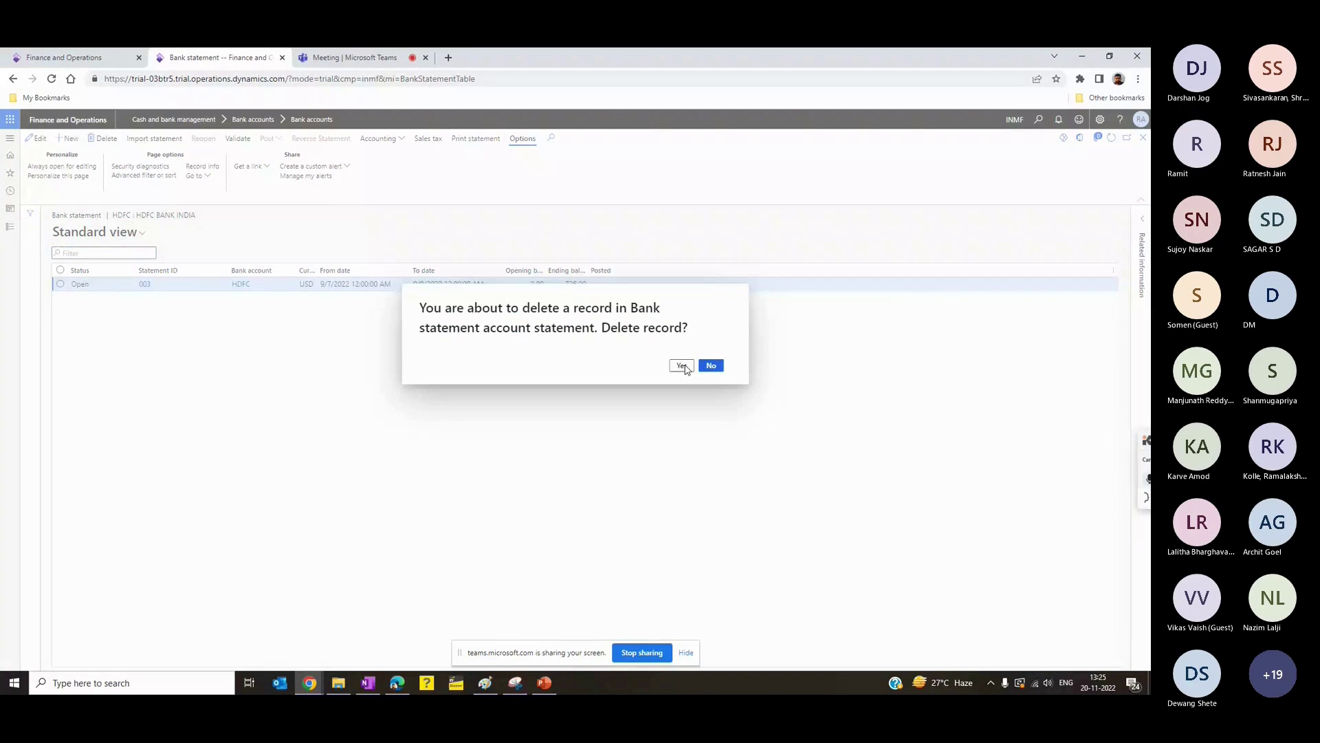
Step: Import New HSBC.txt as an MT940 statement for the HDFC bank account with Reconcile after import enabled
click(148, 139)
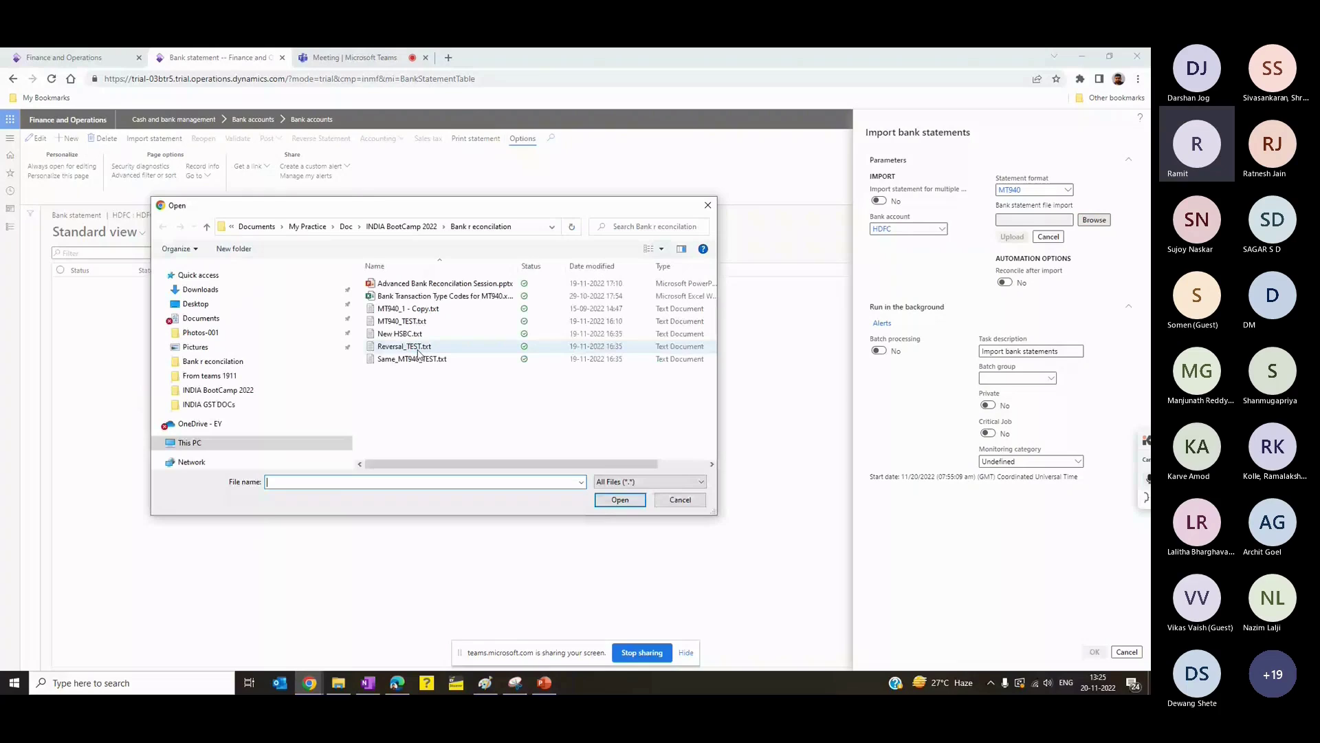
click(416, 347)
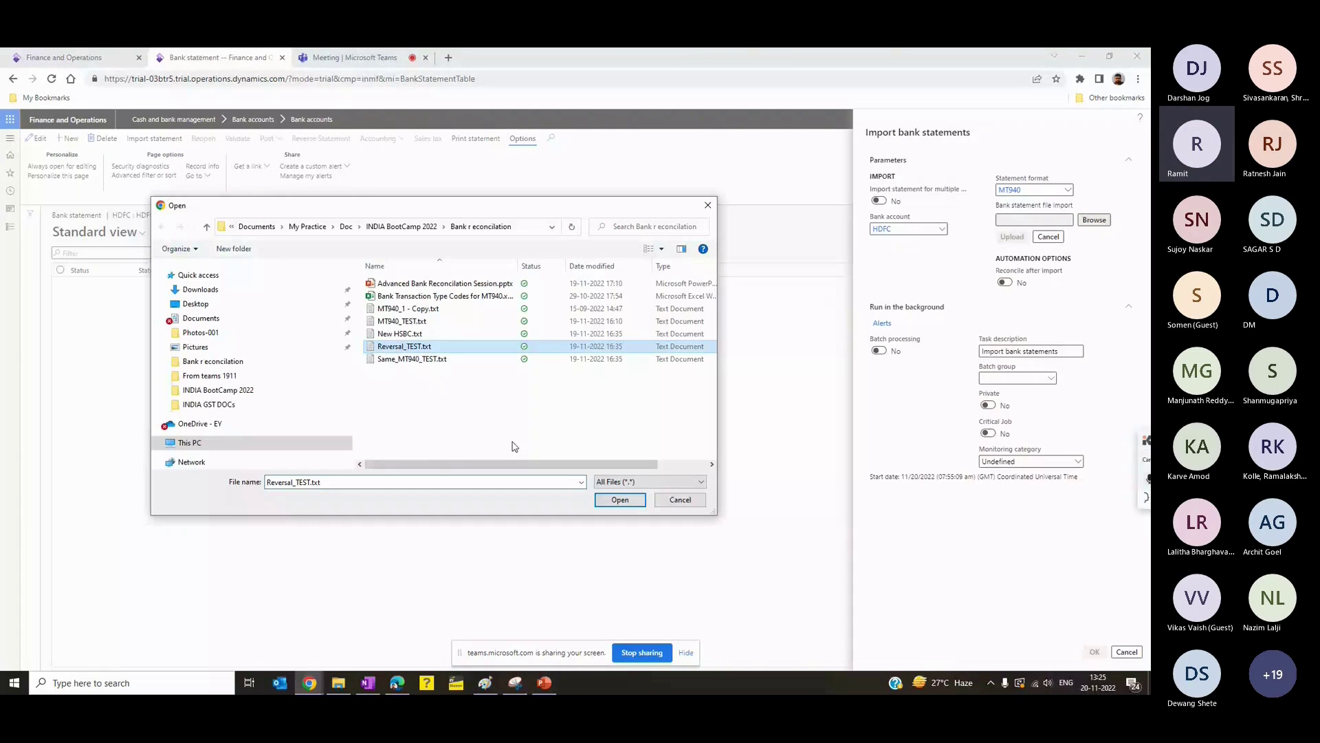
click(426, 334)
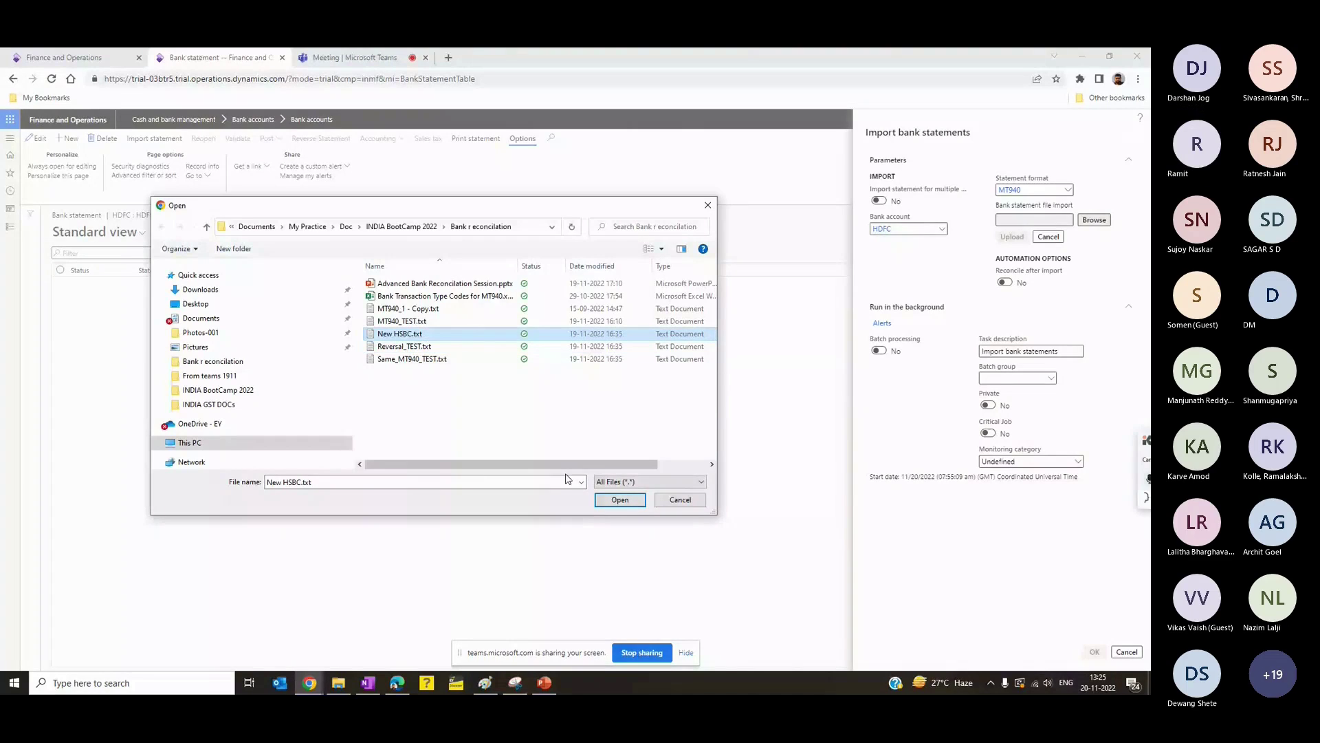
click(620, 500)
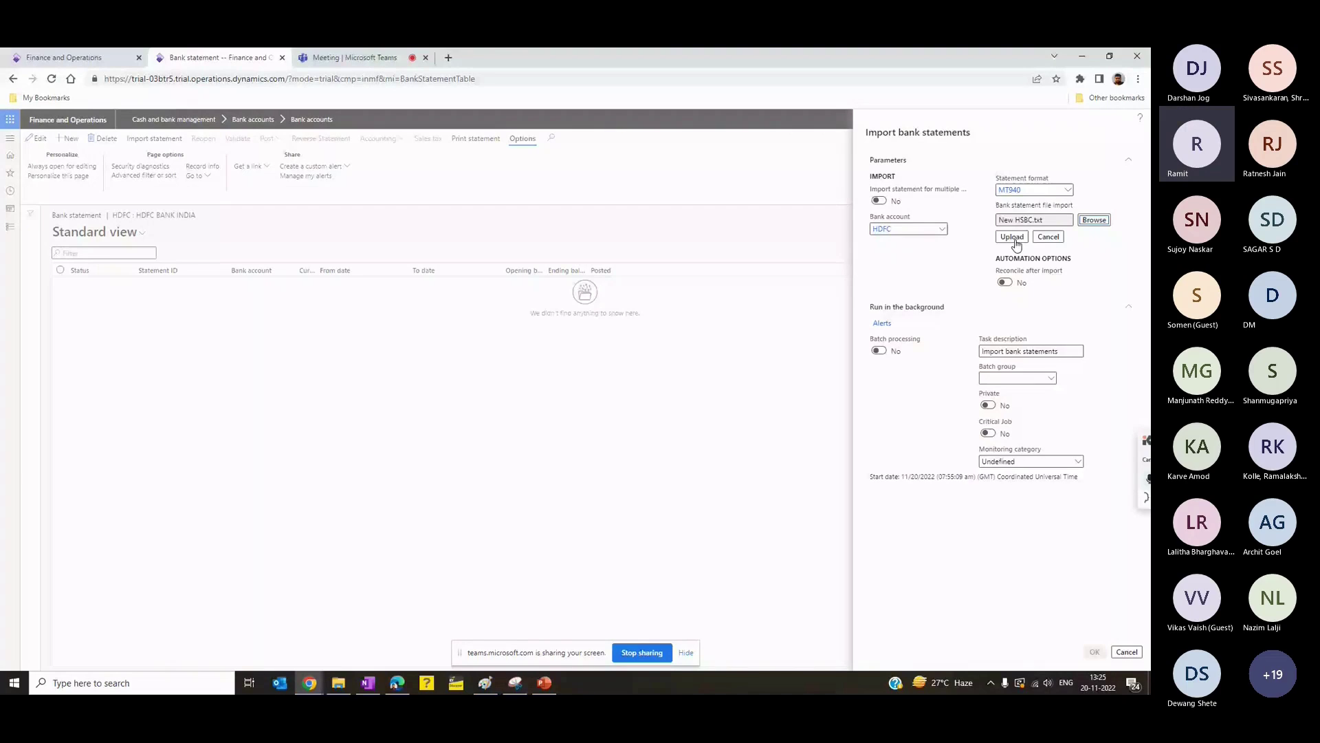
click(1013, 238)
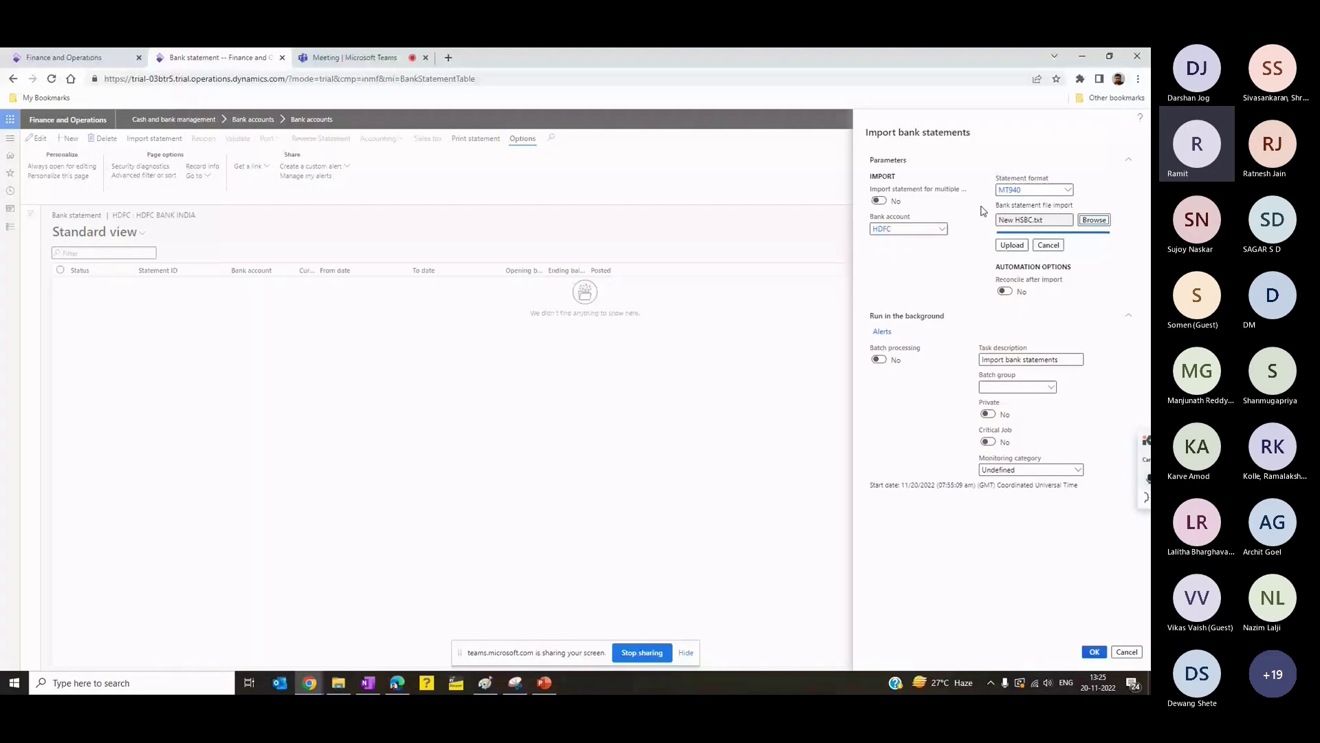
click(1005, 292)
click(1097, 653)
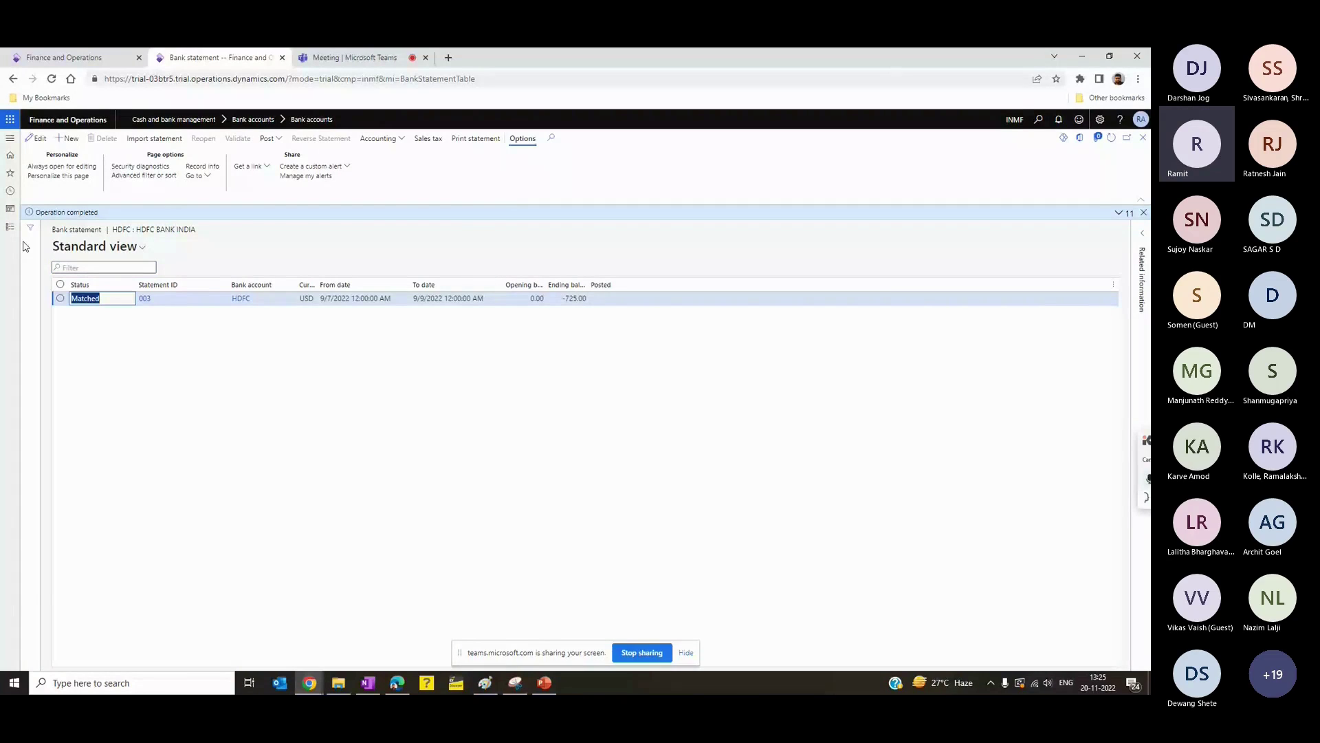
Step: Open the worksheet of the HDFC bank reconciliation with last statement ID 003
click(10, 227)
click(186, 375)
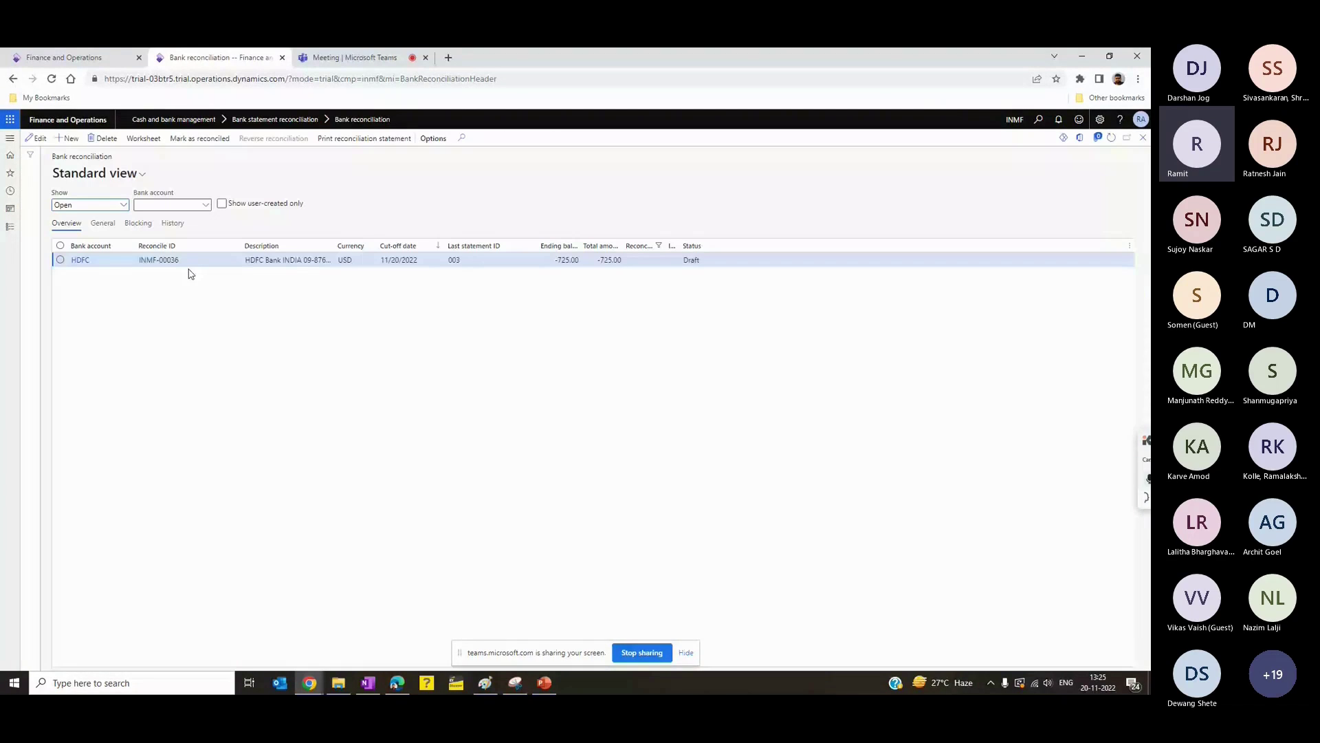
click(187, 260)
click(144, 138)
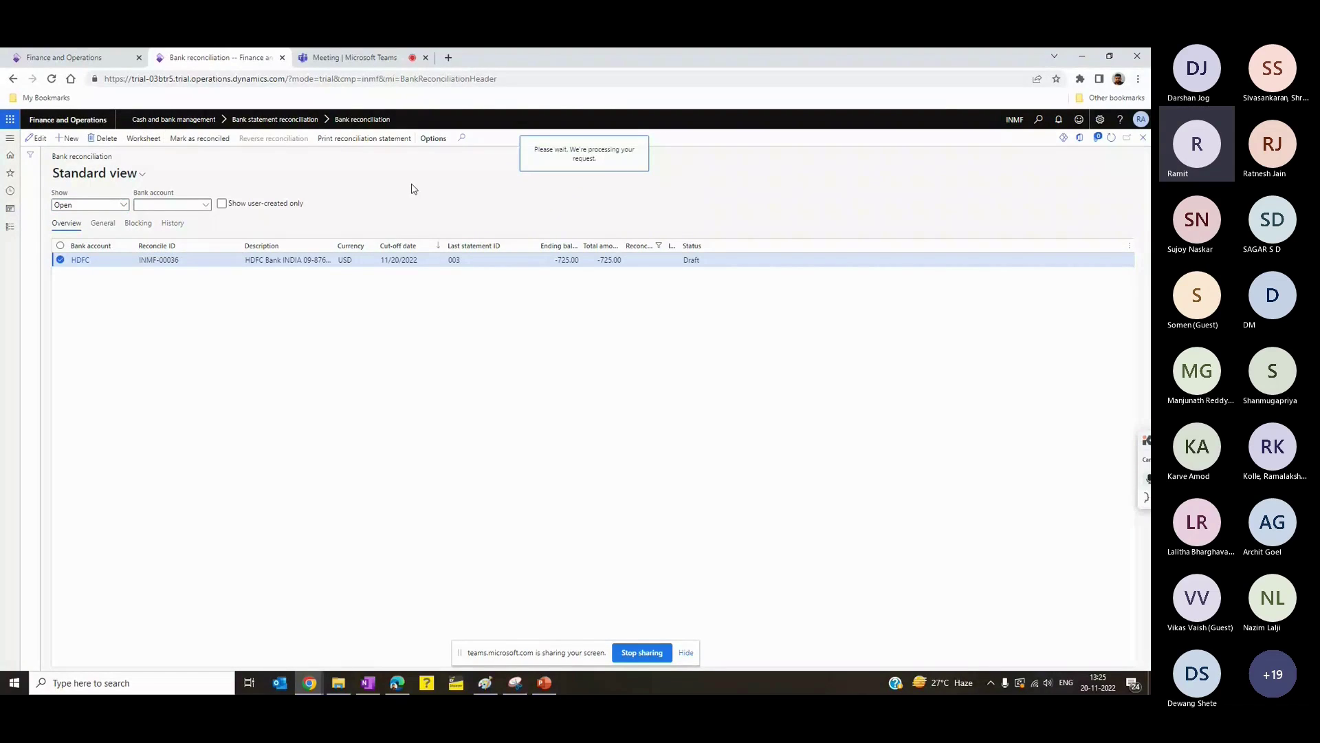
Step: Examine the New flag, booking dates and bank transaction codes of the matched statement lines in the reconciliation worksheet
click(306, 489)
click(358, 513)
click(333, 486)
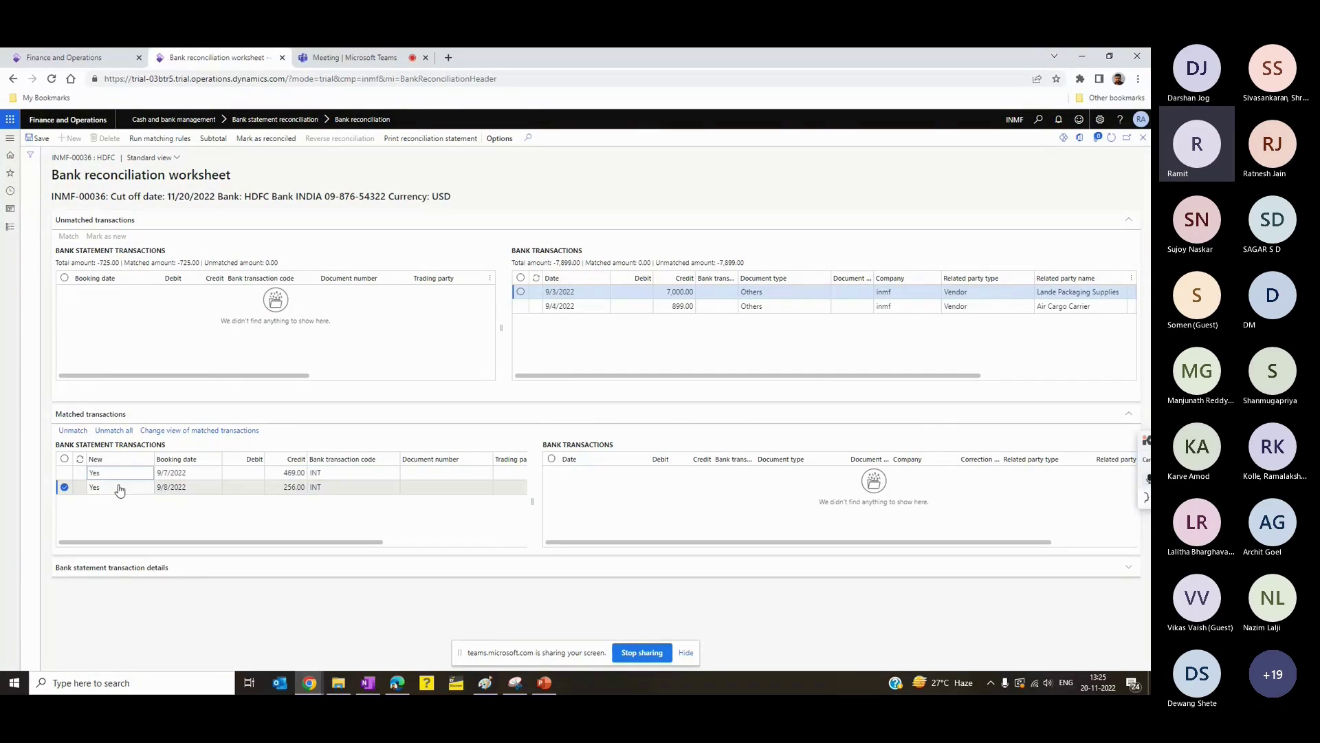
click(343, 473)
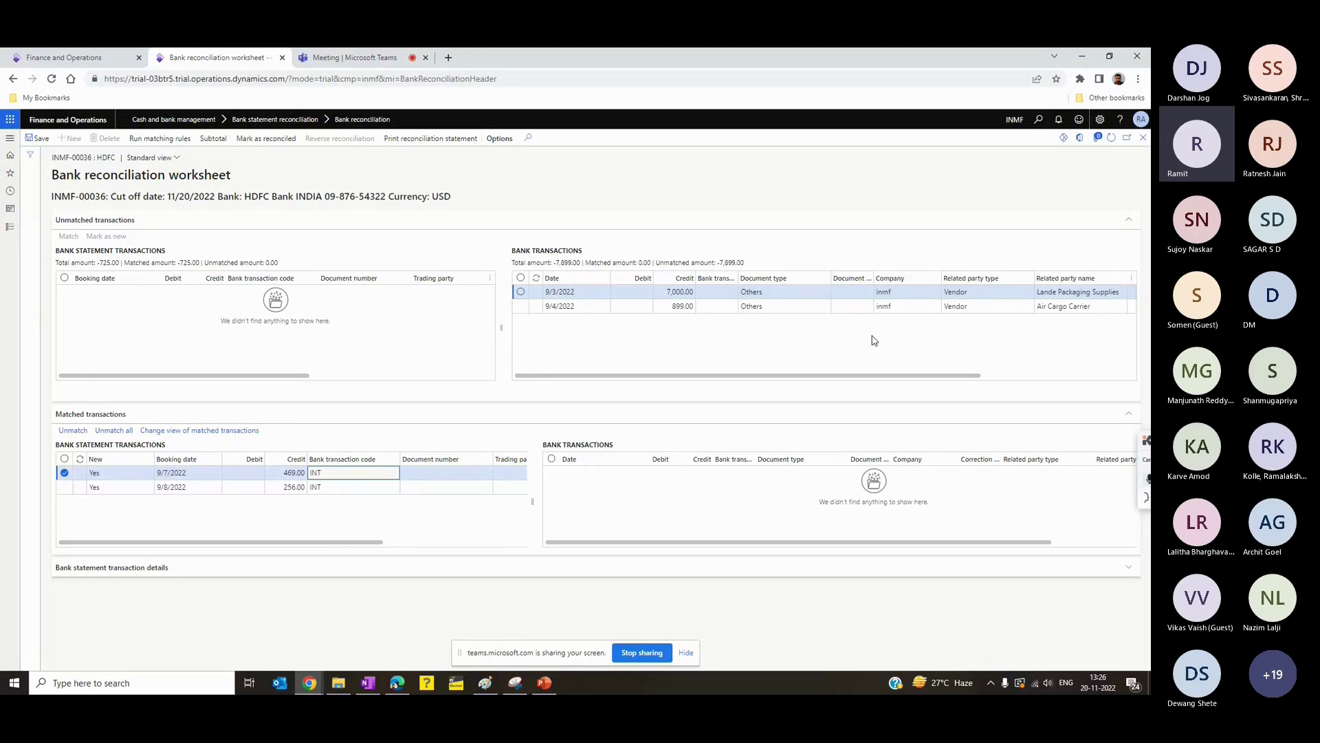
click(381, 486)
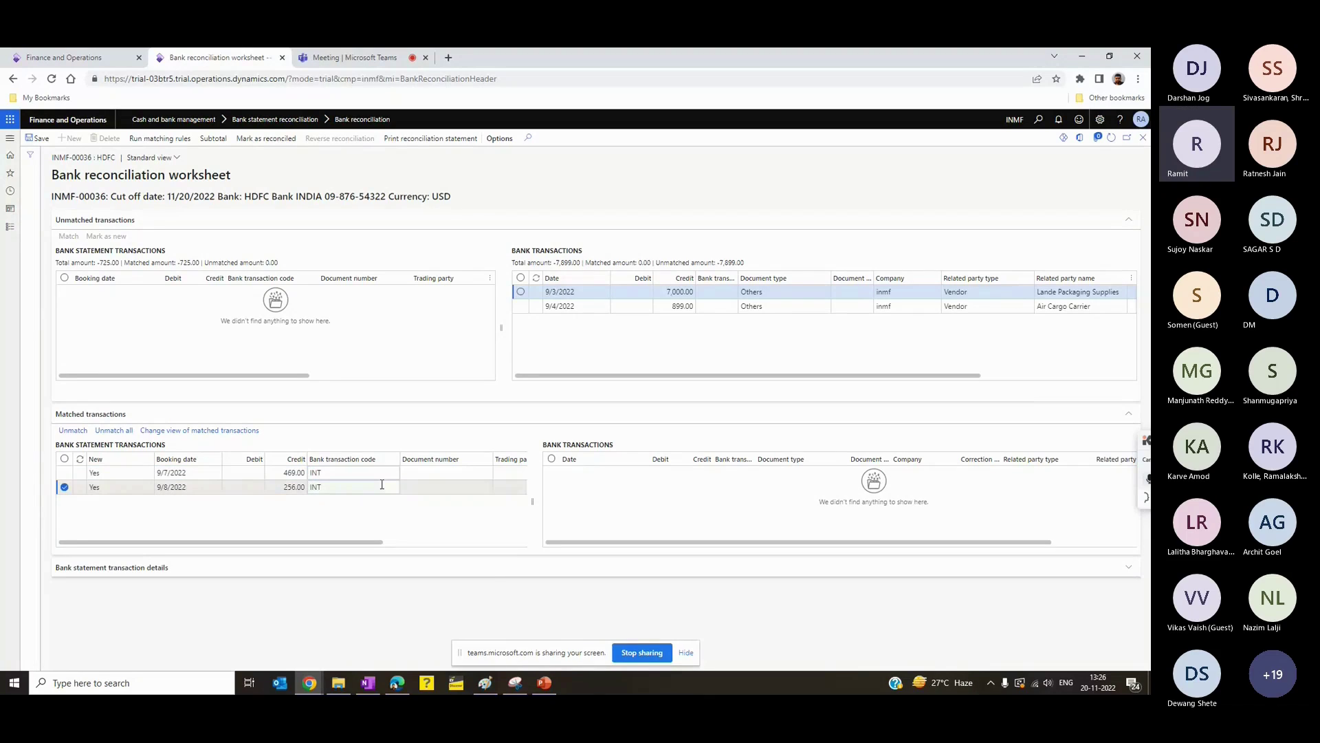
click(382, 485)
click(332, 475)
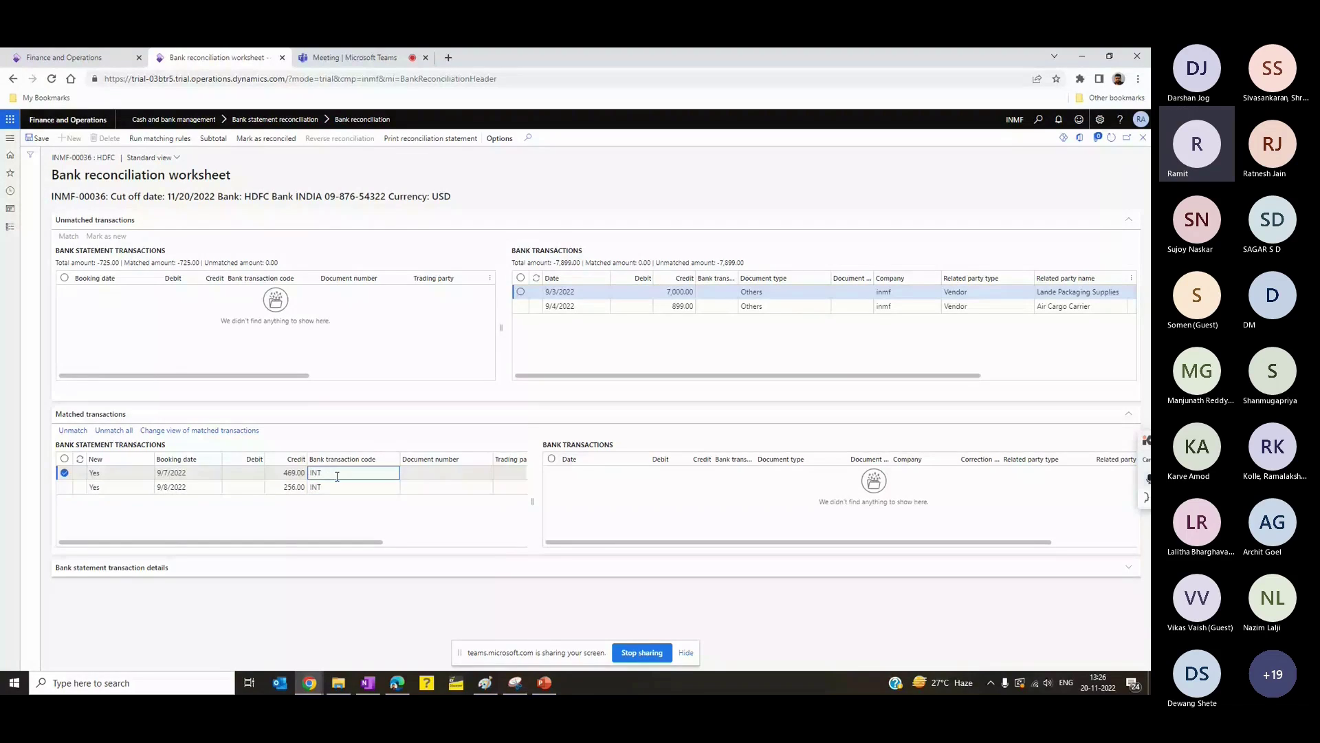
click(211, 475)
key(Down)
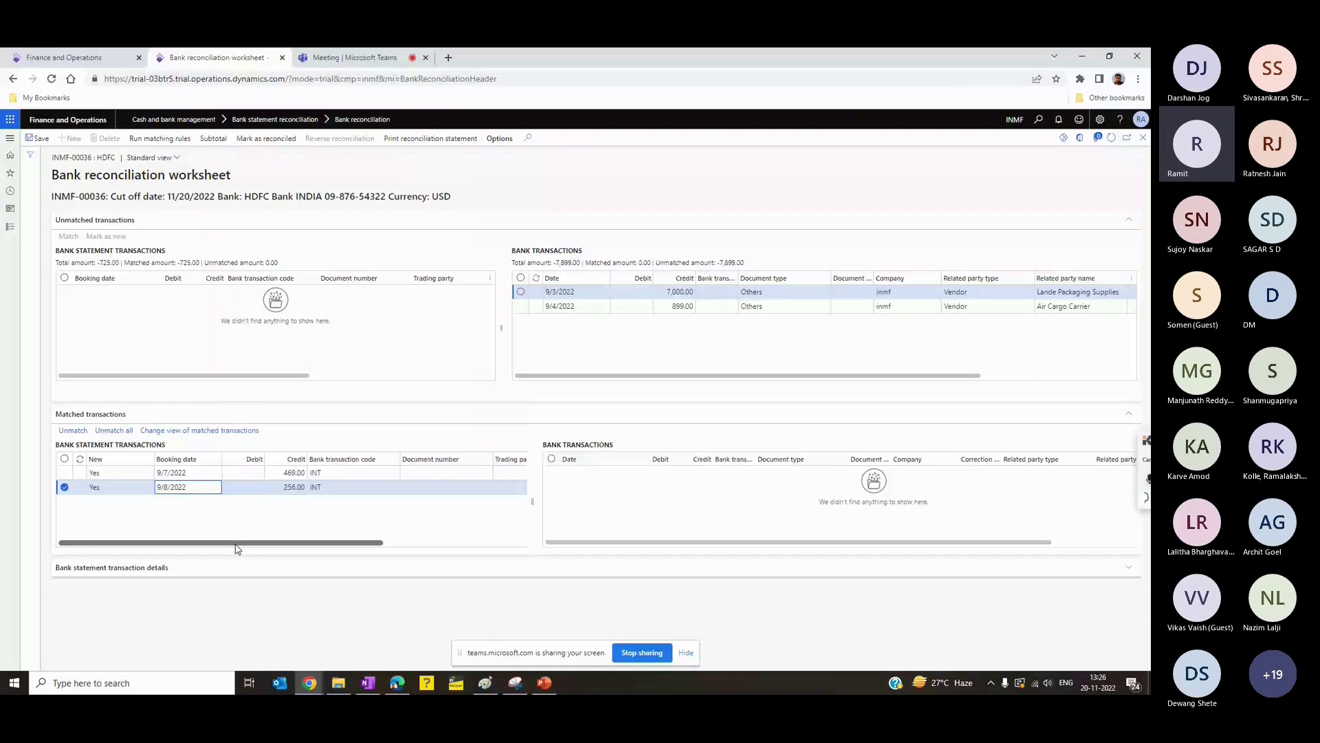
click(654, 230)
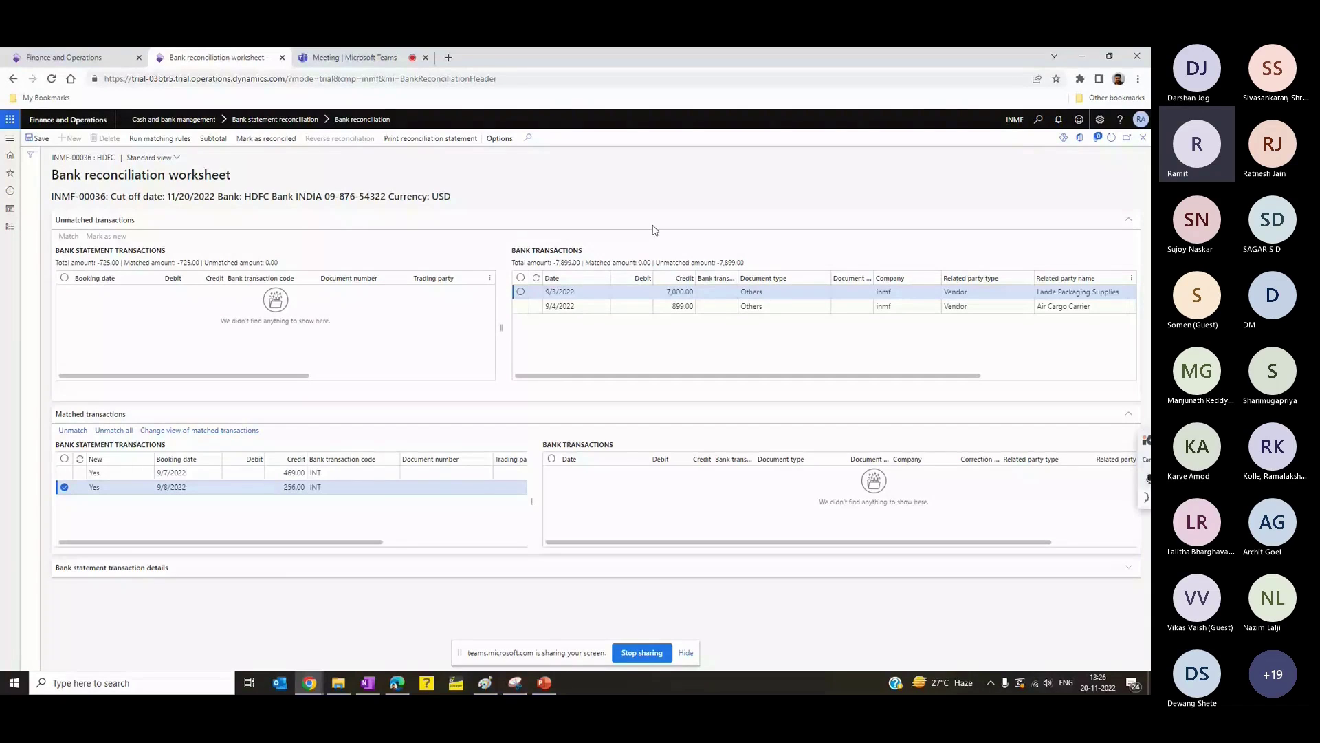
Step: Open the bank statements list and post HDFC statement 003
click(10, 227)
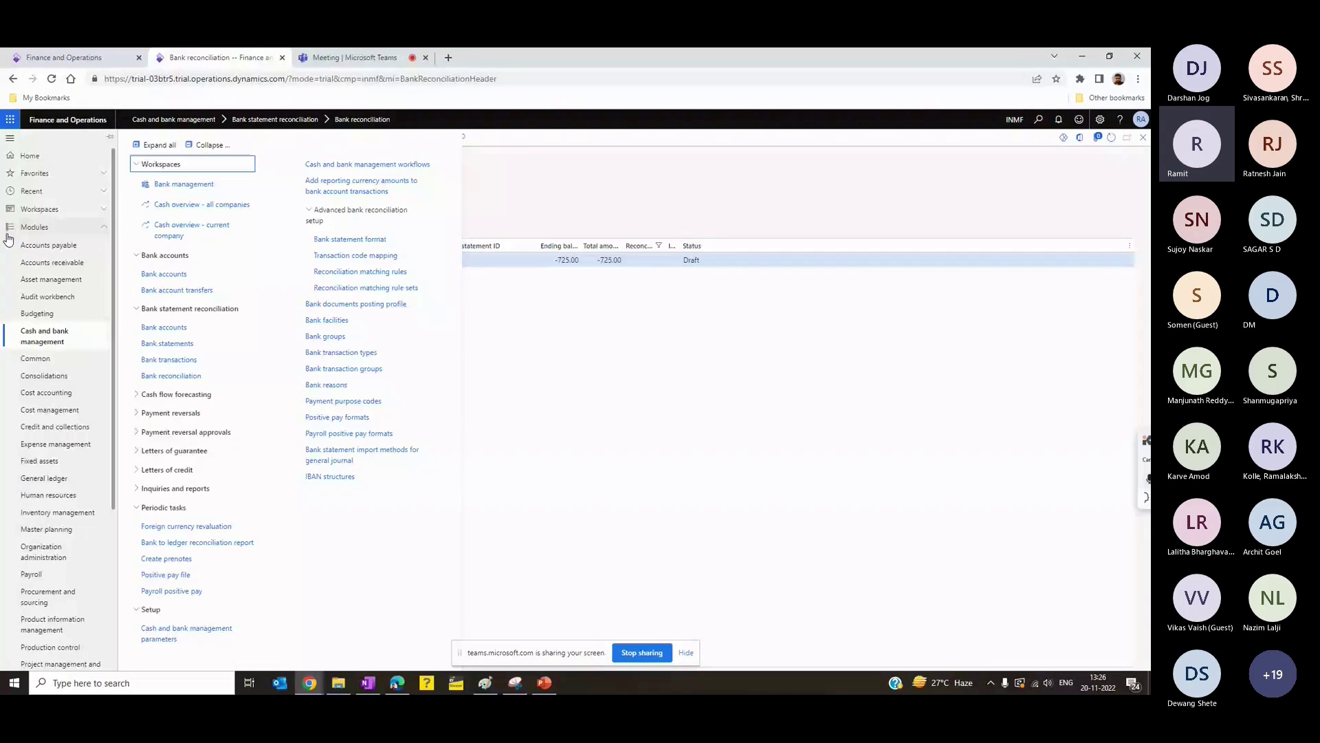
click(351, 238)
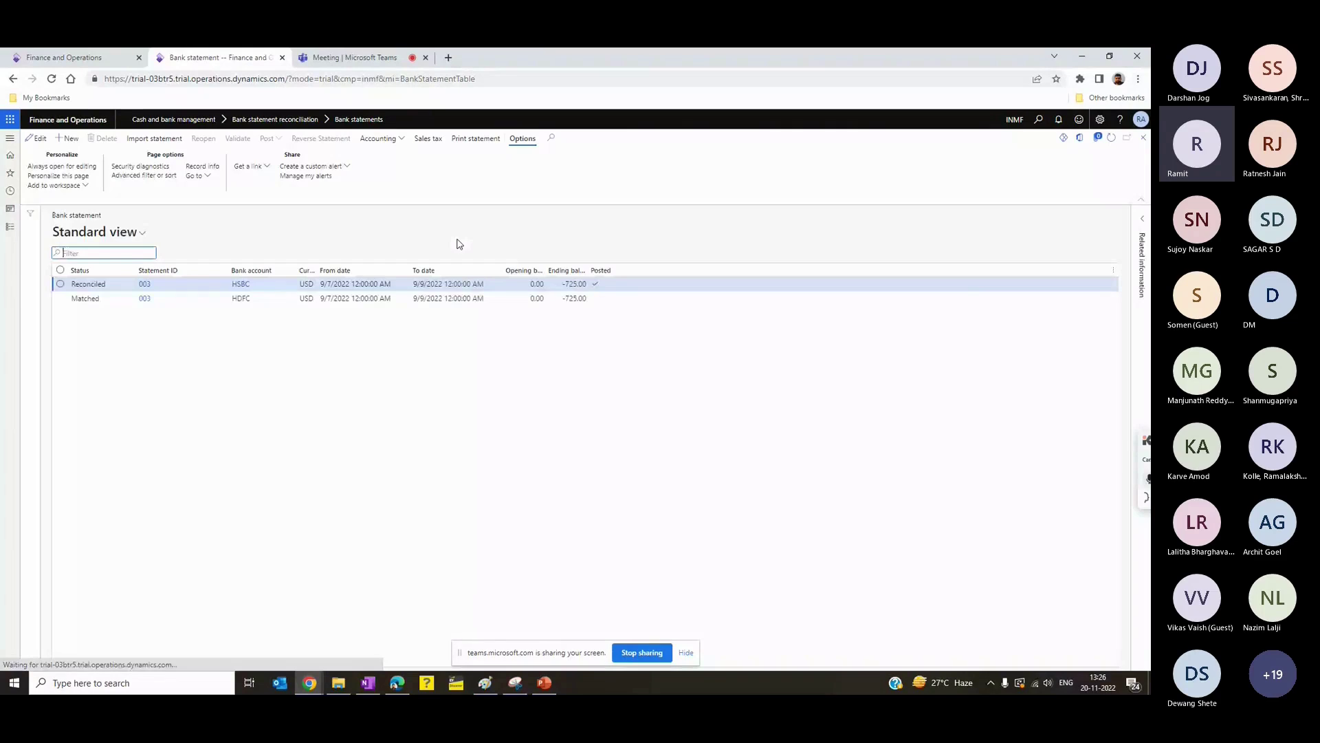
click(254, 298)
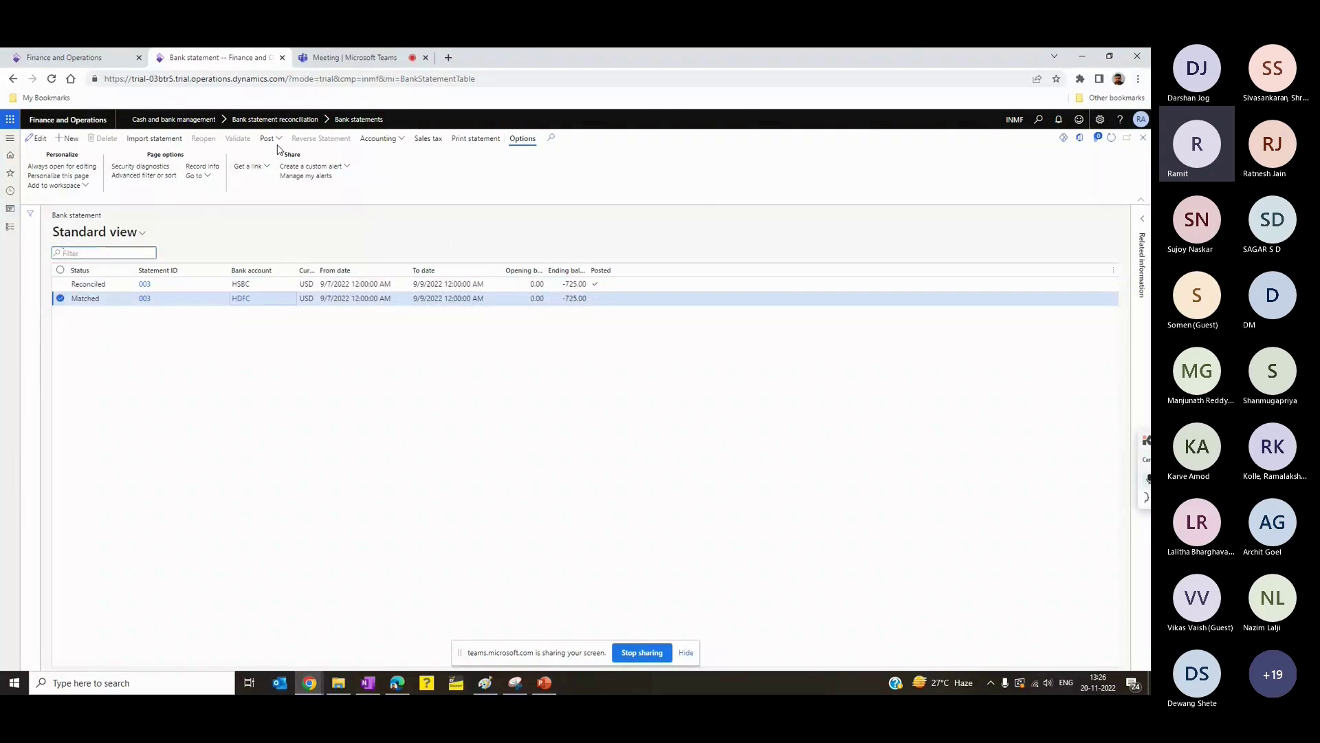
click(275, 141)
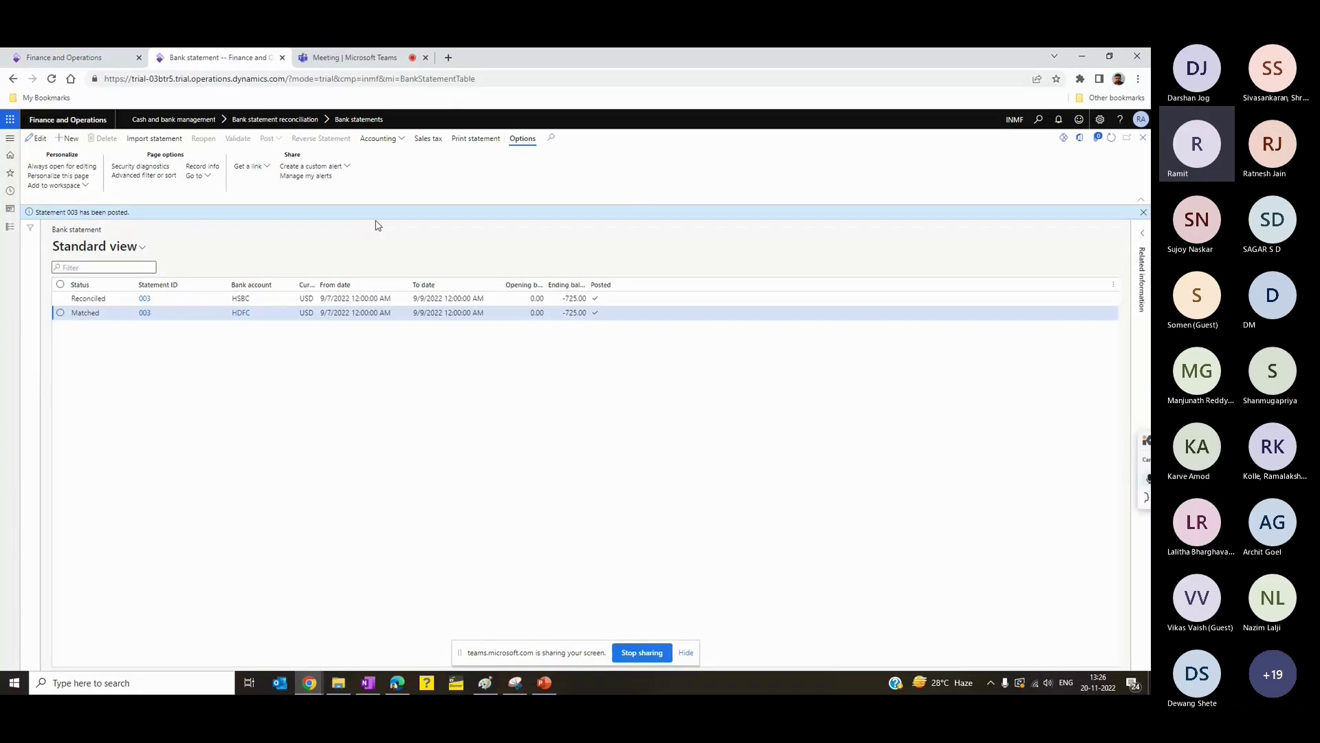
Step: Open the HDFC bank account's transactions from its statement and check the amount of the interest transaction
click(351, 312)
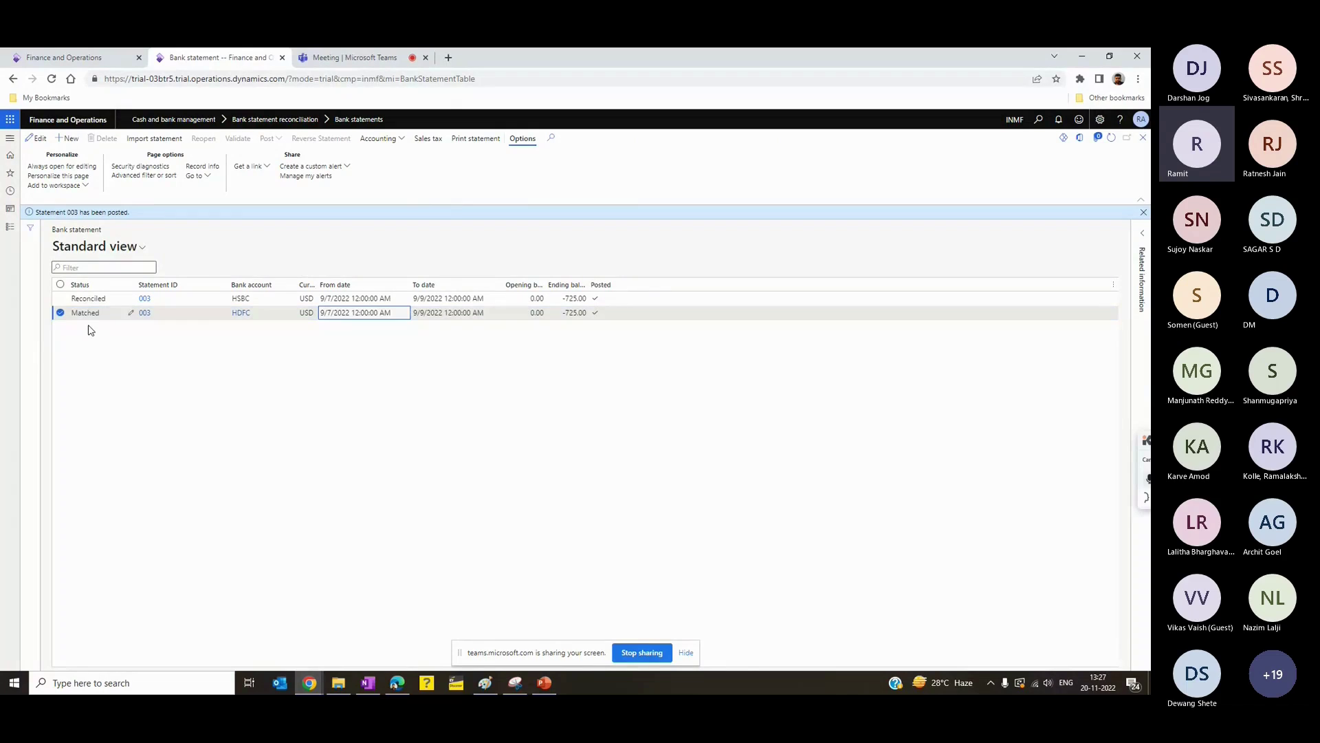
click(240, 313)
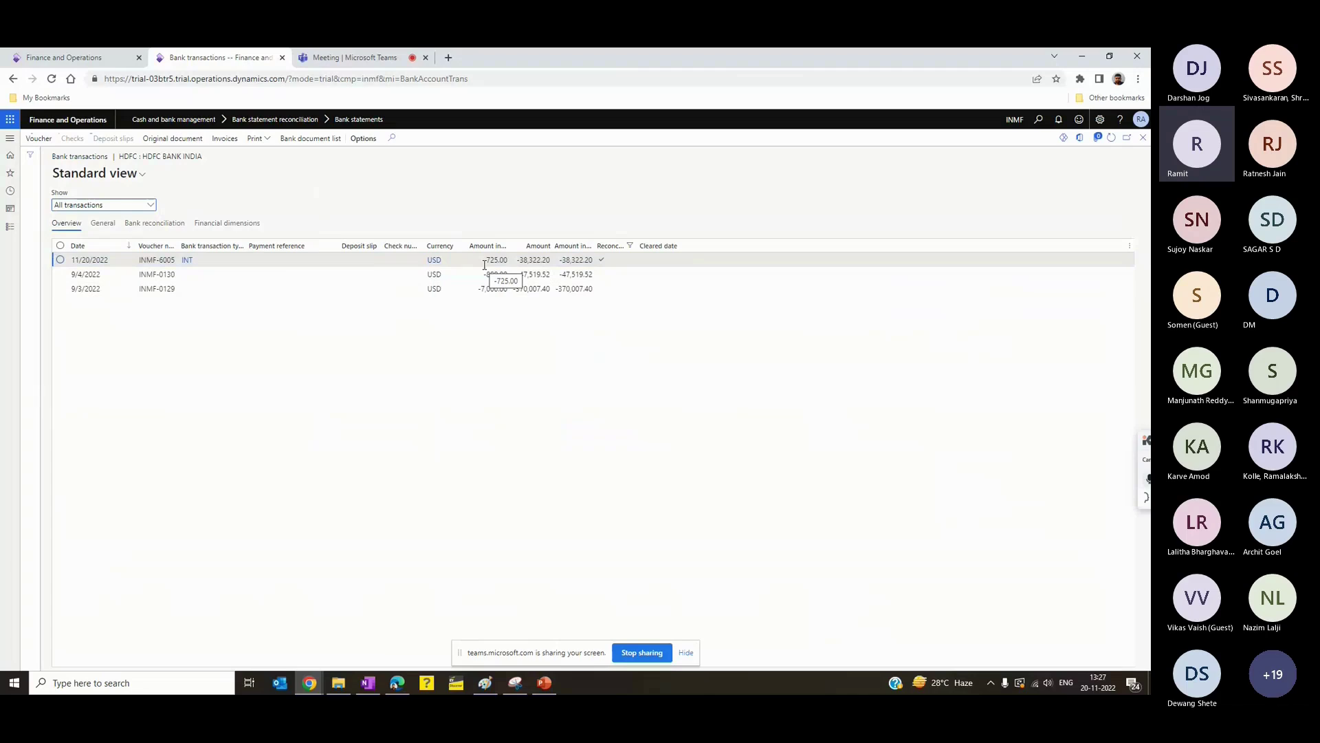
drag(484, 264, 511, 262)
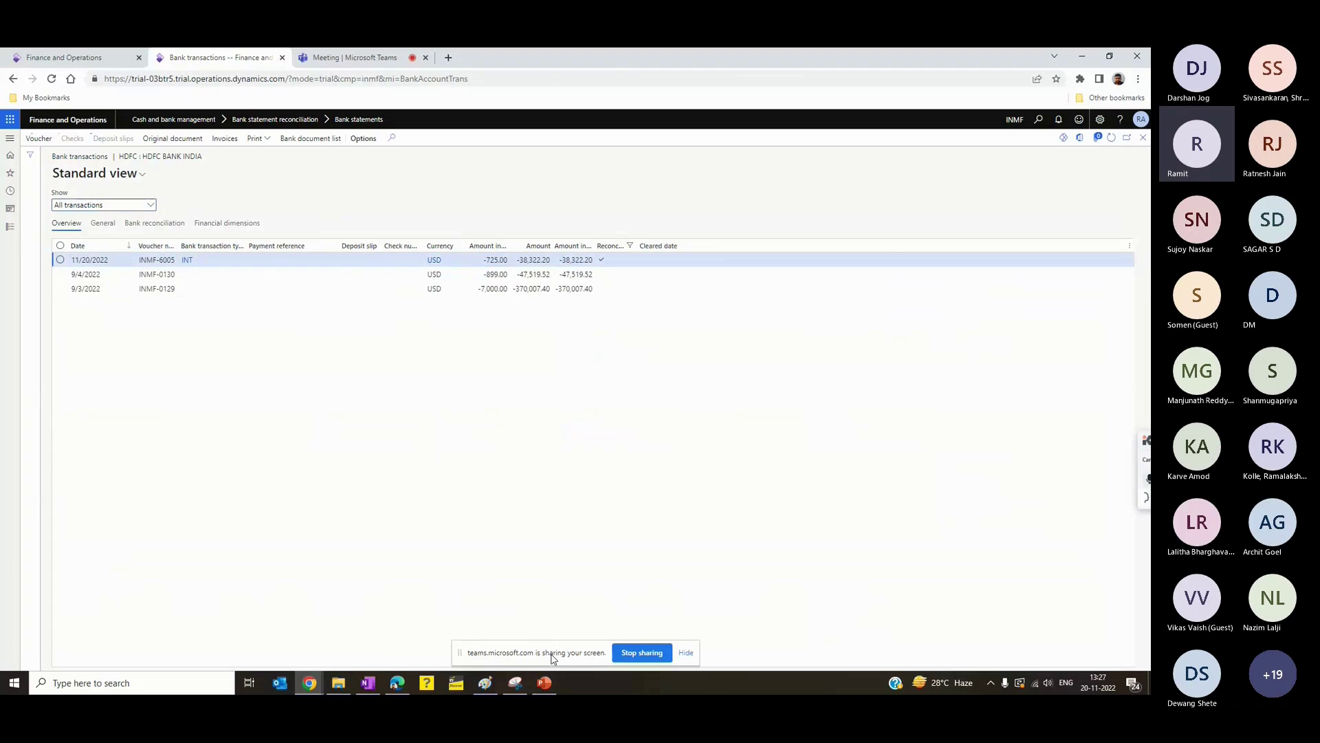
Step: Show the Automated Bank Reconciliation slide in PowerPoint, and open the HDFC interest transaction's voucher back in the browser
click(544, 683)
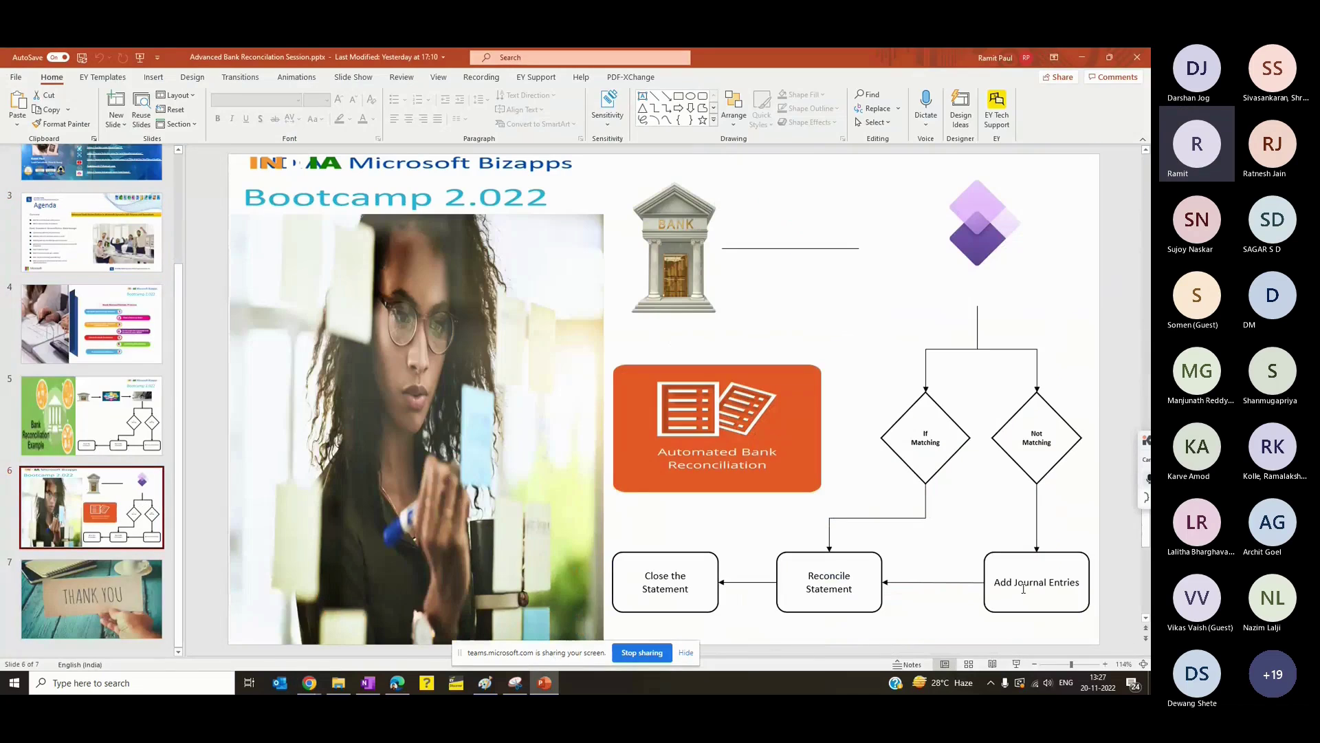
mouse_move(310, 681)
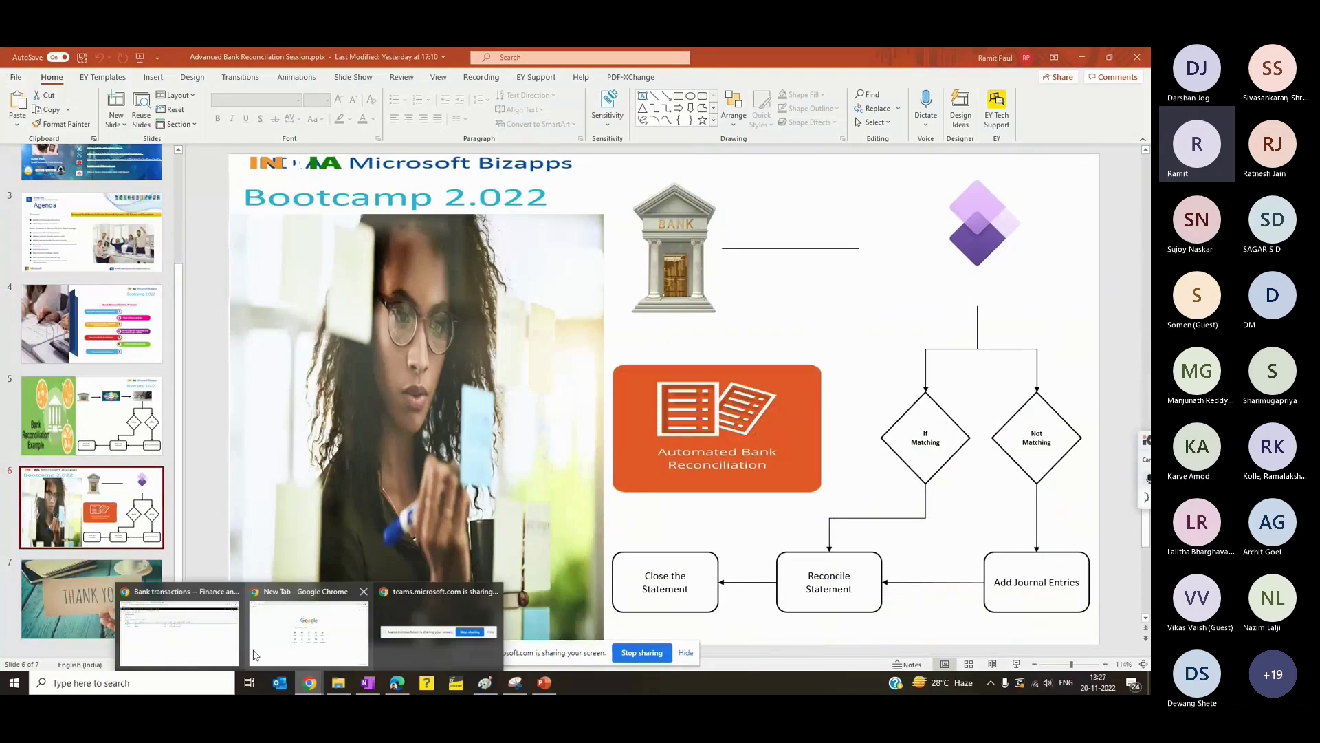
click(181, 632)
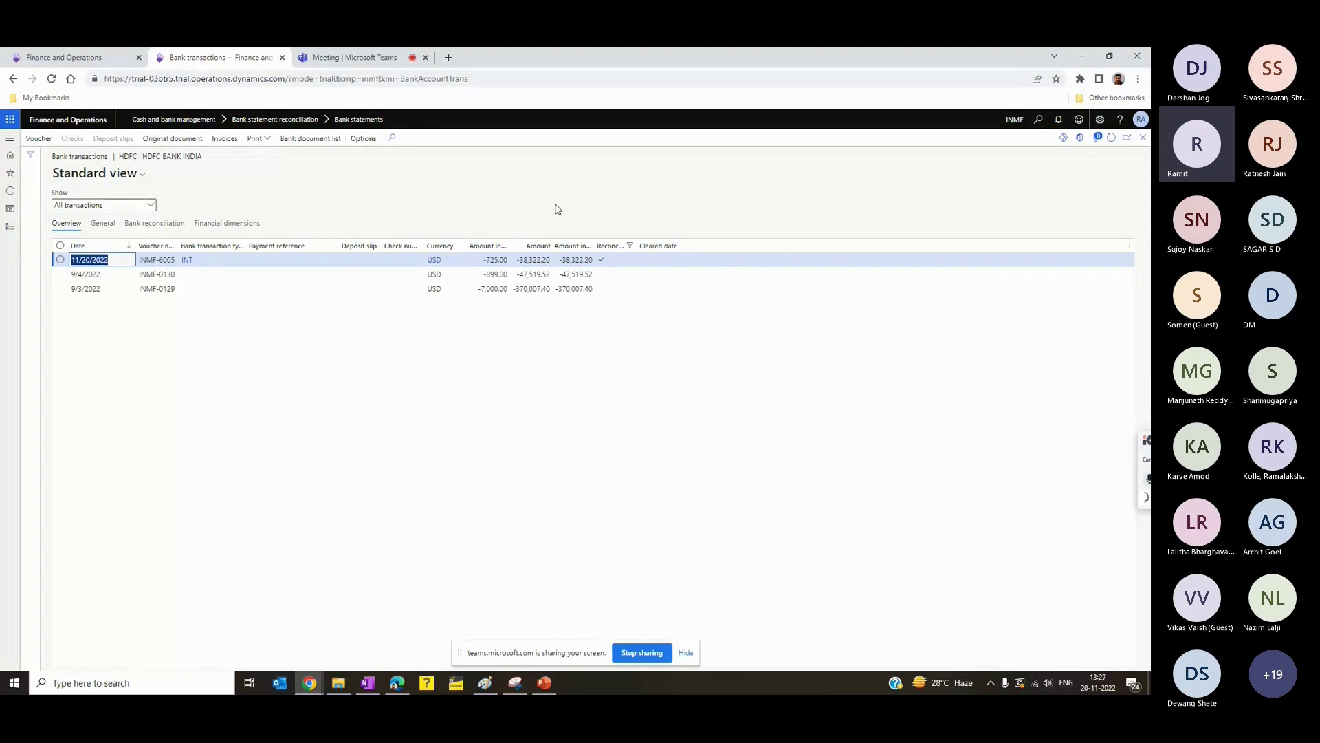
click(491, 218)
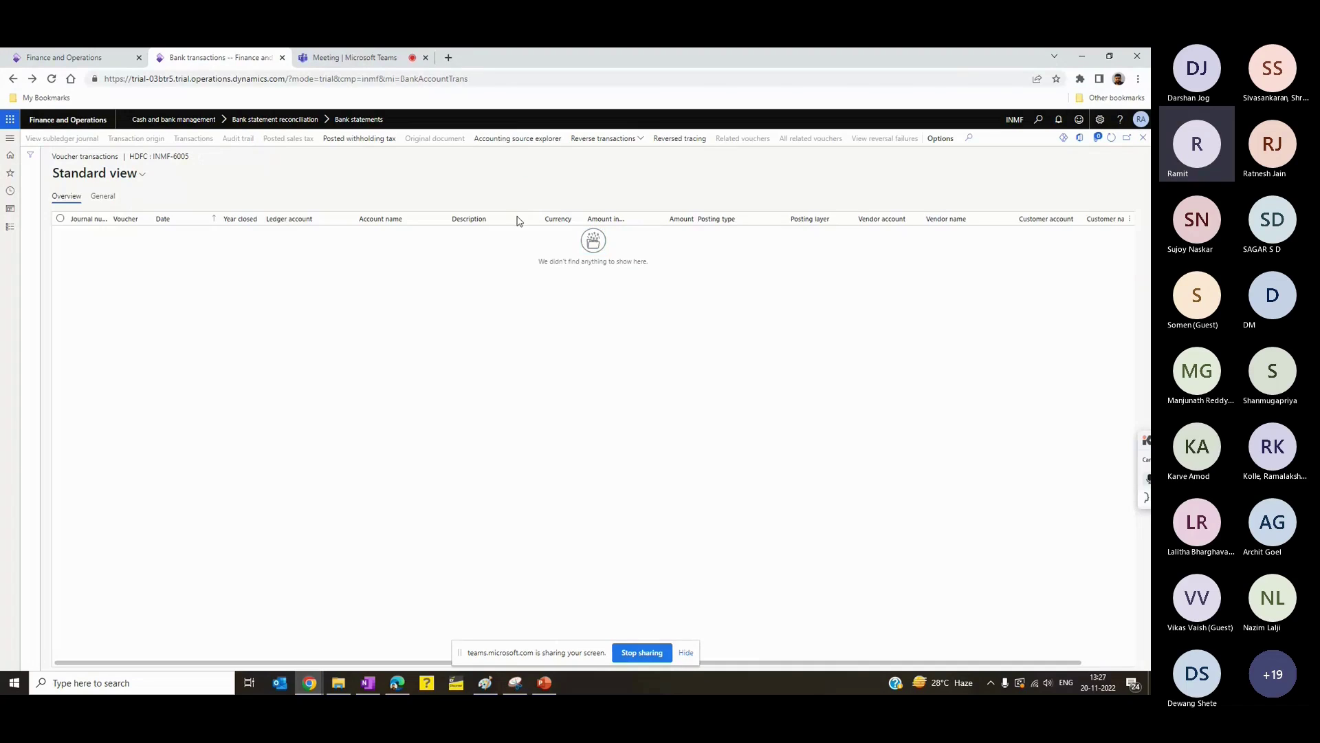
Step: Transfer the pending bank statement 003 entry from the general ledger's subledger journal entries not yet transferred
click(3, 234)
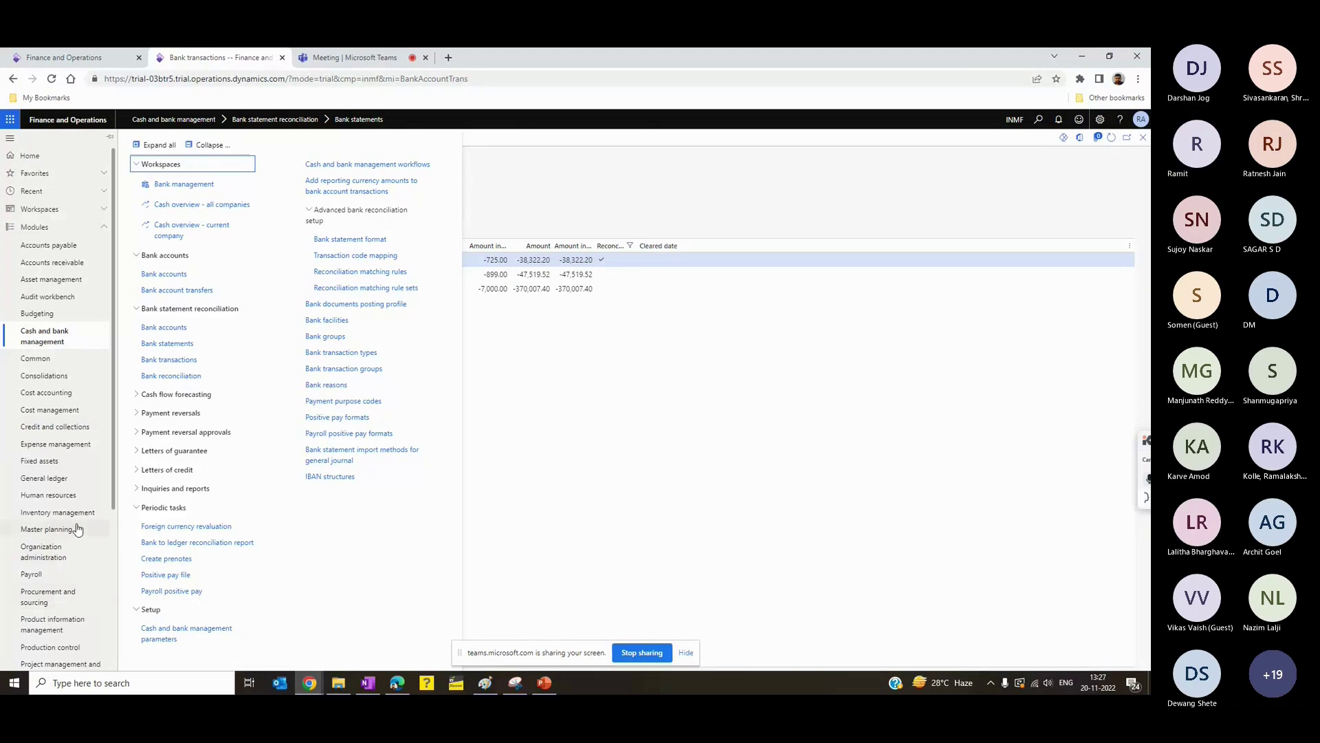
click(88, 482)
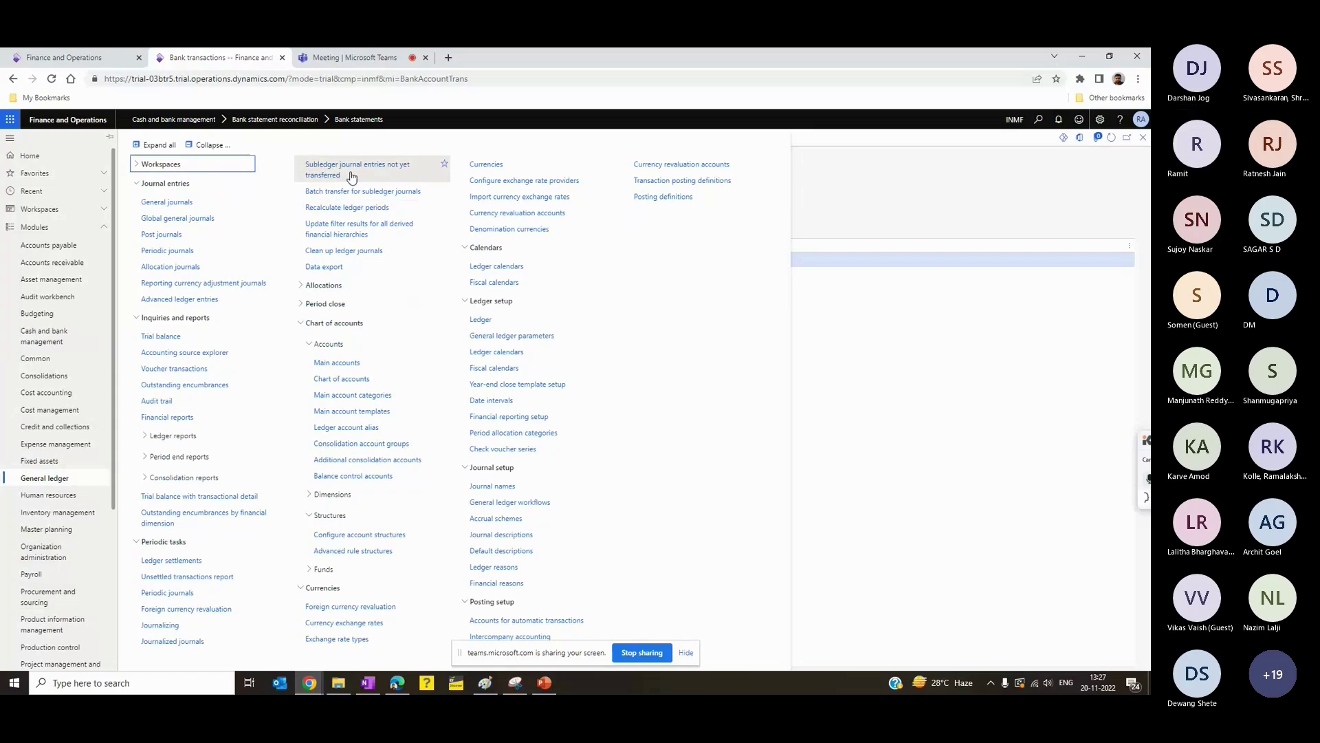
key(alt+Left)
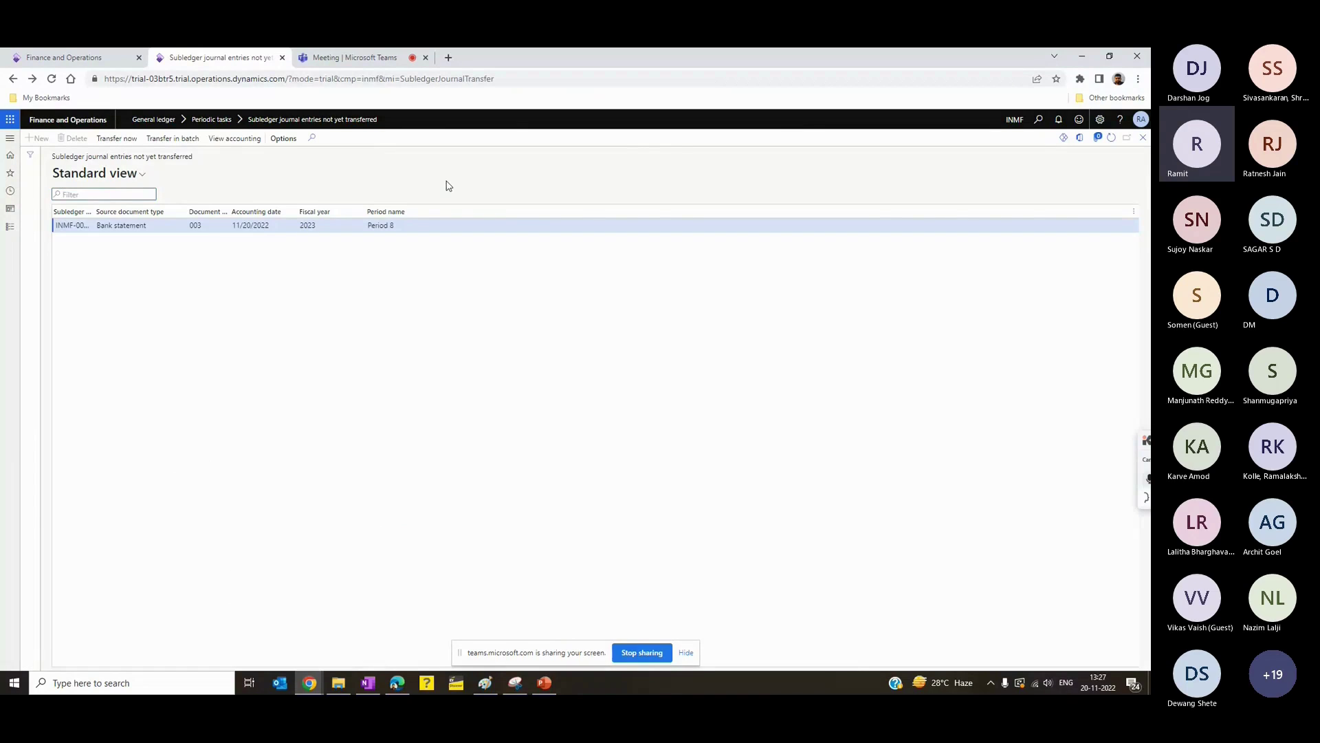
Step: Return to the HDFC bank account's transactions and open the voucher of the 11/20/2022 INT transaction
click(9, 229)
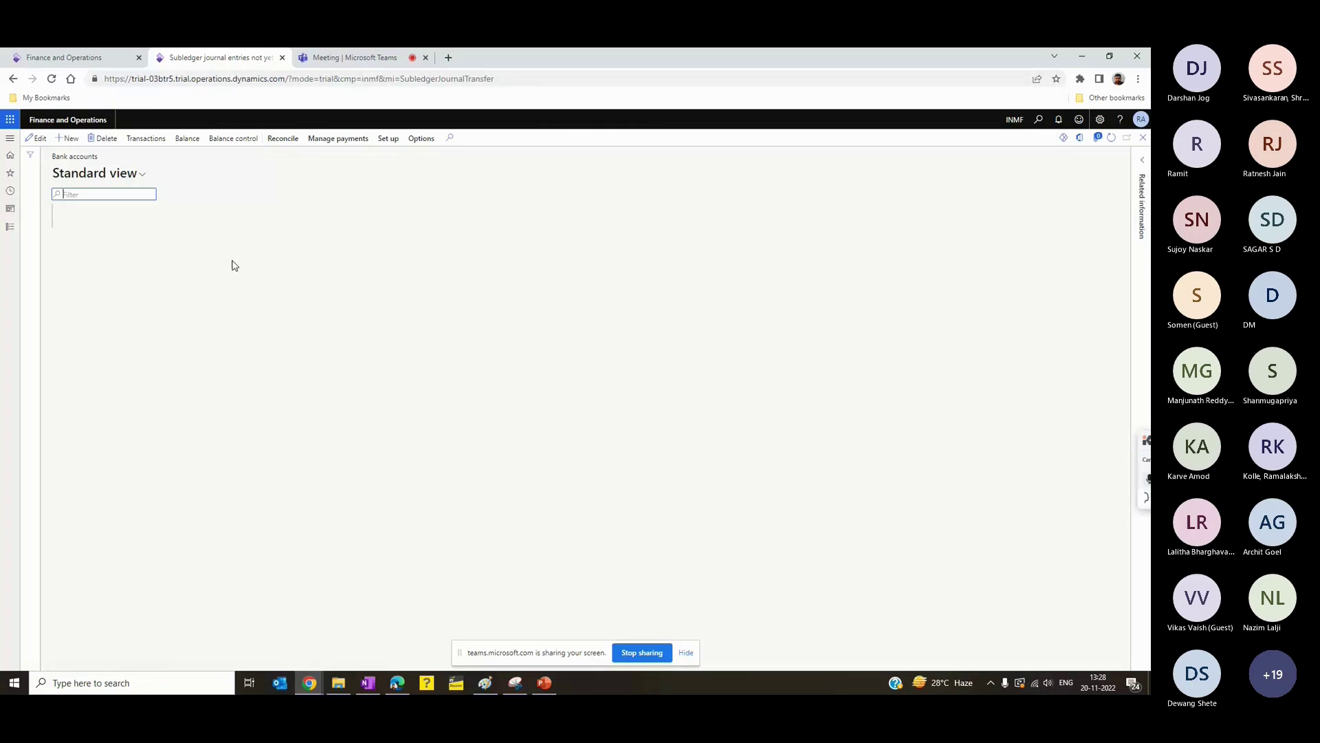
click(141, 165)
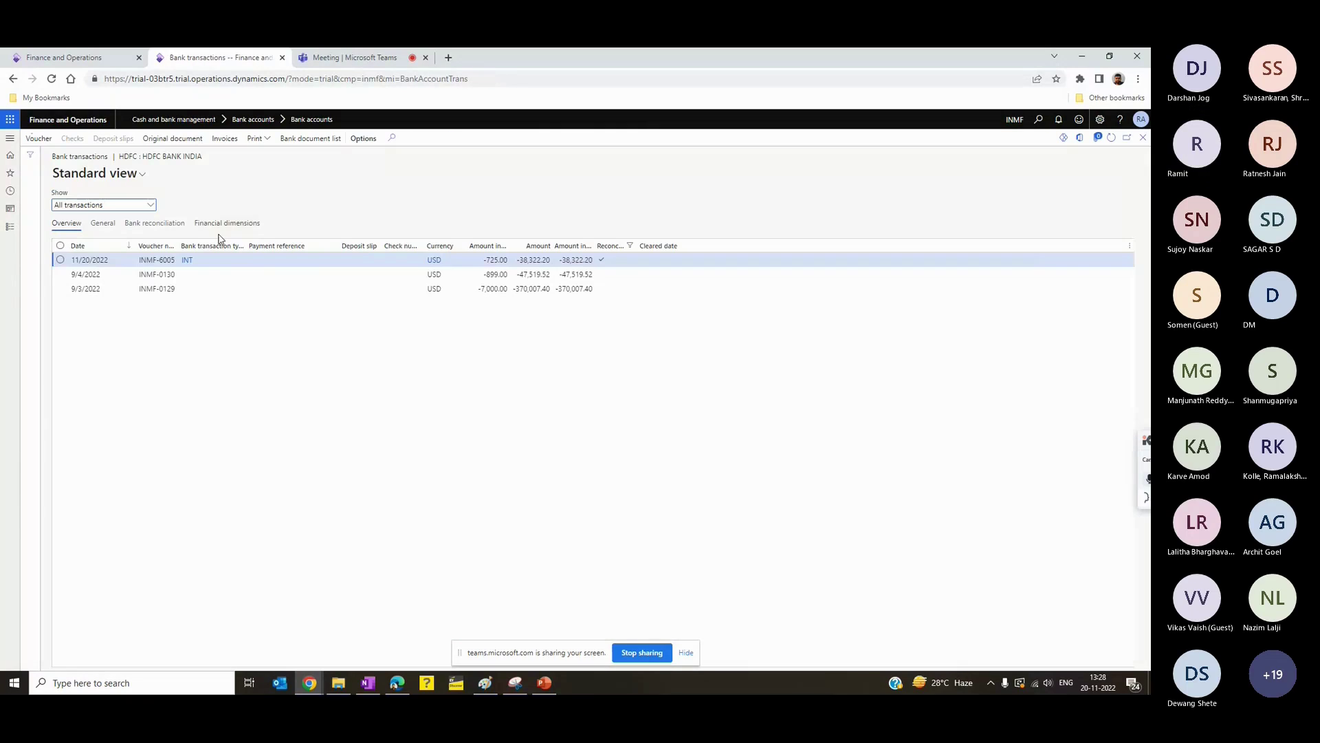
click(37, 139)
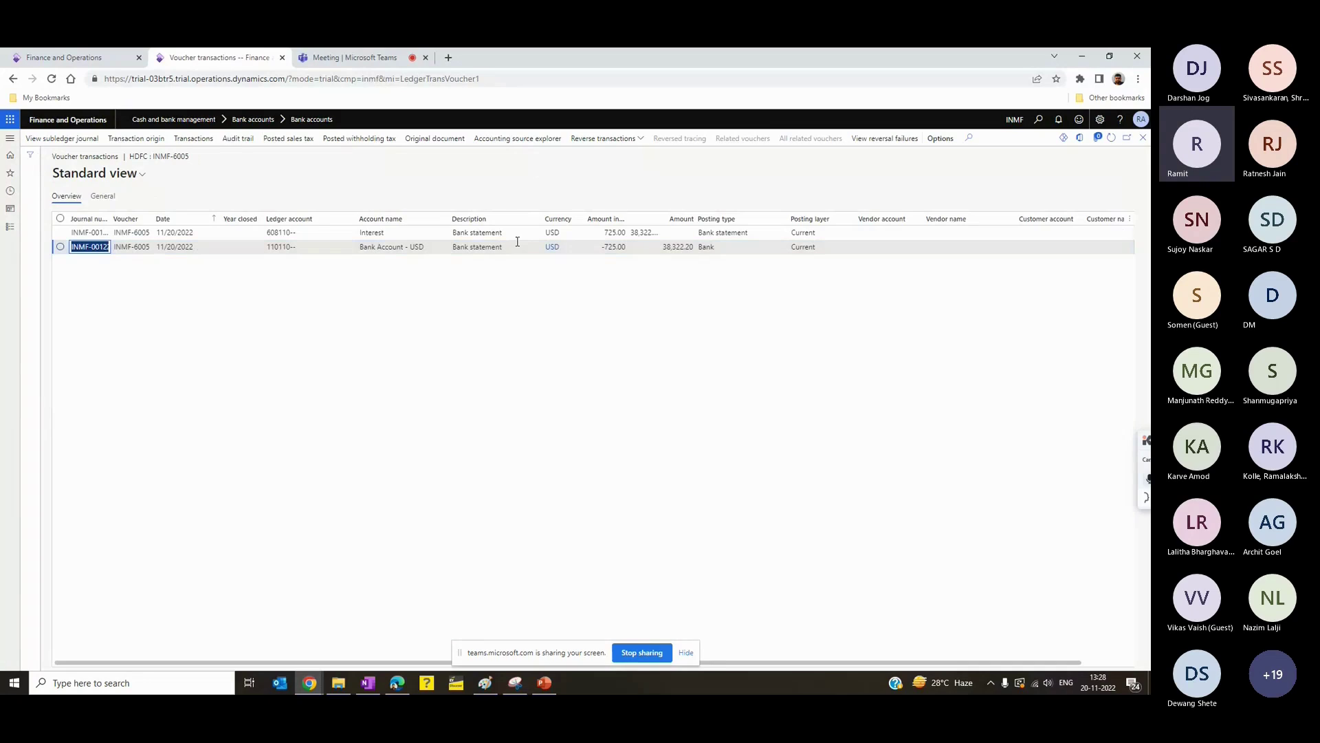
Step: Examine the description, posting type, account name and ledger account of the interest line in the voucher transactions
click(506, 234)
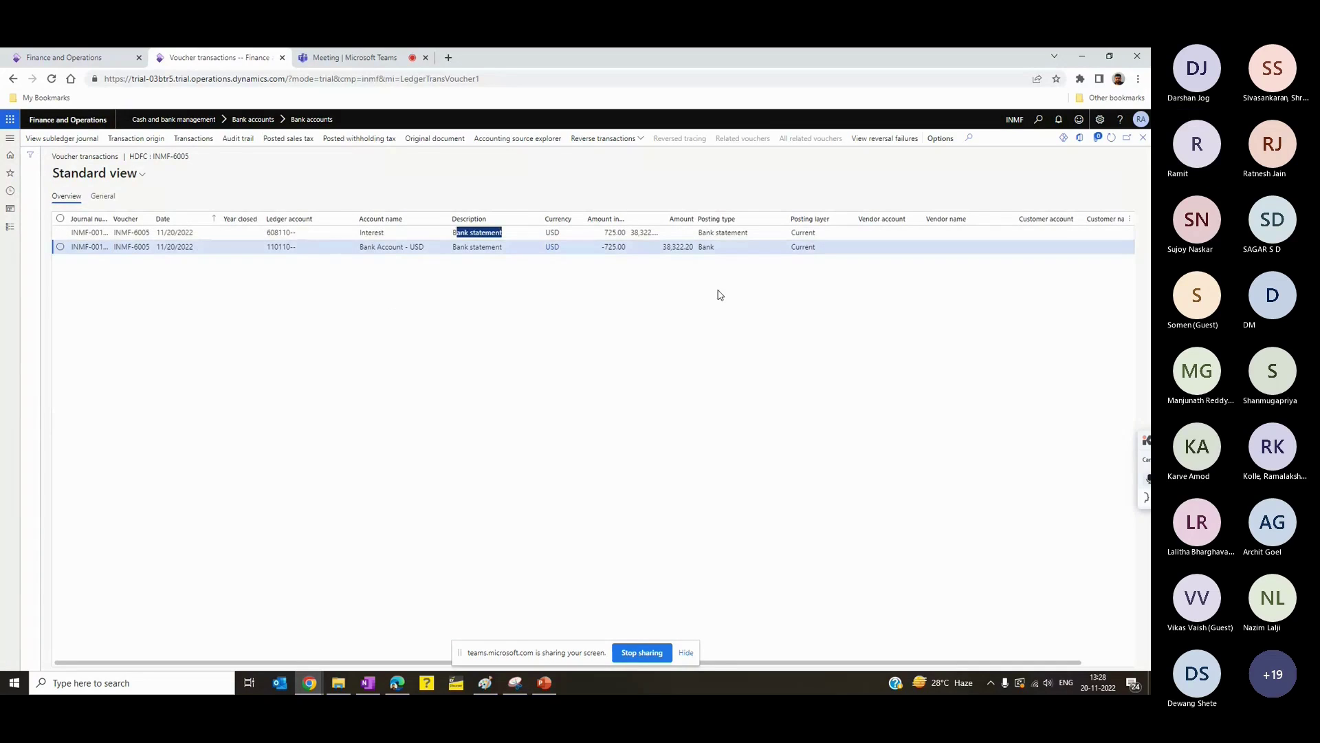
click(749, 238)
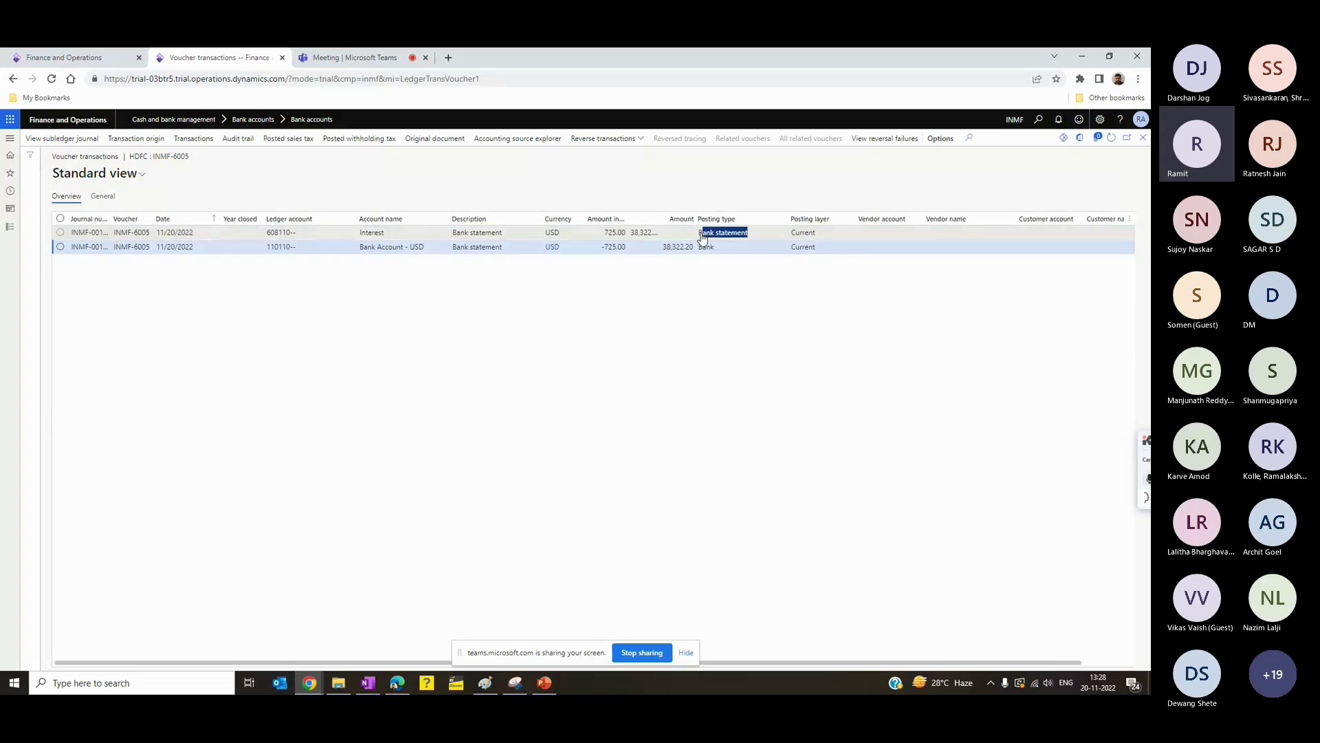
click(457, 325)
click(407, 240)
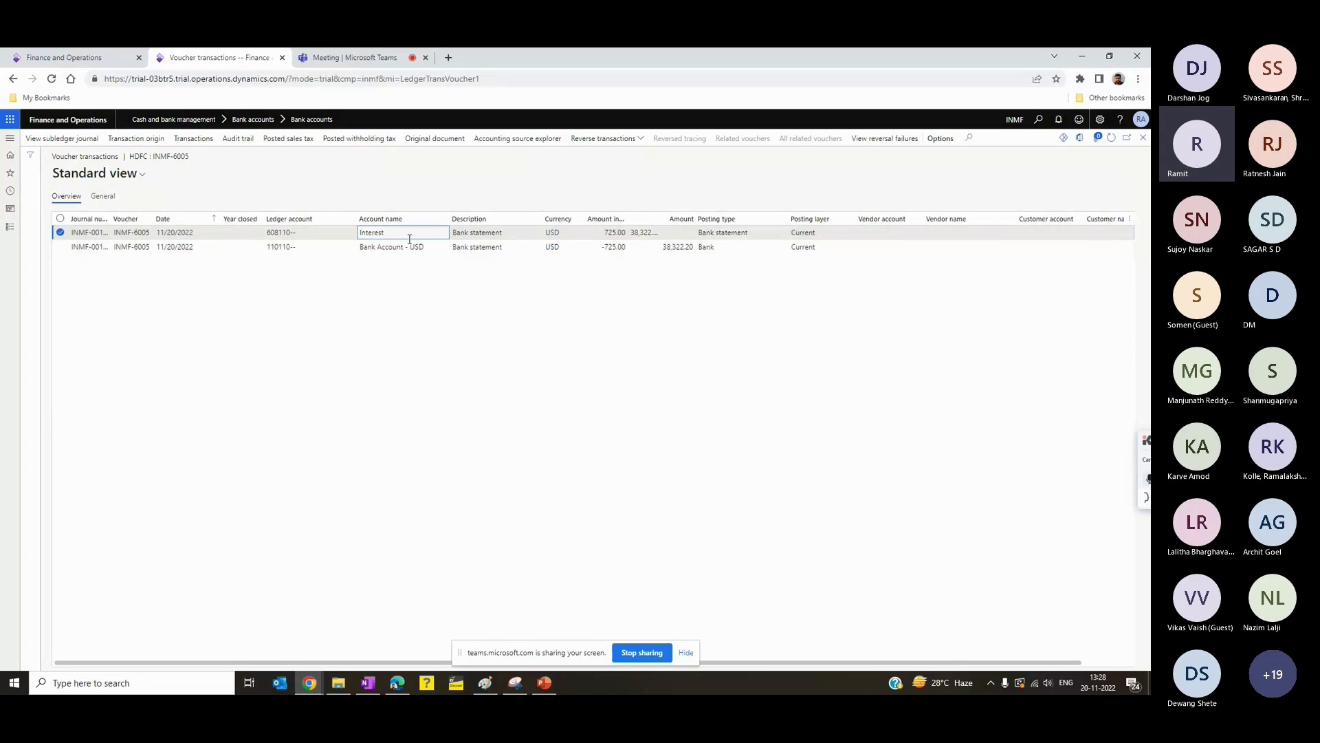
click(400, 233)
click(311, 234)
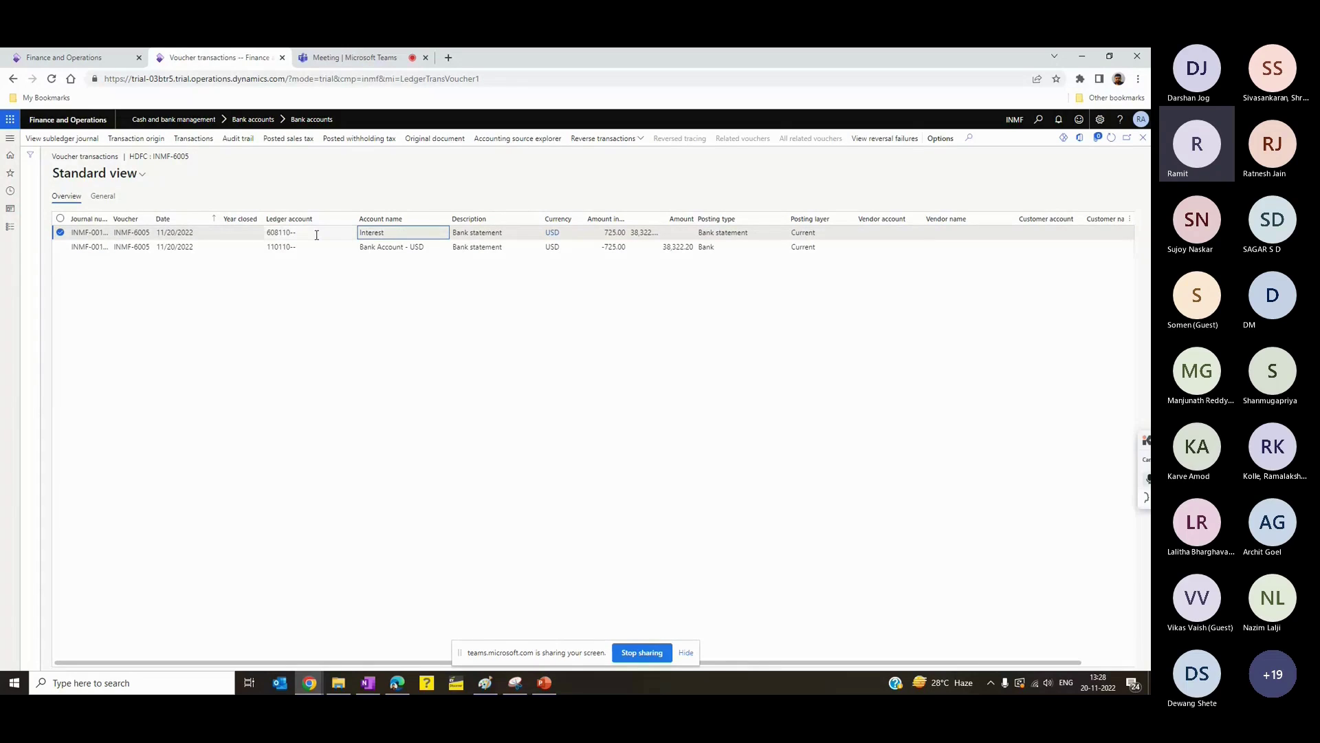
Step: Open the bank transaction types setup and check the main account assigned to the INT interest type
click(6, 232)
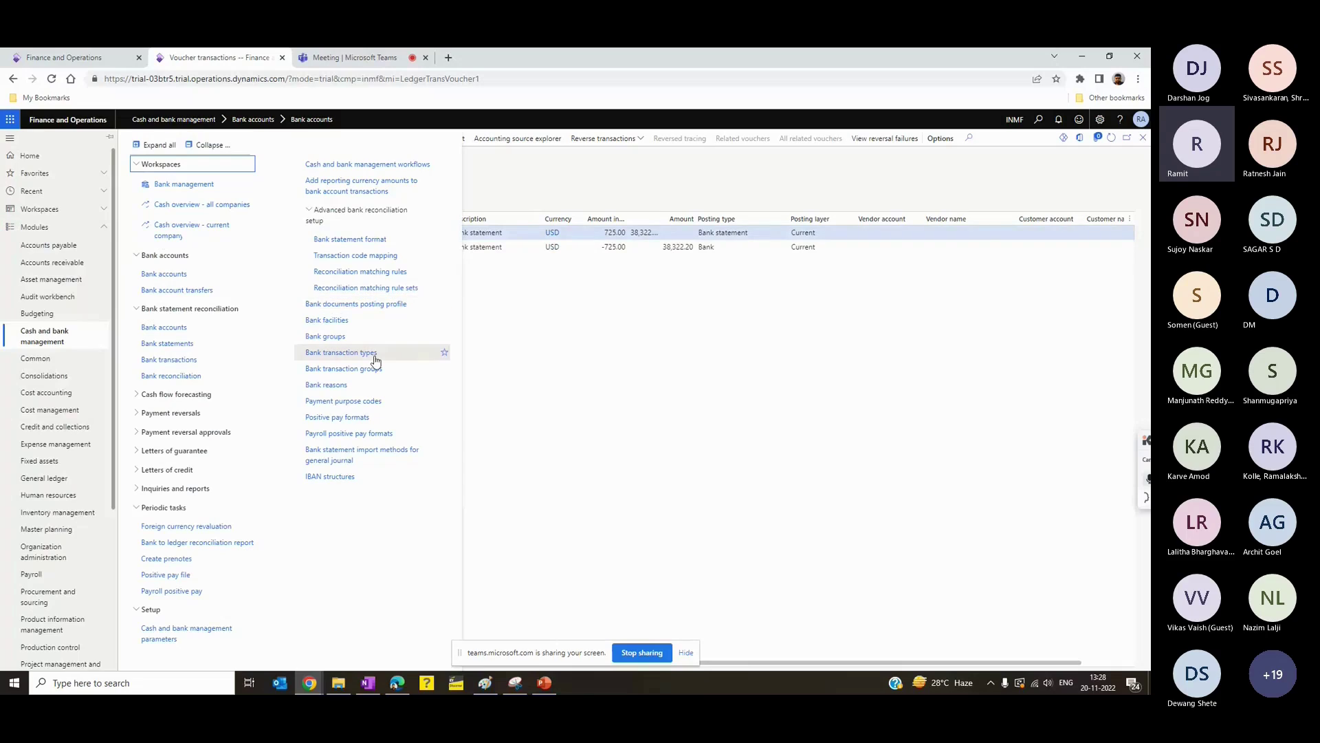
key(alt+Left)
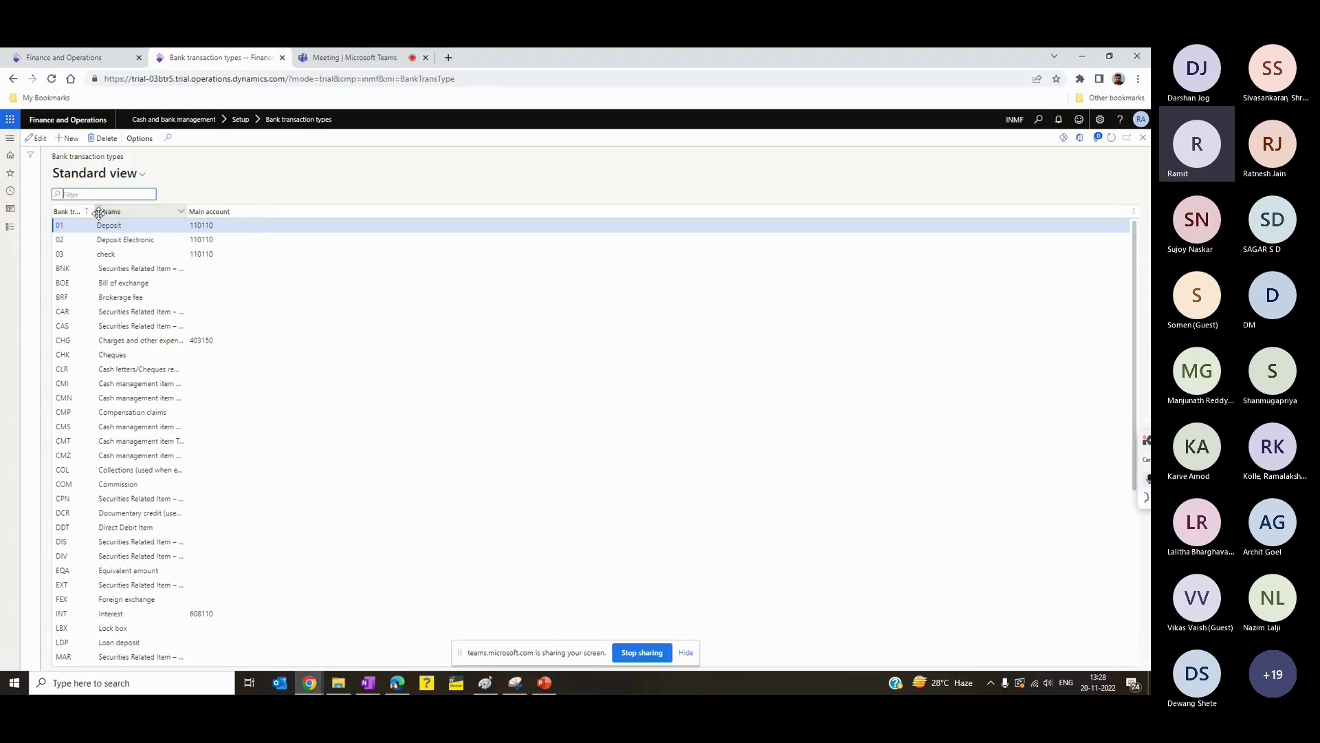
click(229, 613)
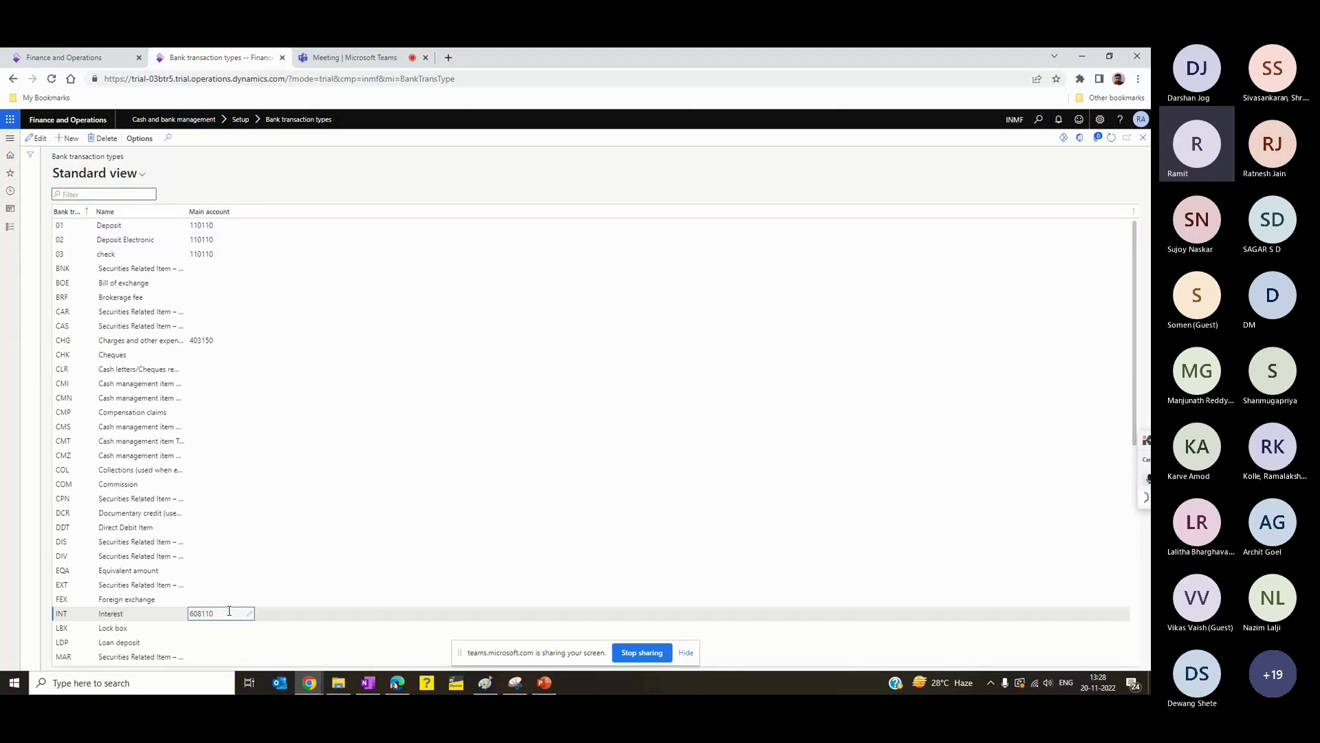
mouse_move(229, 610)
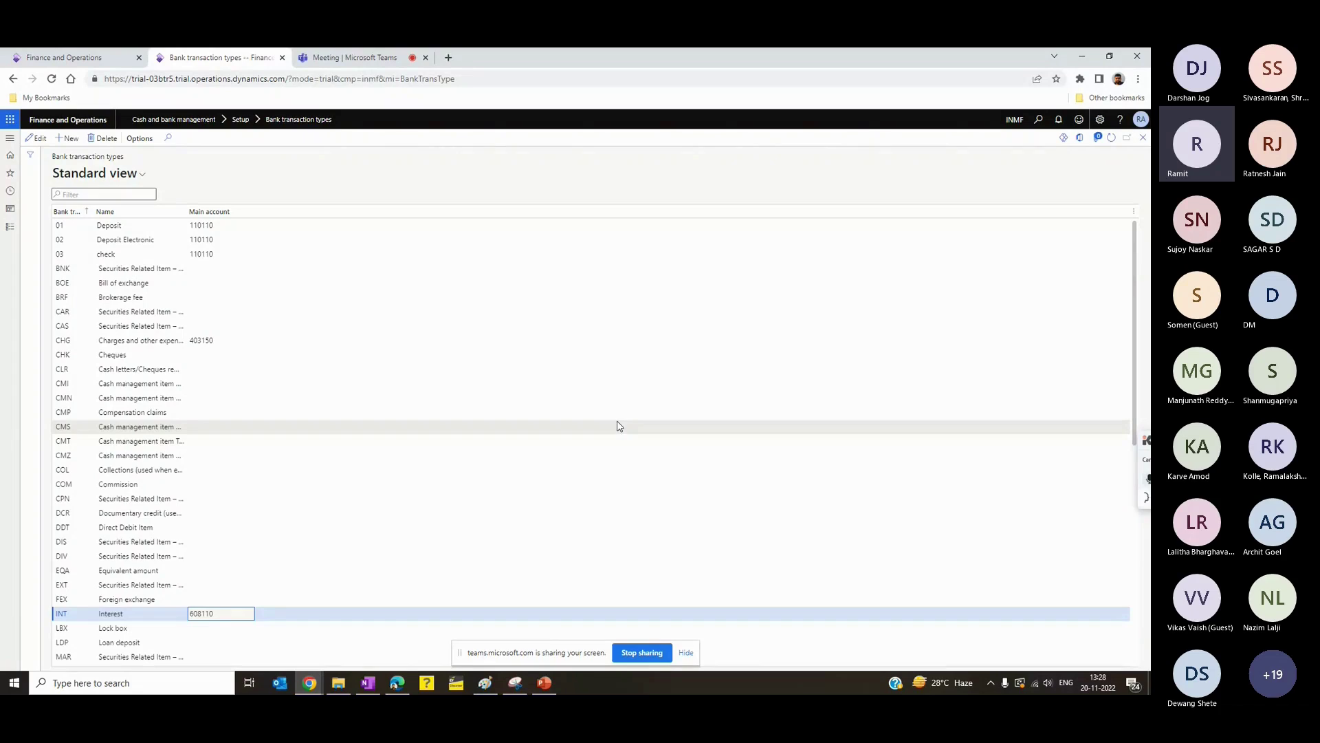
click(207, 613)
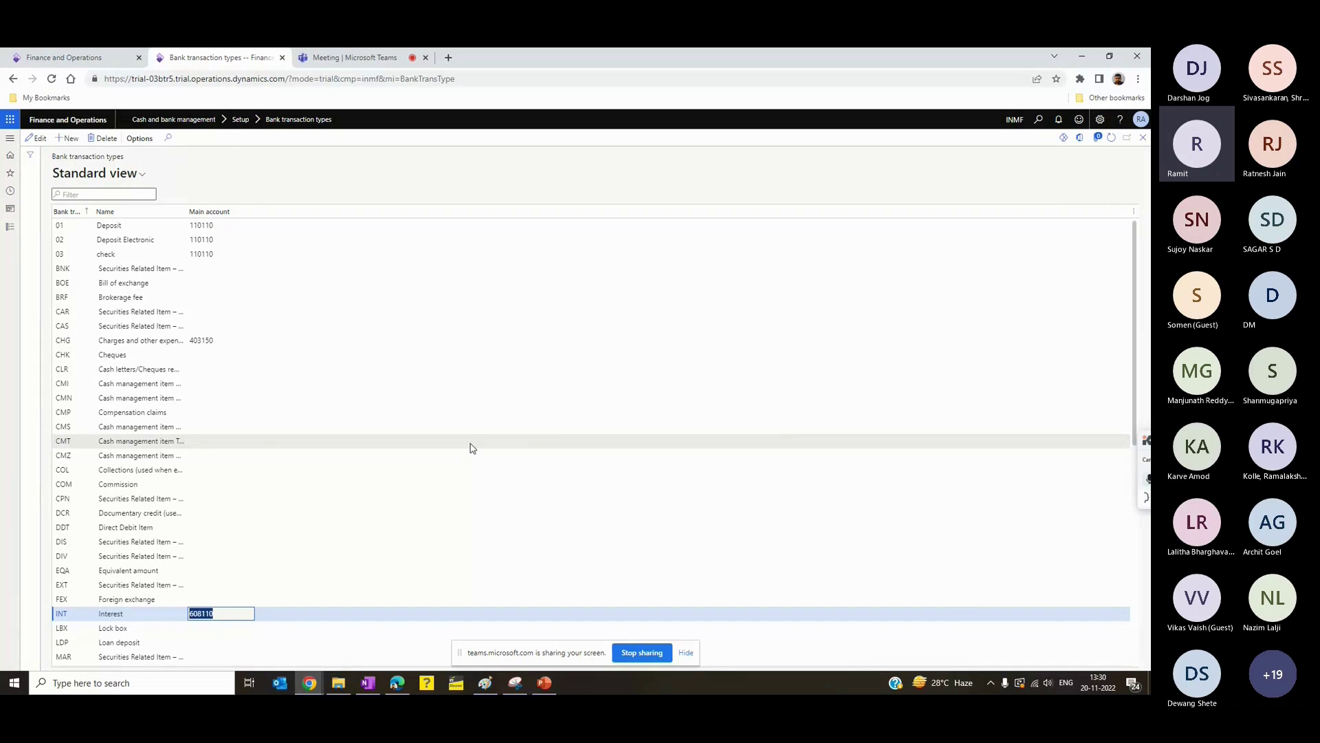
Step: Open the cash and bank management workflows, view the workflow types available for a new workflow, and close the selection without creating one
click(5, 225)
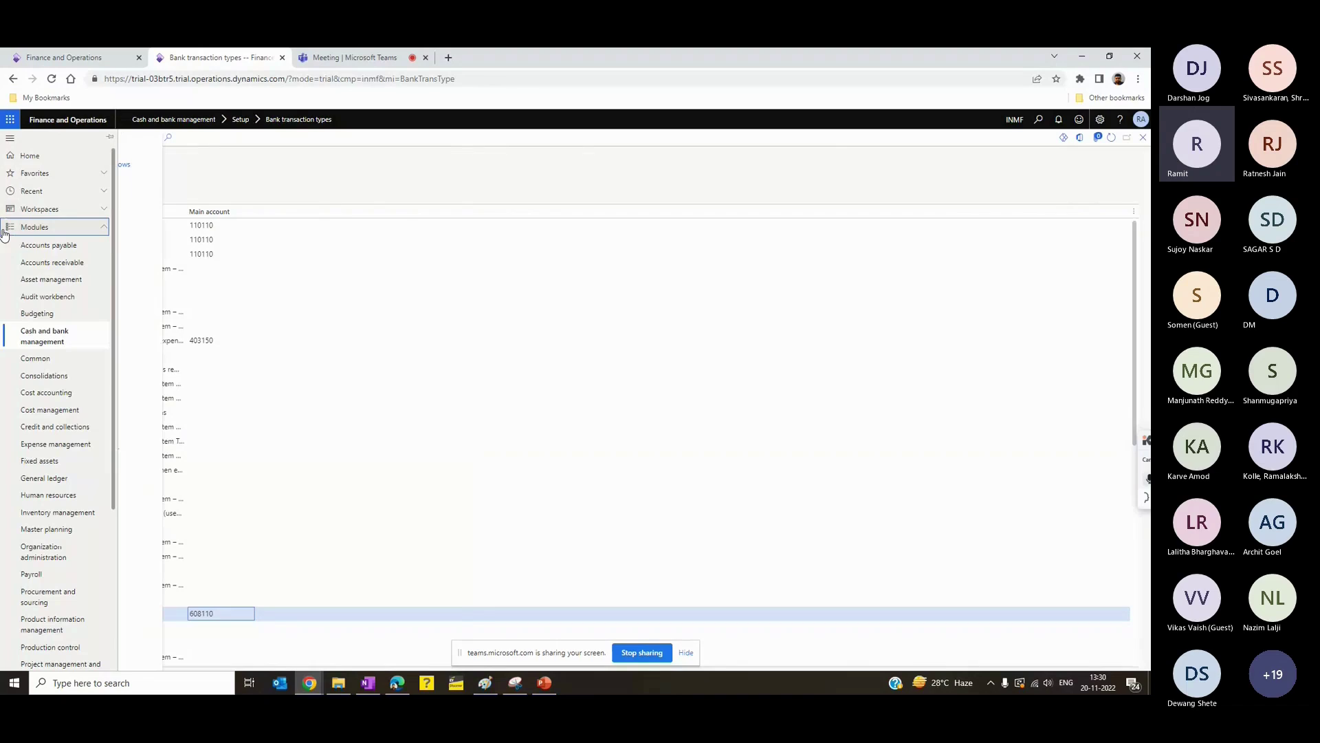
click(45, 336)
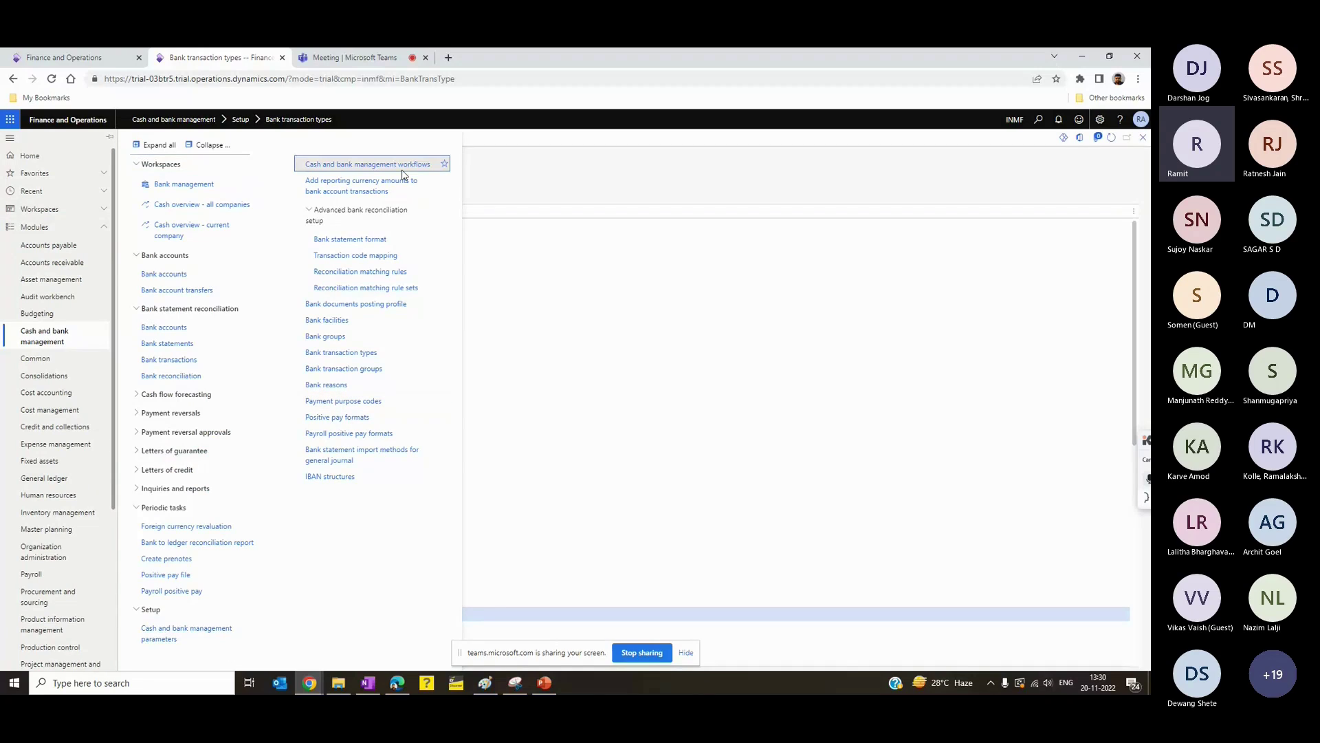
key(Escape)
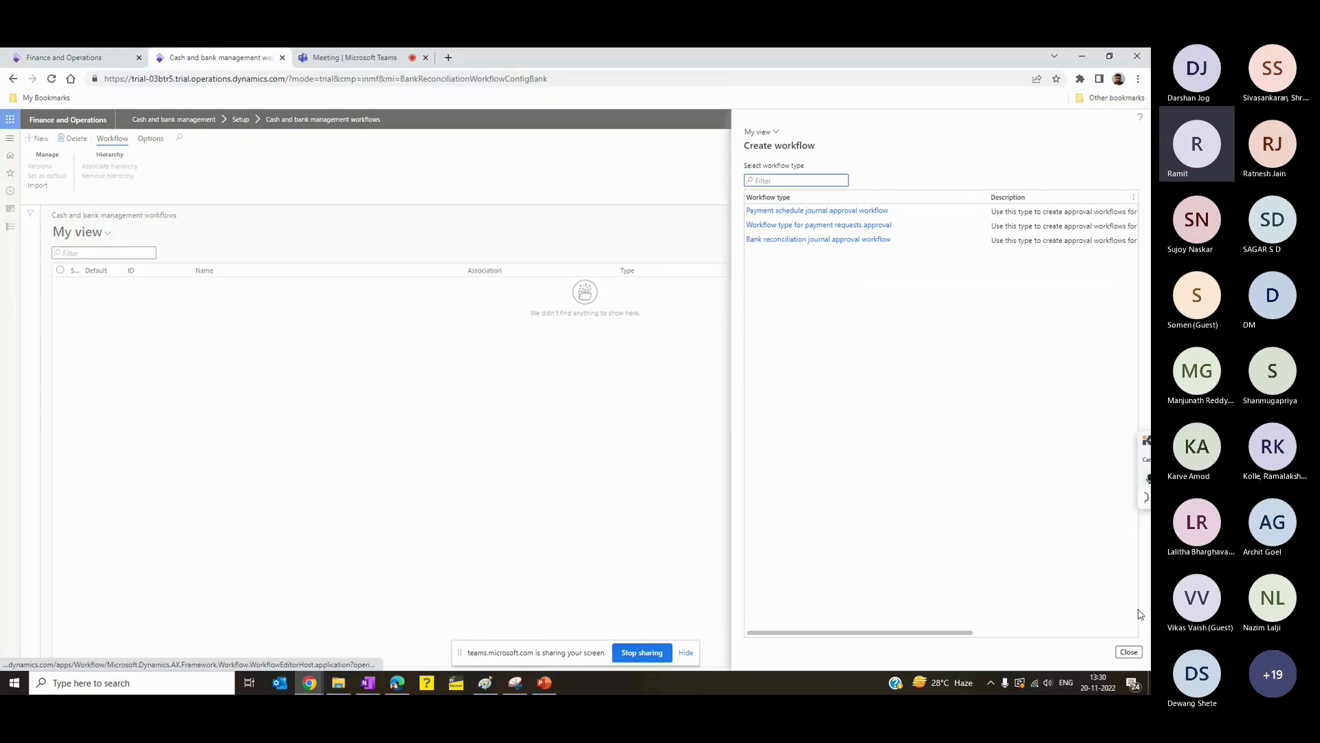
click(236, 402)
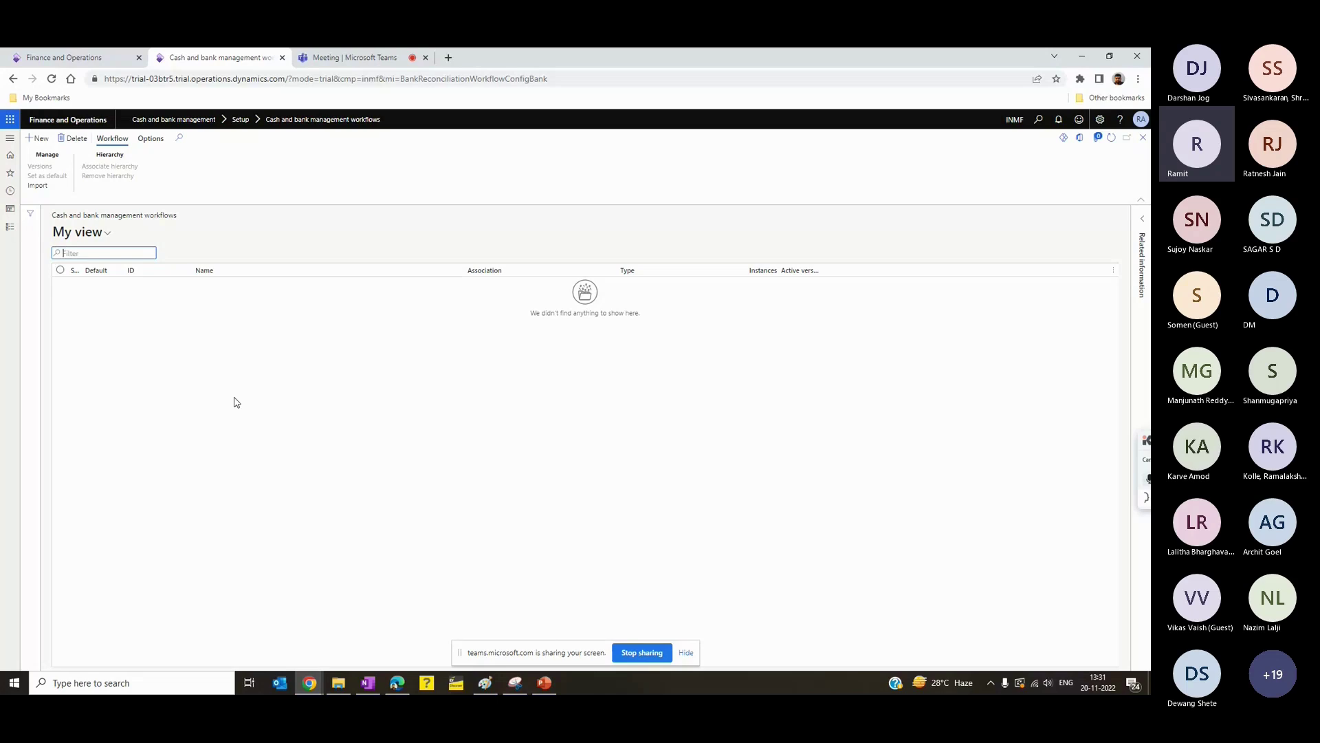
Step: Open the Feature management workspace from System administration and filter all features to the Cash and bank management module
click(8, 227)
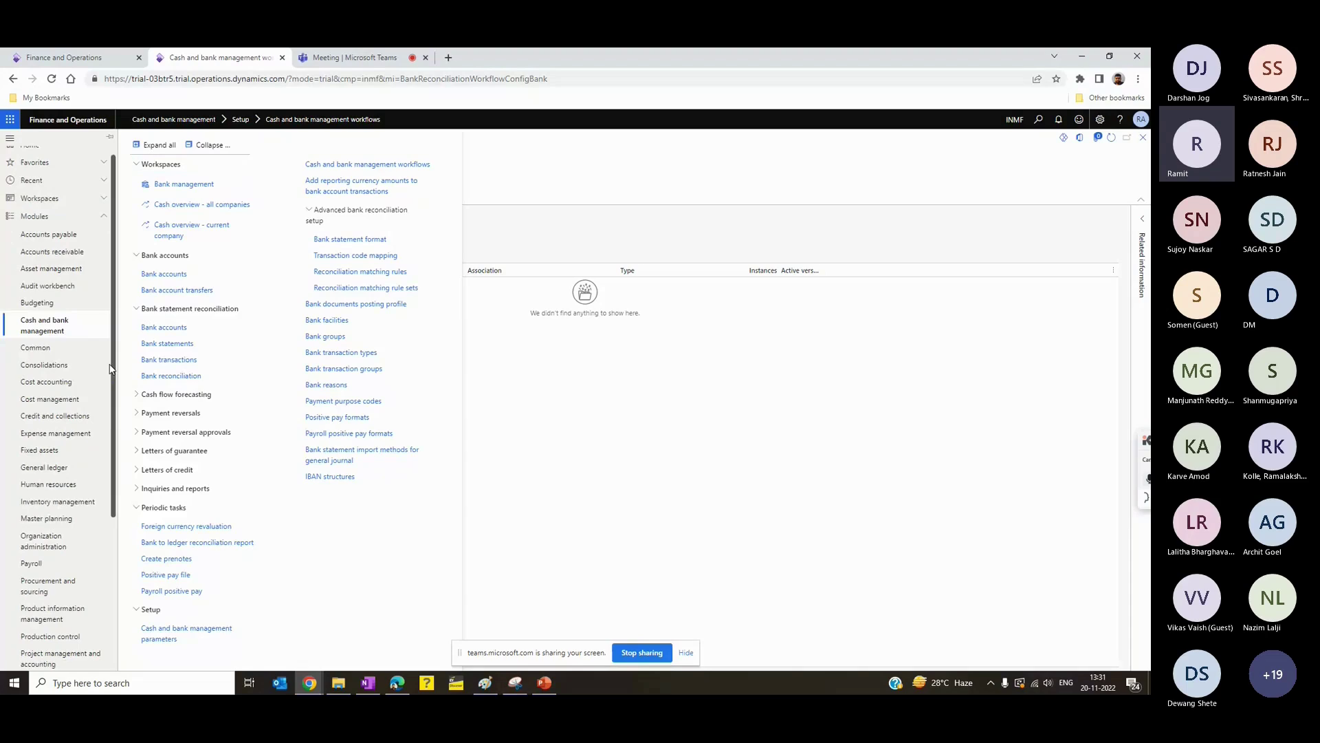
scroll(92, 571, down, 3)
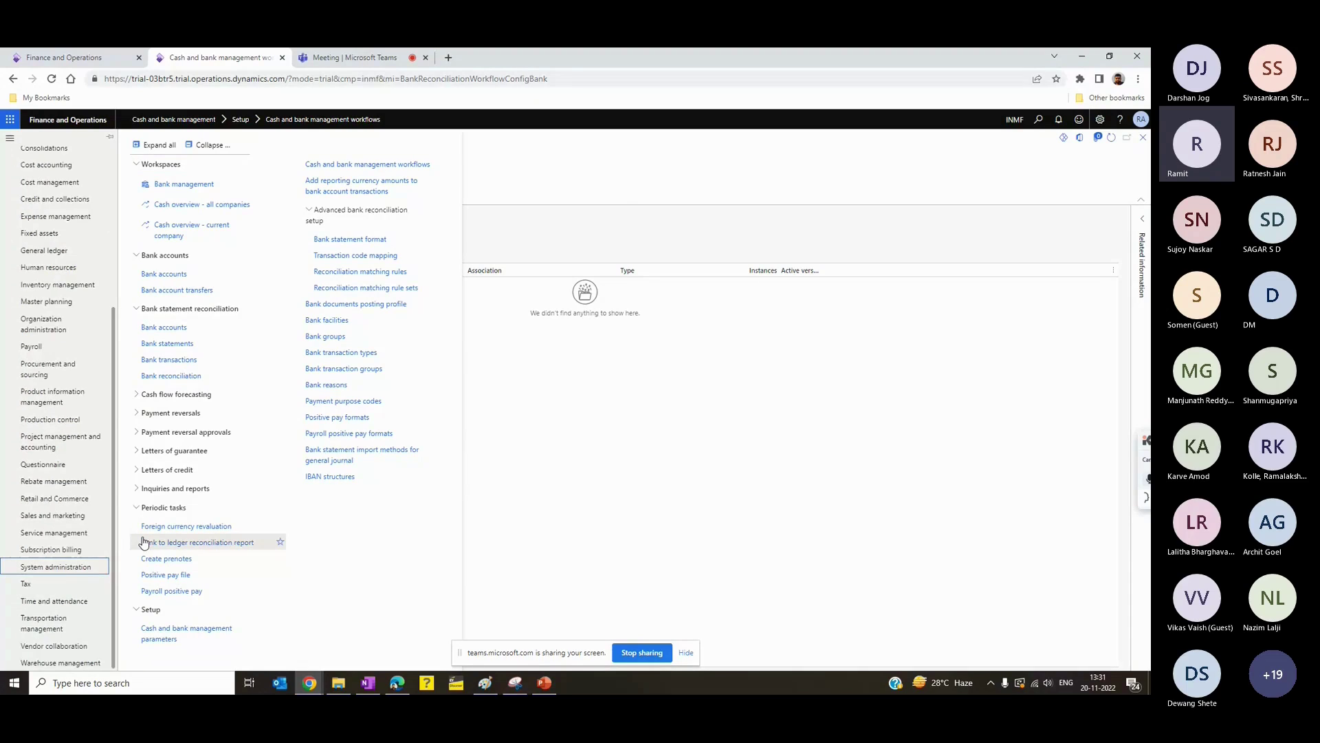
click(347, 266)
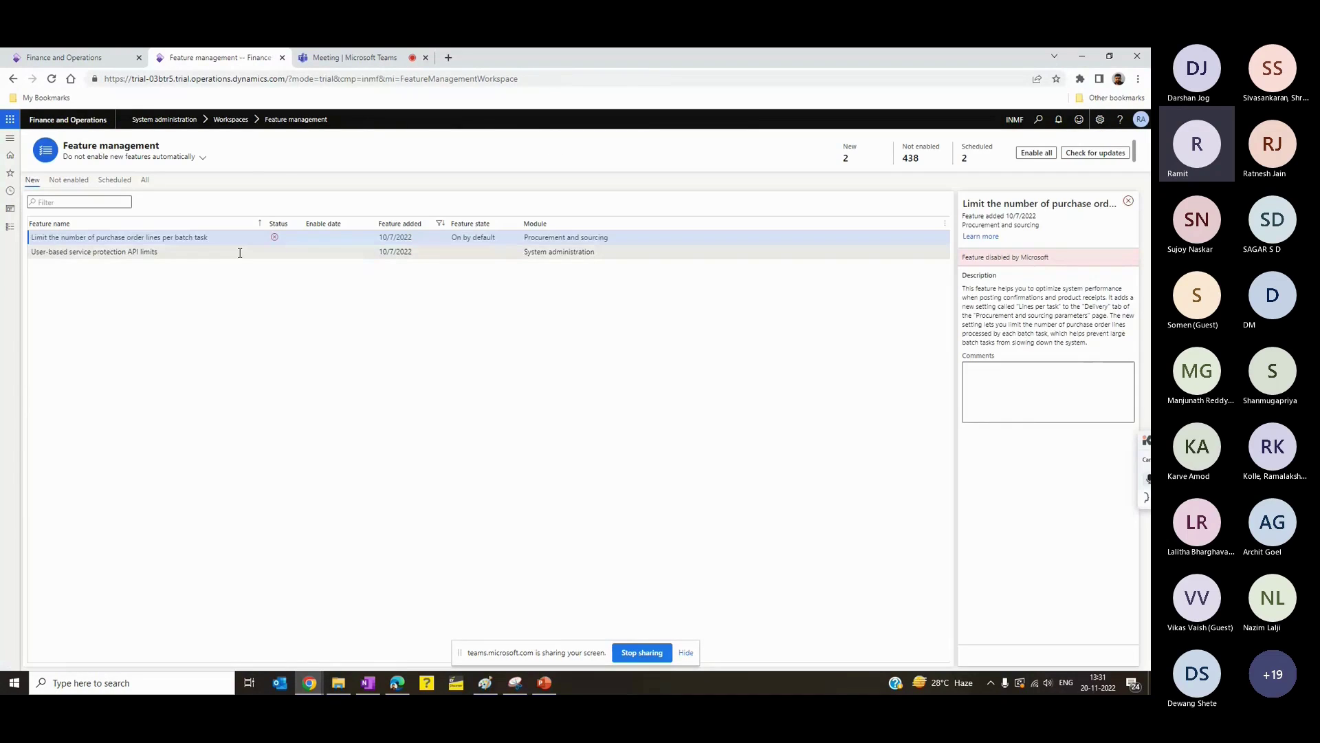
click(143, 180)
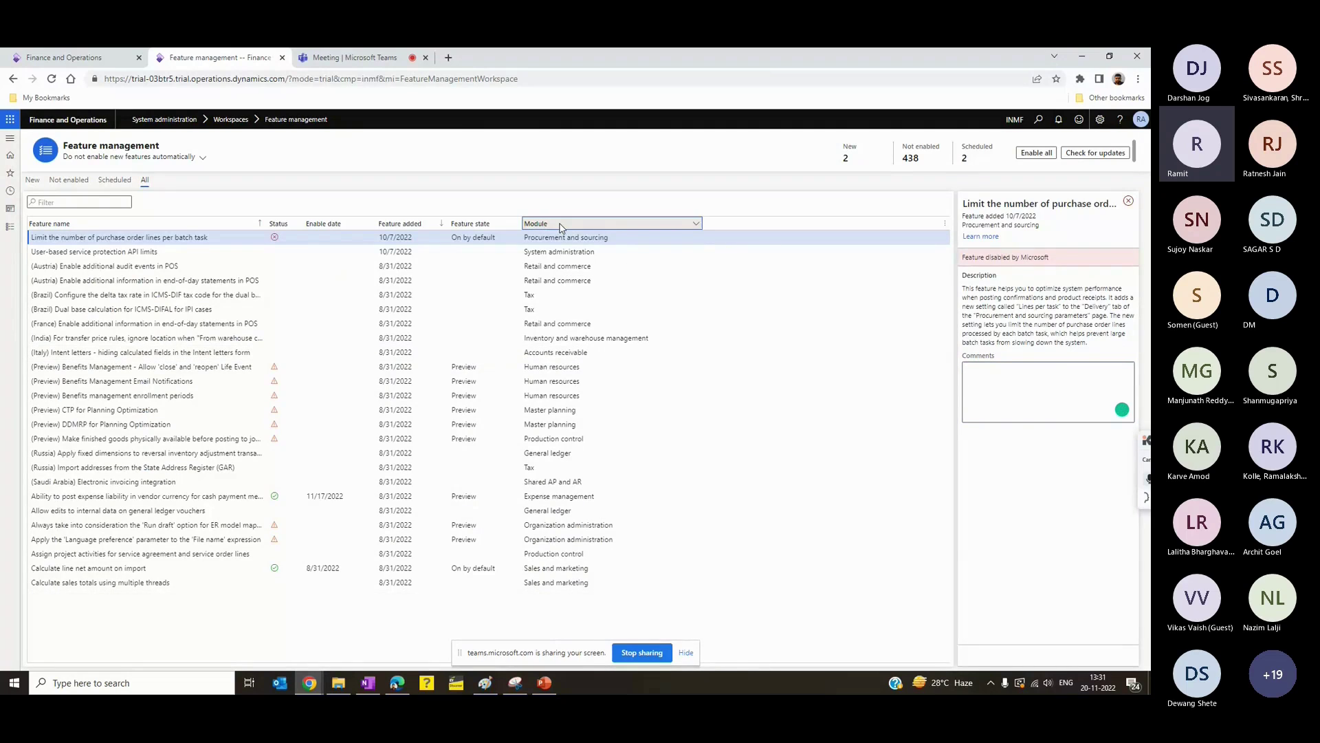
click(562, 226)
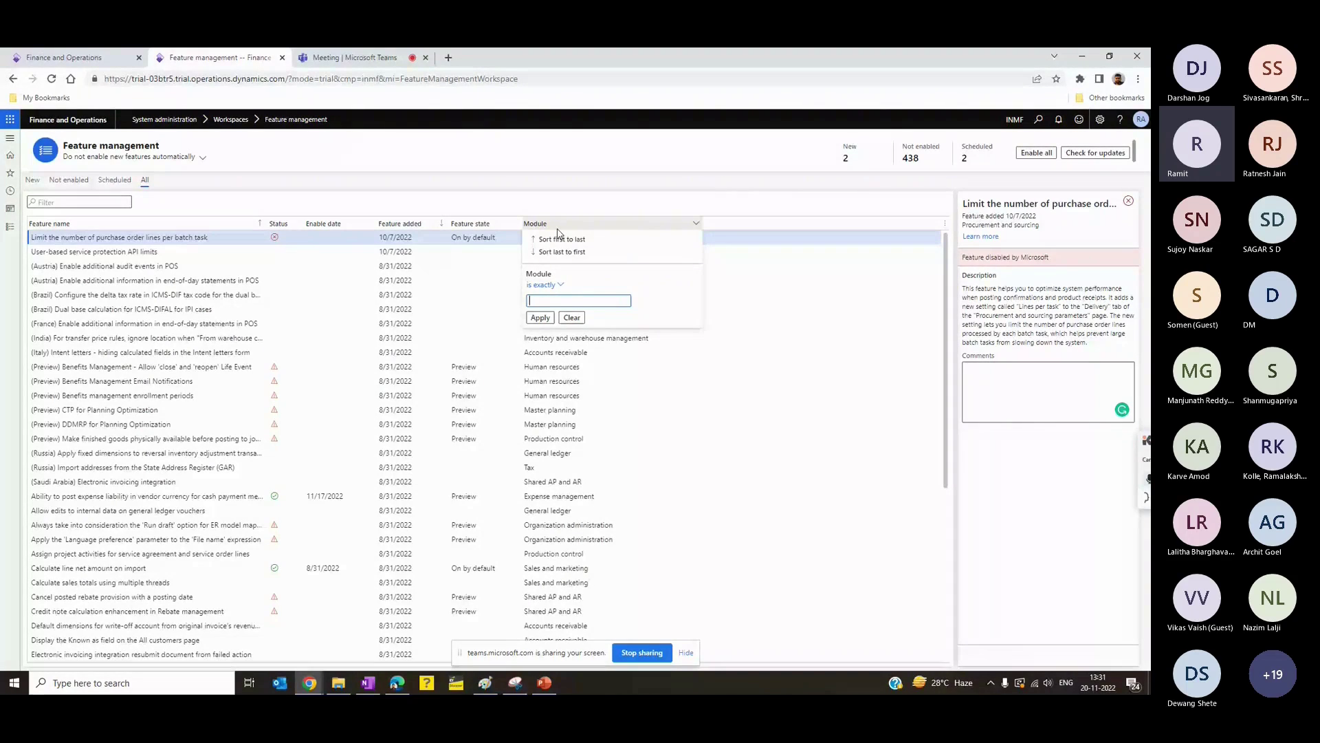
text(cash)
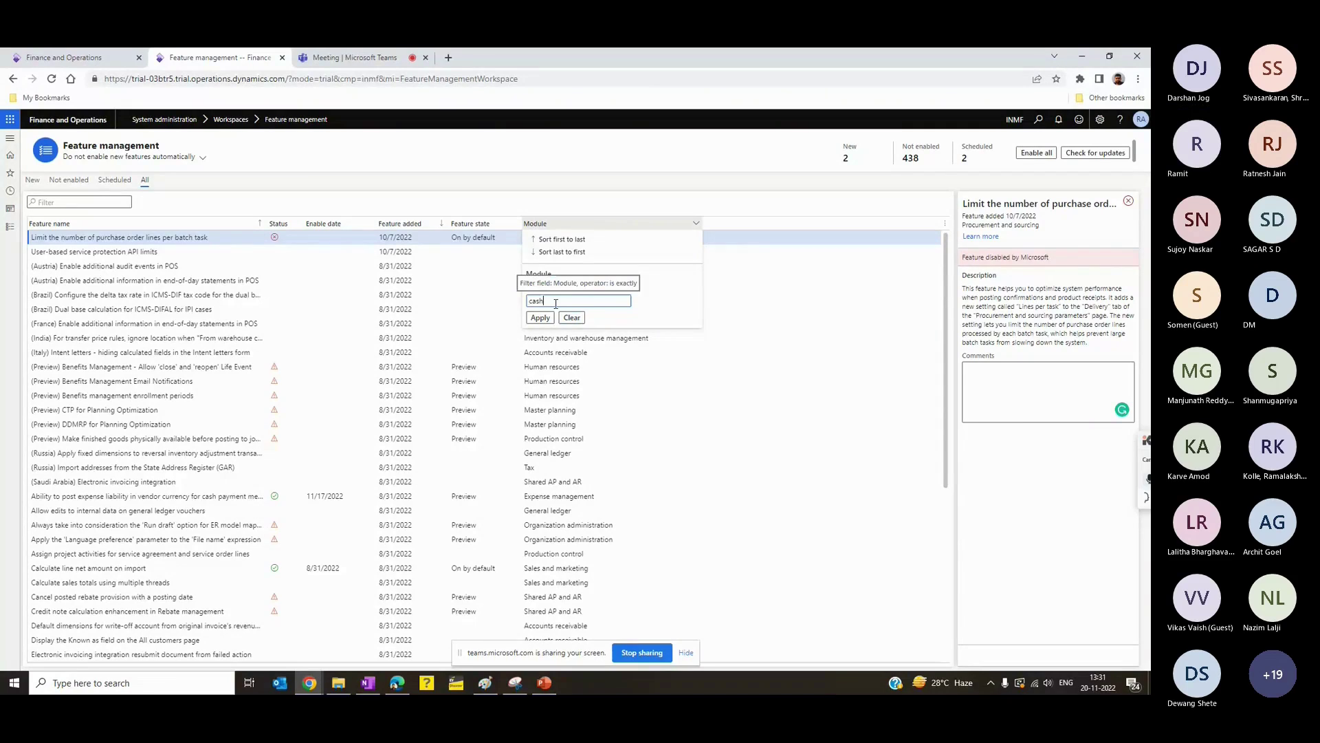
key(Return)
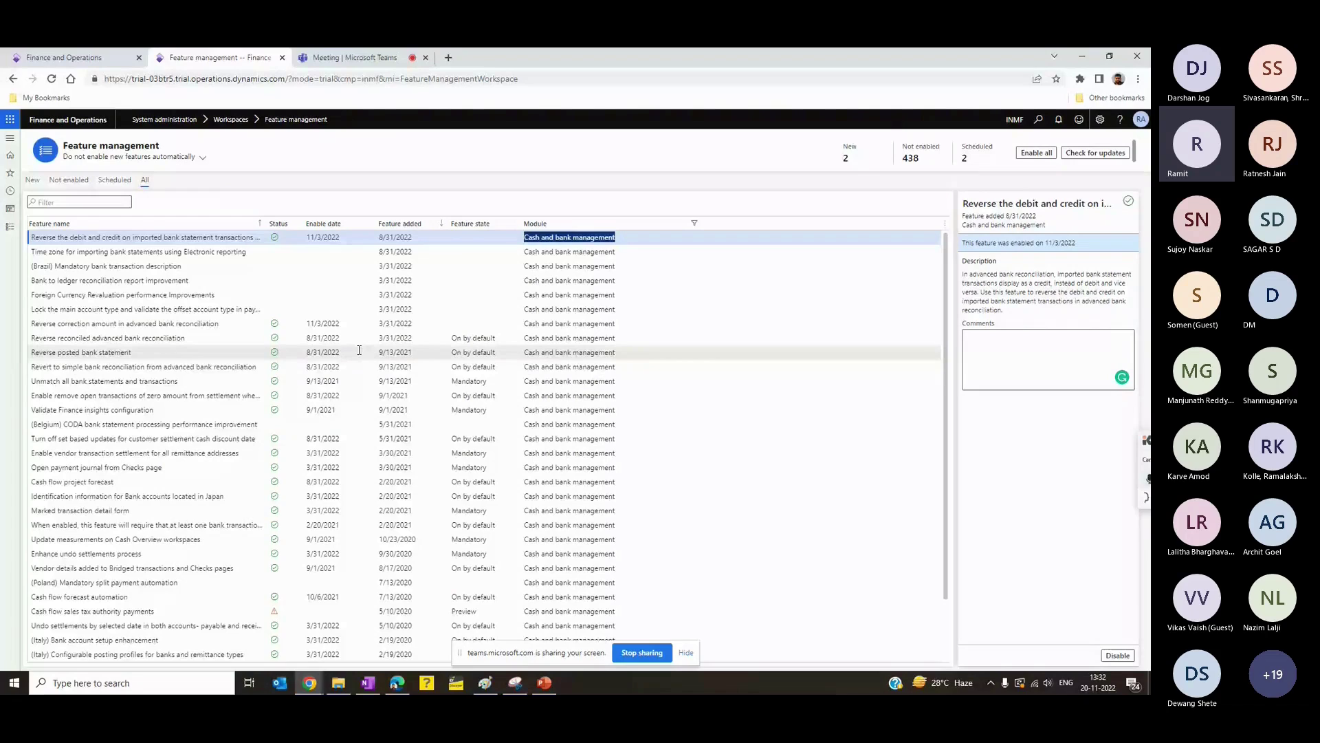
Step: Look through the list of cash and bank management features, and switch to the Microsoft Teams meeting
scroll(327, 449, down, 1)
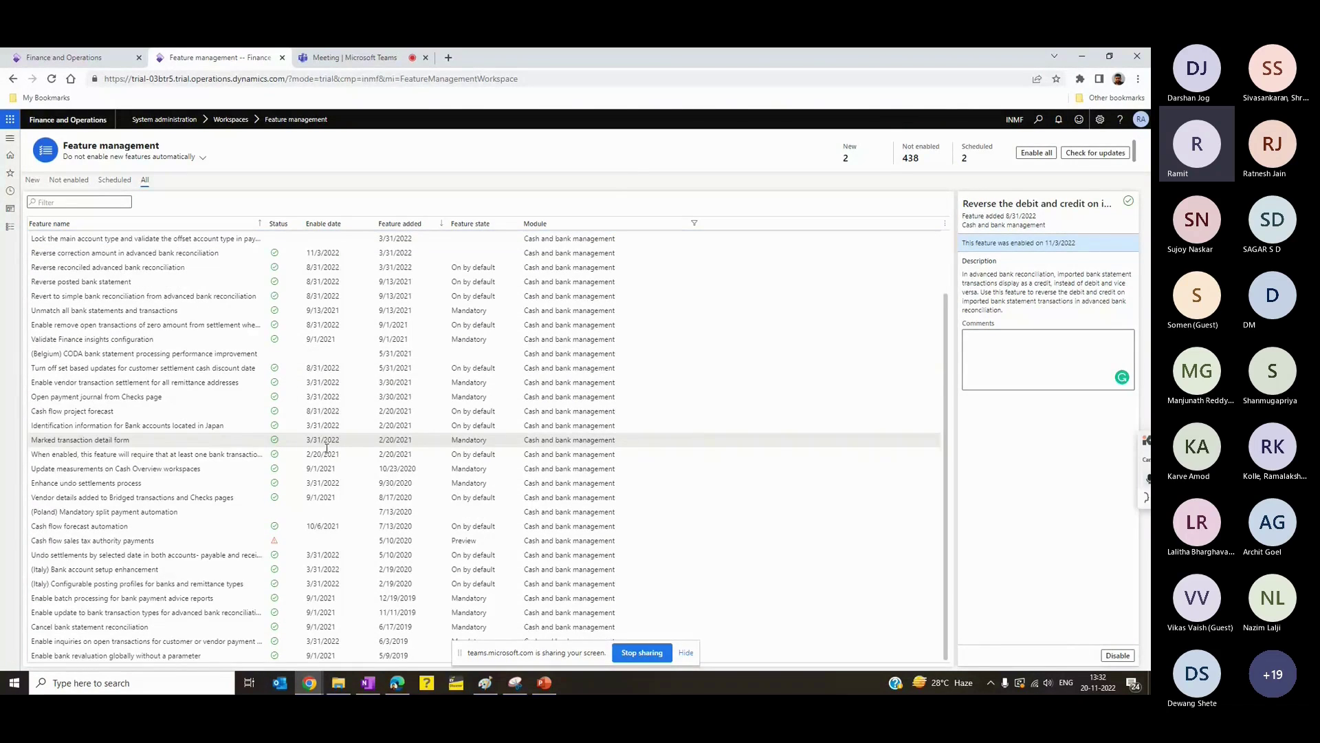
scroll(327, 448, up, 1)
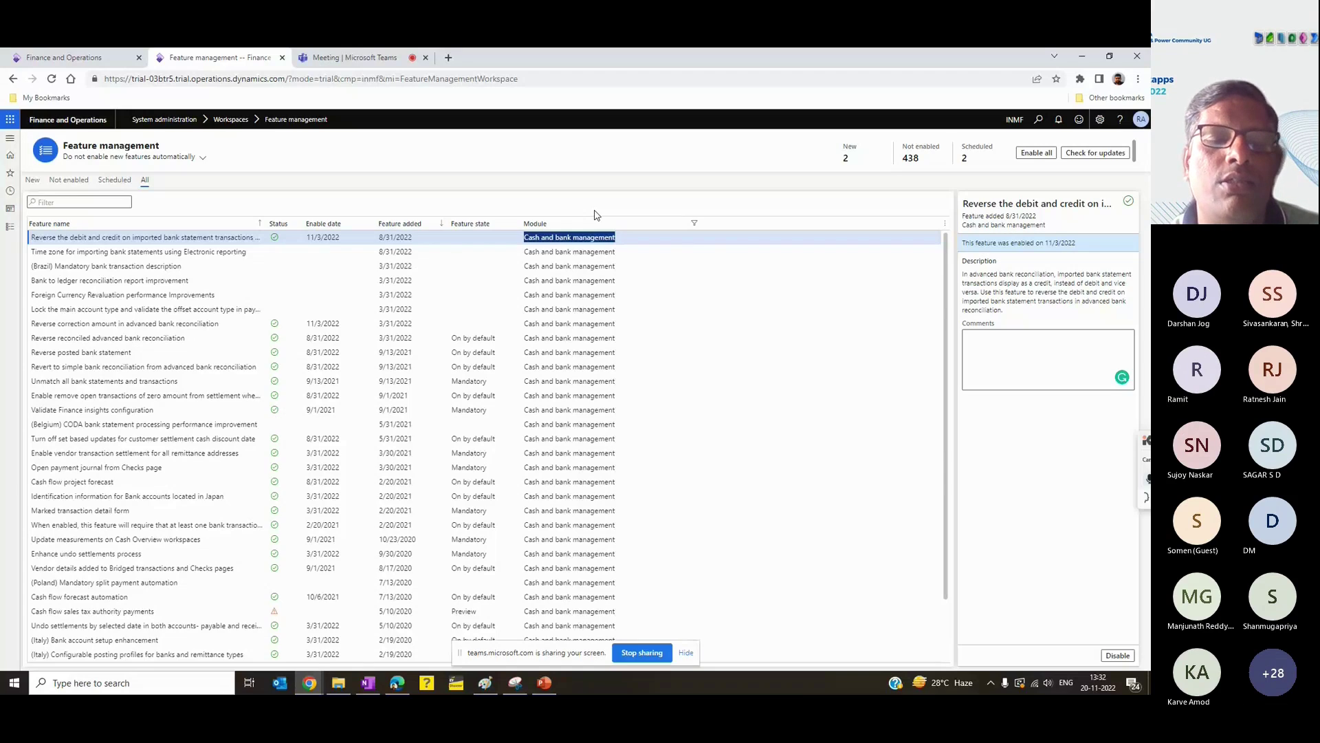
key(ctrl+Tab)
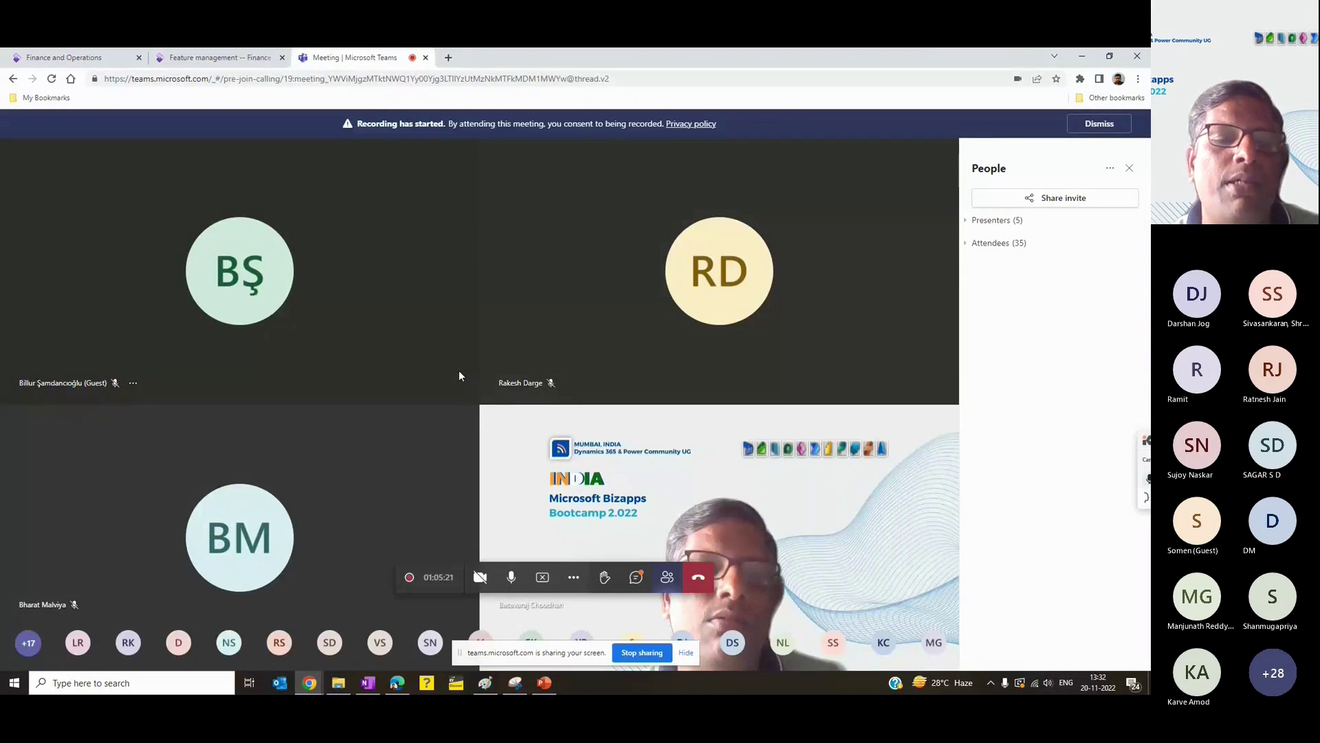